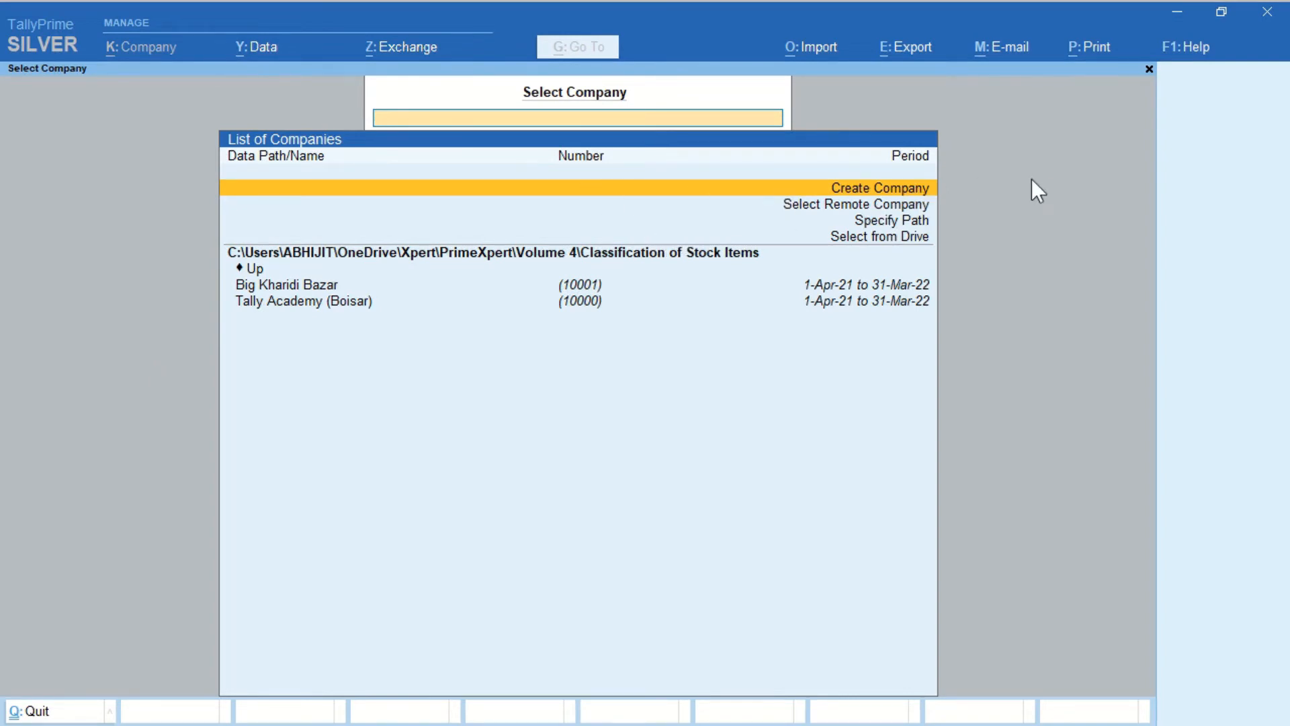
Create a company named Toyson Toy Shop, keeping the default country, financial year, books date and currency
key("Return")
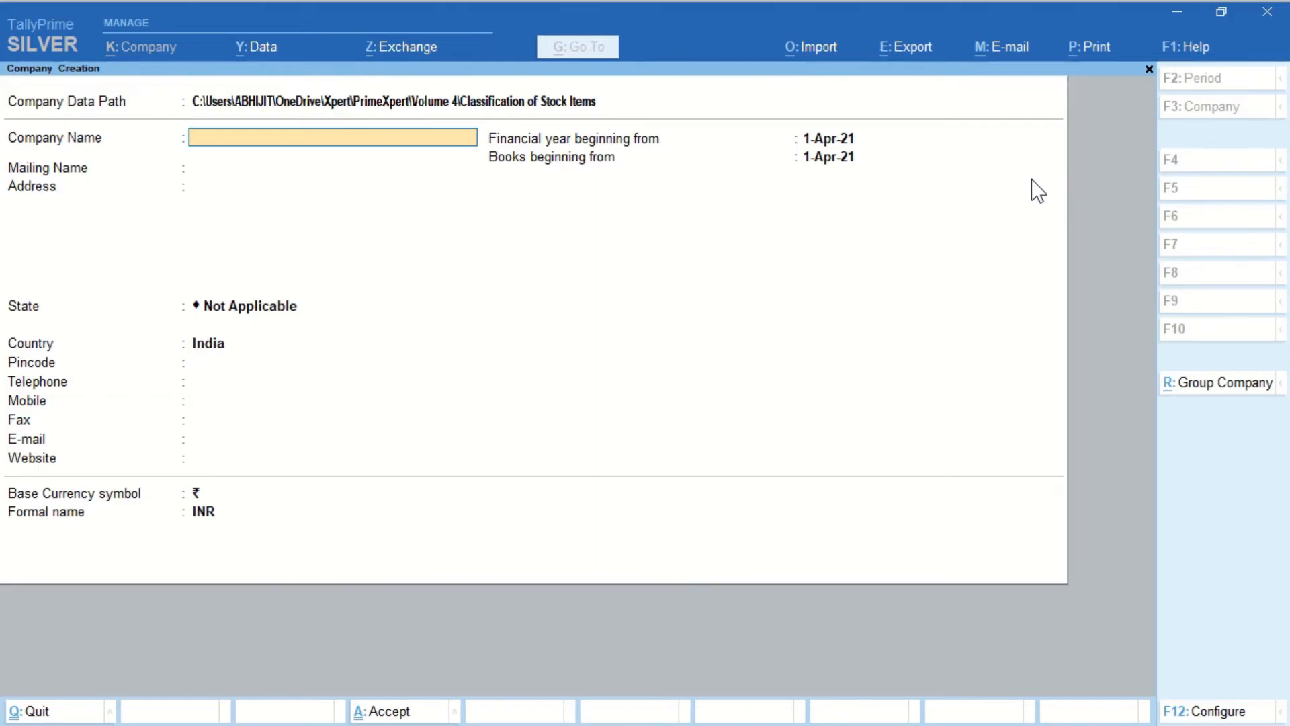
type("Toyson Toy Shop")
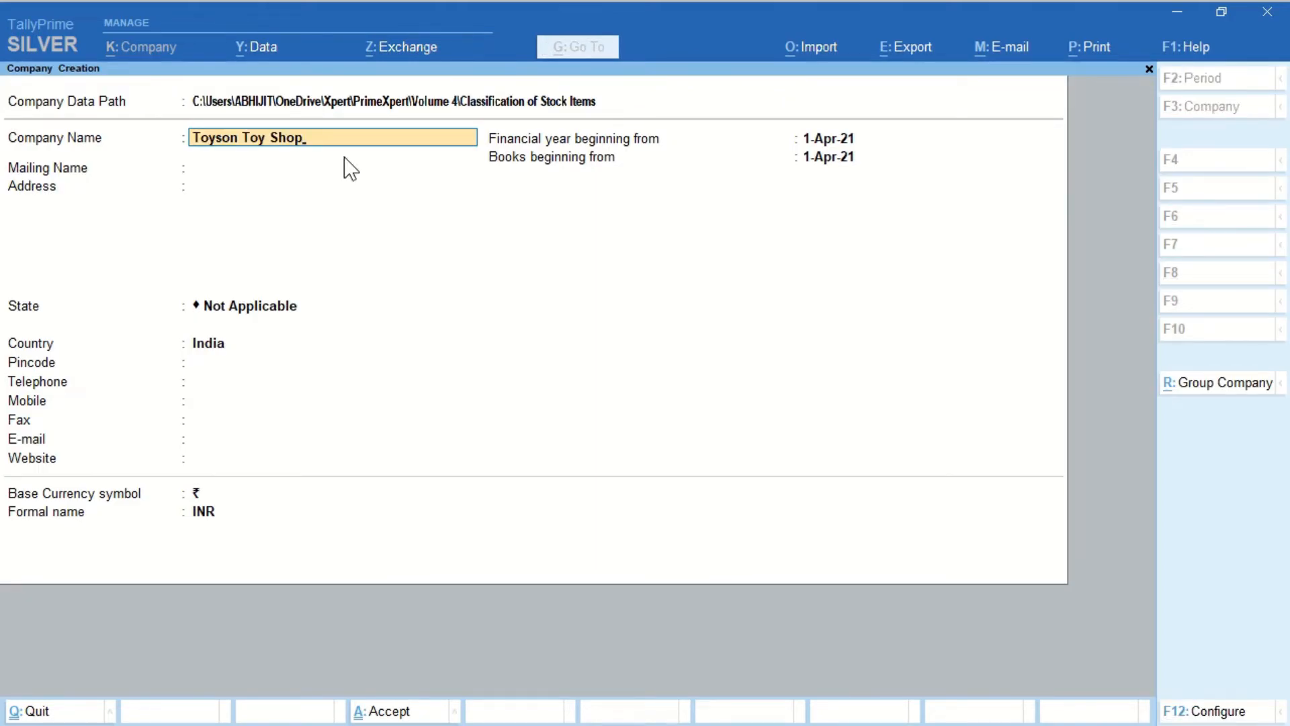
key("Return")
key("Return")
key("Return")
key("Return")
key("Return")
key("Return")
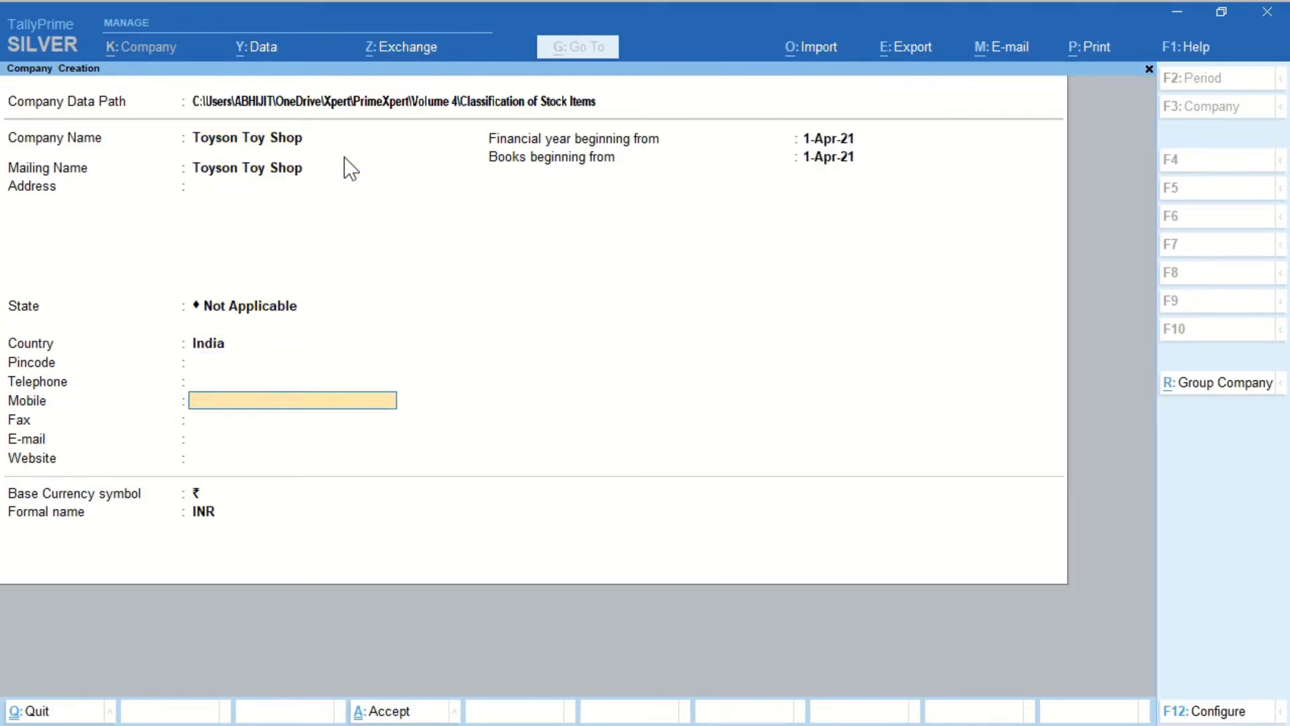
key("Return")
key("Return")
key("Return")
key("Return")
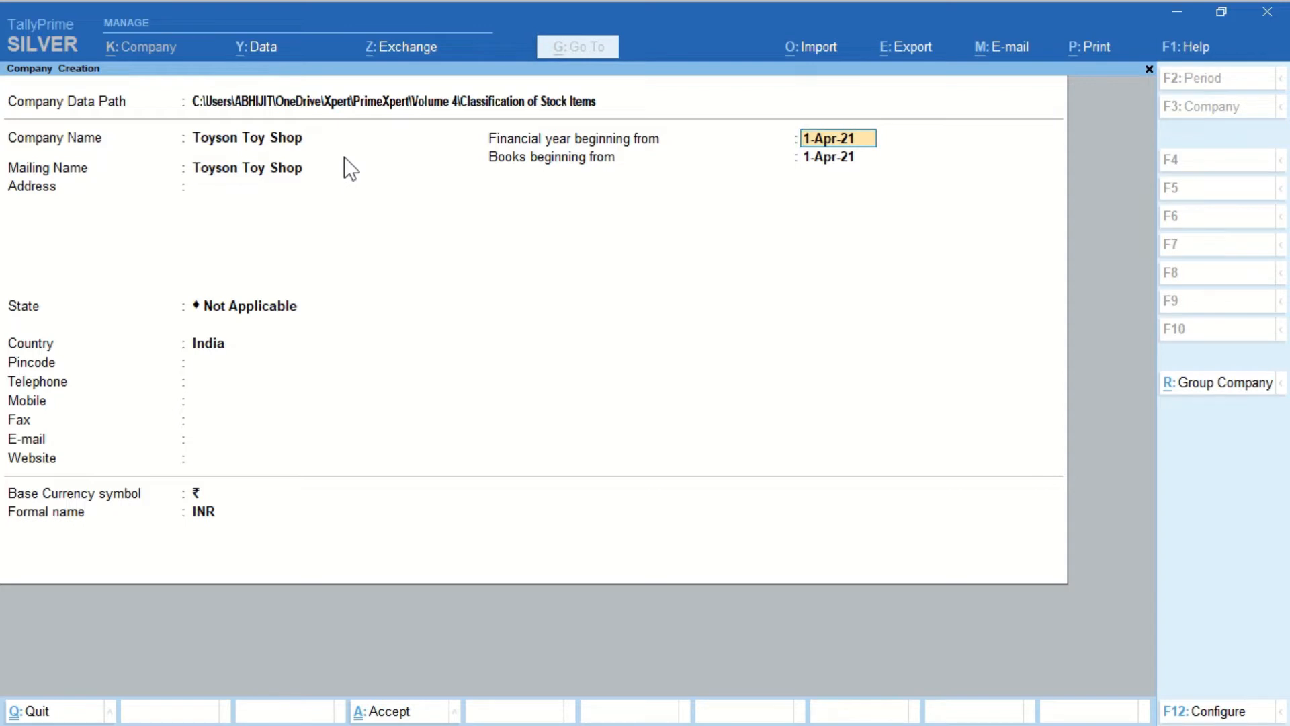
key("Return")
key("Return")
key("Return")
key("Return")
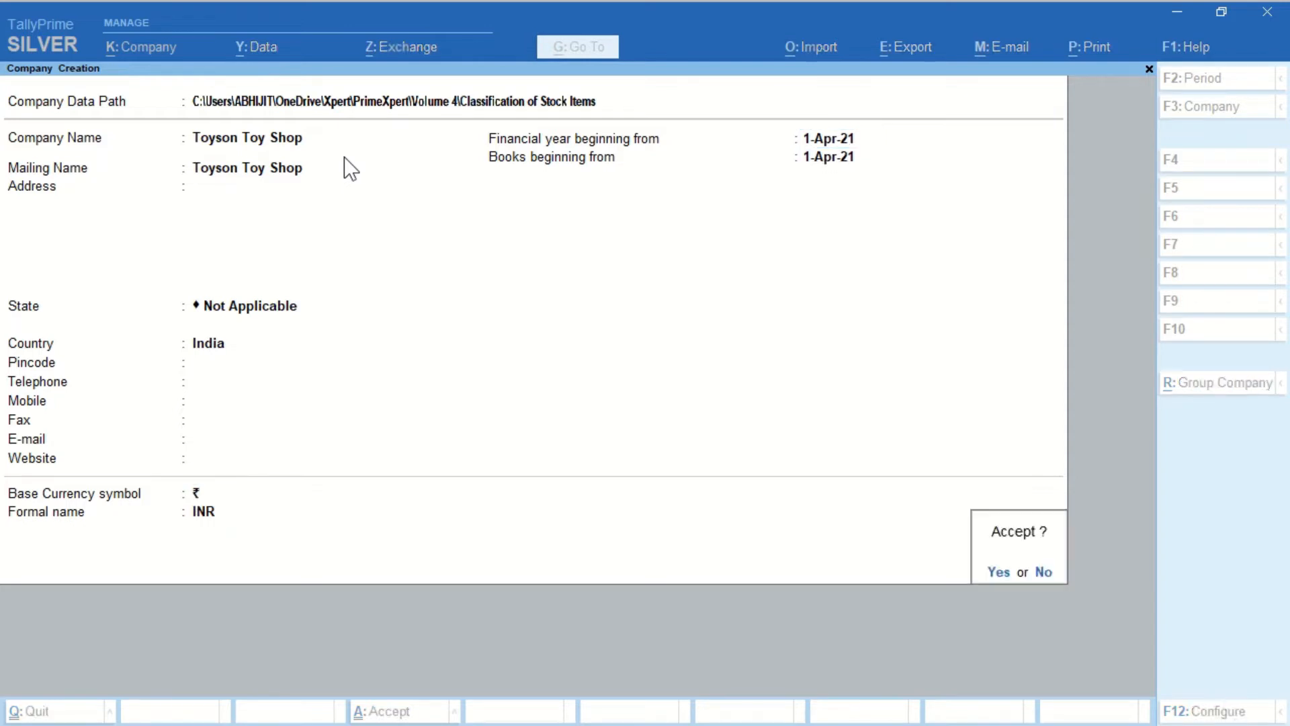
key("Return")
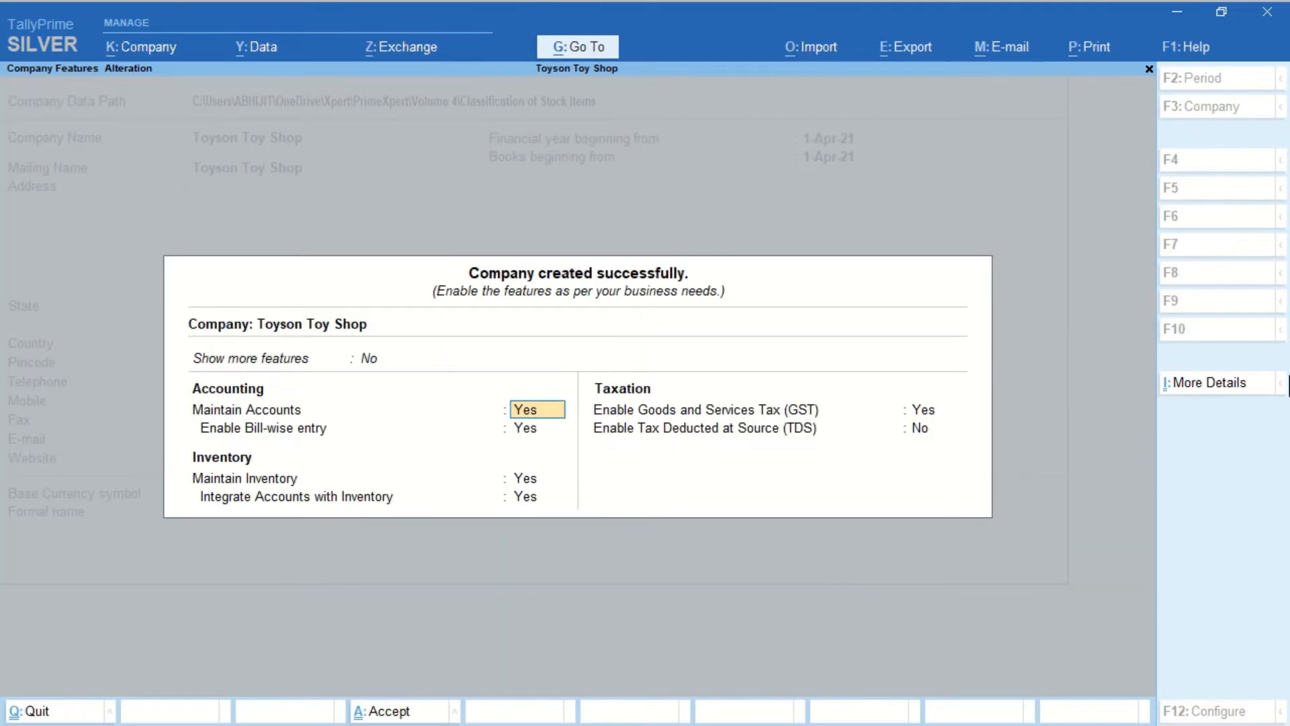
Disable Goods and Services Tax (GST) in the company features, keep the other defaults and save them
key("Return")
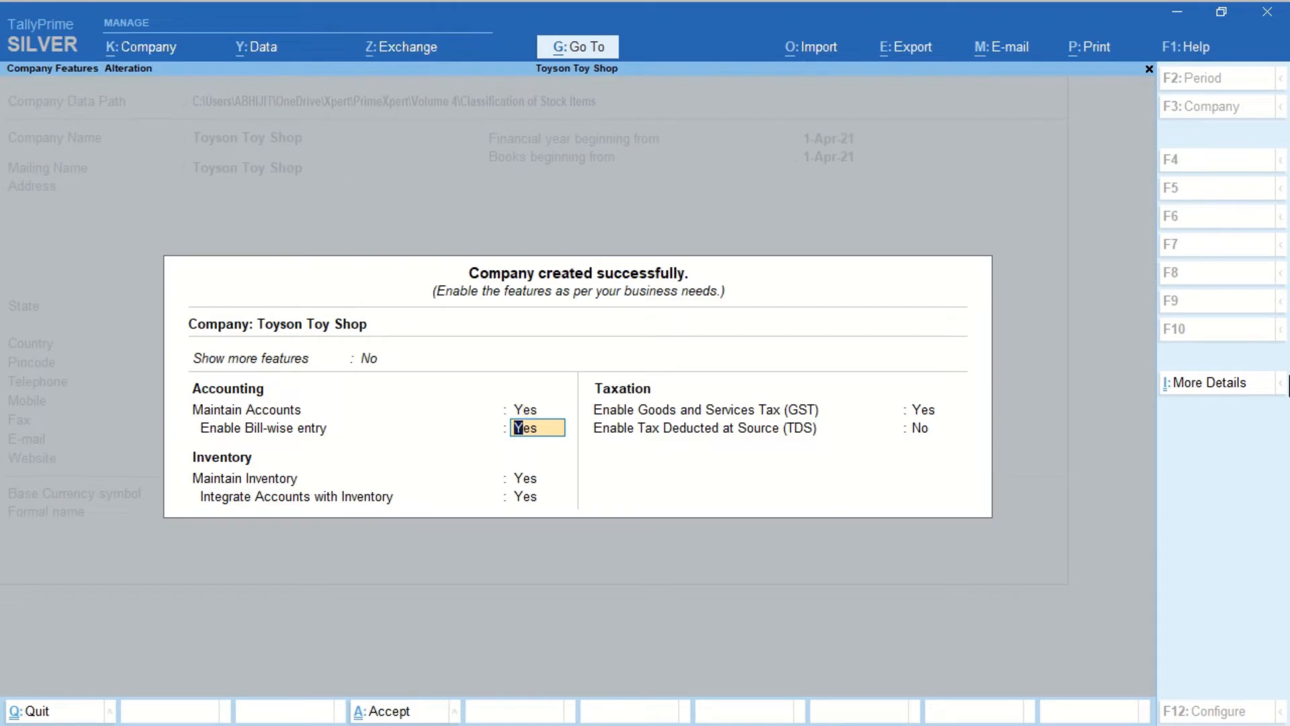
key("Return")
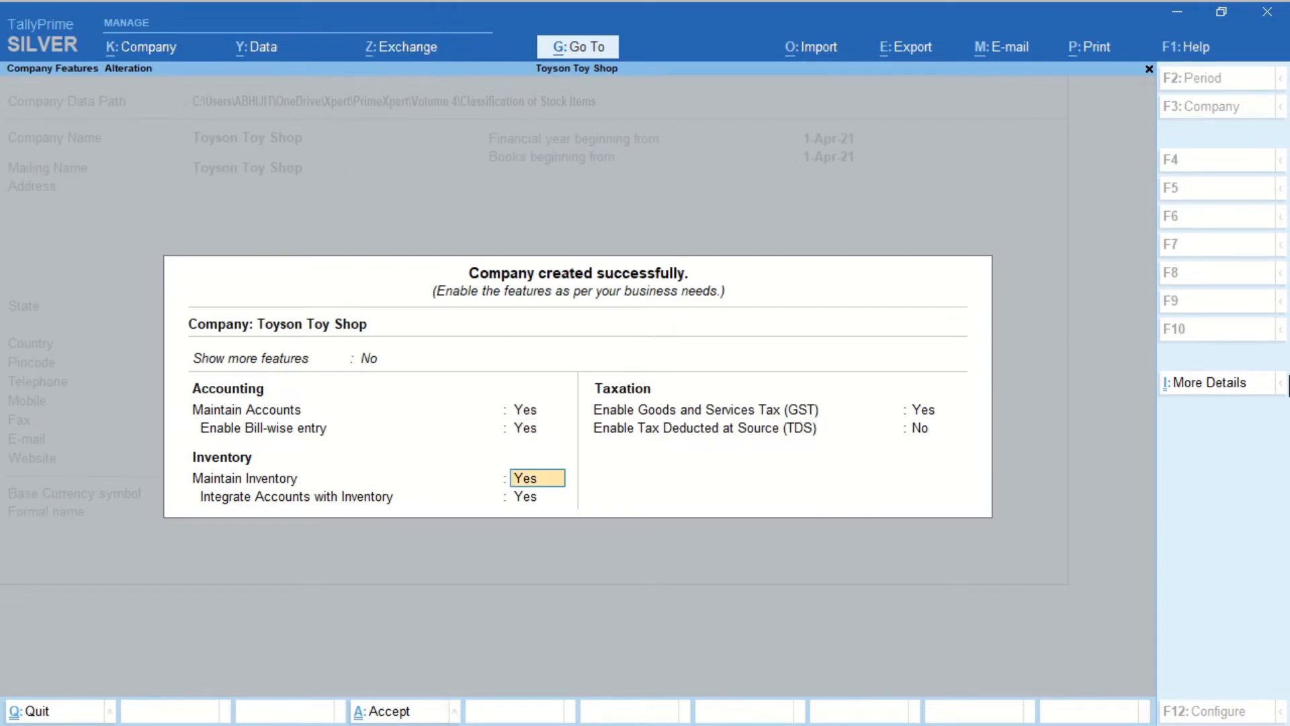
key("Return")
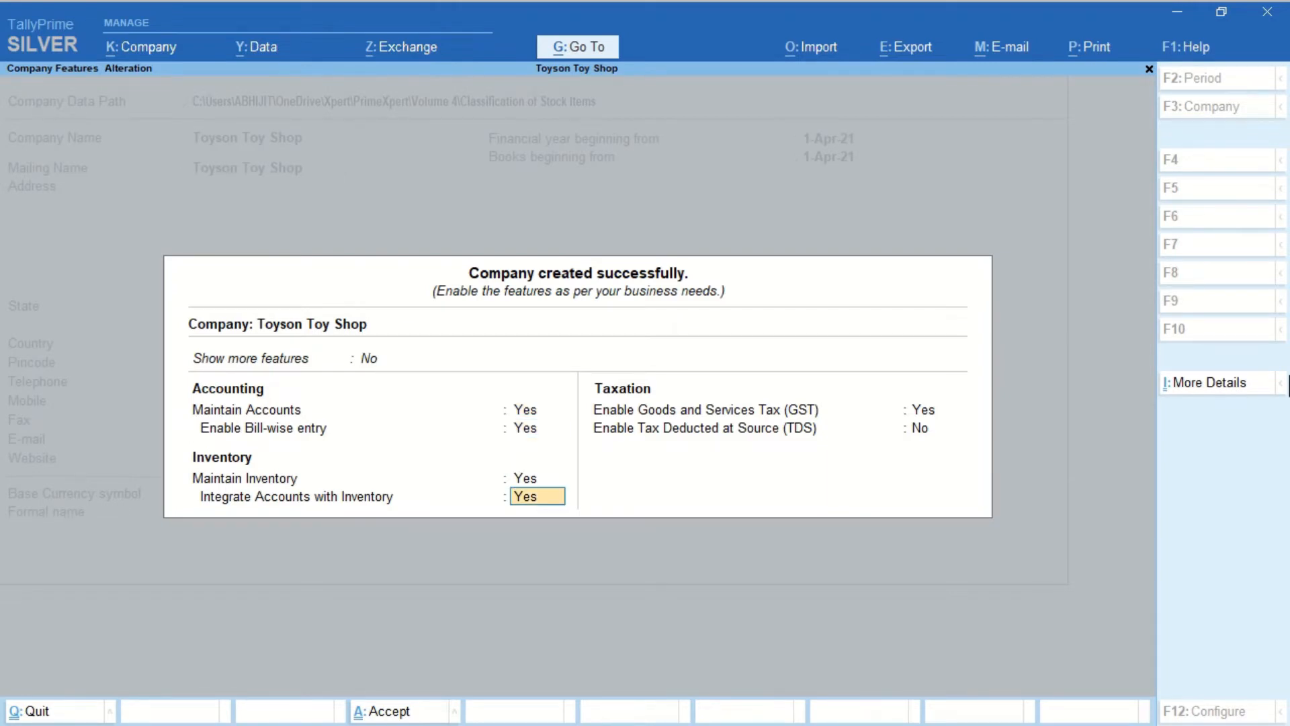
key("Return")
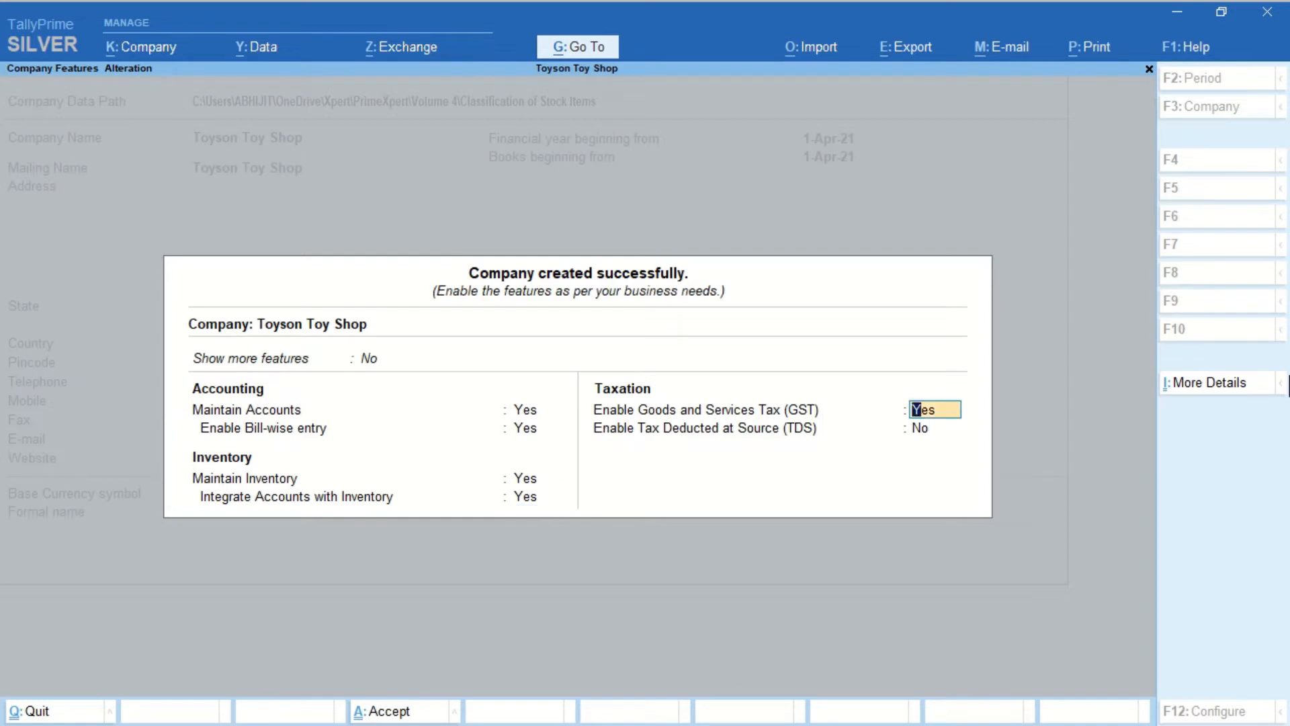
type("No")
key("Return")
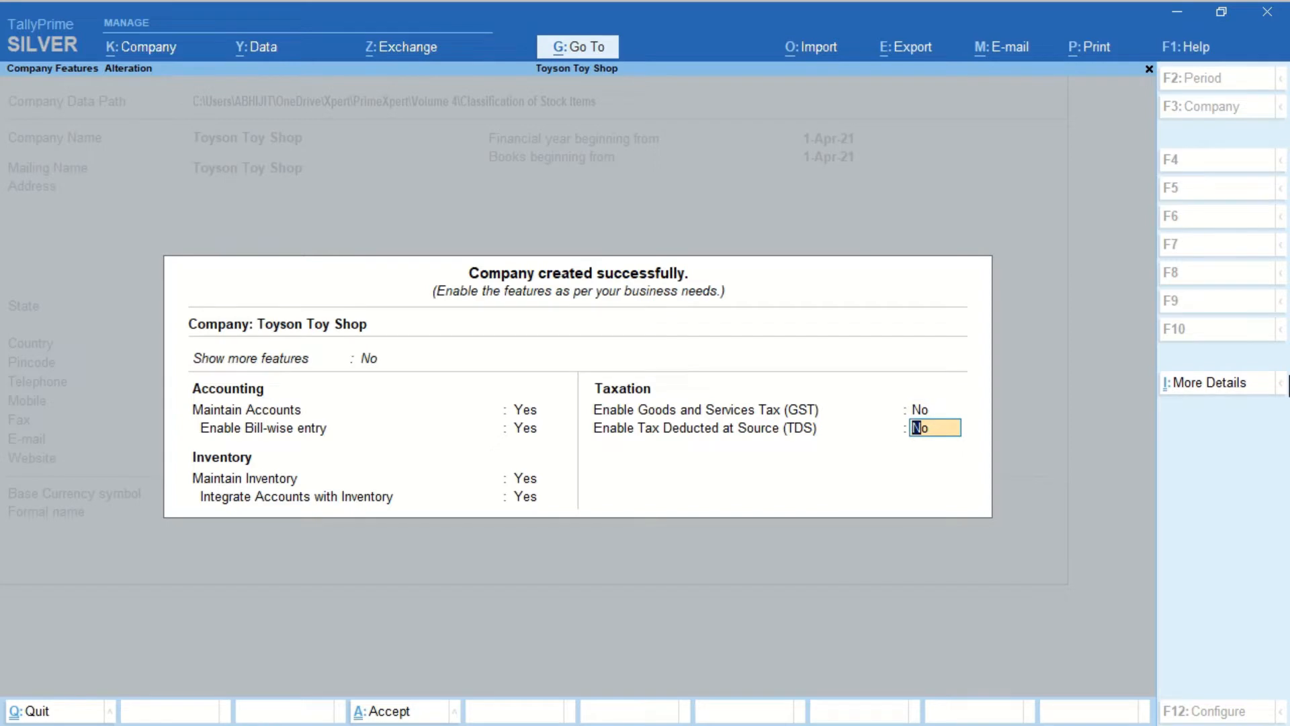
key("Return")
key("Return")
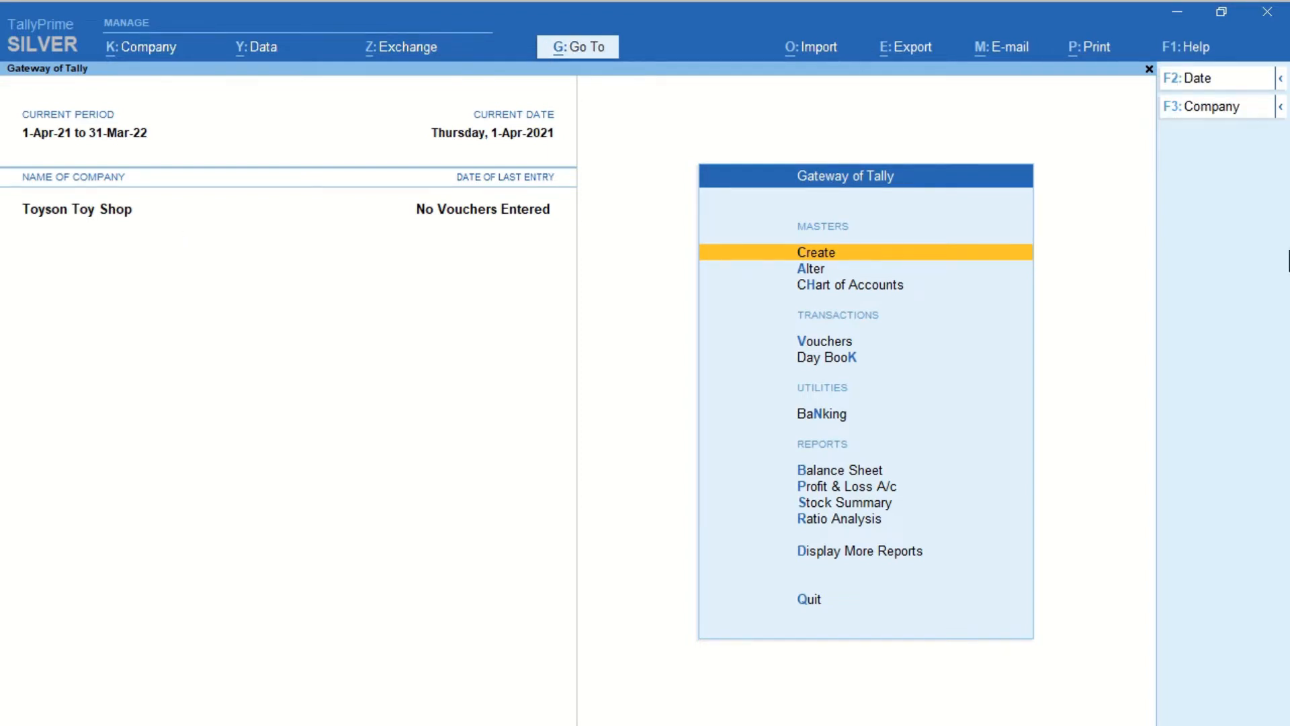
Create a ledger named Purchase A/c under the Purchase Accounts group
key("Return")
key("Down")
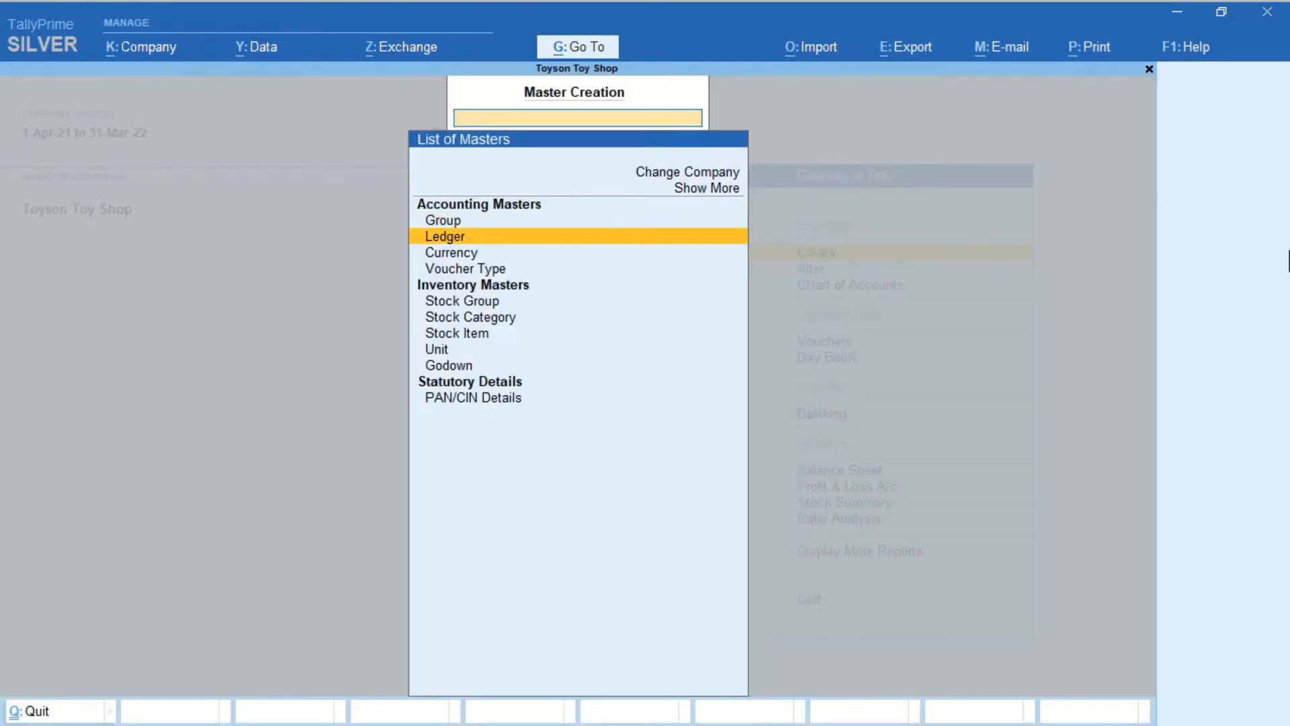
key("Return")
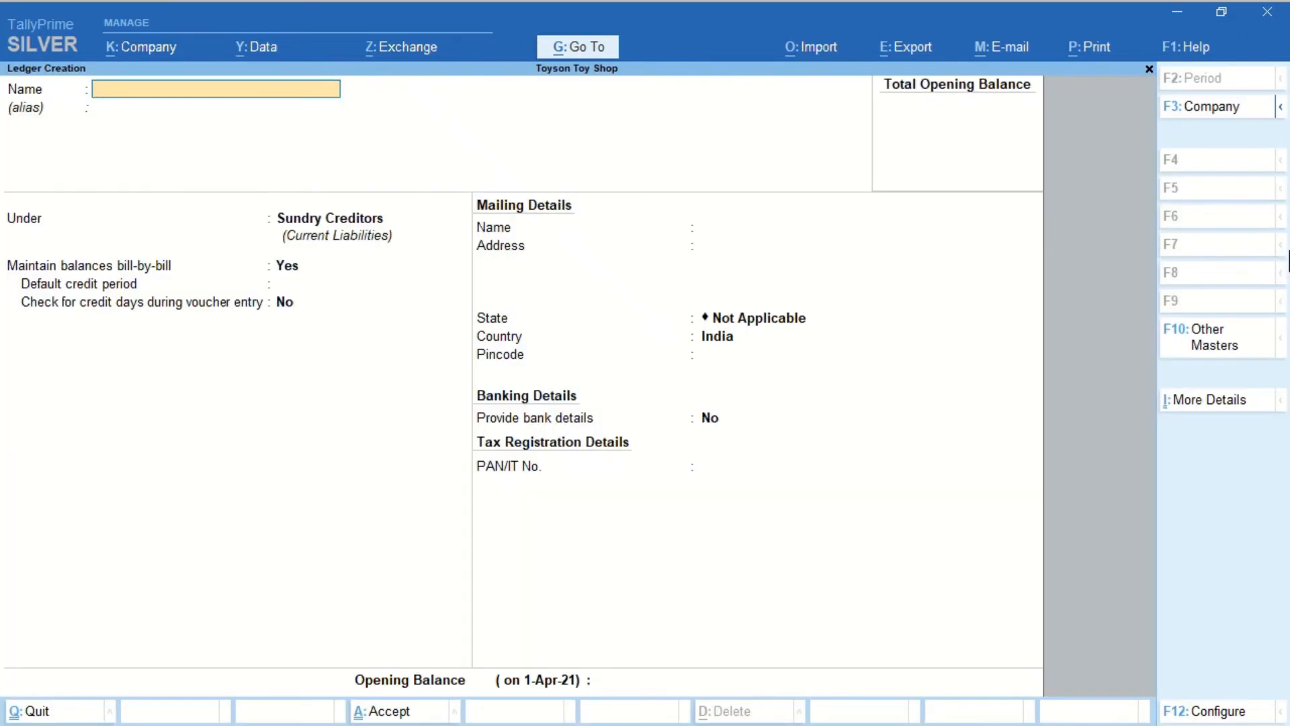
type("Purchase A/c")
key("Return")
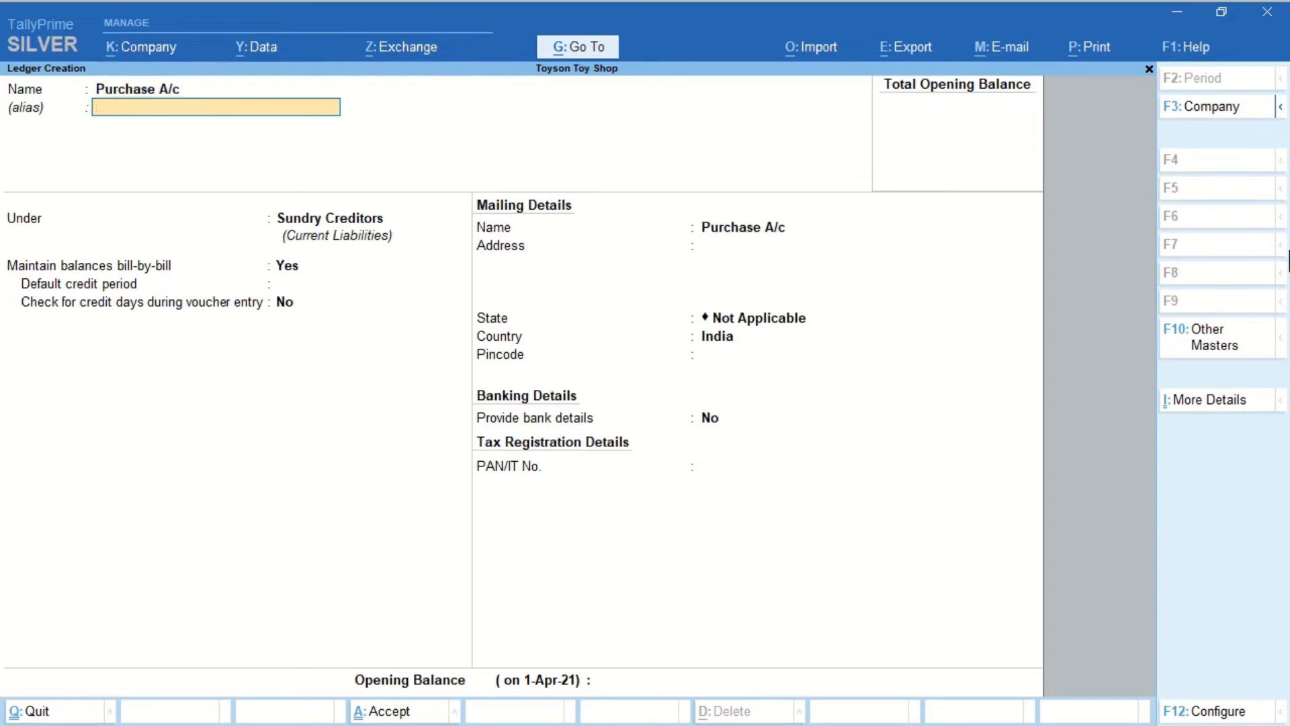
key("Return")
type("Pu")
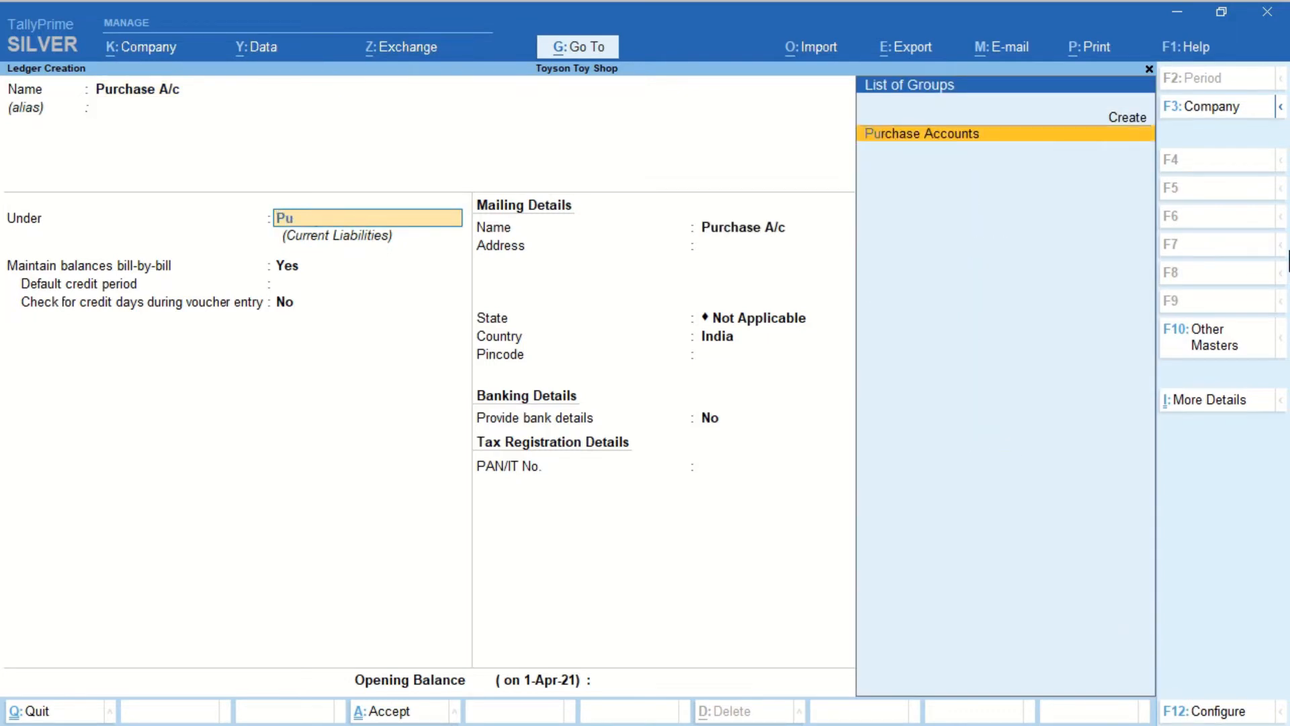
key("Return")
key("Return")
key("Return")
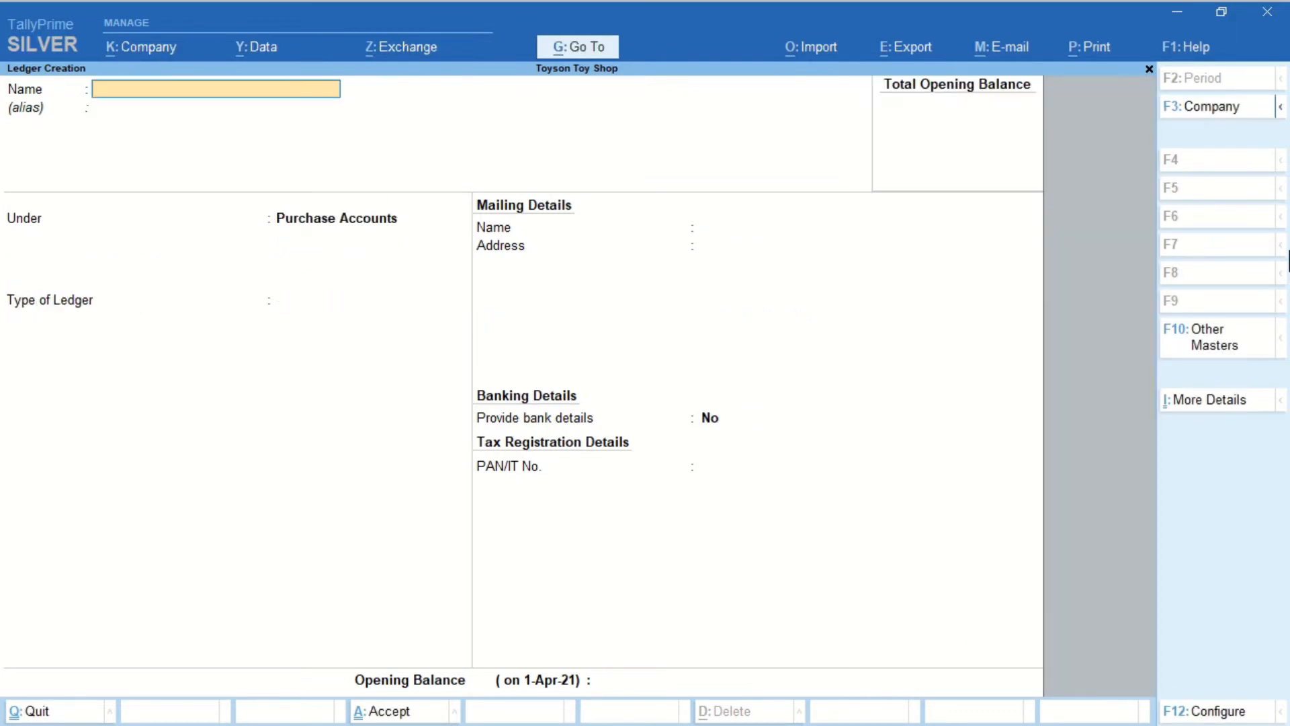
Create a ledger named Sales A/c under the Sales Accounts group
type("Sales A/c")
key("Return")
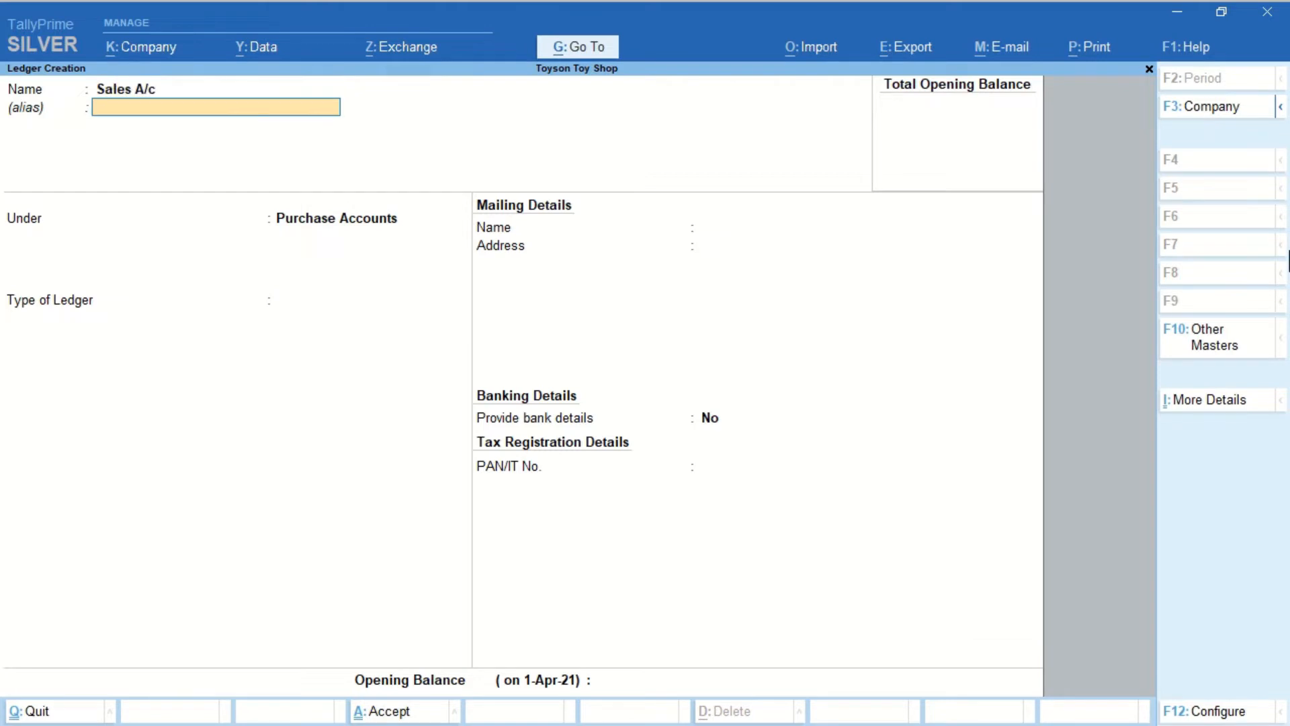
key("Return")
type("Sales A/c")
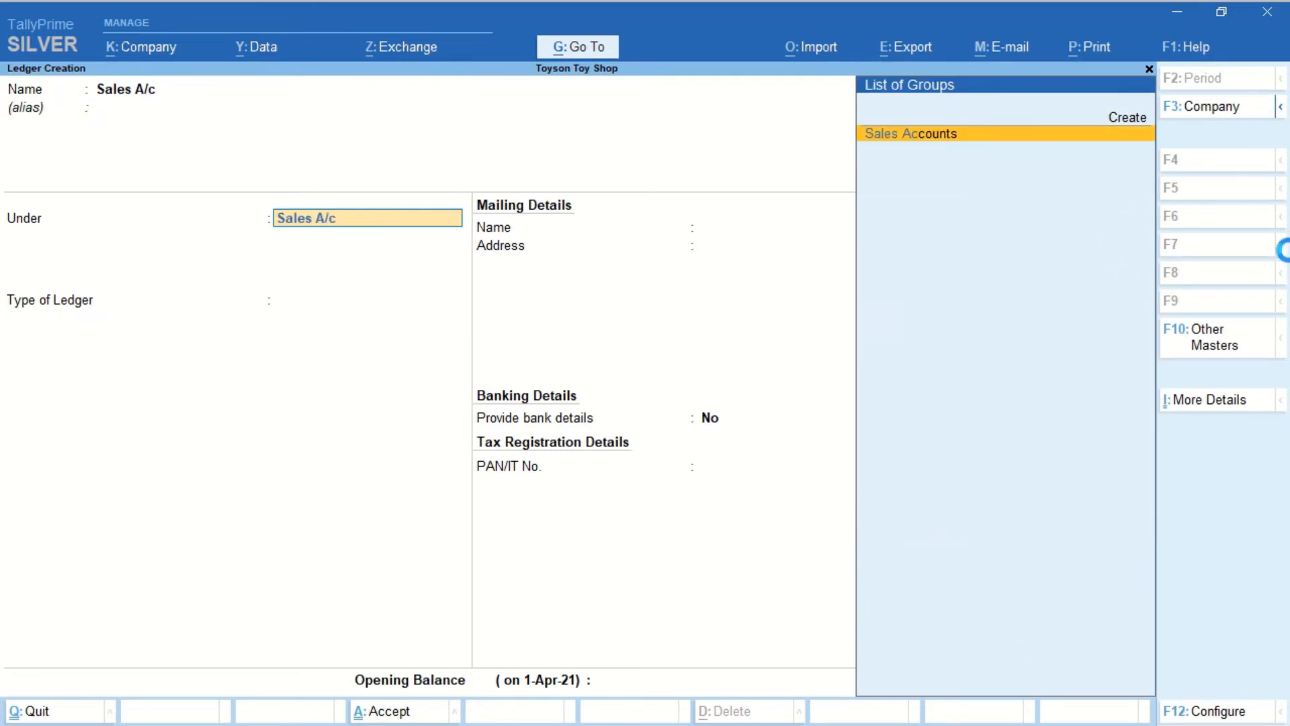
key("Return")
key("Return")
key("Return")
key("Return")
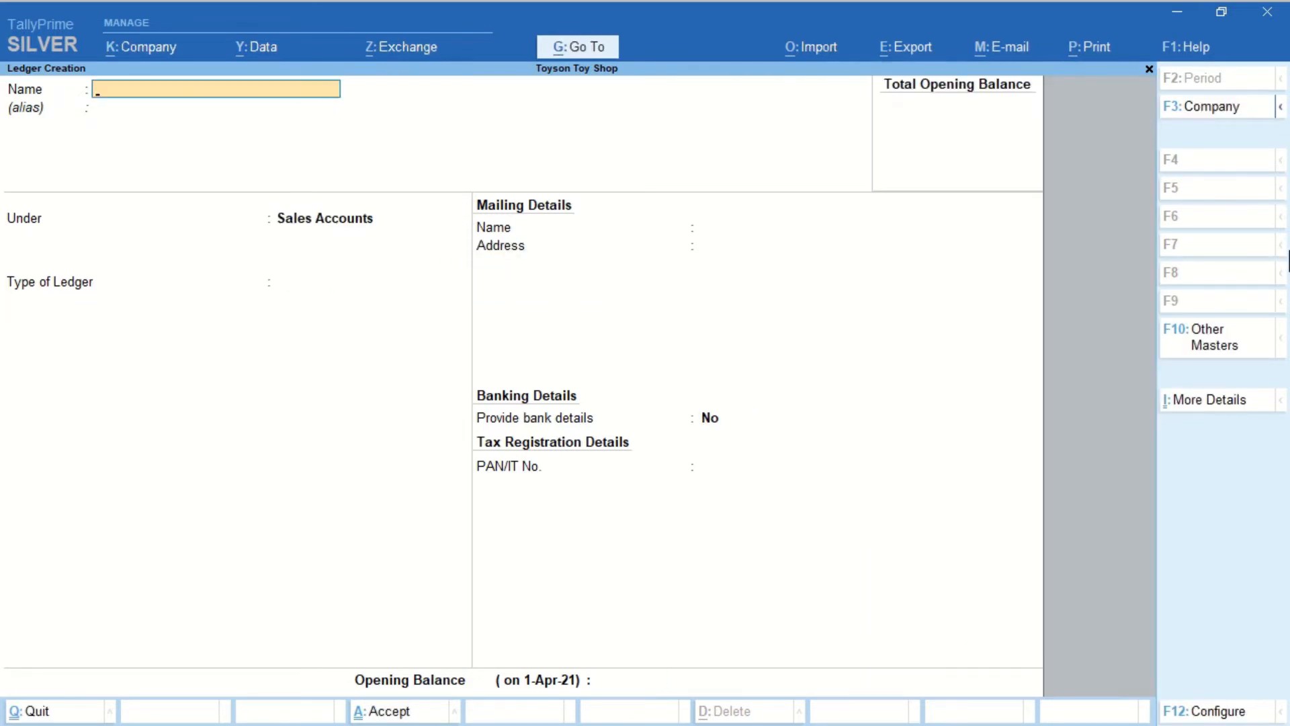
Create a ledger named Geo Toys Ltd. under Sundry Creditors, keeping the default mailing, banking and tax details
type("Geo Toys Ltd.")
key("Return")
key("Return")
type("Sun")
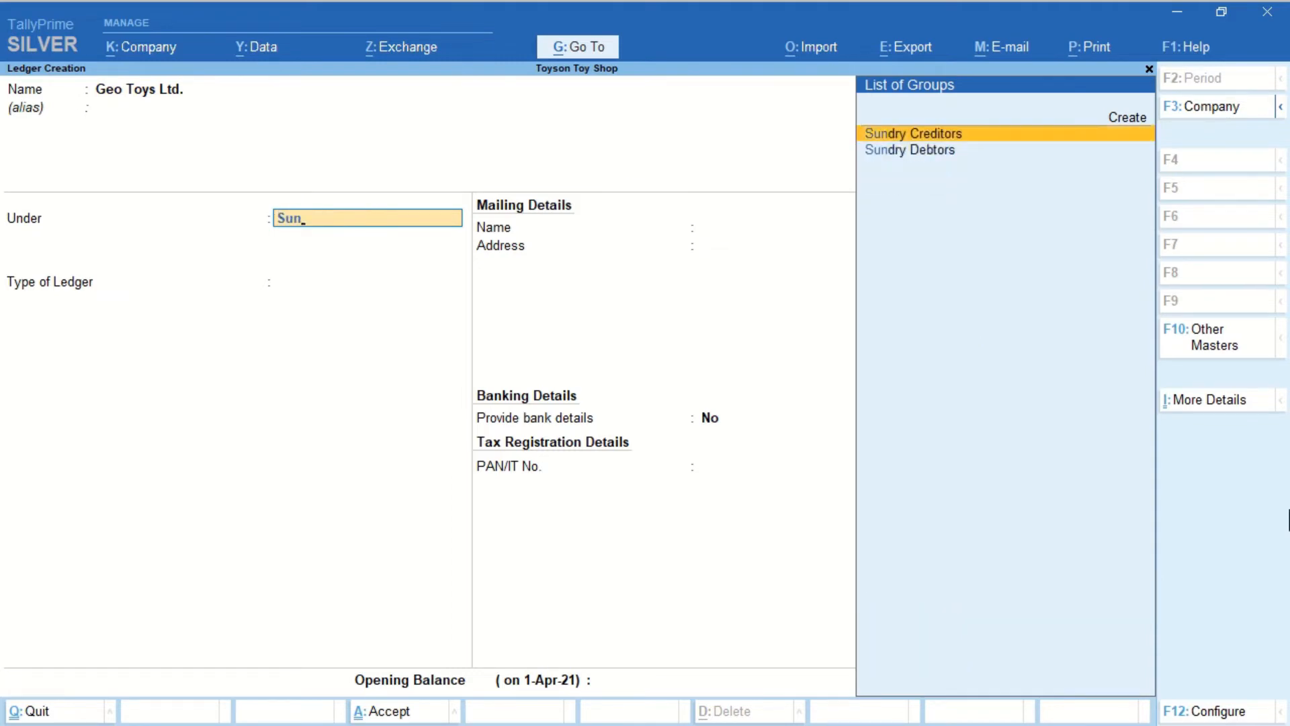
key("Return")
key("Return")
key("Return")
key("Return")
key("Return")
key("Return")
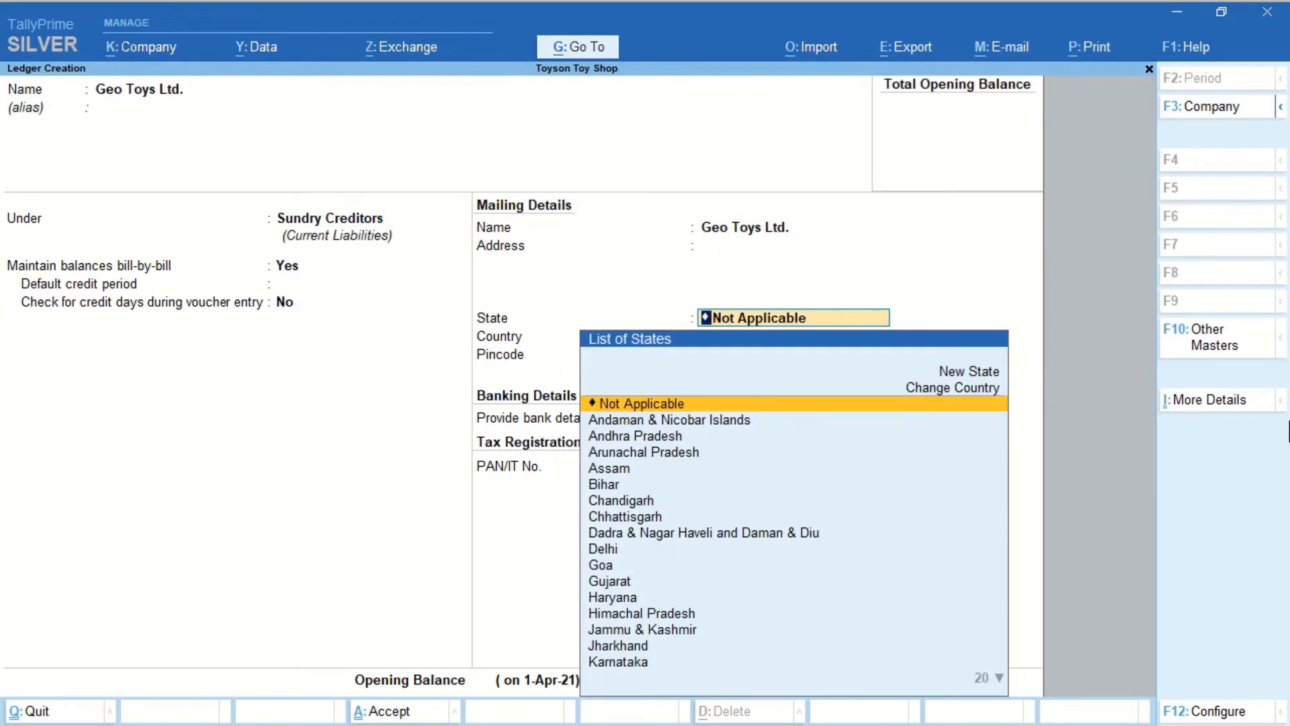
key("Return")
key("Return")
key("Return")
key("Return")
key("Return")
key("Return")
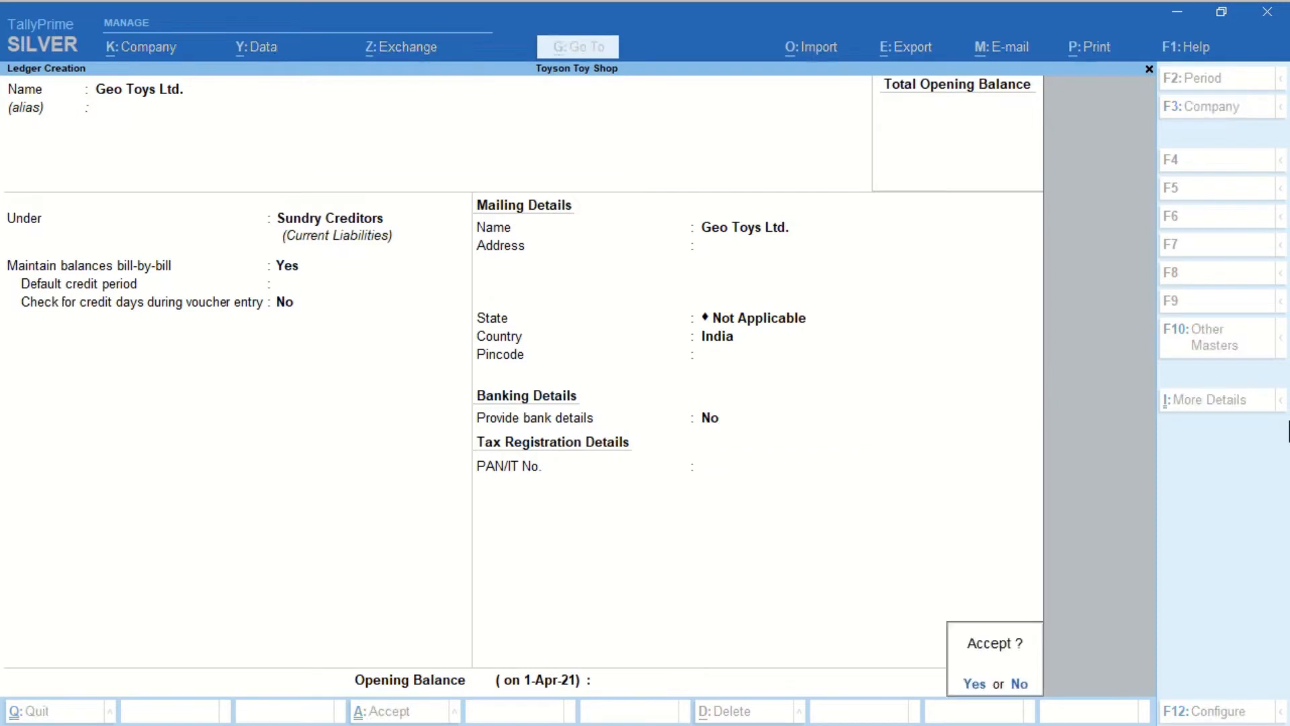
key("Return")
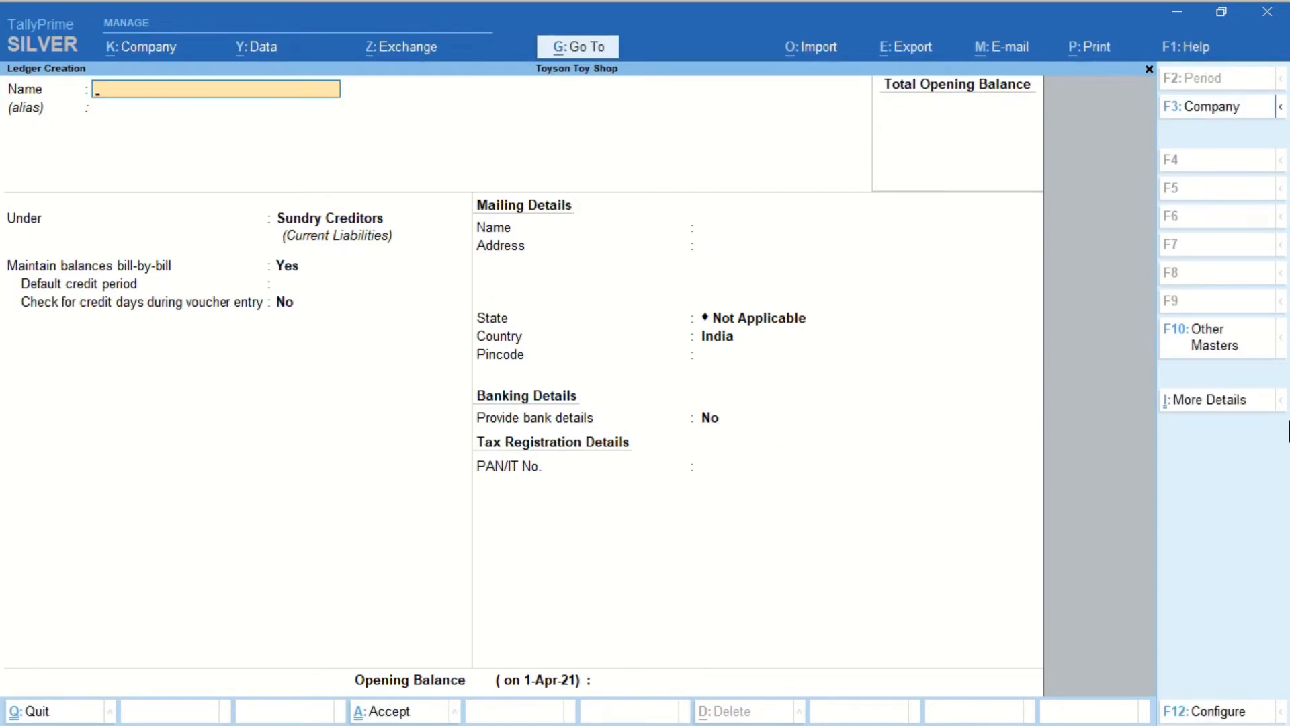
Create a ledger named Das Sports under Sundry Creditors with default details, and leave ledger creation
type("Das Sports")
key("Return")
key("Return")
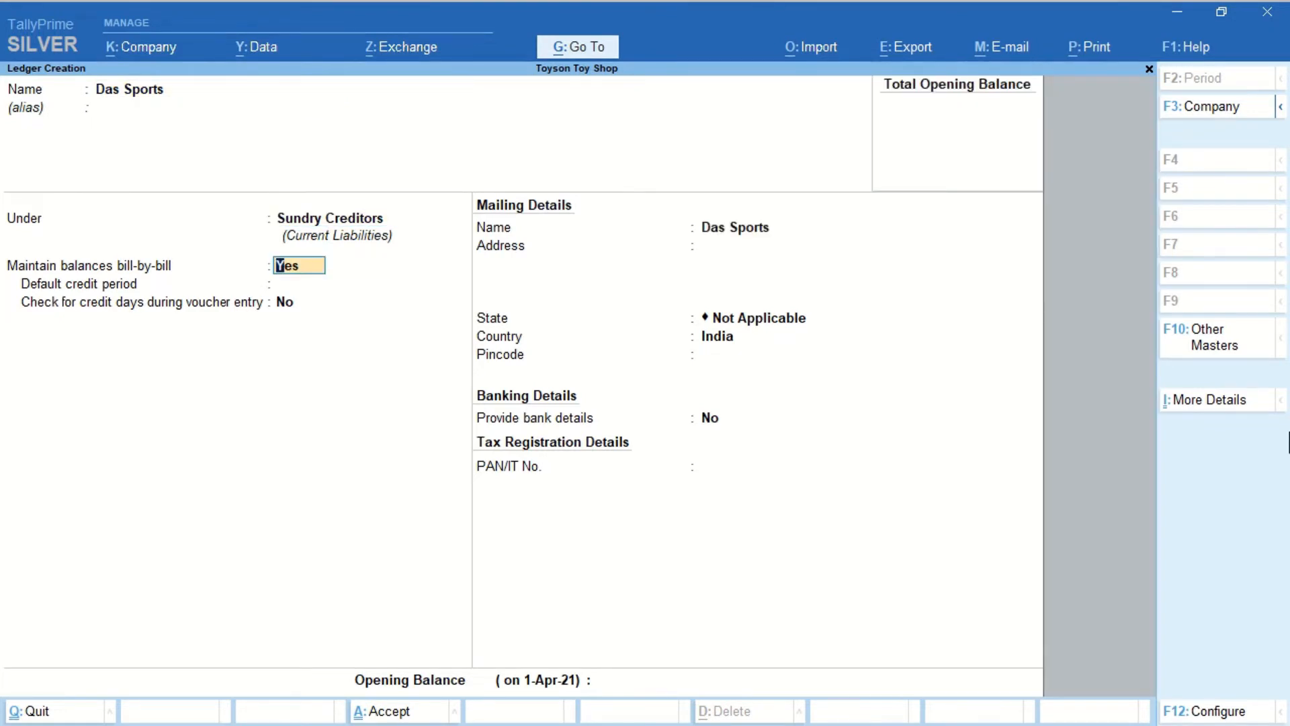
key("Return")
key("Return")
key("Return")
key("Return")
key("Return")
key("Return")
key("Return")
key("Return")
key("Return")
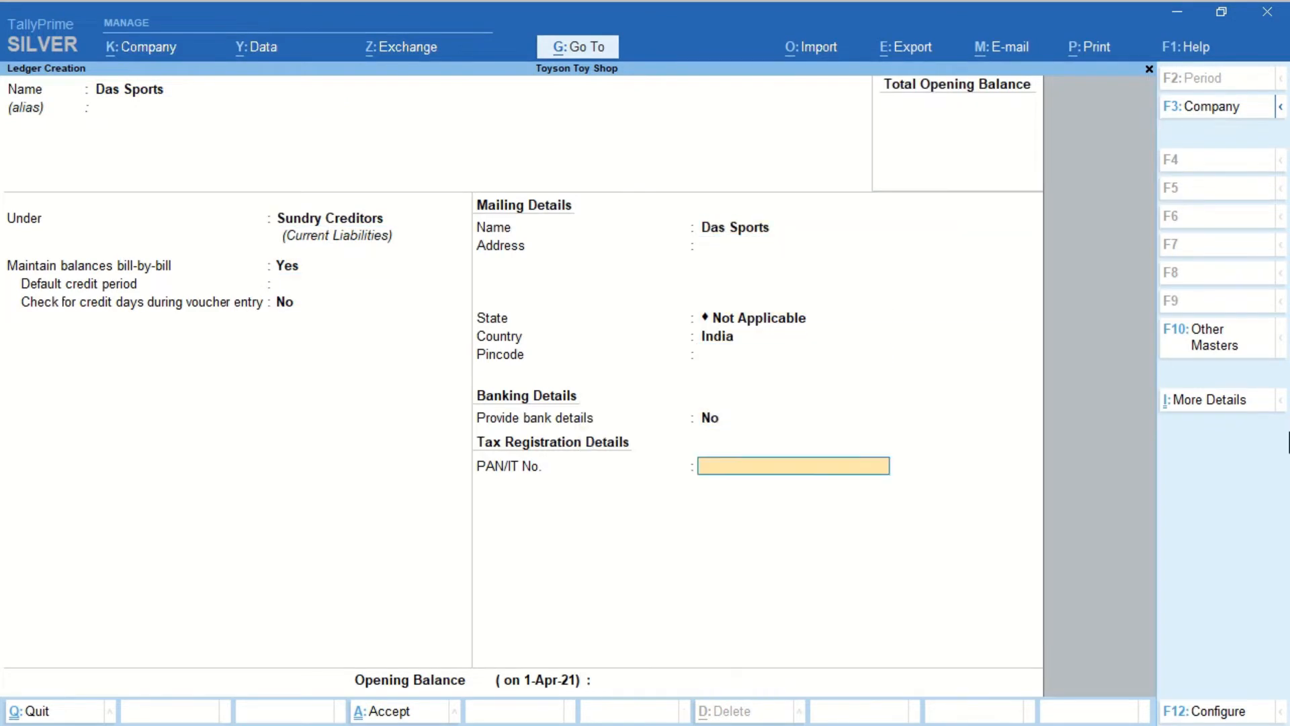
key("Return")
key("Return")
key("Return")
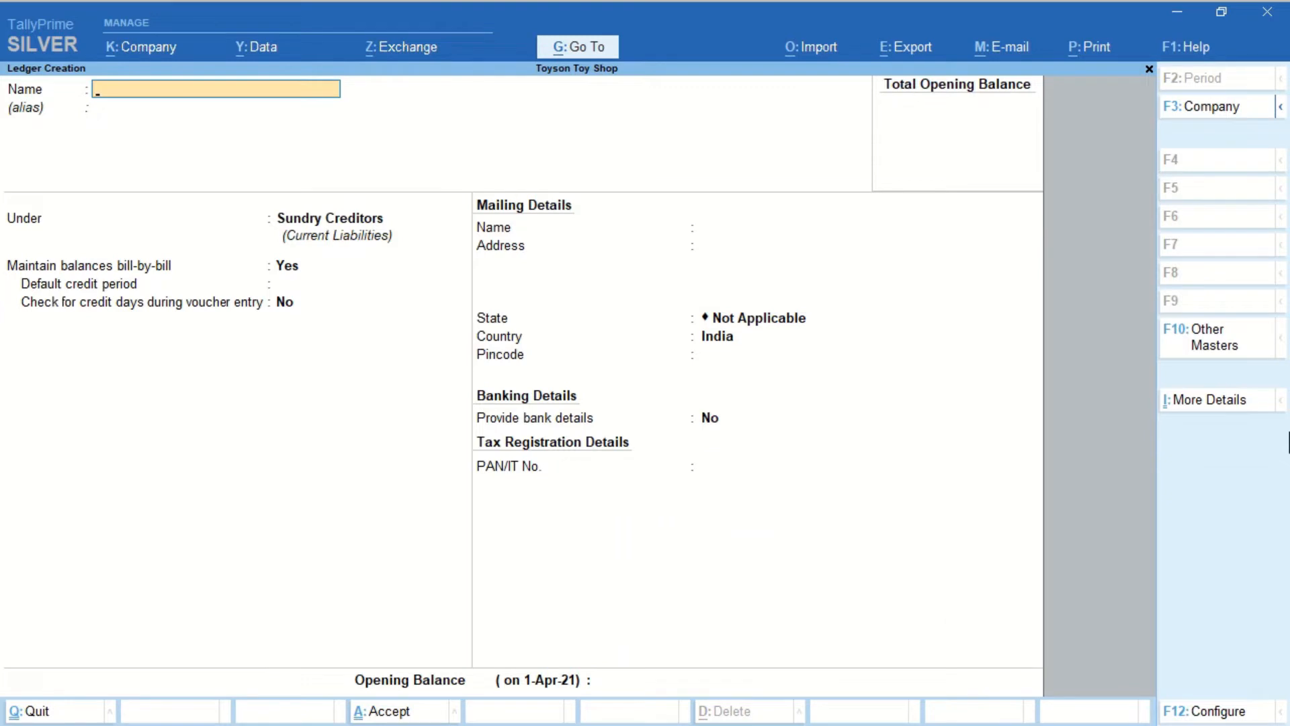
key("ctrl")
key("Escape")
key("y")
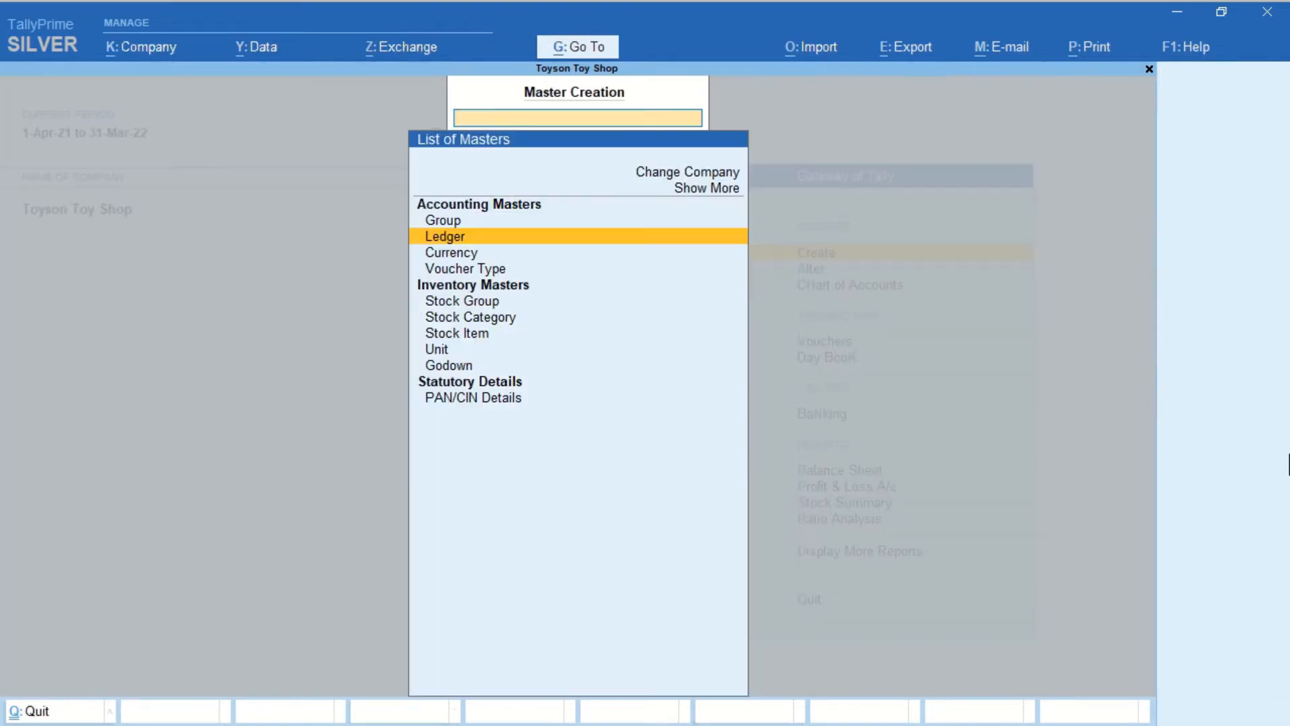
Create a simple unit with symbol N, formal name Numbers and 0 decimal places, and leave unit creation
key("Down")
key("Down")
key("Down")
key("Down")
key("Down")
key("Down")
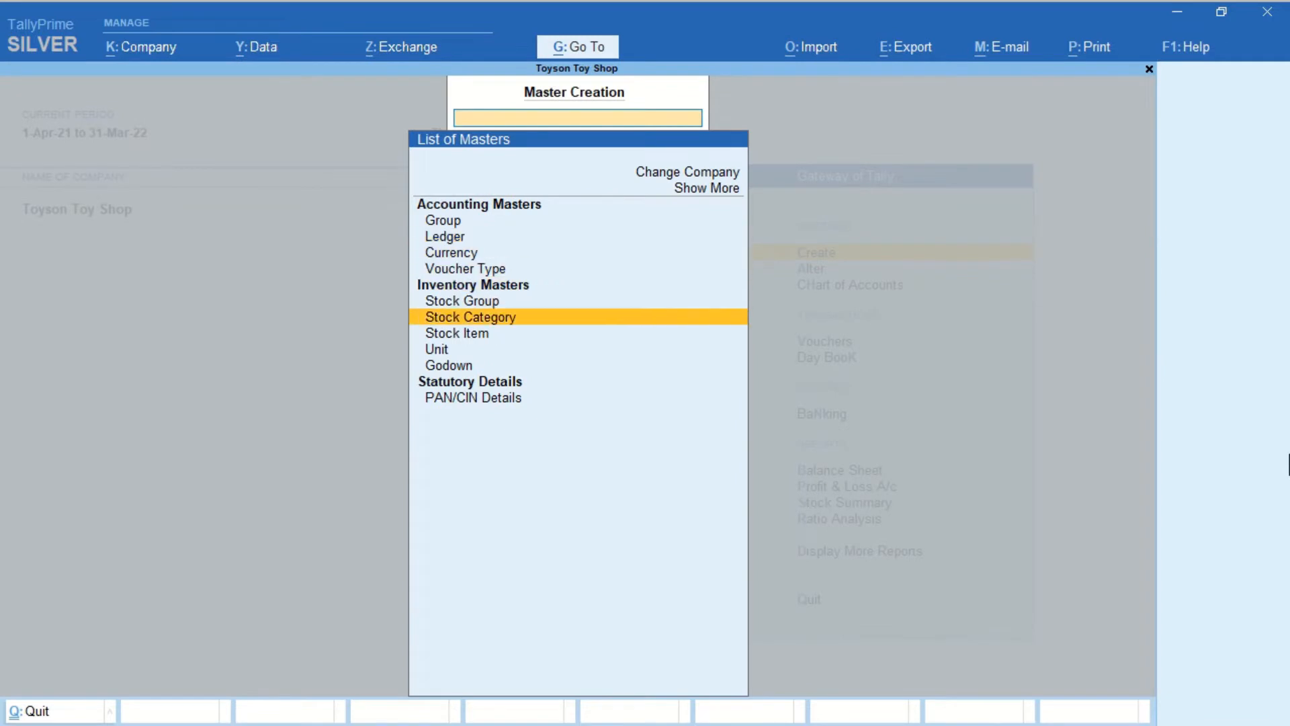
key("Return")
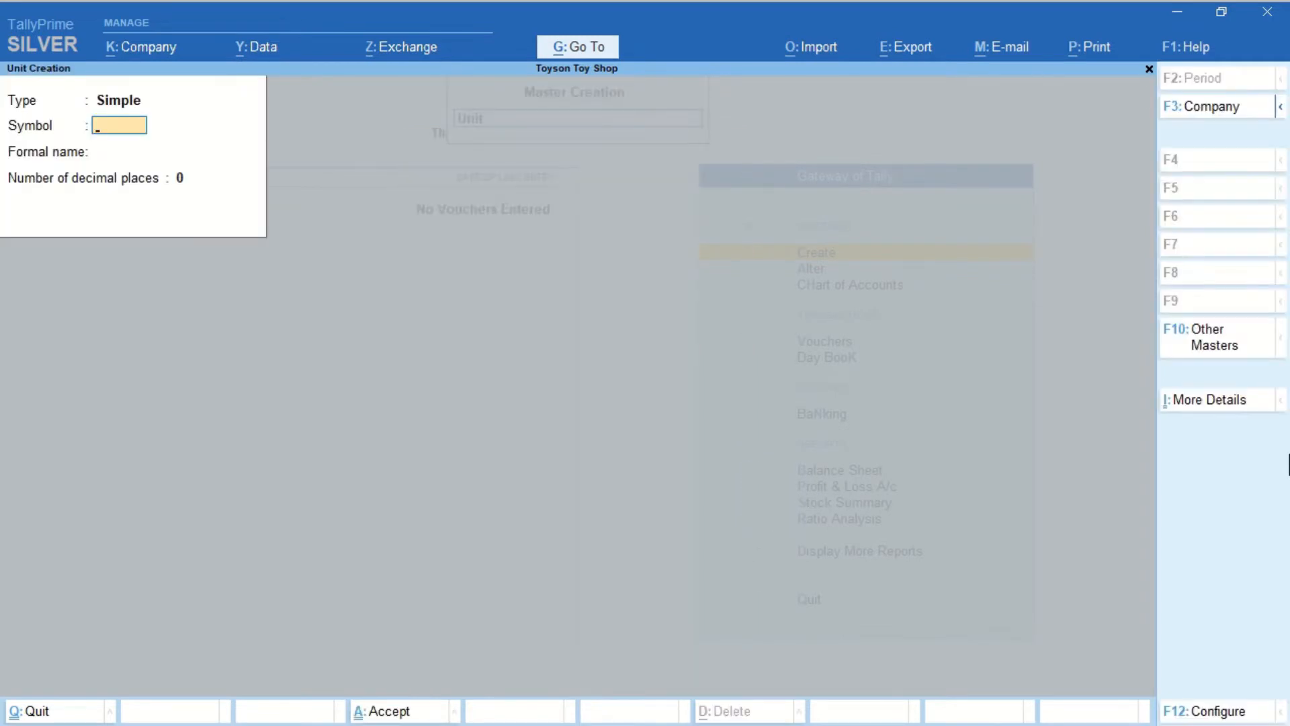
type("N")
key("Return")
type("Numbe")
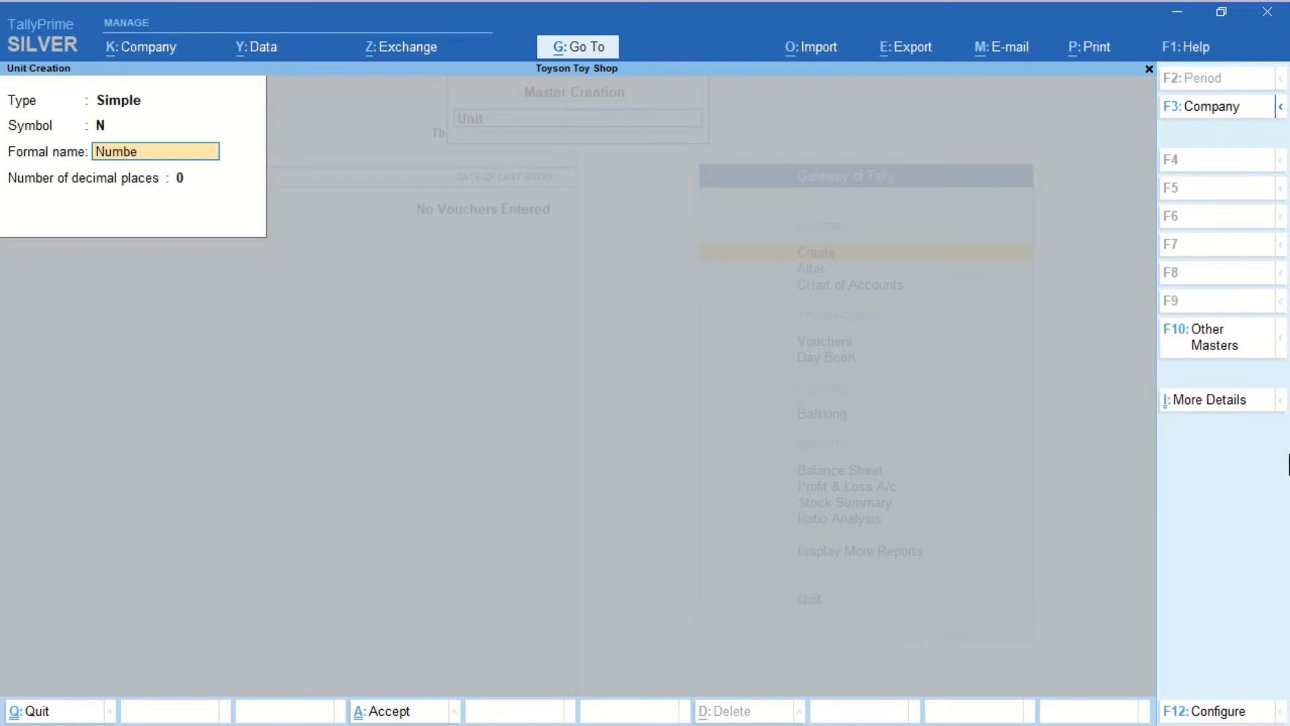
type("rs")
key("Return")
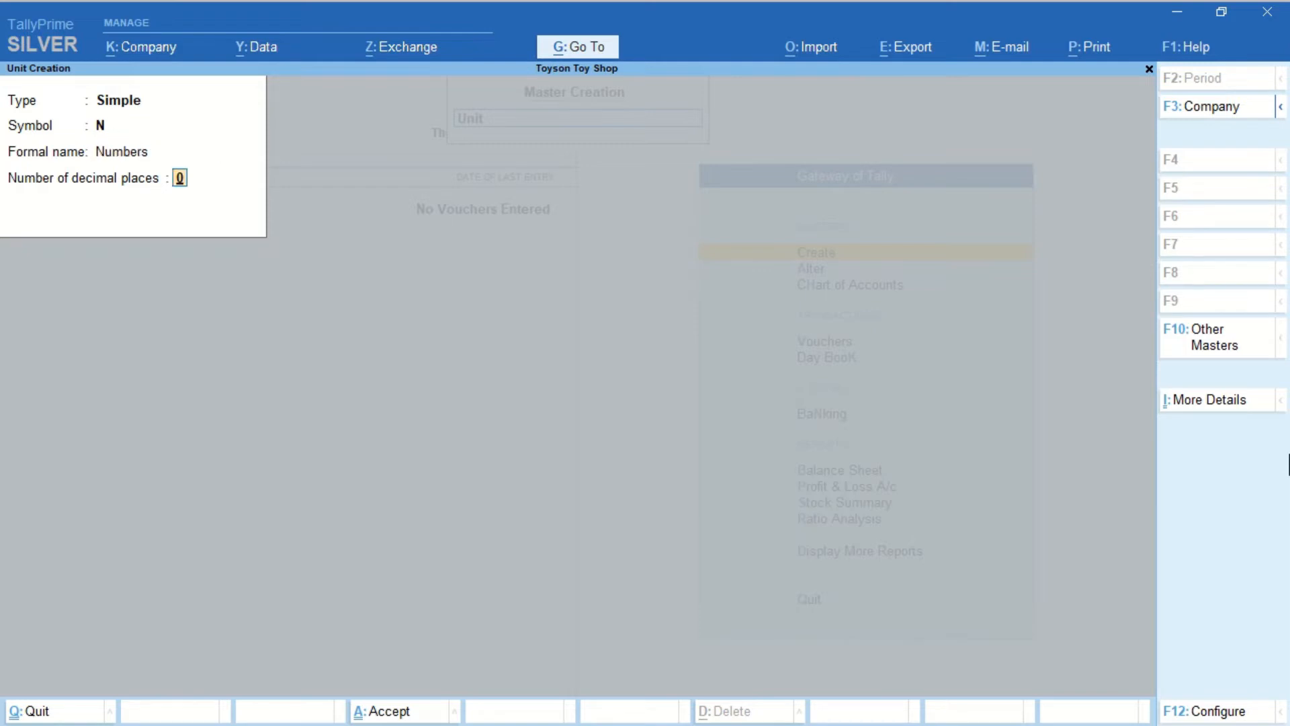
key("Return")
key("Return")
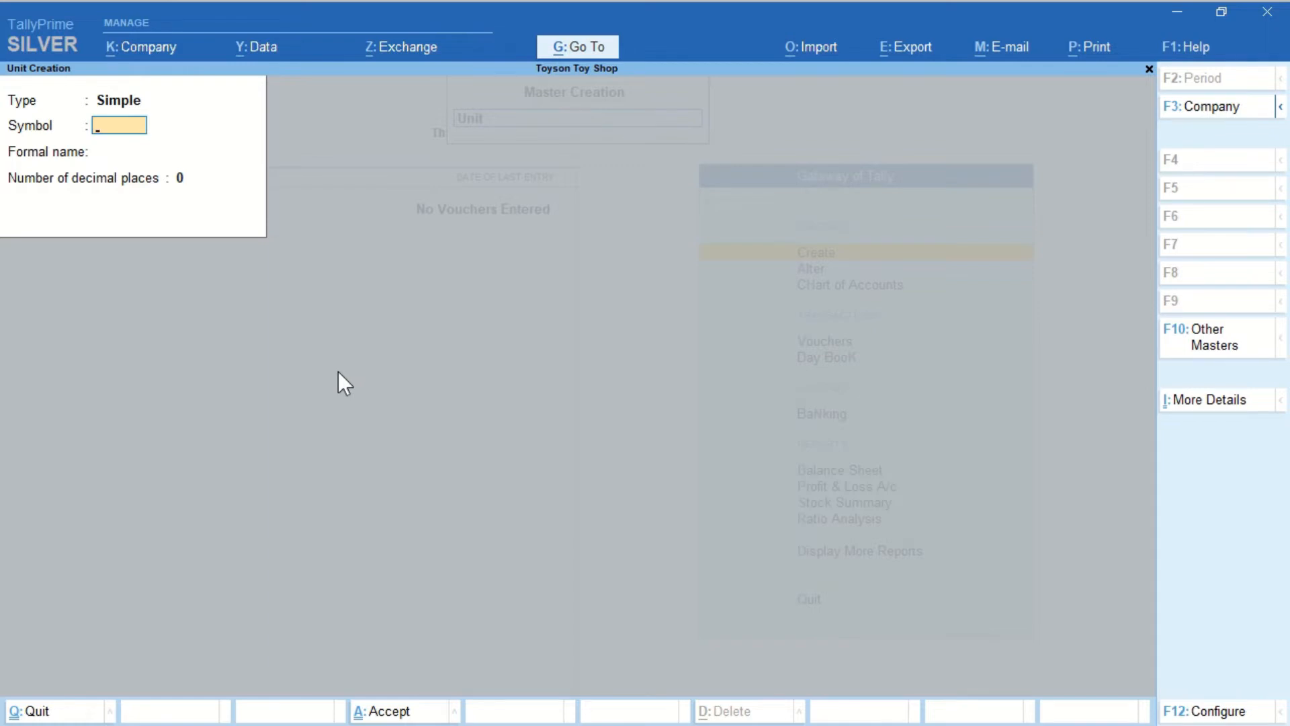
key("Escape")
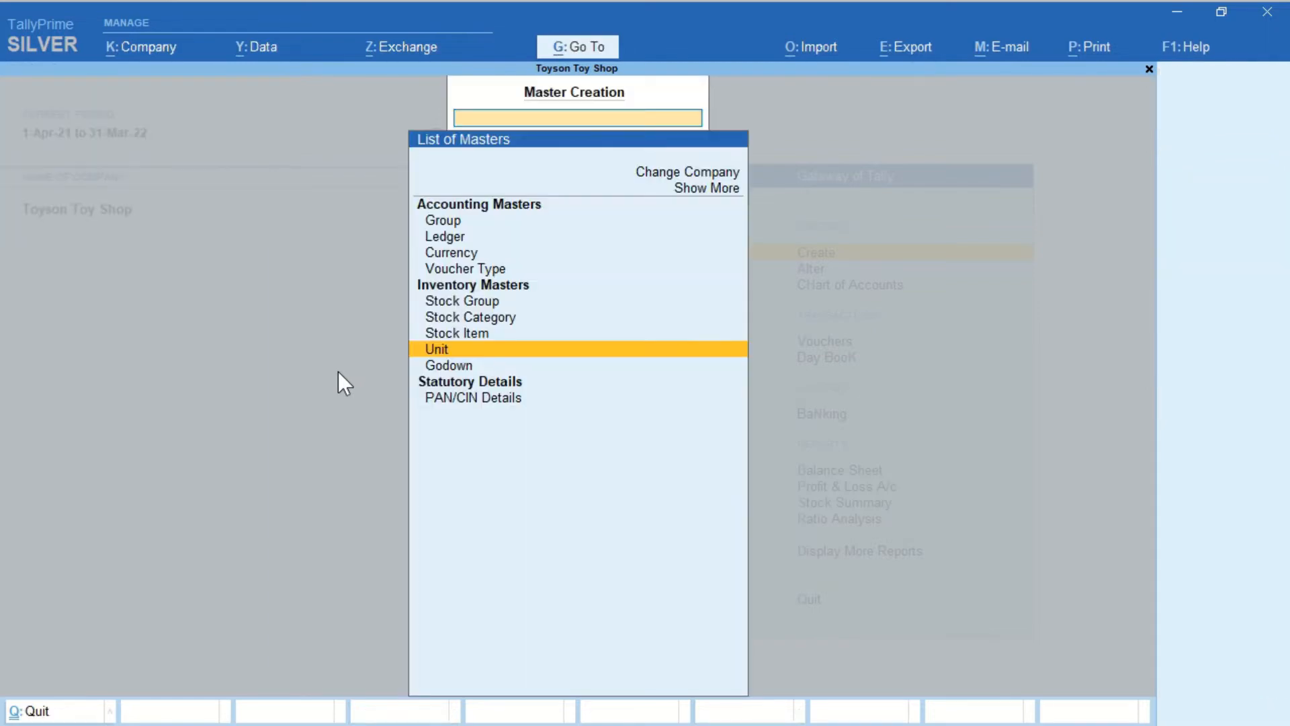
Create a stock group named Sports under Primary, with Should quantities of items be added set to No
key("Up")
key("Up")
key("Up")
key("Up")
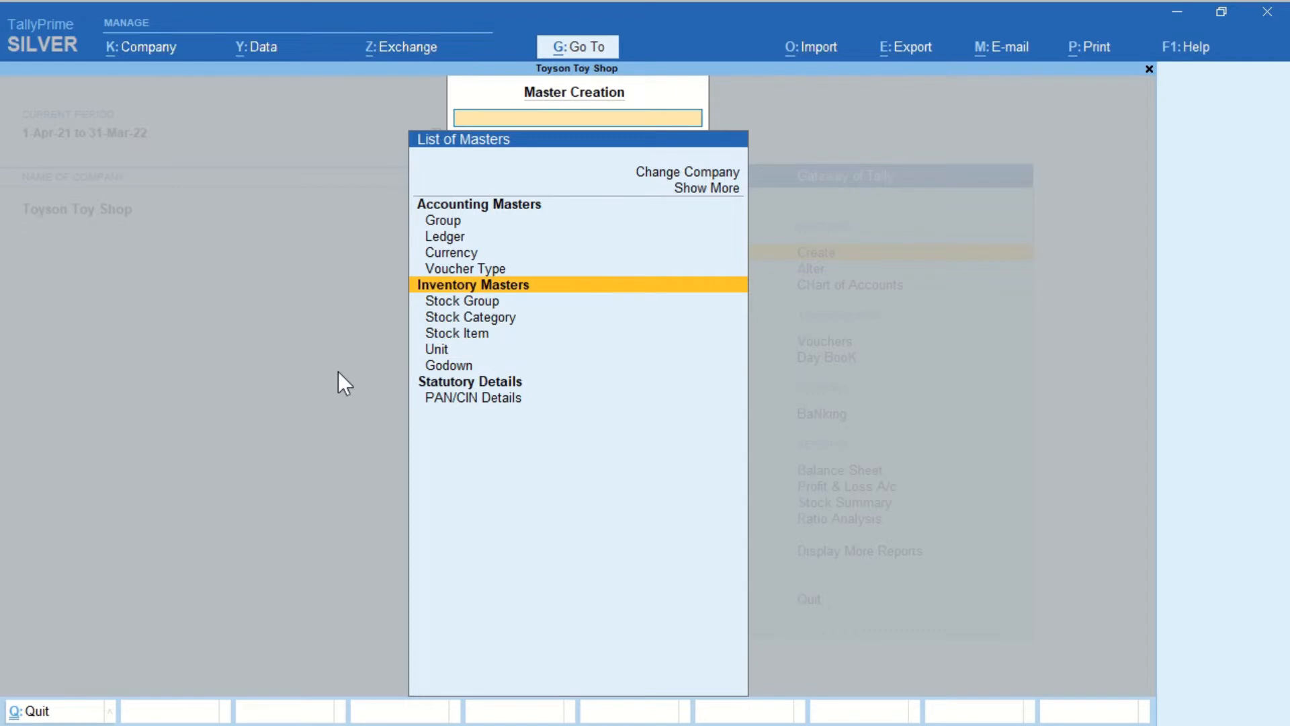
key("Up")
key("Up")
key("Up")
key("Up")
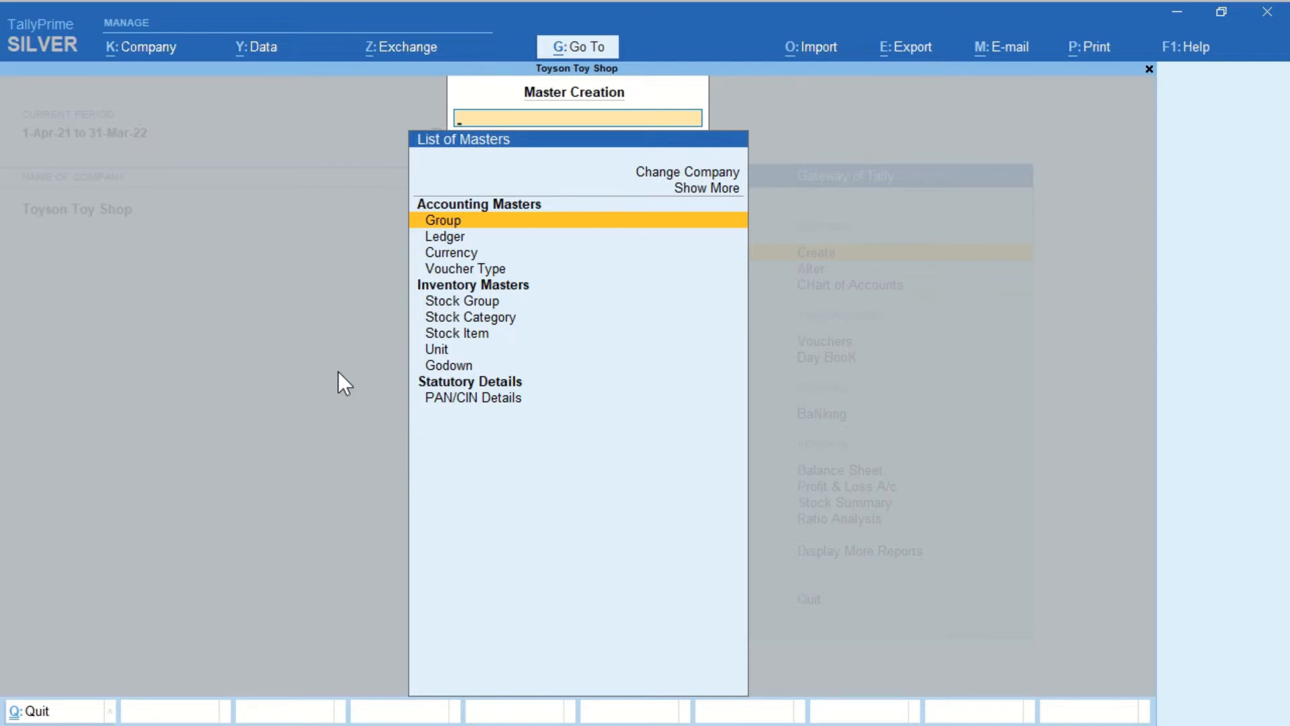
key("Down")
key("Down")
key("Down")
key("Down")
key("Down")
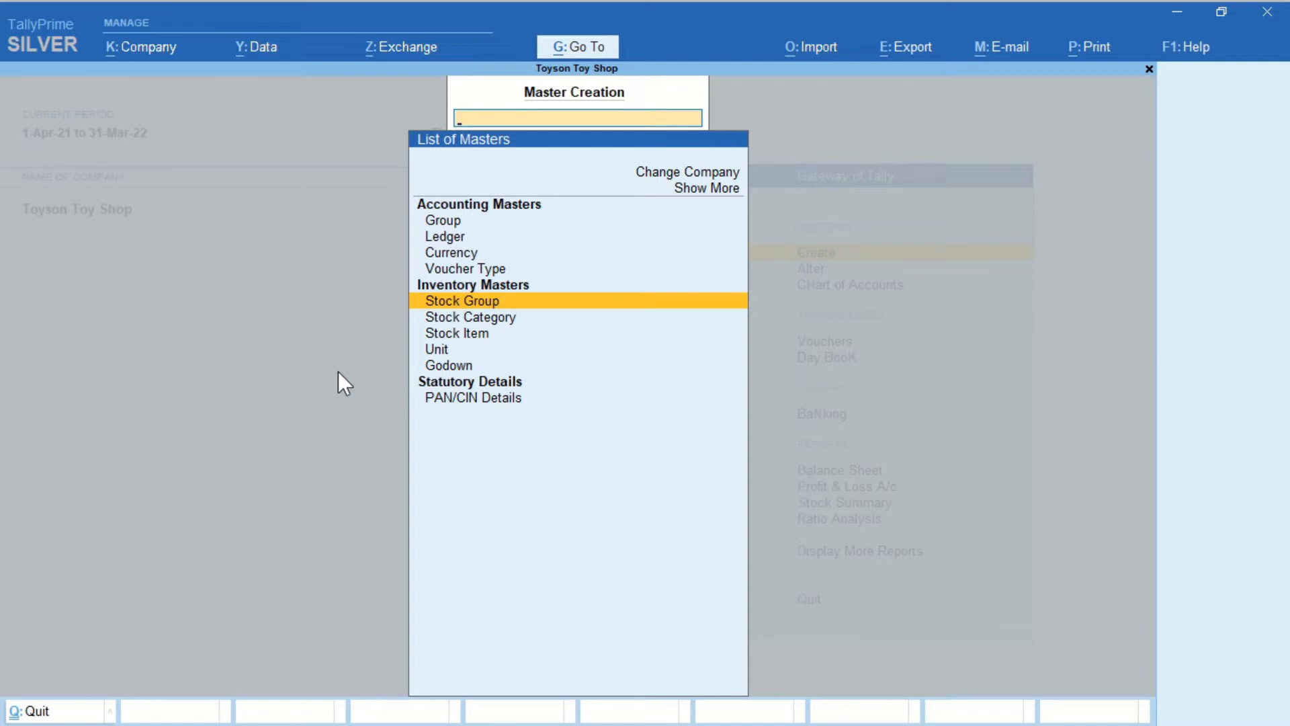
key("Return")
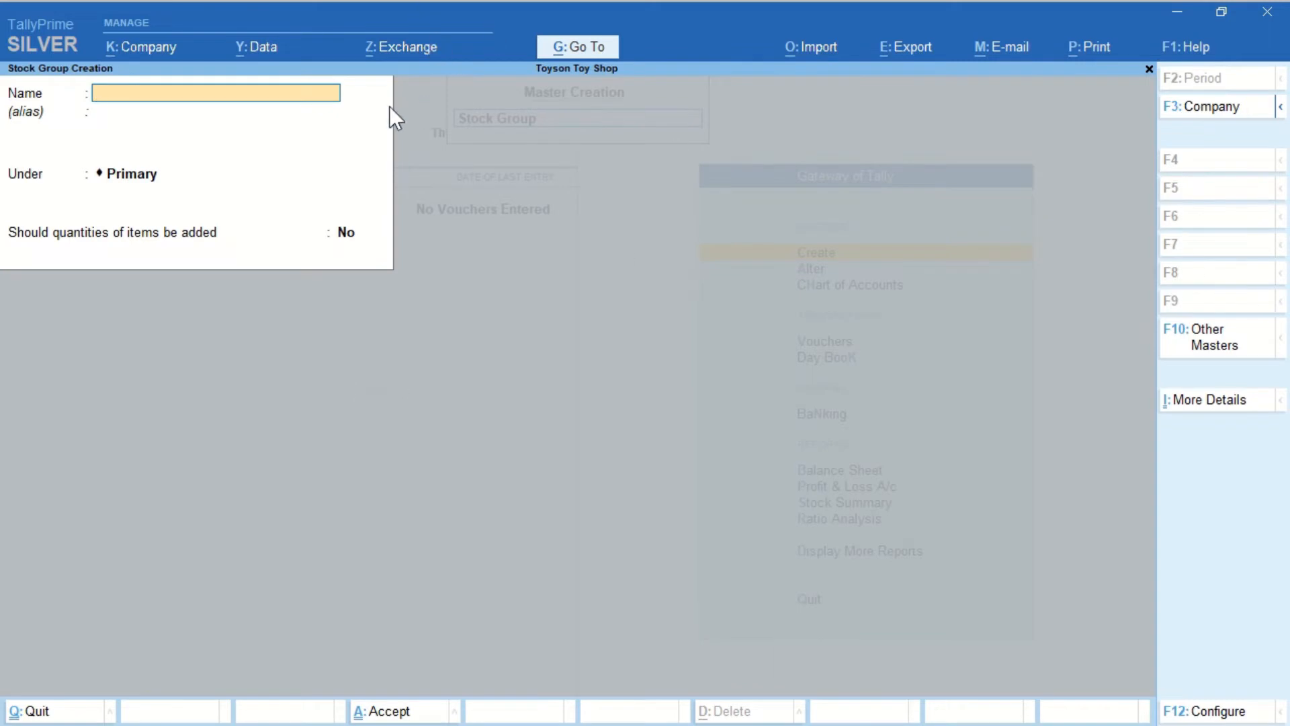
type("Sports")
key("Return")
key("Return")
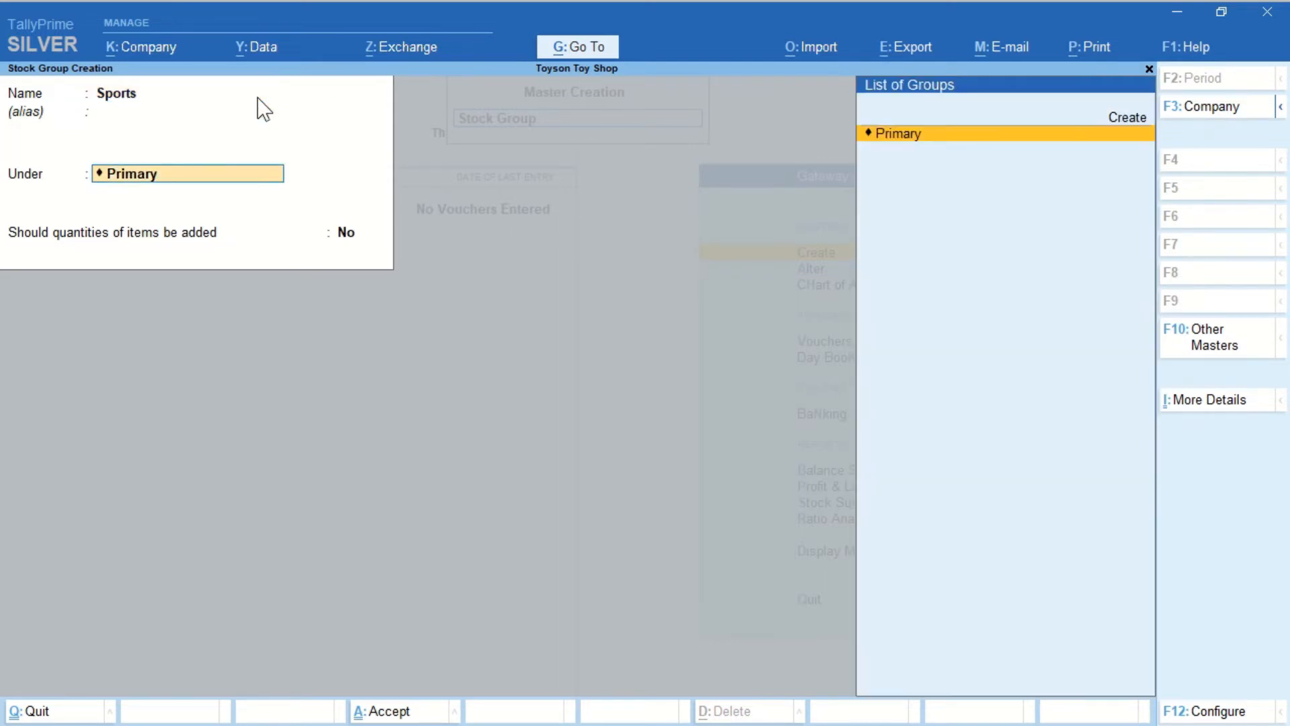
key("Return")
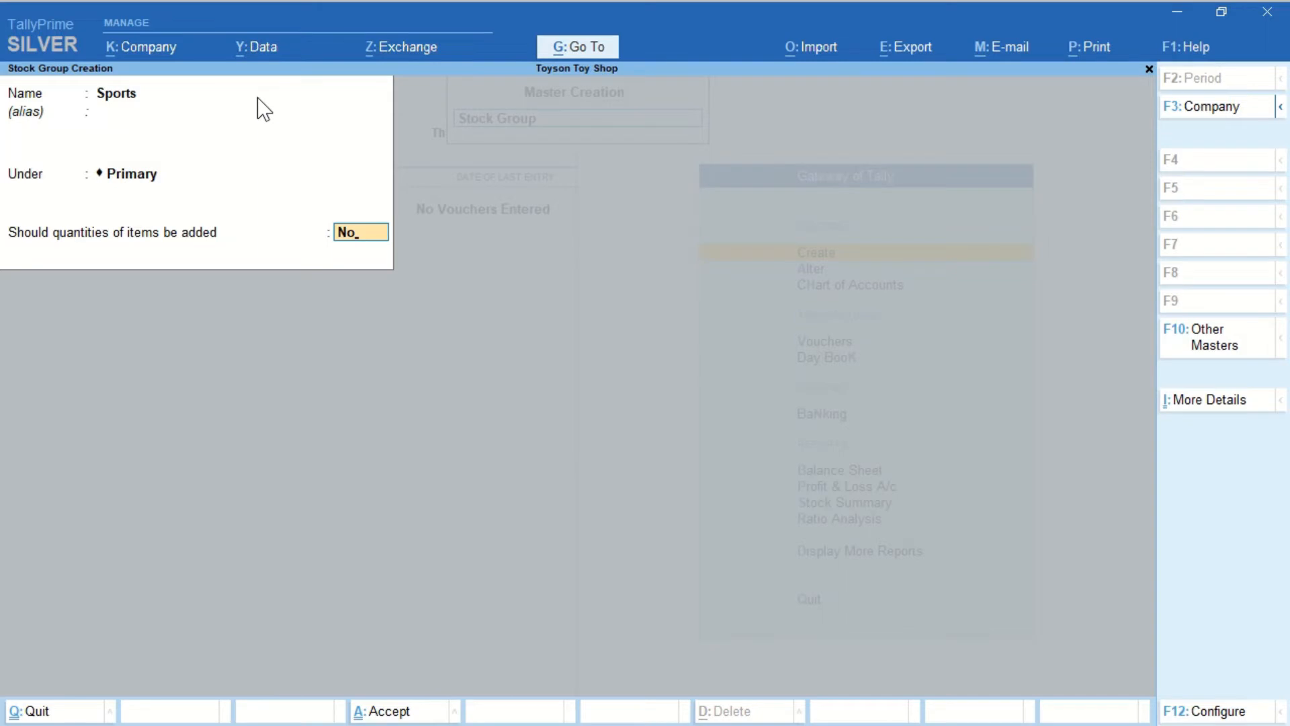
key("Return")
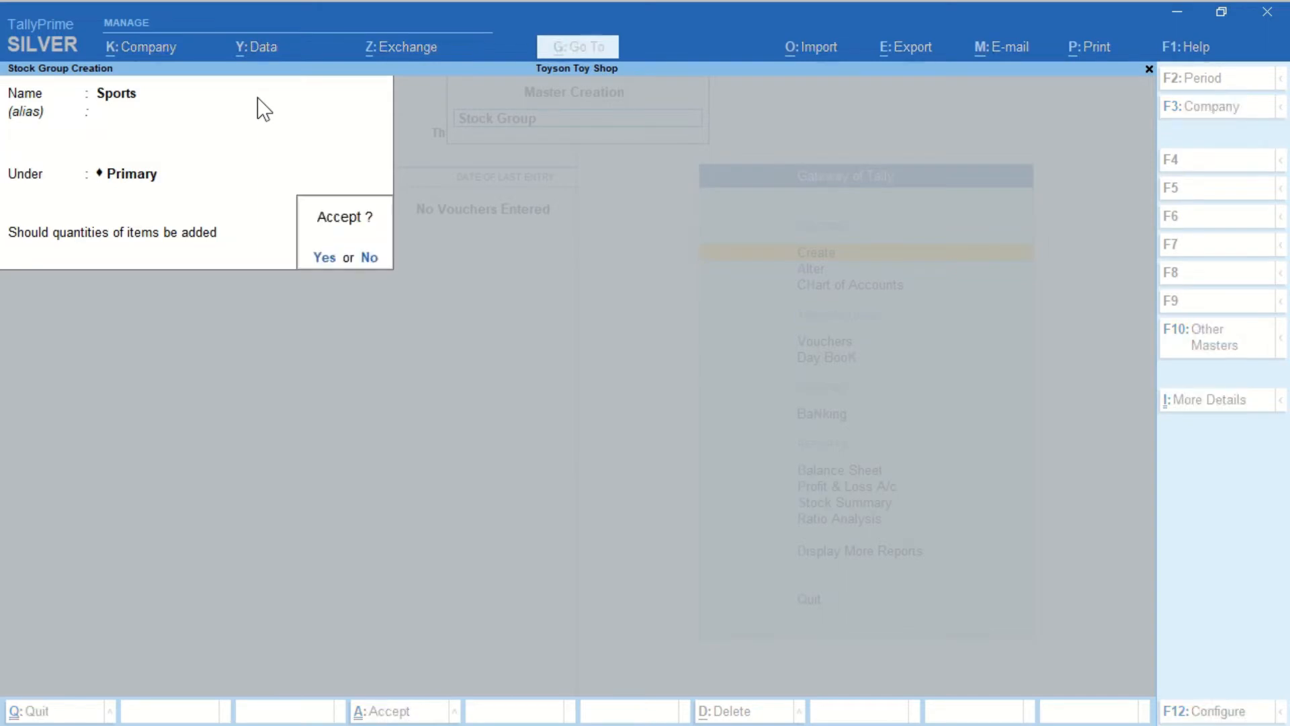
key("Return")
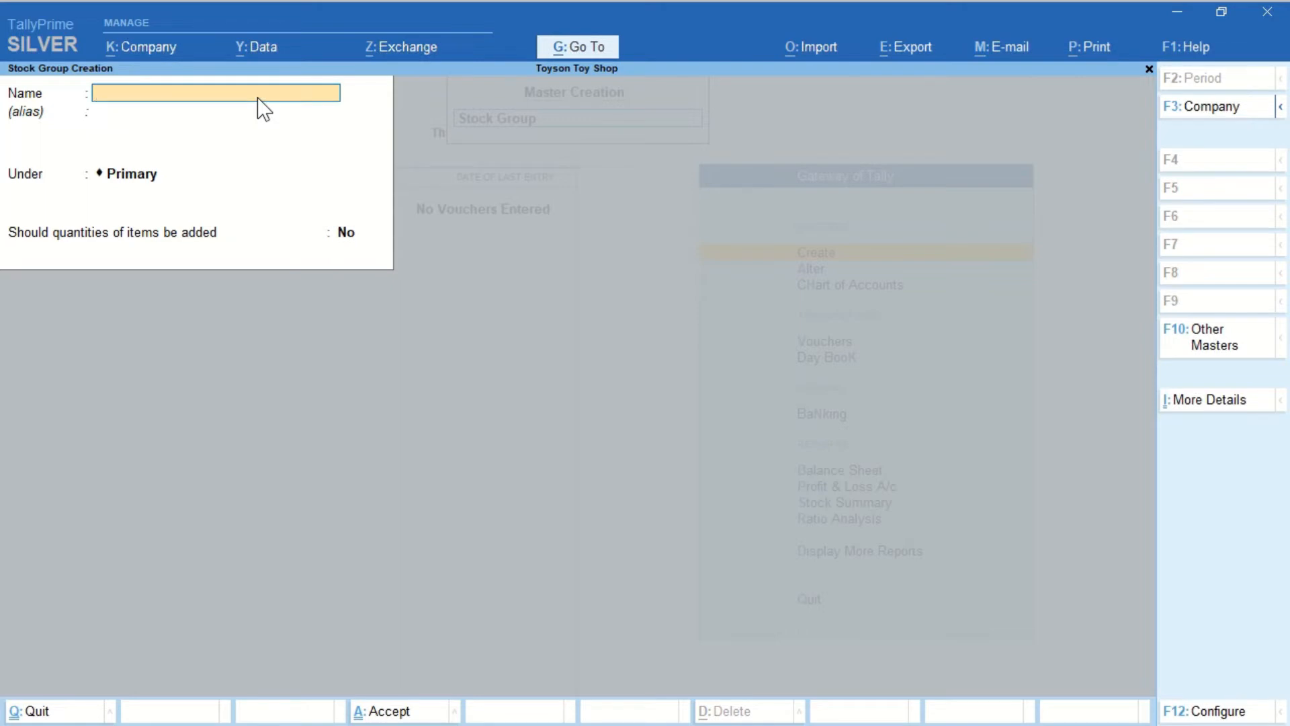
Create a stock group named Indoor under Sports, with quantities of items added set to Yes
type("Indoor")
key("Return")
key("Return")
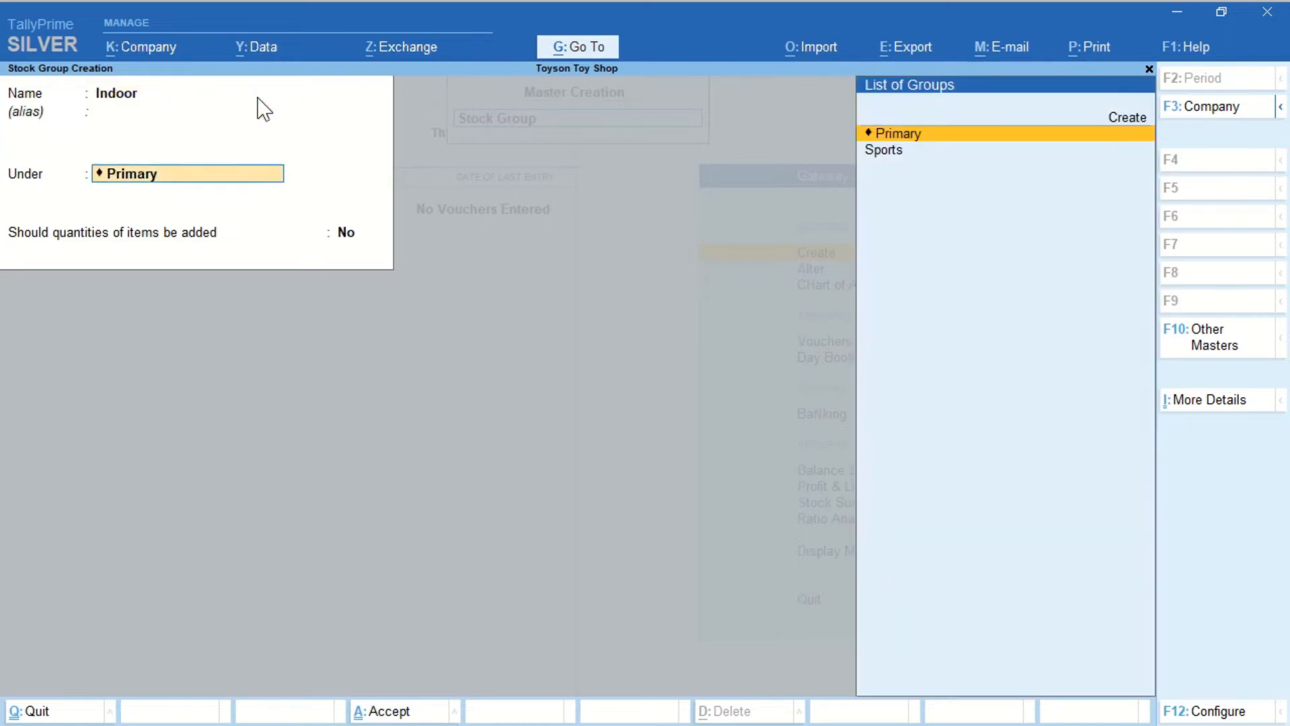
key("Down")
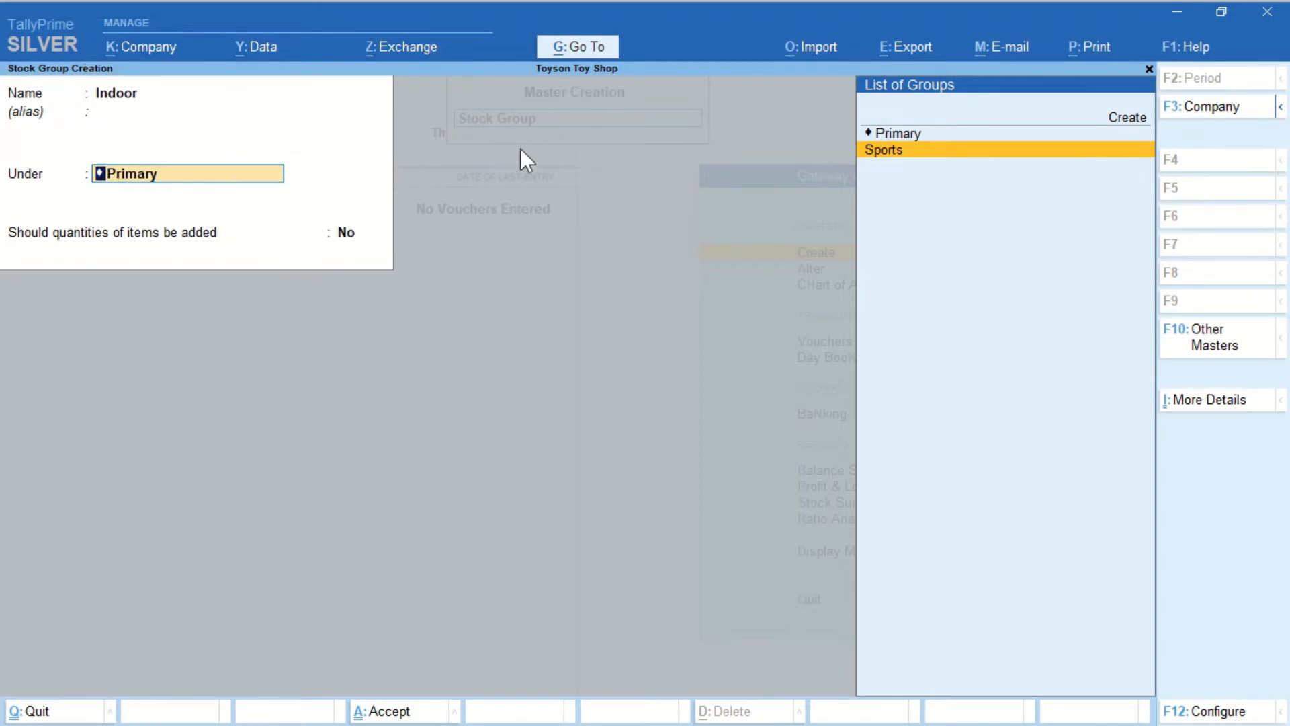
key("Return")
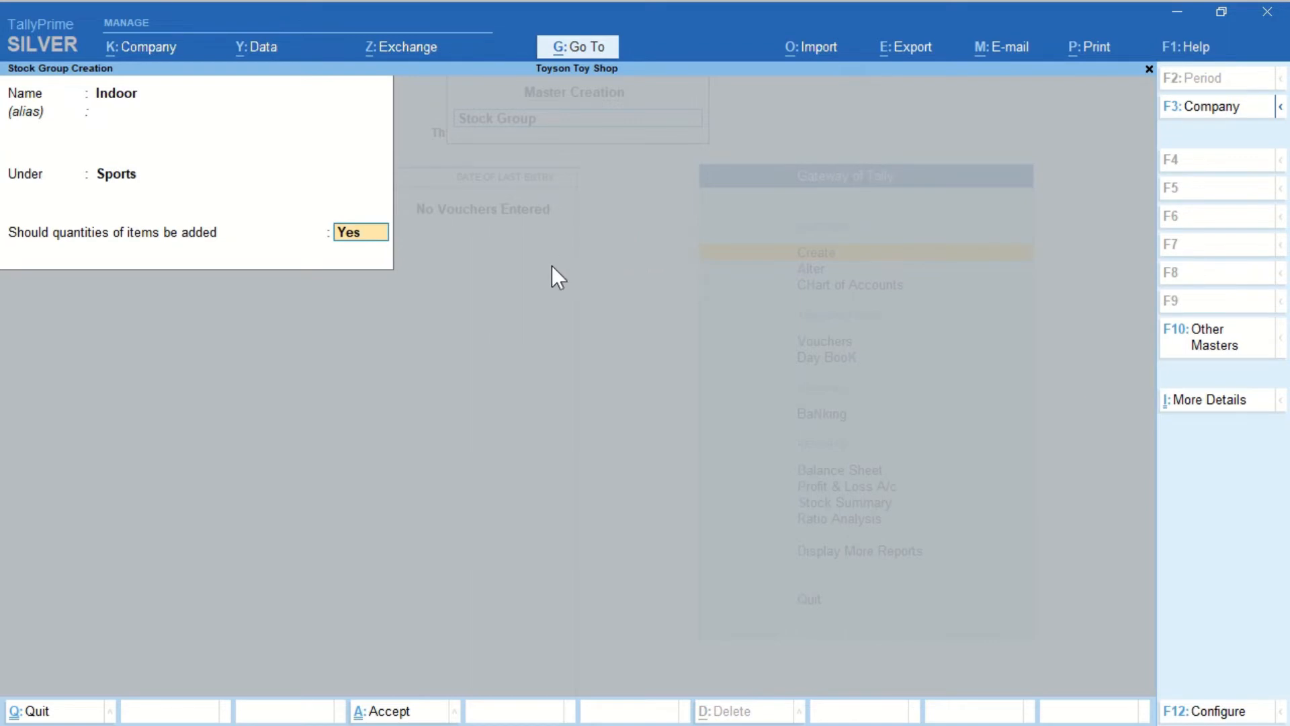
type("Yes")
key("Return")
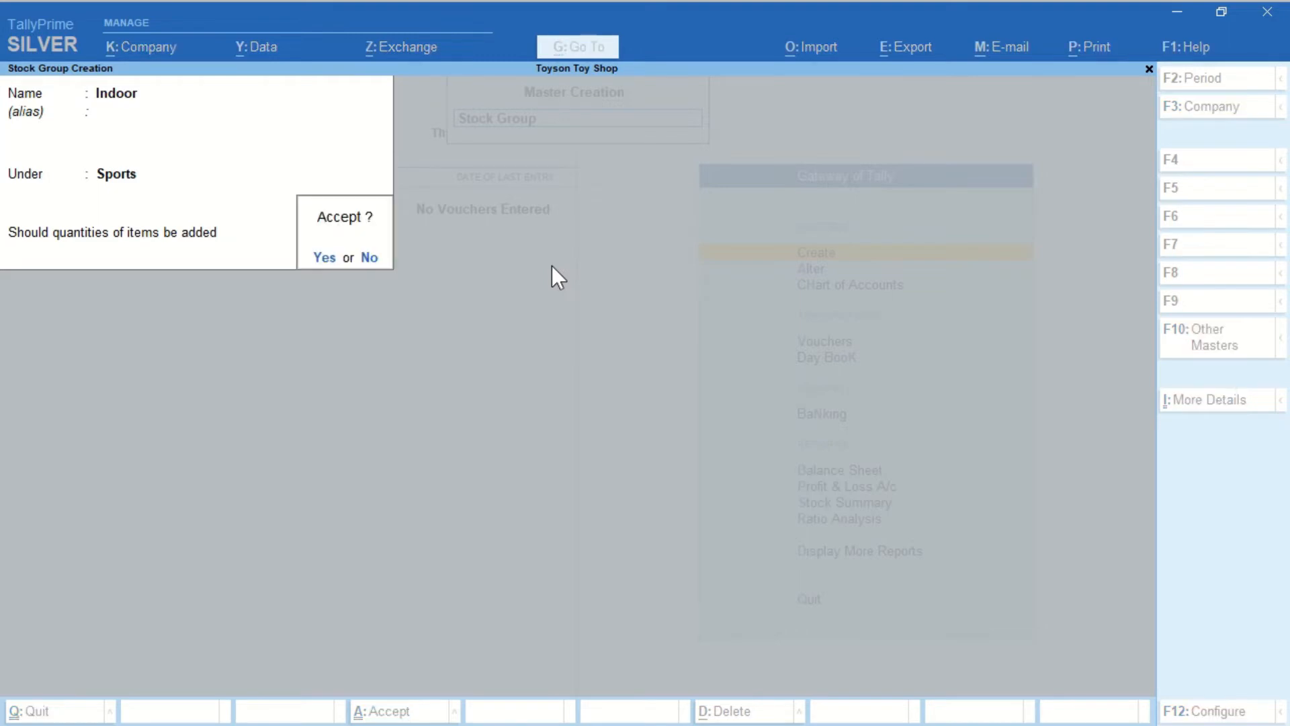
key("Return")
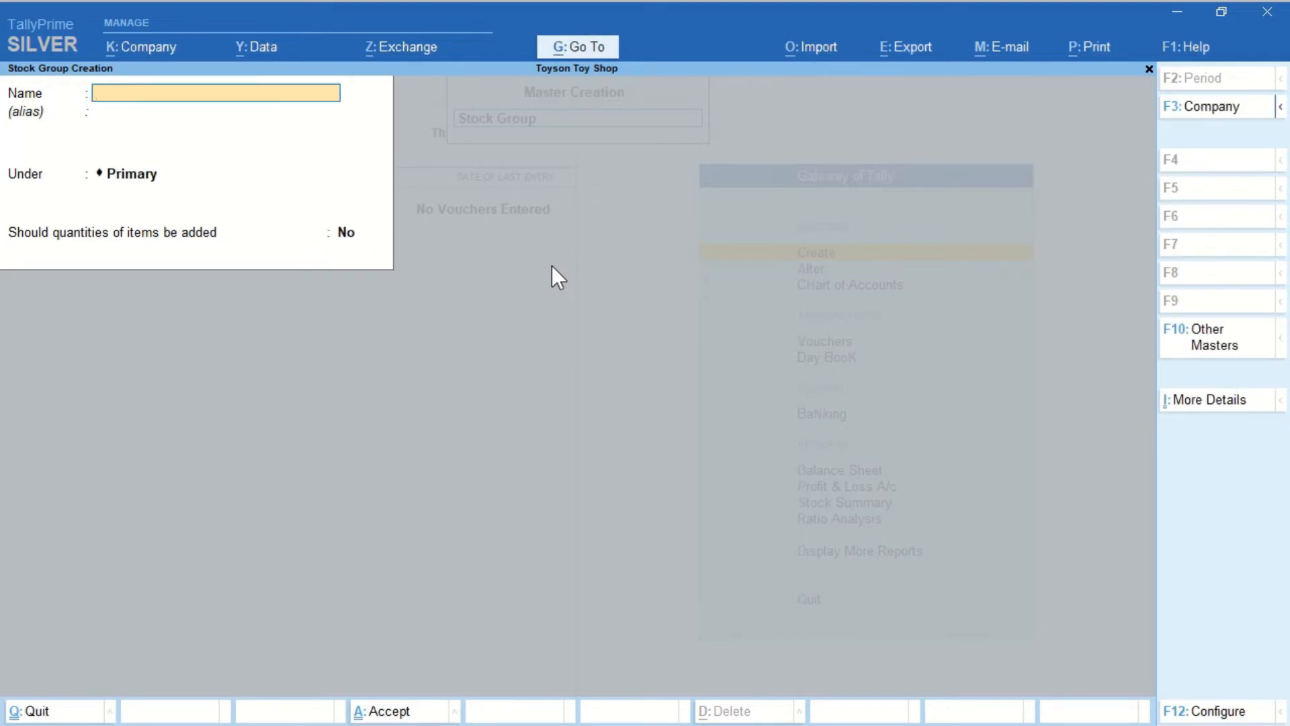
Create a stock group named Outdoor under Sports, with quantities of items added set to Yes
type("Outdoor")
key("Return")
key("Return")
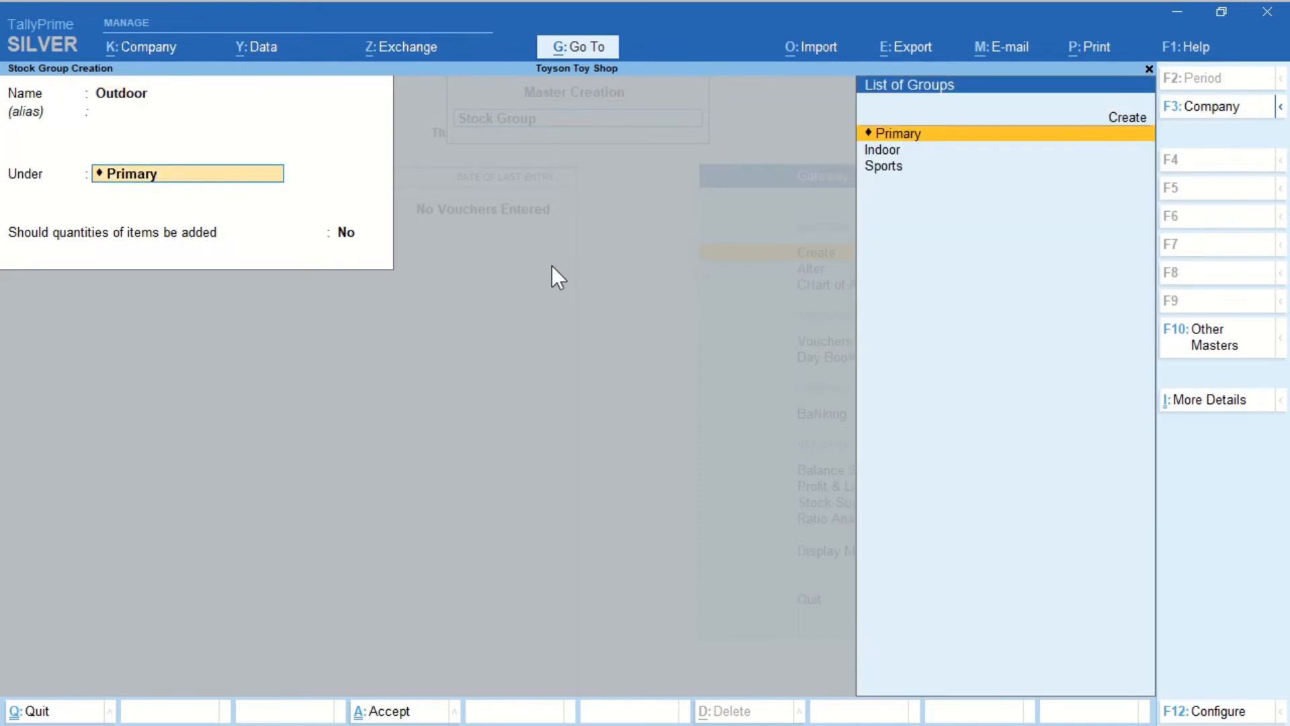
key("Down")
key("Down")
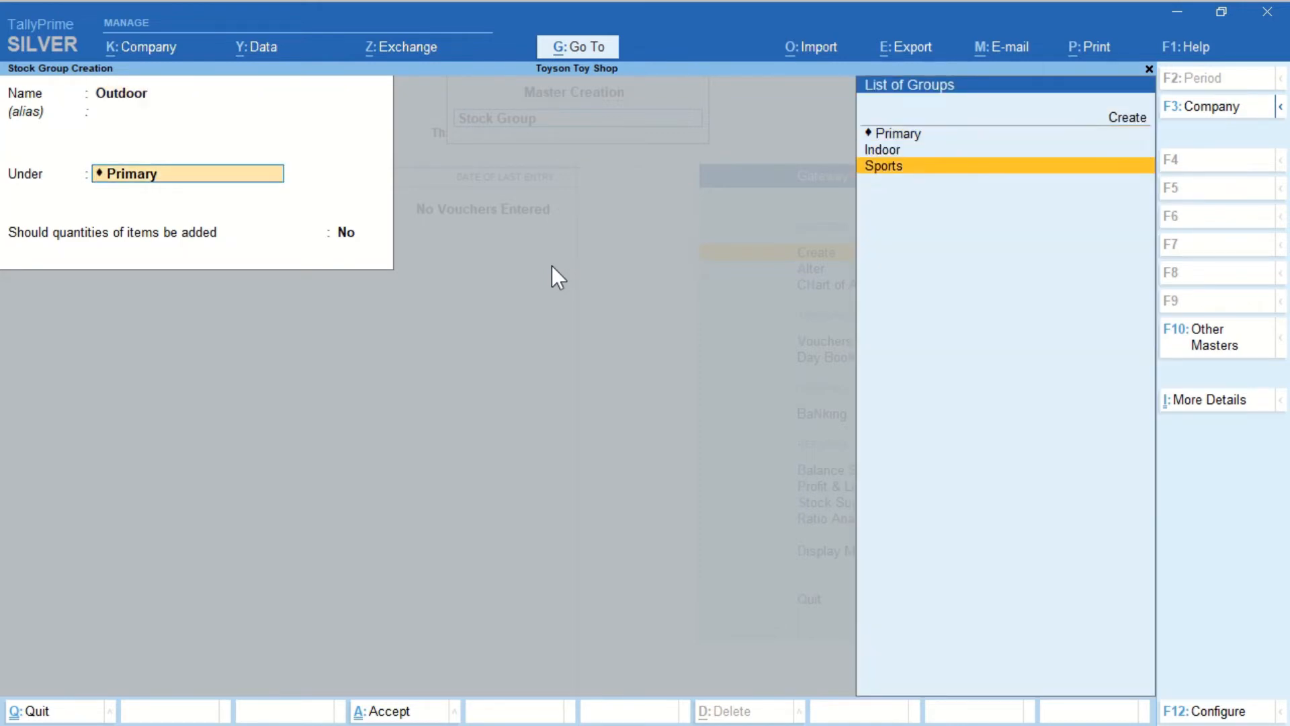
key("Return")
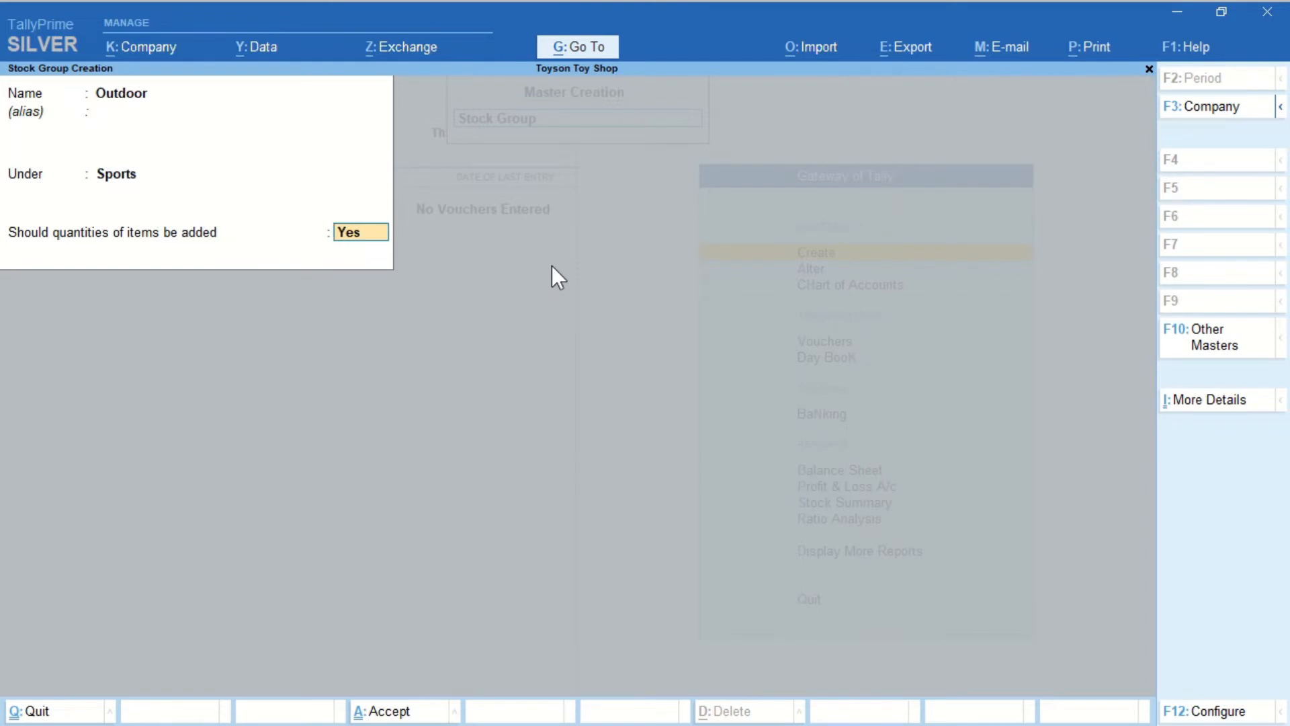
key("Return")
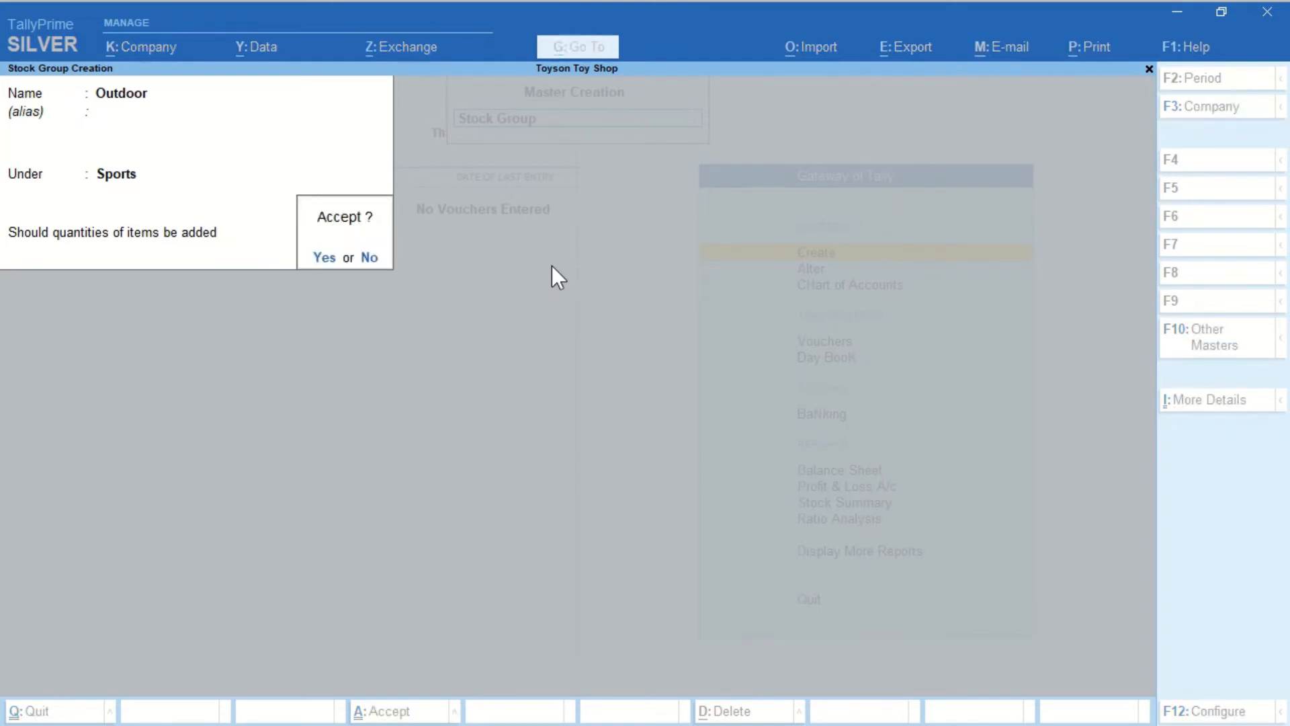
key("Return")
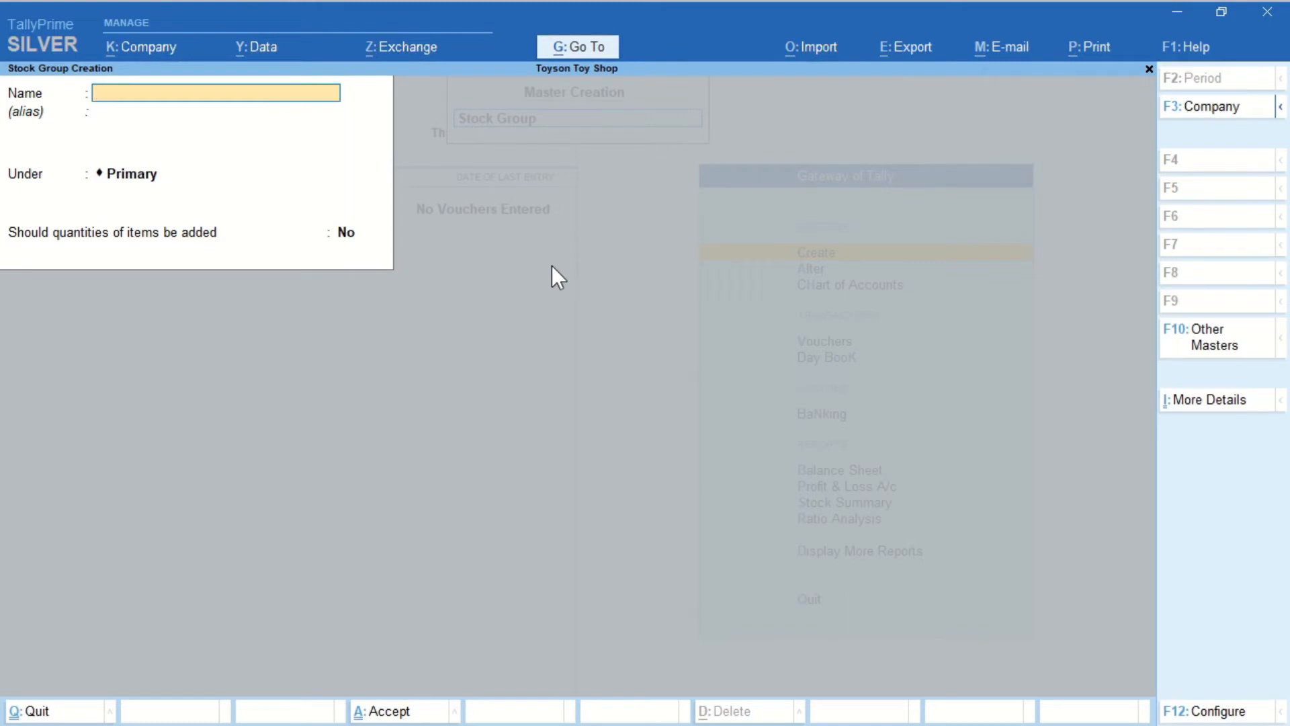
Create a stock group named Toys under Primary, with quantities of items added set to No
type("Toys")
key("Return")
key("Return")
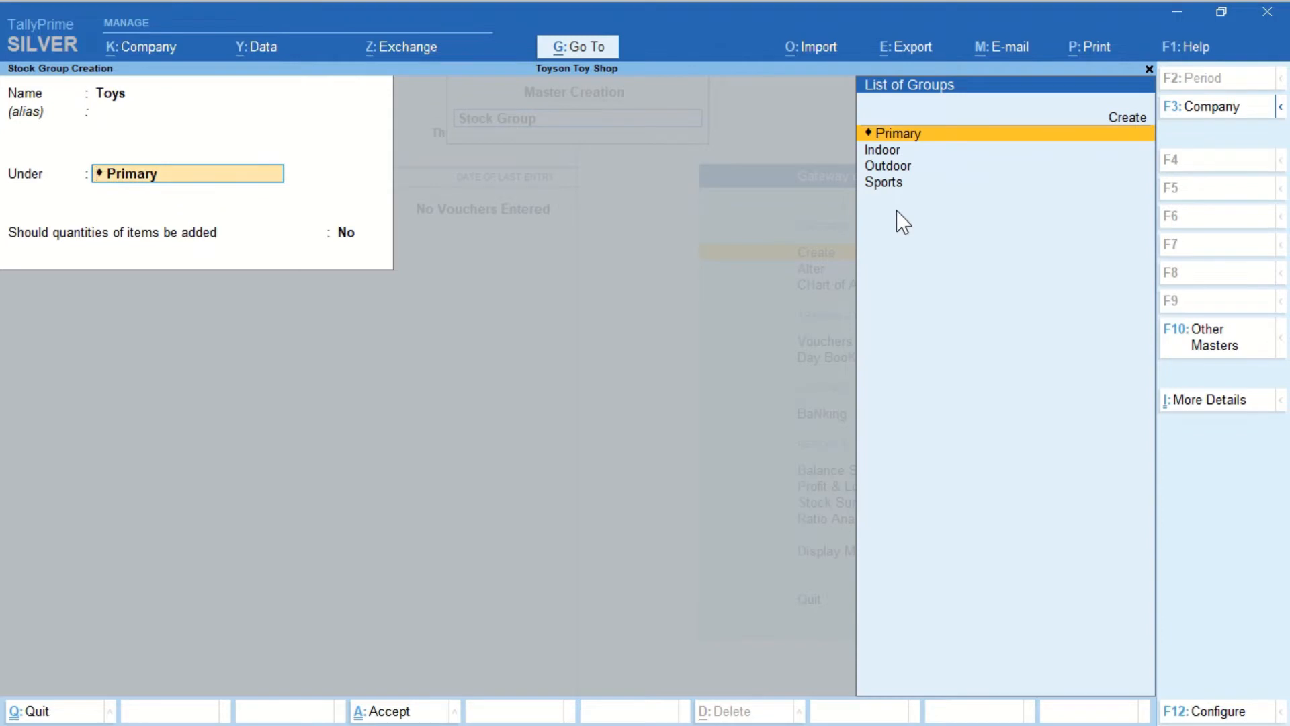
key("Return")
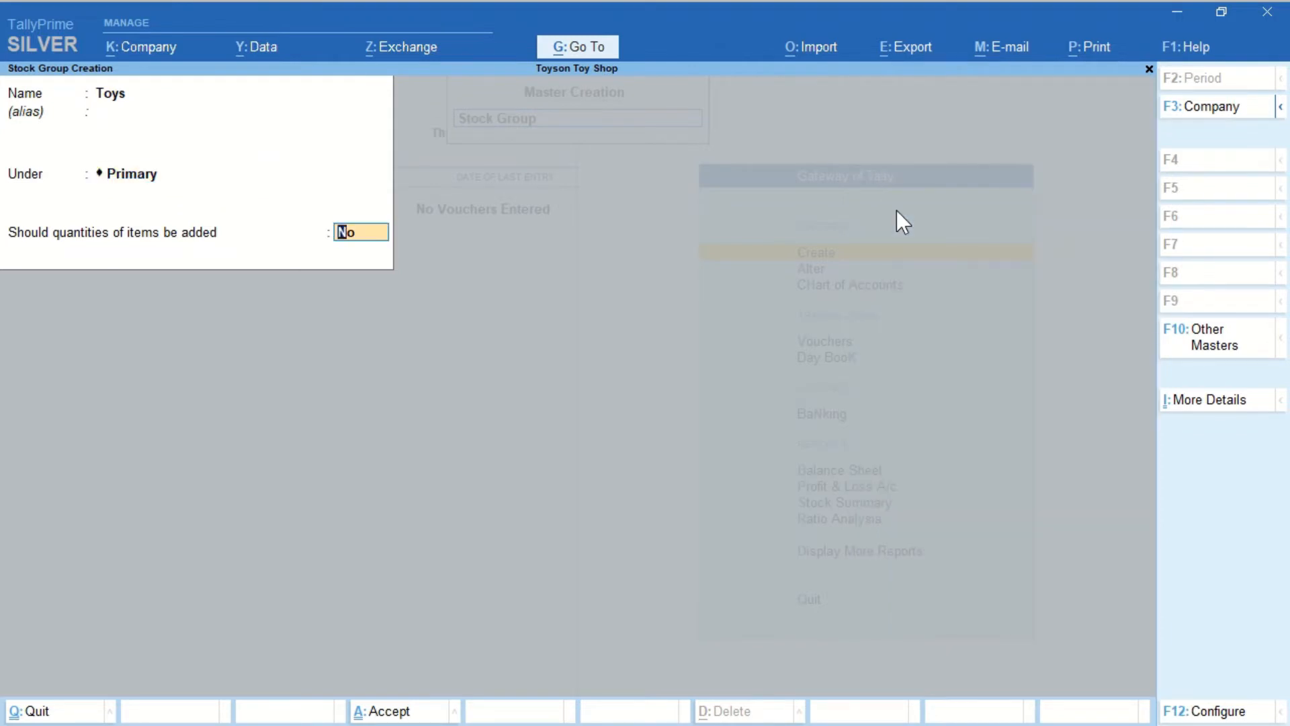
key("Return")
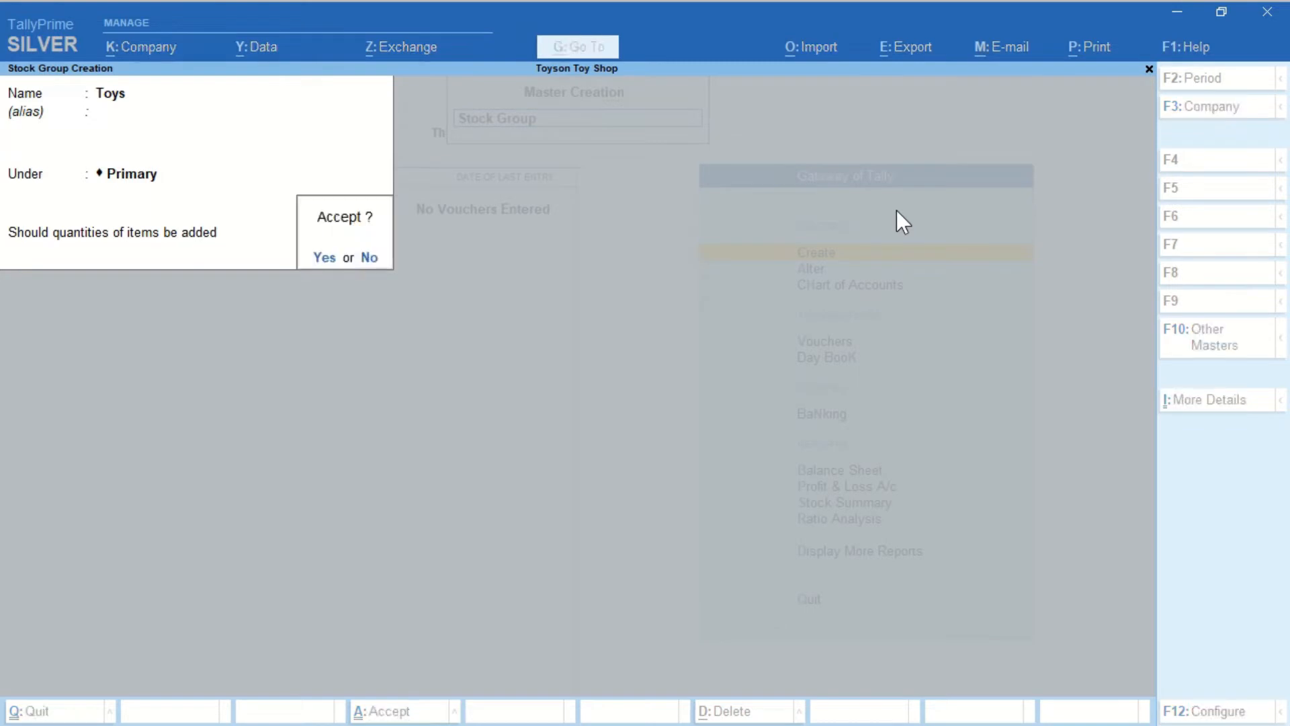
key("Return")
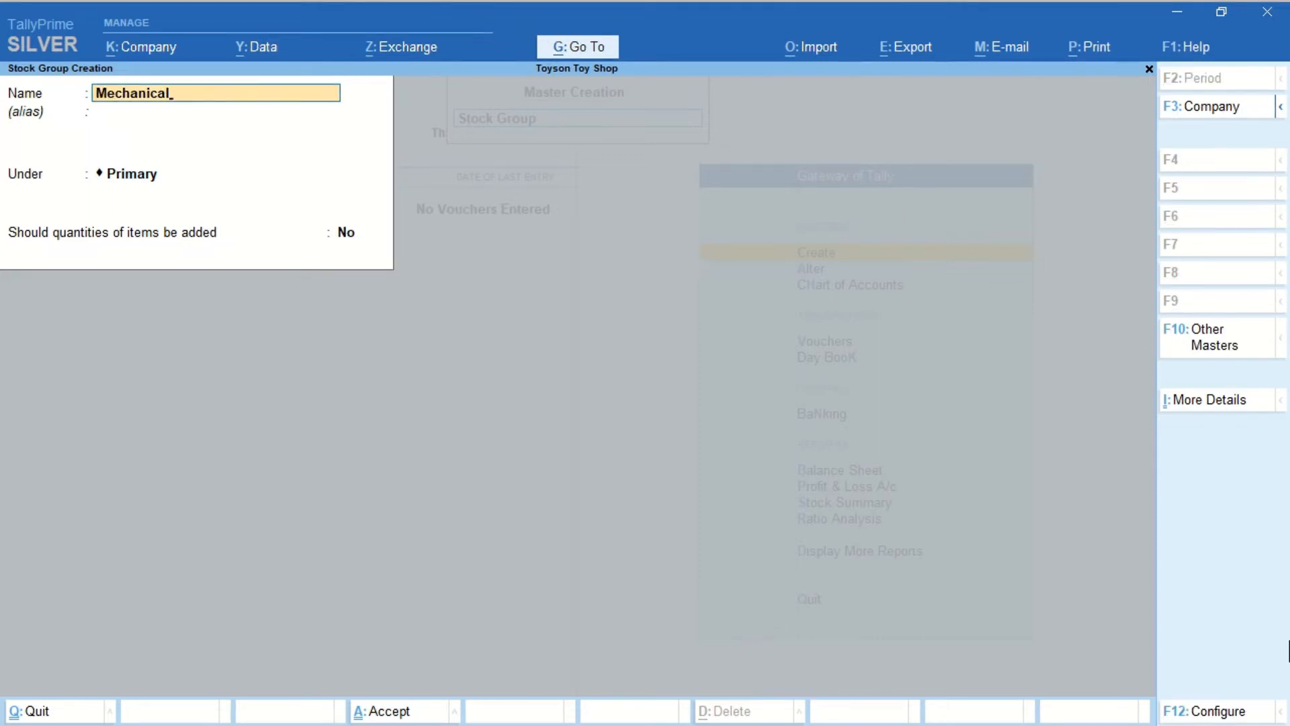
Create a stock group named Mechanical under Toys, with quantities of items added set to Yes
key("Return")
key("Return")
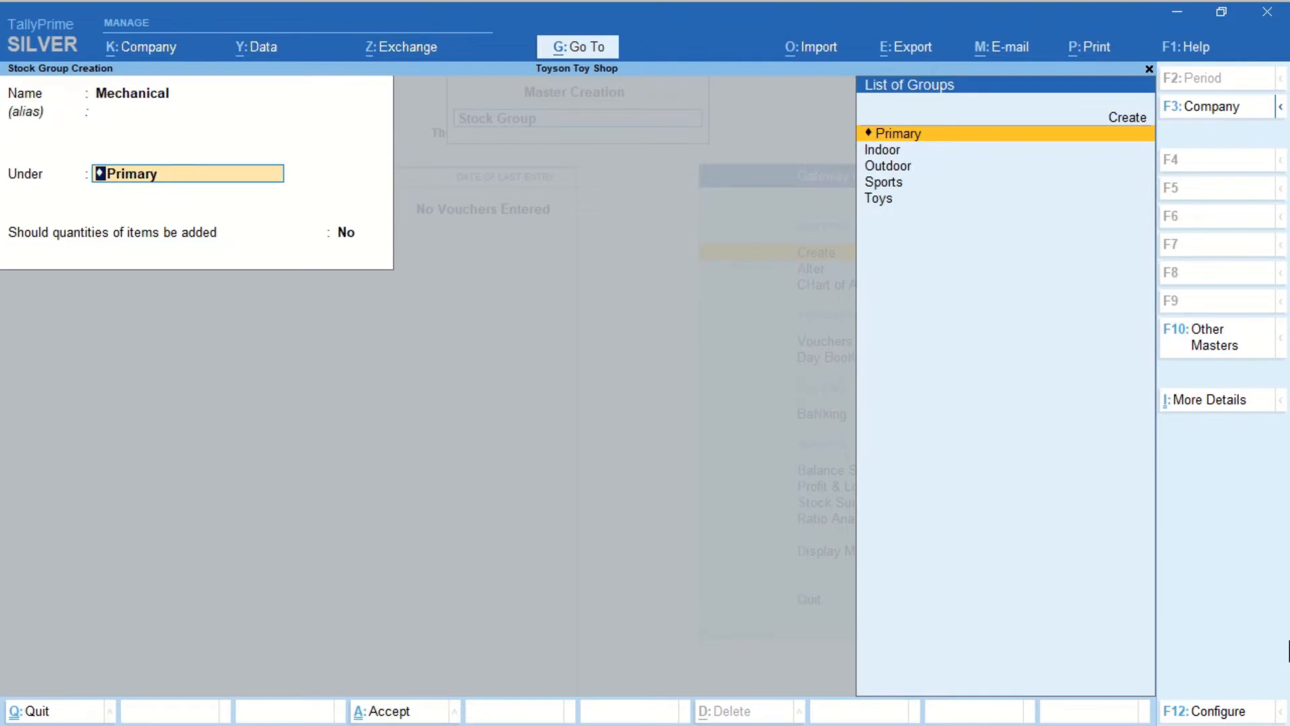
key("Down")
key("Down")
key("Down")
key("Down")
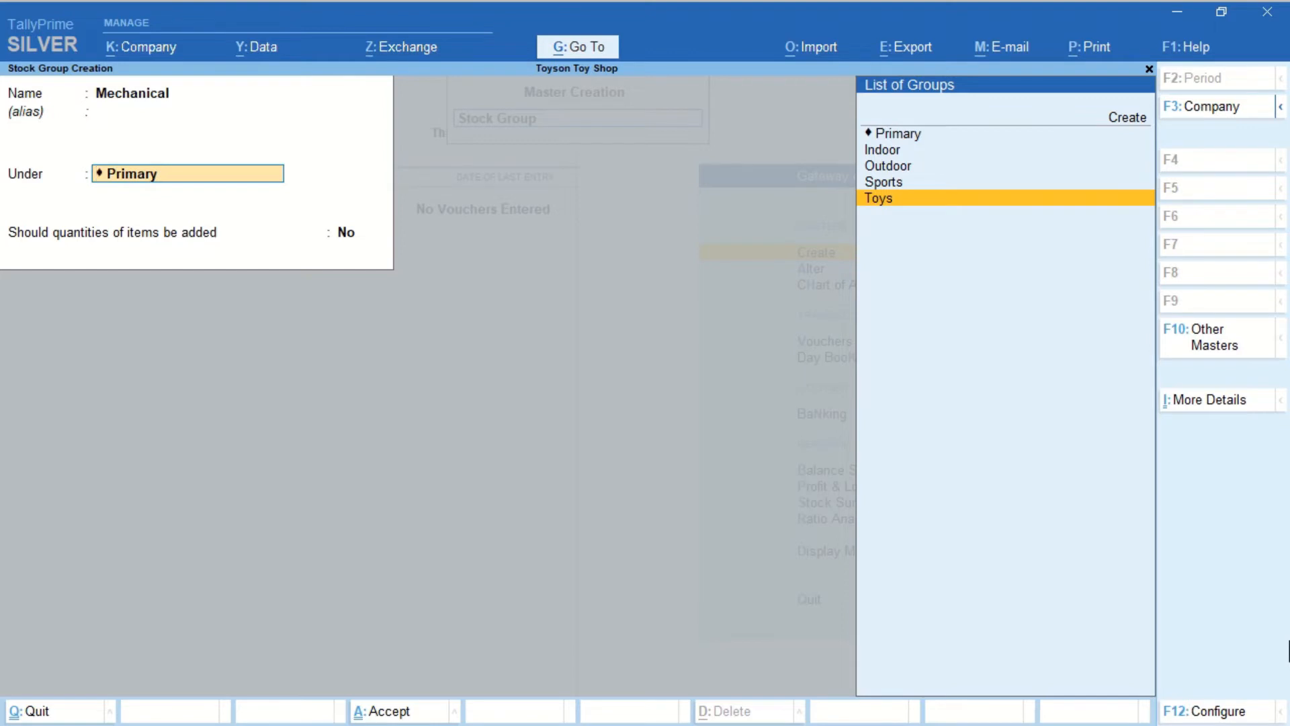
key("Return")
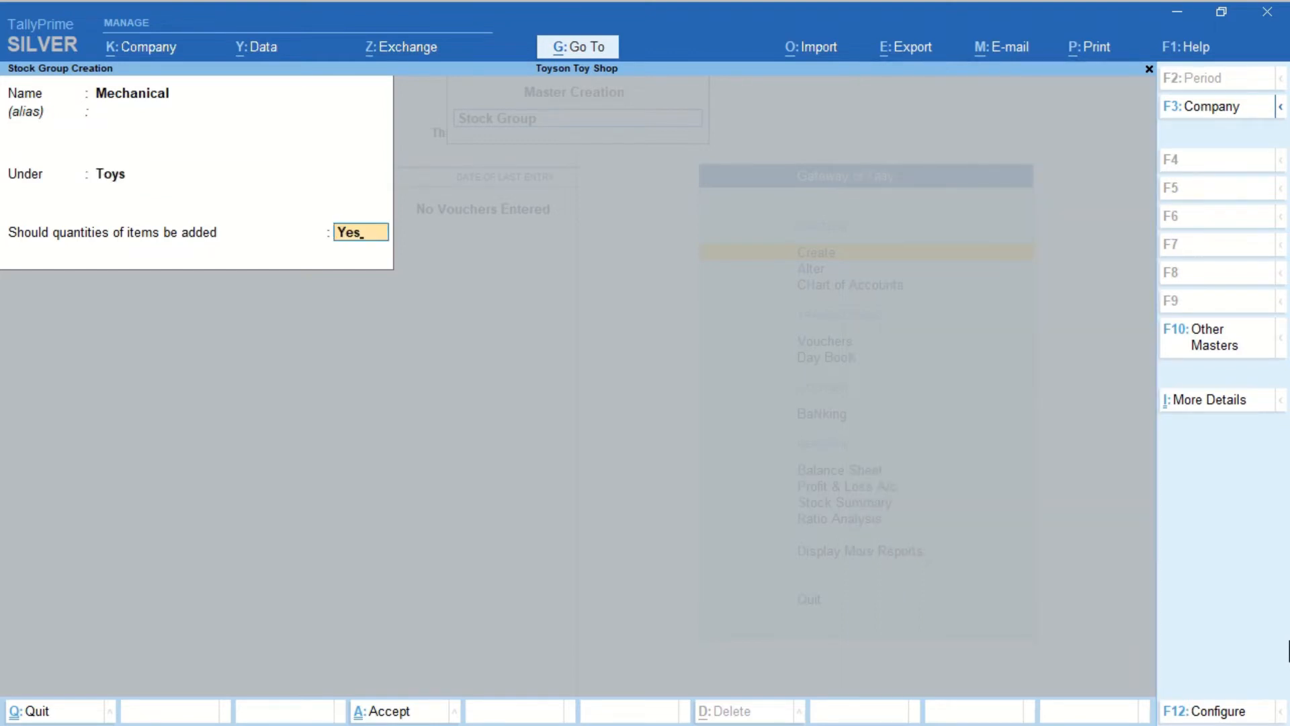
key("Return")
key("Return")
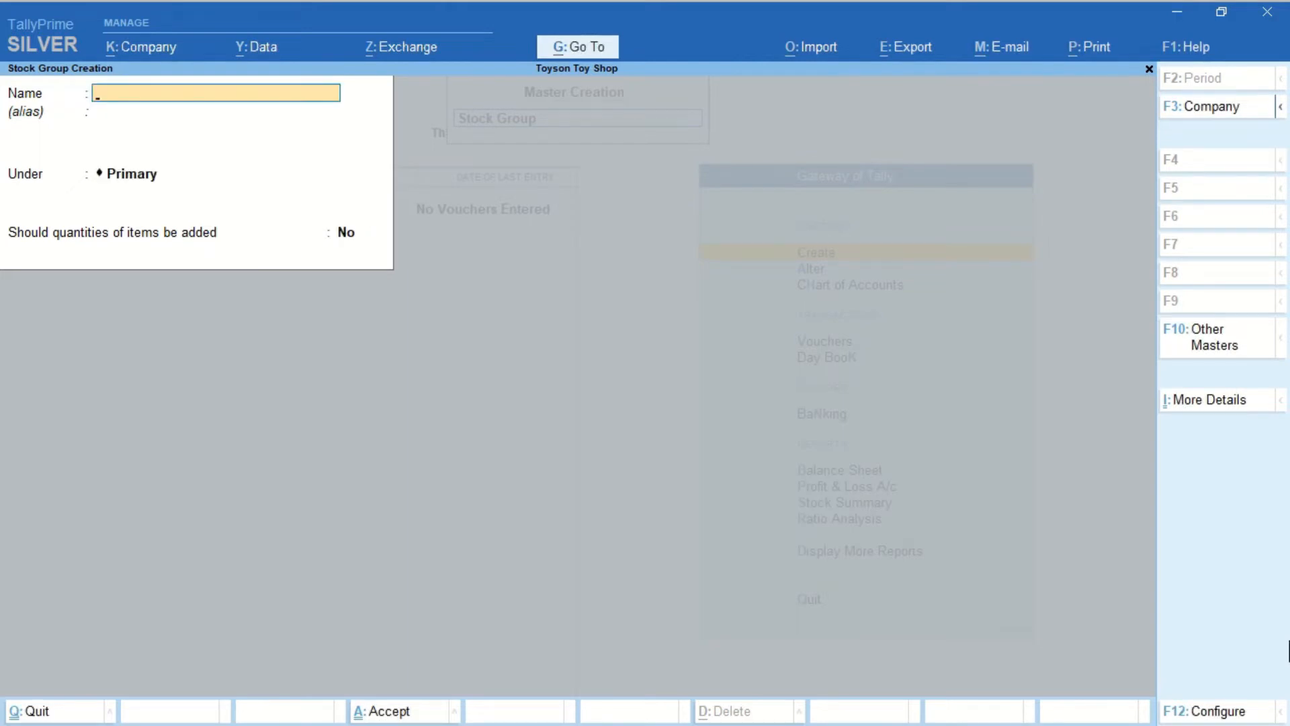
Create a stock group named Sitting Games under Toys with quantities of items added set to Yes, and leave stock group creation
key("ctrl")
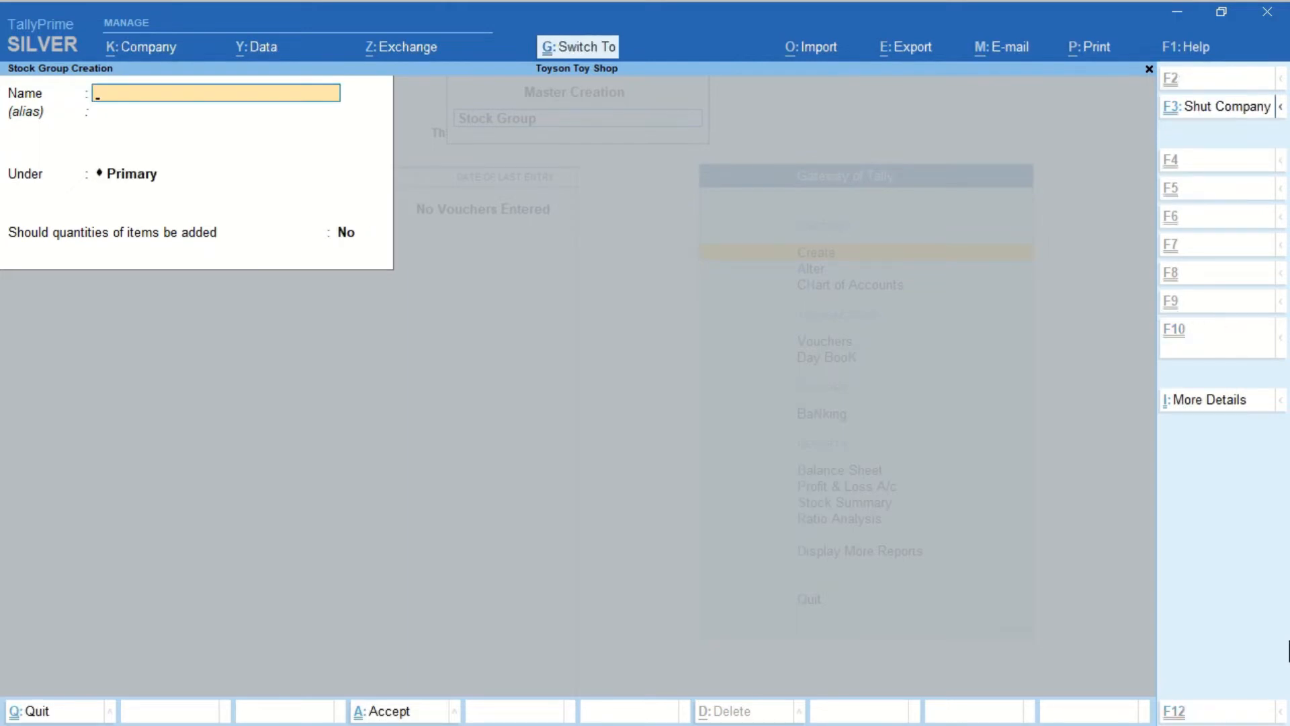
type("Sitting Games")
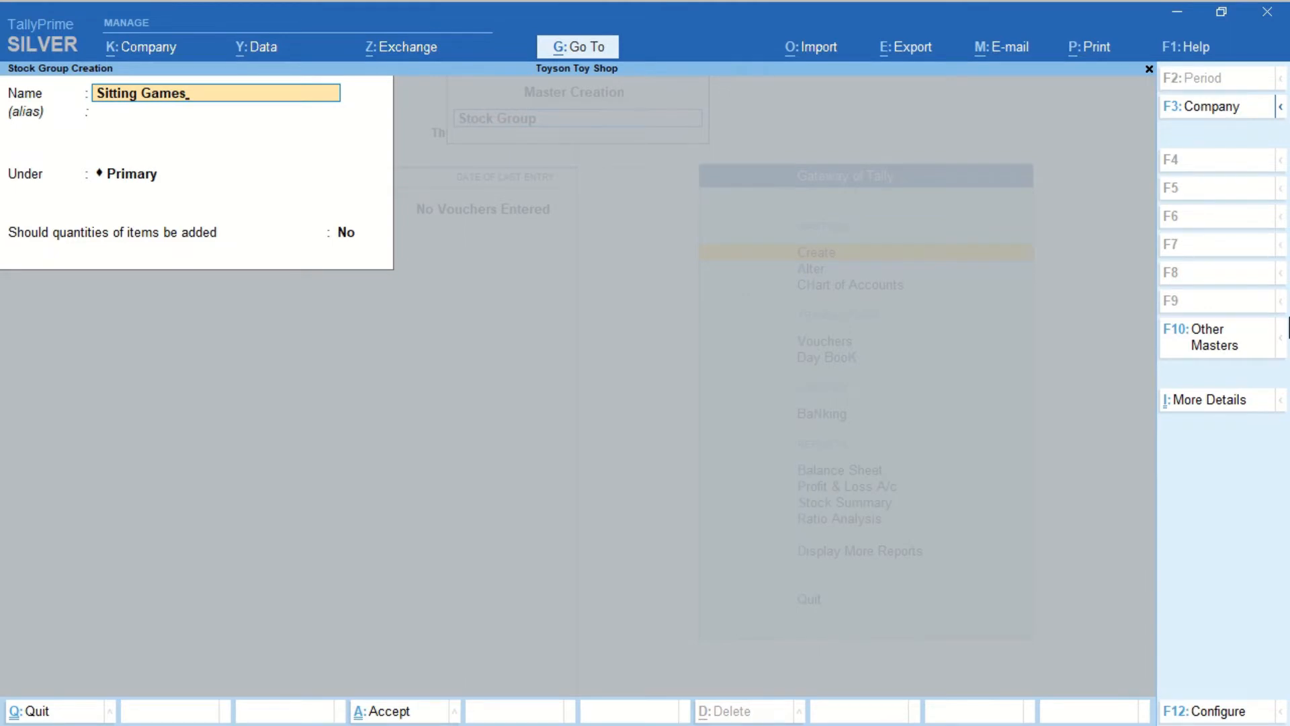
key("Return")
key("Return")
key("Down")
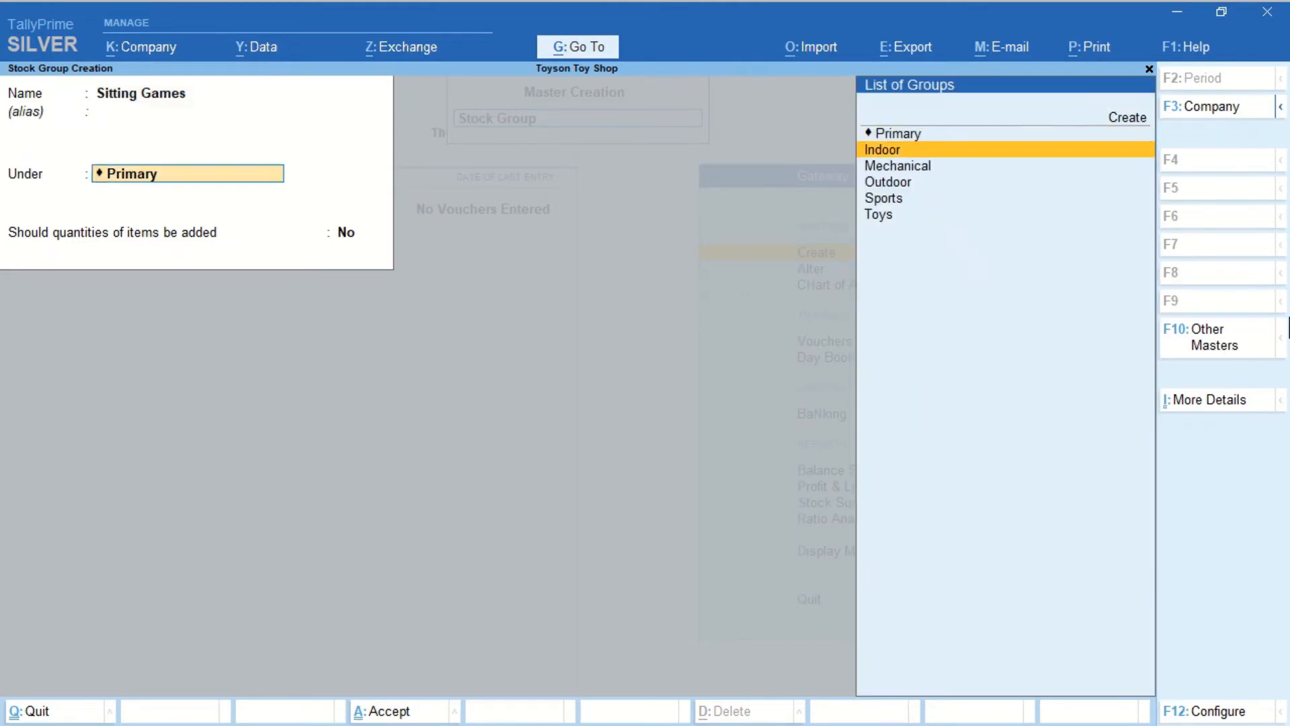
key("Down")
key("Down")
key("Down")
key("Down")
key("Return")
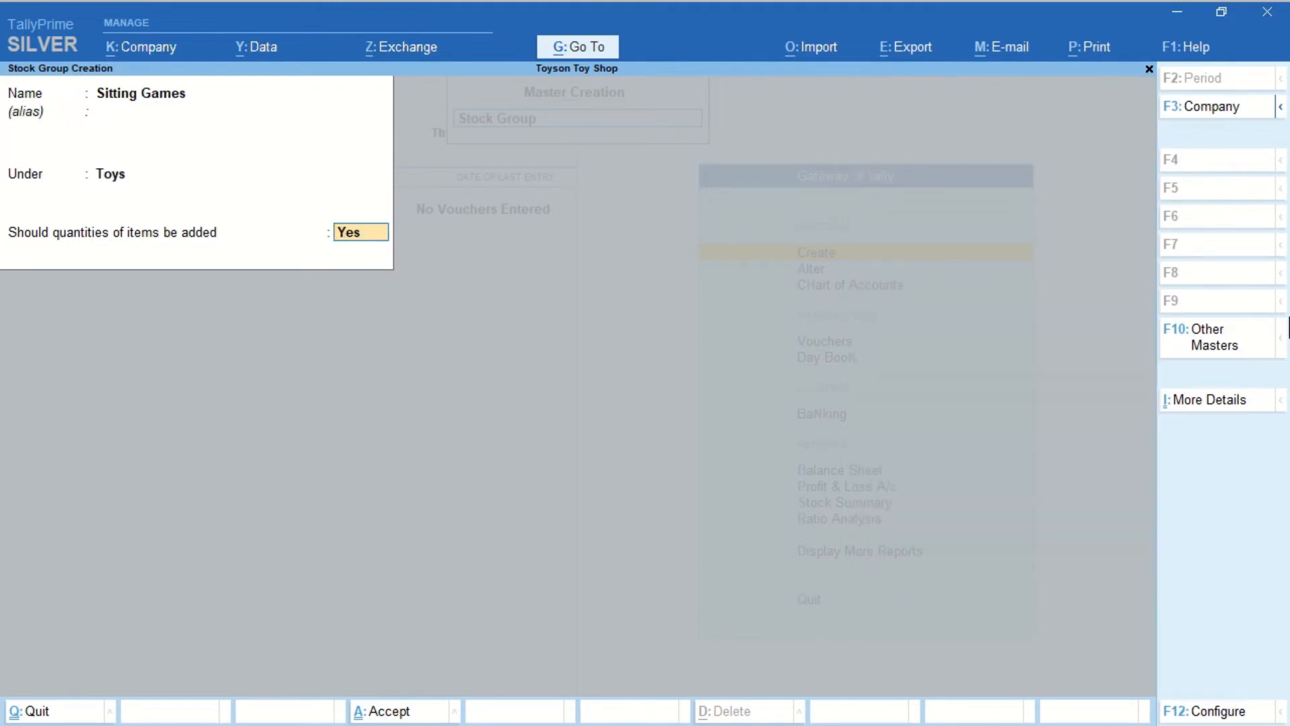
key("Return")
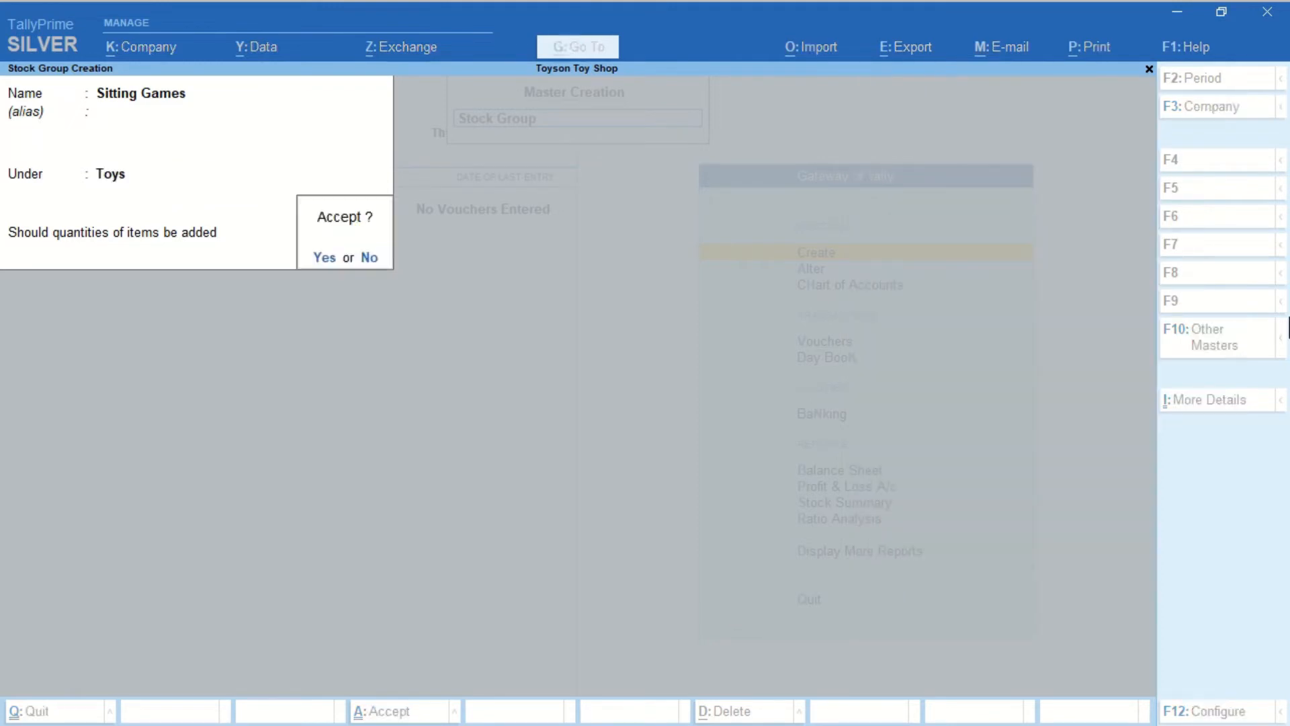
key("Return")
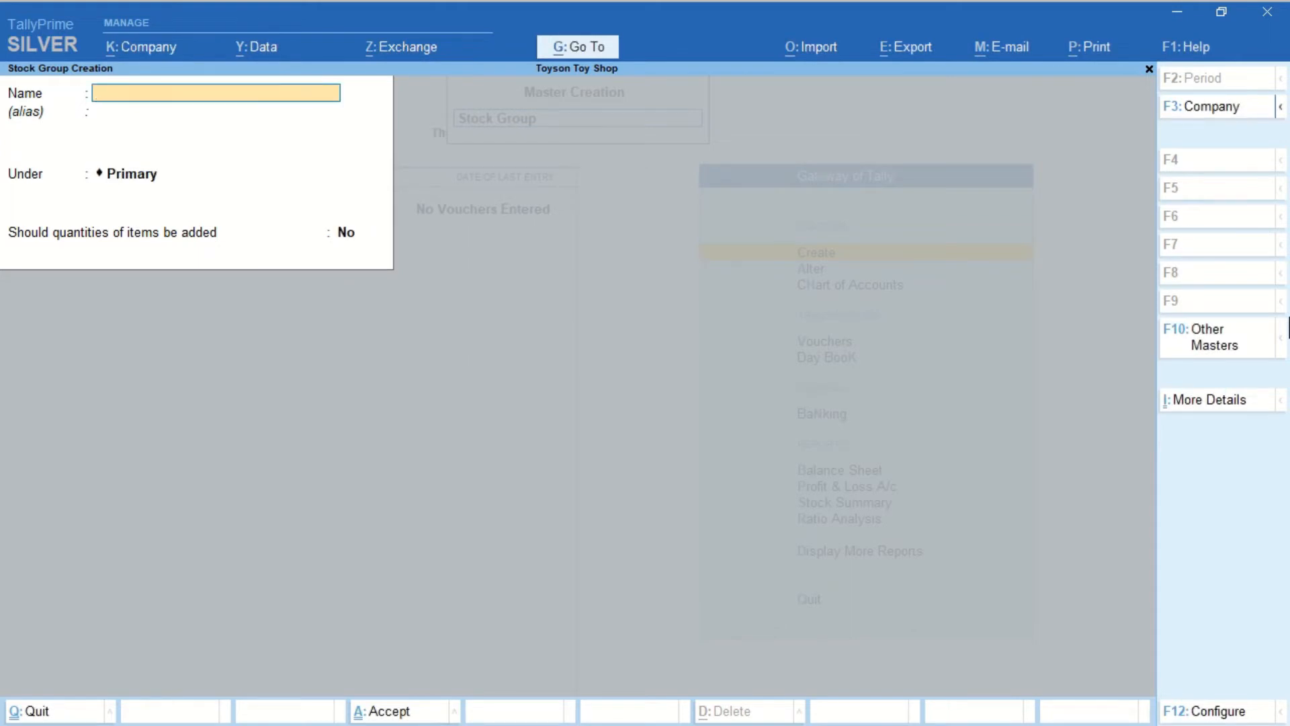
key("ctrl")
key("Escape")
key("Escape")
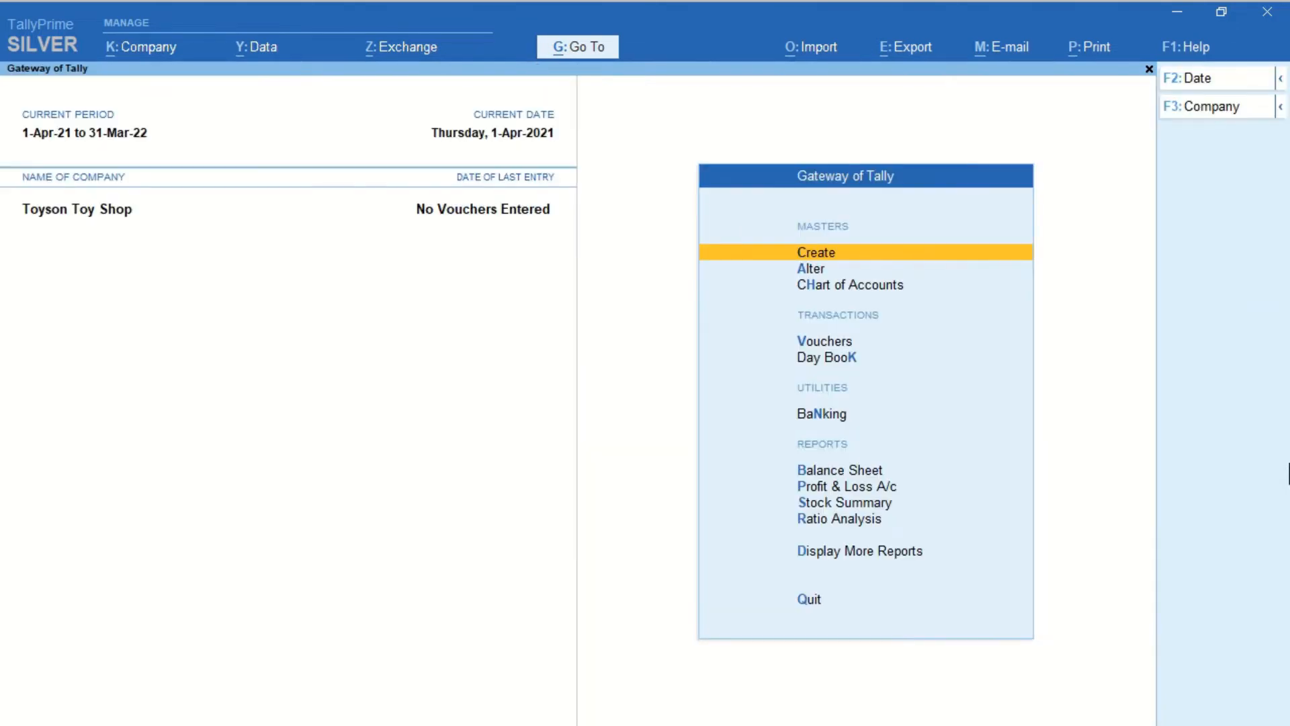
Create a stock category named 3 to 5 under Primary
key("Return")
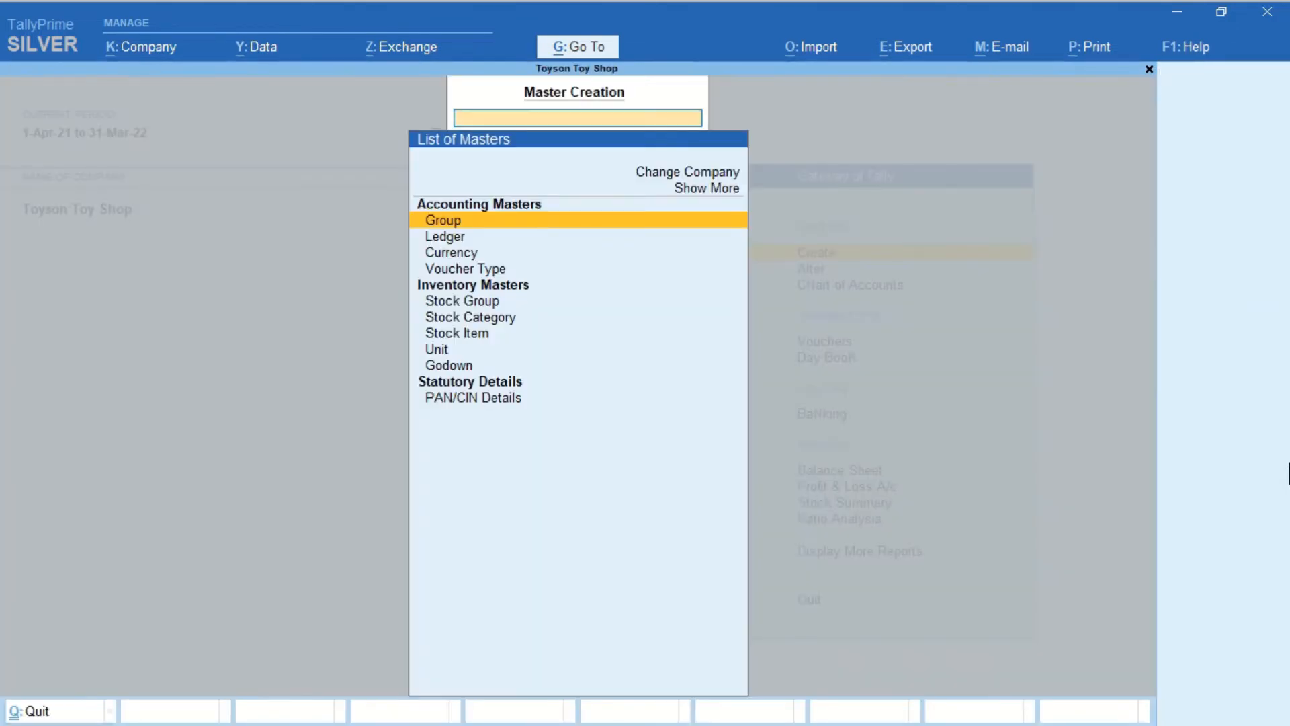
key("Down")
key("Down")
key("Down")
key("Down")
key("Down")
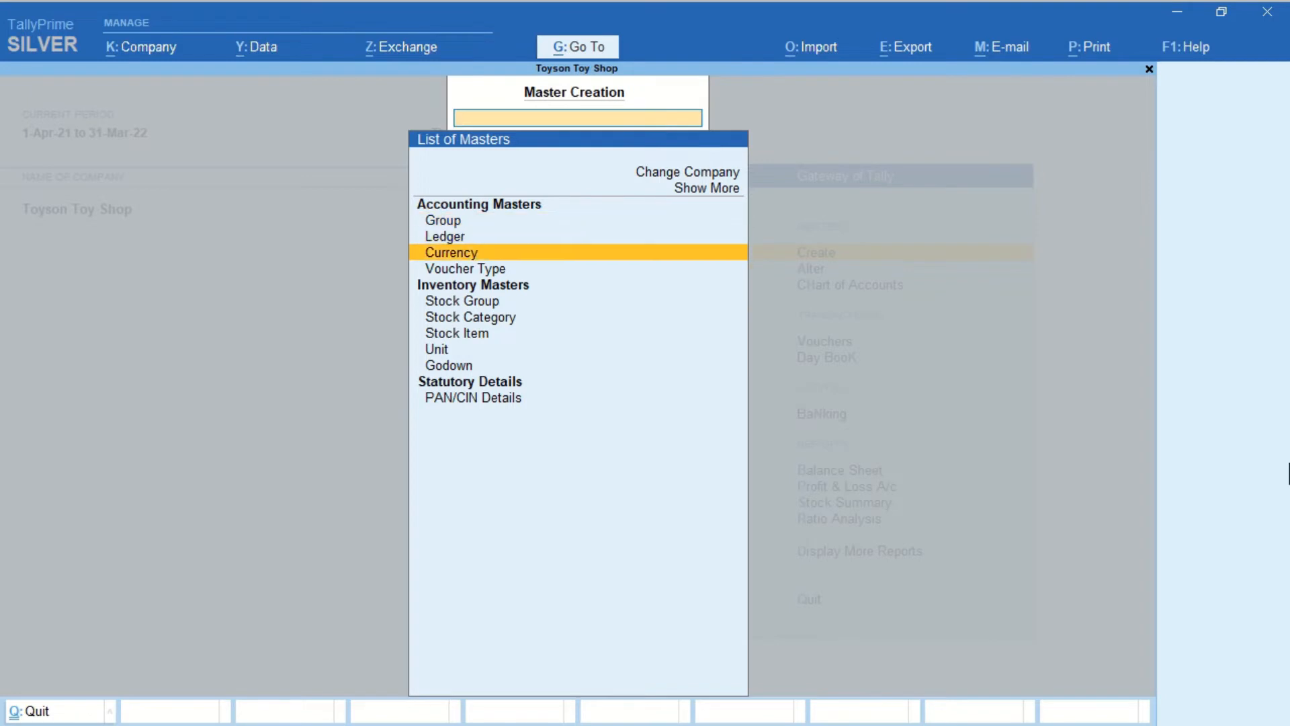
key("Return")
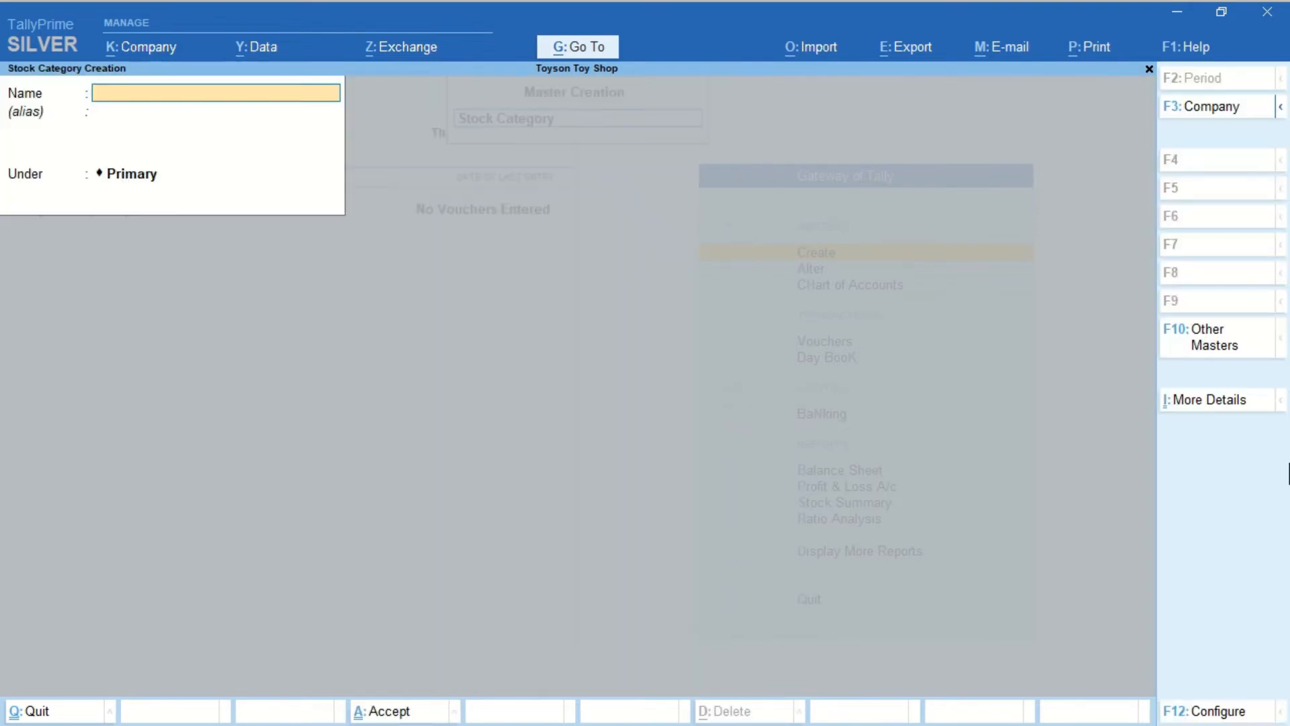
type("3 to 5")
key("Return")
key("Return")
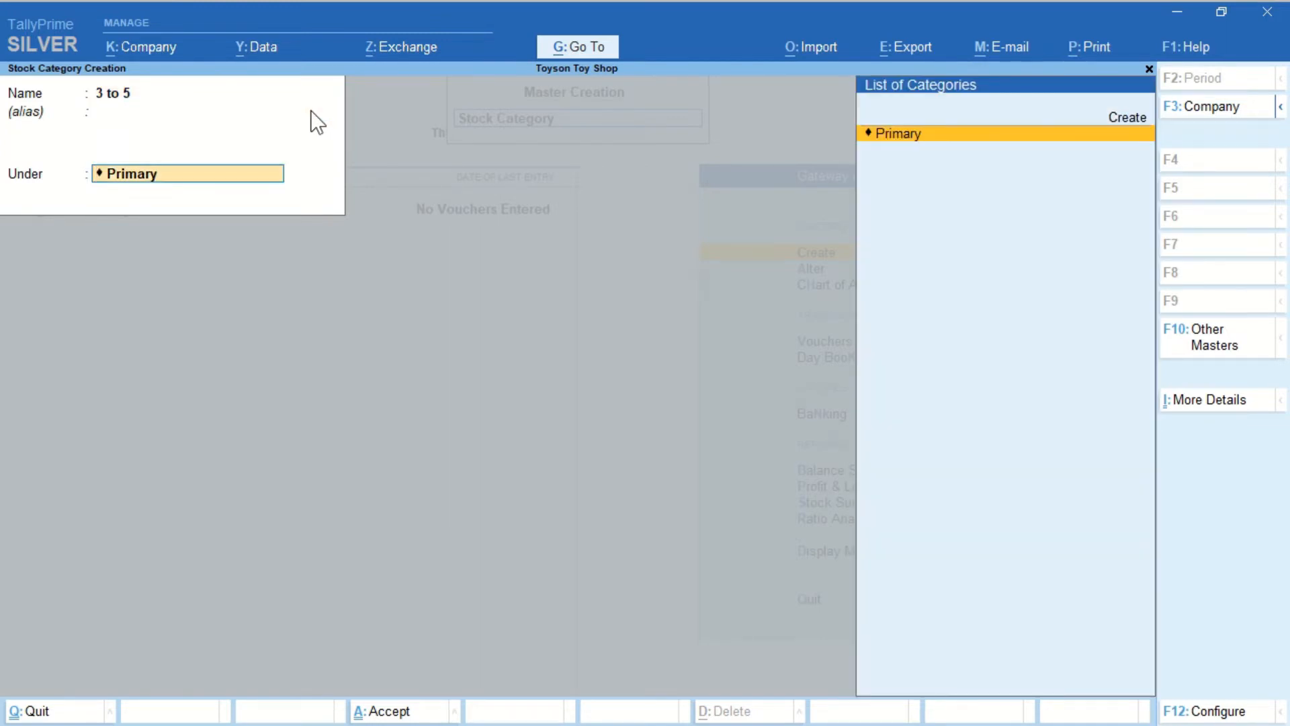
key("Return")
key("Return")
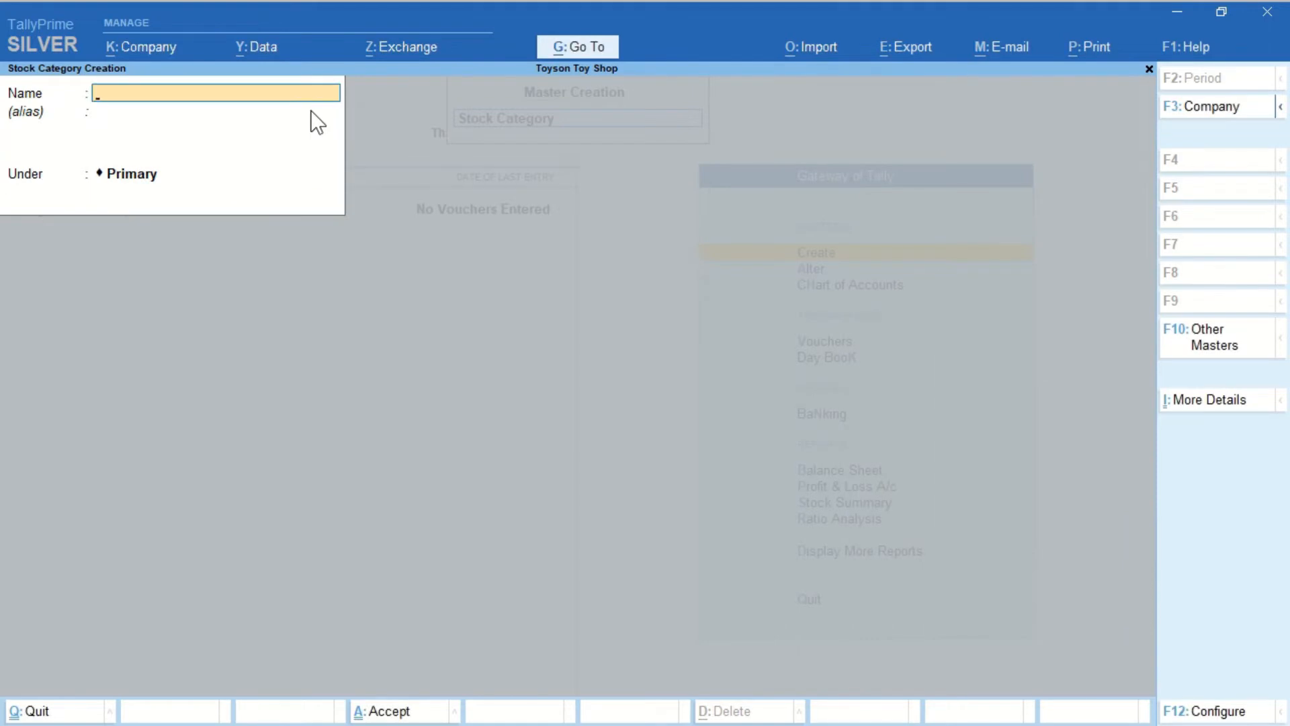
Create a stock category named Boys 3 to 5 under the category 3 to 5
type("Boys 3 to 5")
key("Return")
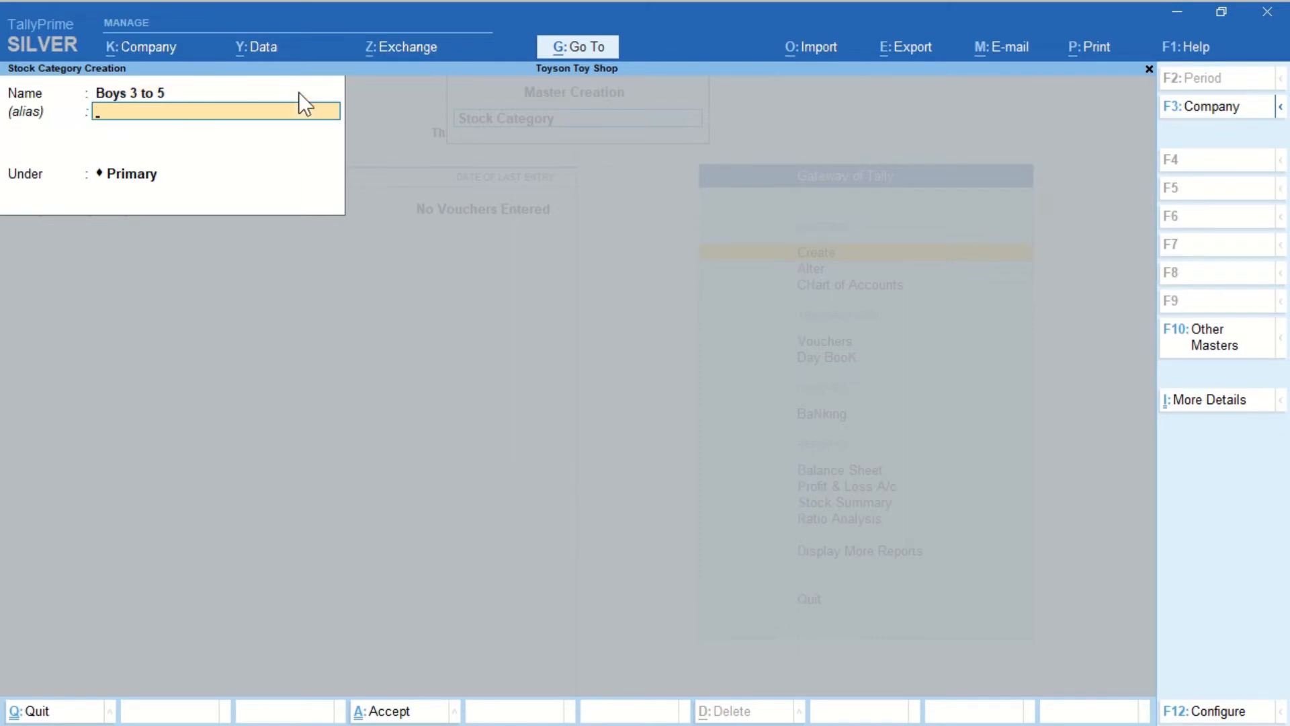
key("Return")
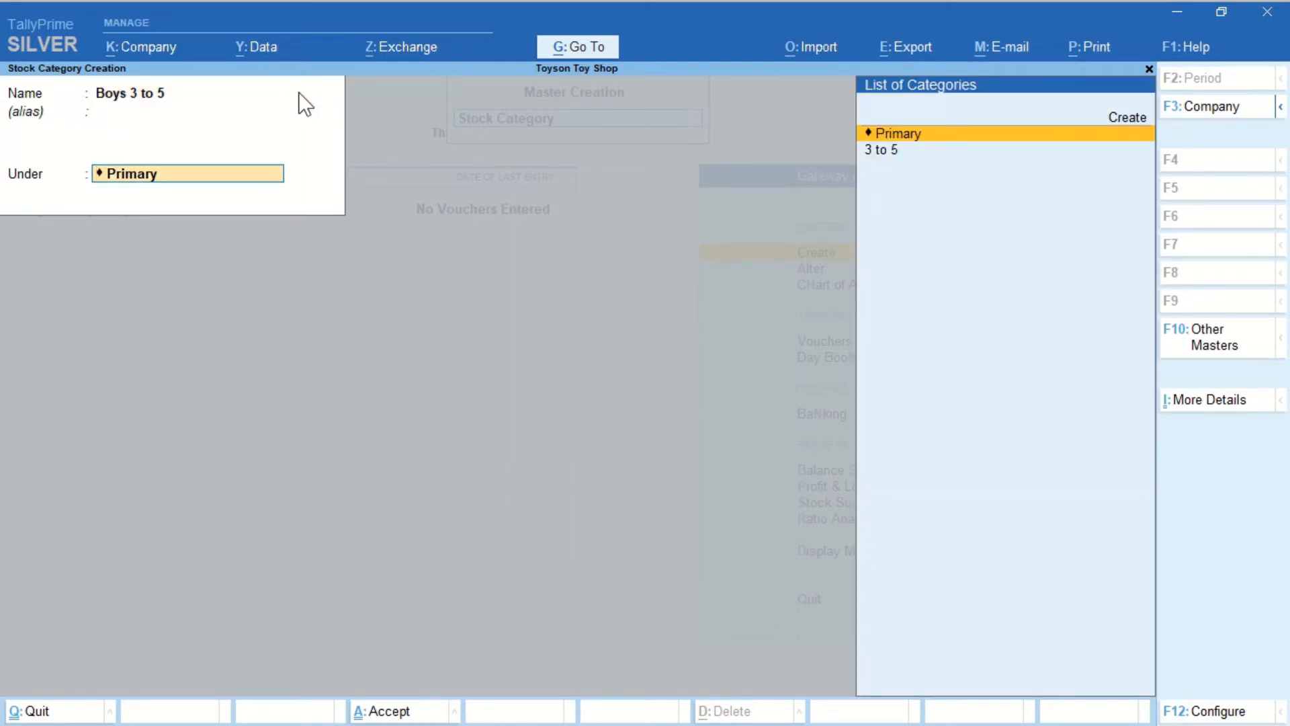
key("Down")
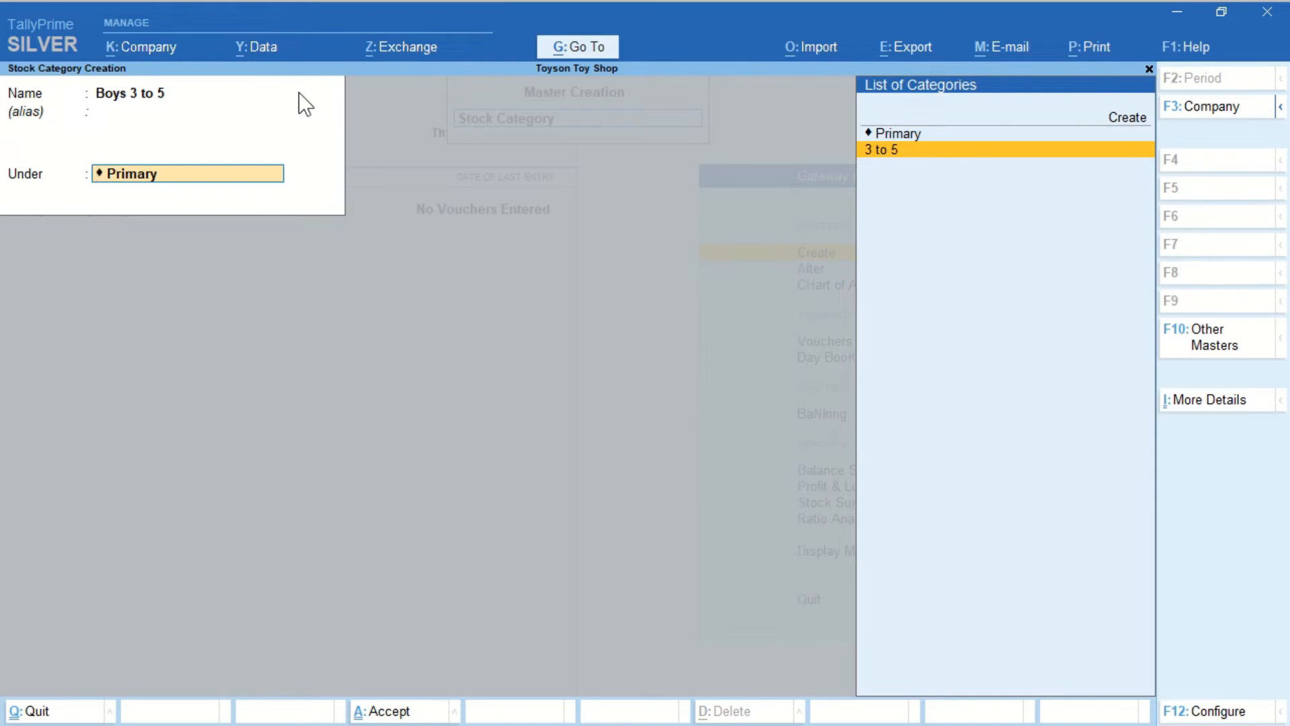
key("Return")
key("Return")
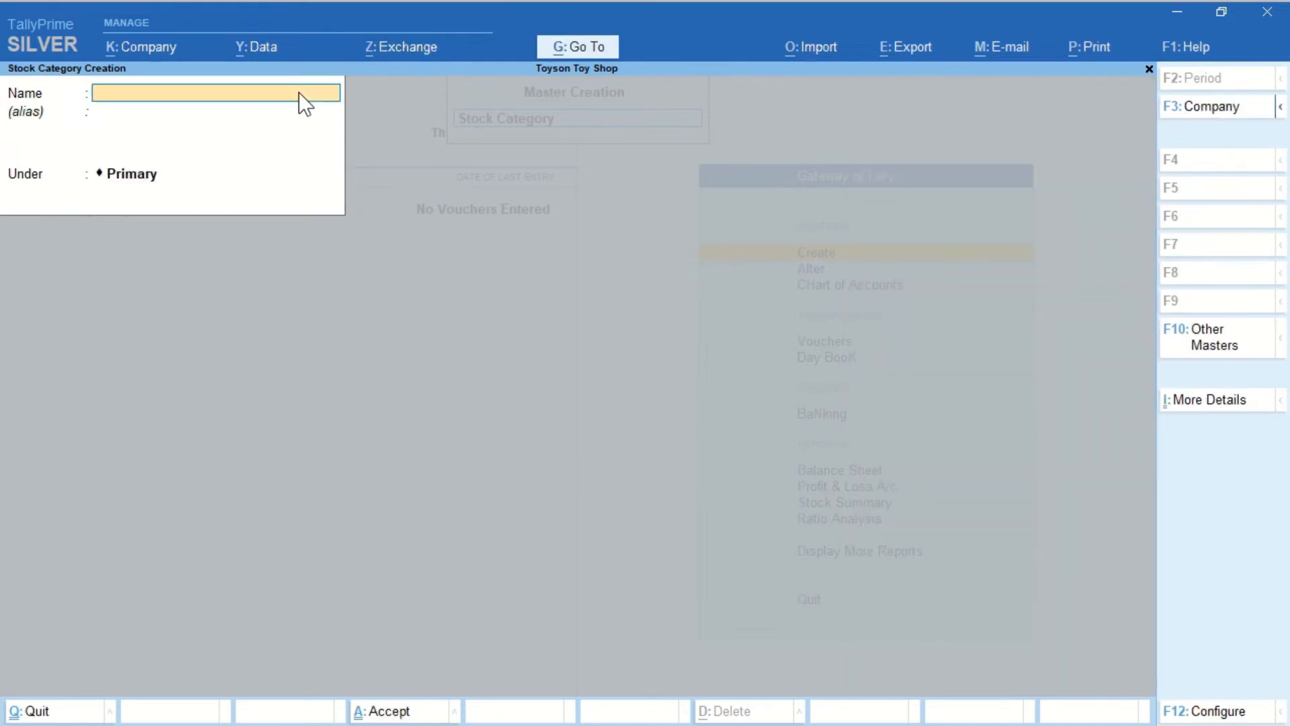
Create a stock category named 5 to 10 under Primary
type("5 to 10")
key("Return")
key("Return")
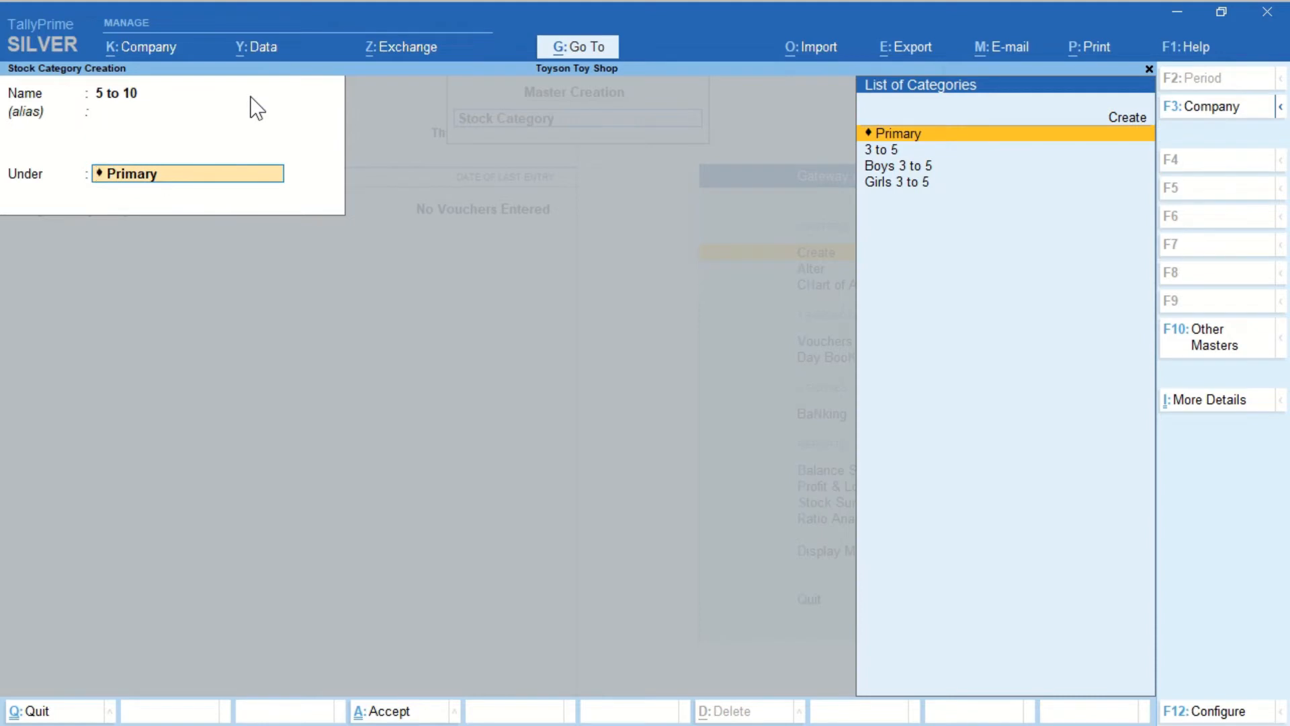
key("Down")
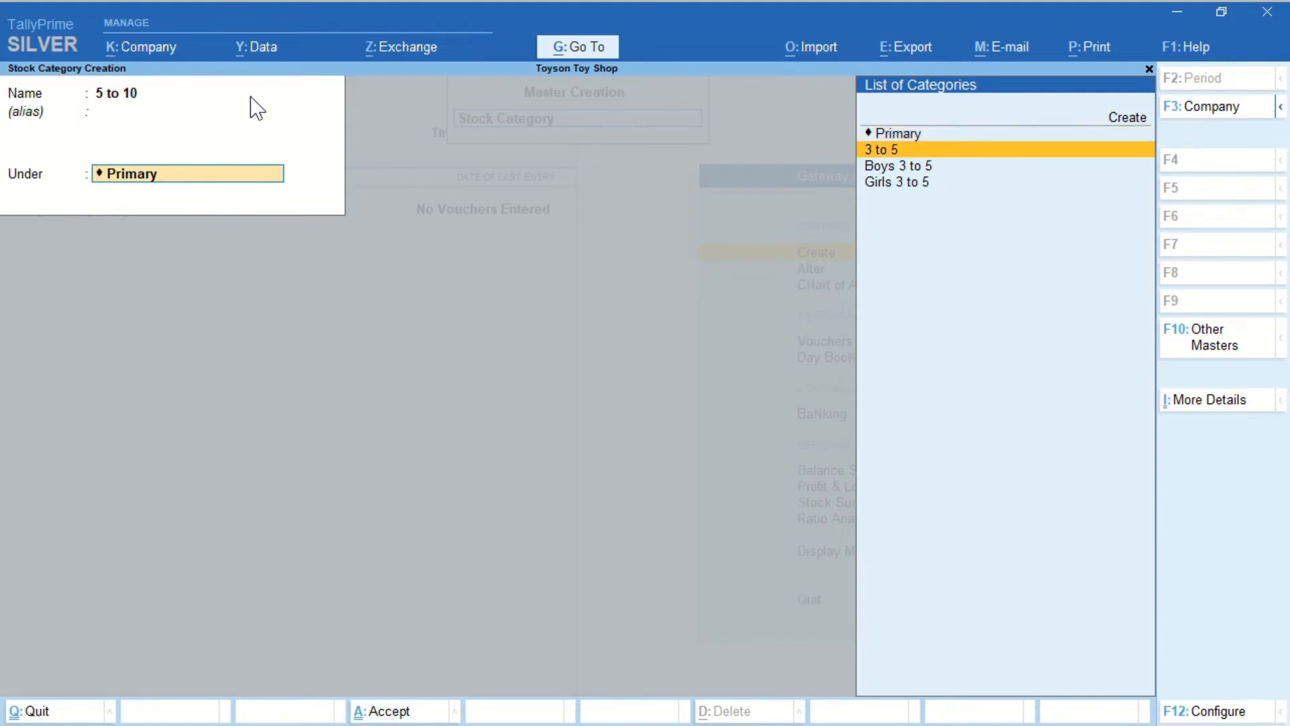
key("Up")
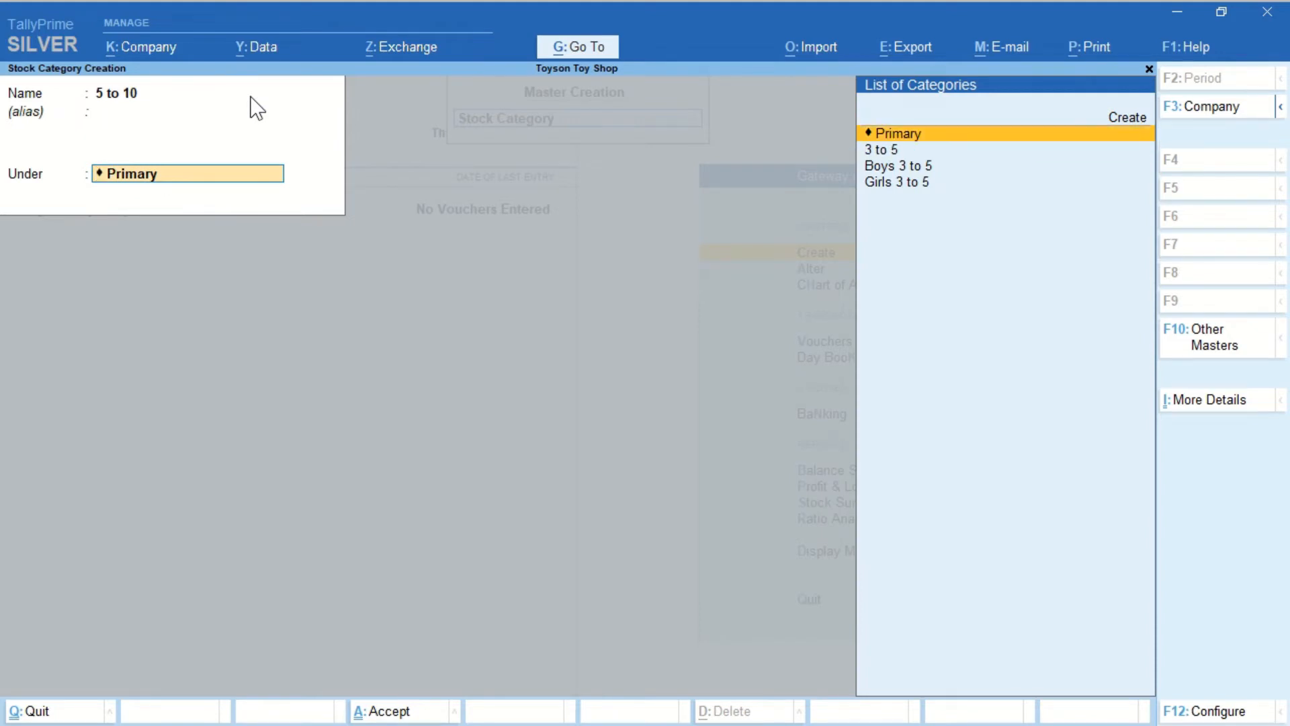
key("Return")
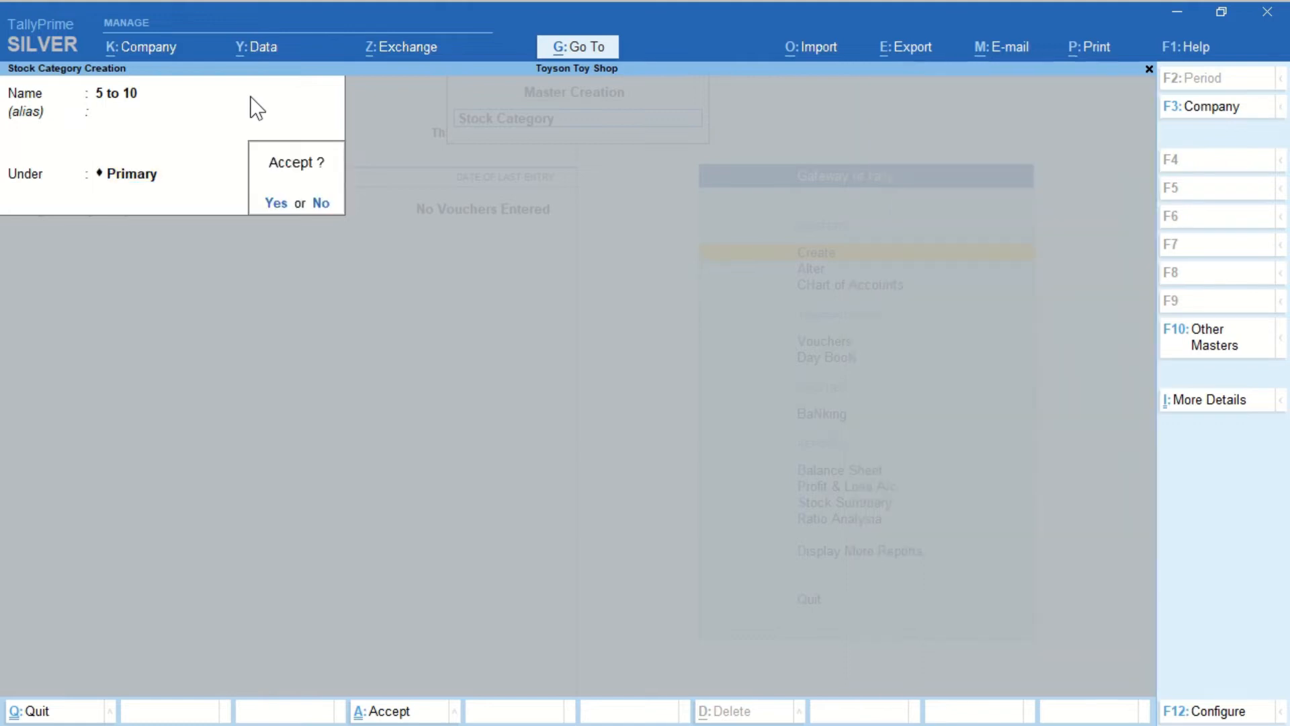
key("Return")
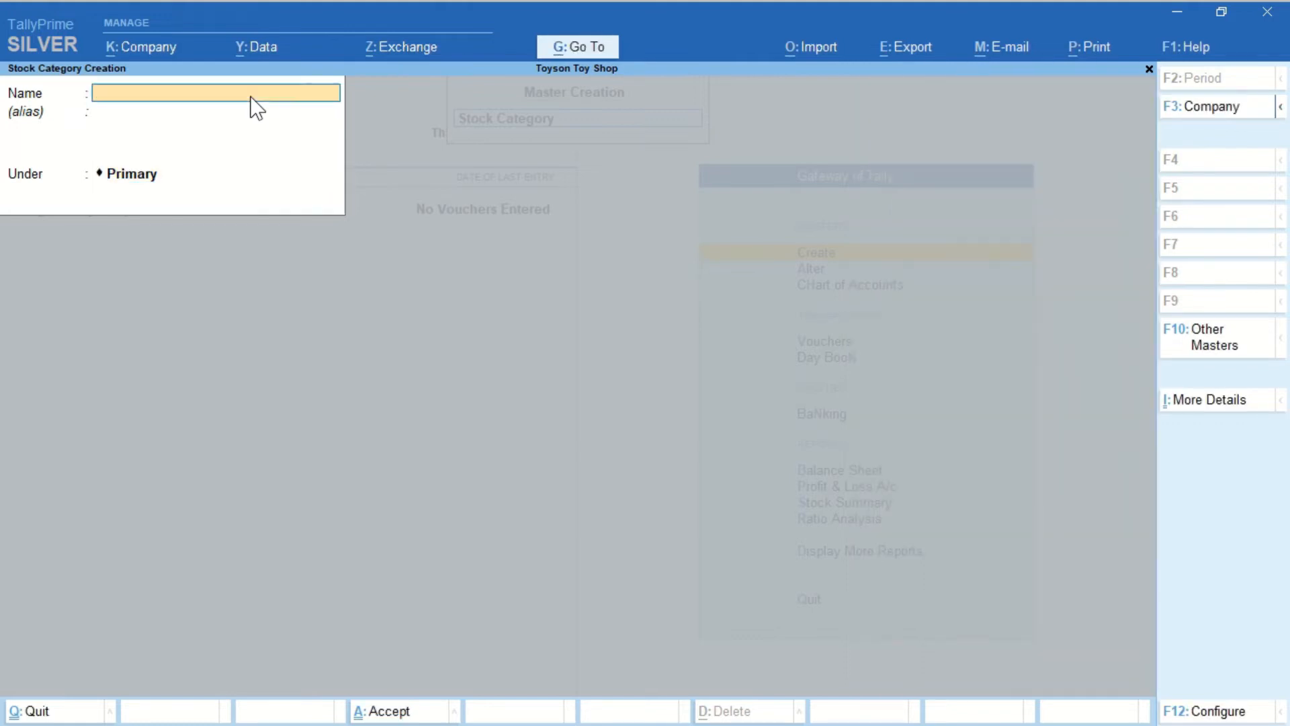
Create a stock category named Boys 5 to 10 under the category 5 to 10
type("Boys 5 to 19")
key("BackSpace")
type("0")
key("Return")
key("Return")
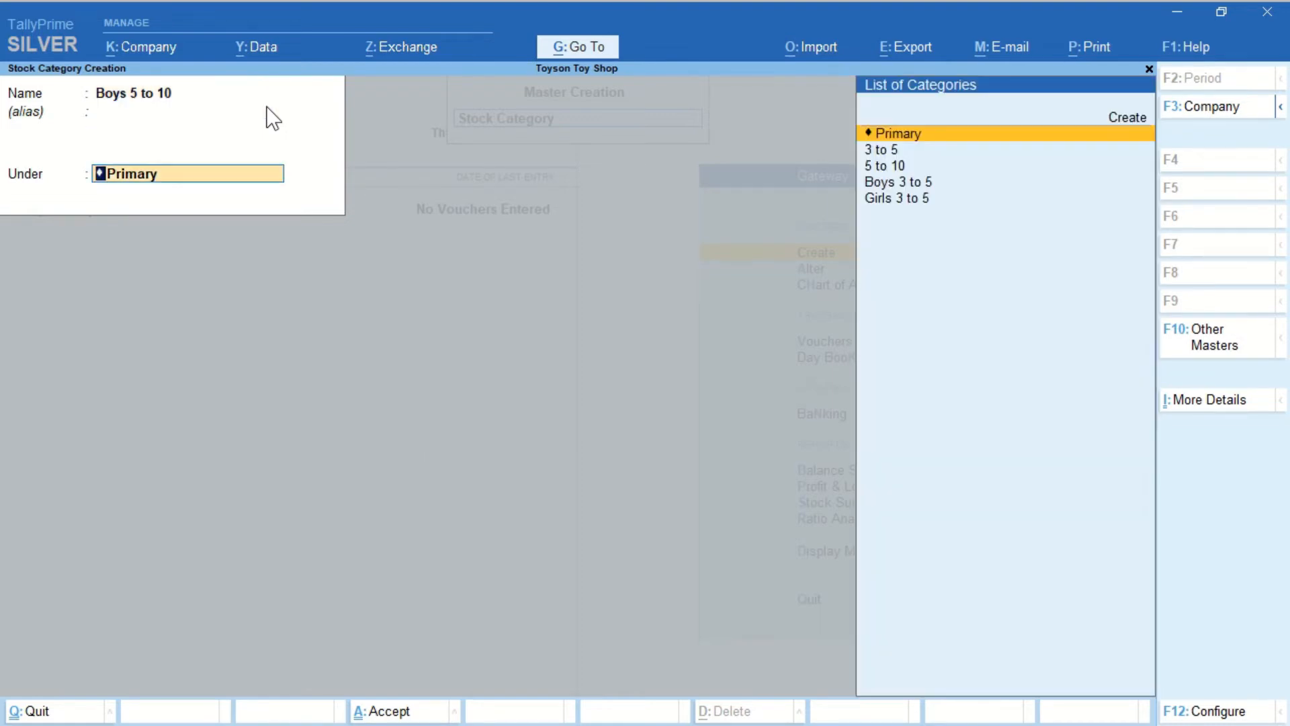
key("Down")
key("Down")
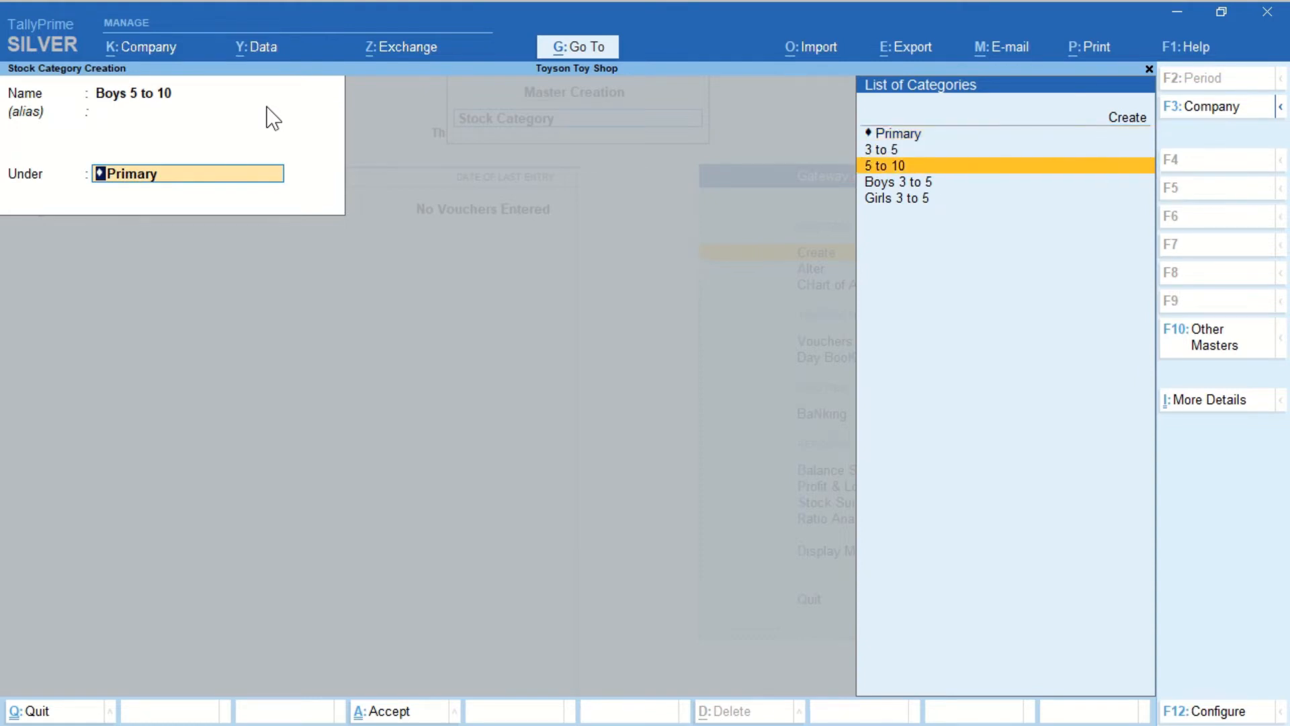
key("Return")
key("Return")
Create a stock category named Girl 5 to 10 under the category 5 to 10
type("Girl 5 to 10")
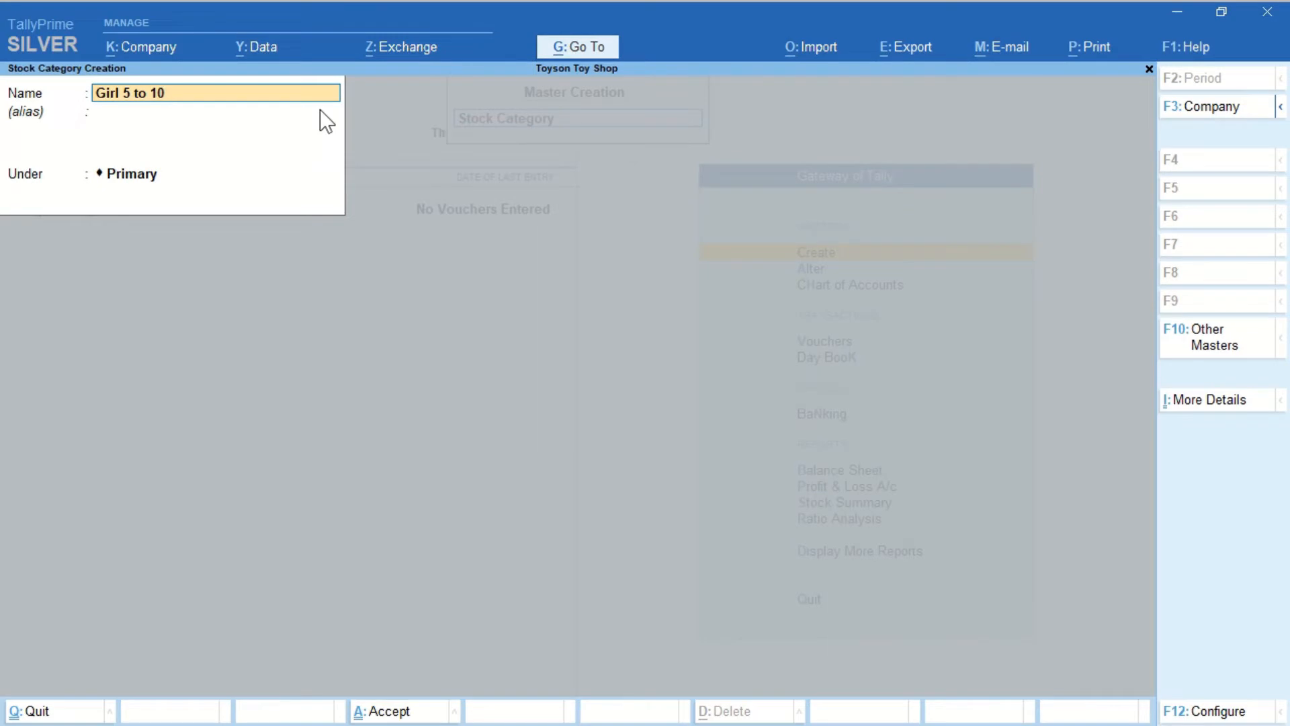
key("Return")
key("Return")
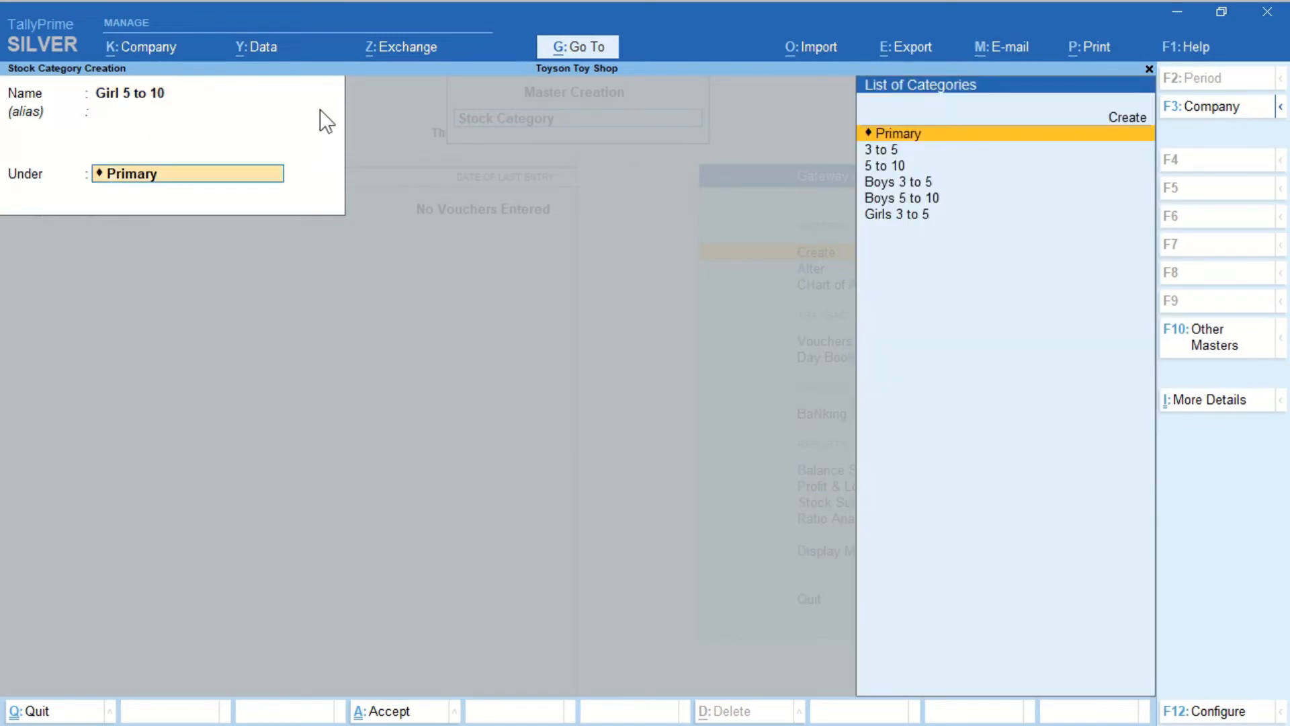
key("Down")
key("Down")
key("Down")
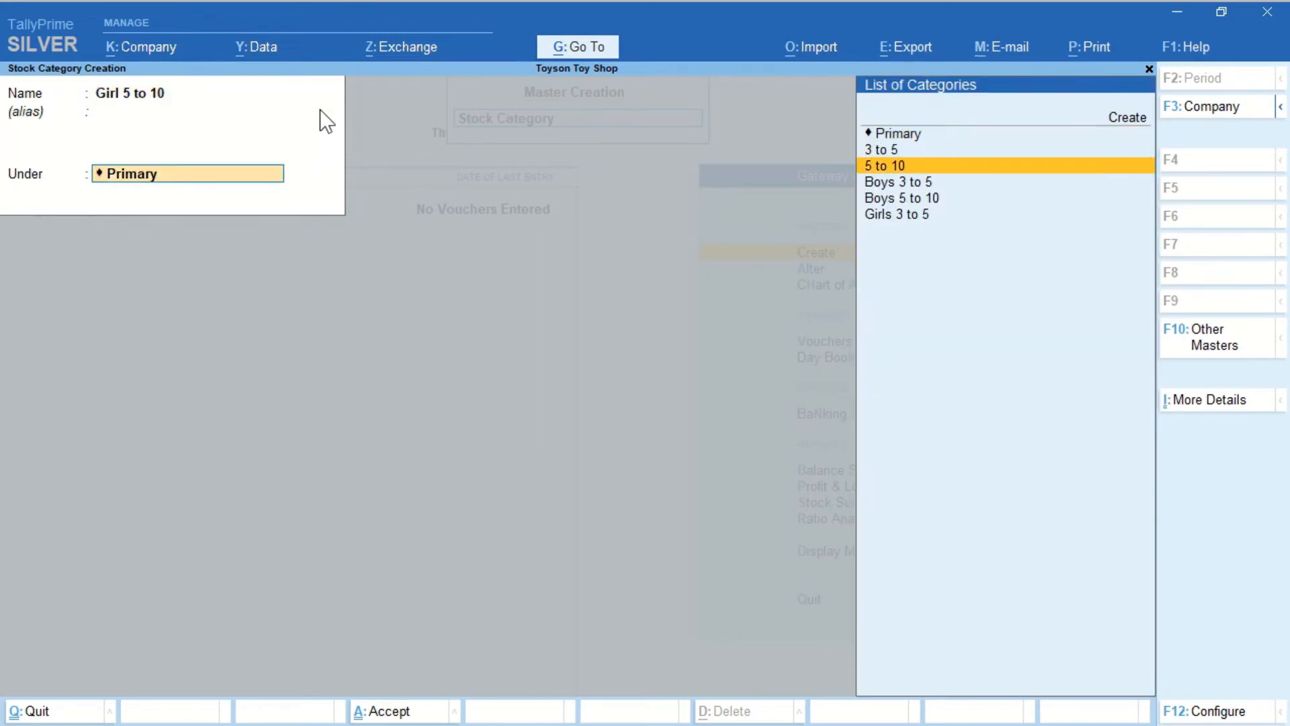
key("Up")
key("Return")
Create a stock category named 10 and Above under Primary, and leave stock category creation
key("ctrl+alt+v")
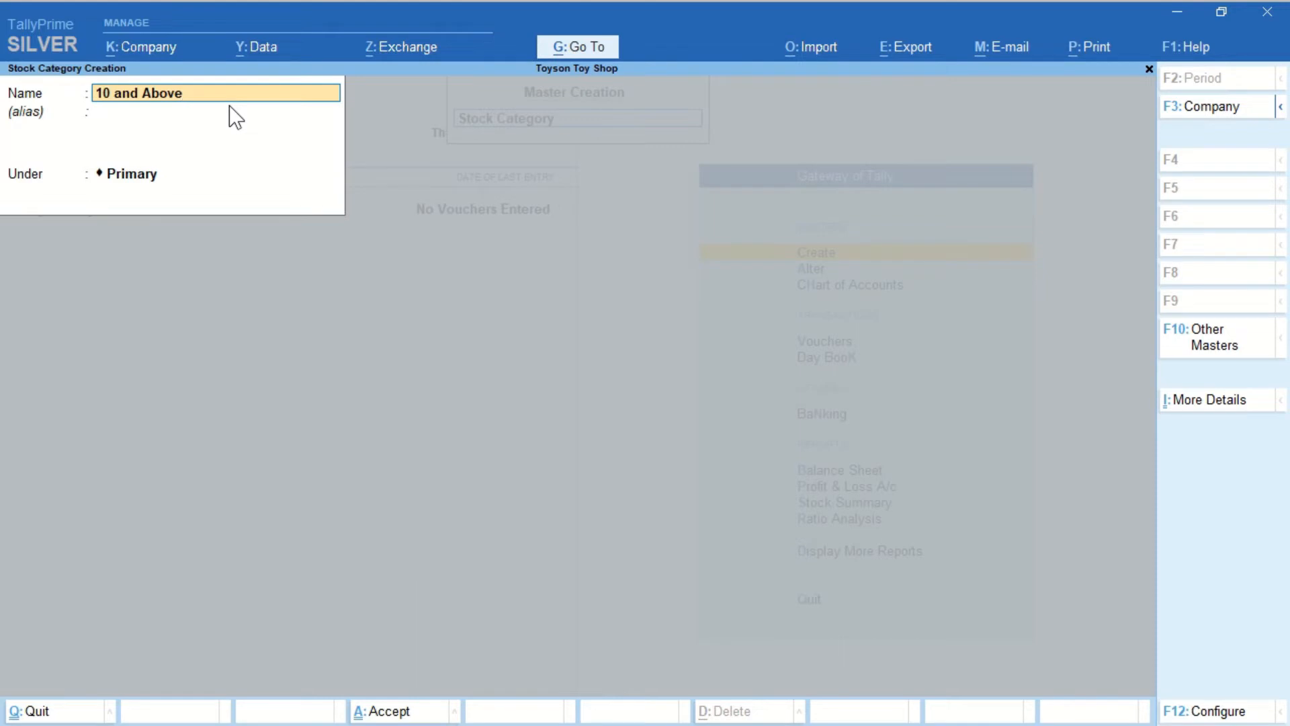
key("Return")
key("Return")
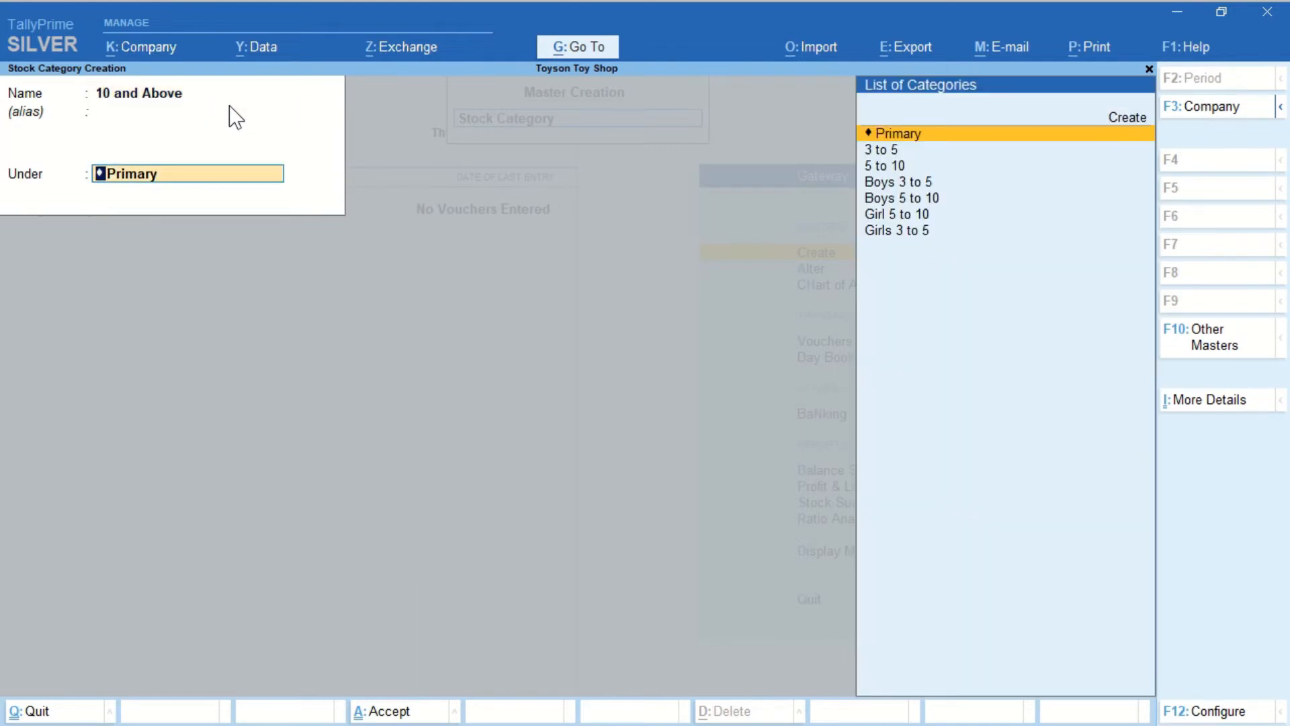
key("Return")
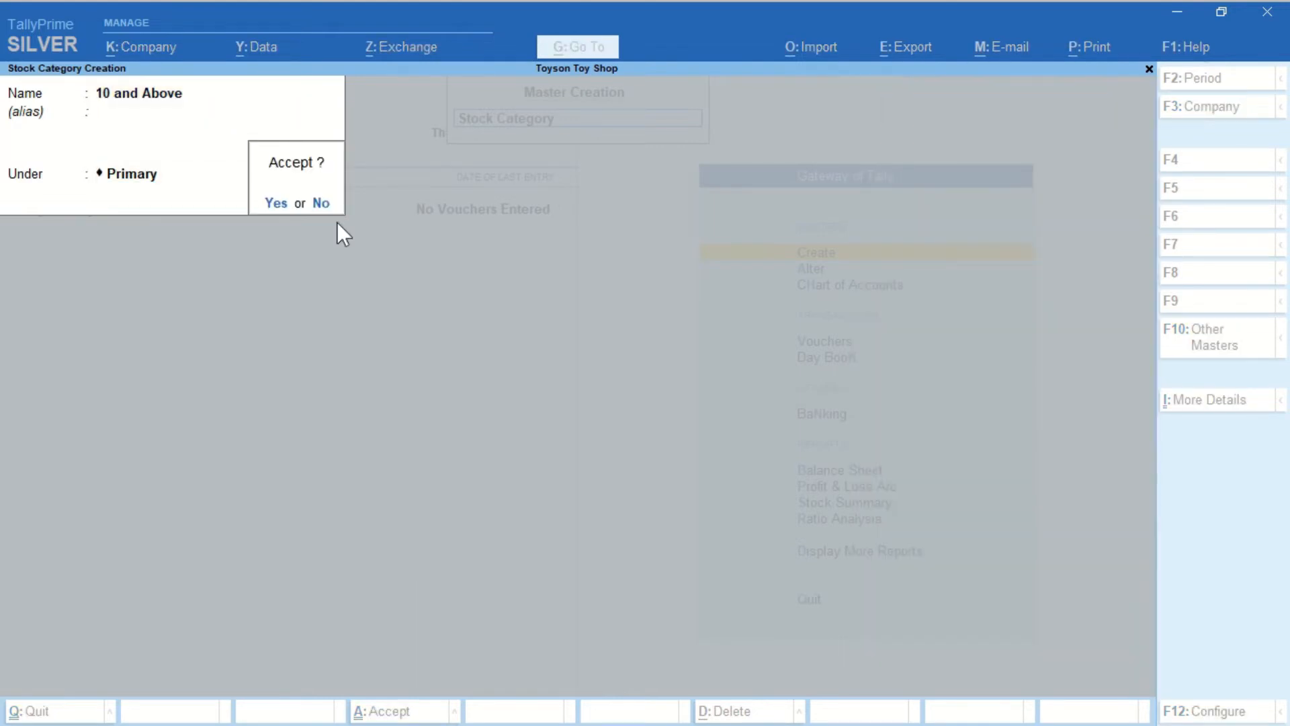
key("Return")
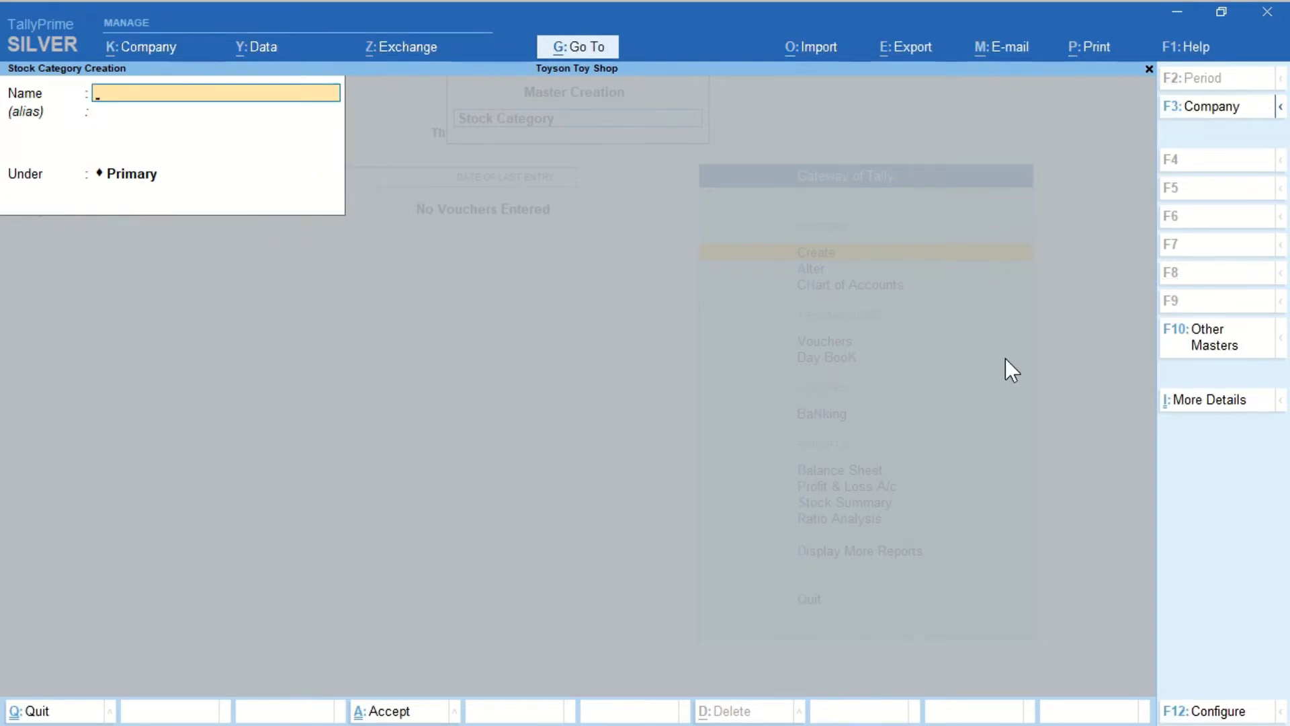
key("Escape")
Configure stock item creation to show more configurations and set Provide Part No. for Stock Items to Yes
key("Return")
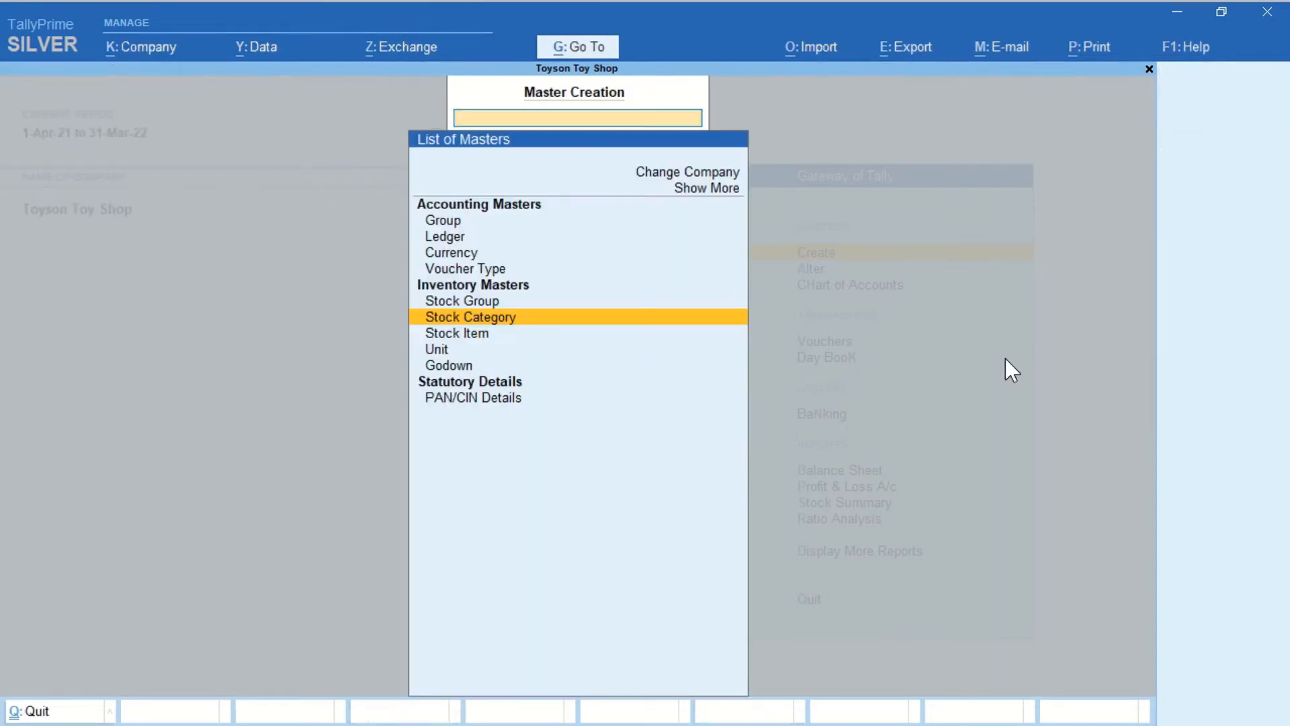
key("Down")
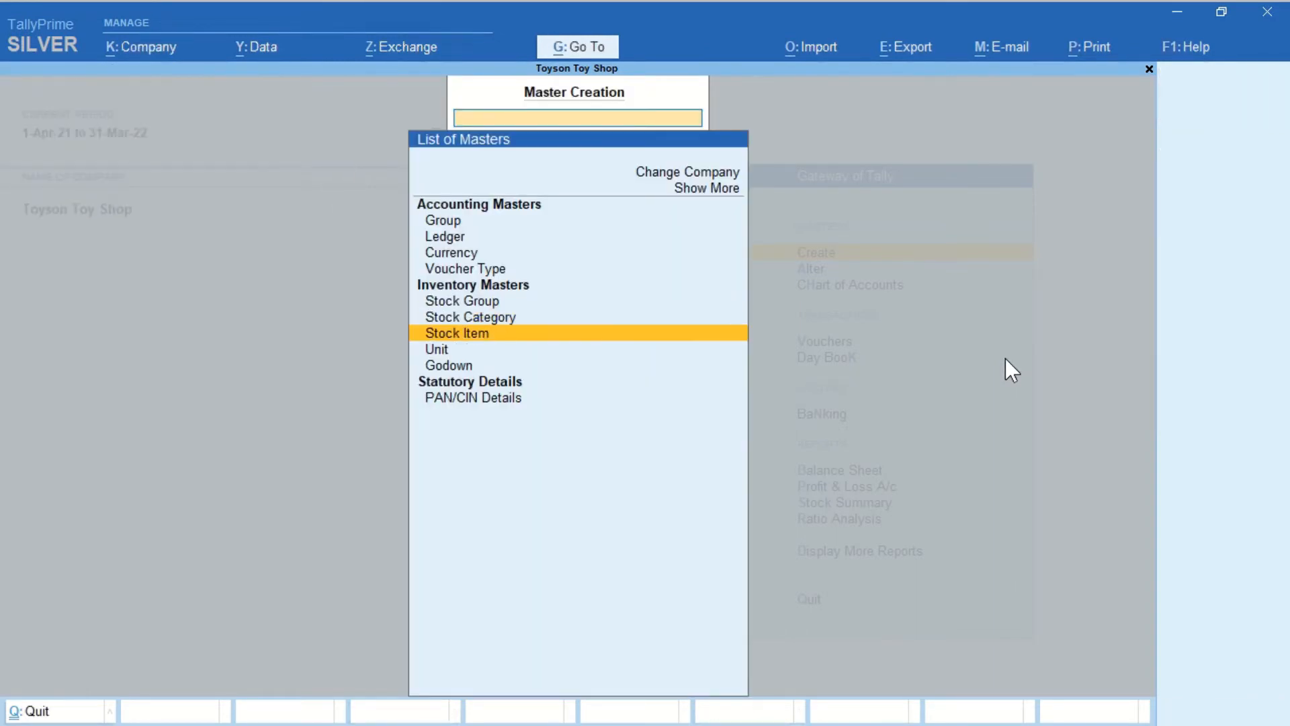
key("Return")
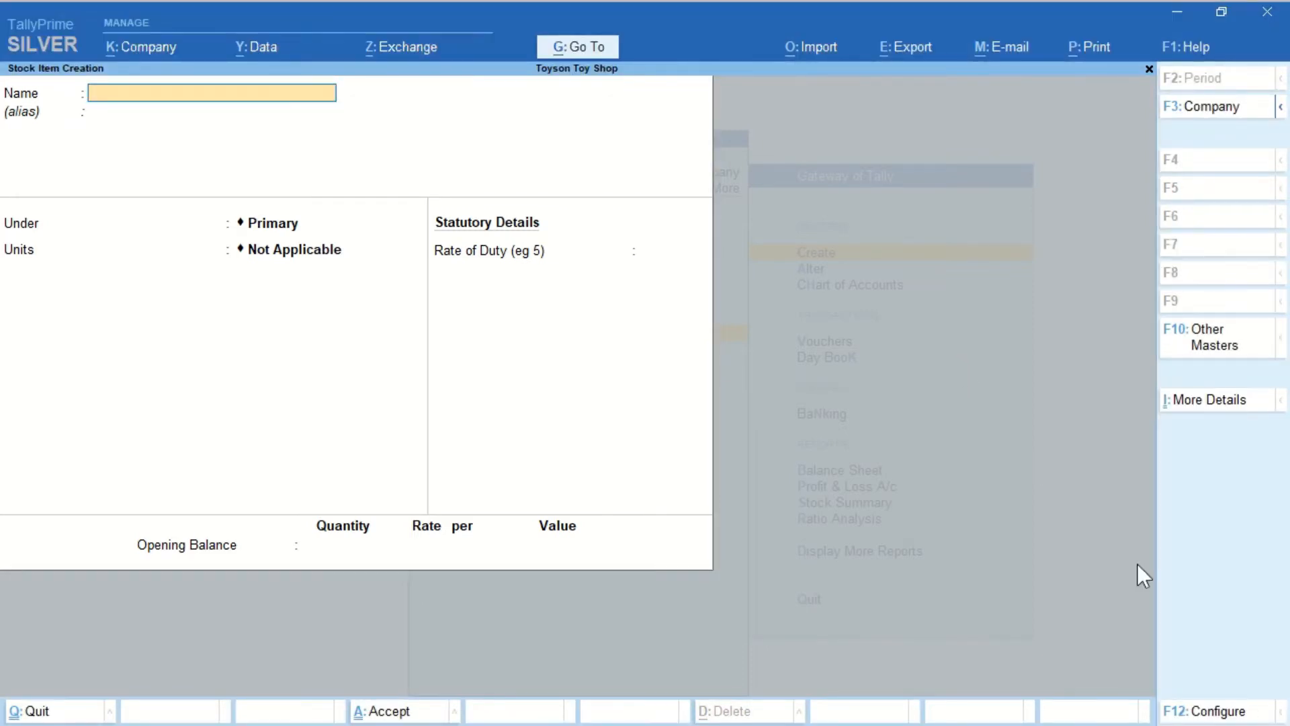
left_click(1210, 712)
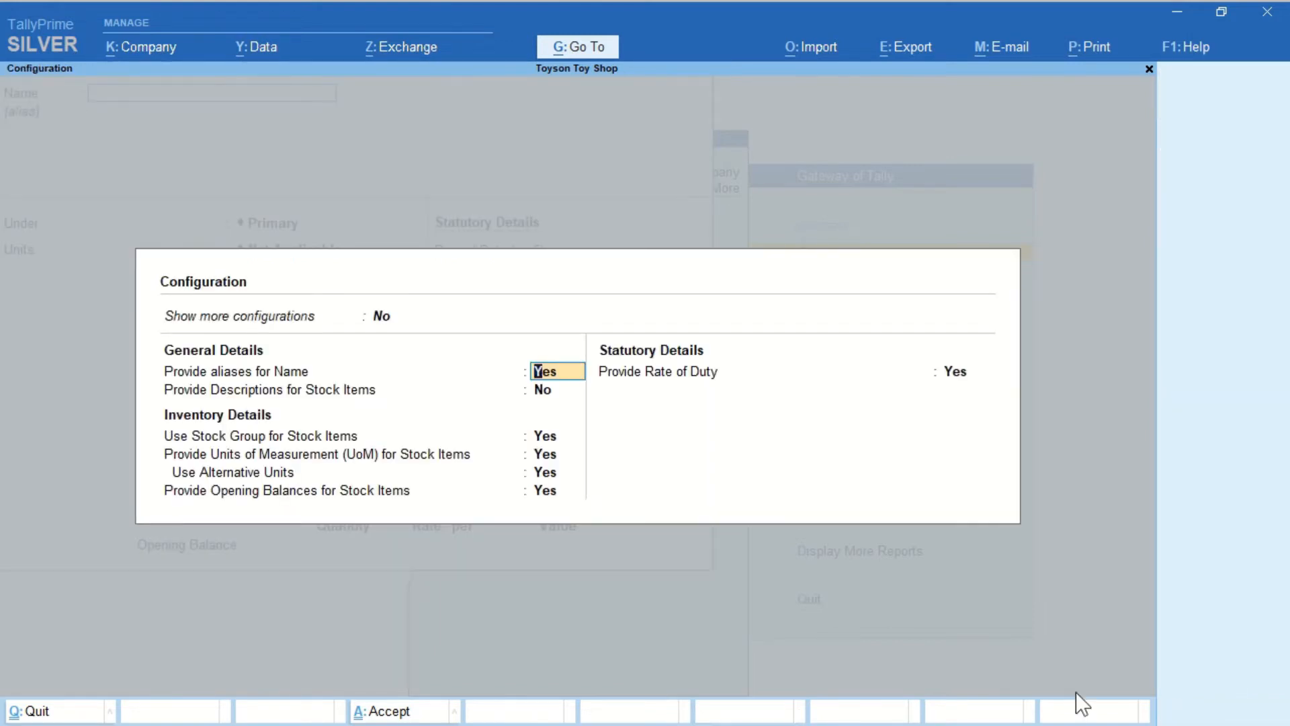
key("Up")
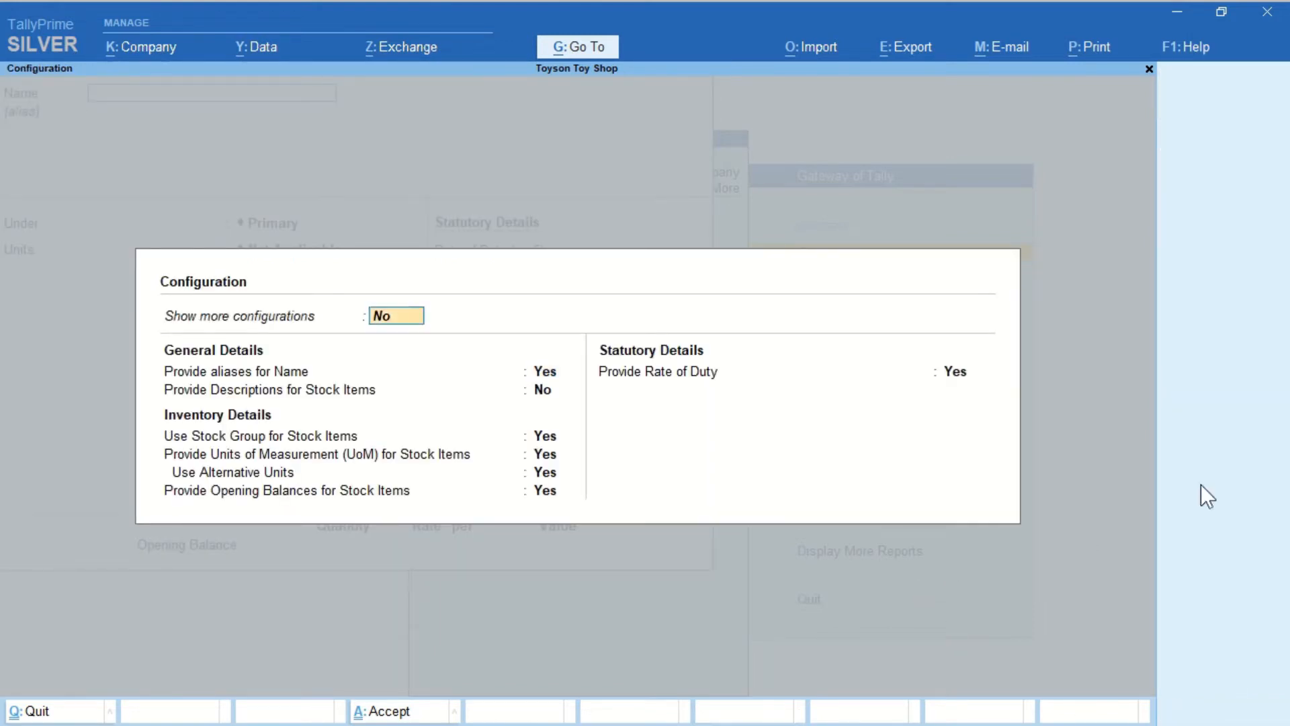
type("Yes")
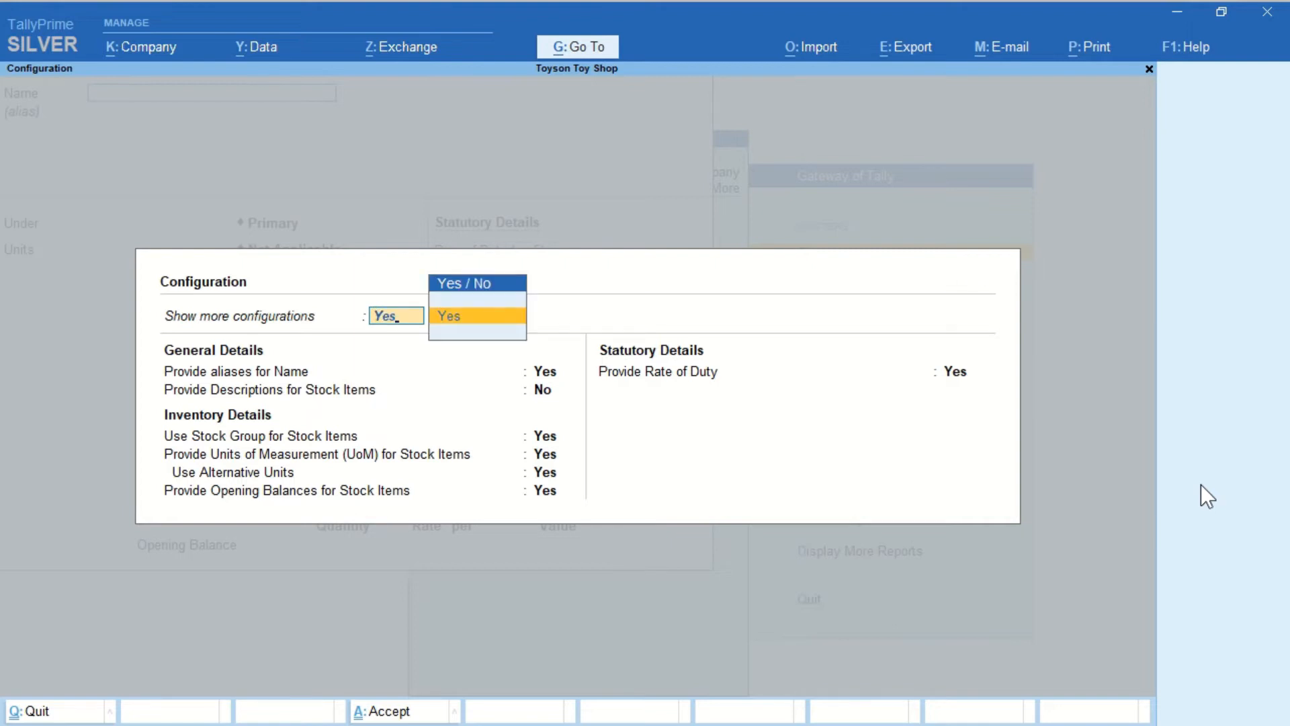
key("Return")
key("Return")
key("Return")
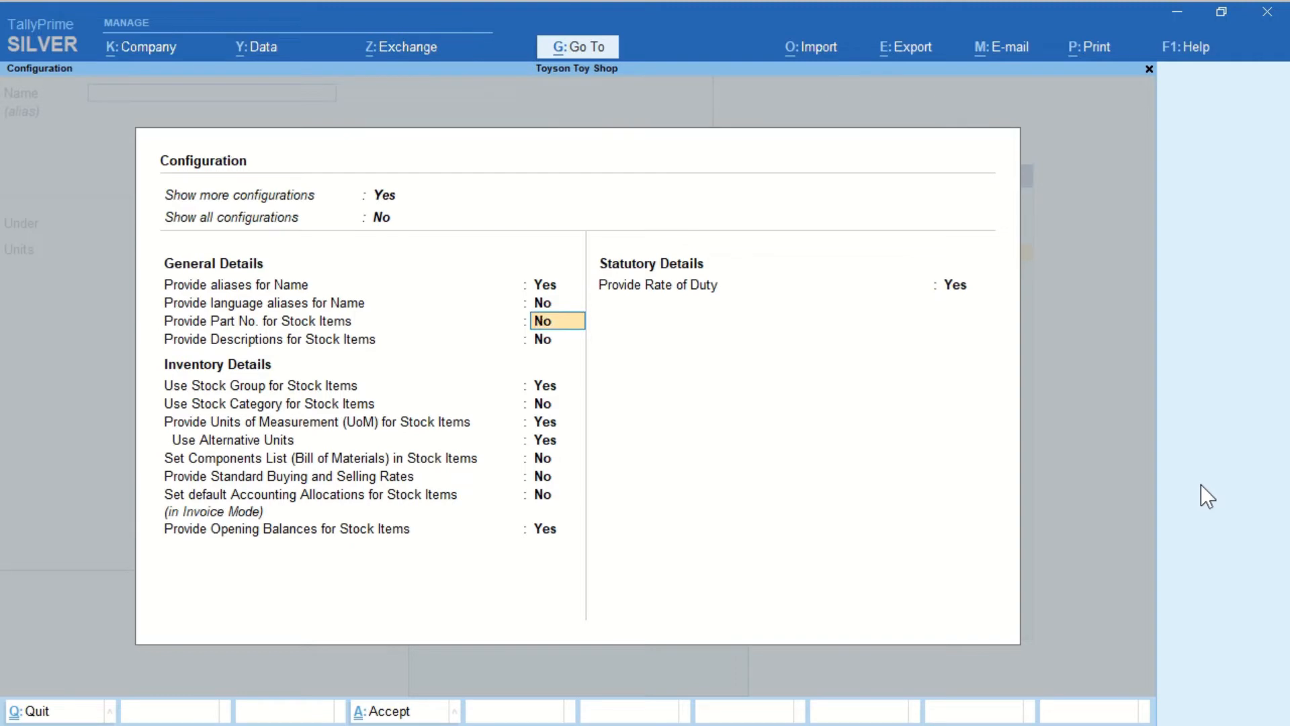
type("Yes")
key("ctrl+a")
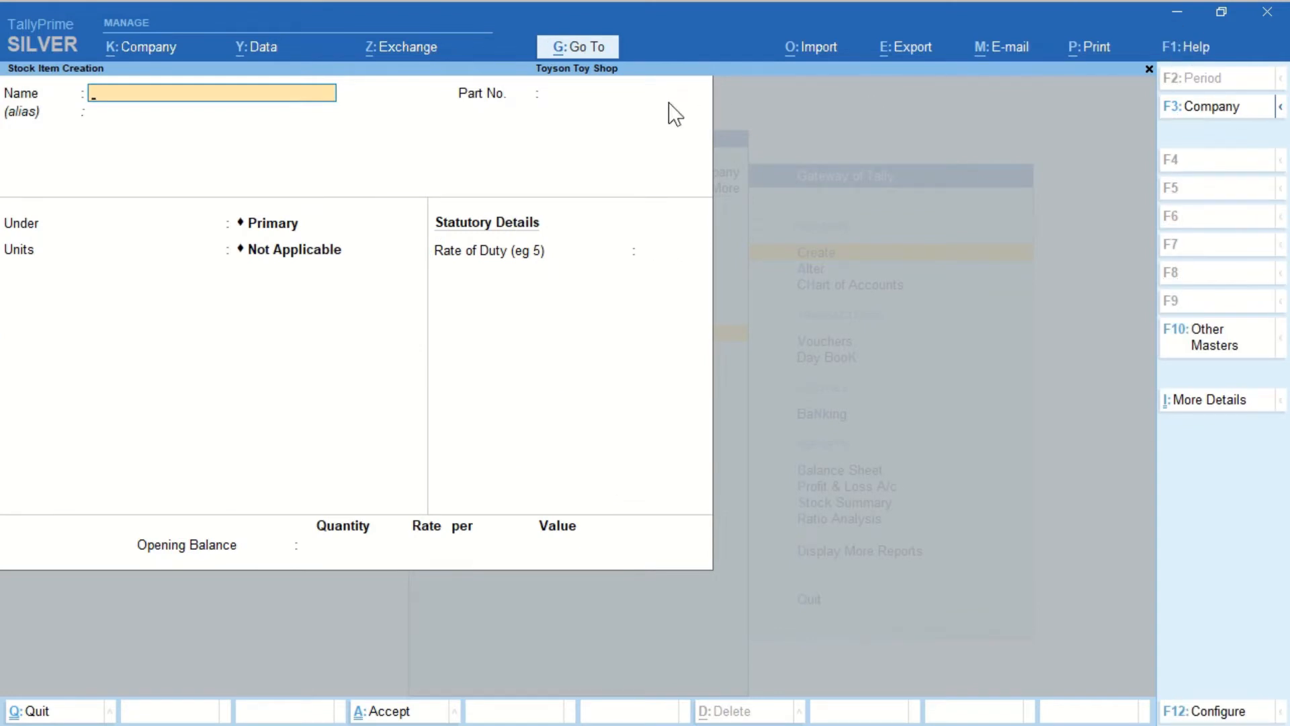
Name the new stock item Carrom Board Mini and give it the alias CBM
type("Carrom Board Mini")
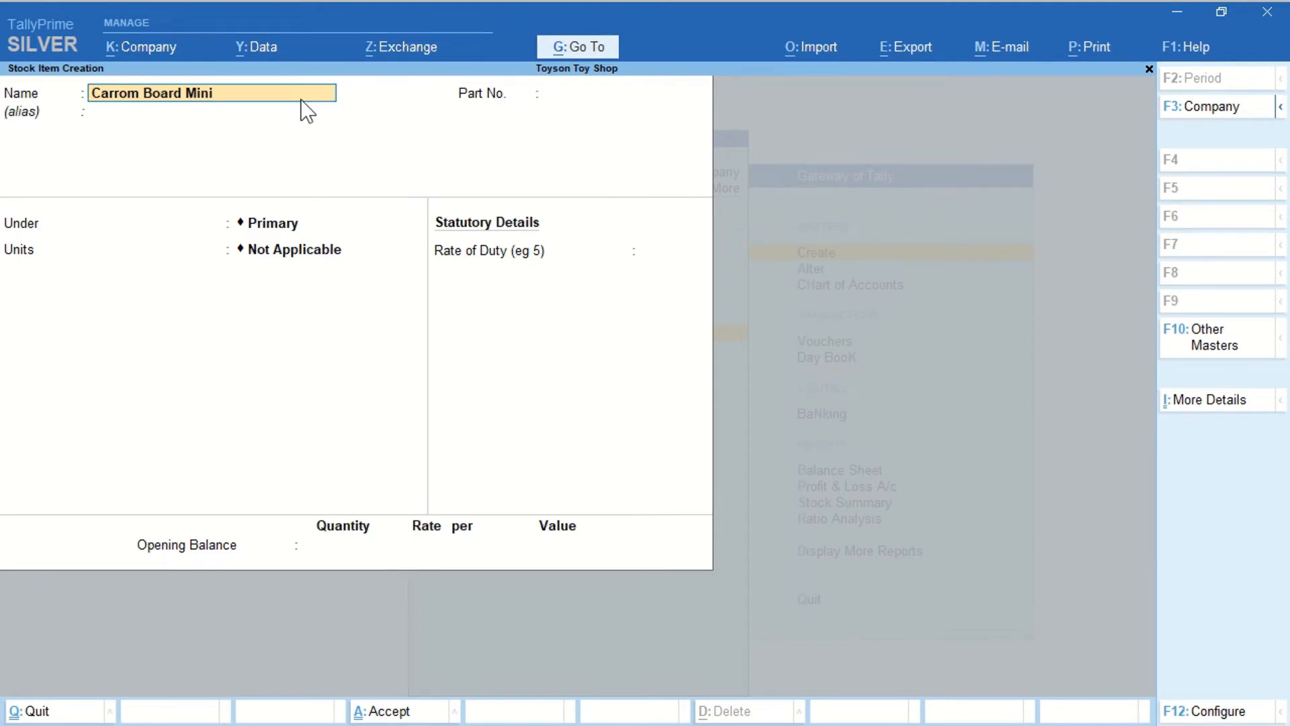
left_click(251, 114)
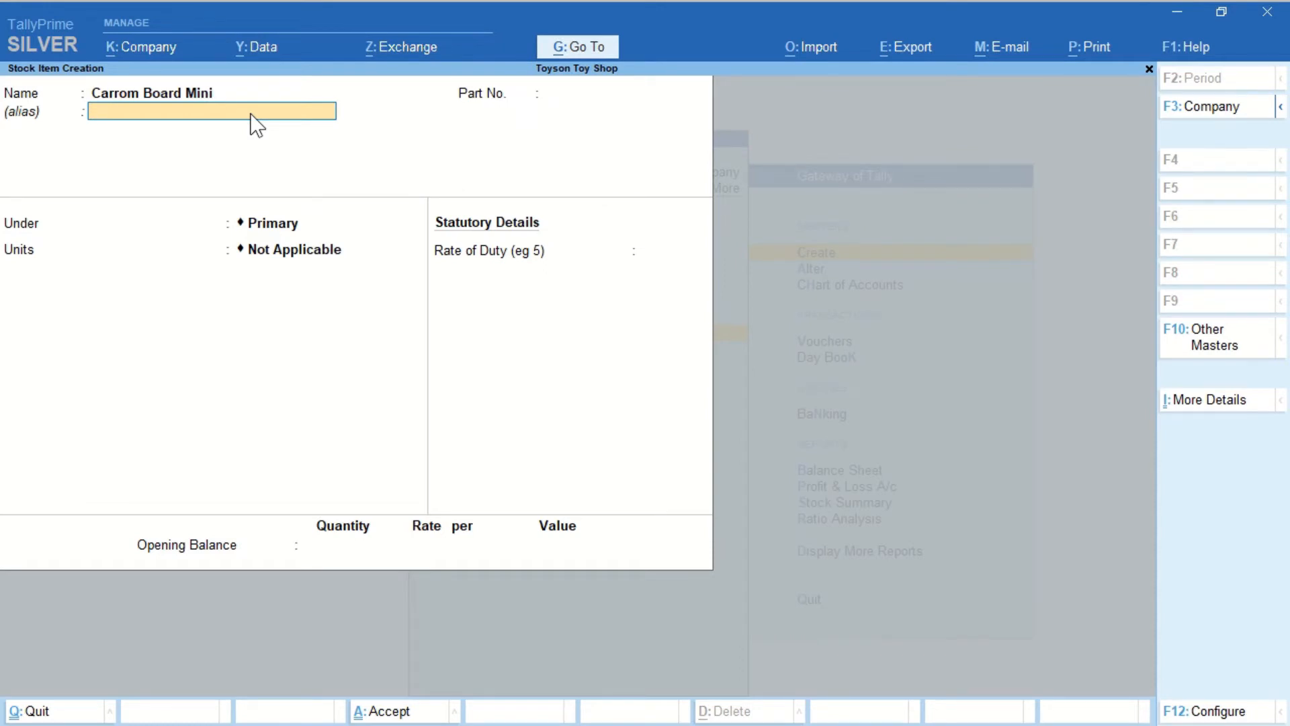
type("CBM")
key("Return")
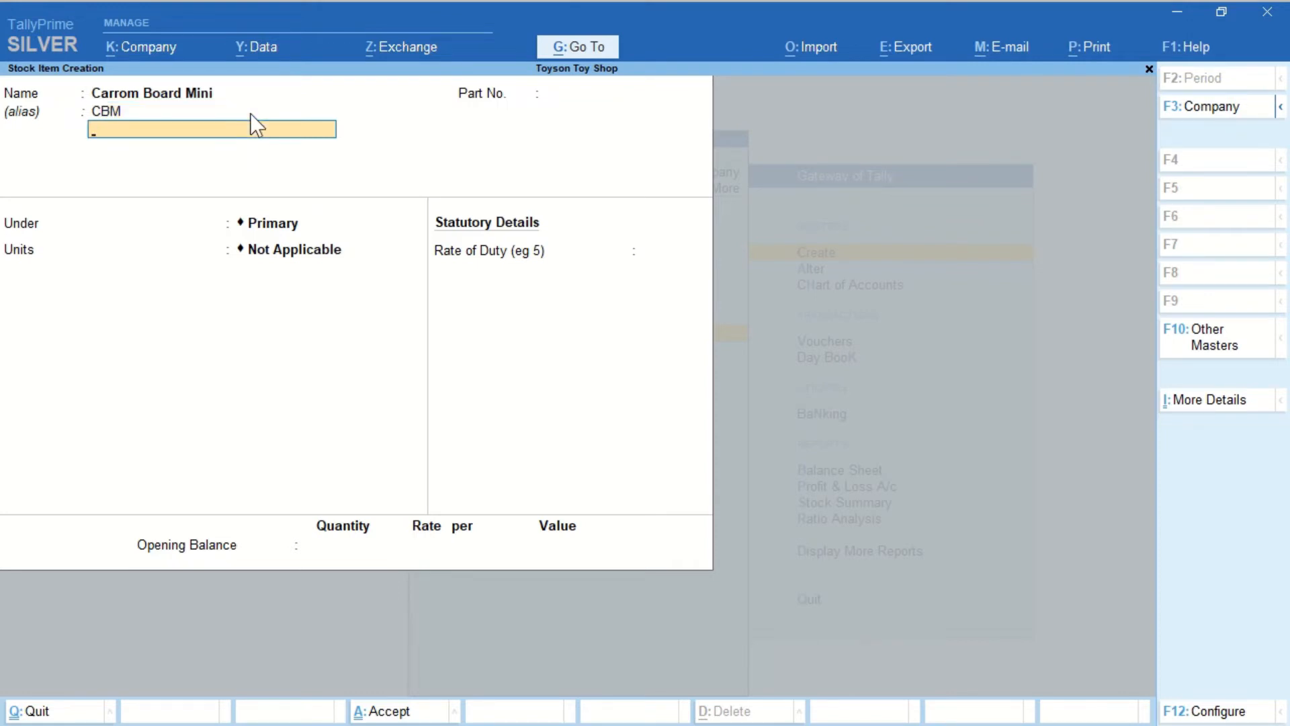
key("Return")
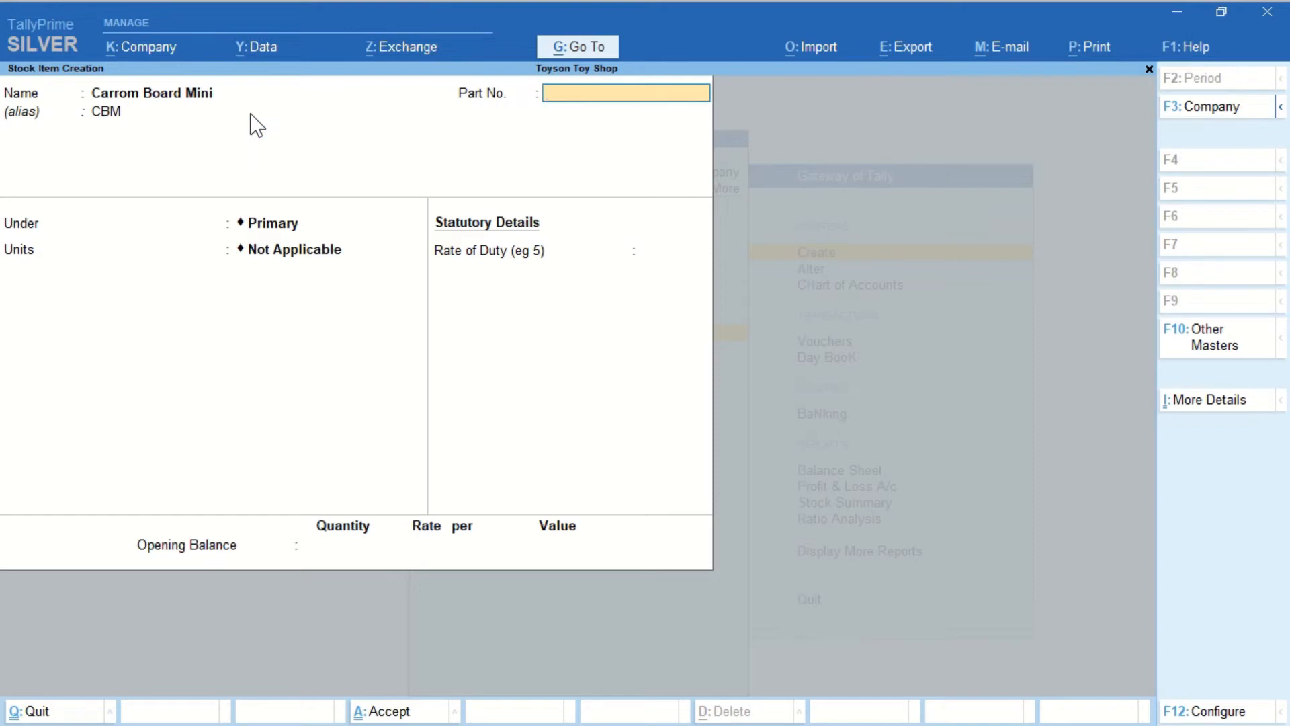
Give the Carrom Board Mini item the part number I/0510/C001 with the part number alias CBM
key("ctrl+alt+v")
key("Return")
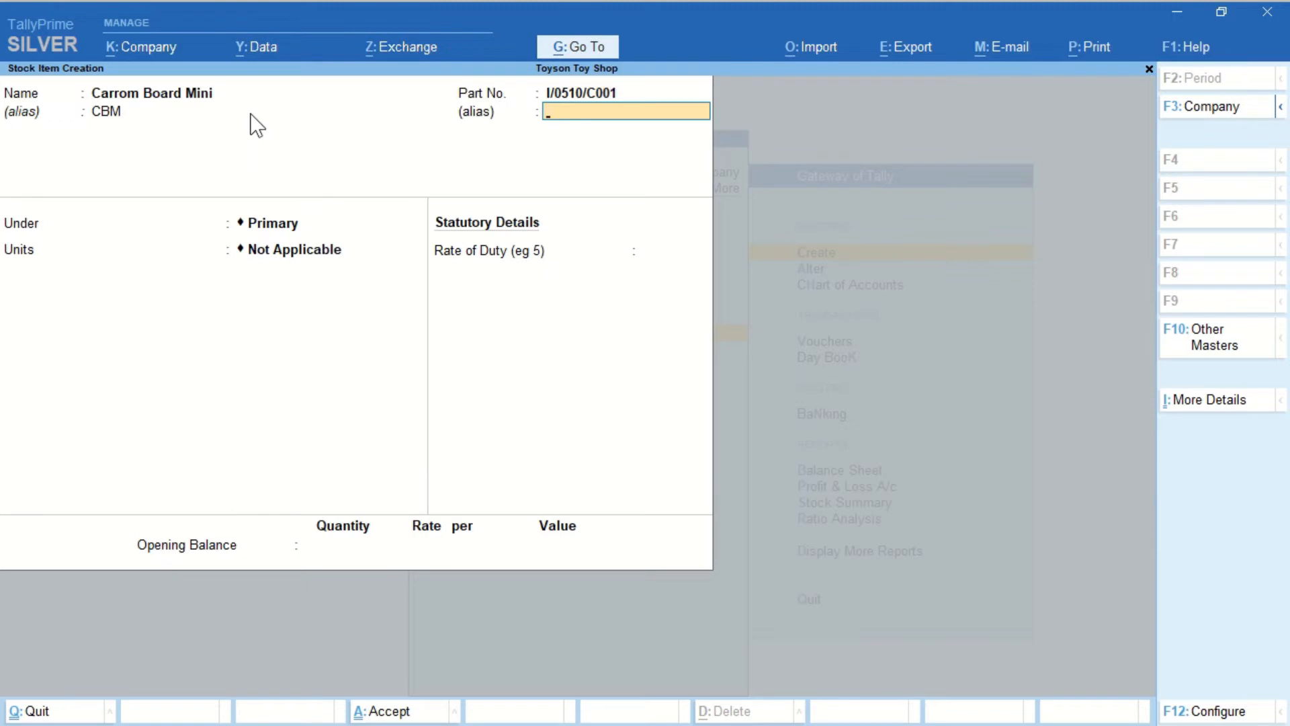
type("CBM")
key("Return")
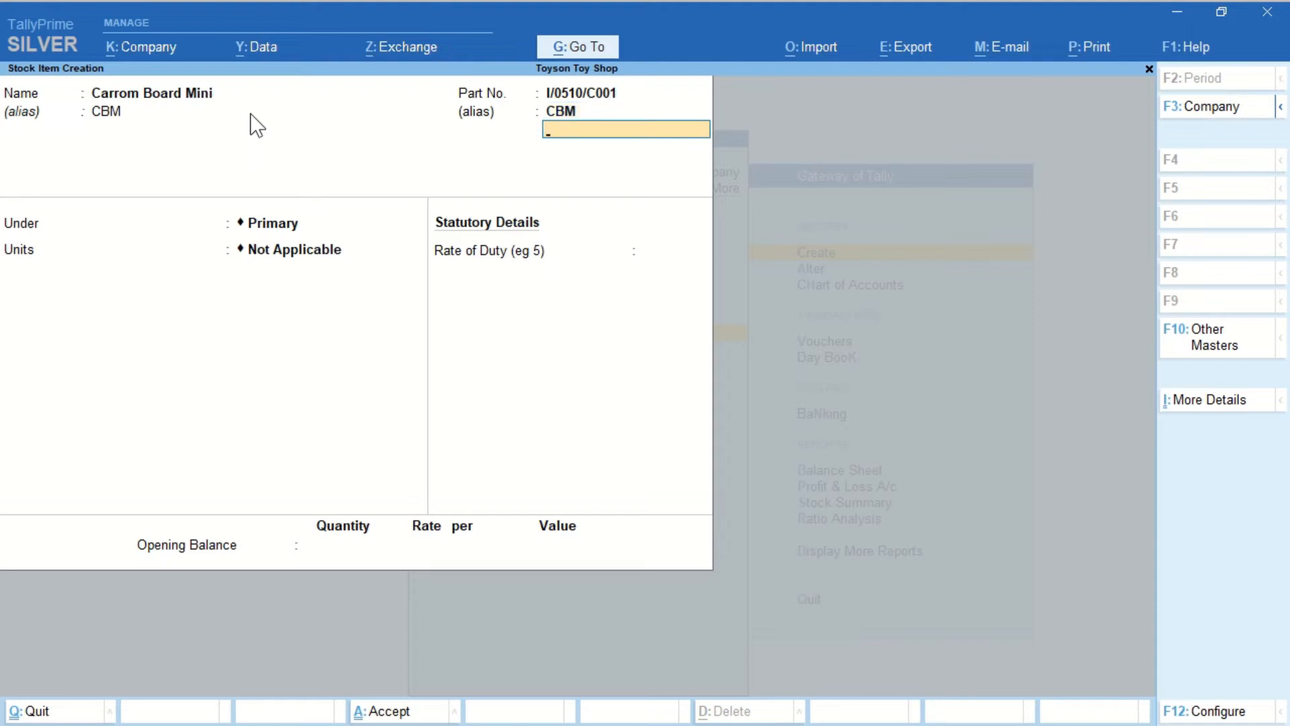
key("Up")
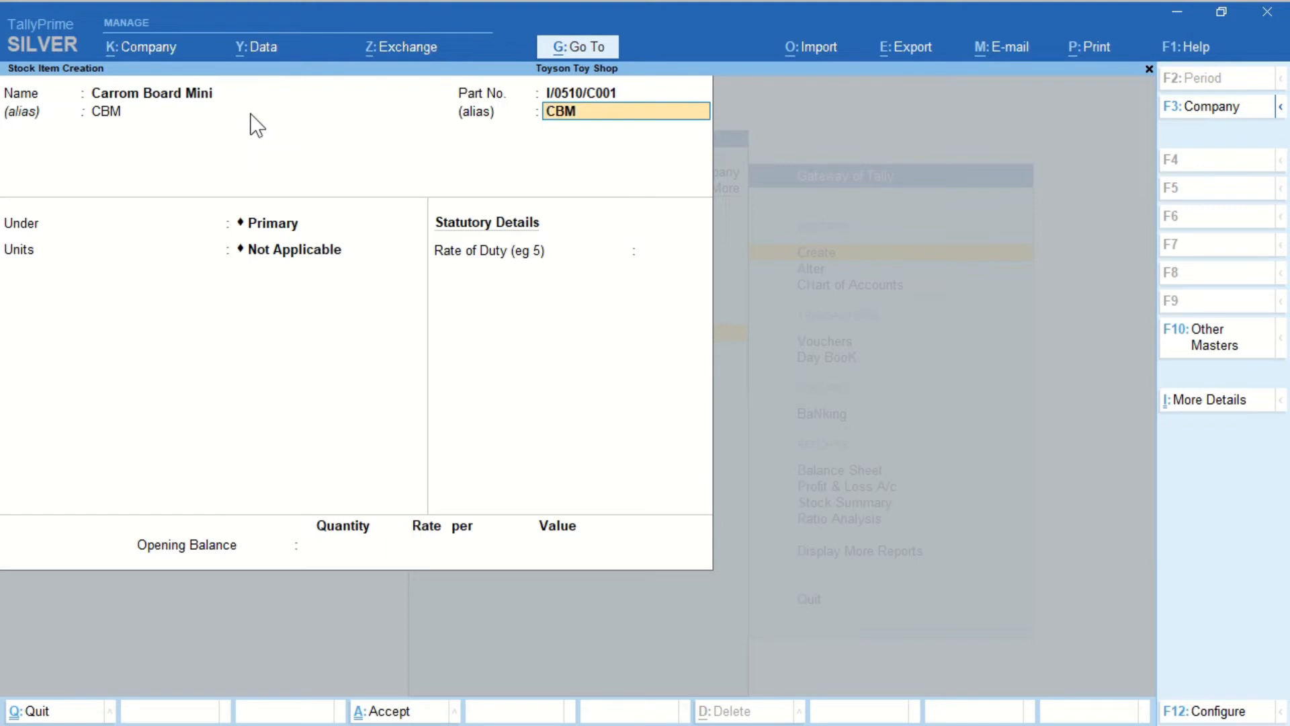
key("Up")
key("Up")
key("Return")
key("Return")
key("Return")
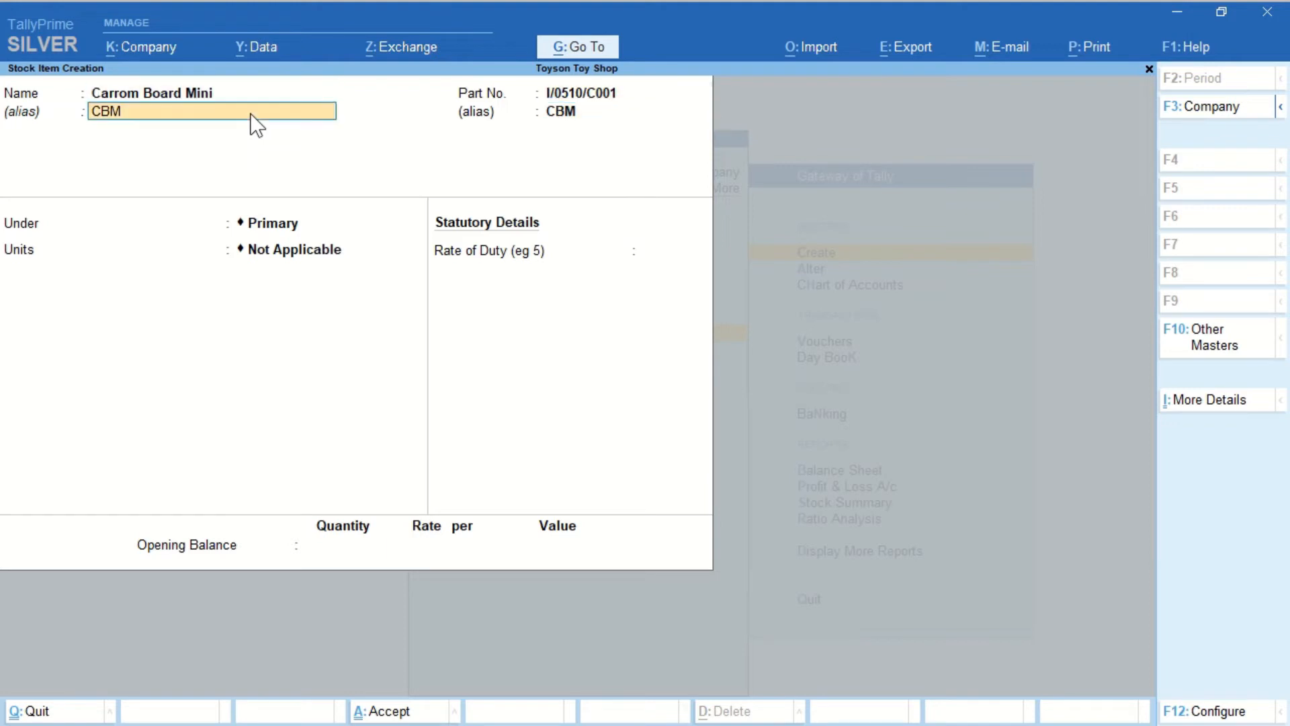
key("Return")
key("Return")
key("Return")
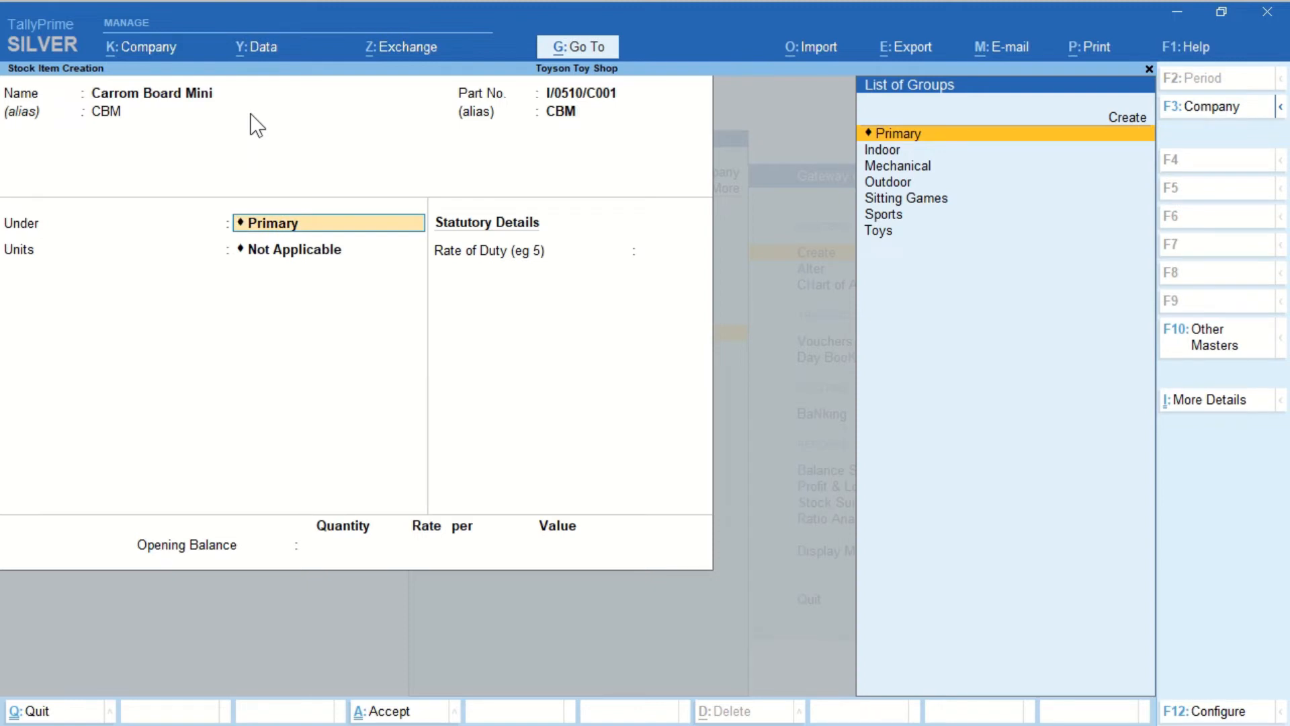
Place the Carrom Board Mini item under the group Indoor and set its unit to N (Numbers)
key("Down")
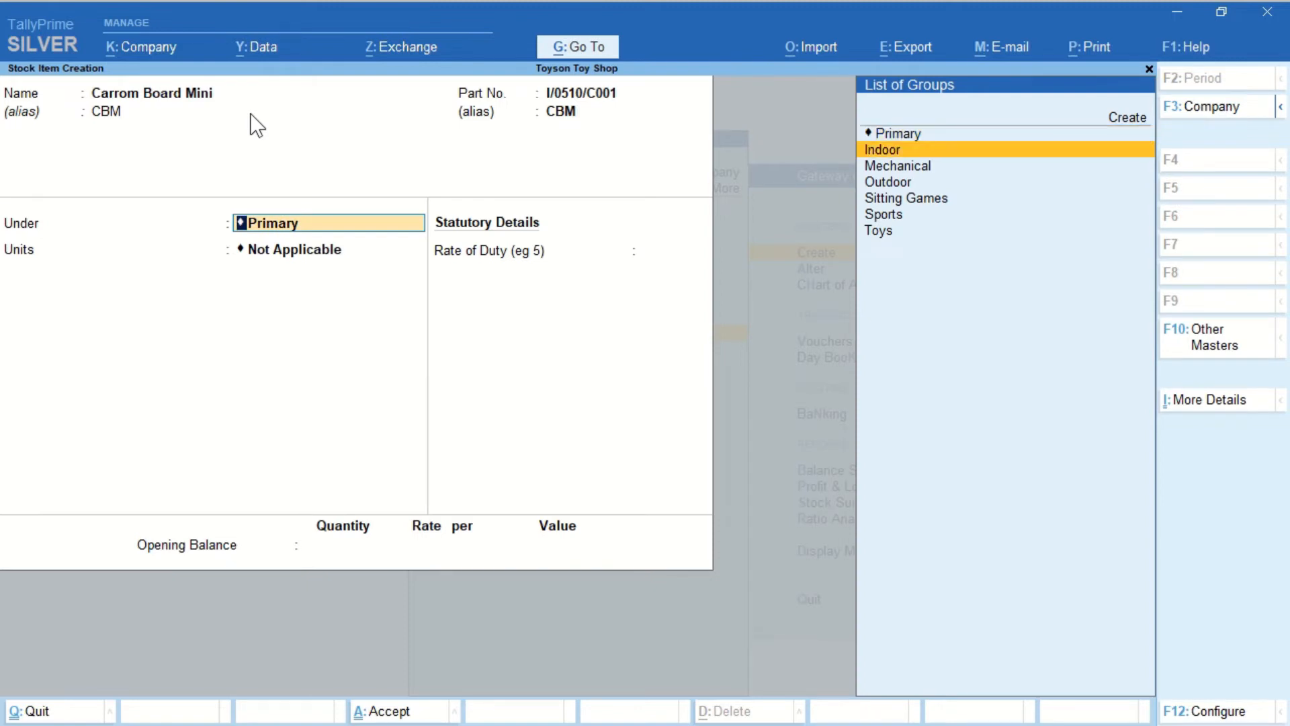
key("Return")
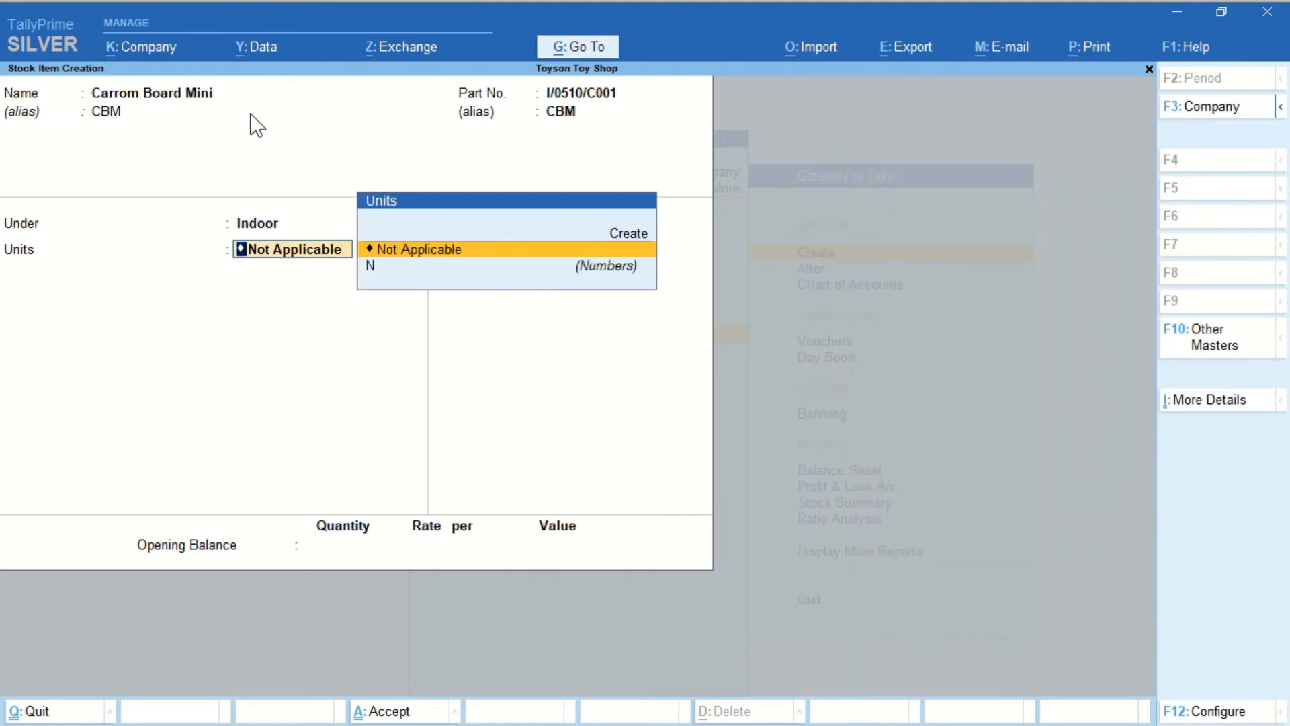
key("Down")
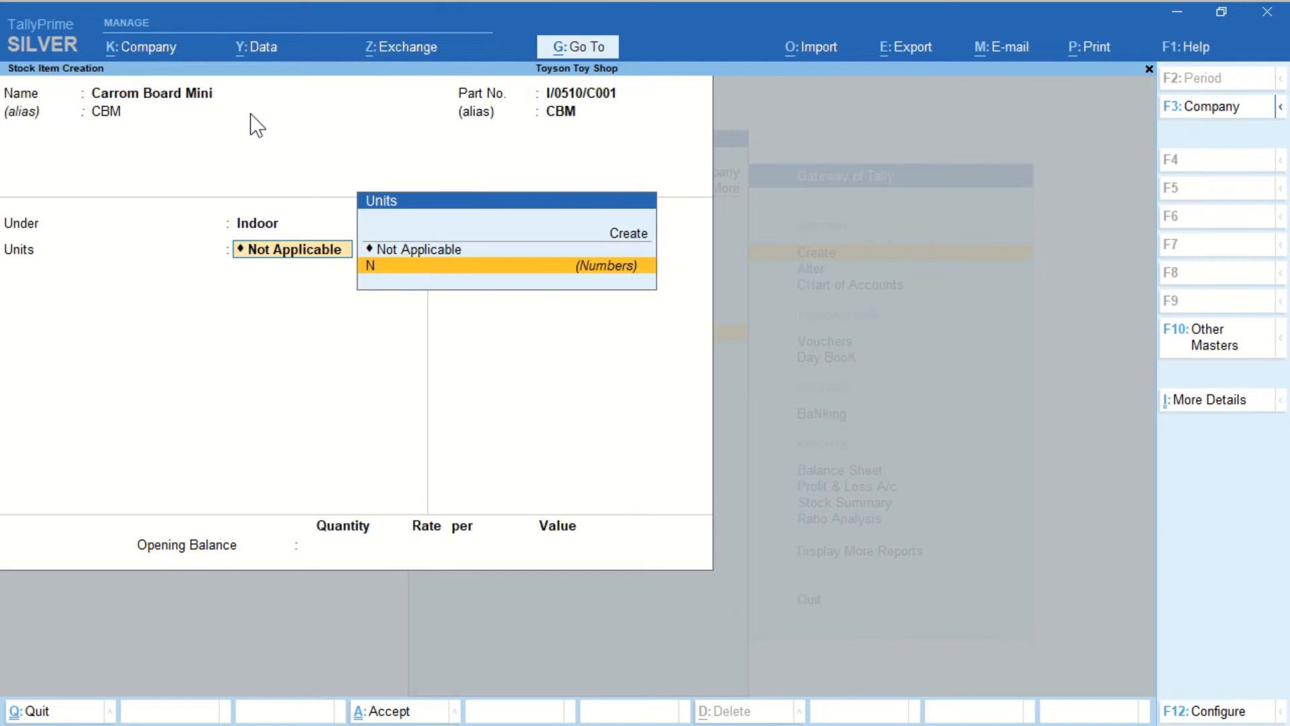
key("Return")
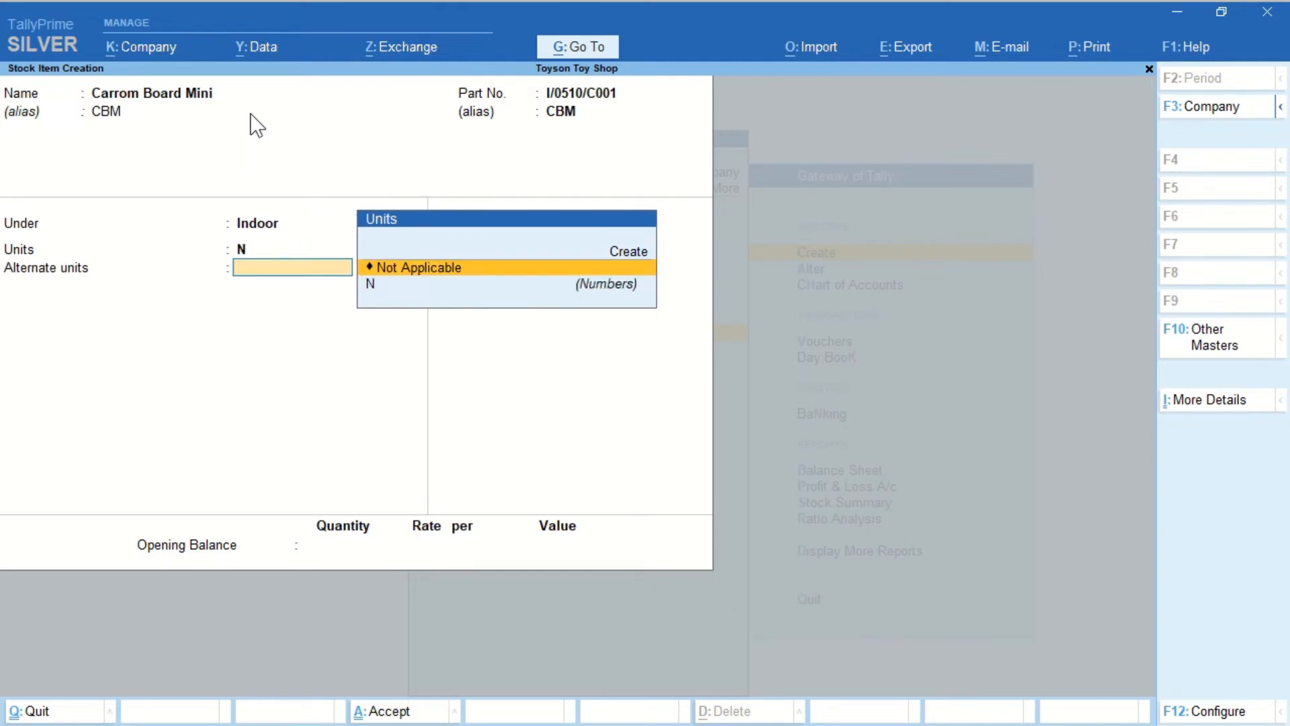
key("alt")
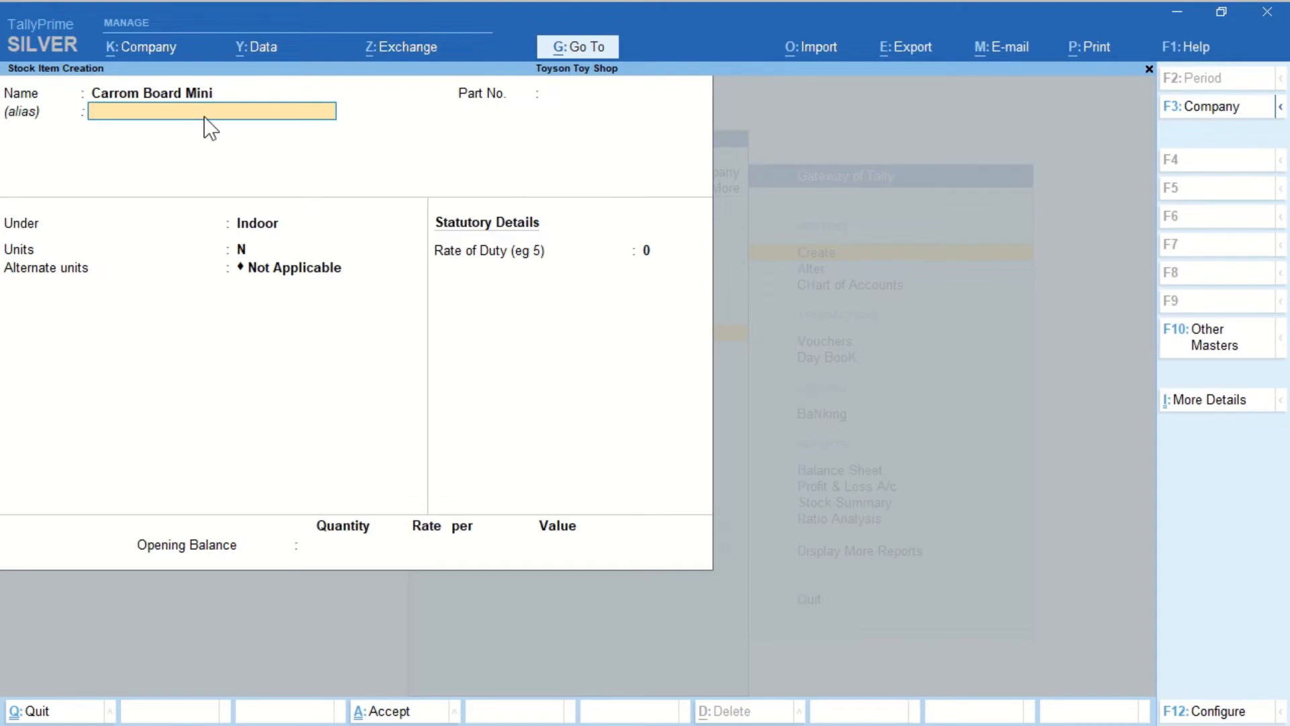
Enter the item's alias CBM, and set its part number to I/0510/C001 with the alias CBM
type("CBM")
key("Return")
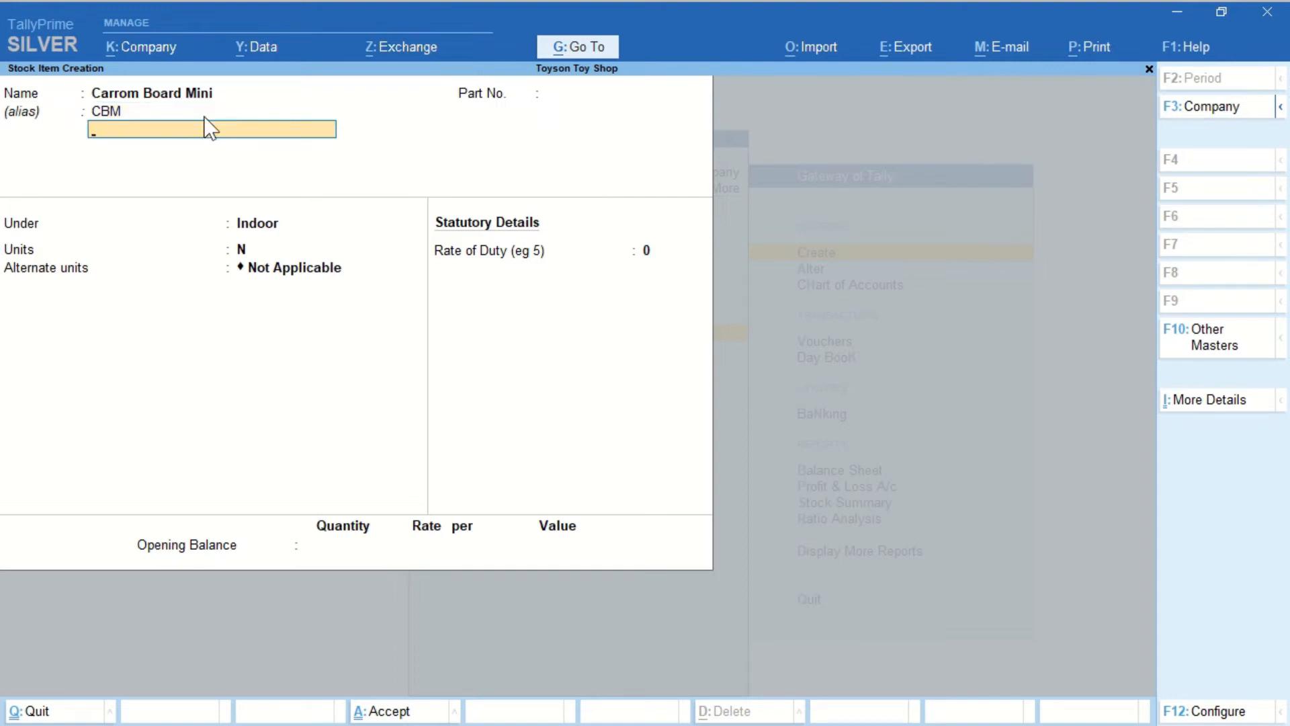
key("Return")
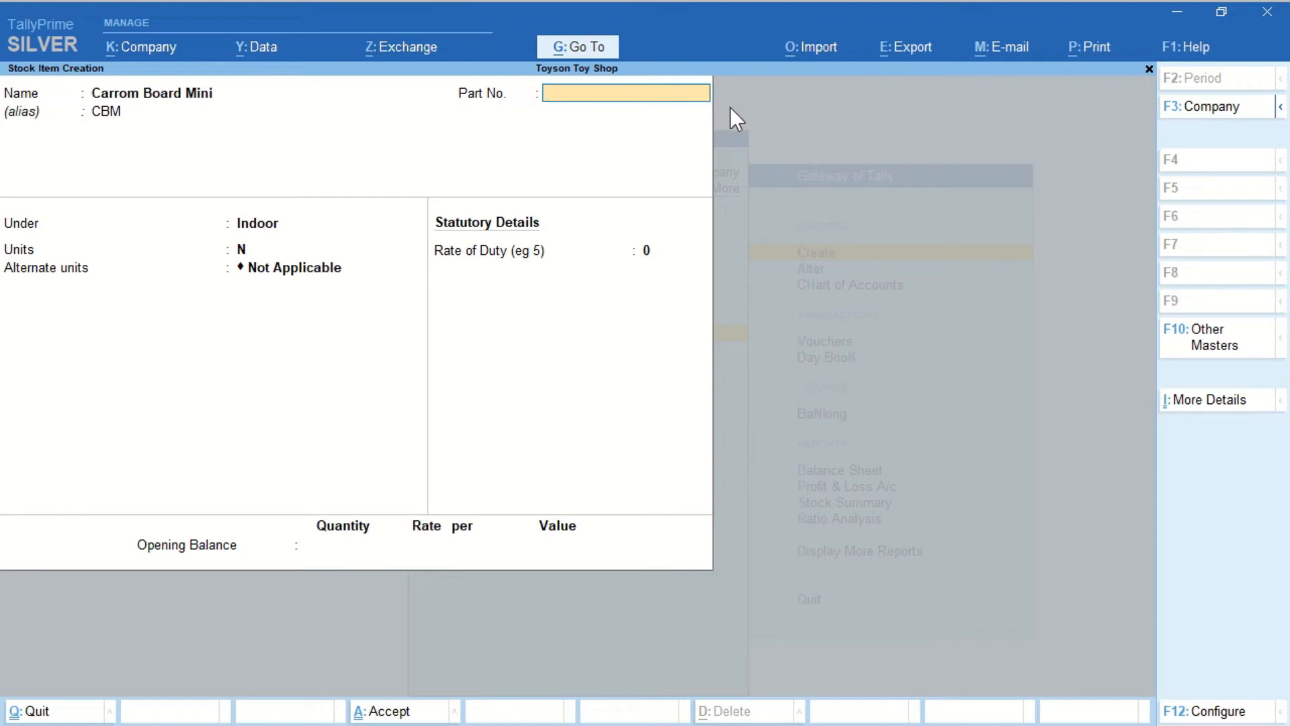
type("I/0510/C001")
key("Return")
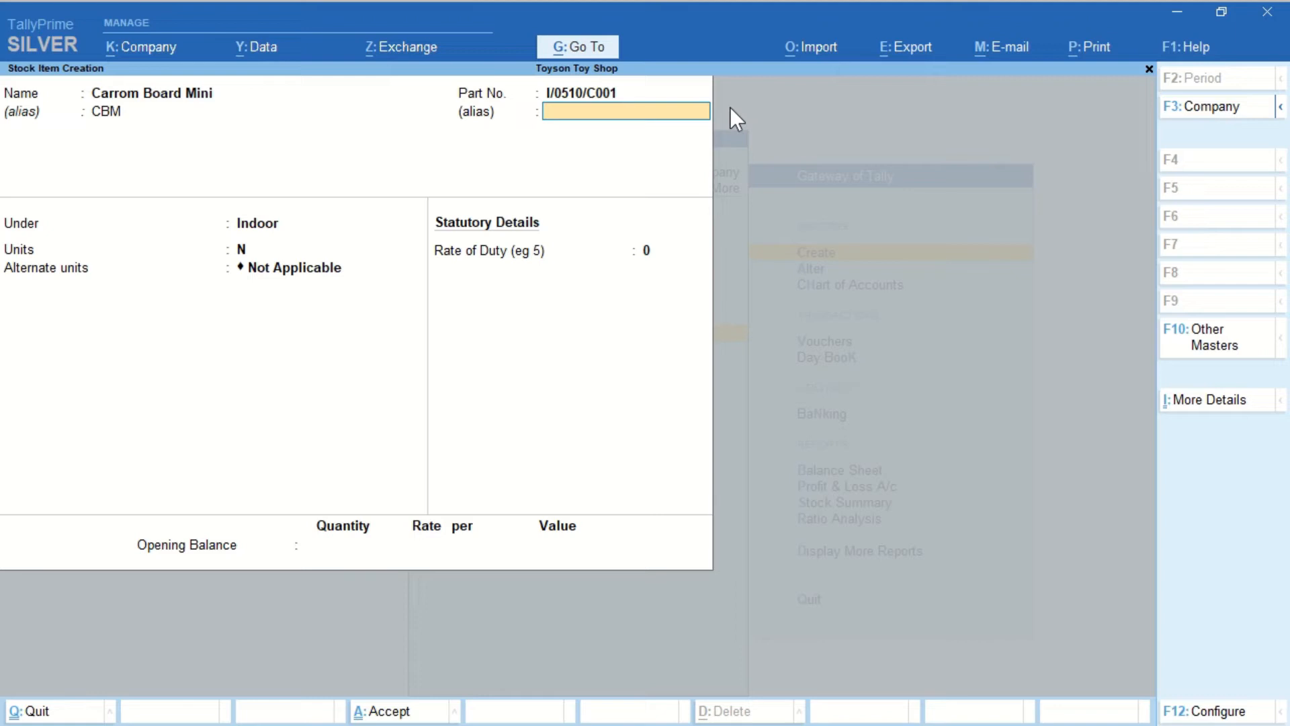
type("CBM")
key("Return")
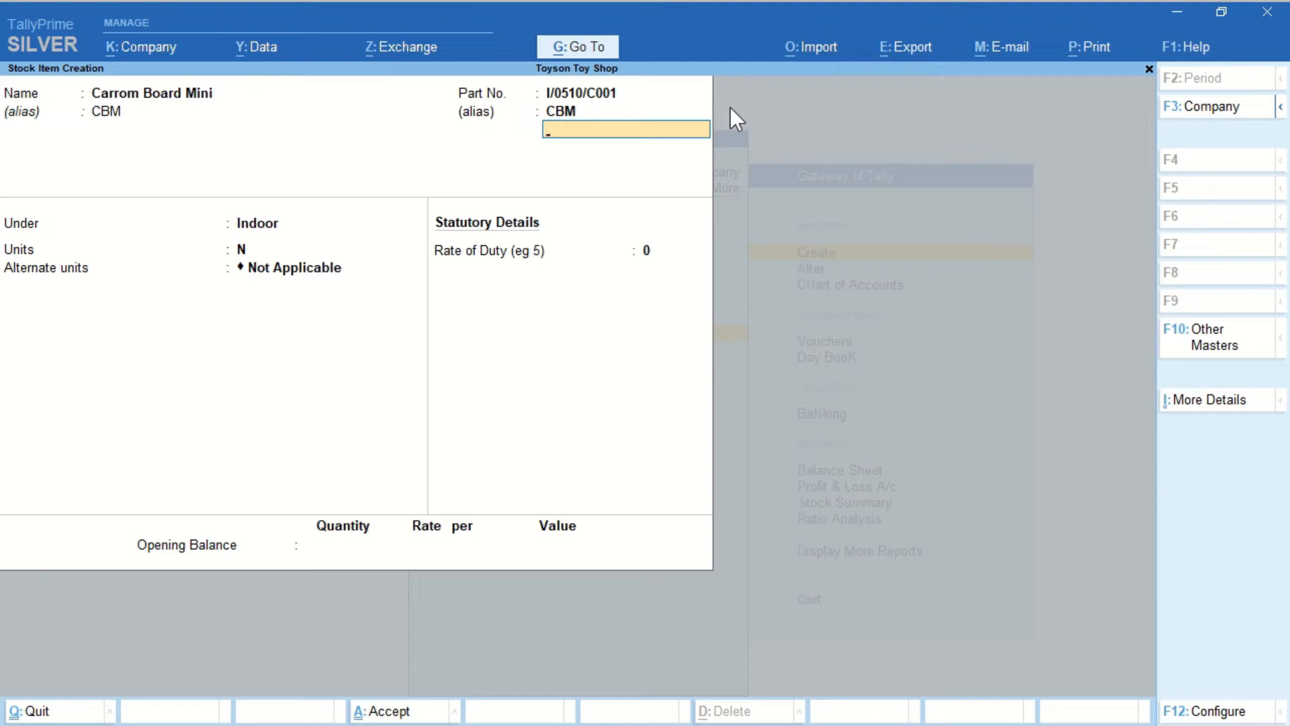
key("Return")
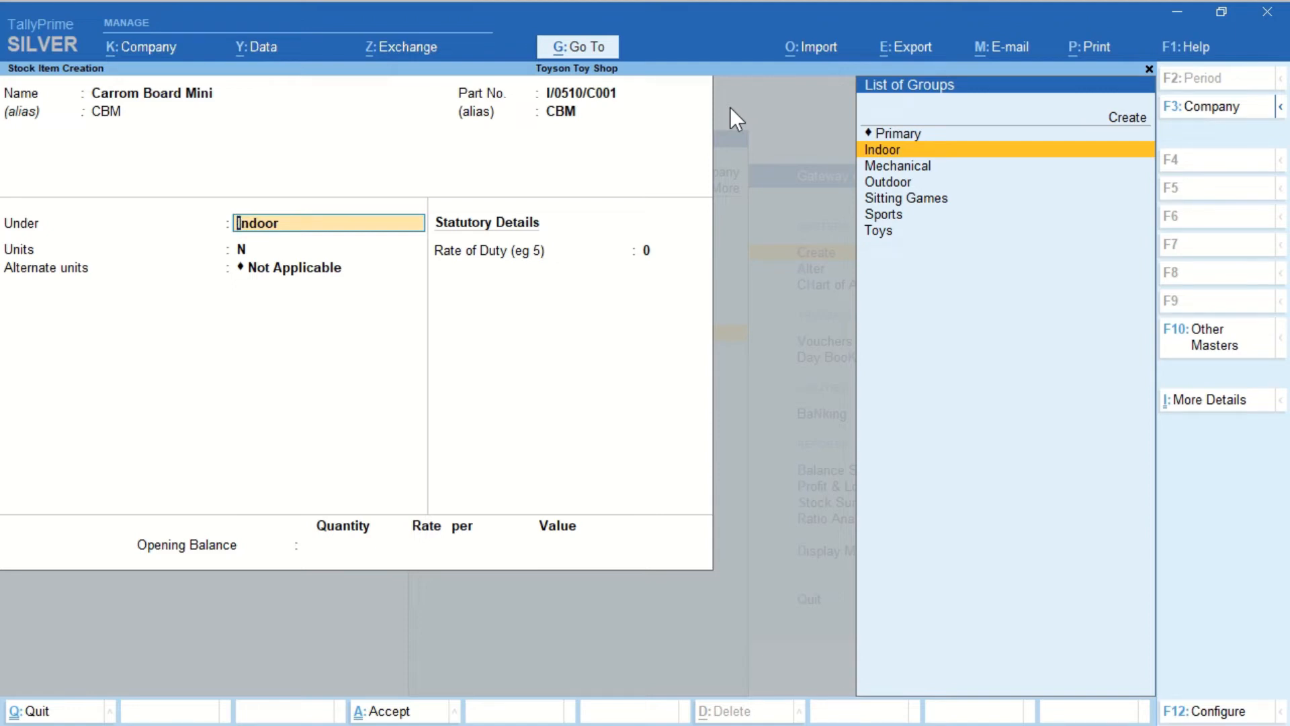
key("Return")
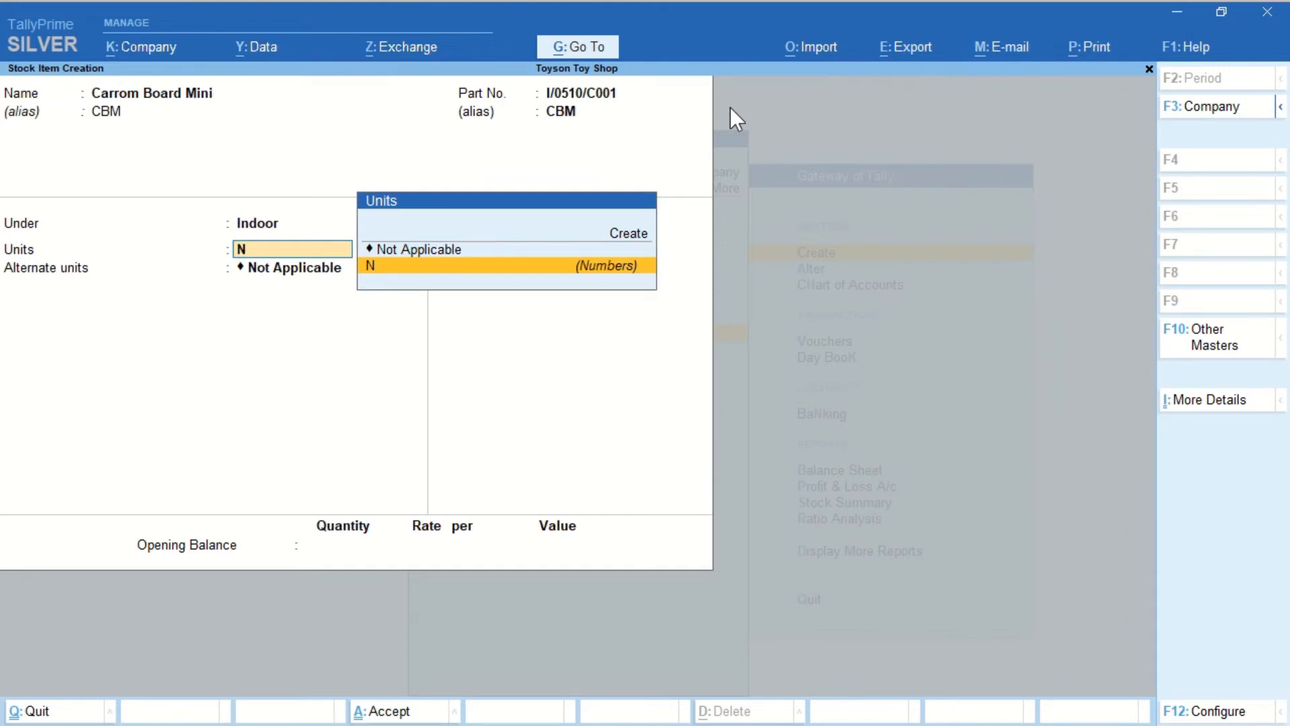
key("BackSpace")
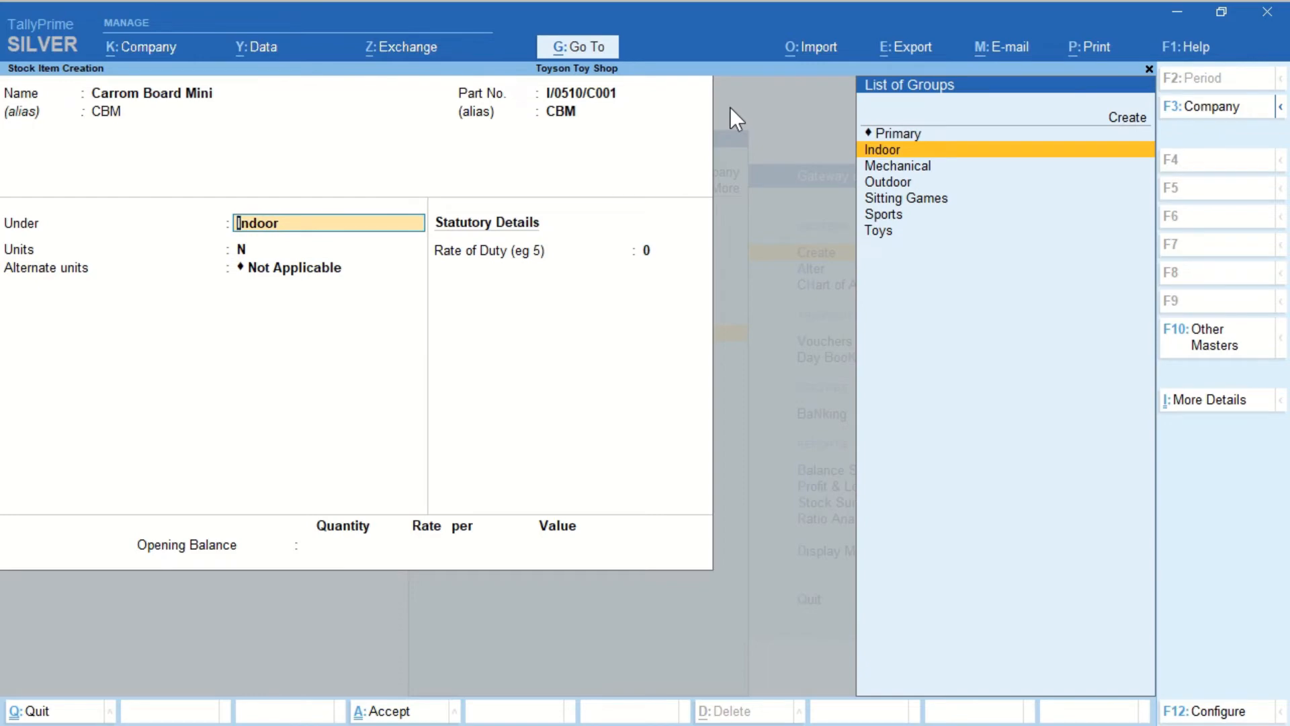
key("Return")
key("Return")
key("Return")
key("BackSpace")
key("BackSpace")
key("BackSpace")
key("BackSpace")
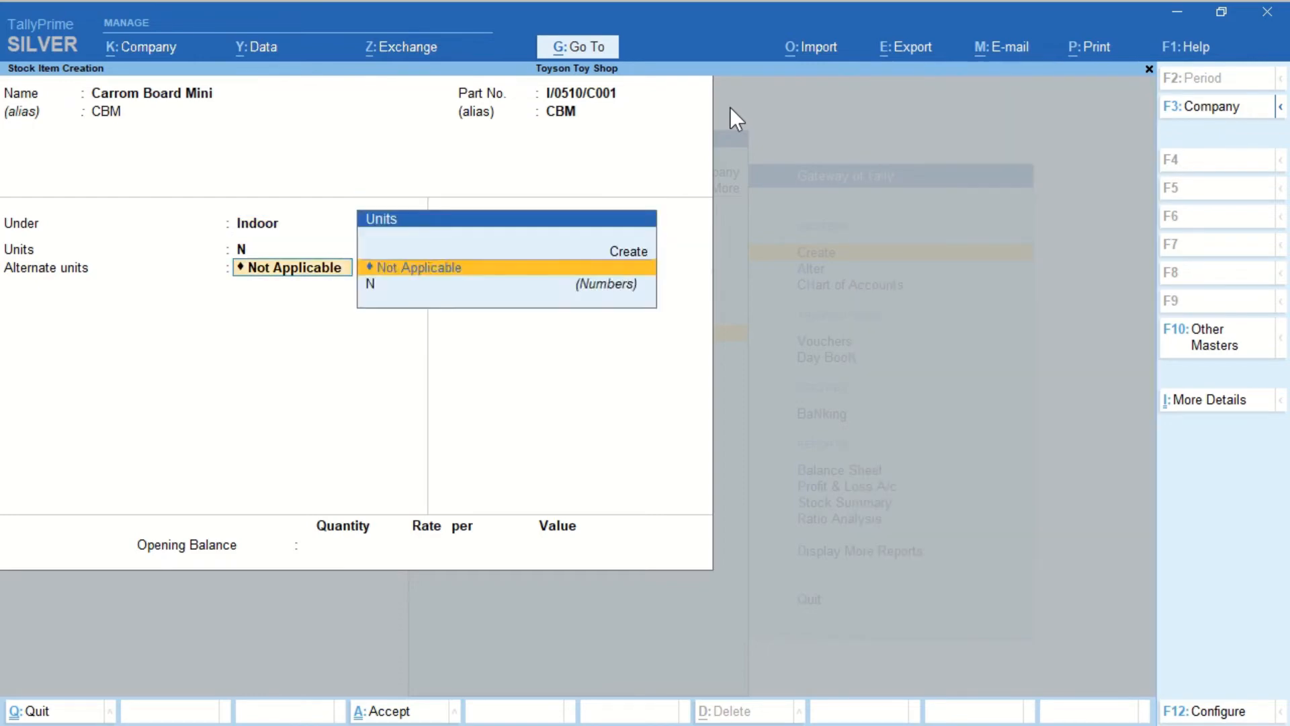
key("Return")
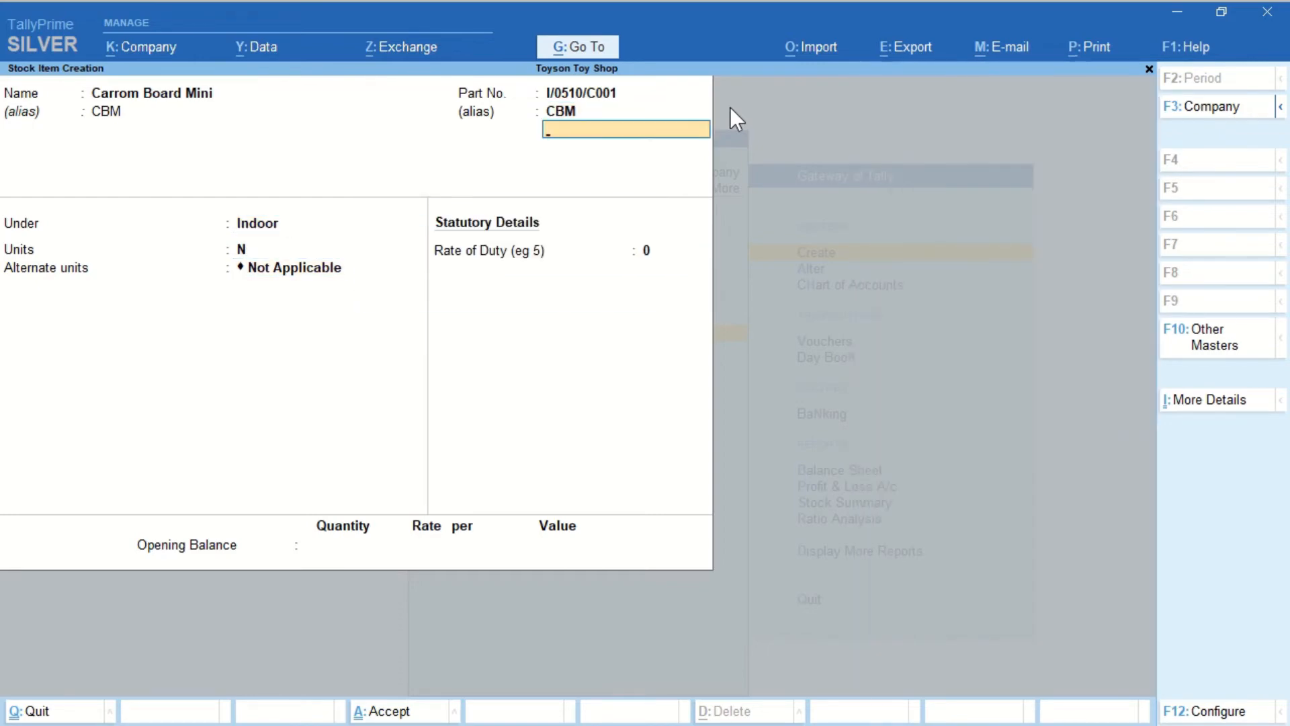
key("Return")
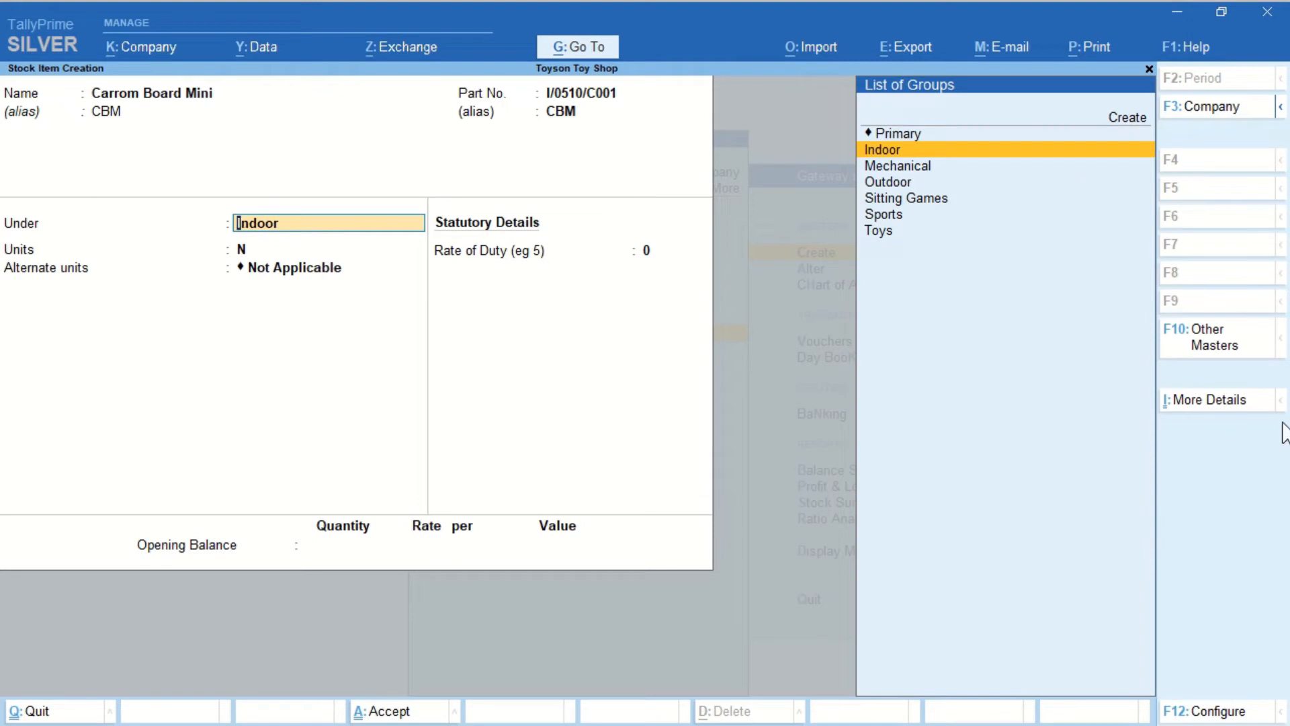
Find Stock Category among the additional item details and assign the category 5 to 10 to Carrom Board Mini
left_click(1221, 402)
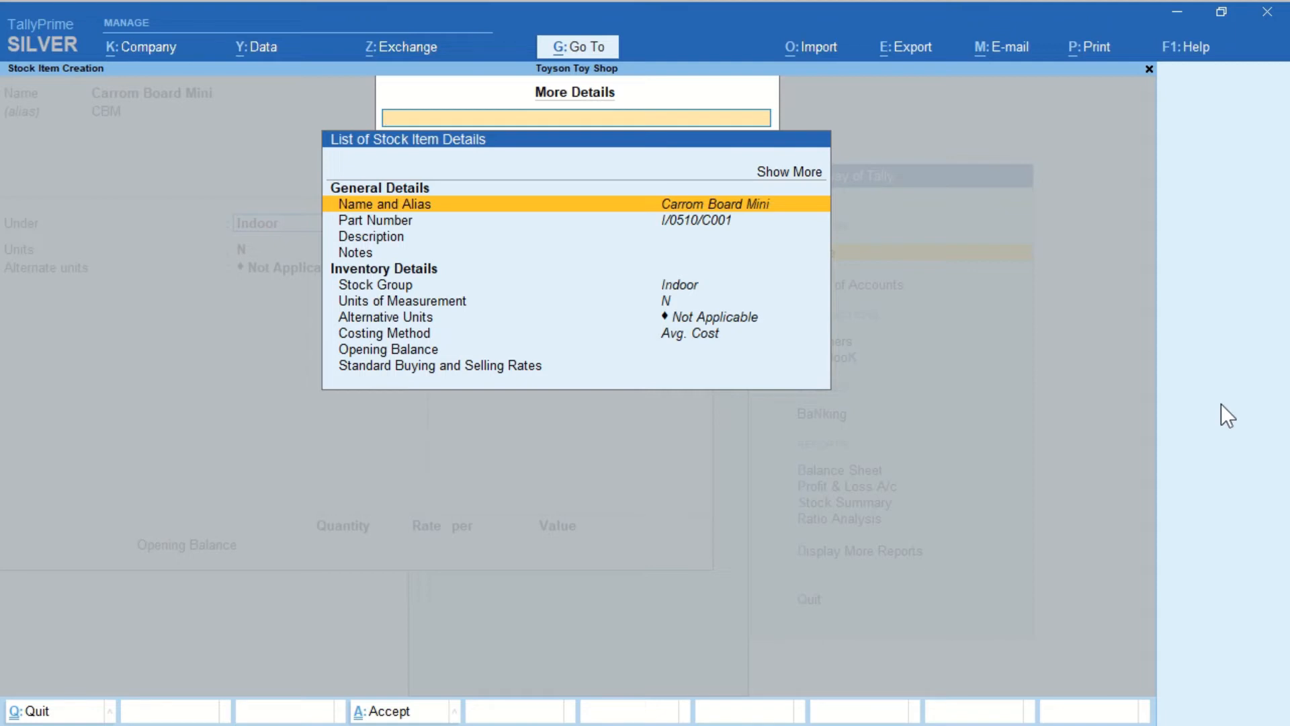
type("ST")
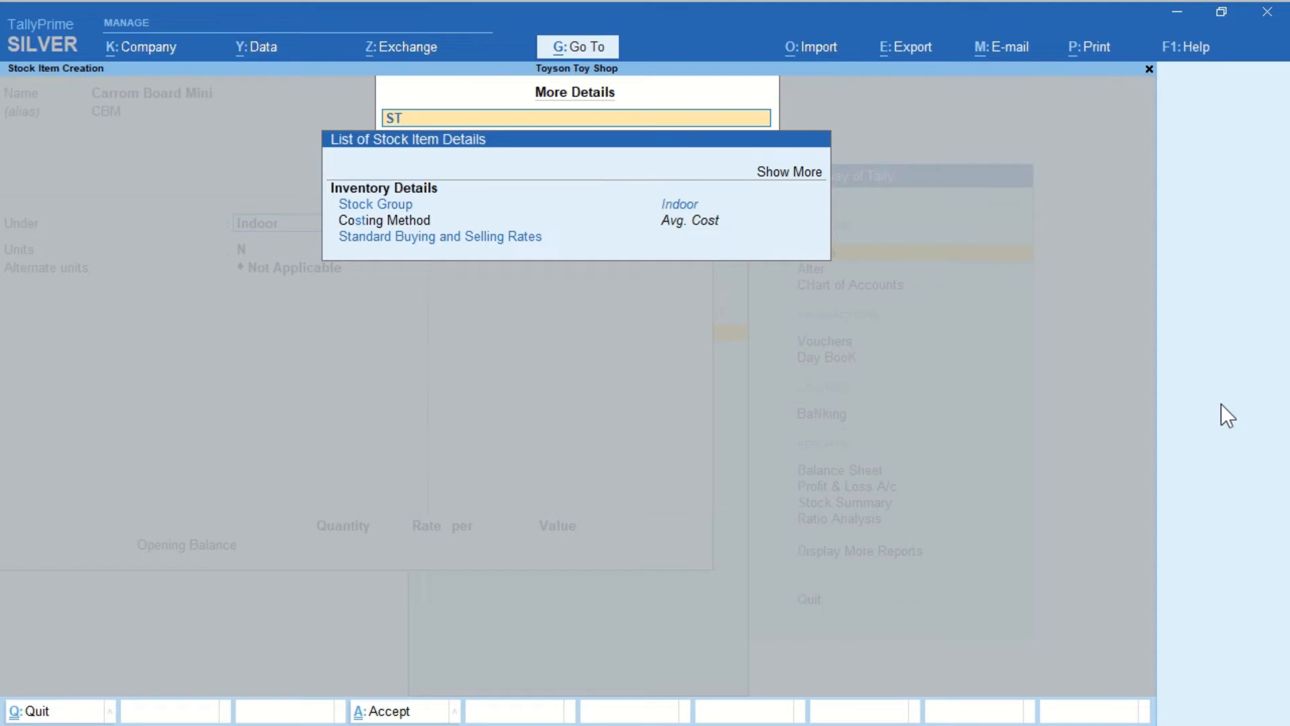
key("BackSpace")
key("BackSpace")
type("CAT")
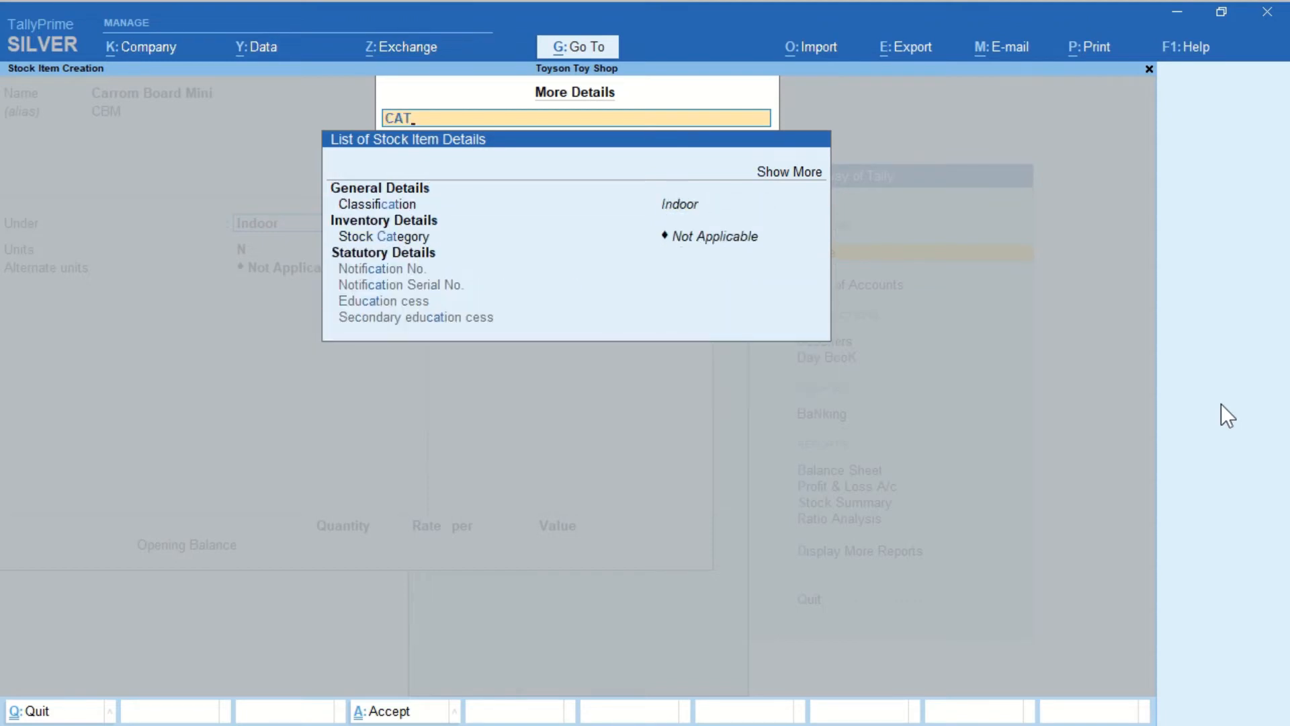
key("Down")
key("Down")
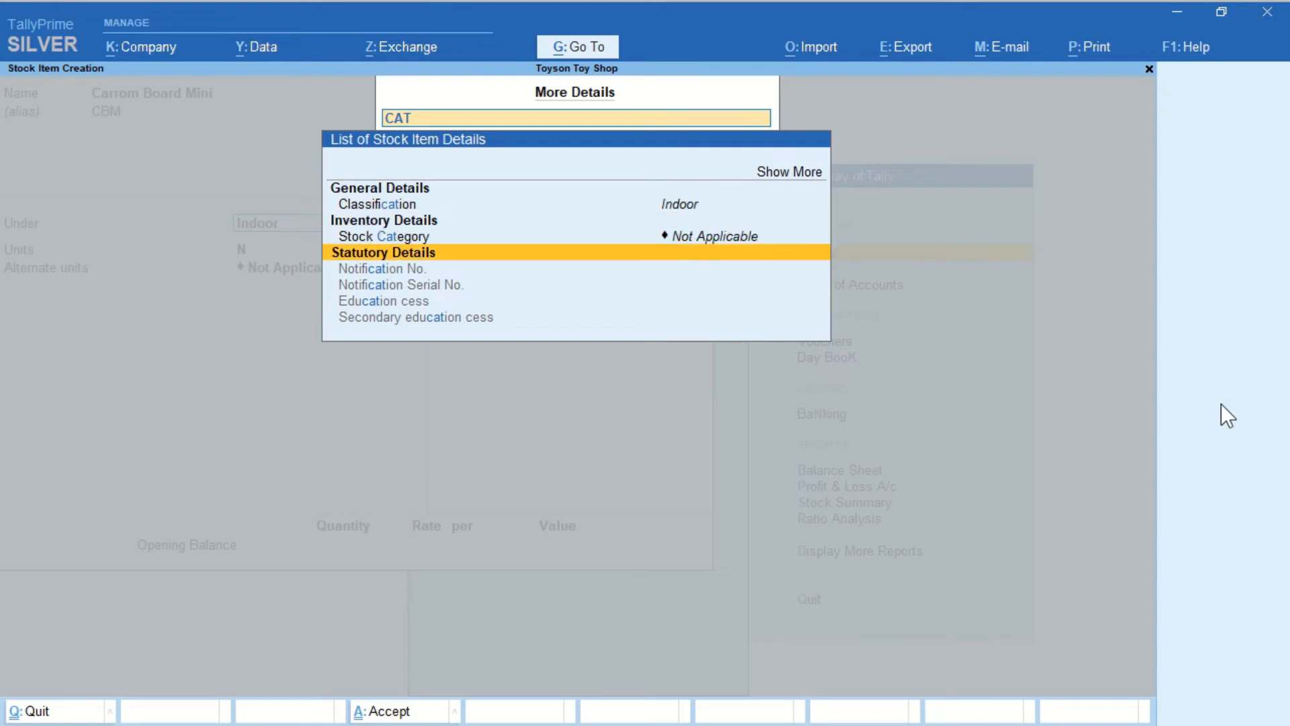
key("Up")
key("Return")
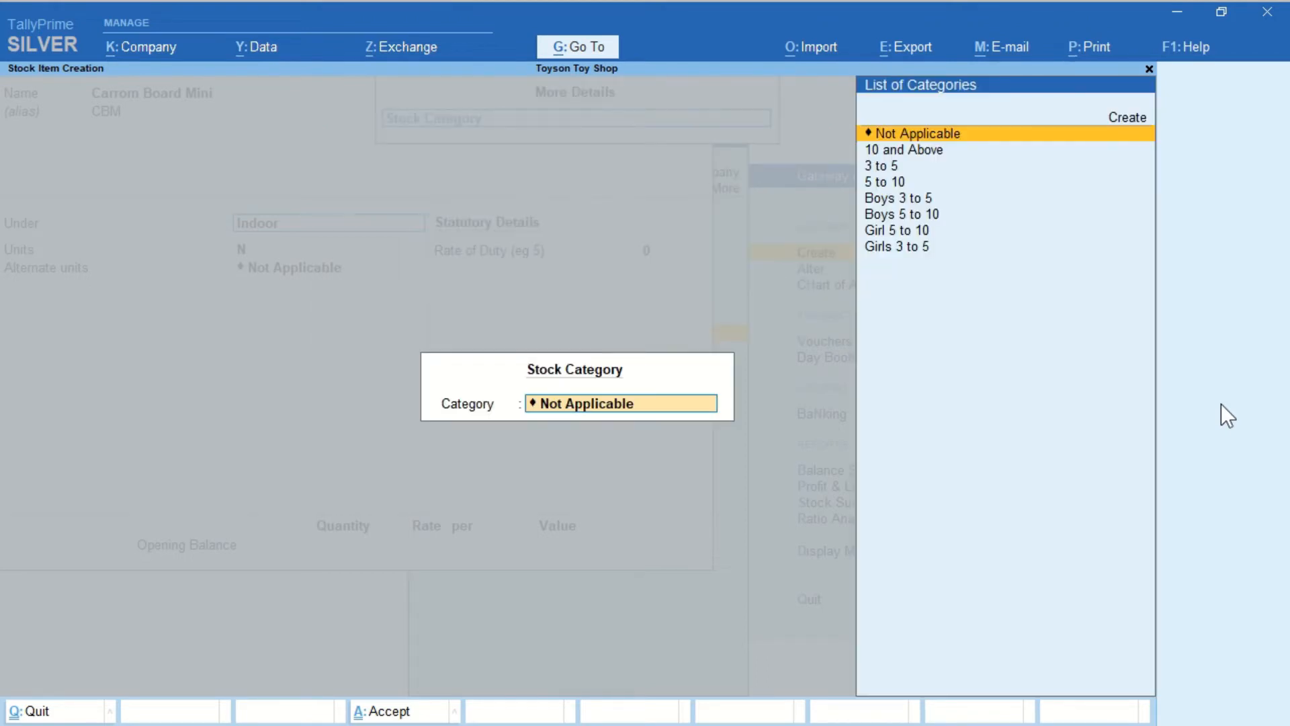
key("Down")
key("Down")
key("Down")
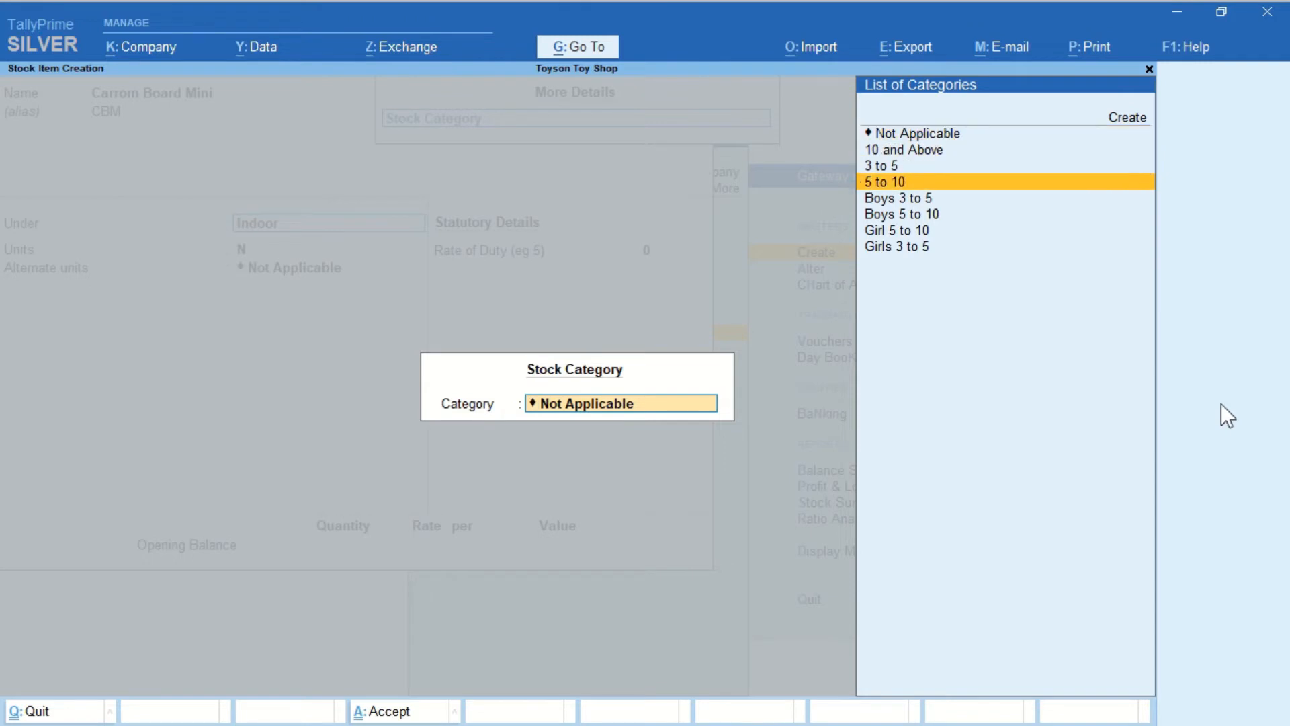
key("Return")
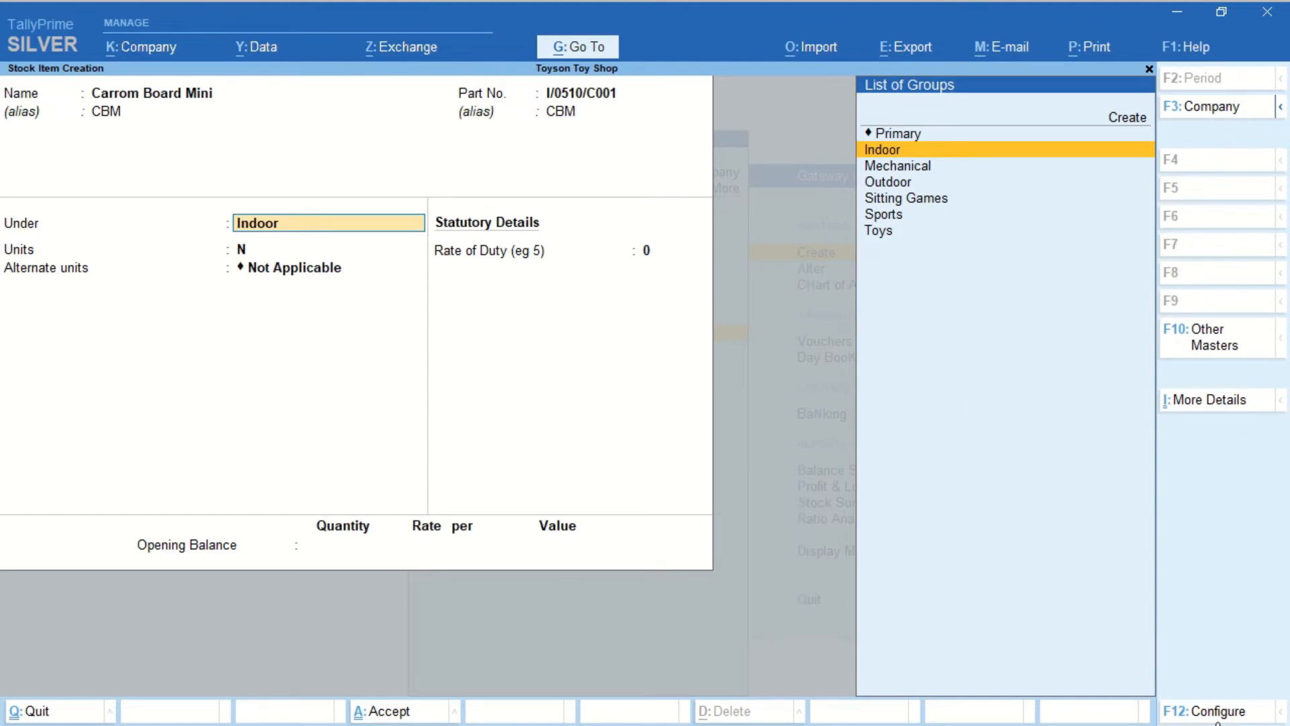
Configure stock item creation by setting Use Stock Category for Stock Items to Yes, and save the configuration
left_click(1211, 714)
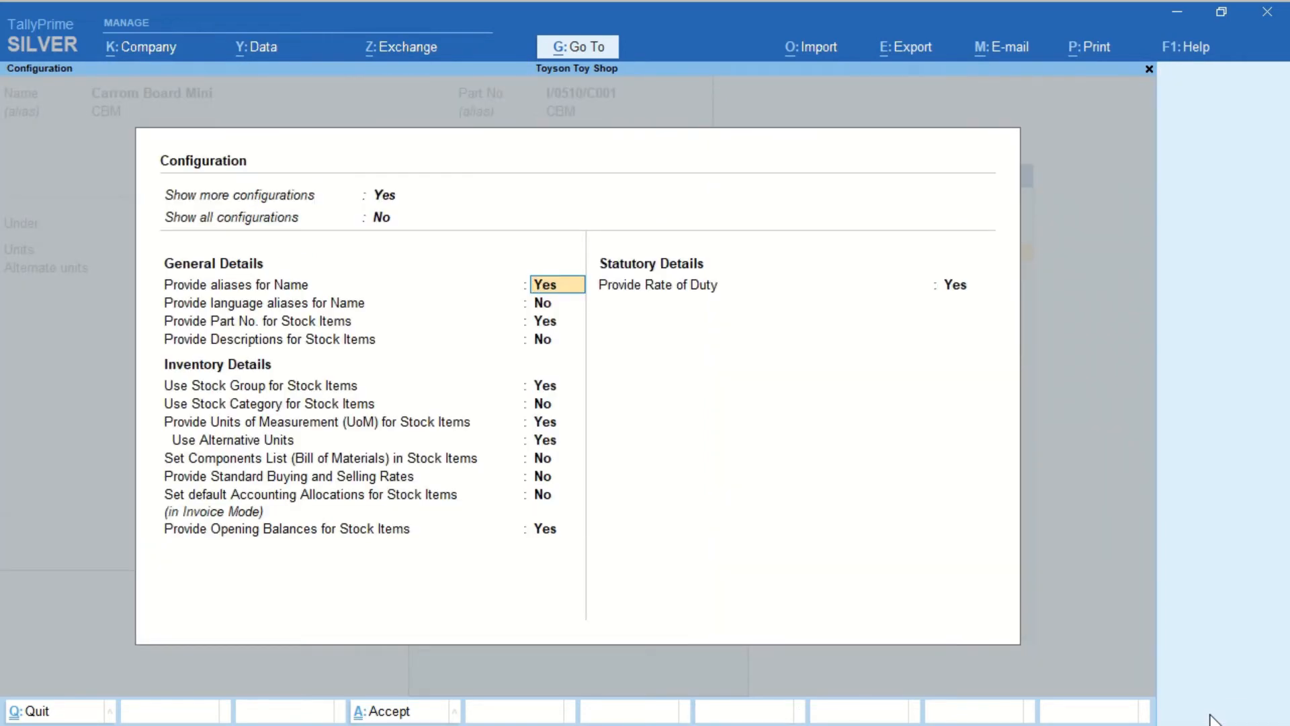
key("Return")
key("Return")
key("Return")
key("Return")
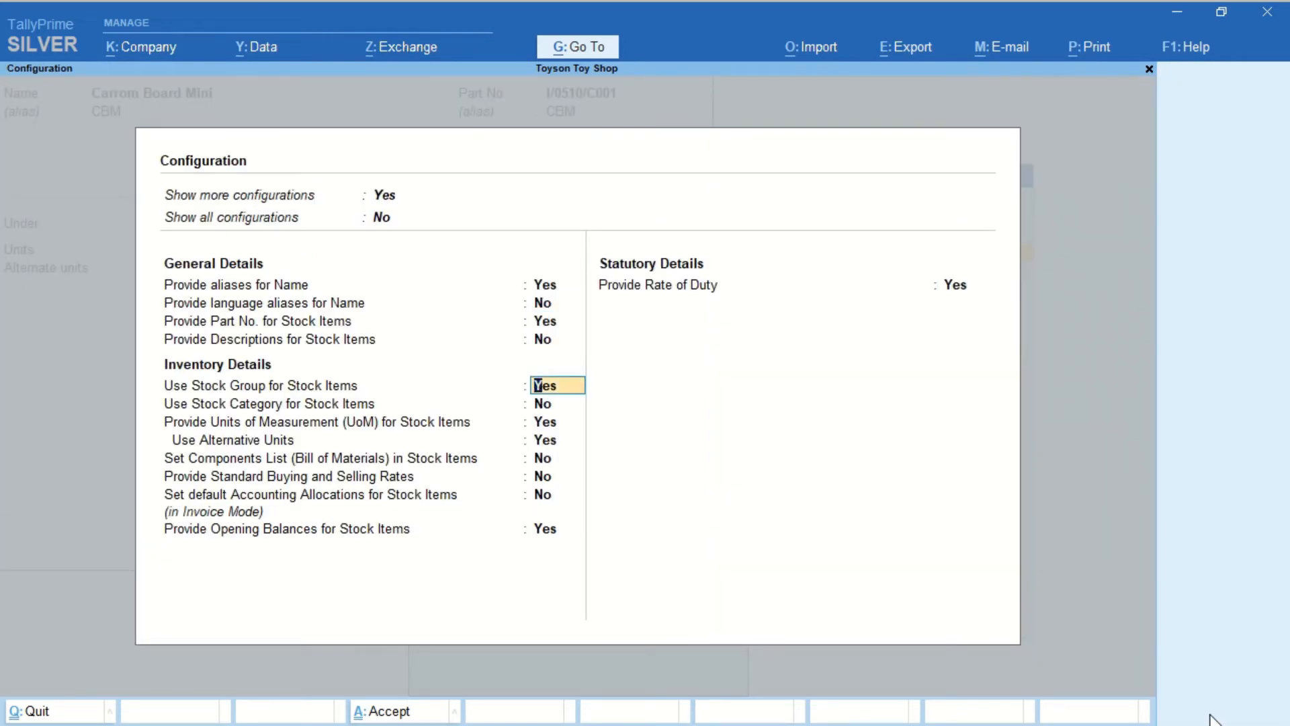
key("Return")
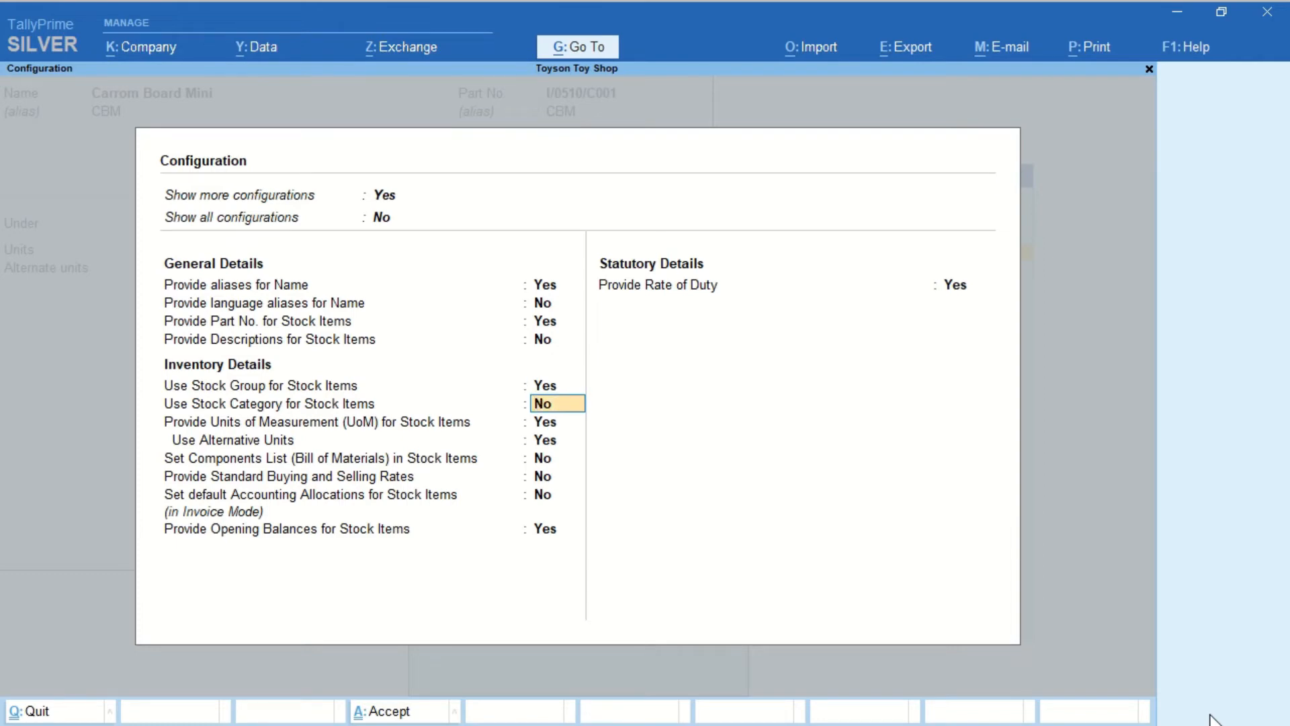
type("yES")
key("ctrl+a")
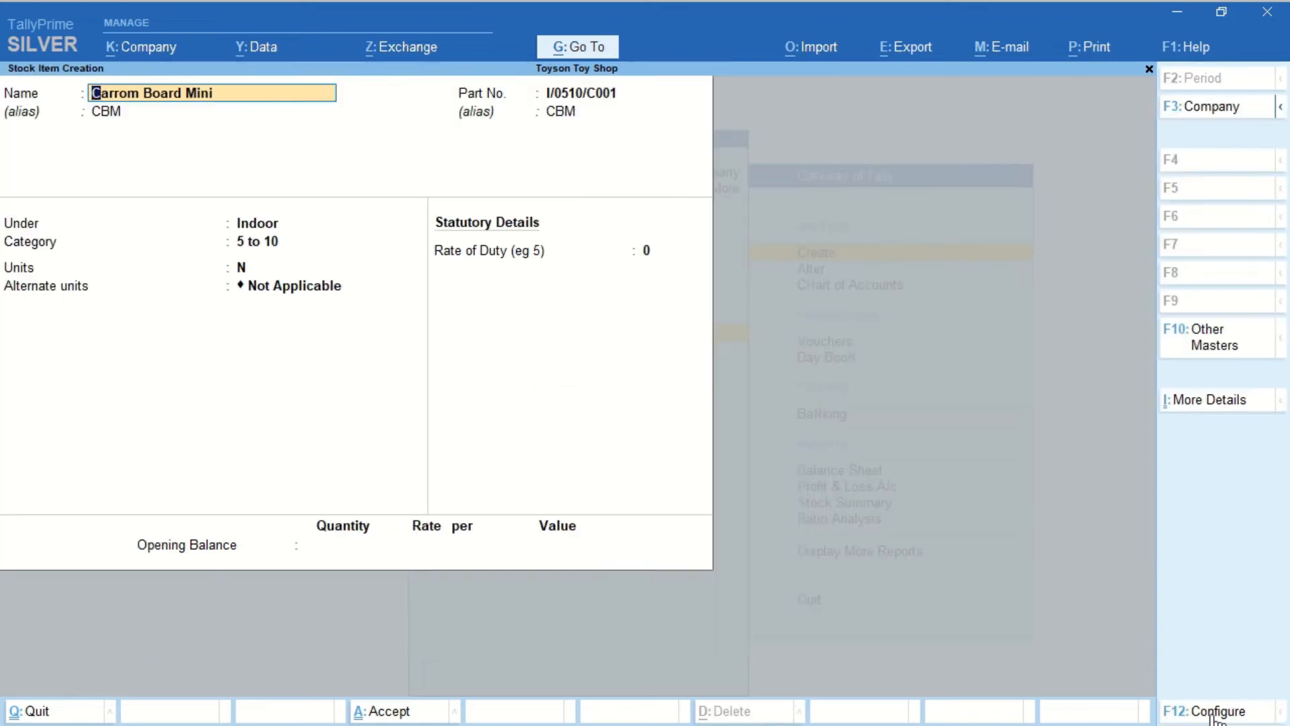
Configure stock item creation by setting Use Alternative Units to No, and save the configuration
key("Return")
key("Return")
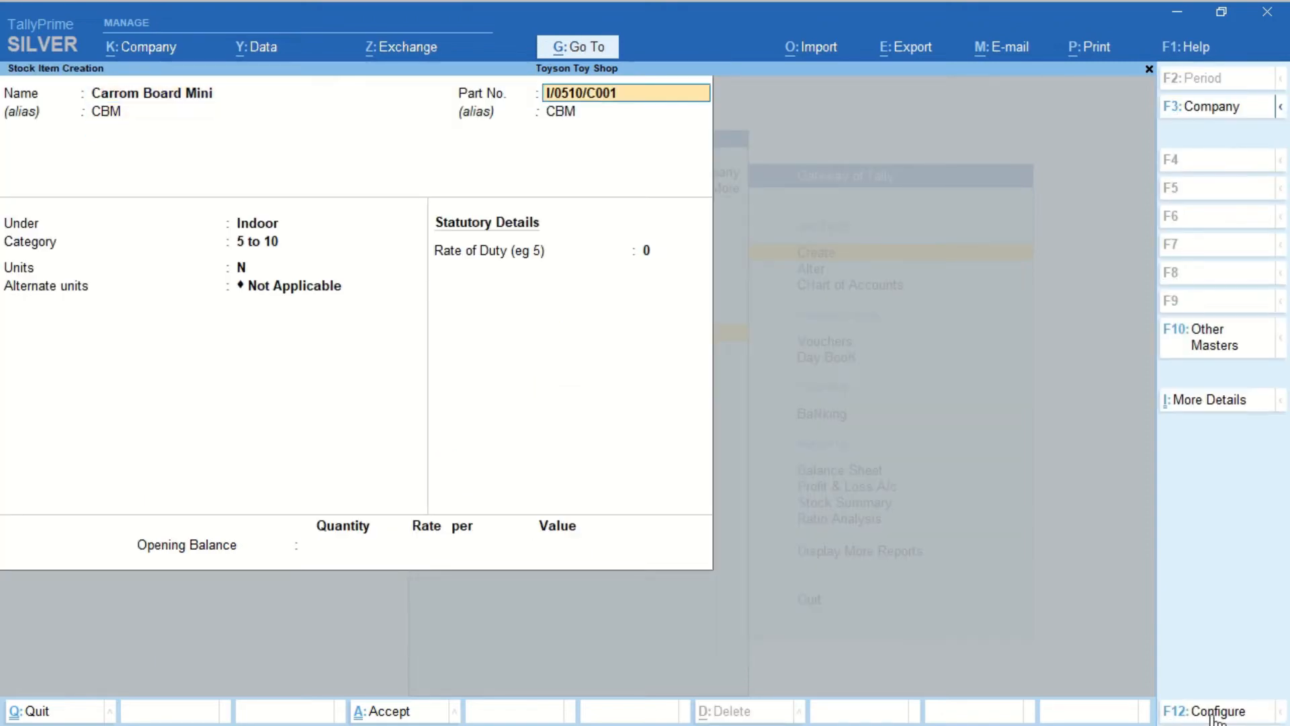
key("Return")
key("Return")
key("Return")
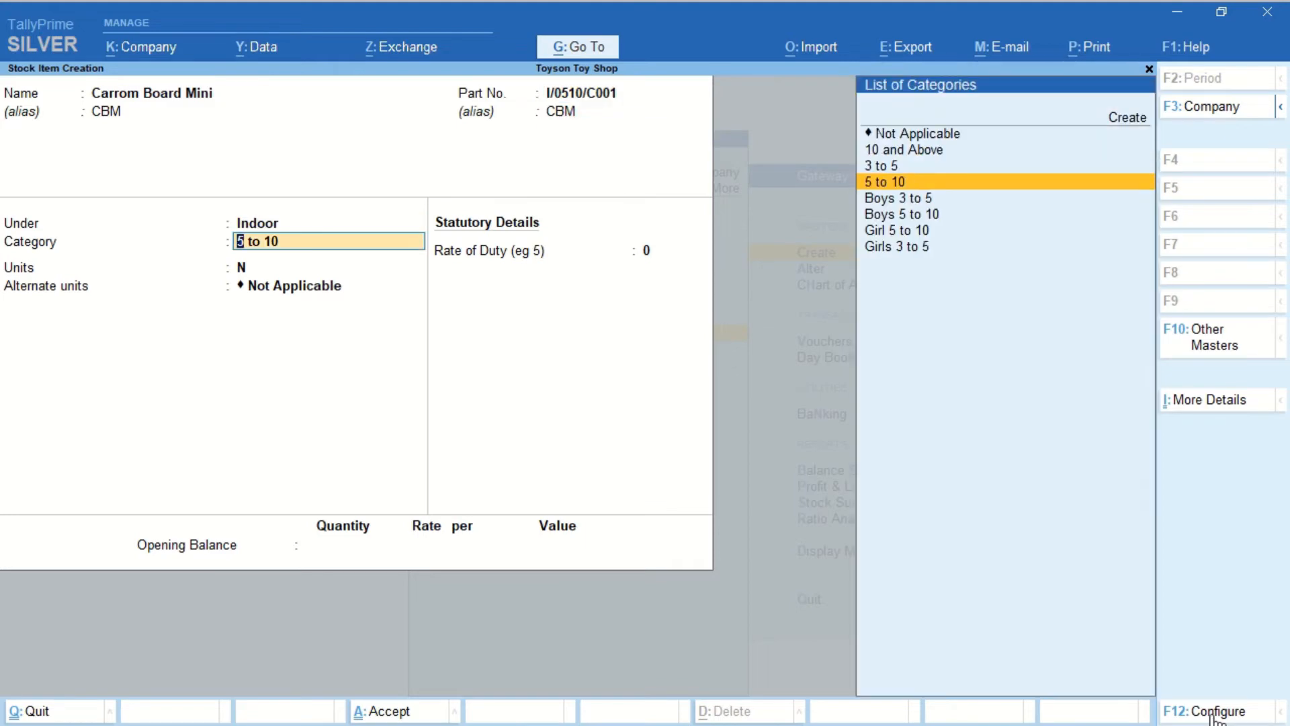
key("Return")
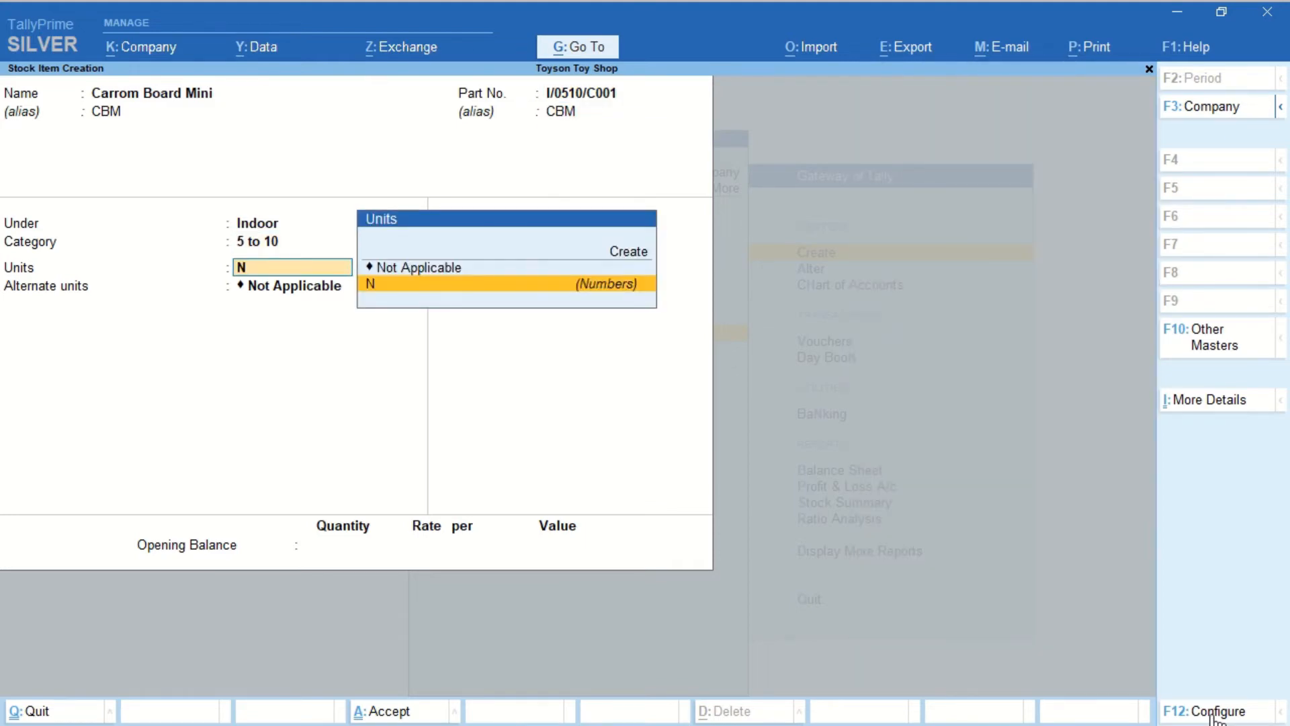
left_click(1214, 714)
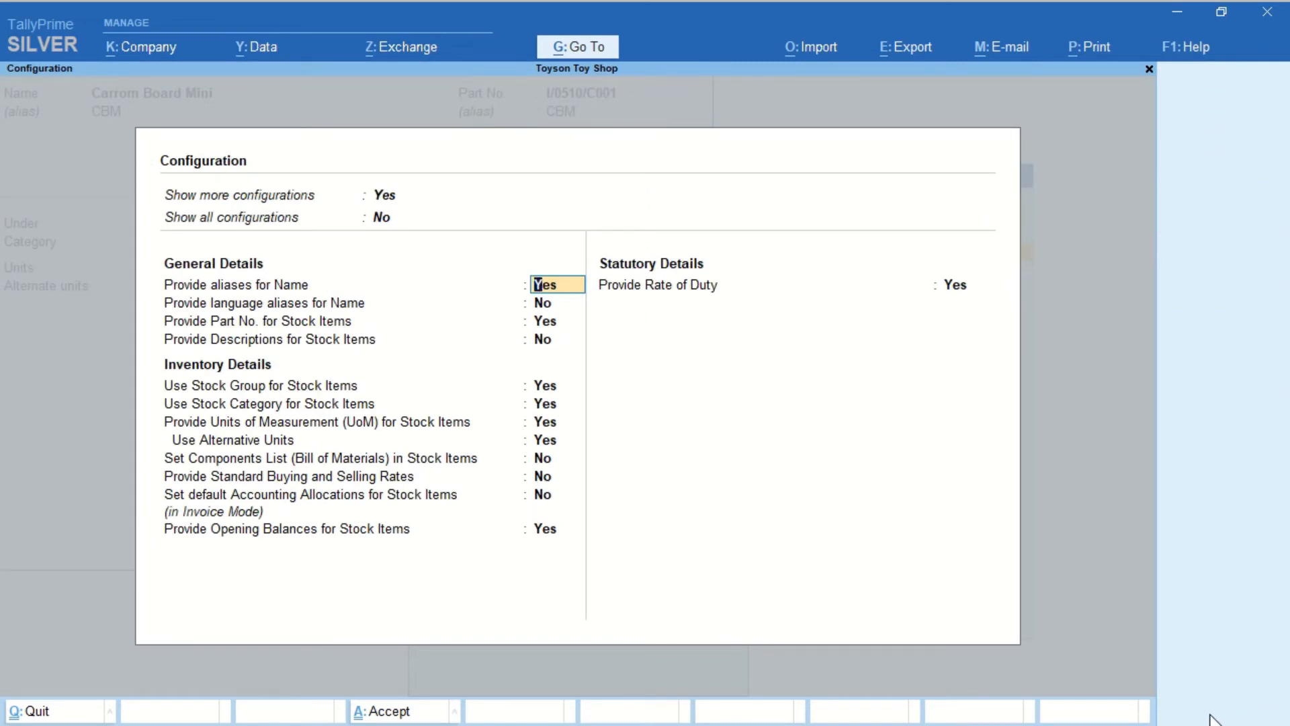
key("Return")
key("Return")
key("Return")
key("Return")
key("Return")
key("Return")
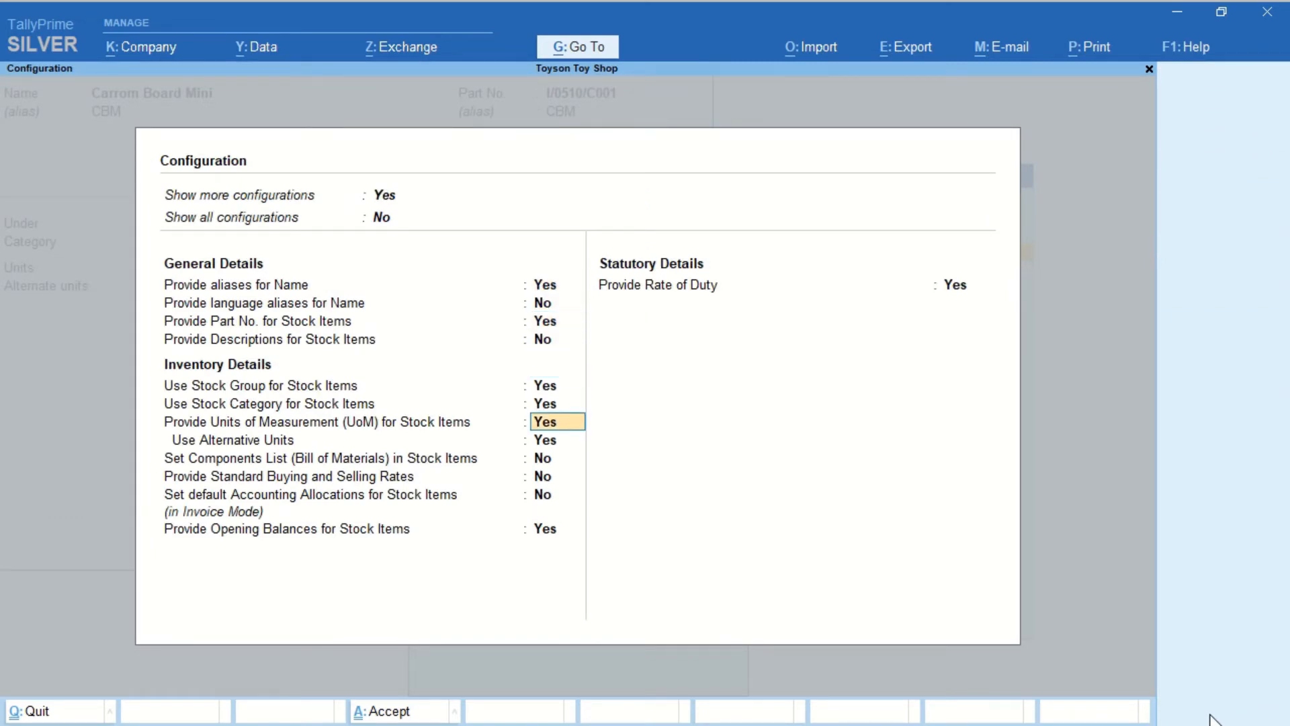
key("Return")
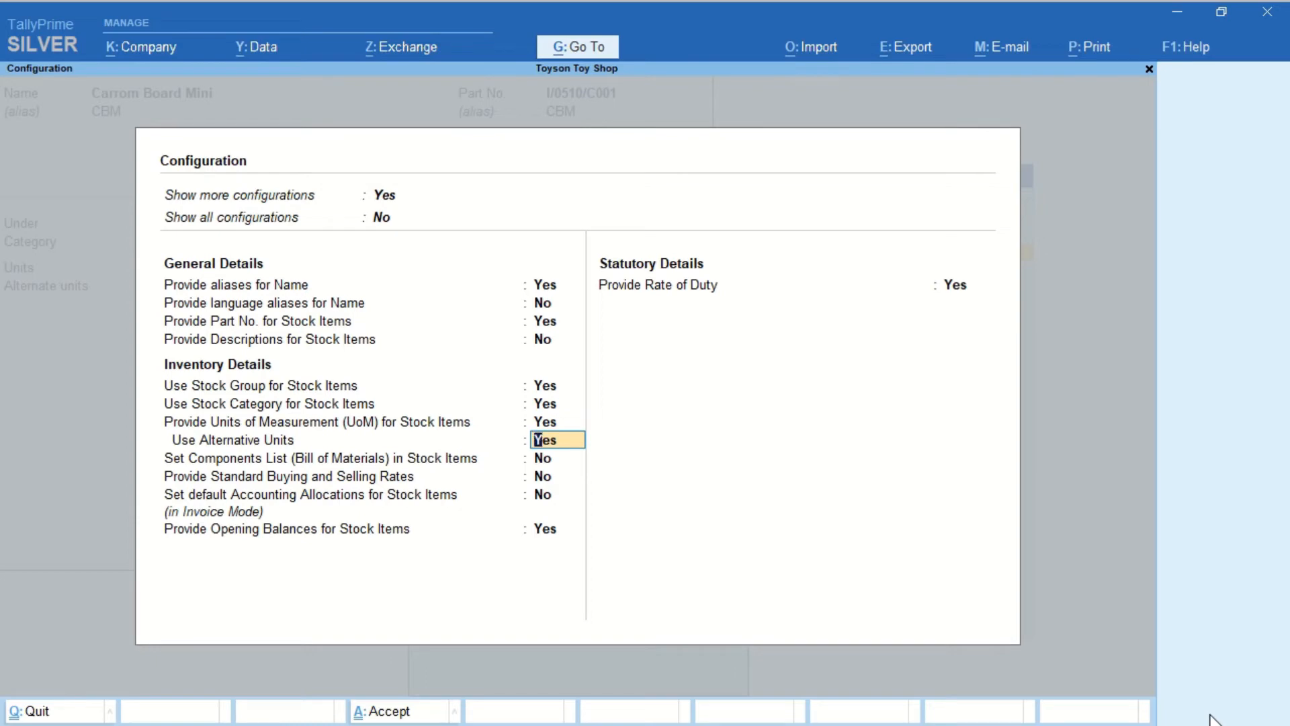
type("n")
key("ctrl+a")
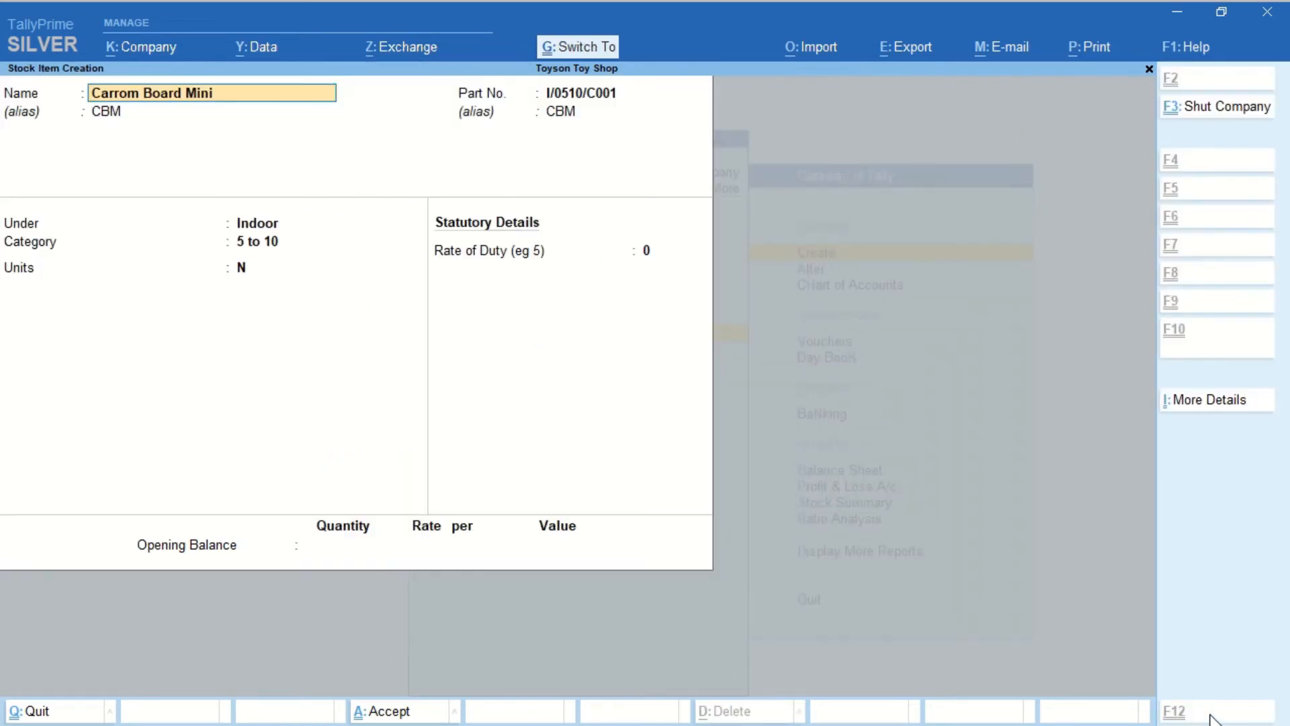
Try to save the Carrom Board Mini item with group Indoor, category 5 to 10 and unit N
key("Return")
key("Return")
key("Return")
key("Return")
key("Return")
key("Return")
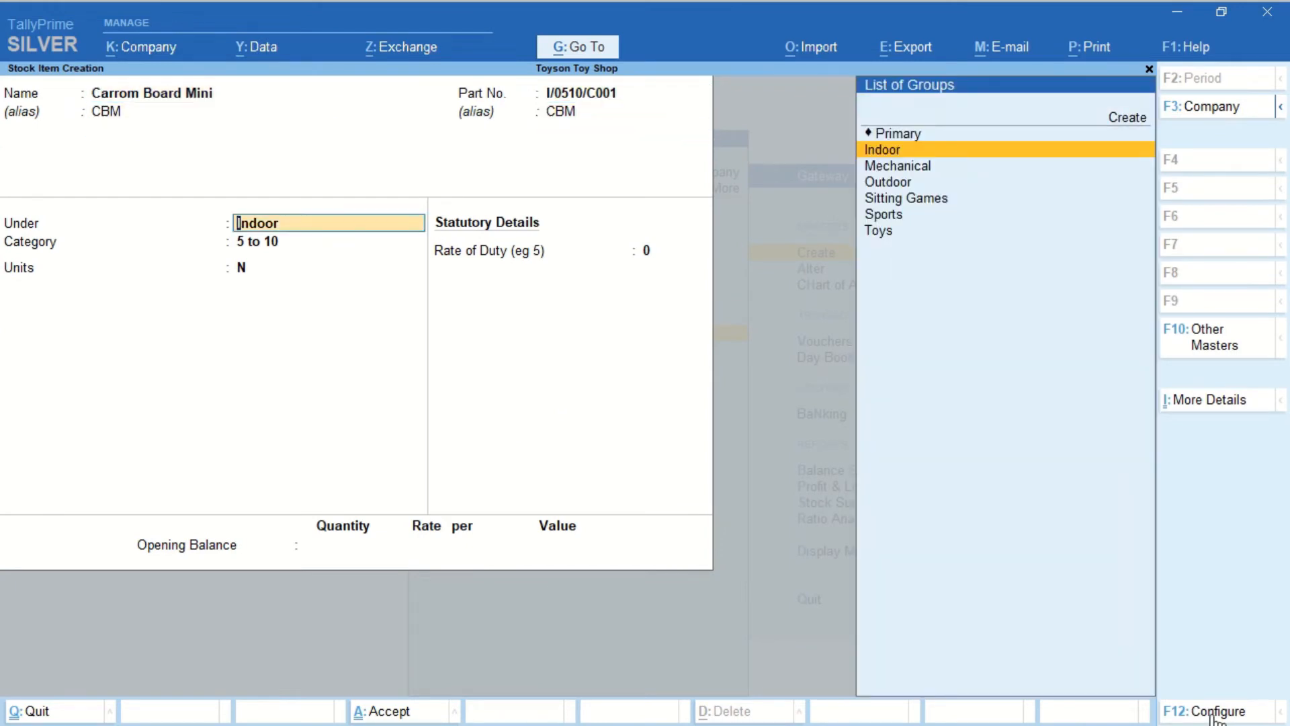
key("Return")
key("Return")
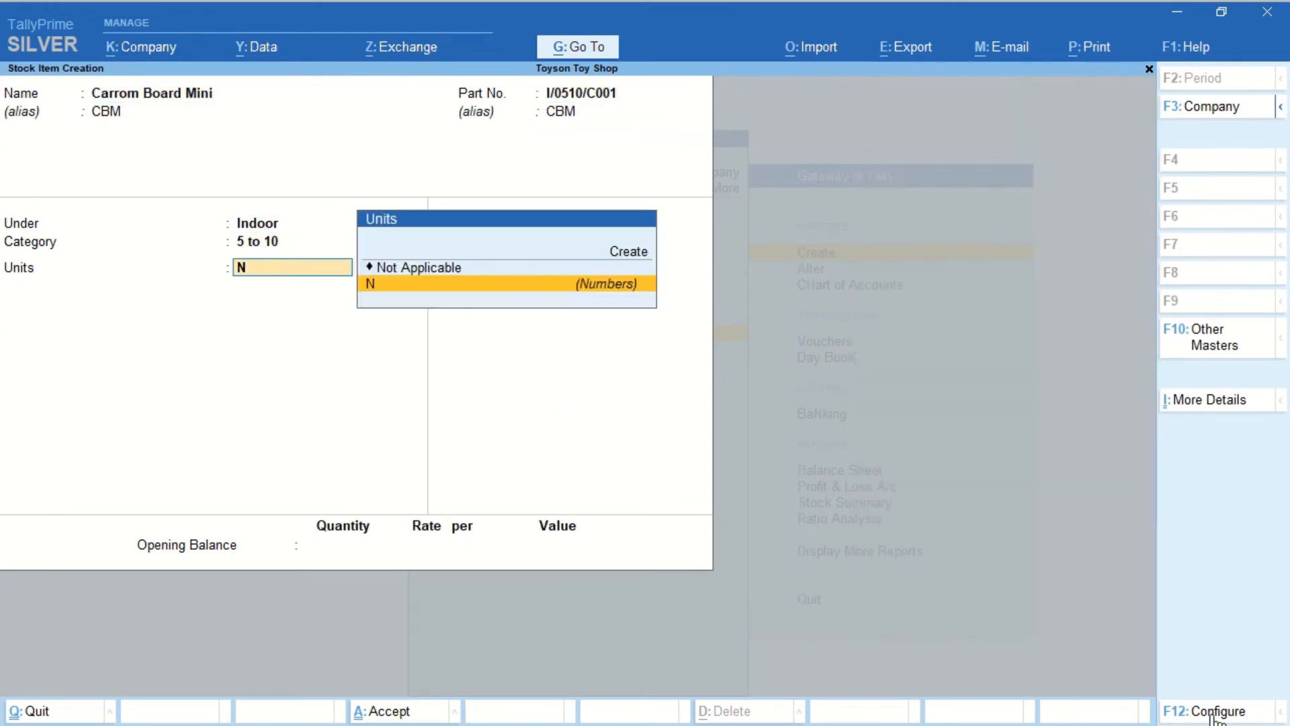
key("Return")
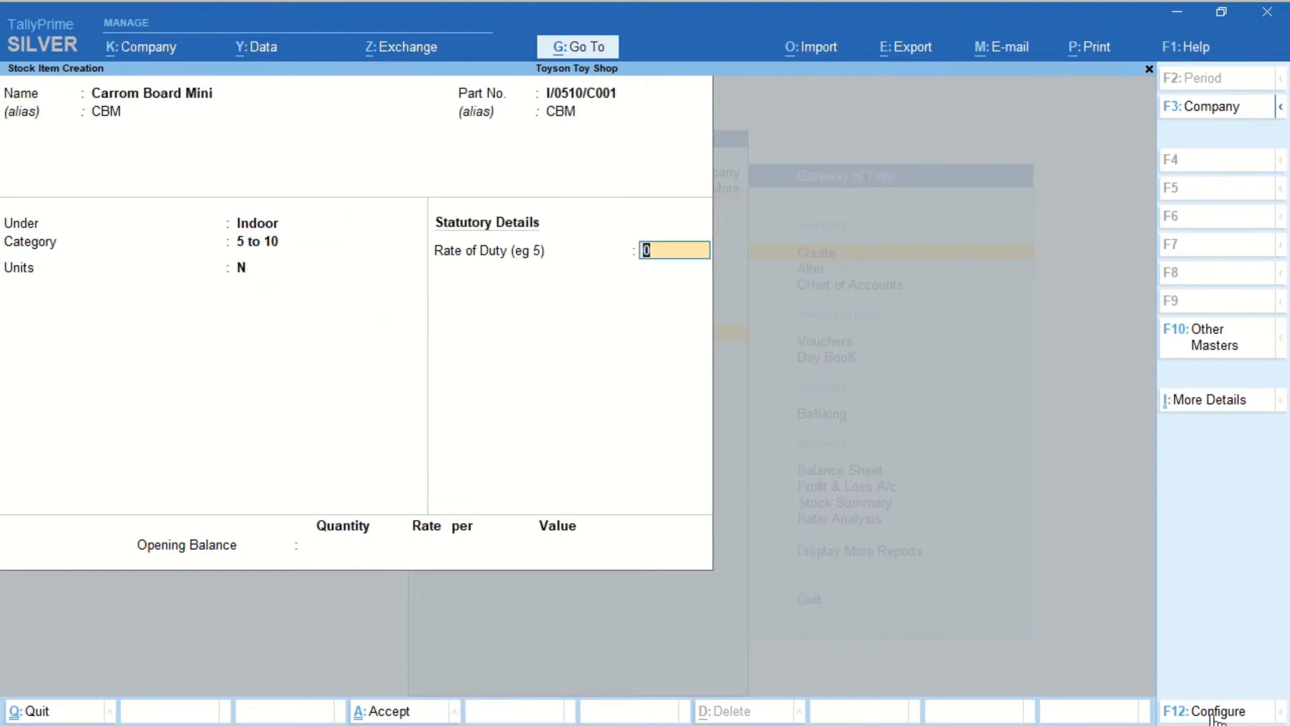
key("Return")
key("Return")
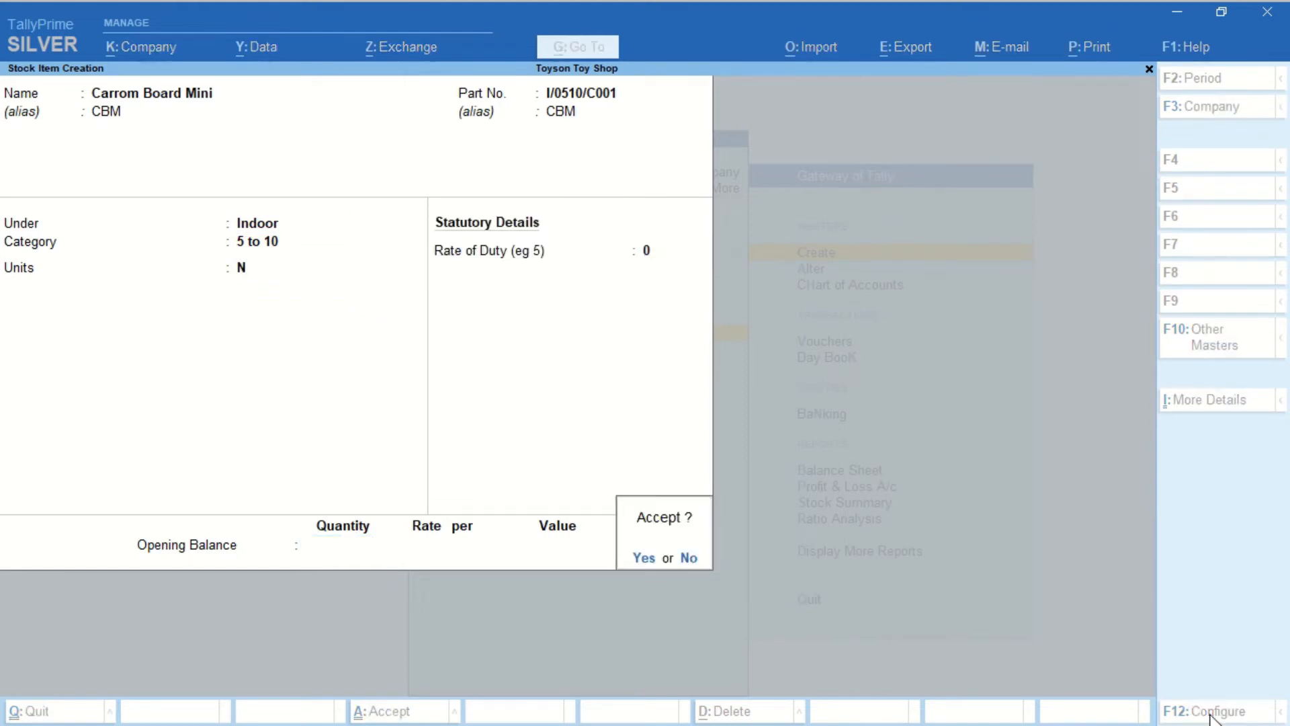
key("Return")
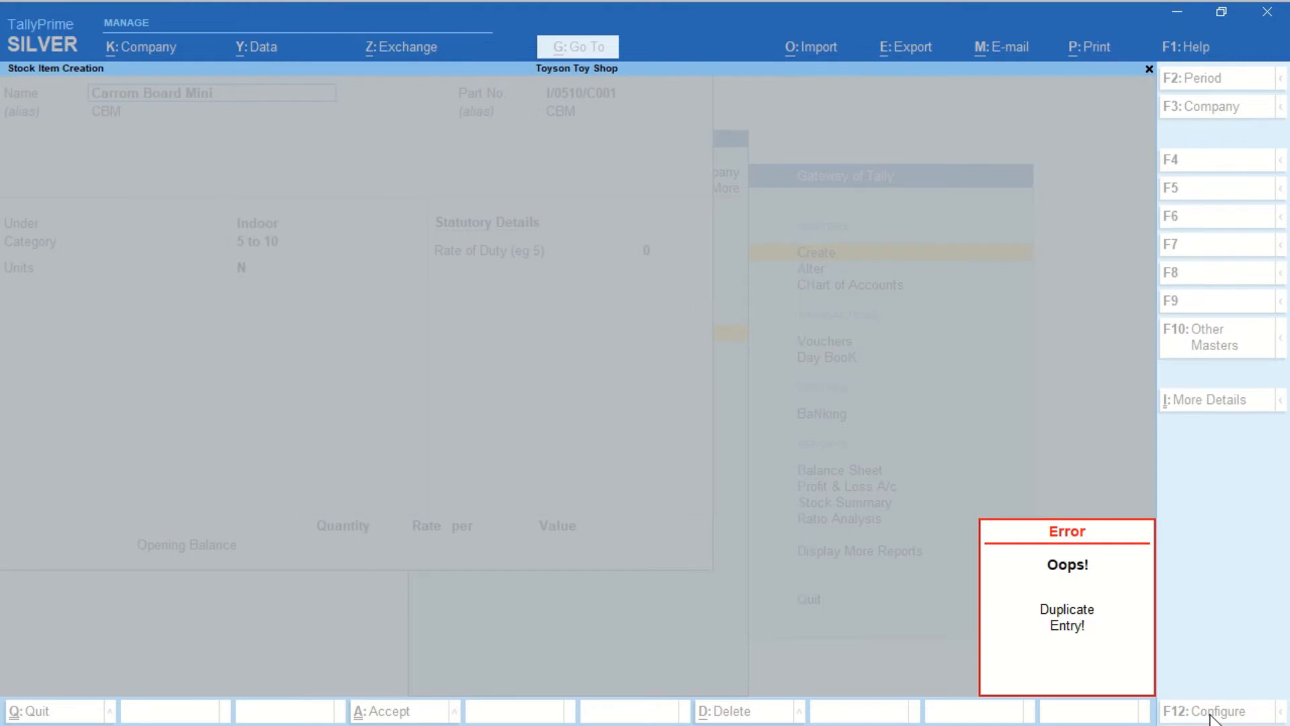
Change the part number's alias for Carrom Board Mini to C0001 and save the stock item
key("Return")
key("Return")
key("Return")
key("Return")
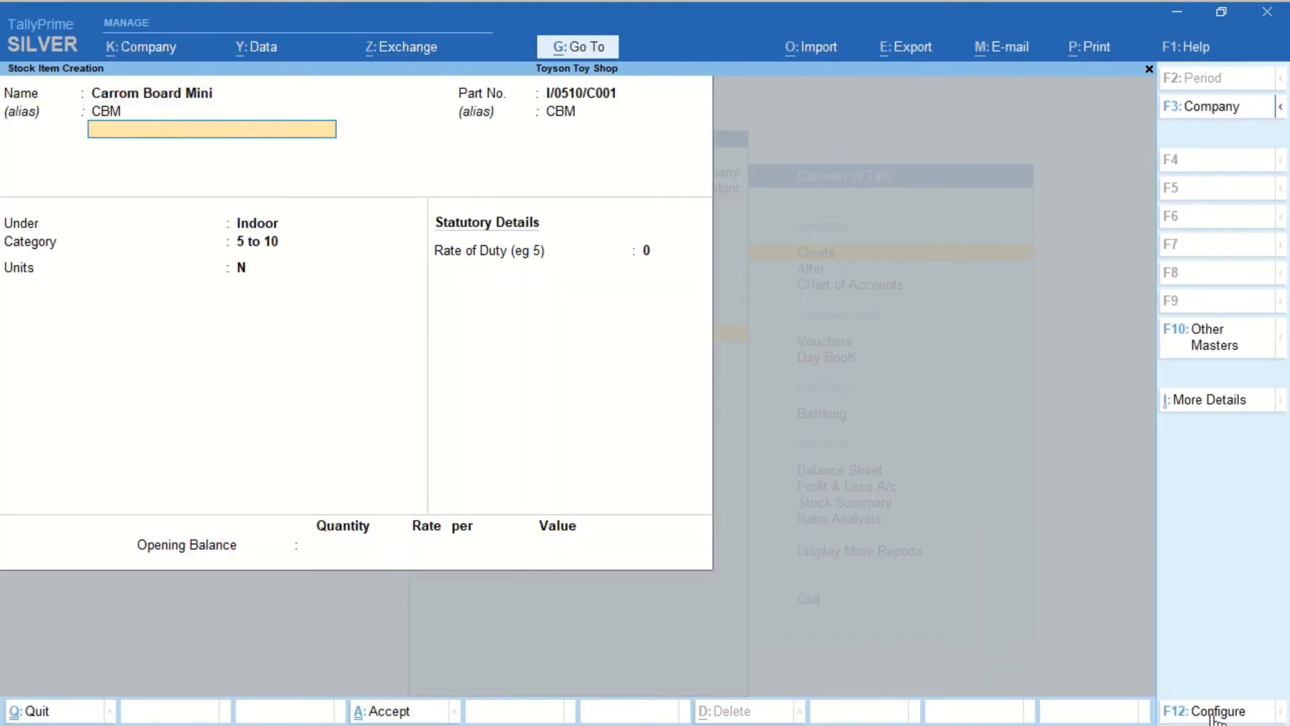
key("Return")
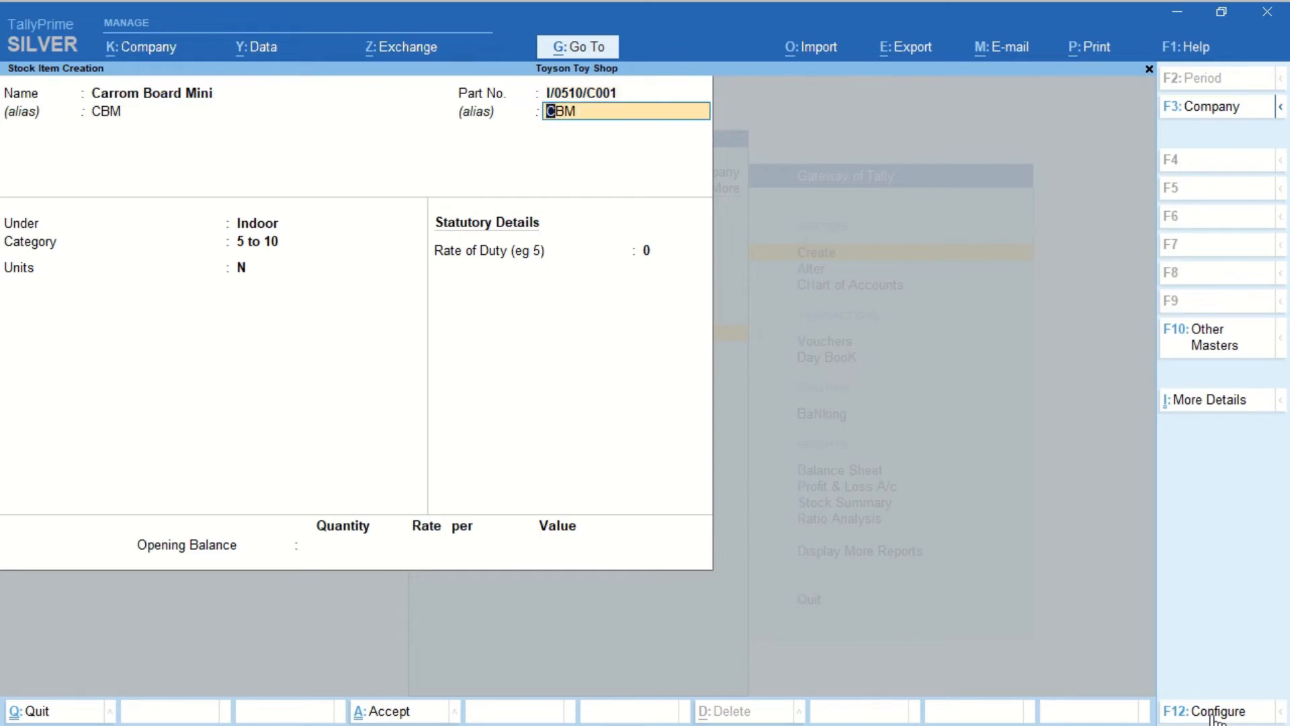
type("C0001")
key("Return")
key("Return")
key("Return")
key("Return")
key("Return")
key("Return")
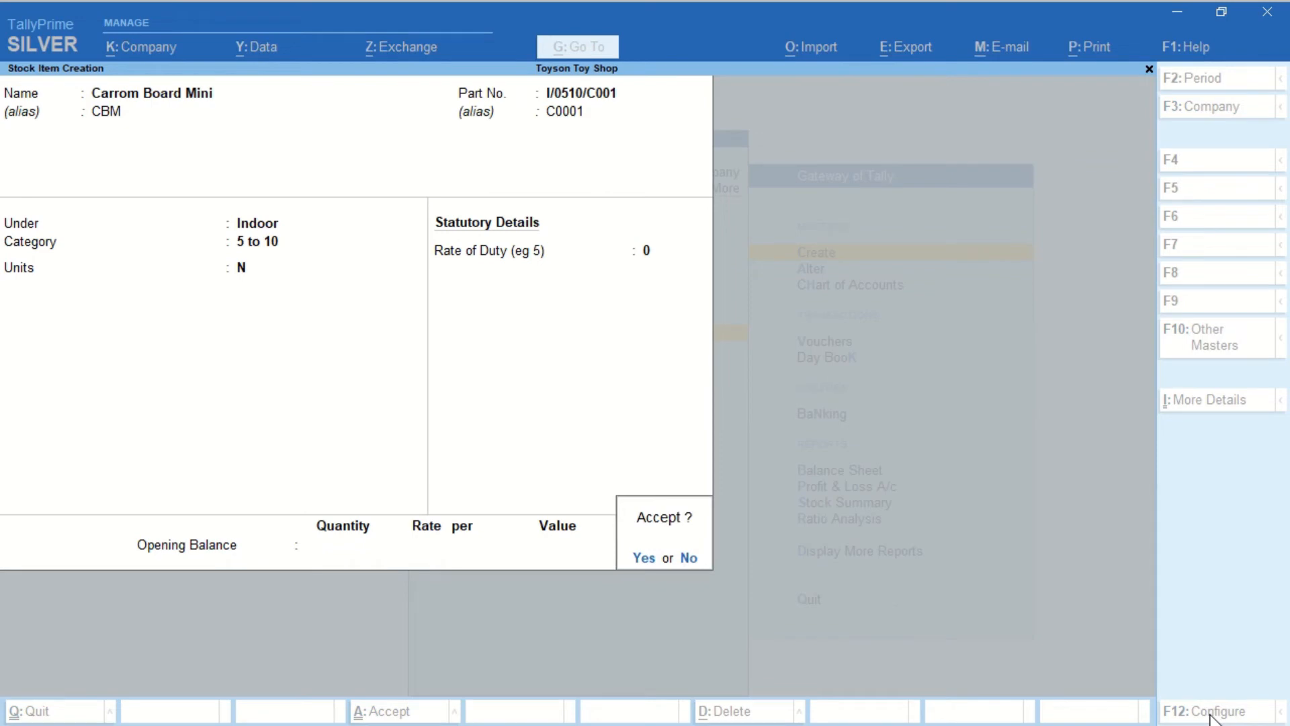
key("Return")
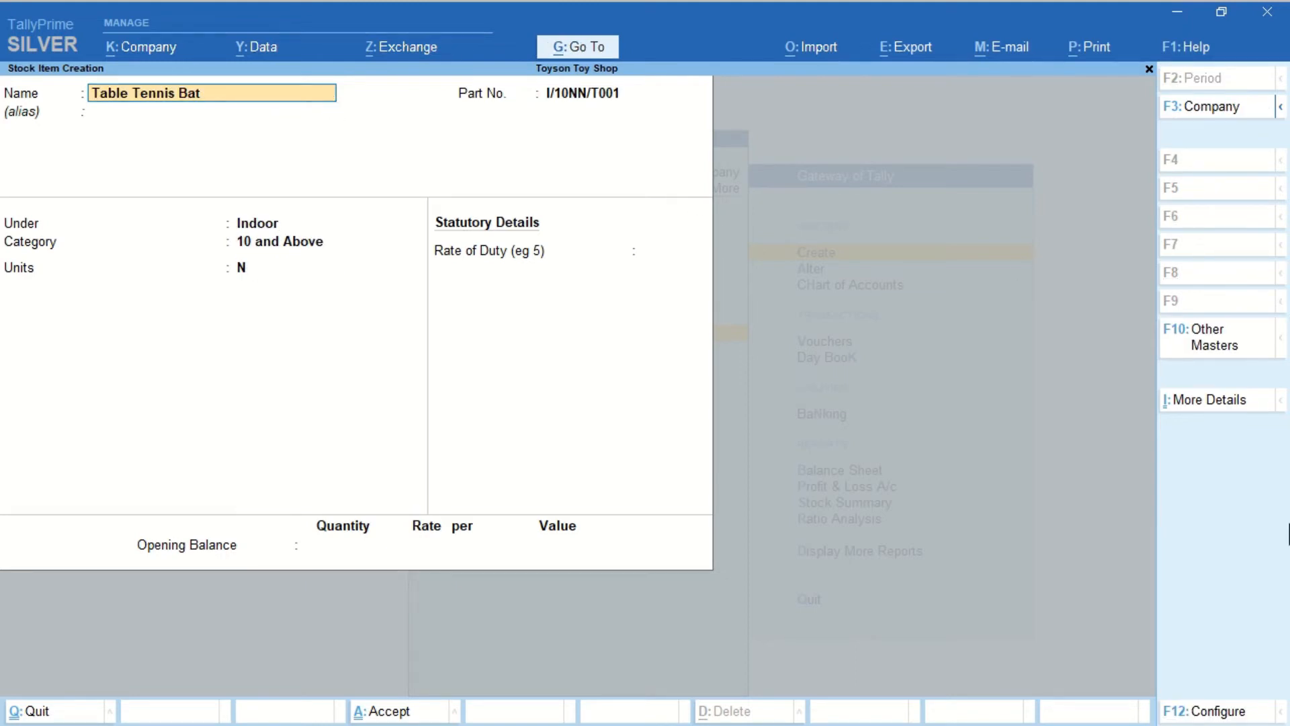
Create the stock item Table Tennis Bat with part number I/10NN/T001, no alias, group Indoor, category 10 and Above, and unit N
key("Return")
key("Return")
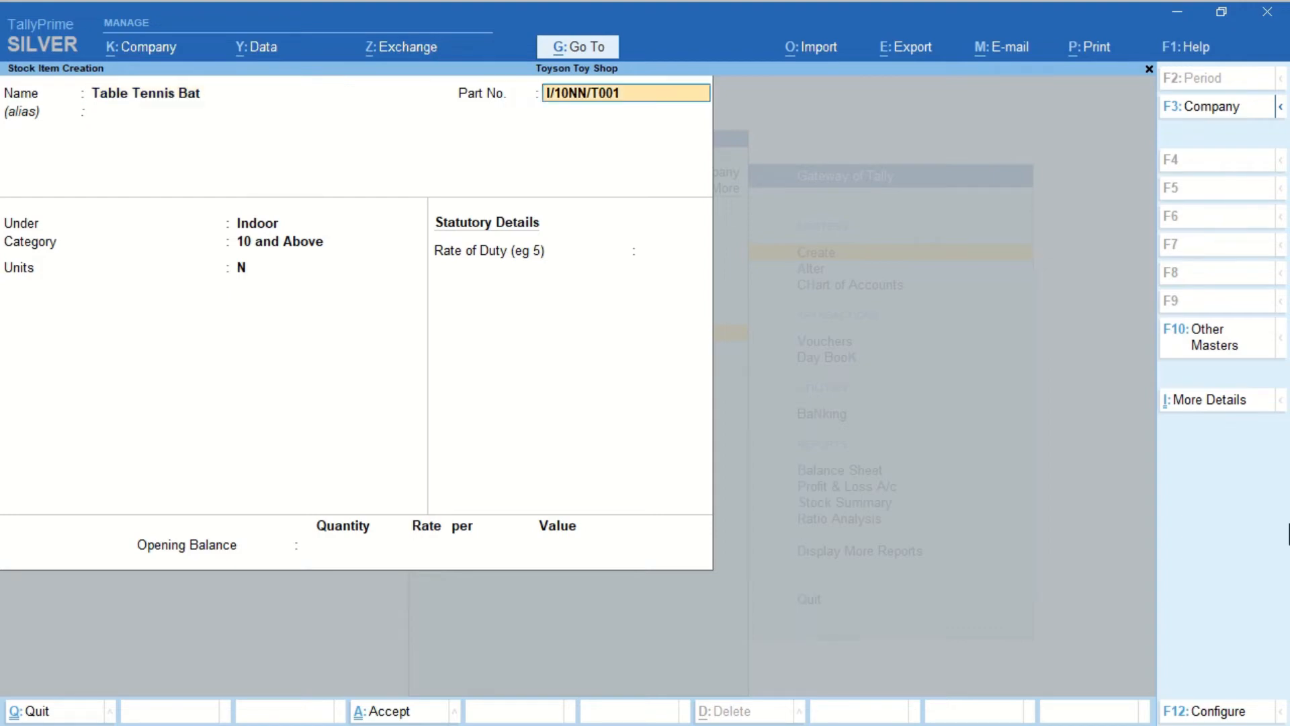
key("Return")
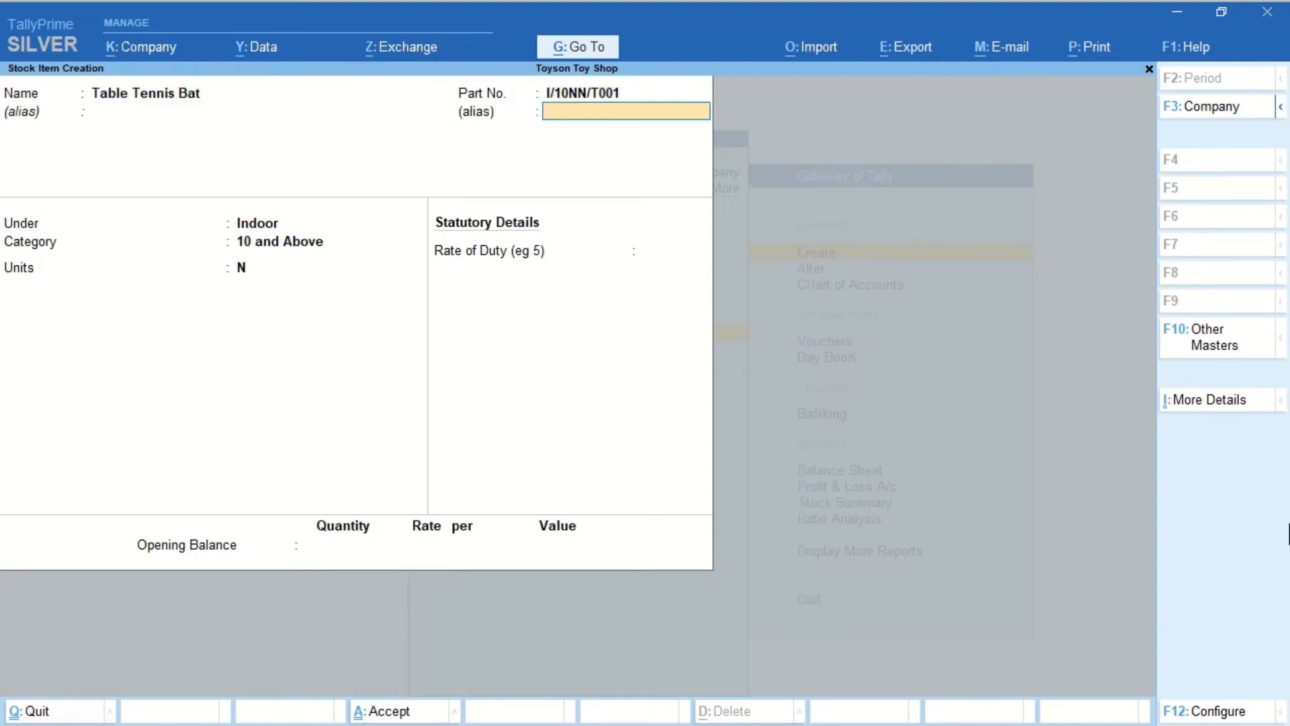
key("Return")
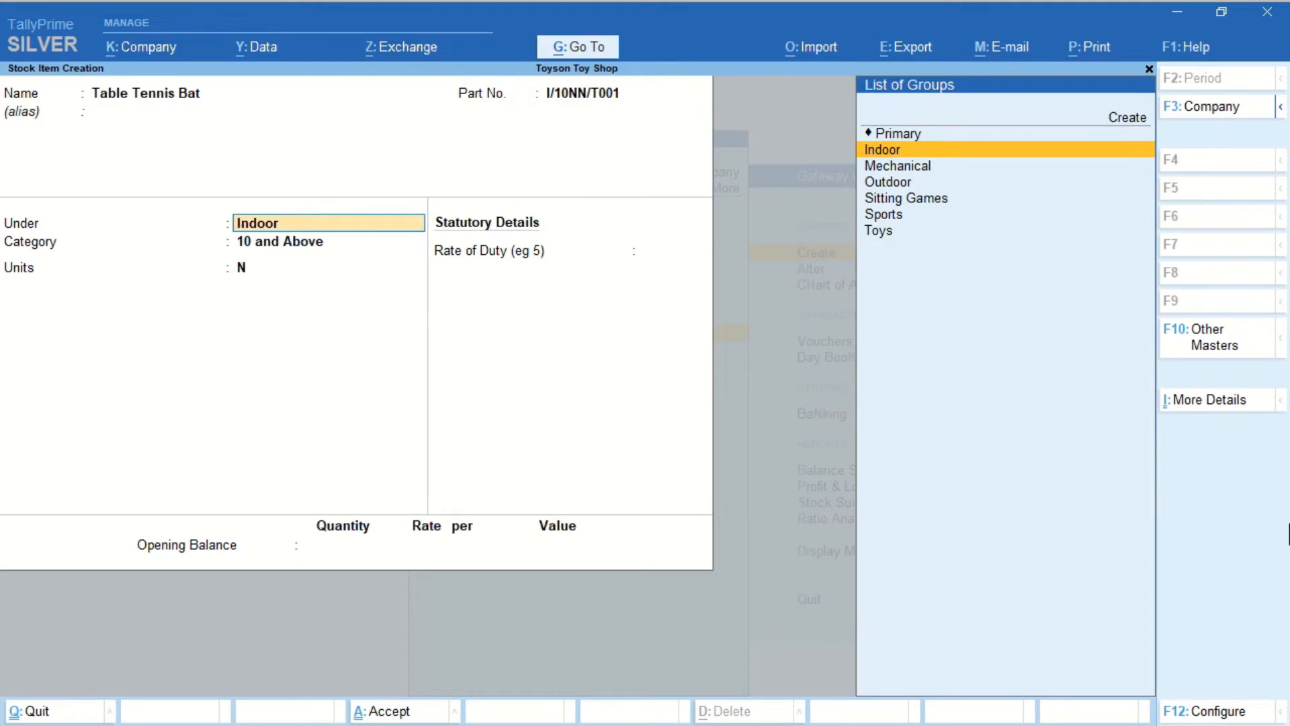
key("Return")
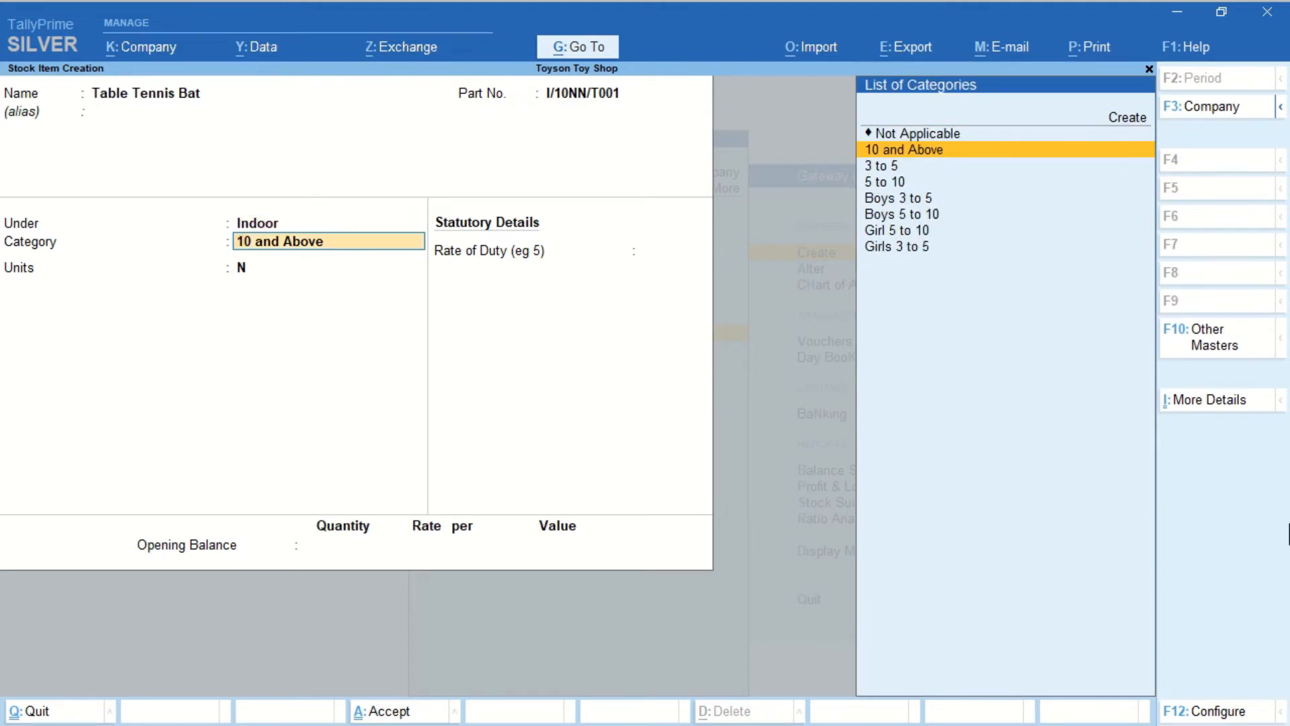
key("Return")
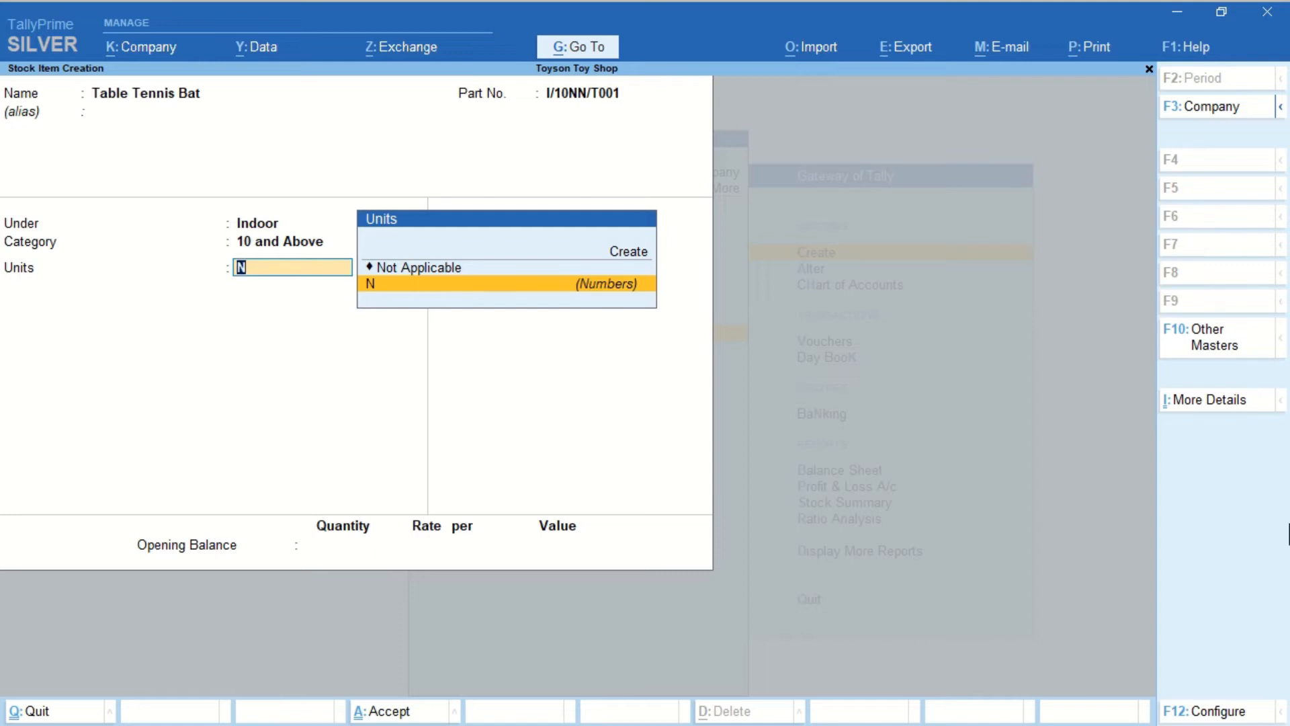
key("Return")
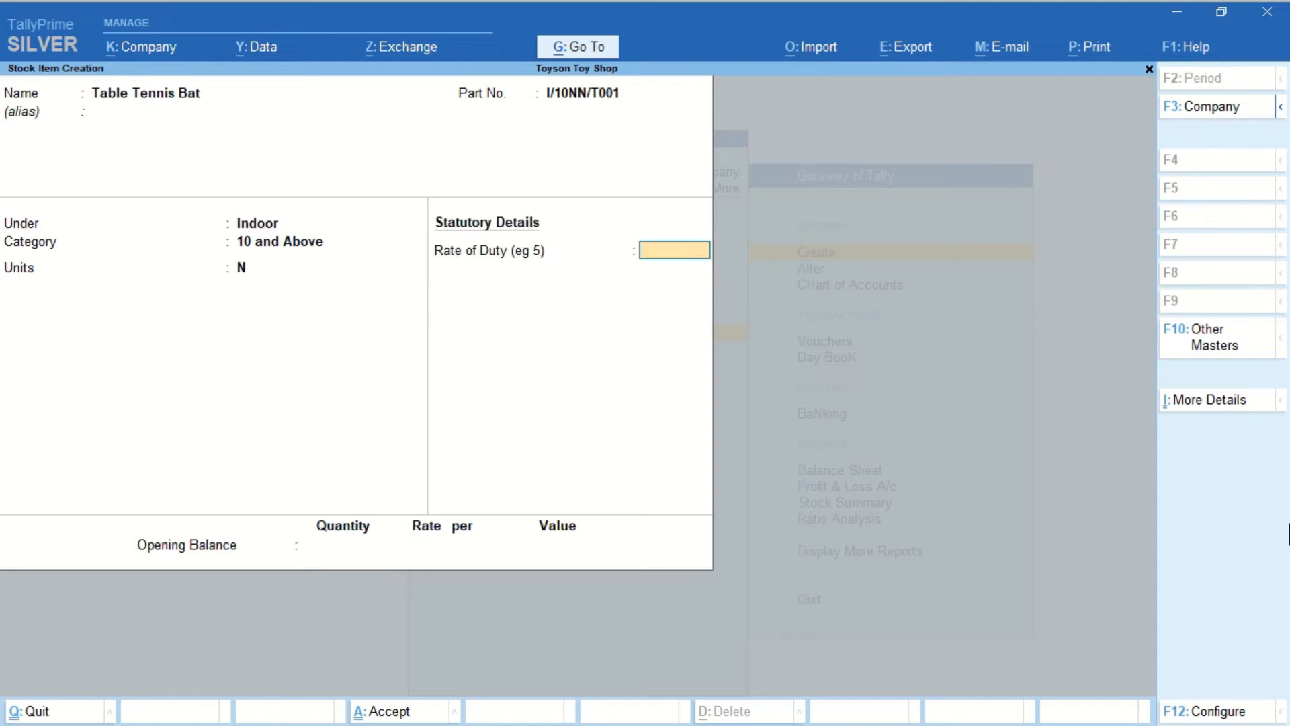
key("Return")
key("Return")
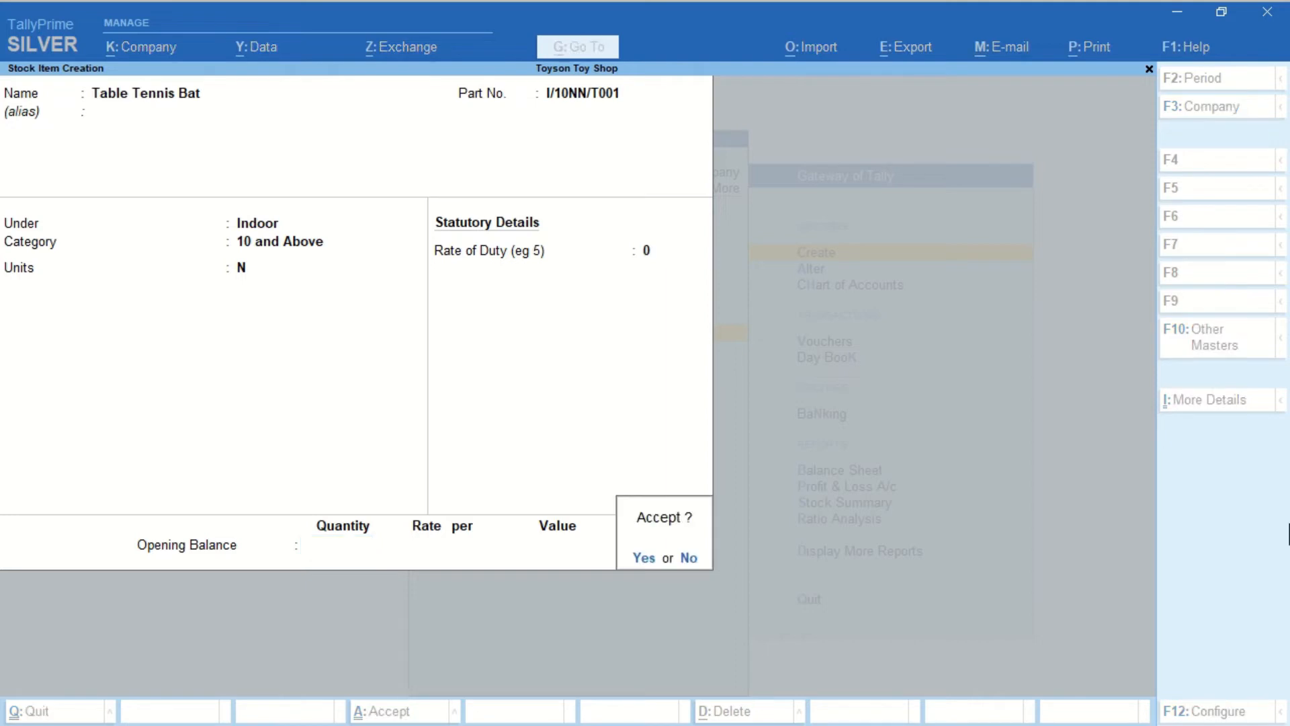
key("Return")
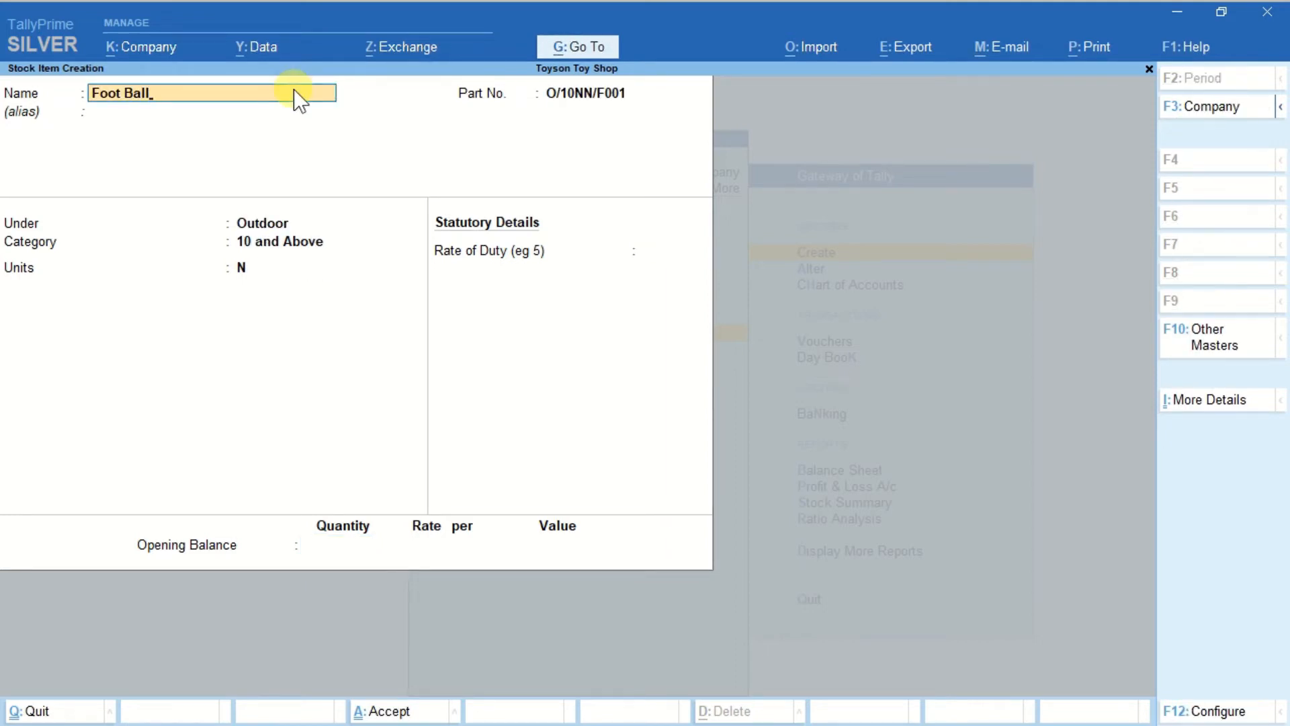
Create the stock item Foot Ball with part number O/10NN/F001, no alias, group Outdoor, category 10 and Above, and unit N
key("Return")
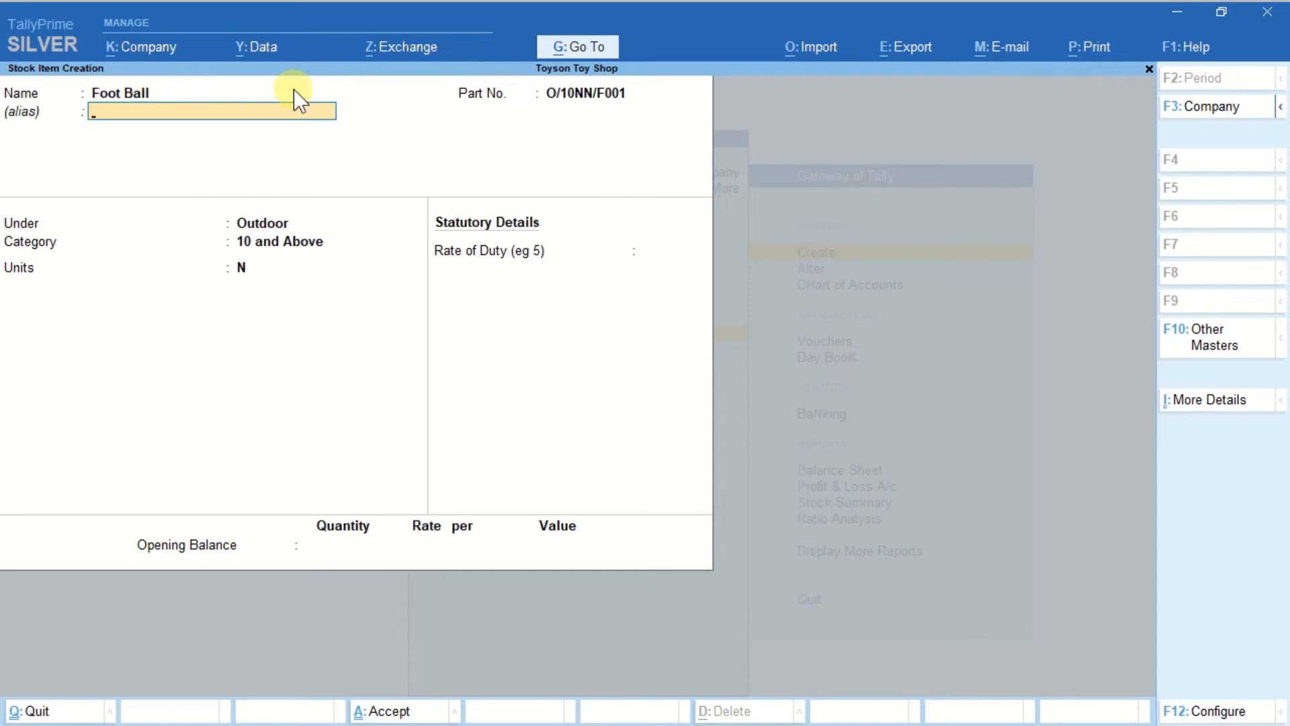
key("Return")
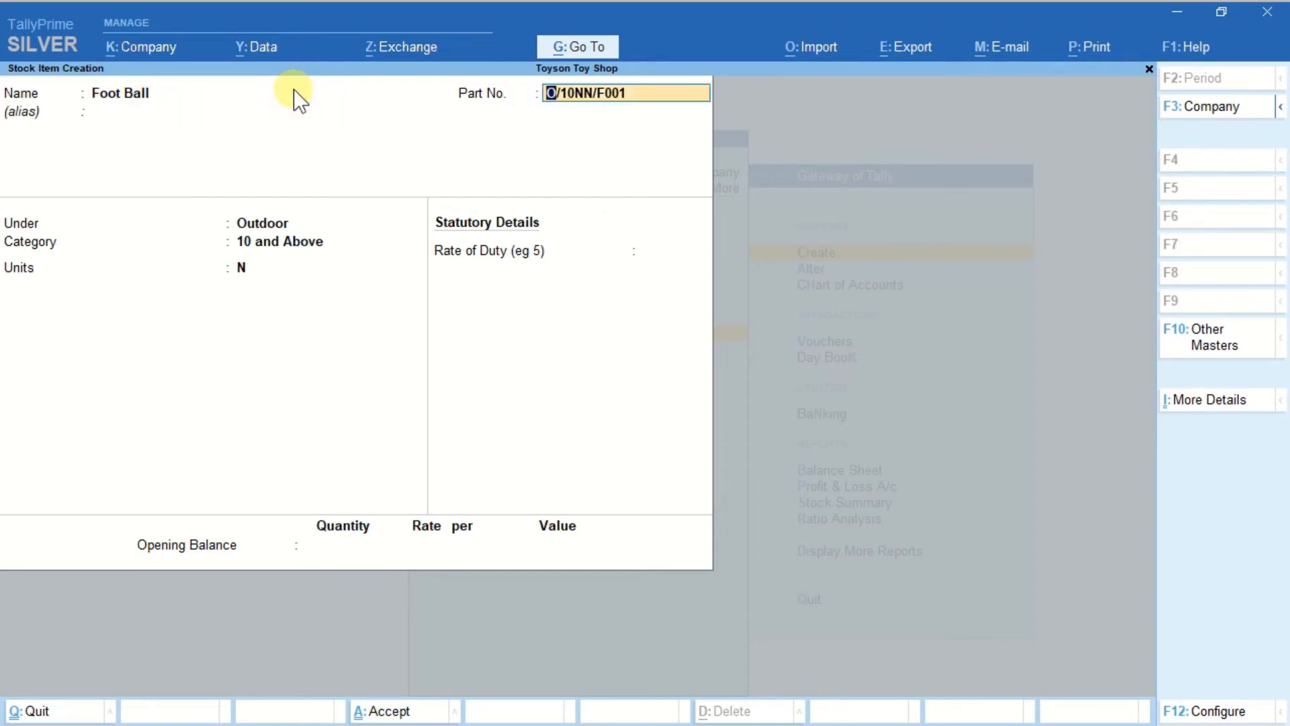
key("Return")
key("Return")
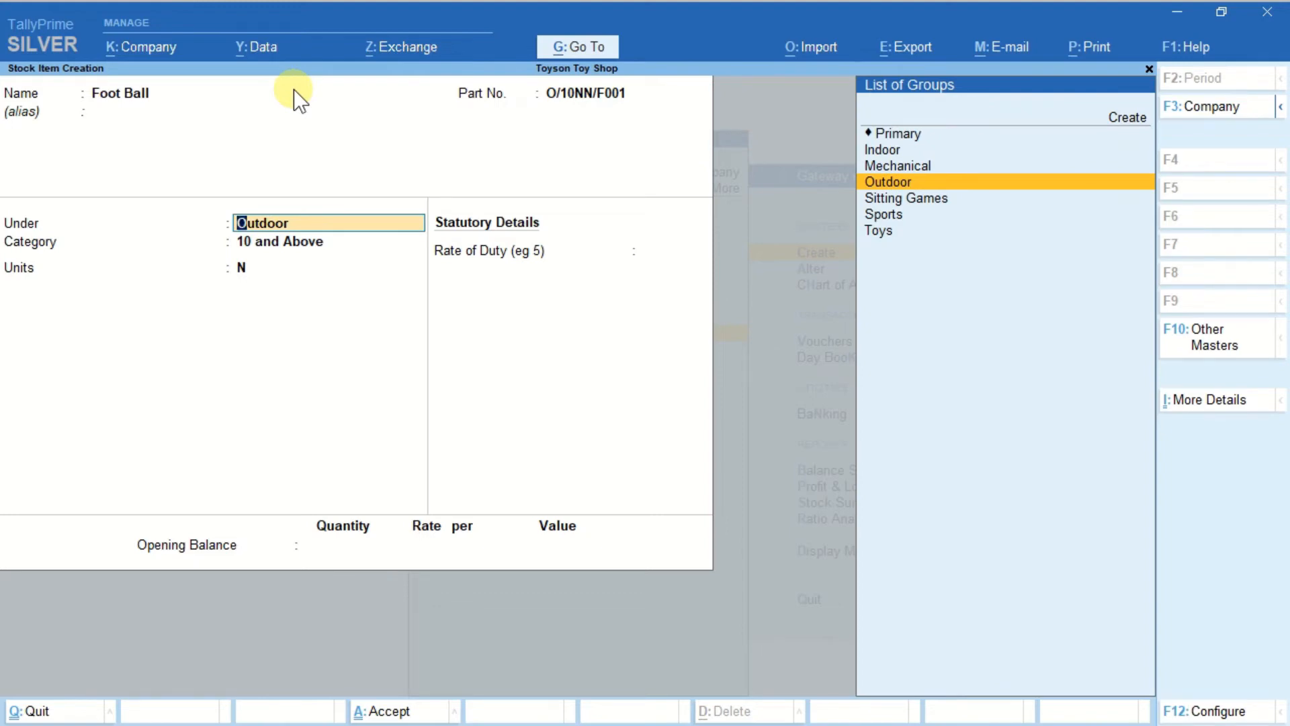
key("Return")
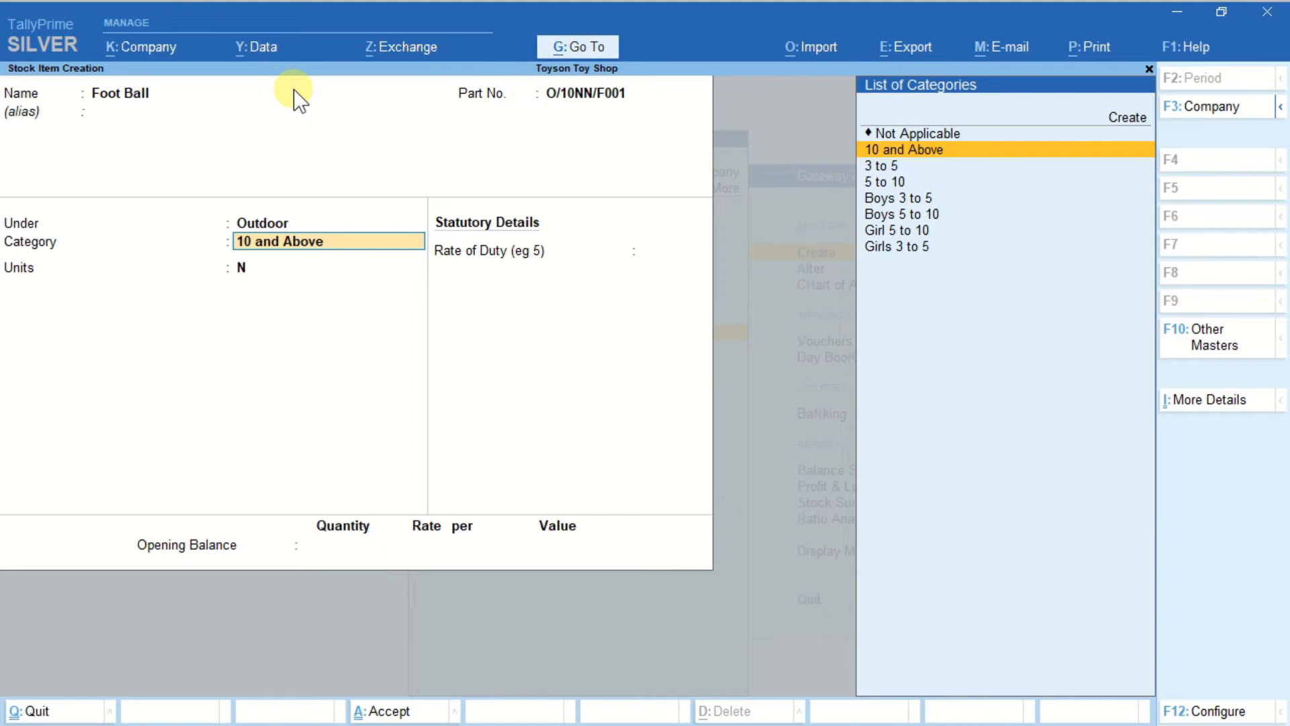
key("Return")
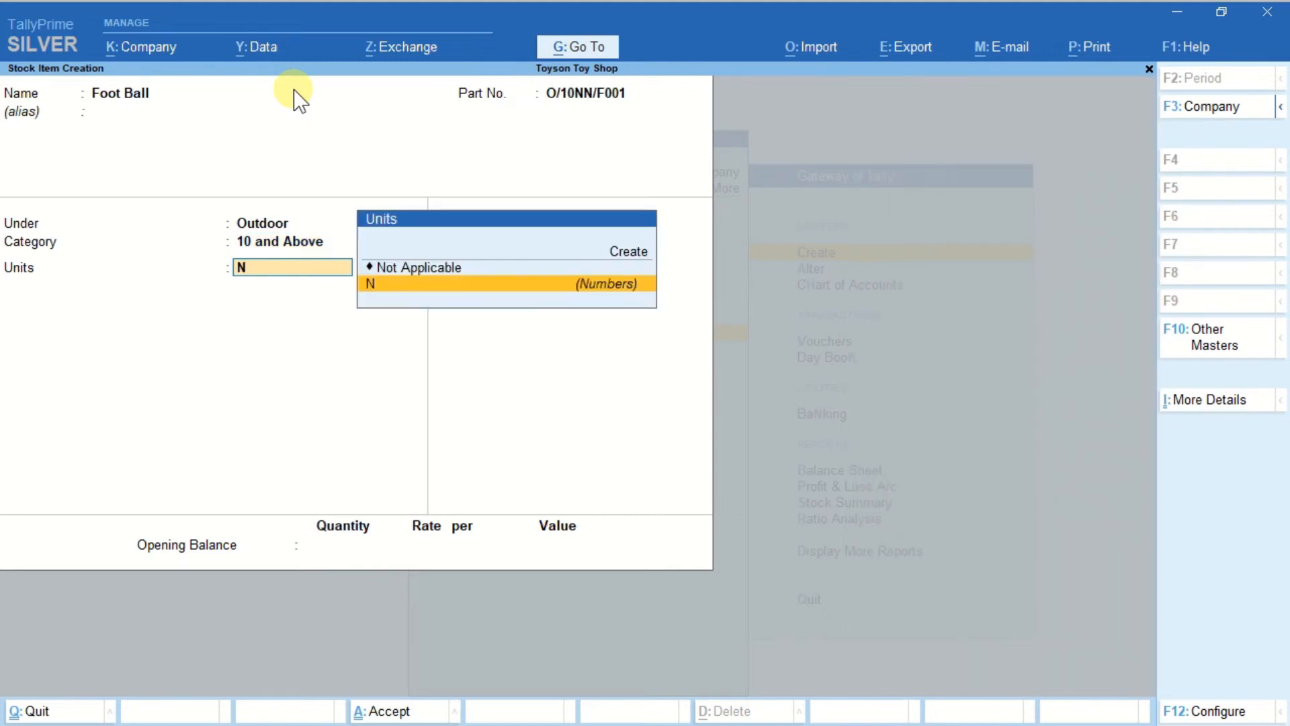
key("Return")
key("Return")
key("Return")
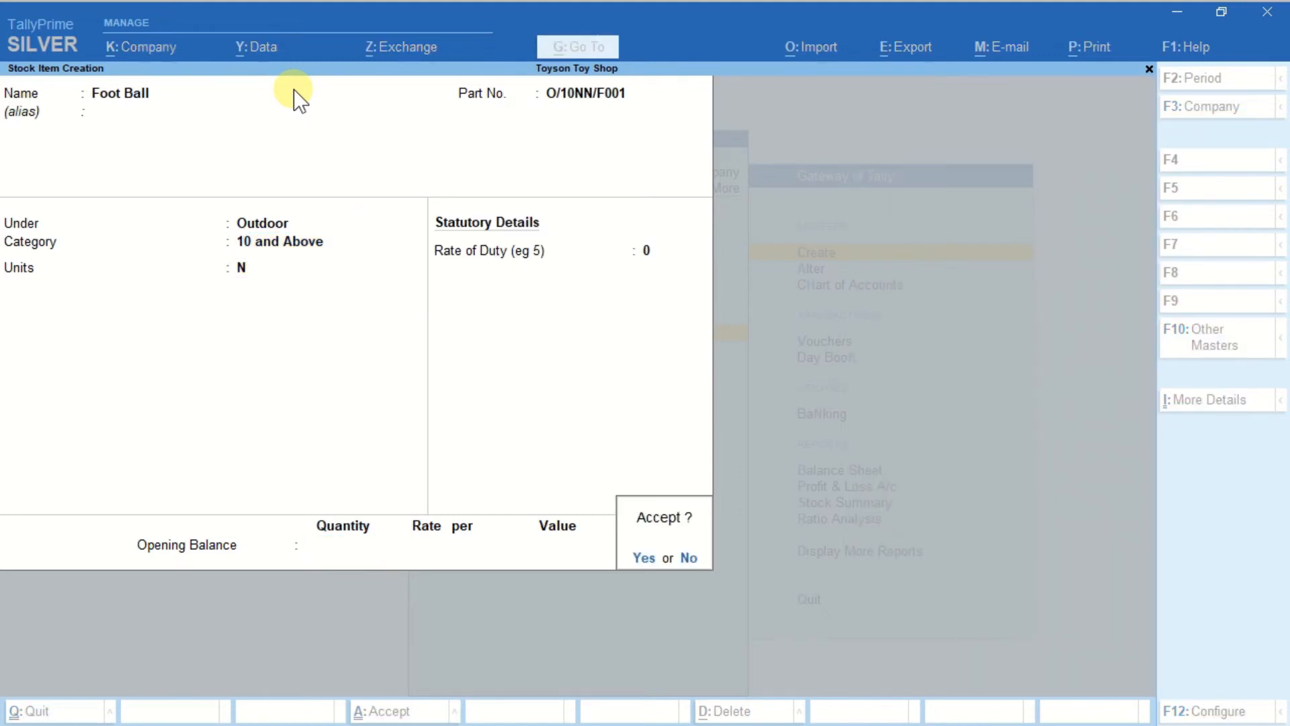
key("Return")
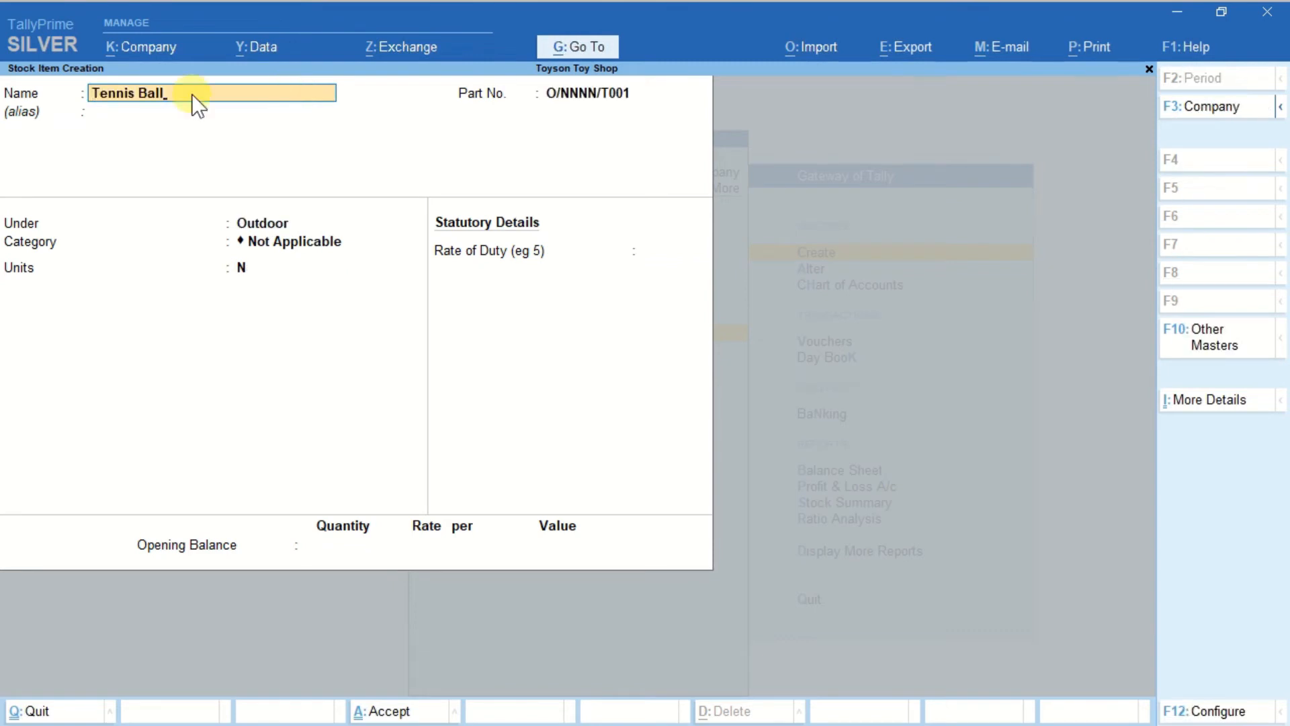
Create the stock item Tennis Ball with part number O/NNNN/T001, no alias, group Outdoor, category Not Applicable, and unit N
key("Return")
key("Return")
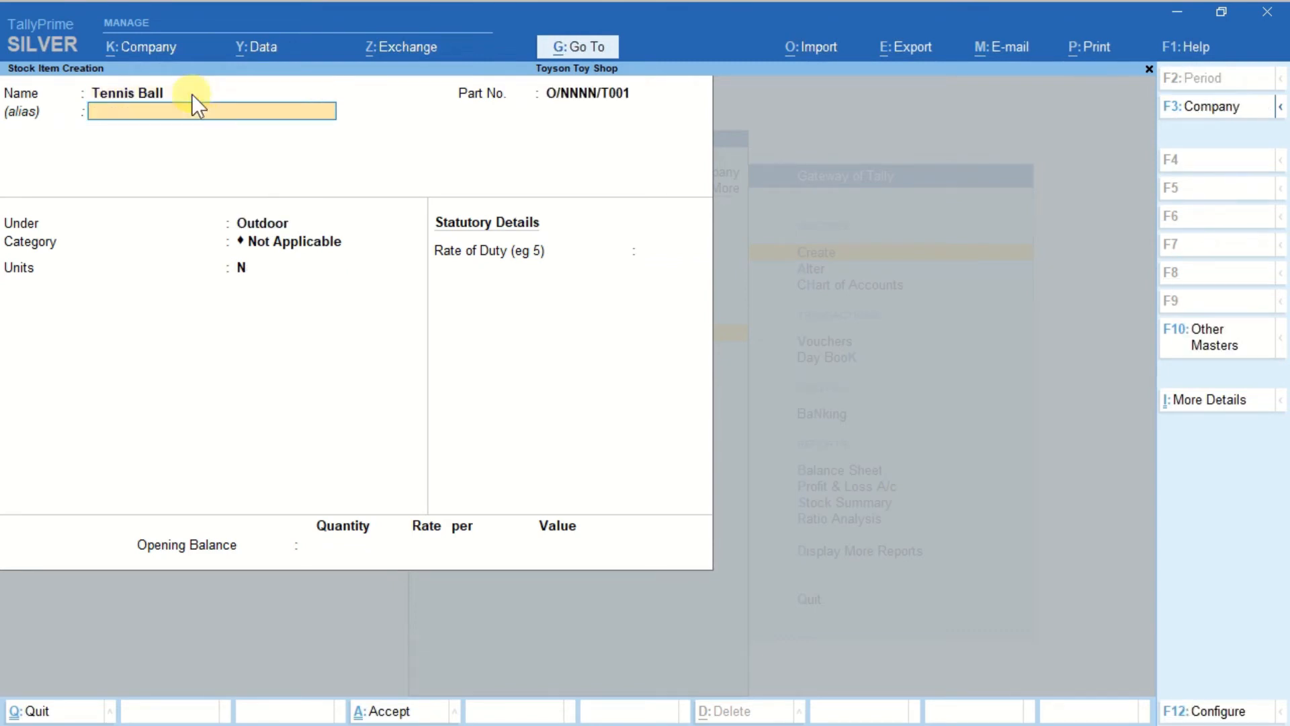
key("Return")
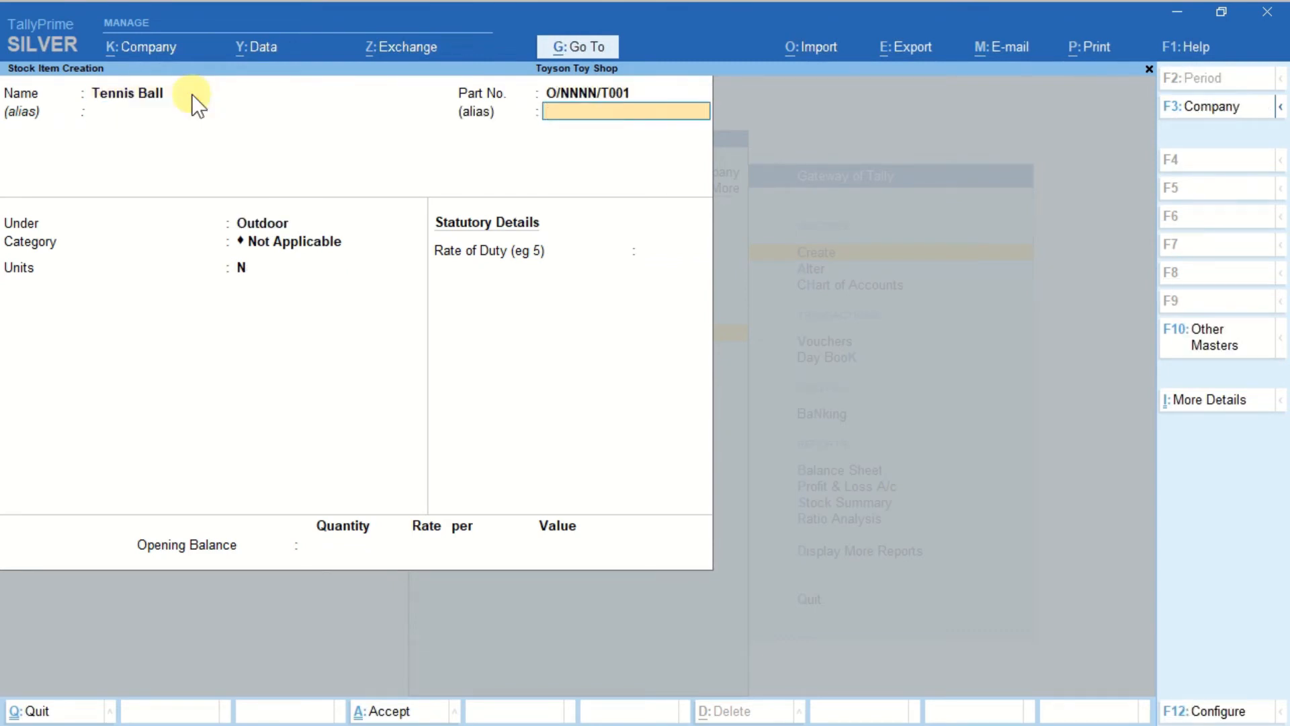
key("Return")
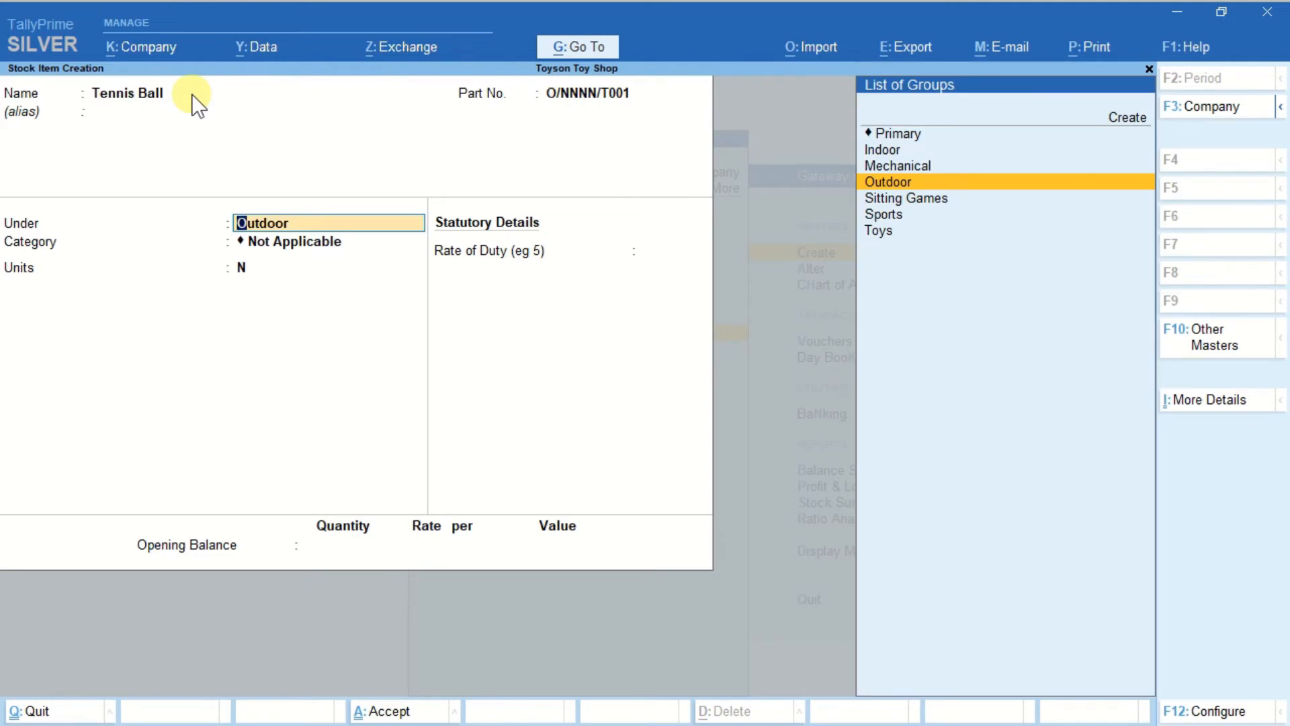
key("Return")
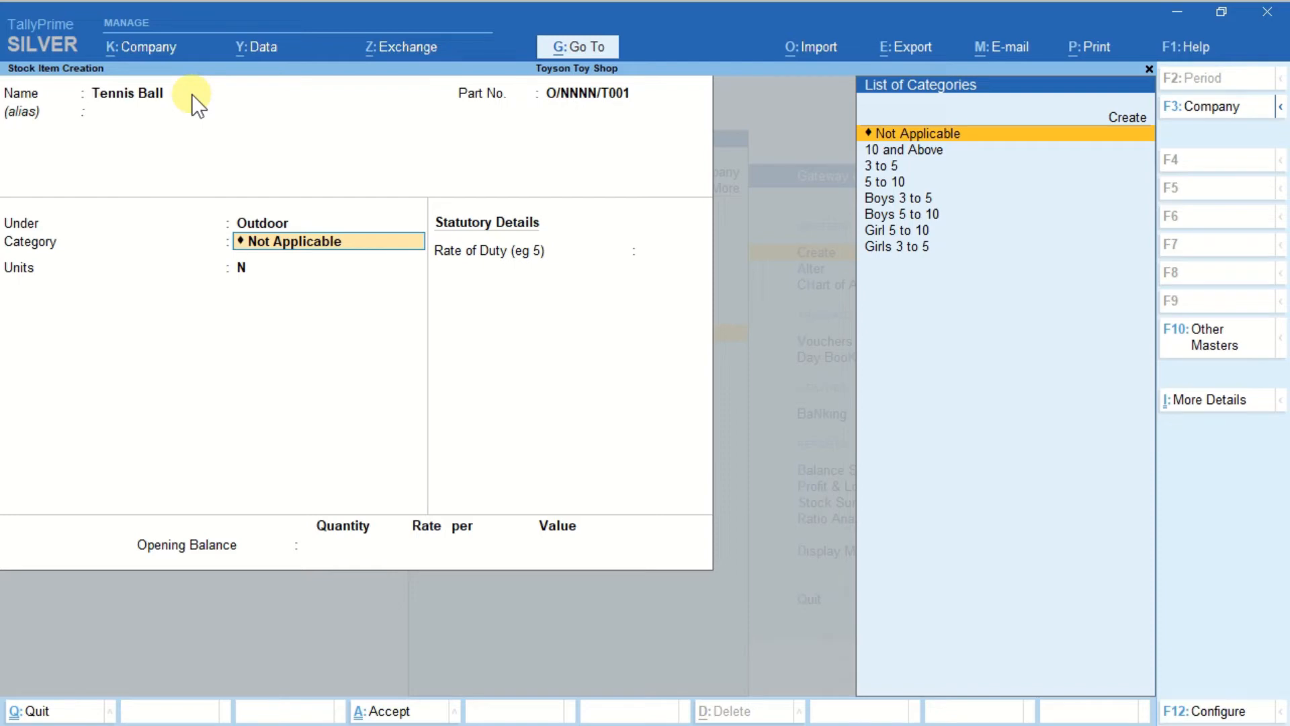
key("Return")
key("Return")
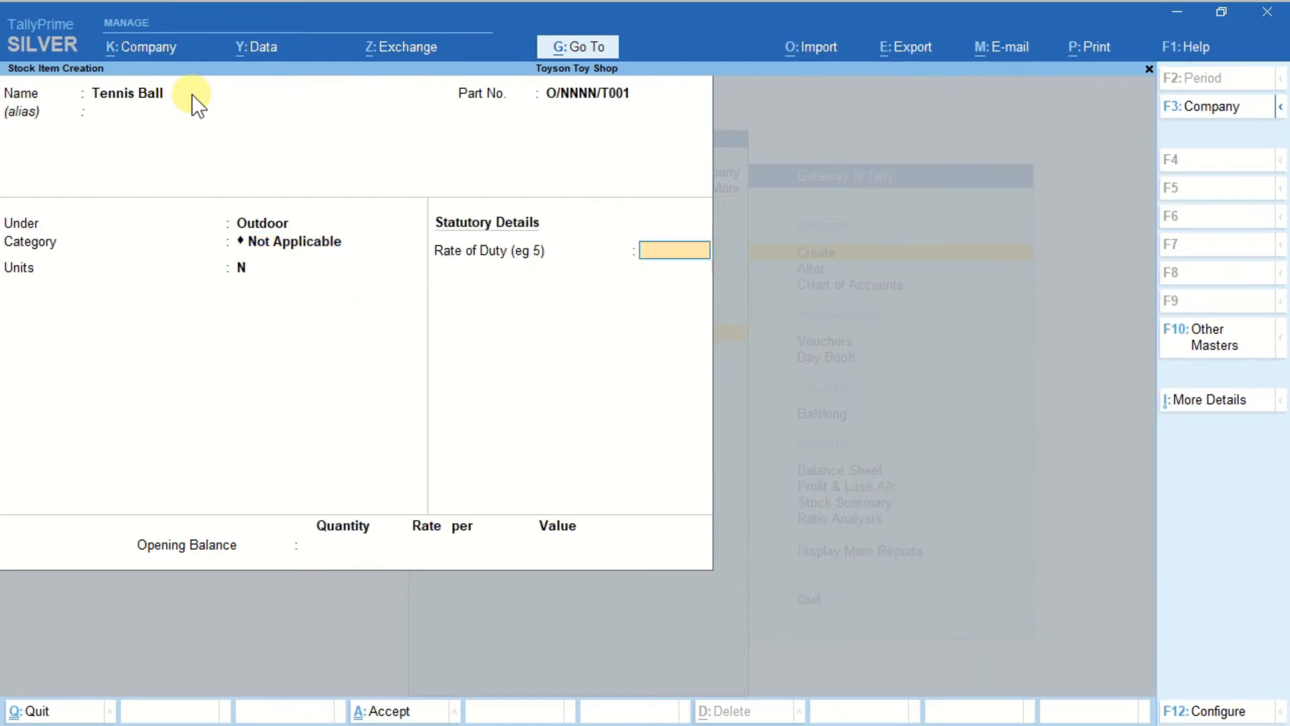
key("Return")
key("Return")
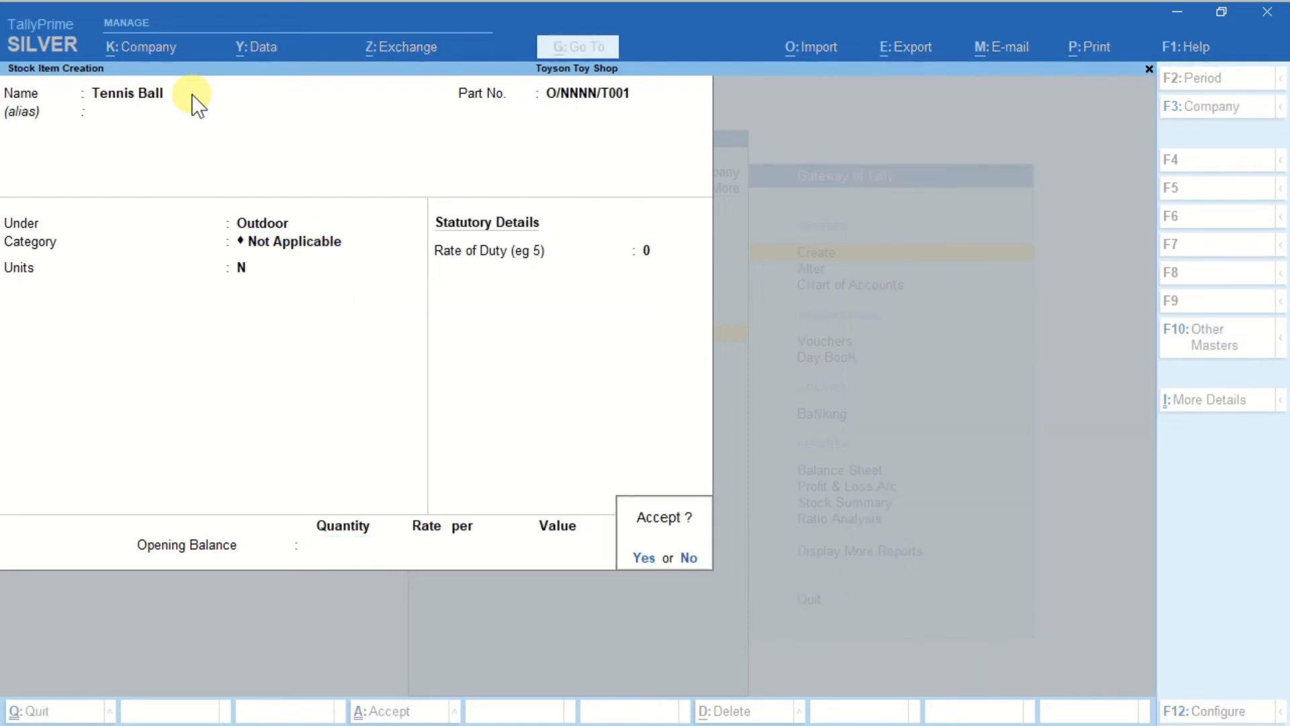
key("Return")
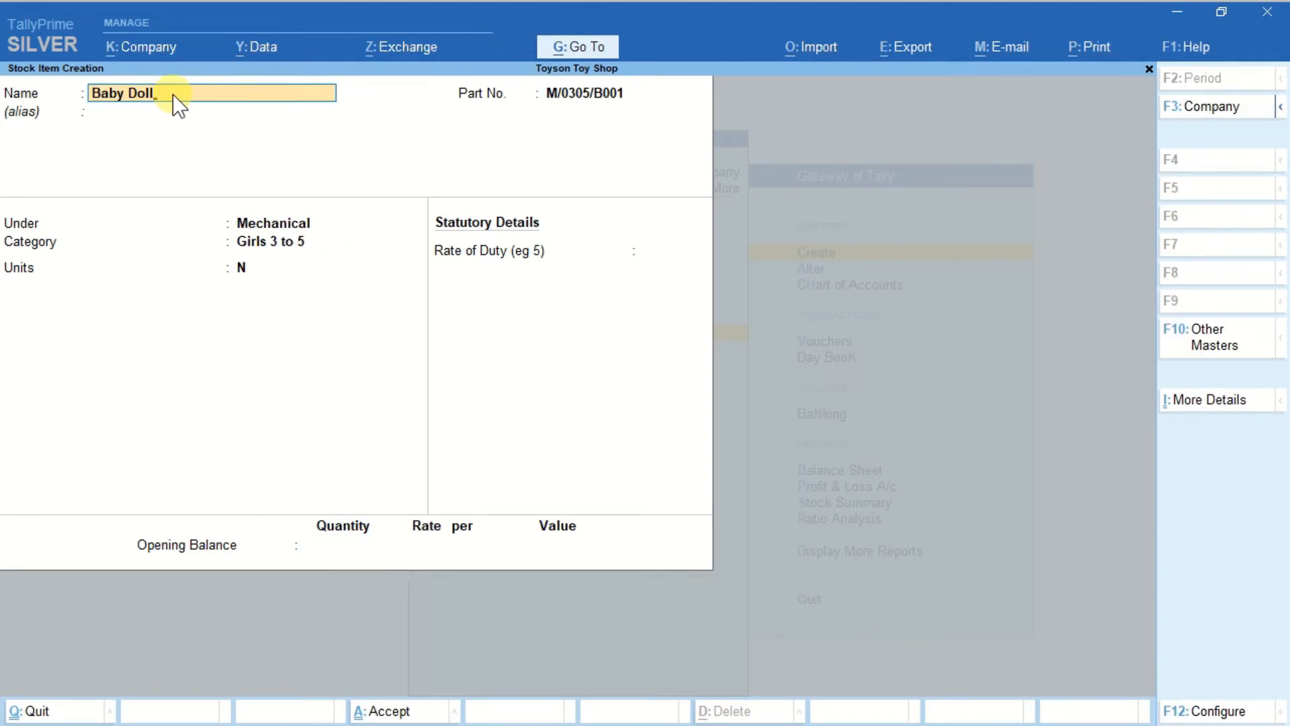
Create the stock item Baby Doll with part number M/0305/B001, no alias, group Mechanical, category Girls 3 to 5, and unit N
key("Return")
key("Return")
key("Return")
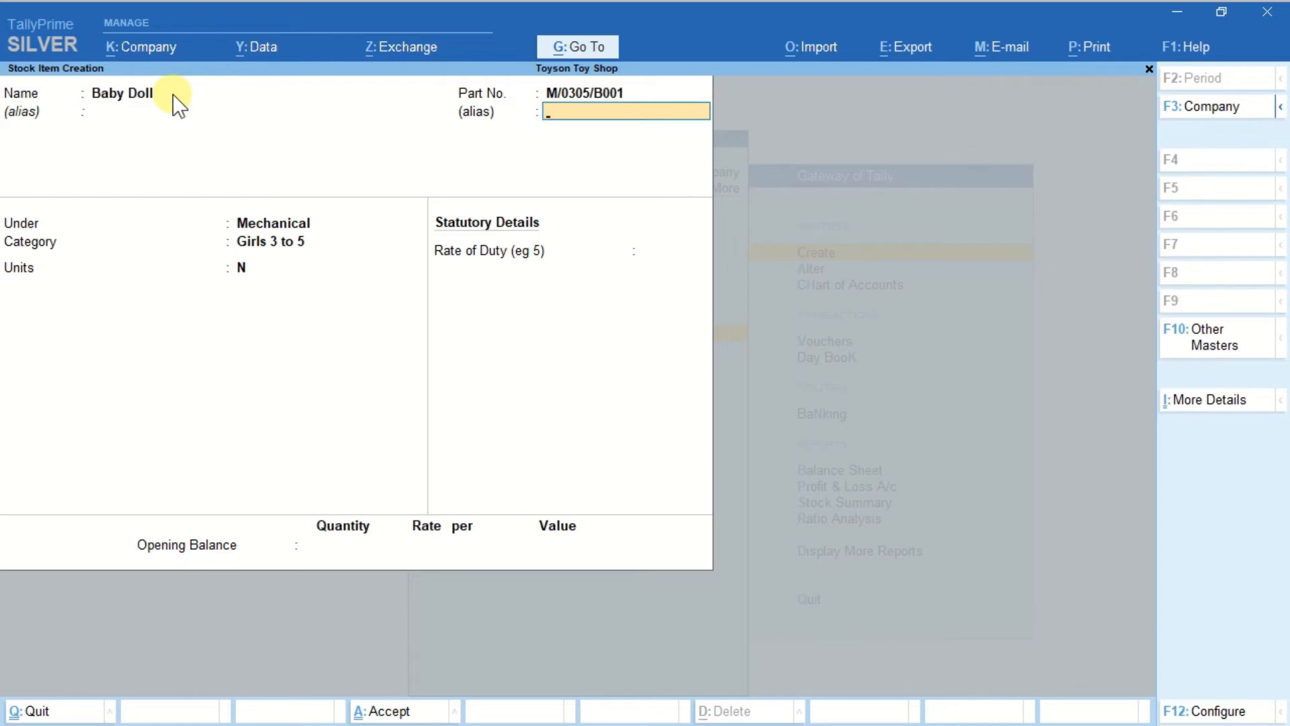
key("Return")
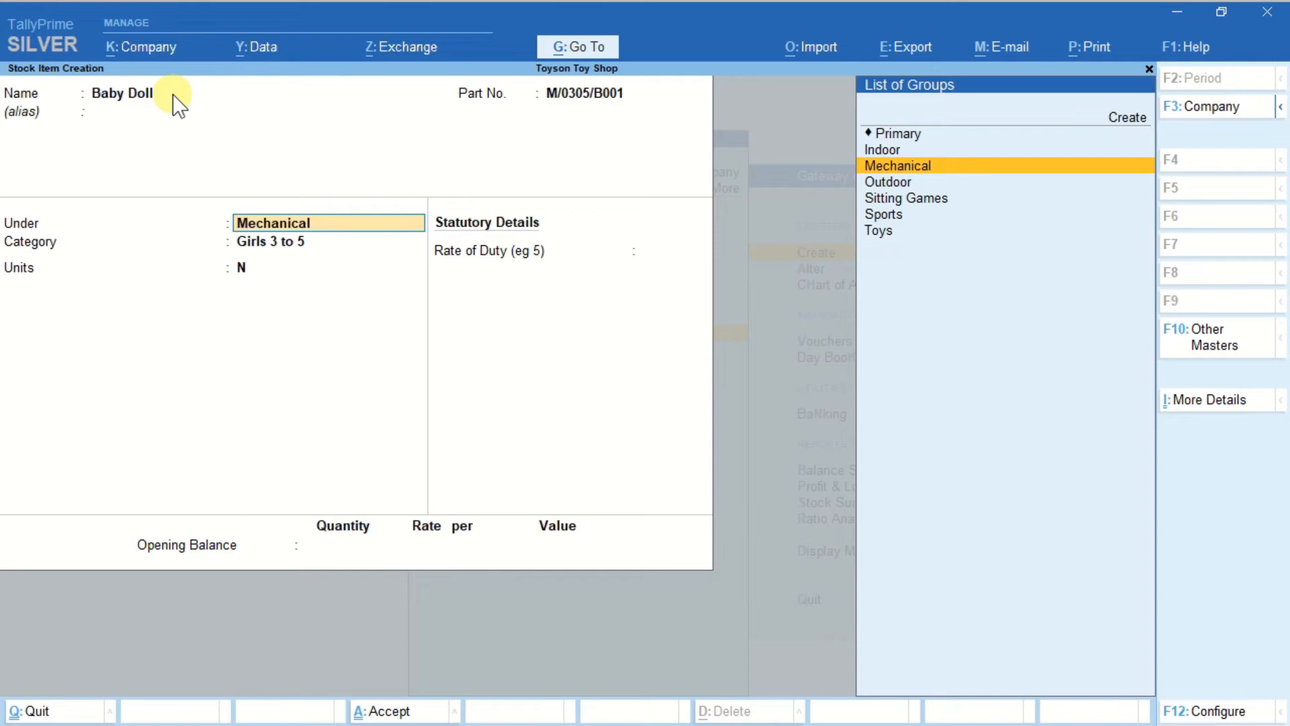
key("Return")
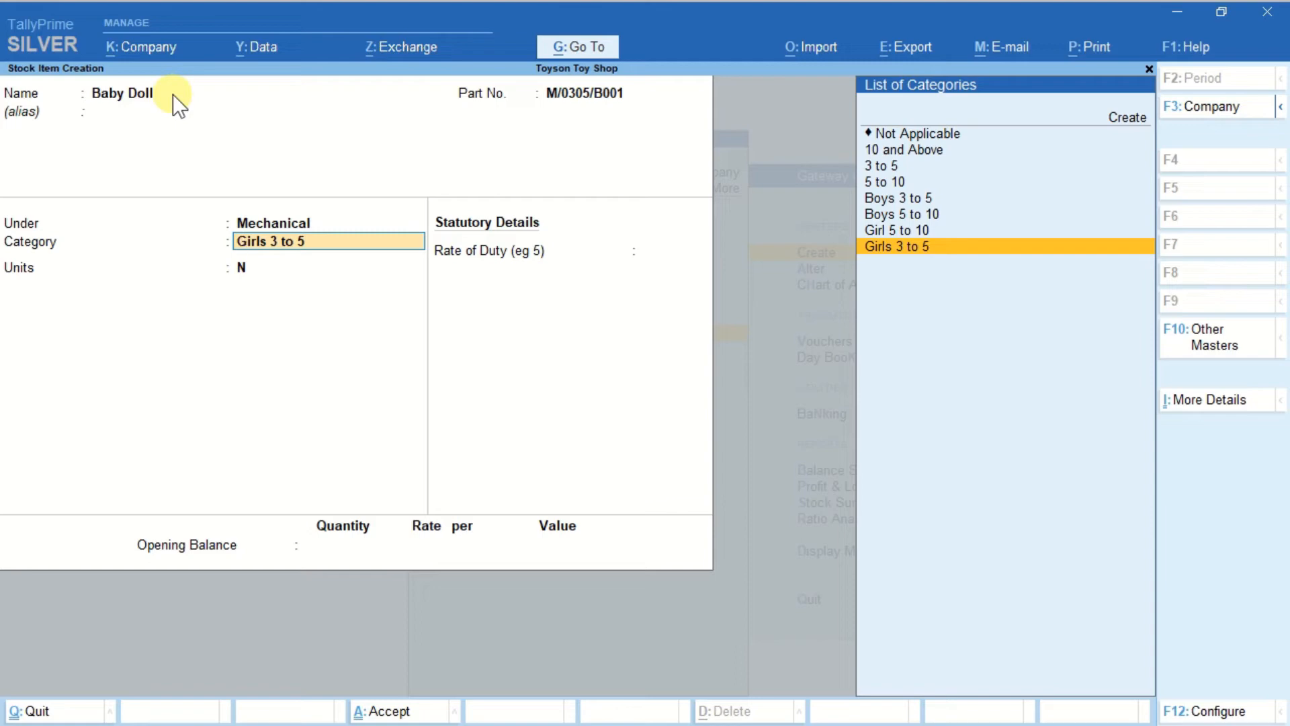
key("Return")
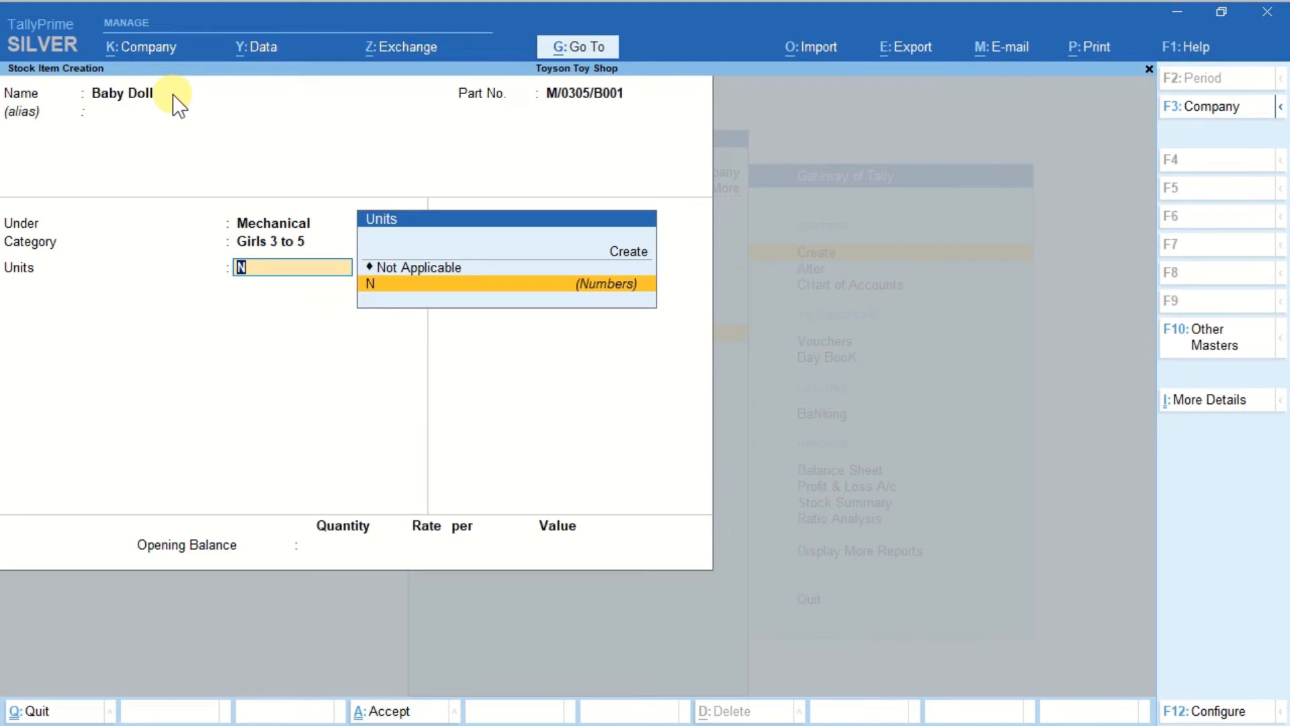
key("Return")
key("Return")
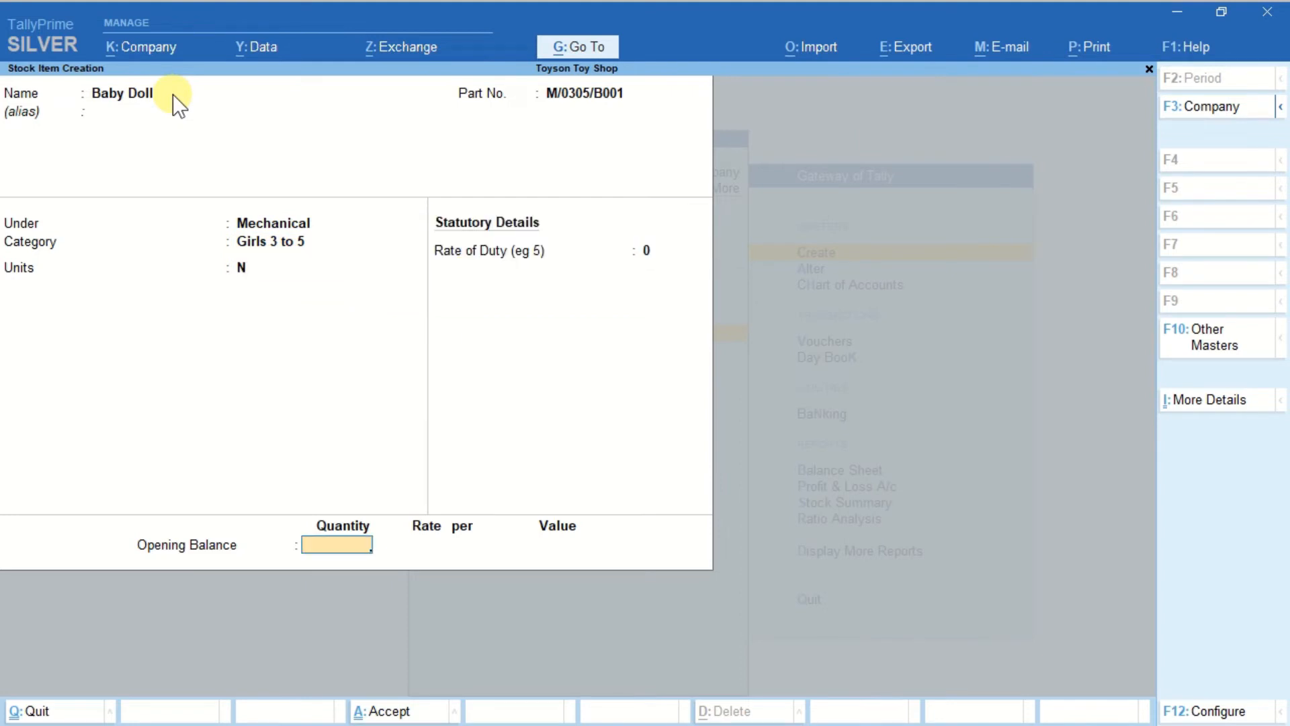
key("Return")
key("Return")
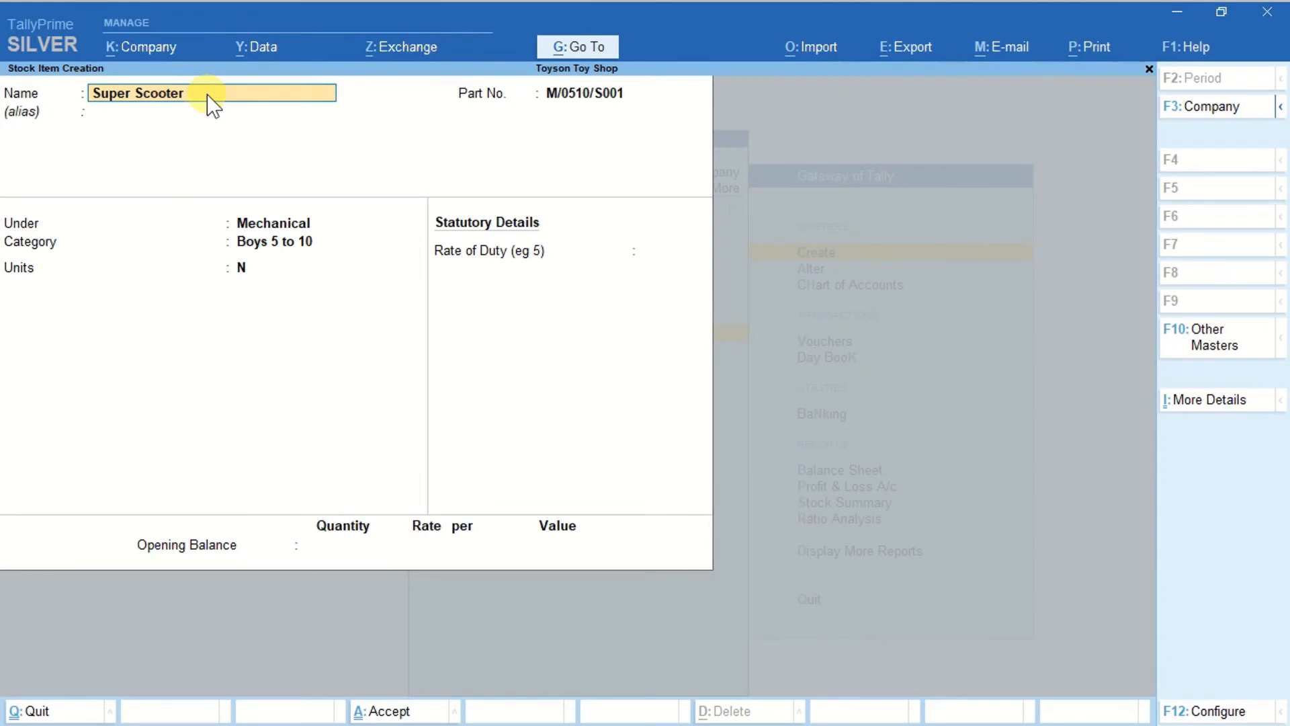
Create the stock item Super Scooter with part number M/0510/S001, no alias, group Mechanical, category Boys 5 to 10, and unit N
key("Return")
key("Return")
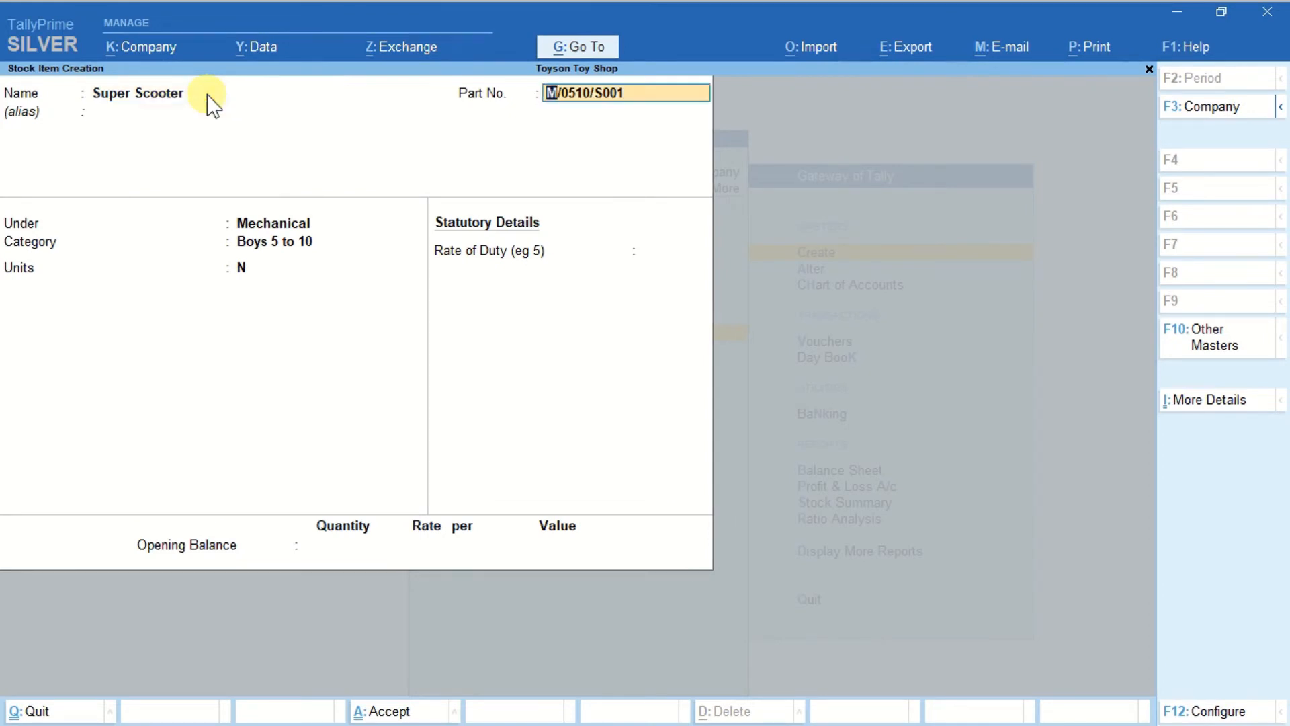
key("Return")
key("Return")
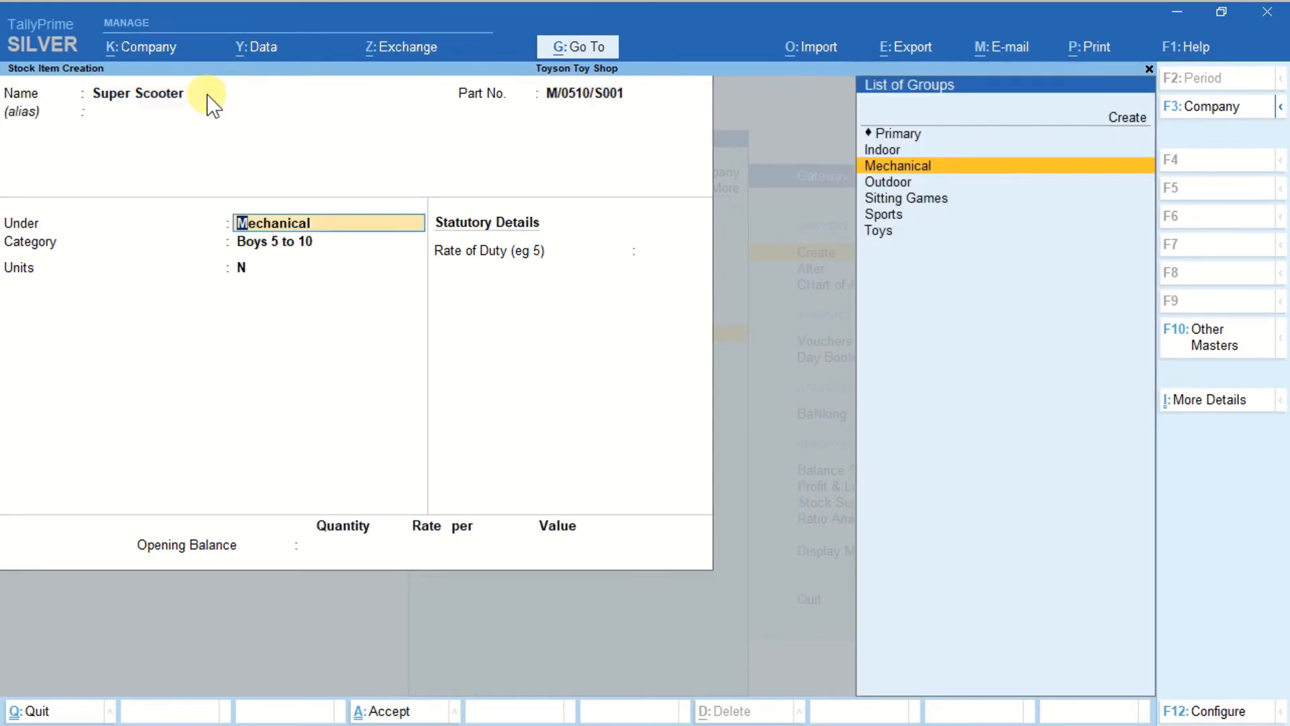
key("Return")
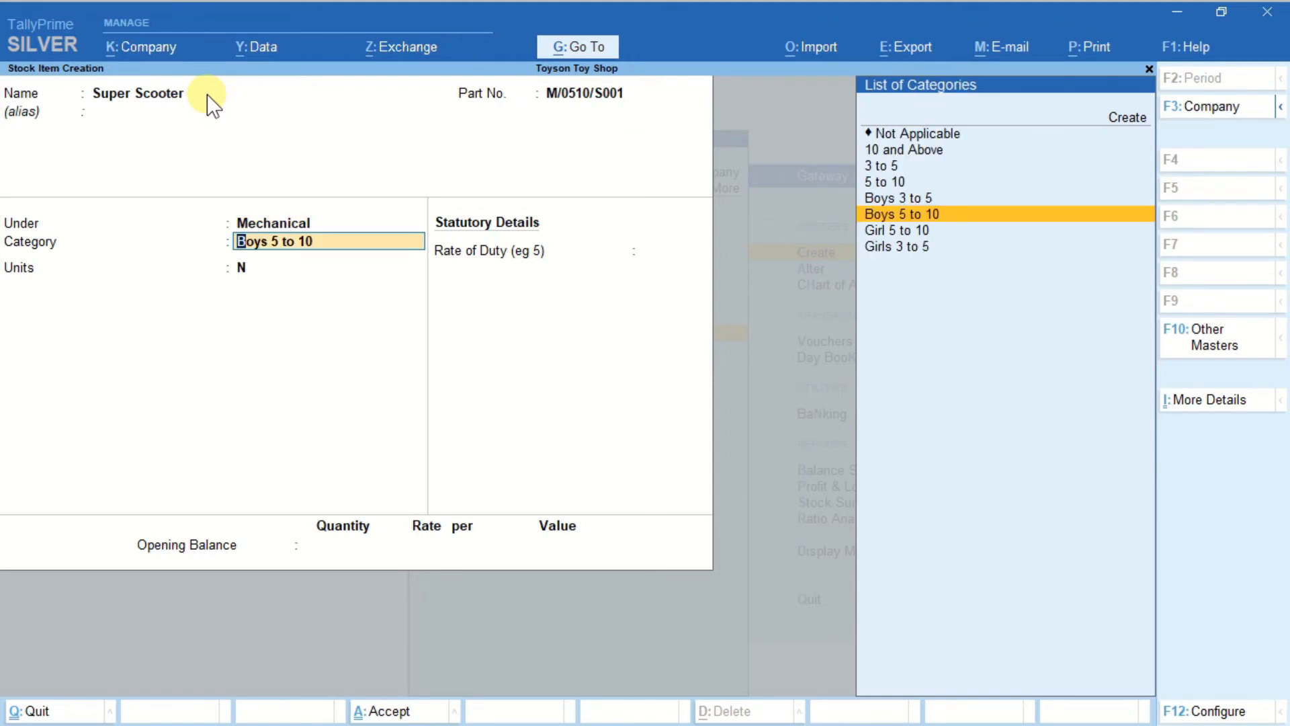
key("Return")
key("Return")
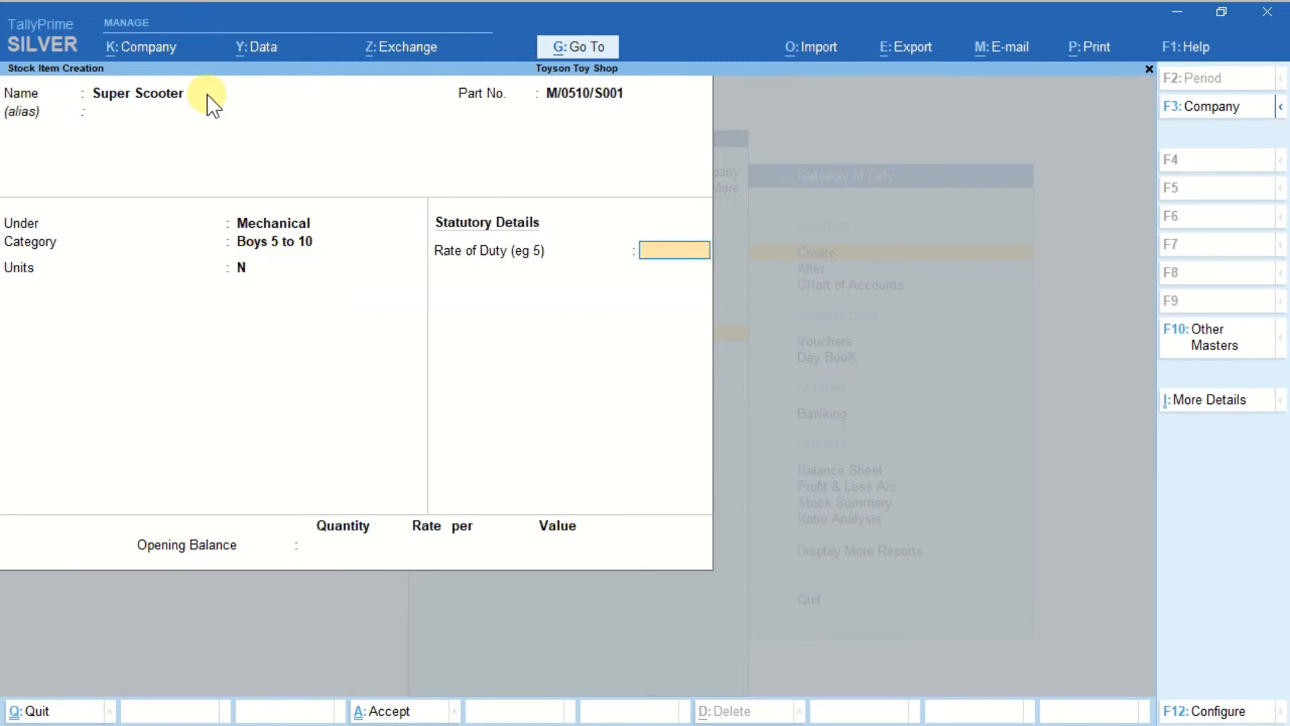
key("Return")
key("Return")
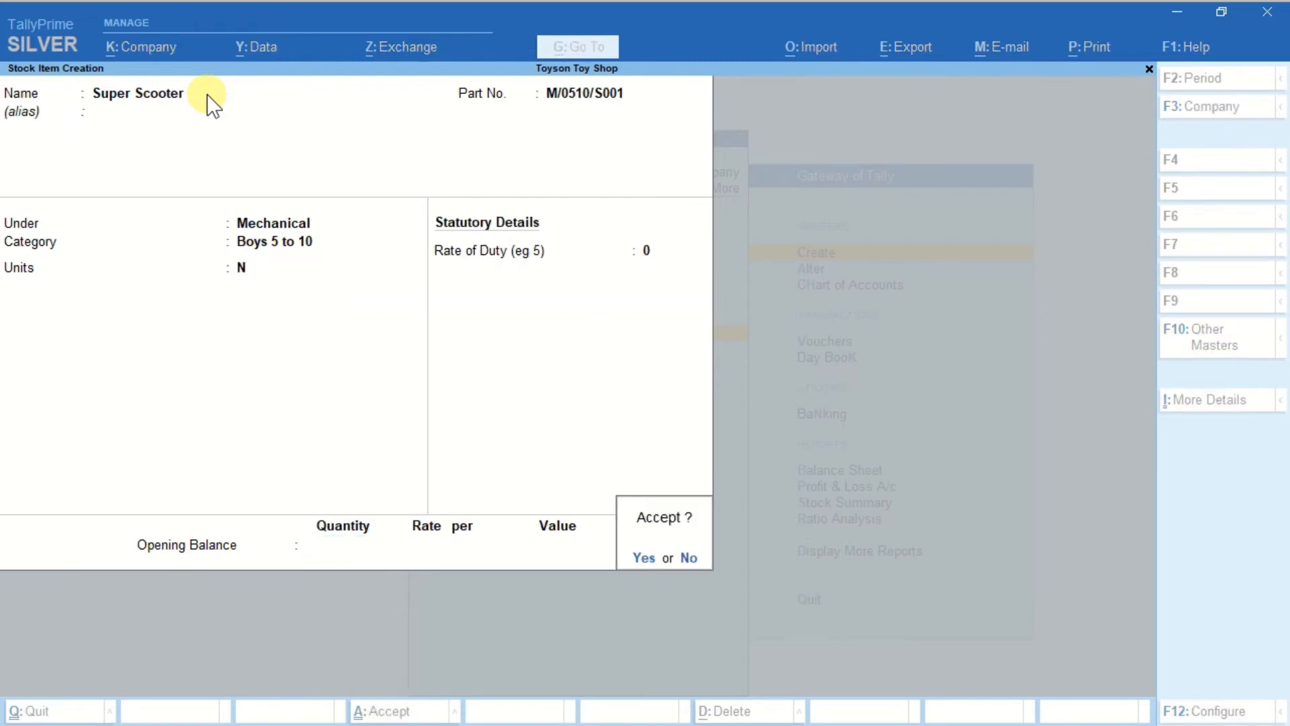
key("Return")
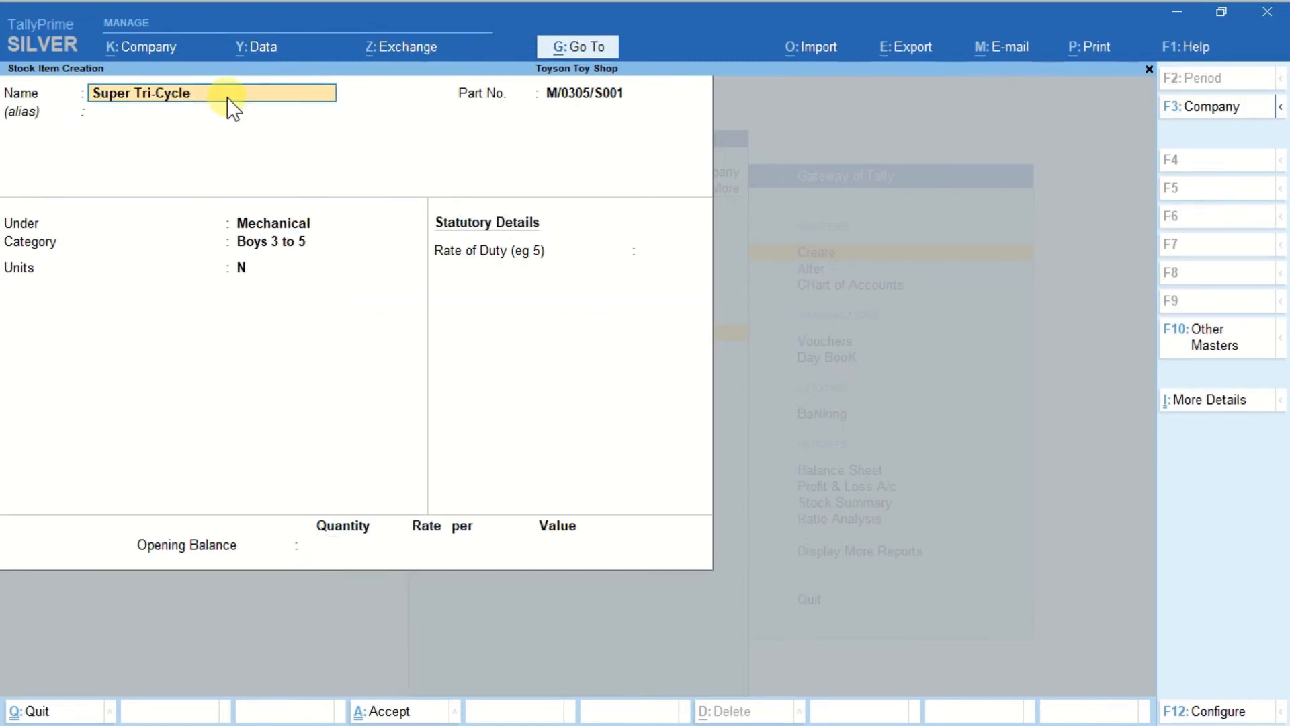
Create the stock item Super Tri-Cycle with part number M/0305/S001, no alias, group Mechanical, category Boys 3 to 5, and unit N
key("Return")
key("Return")
key("Return")
key("Return")
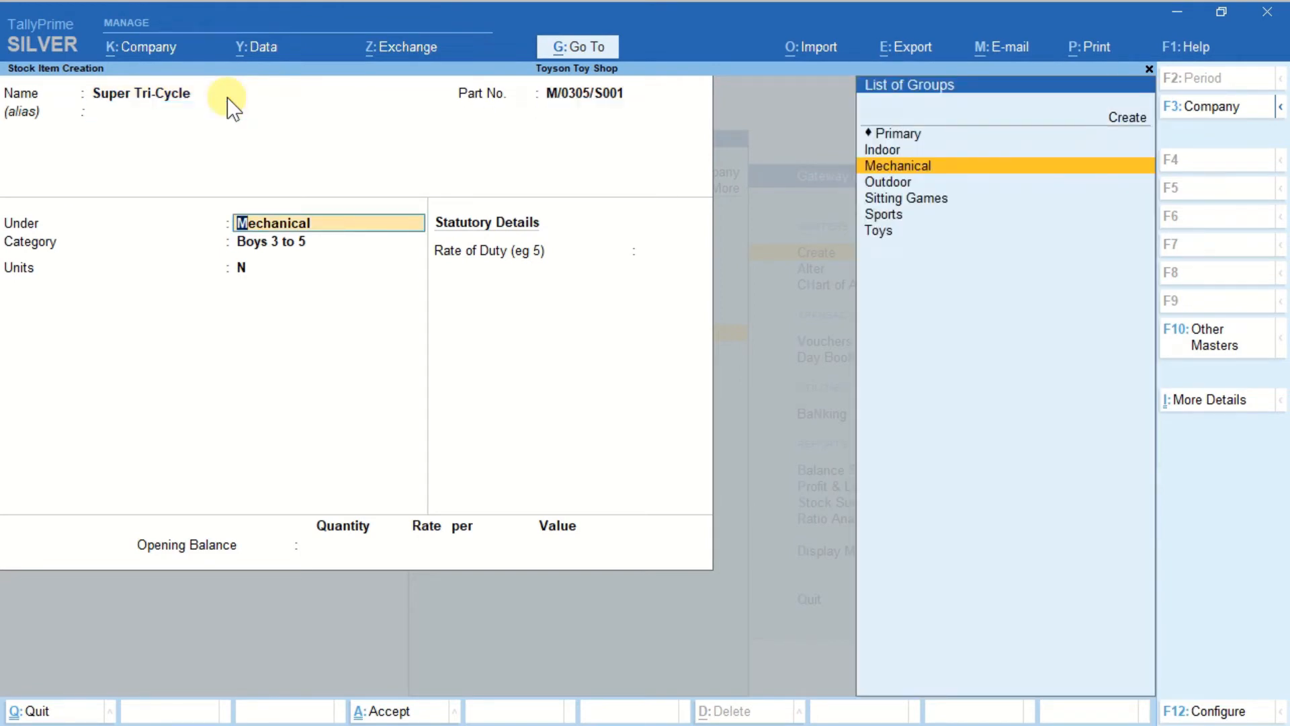
key("Return")
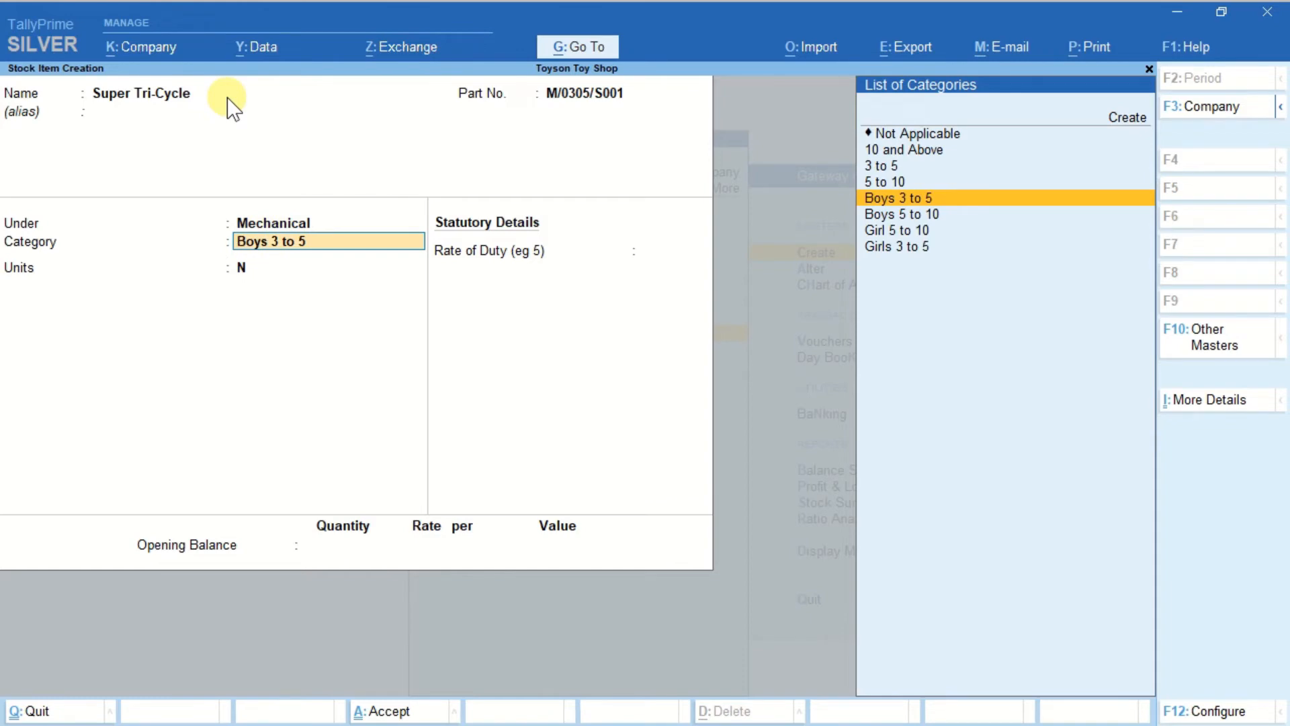
key("Return")
key("Return")
key("Return")
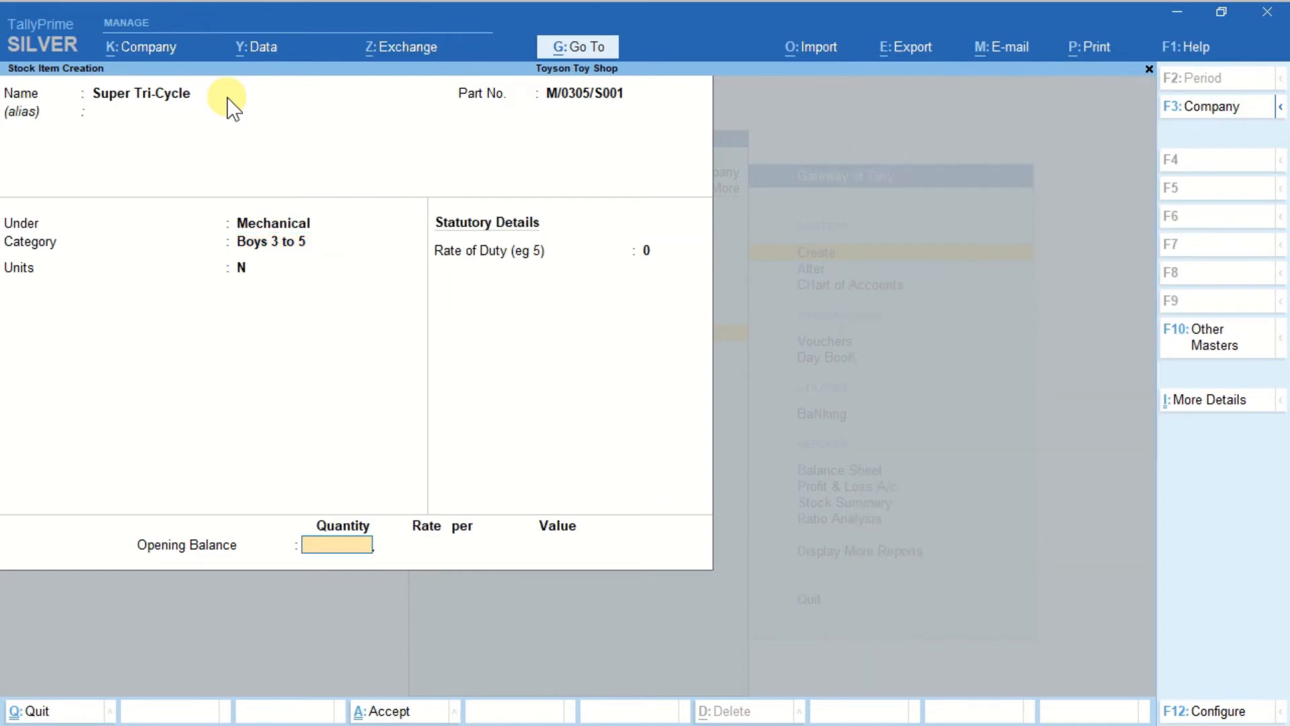
key("Return")
key("Return")
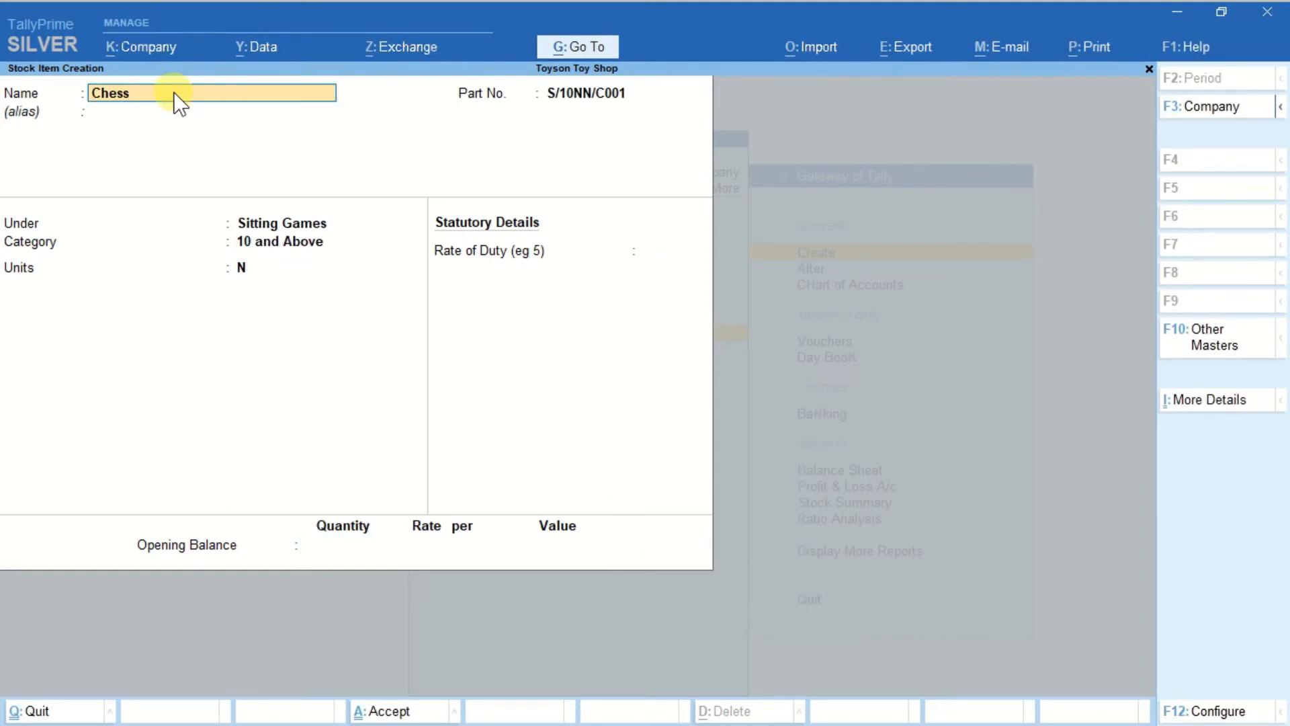
Create the stock item Chess with part number S/10NN/C001, no alias, group Sitting Games, category 10 and Above, and unit N
key("Return")
key("Return")
key("Return")
key("Return")
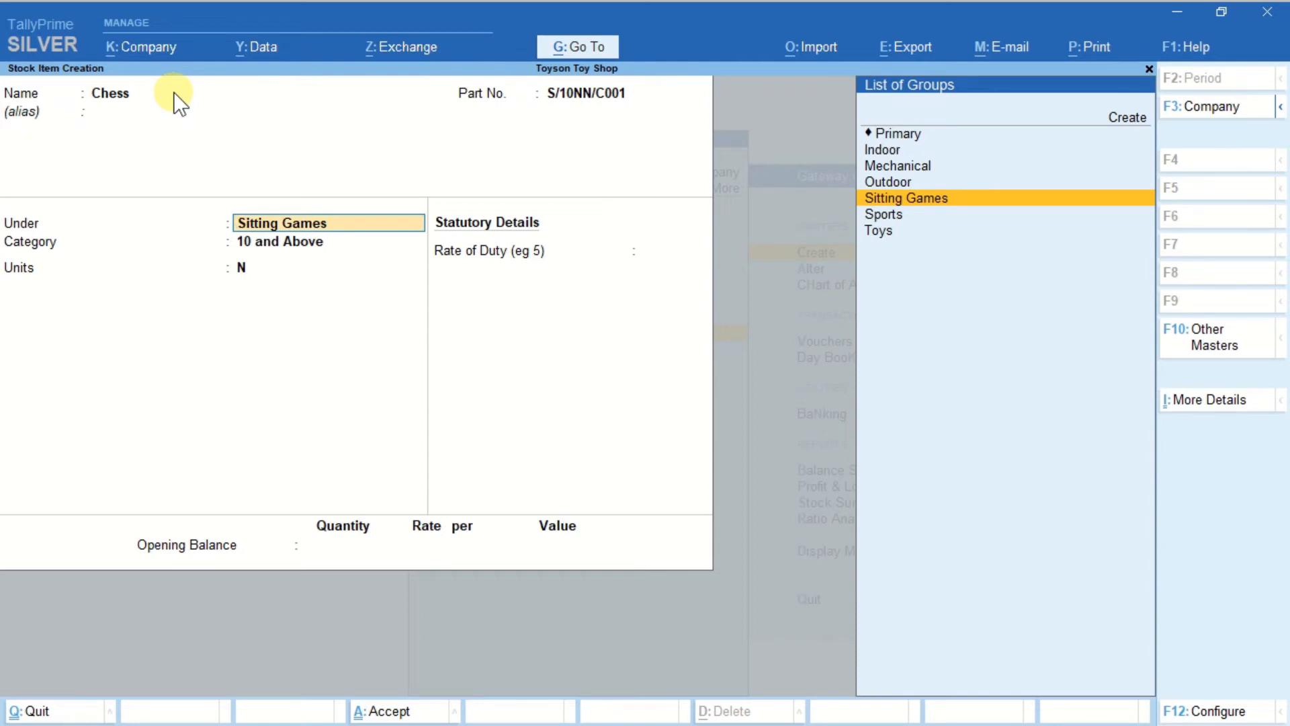
key("Return")
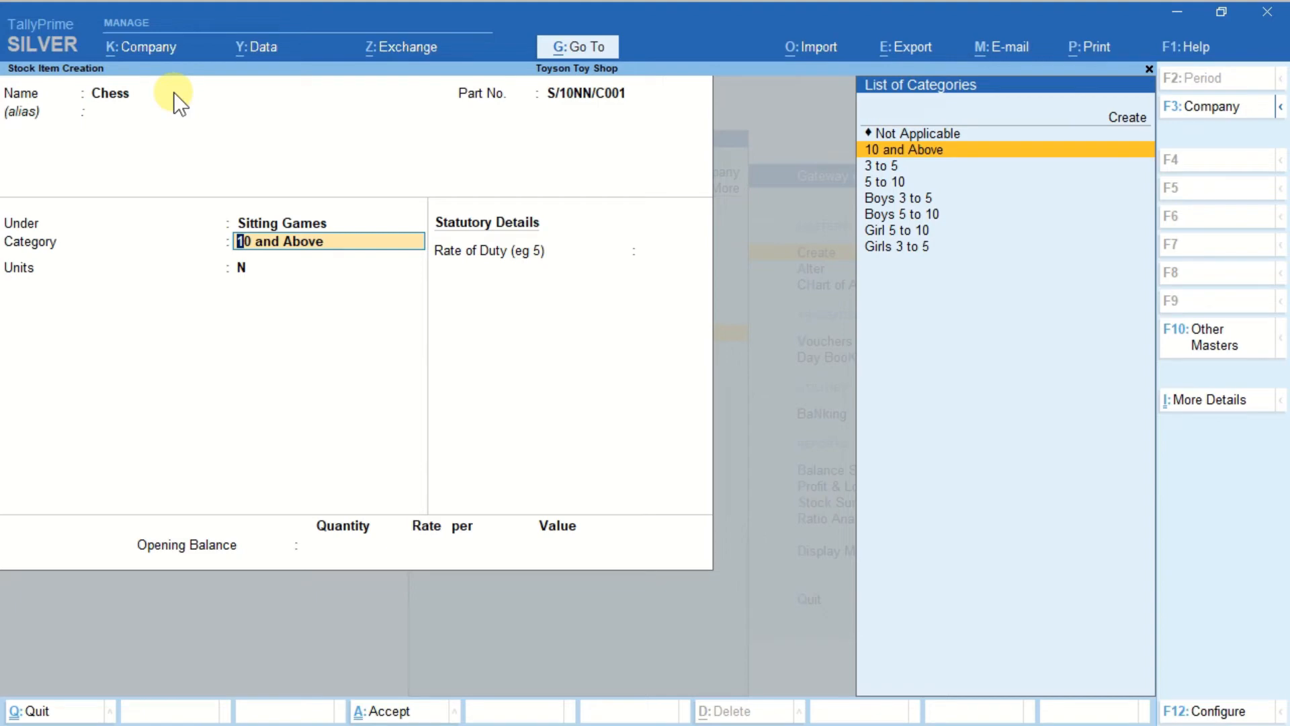
key("Return")
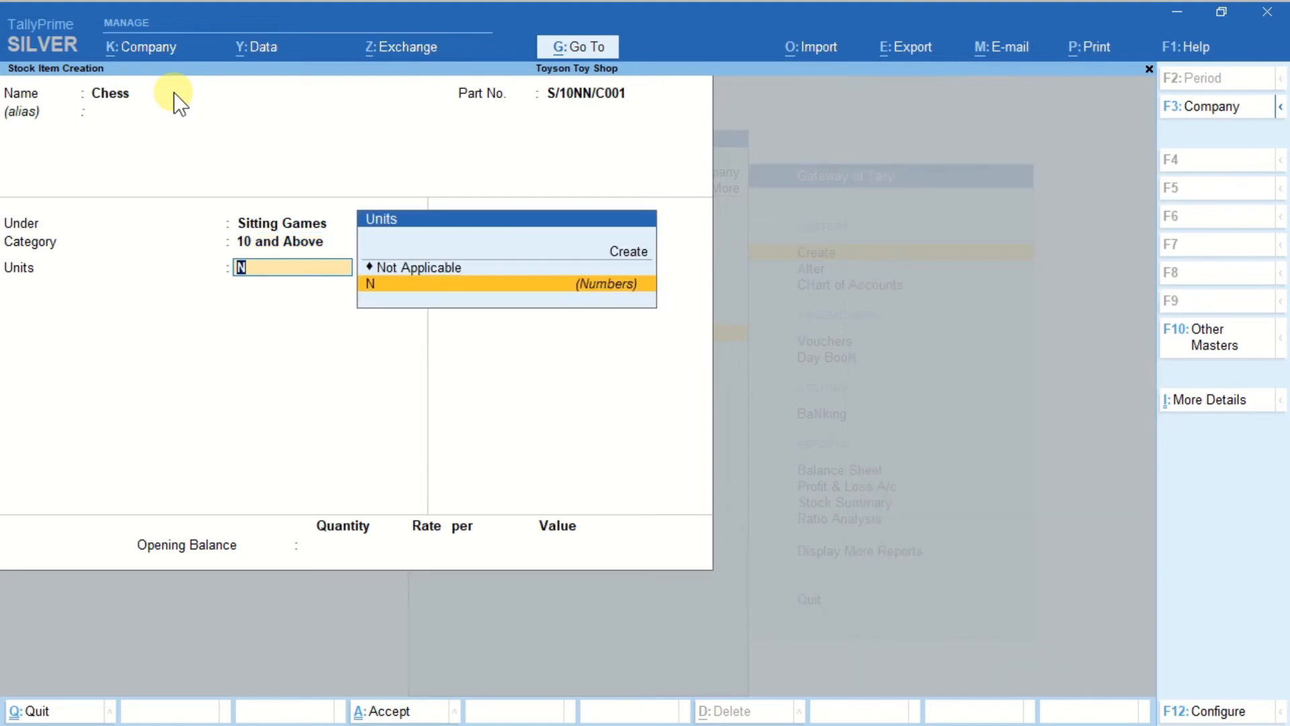
key("Return")
key("Return")
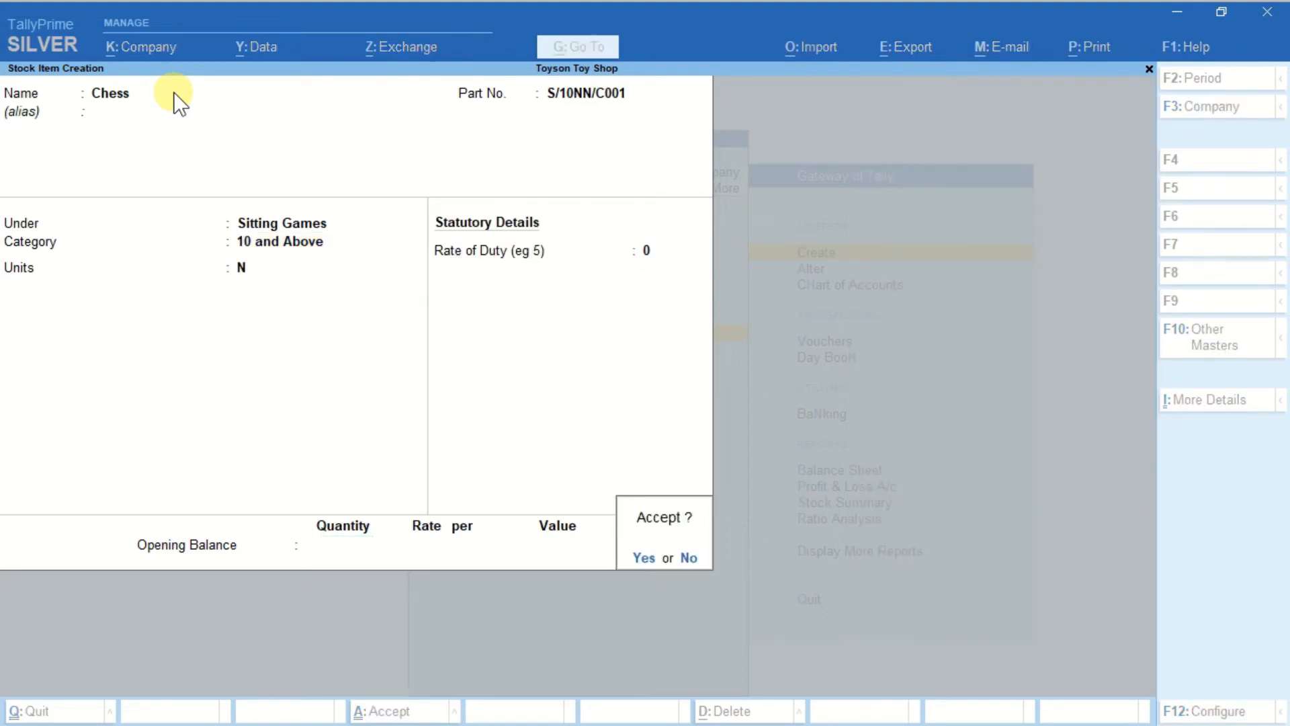
key("Return")
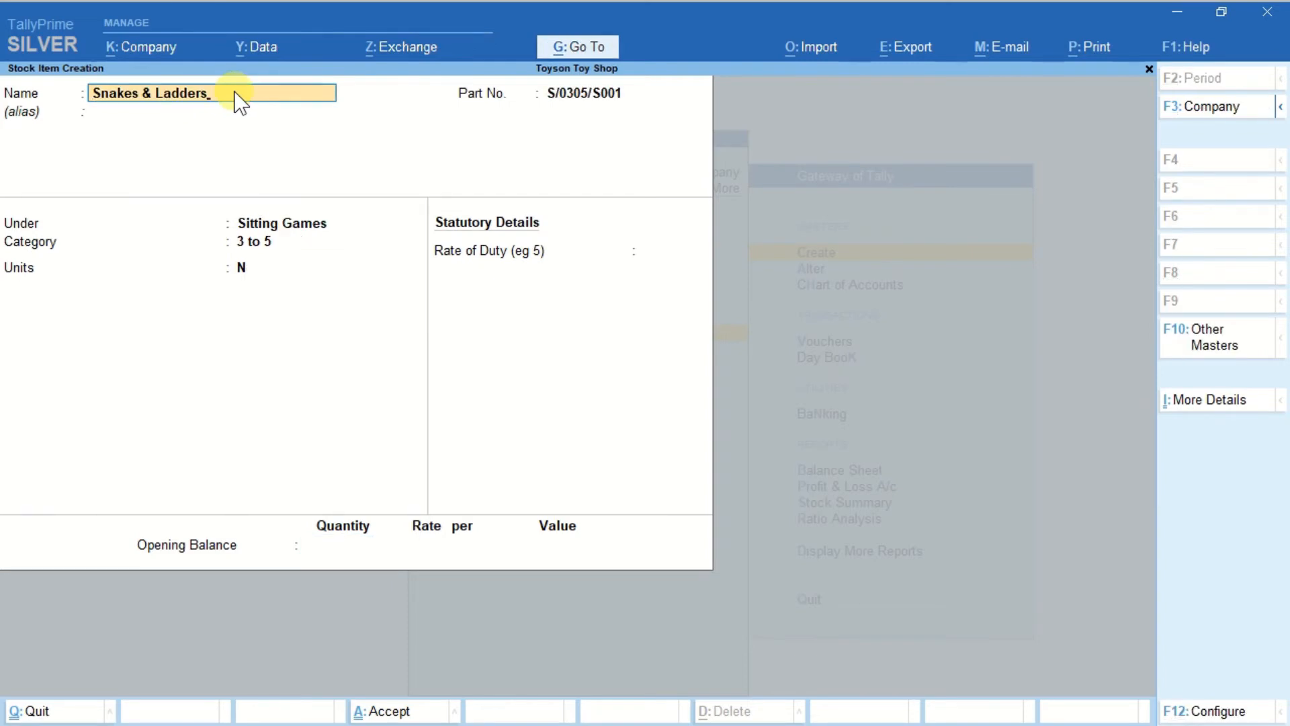
Create the stock item Snakes & Ladders with part number S/0305/S001, no alias, group Sitting Games, category 3 to 5, and unit N
key("Return")
key("Return")
key("Return")
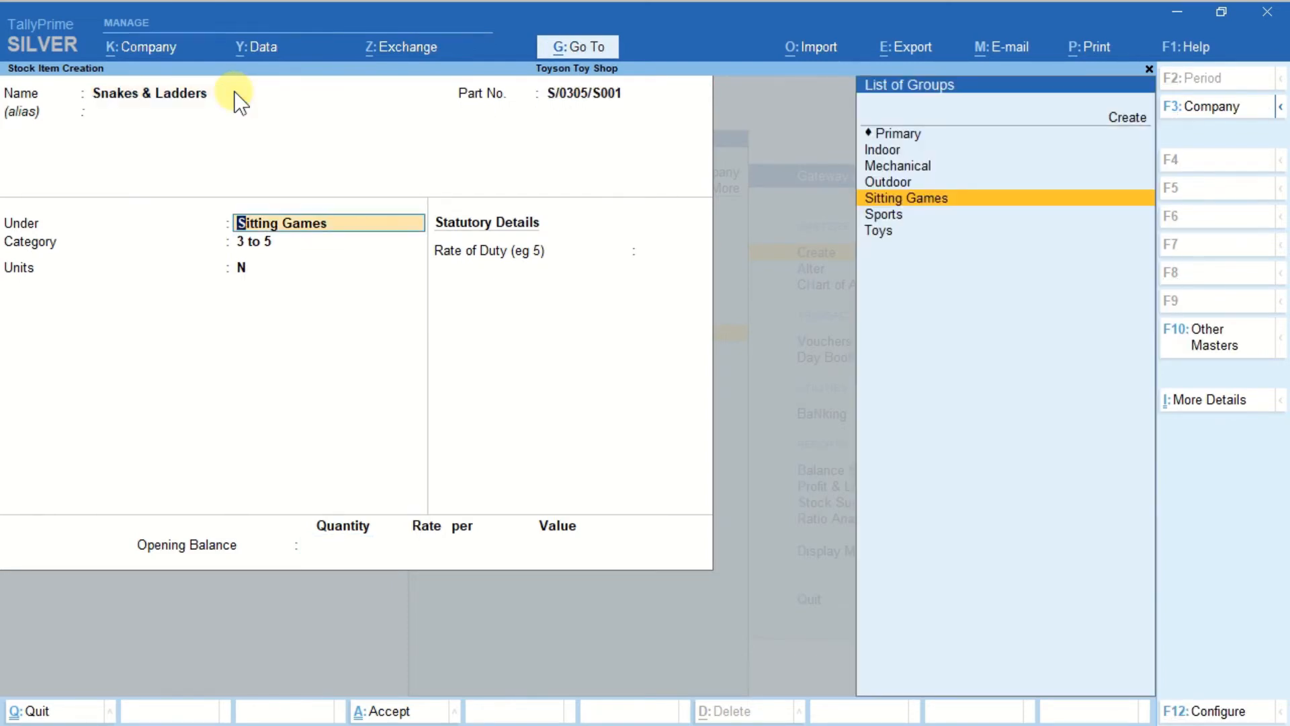
key("Return")
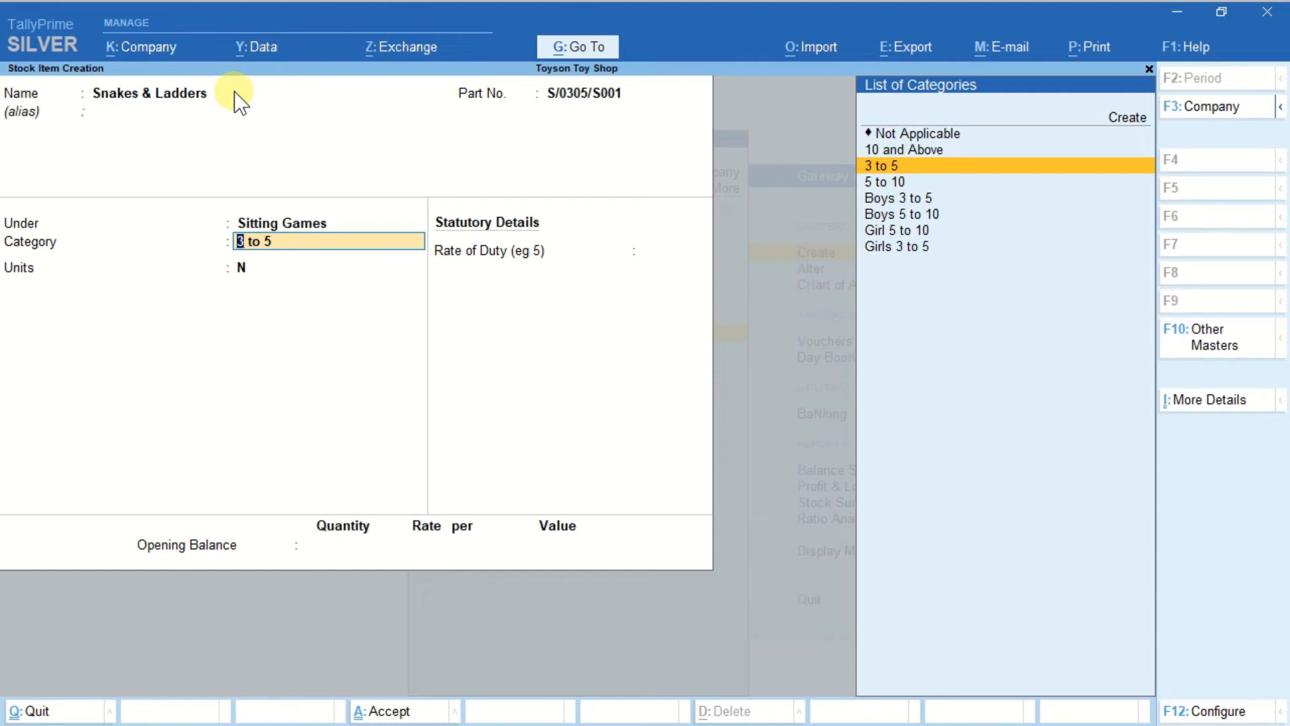
key("Return")
key("Return")
key("Return")
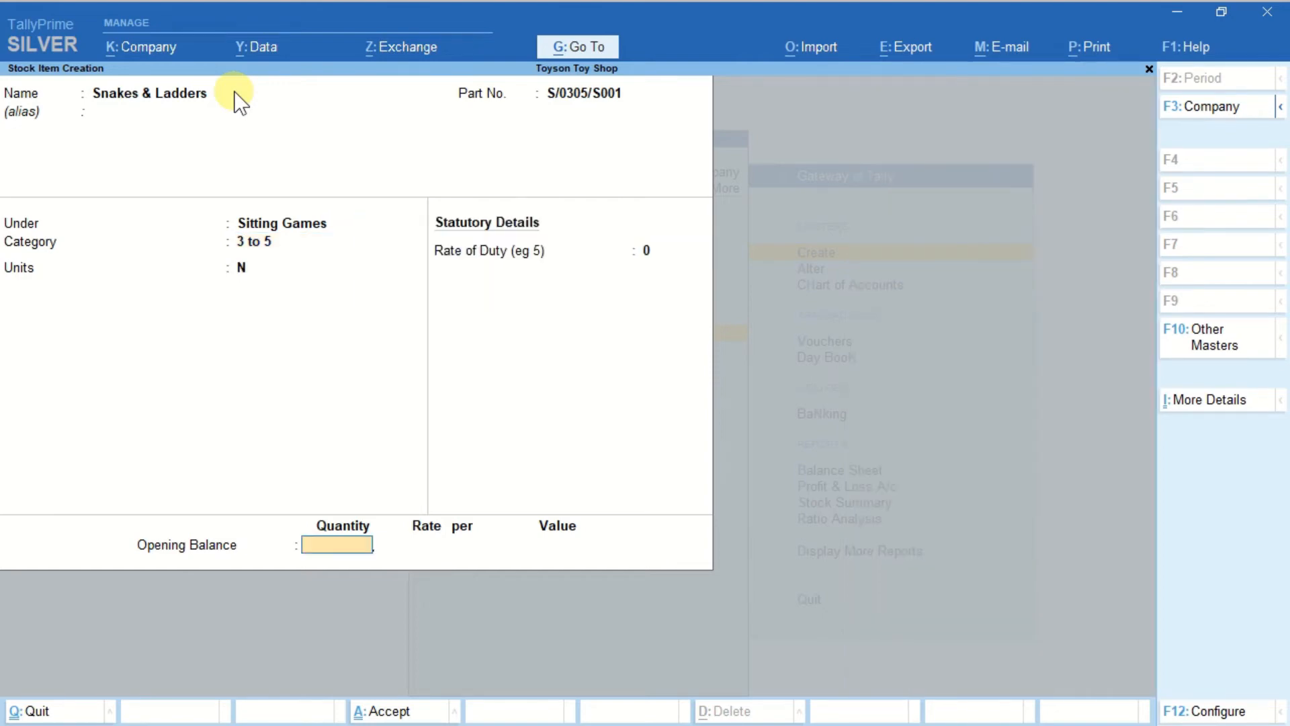
key("Return")
key("Return")
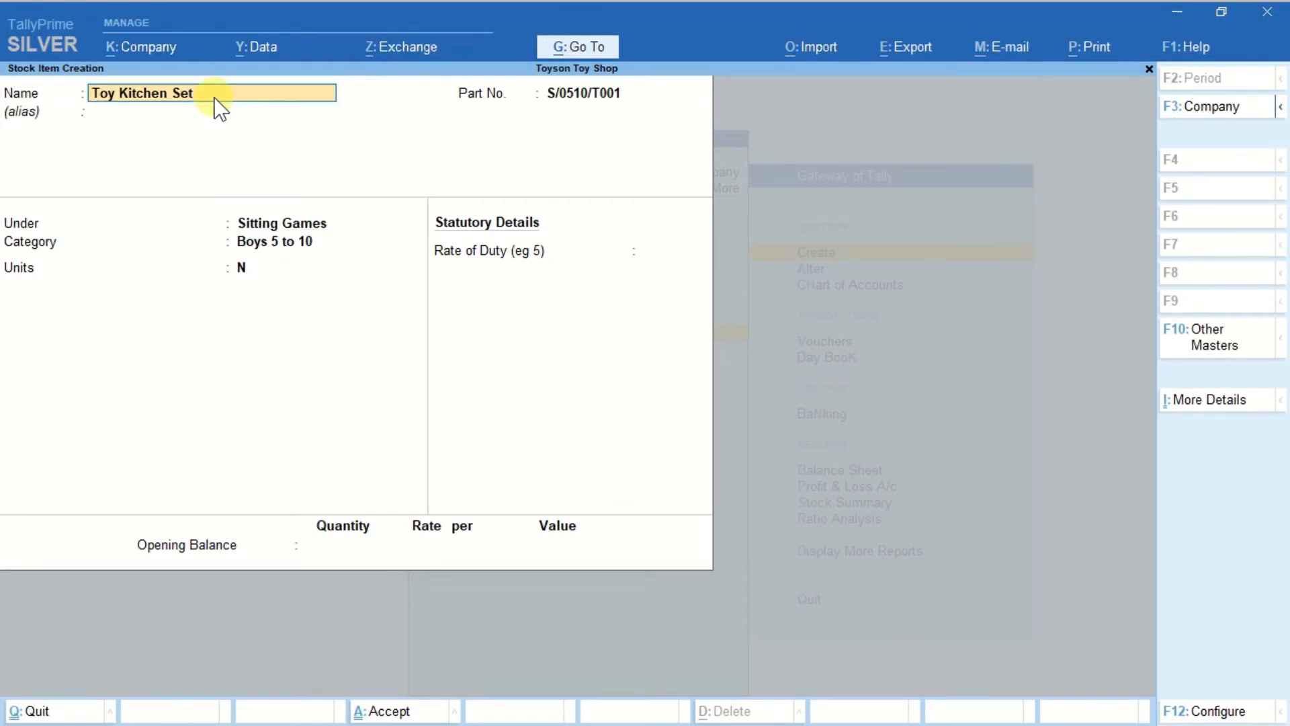
Create the stock item Toy Kitchen Set with part number S/0510/T001, no alias, group Sitting Games, category Girl 5 to 10, and unit N
key("Return")
key("Return")
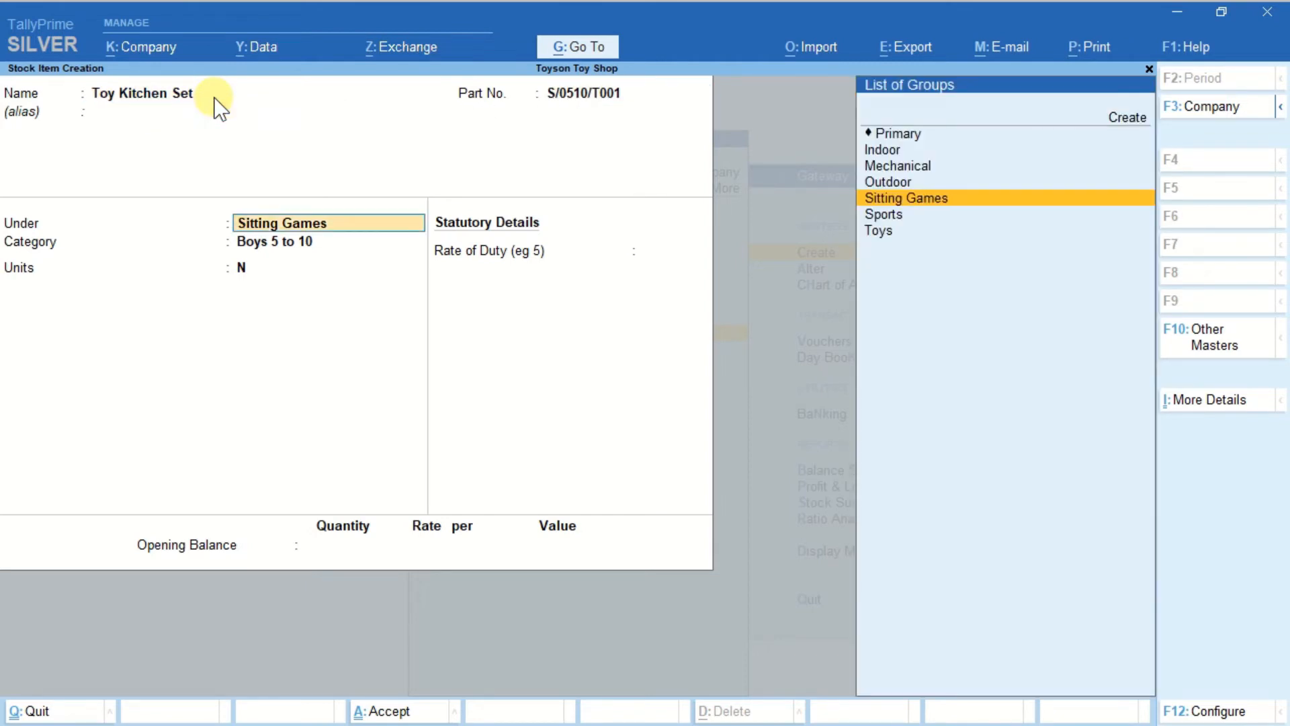
key("Return")
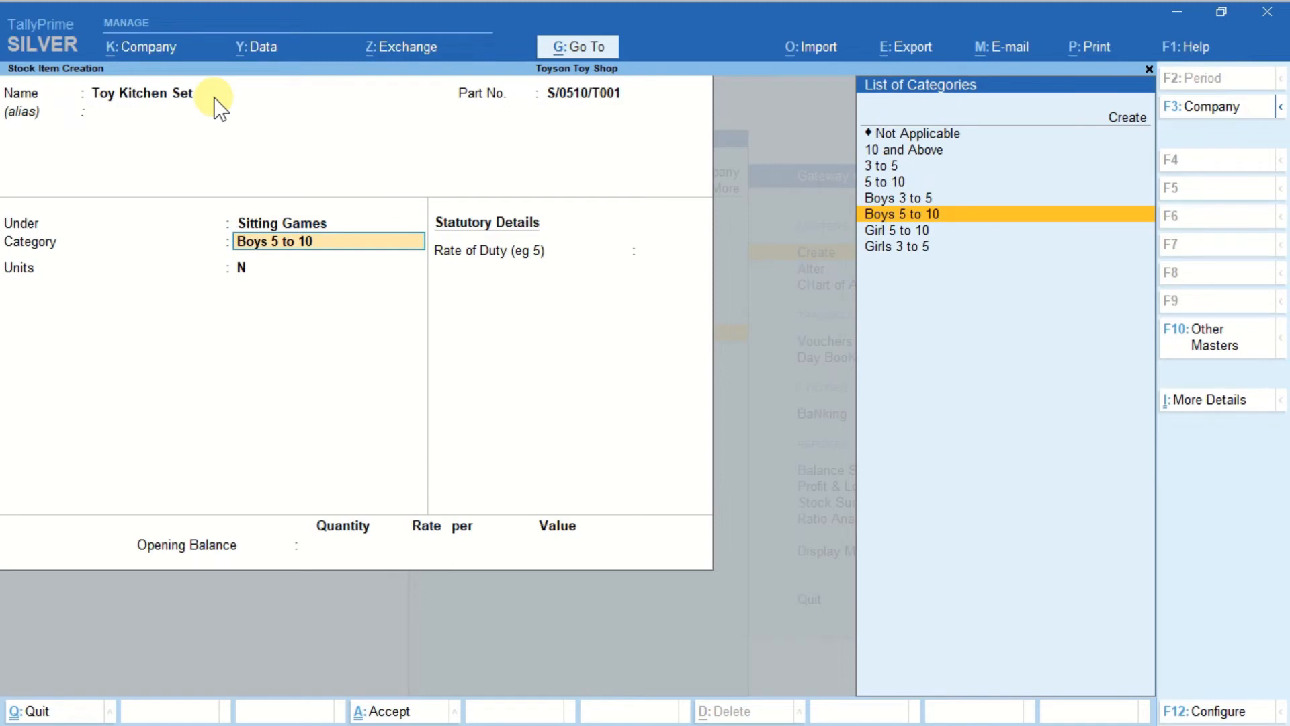
key("Down")
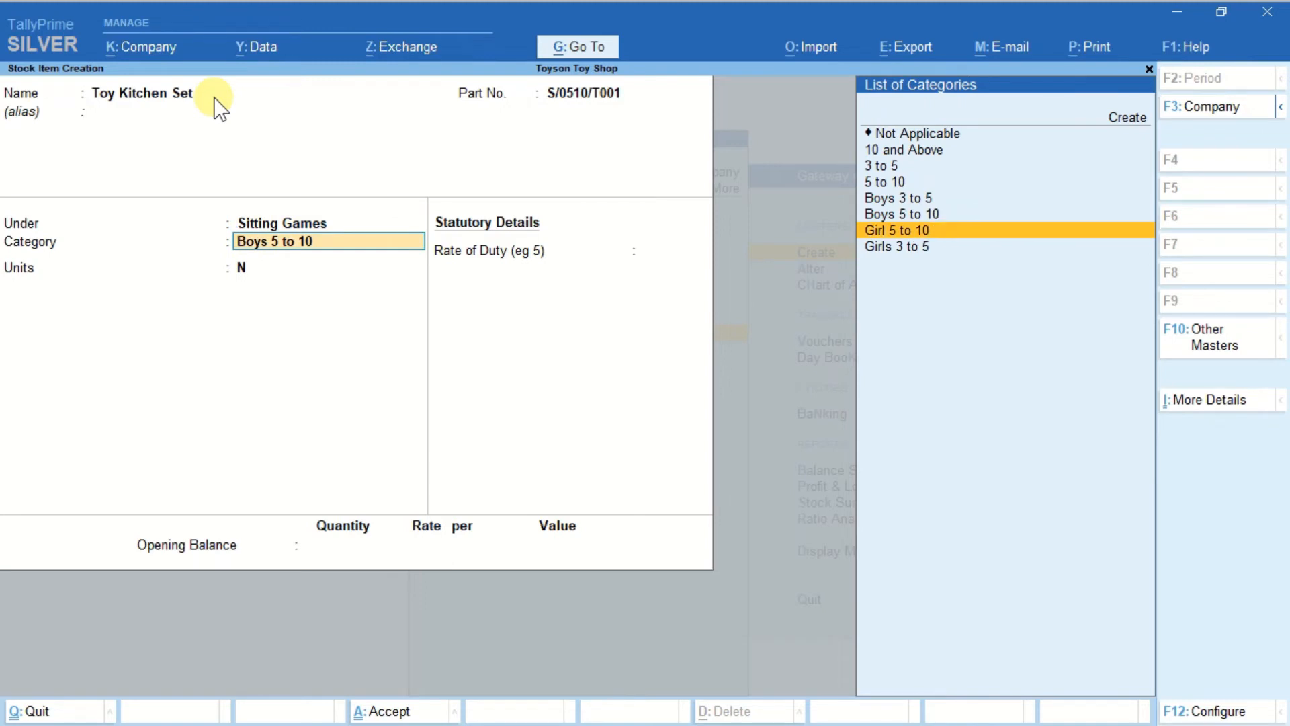
key("Return")
key("shift+Tab")
key("Return")
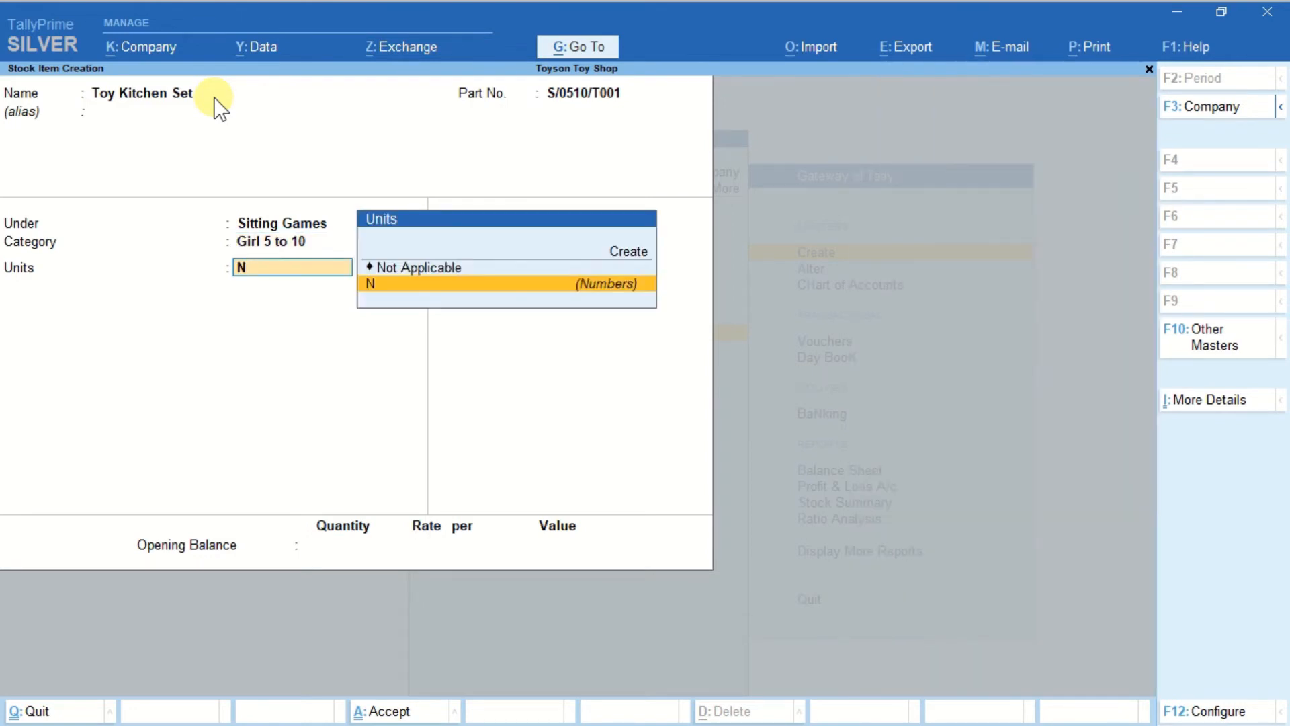
key("Return")
key("Return")
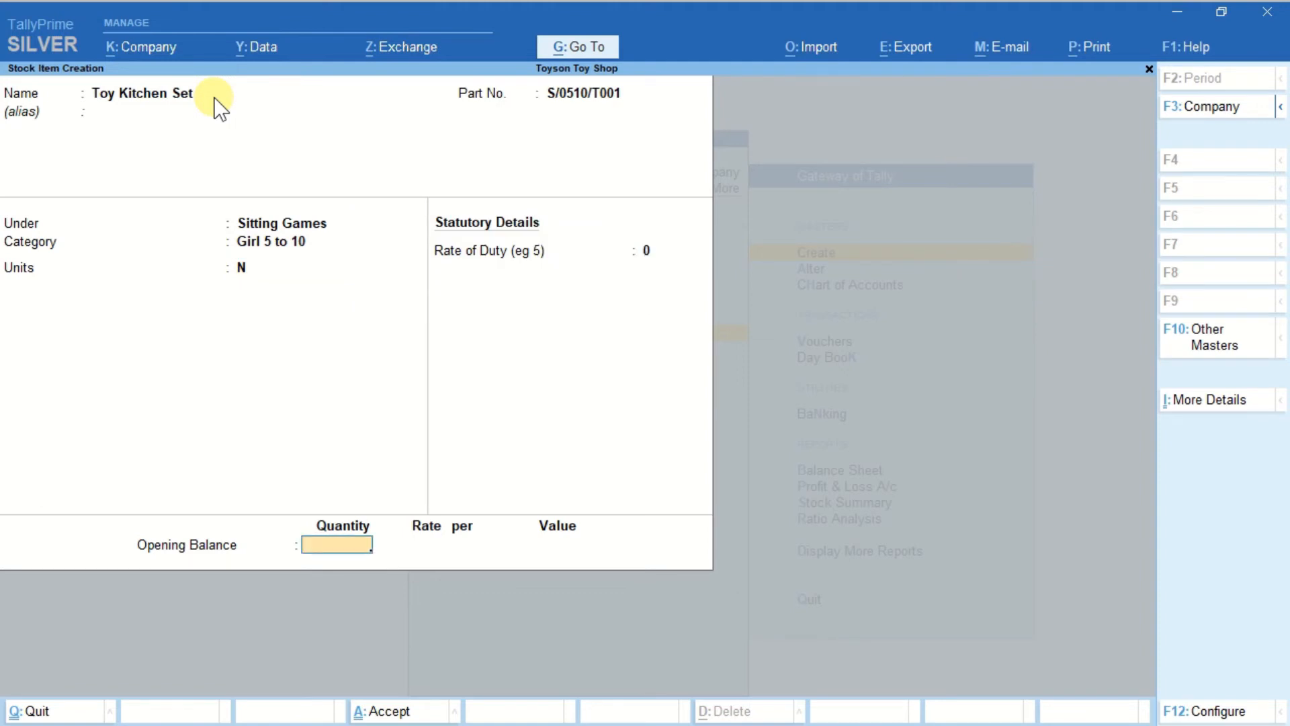
key("Return")
Create the stock item Water Bag with part number P/NNNN/W001, no alias, group Primary, category Not Applicable, and unit N
left_click(214, 96)
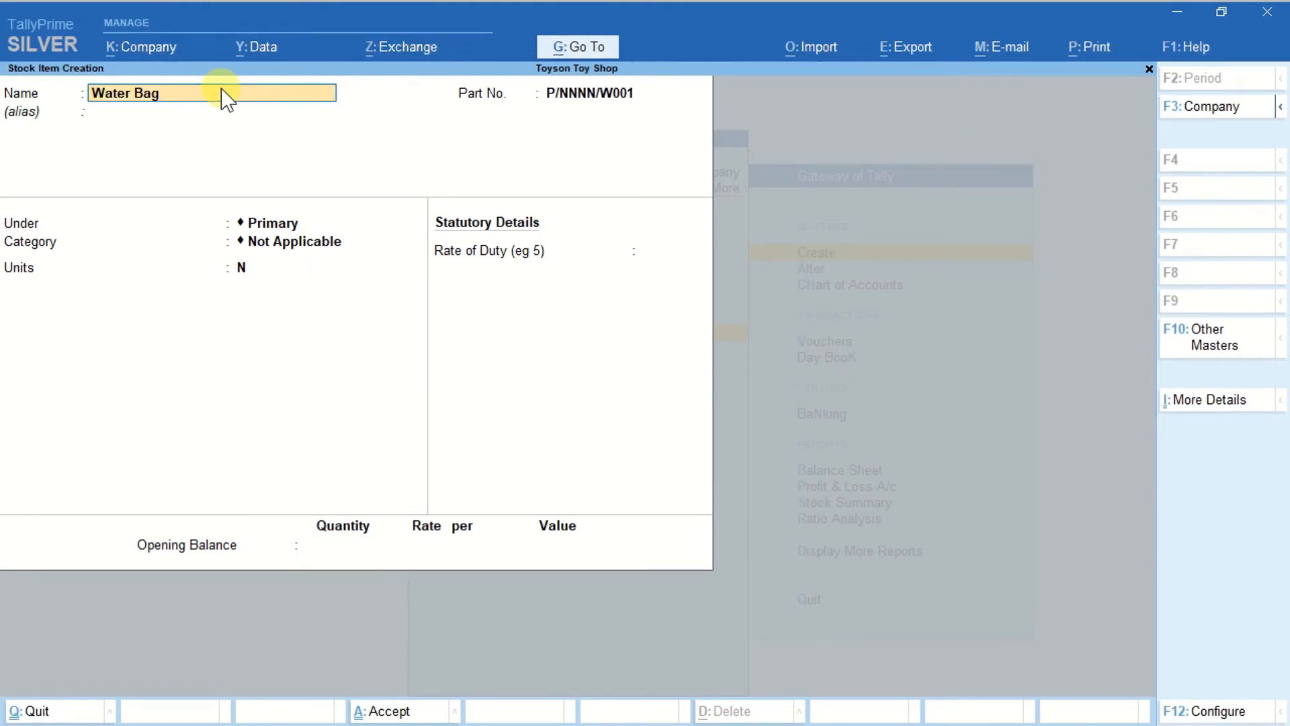
key("Return")
key("Return")
key("Return")
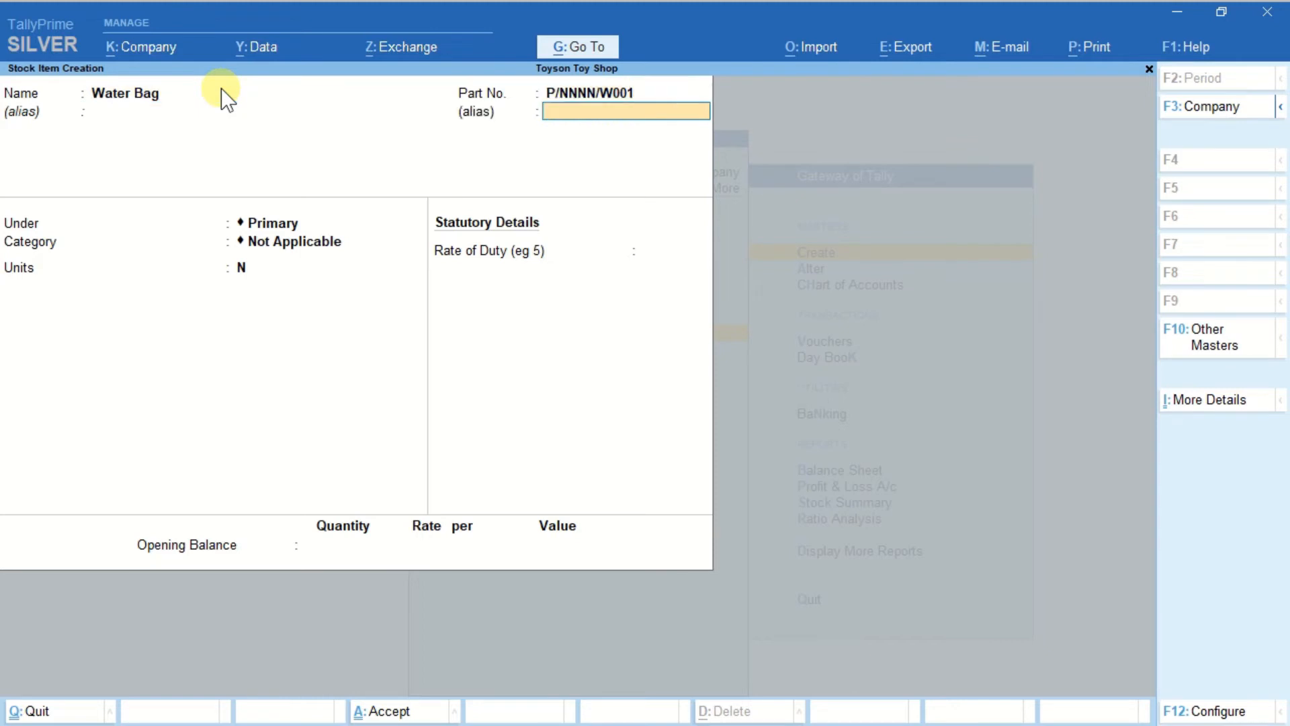
key("Return")
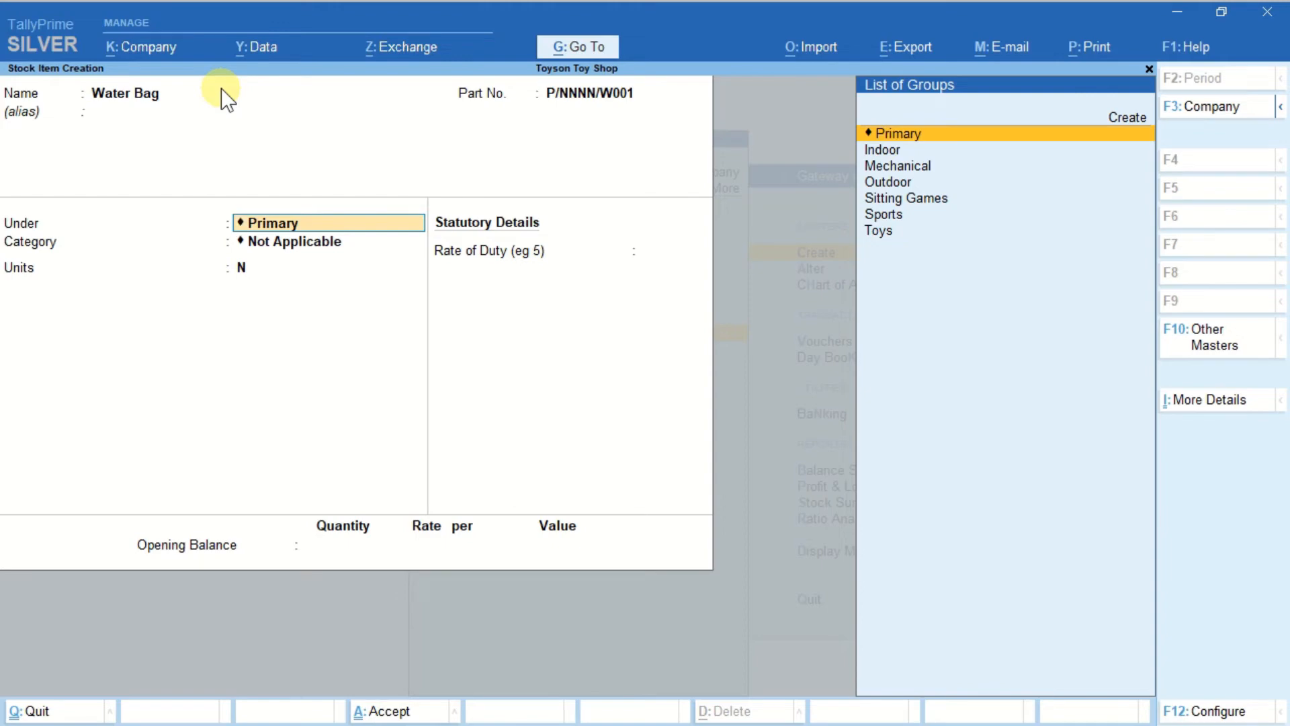
key("Return")
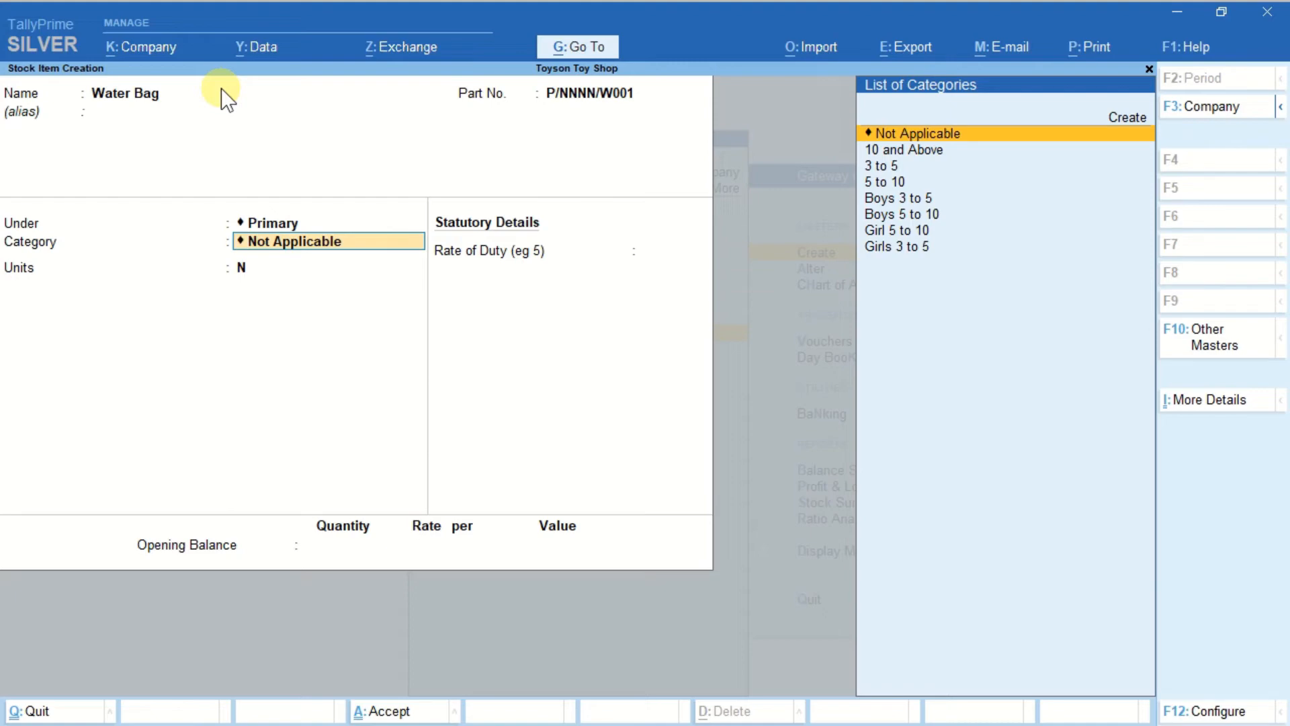
key("Return")
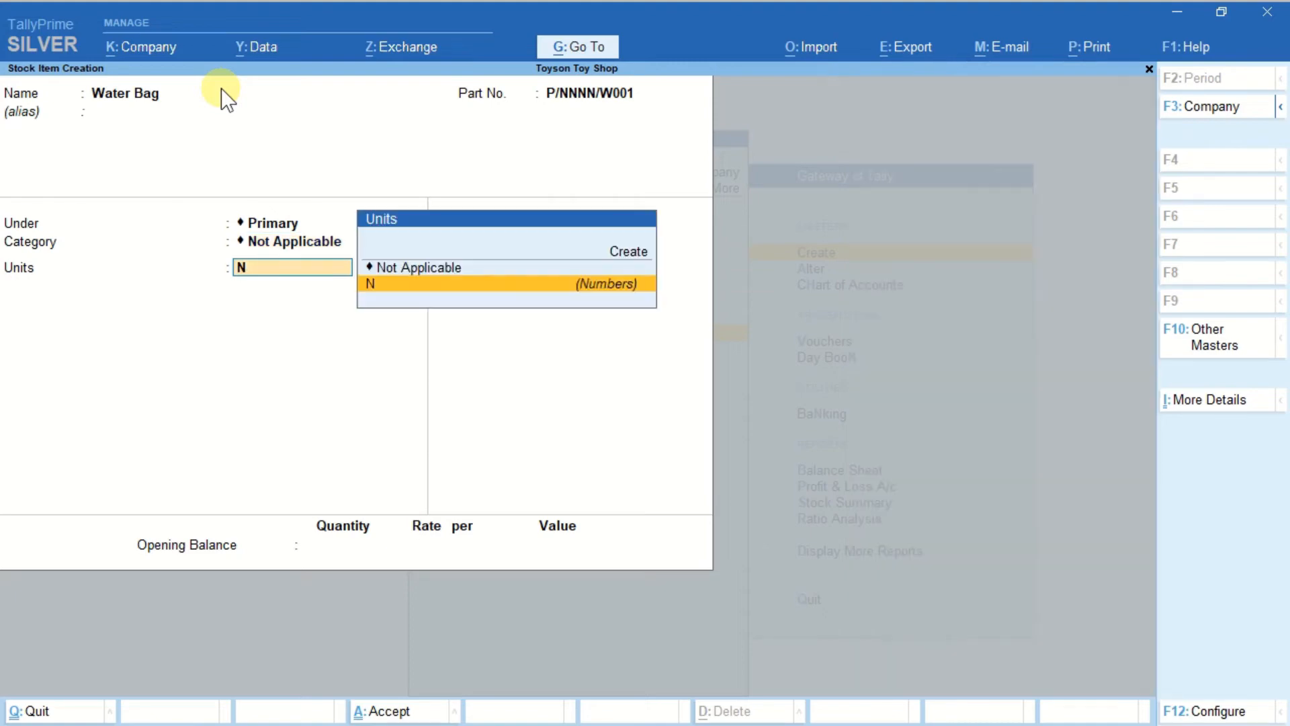
key("Return")
key("Return")
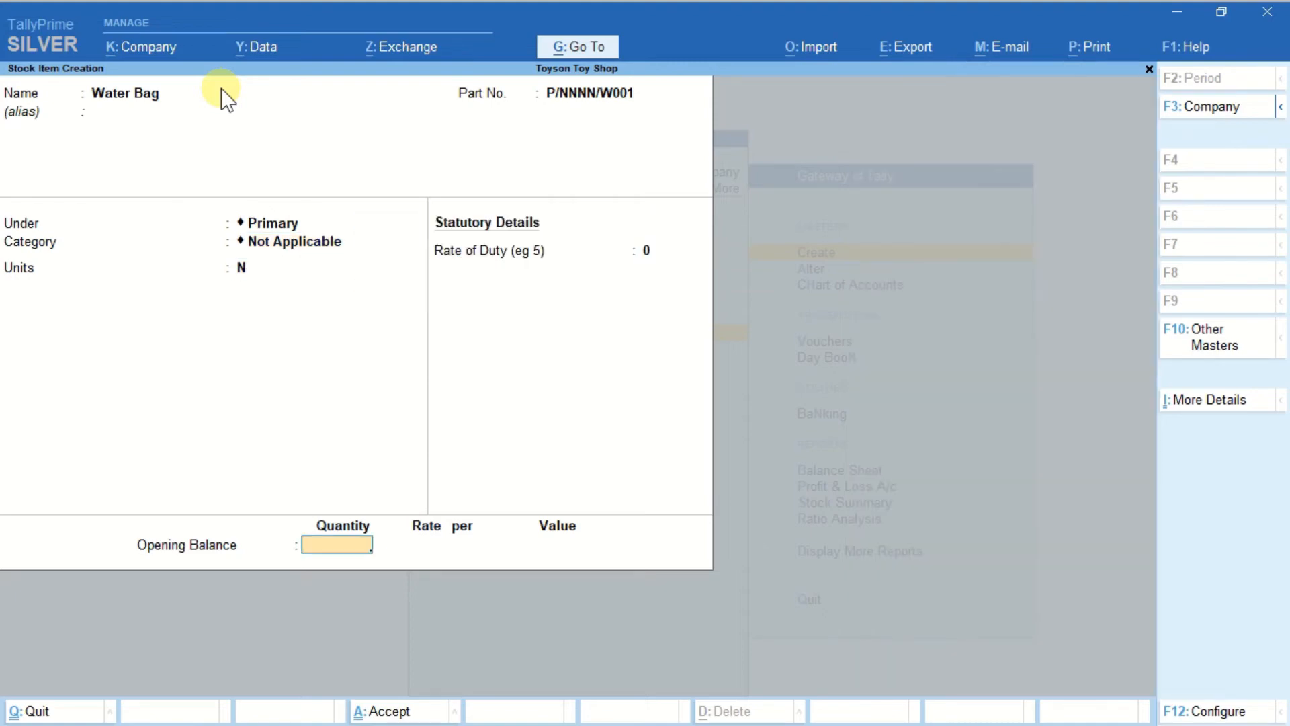
key("Return")
key("Return")
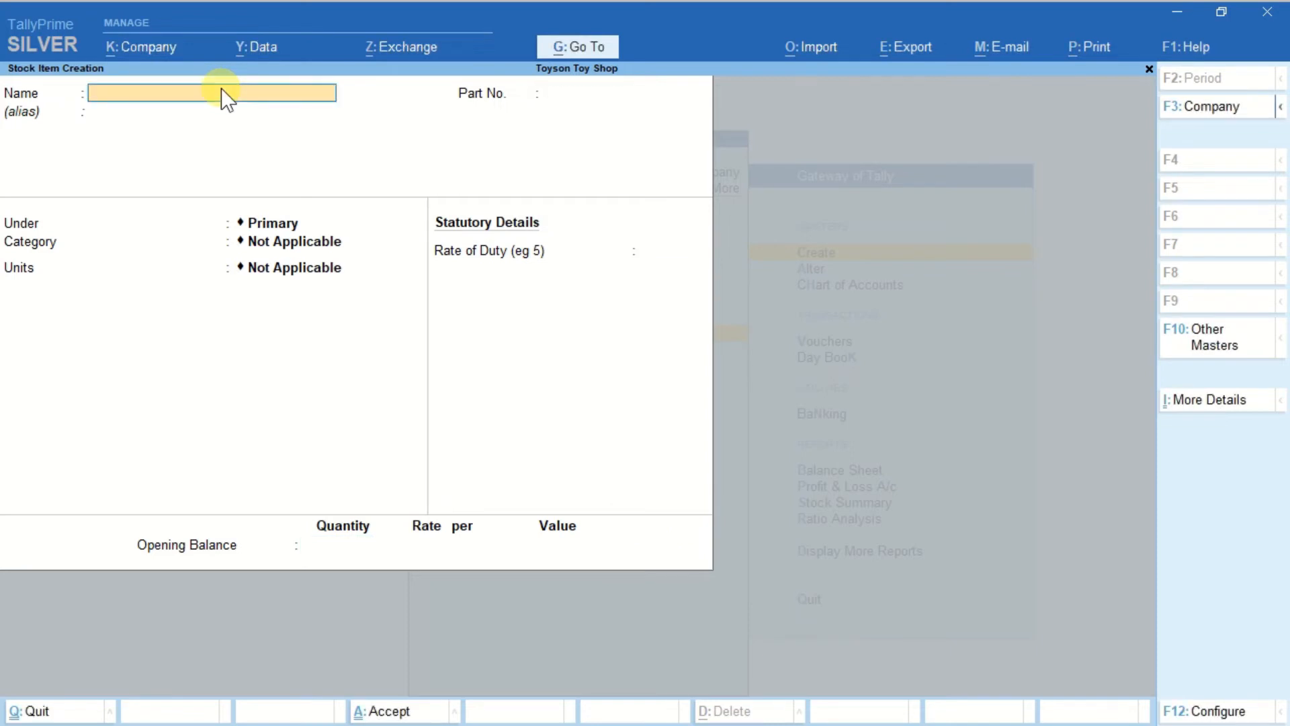
Leave stock item creation and start a new purchase voucher
key("Escape")
key("Return")
key("Escape")
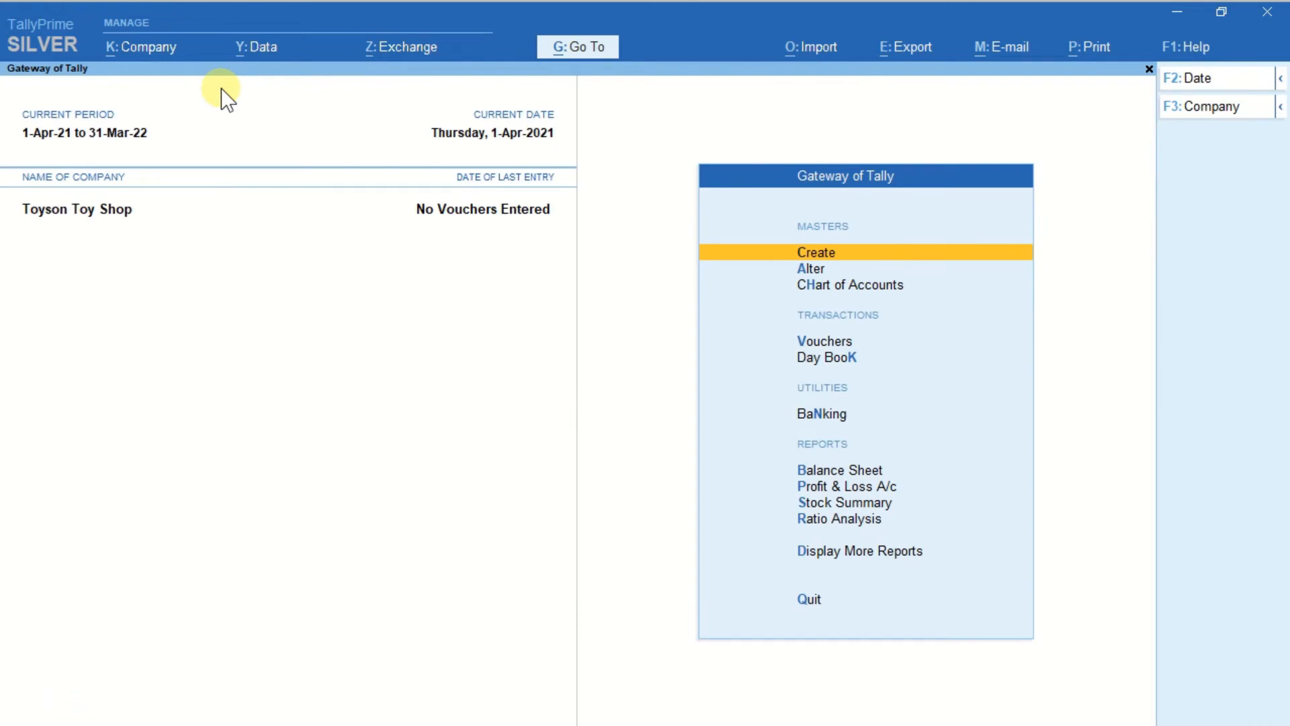
key("Down")
key("Down")
key("Down")
key("Down")
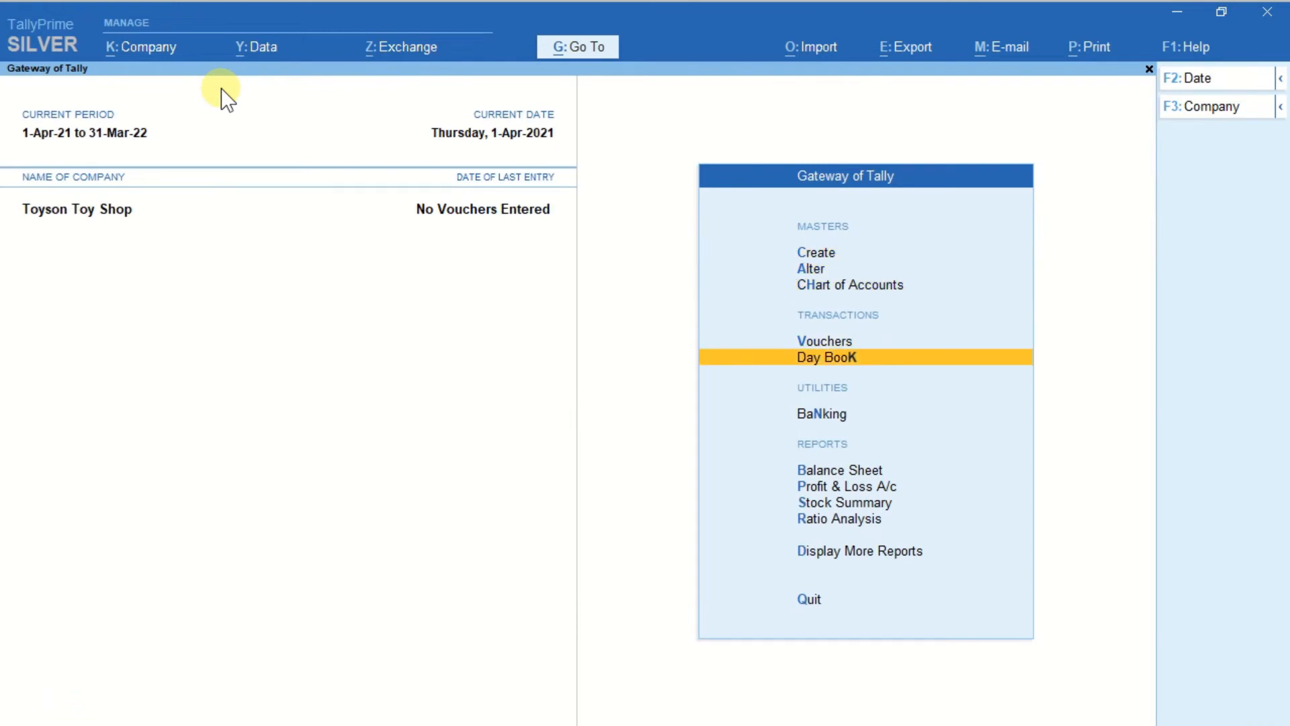
key("Up")
key("Return")
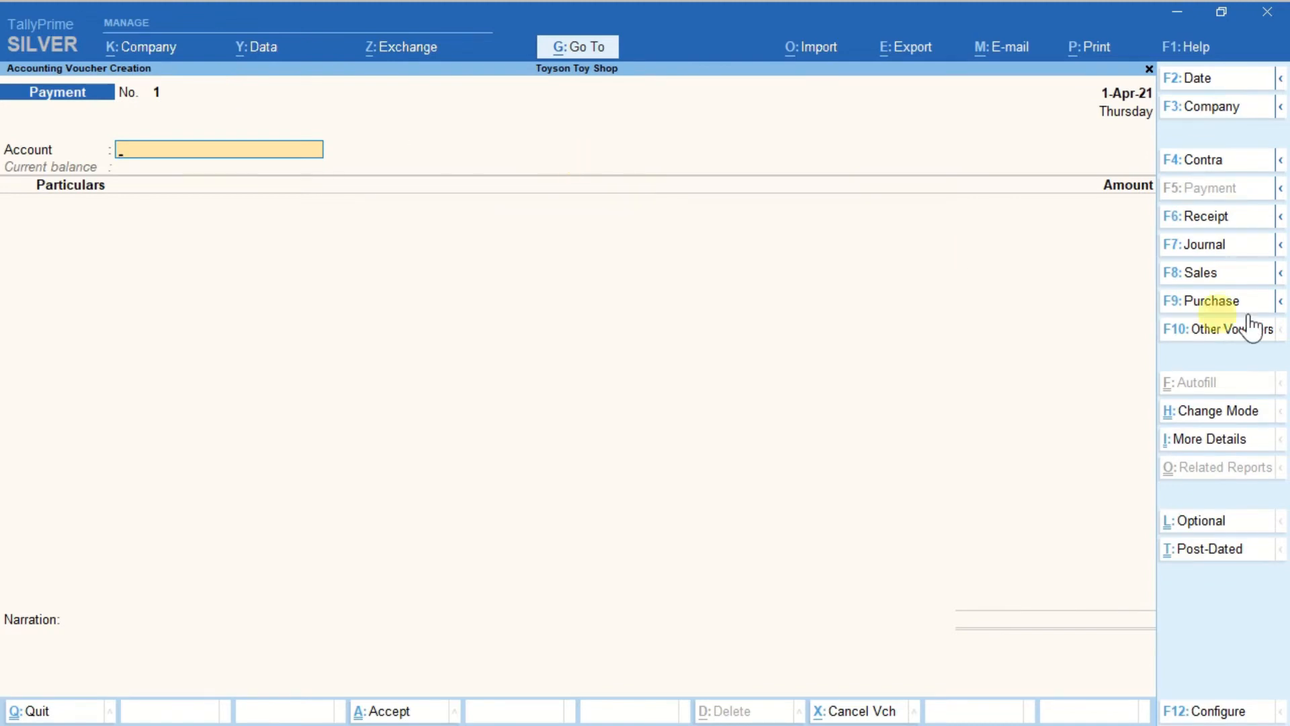
left_click(1210, 301)
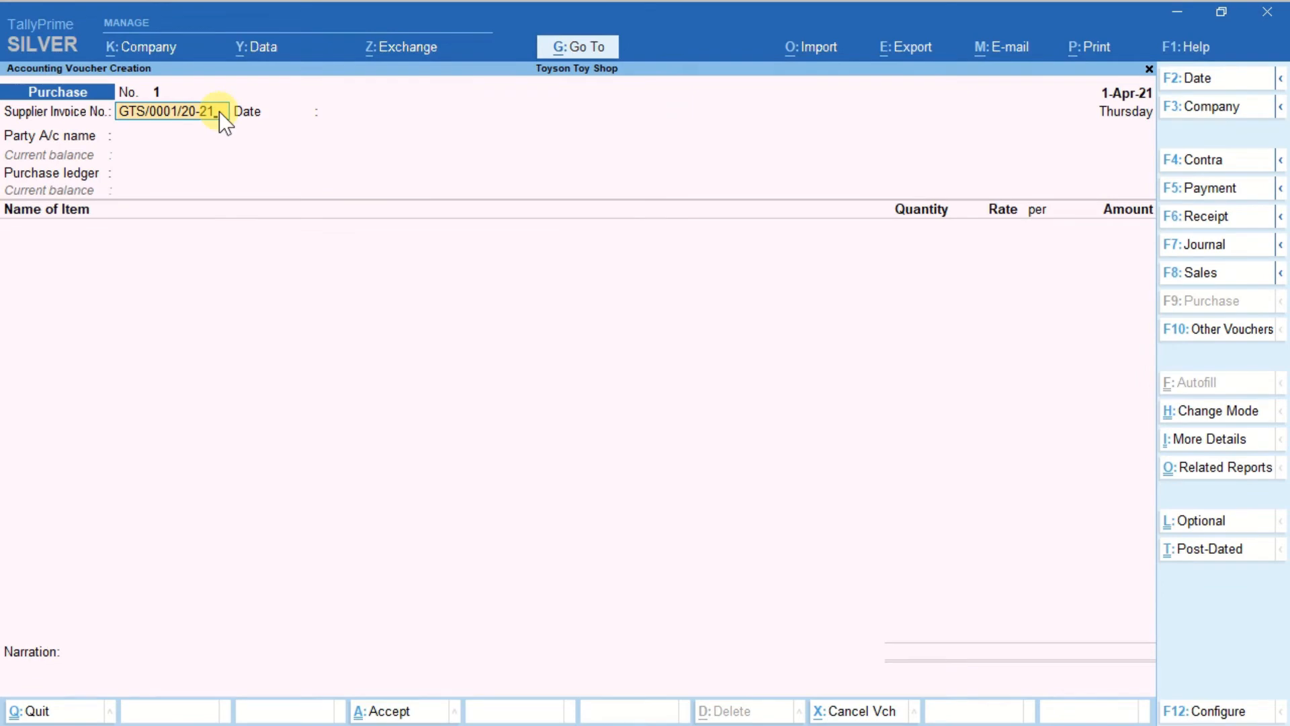
Enter supplier invoice GTS/0001/20-21 dated 1-Apr-21, party Geo Toys Ltd. with blank receipt details, and purchase ledger Purchase A/c
key("Return")
key("Return")
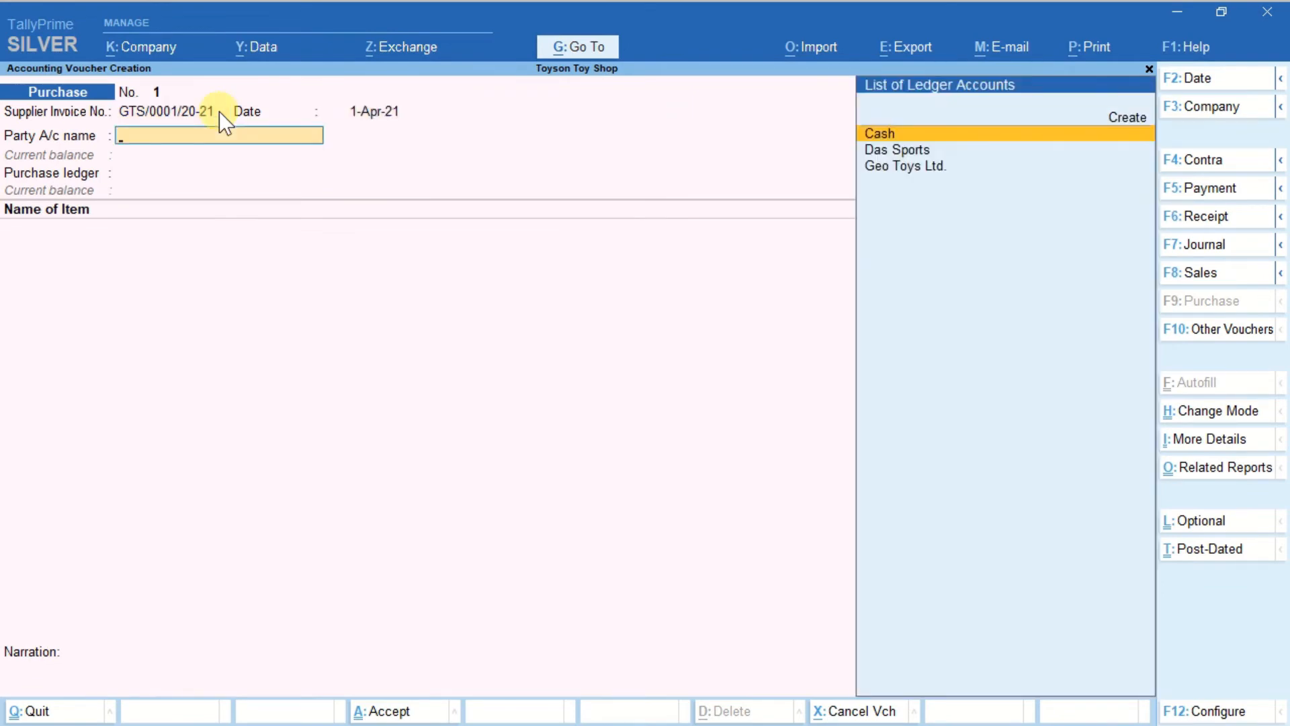
key("Down")
key("Down")
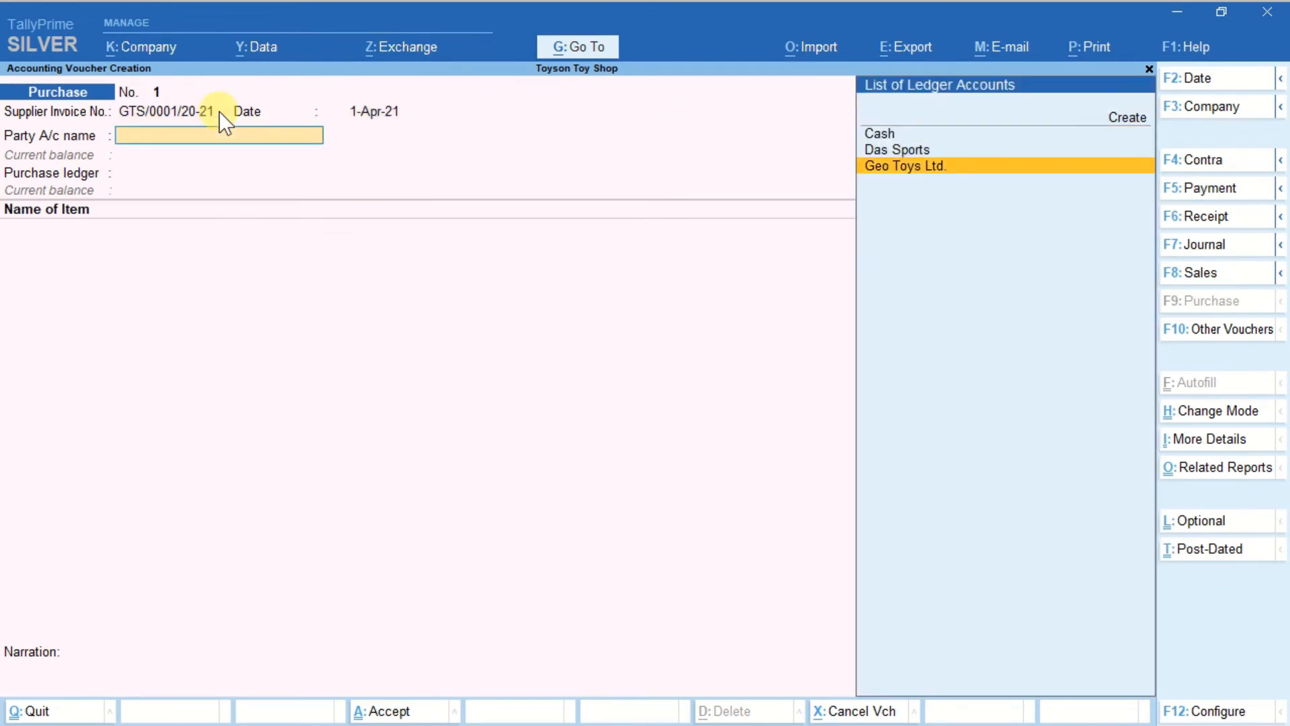
key("Return")
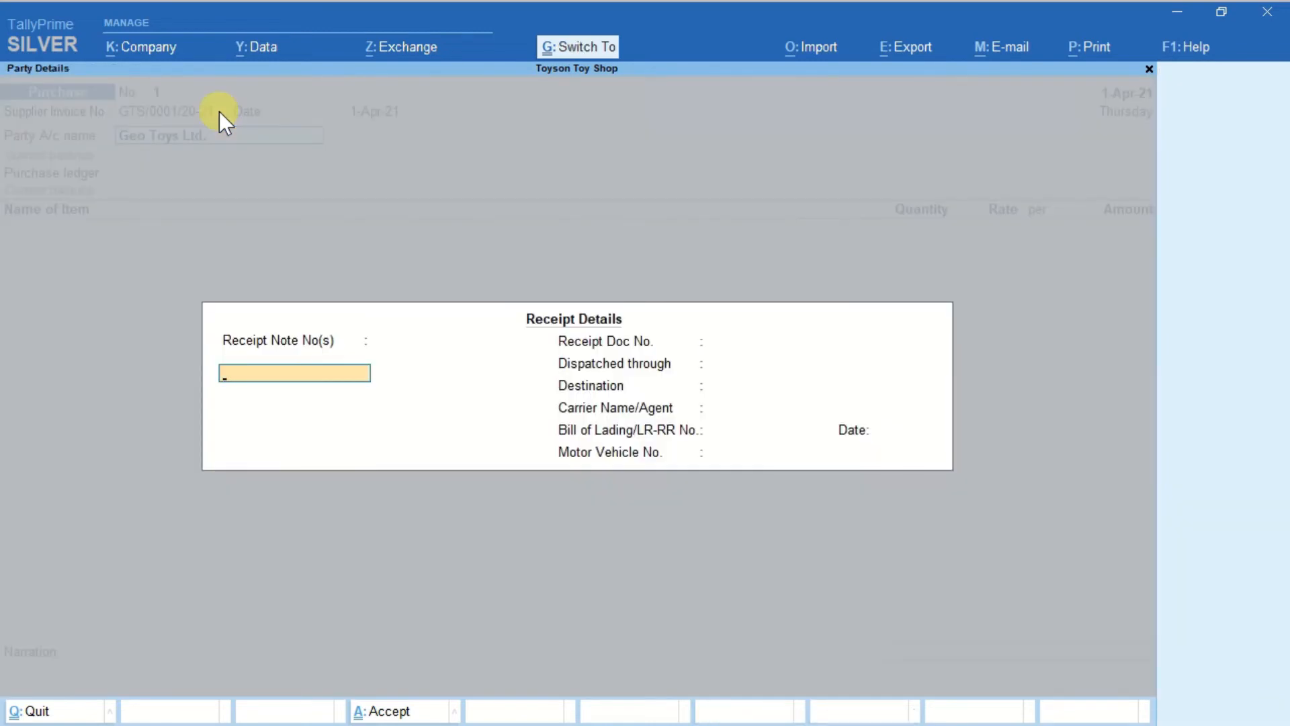
key("ctrl+a")
key("ctrl+a")
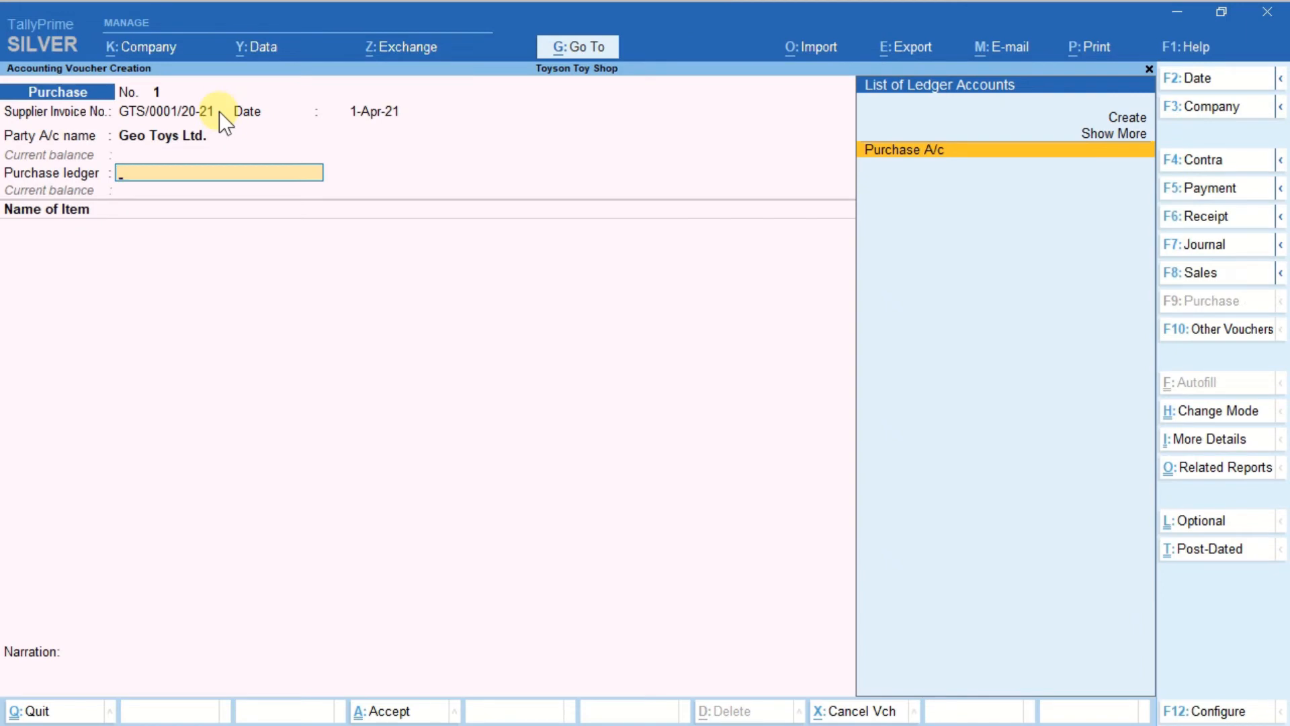
key("Return")
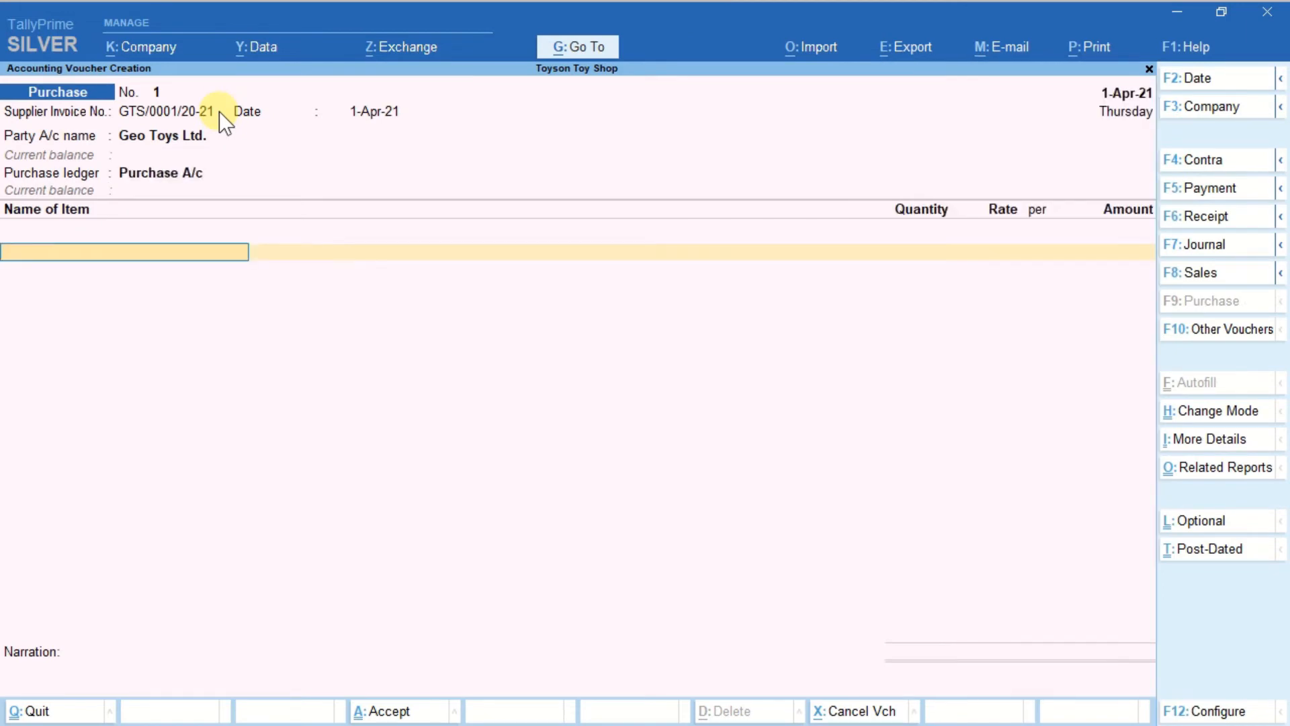
Add Baby Doll to the purchase voucher with quantity 100 N at a rate of 45 per N
type("B")
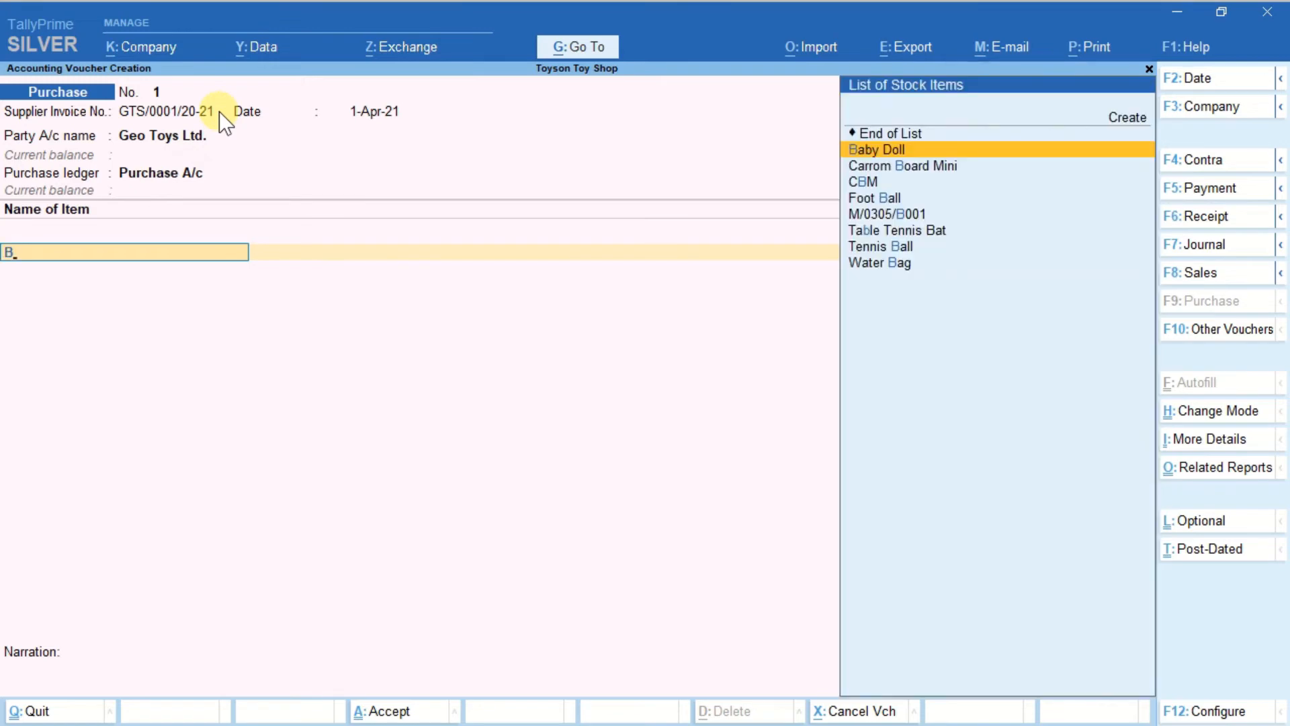
key("Return")
type("100")
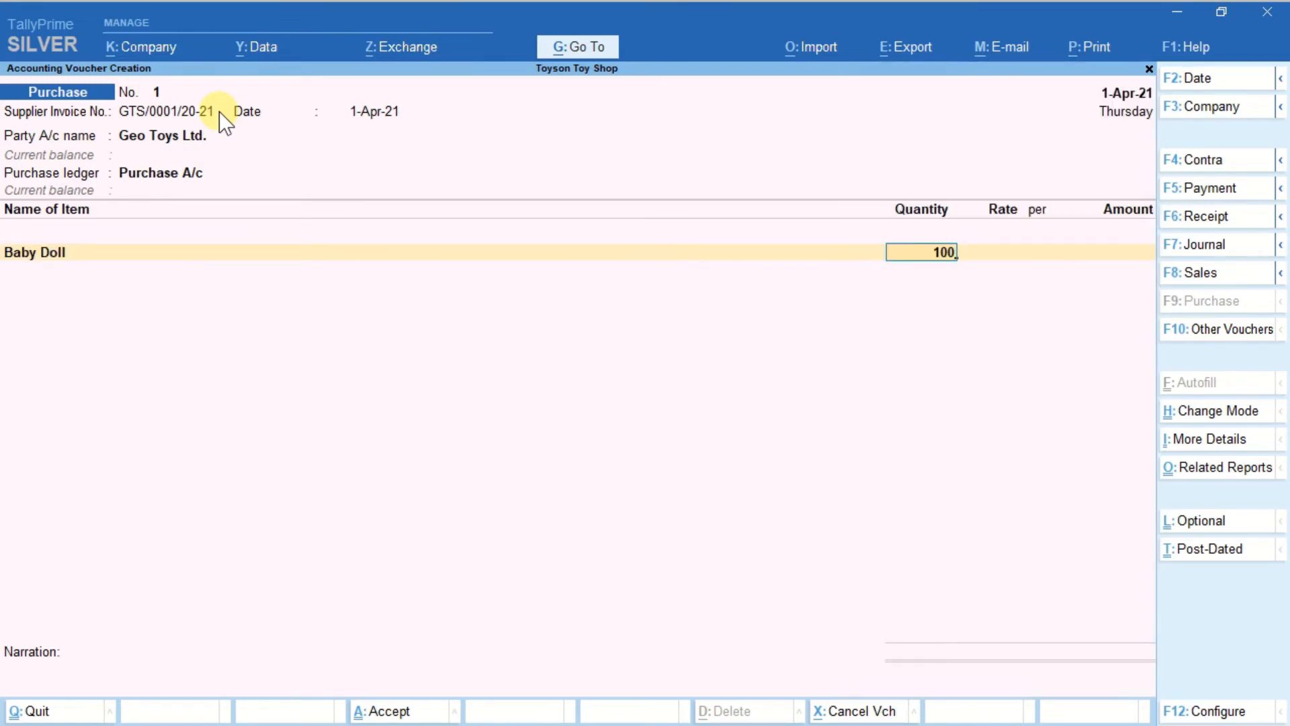
key("Return")
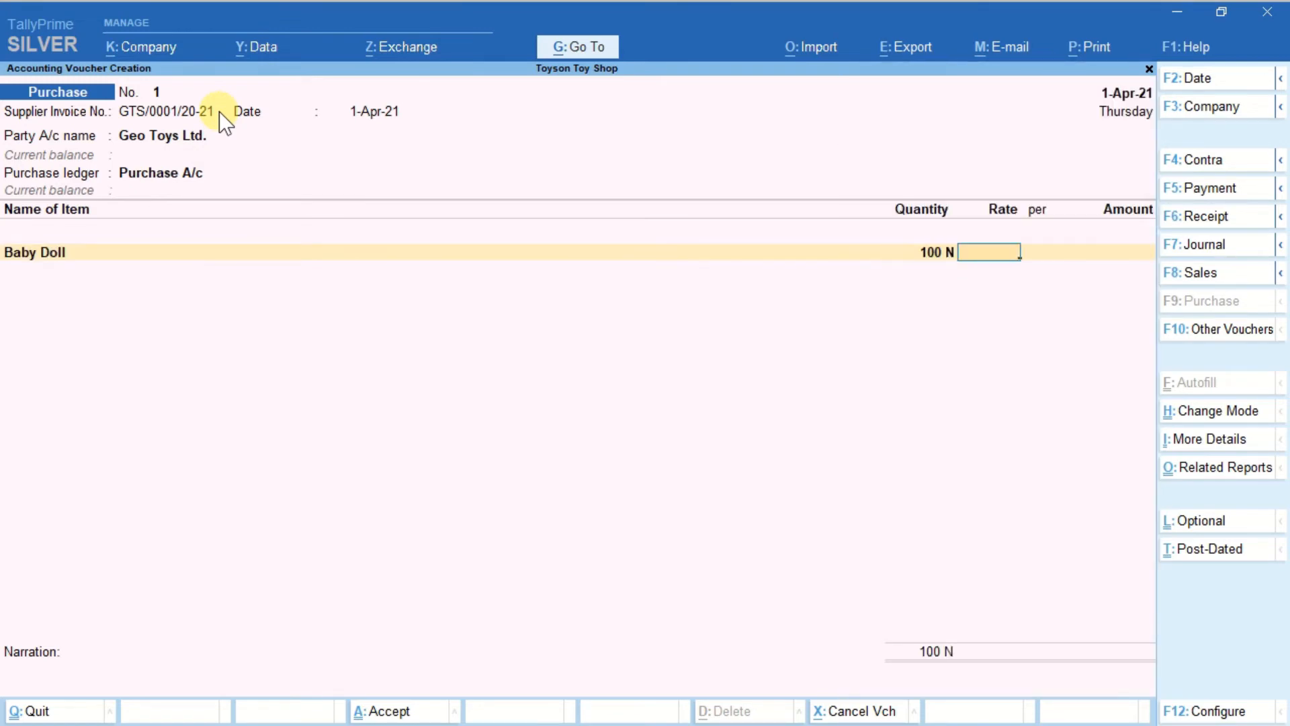
type("45")
key("Return")
key("Return")
key("Return")
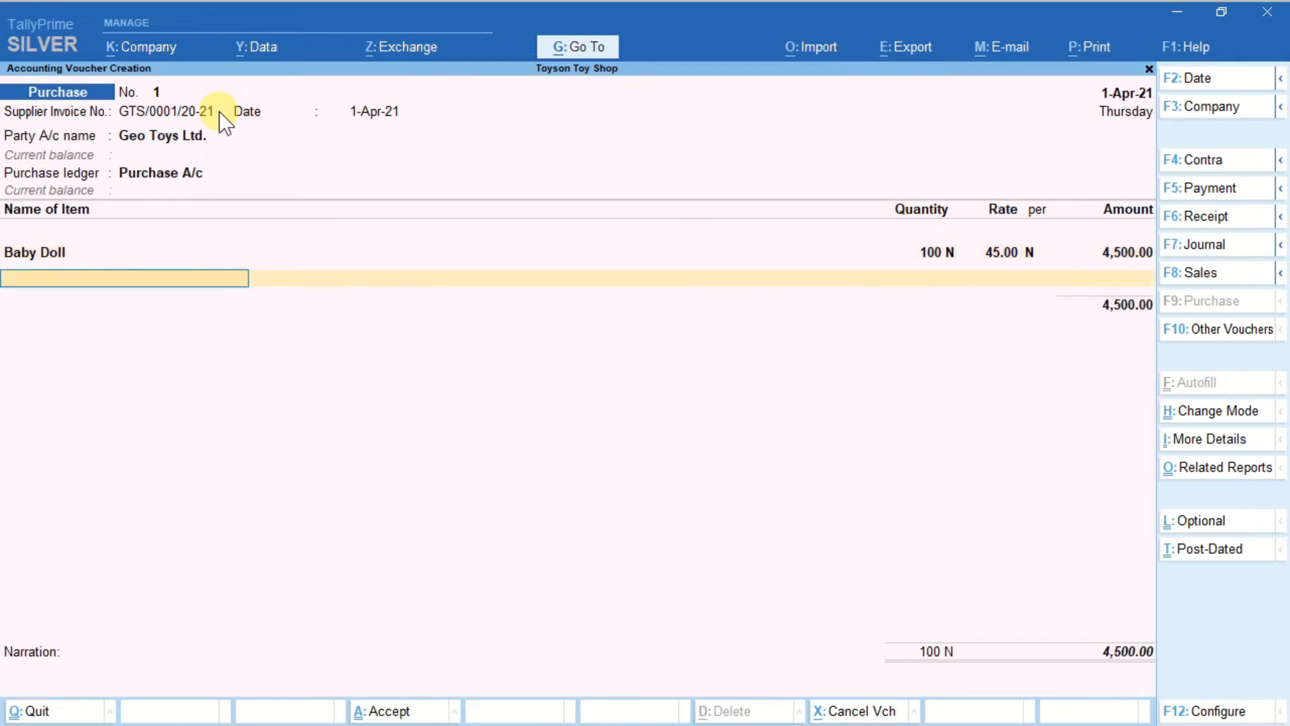
Add Chess to the purchase voucher with quantity 20 N at a rate of 180 per N
key("ctrl")
type("Ch")
key("Return")
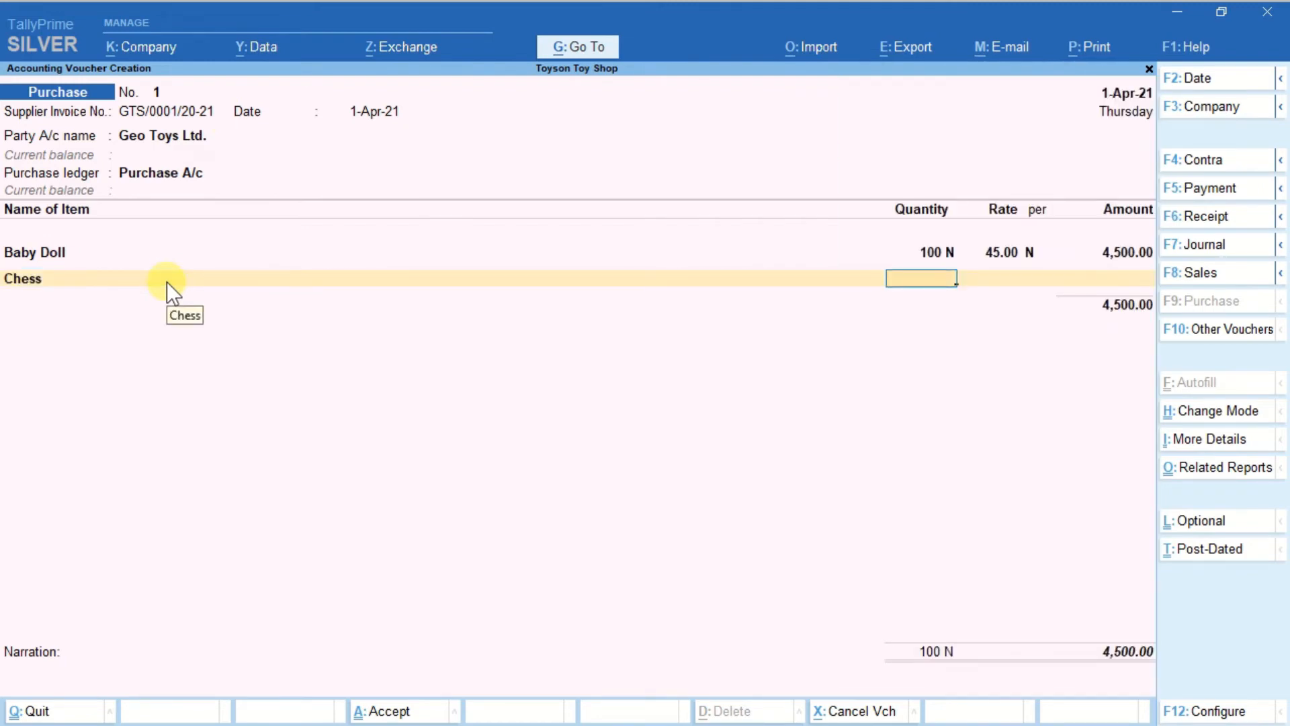
type("20")
key("Return")
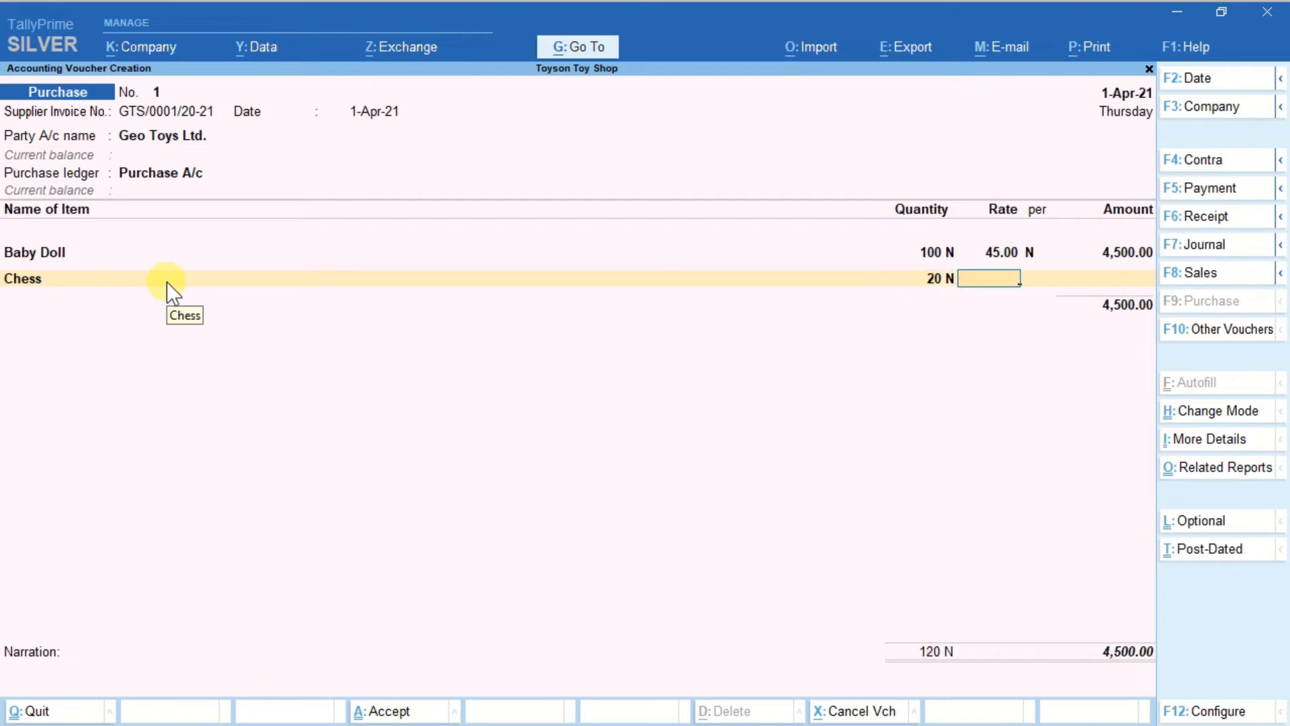
type("180")
key("Return")
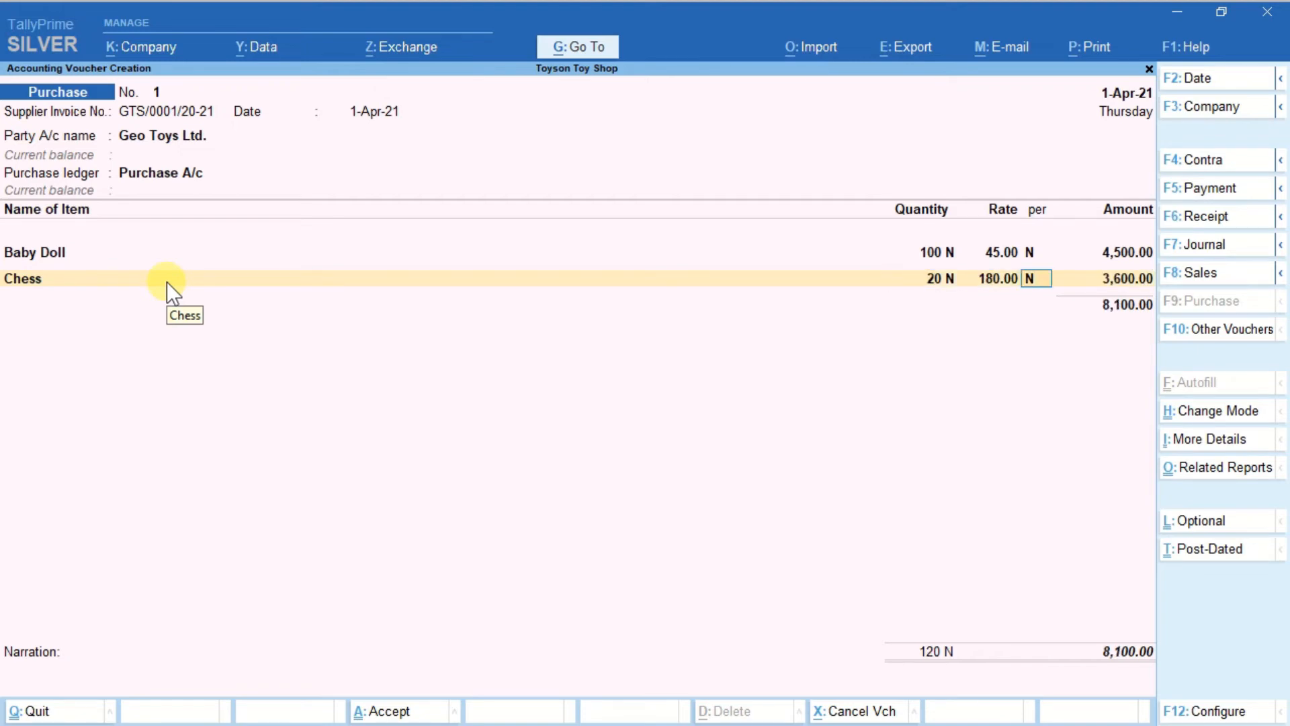
key("Return")
key("Return")
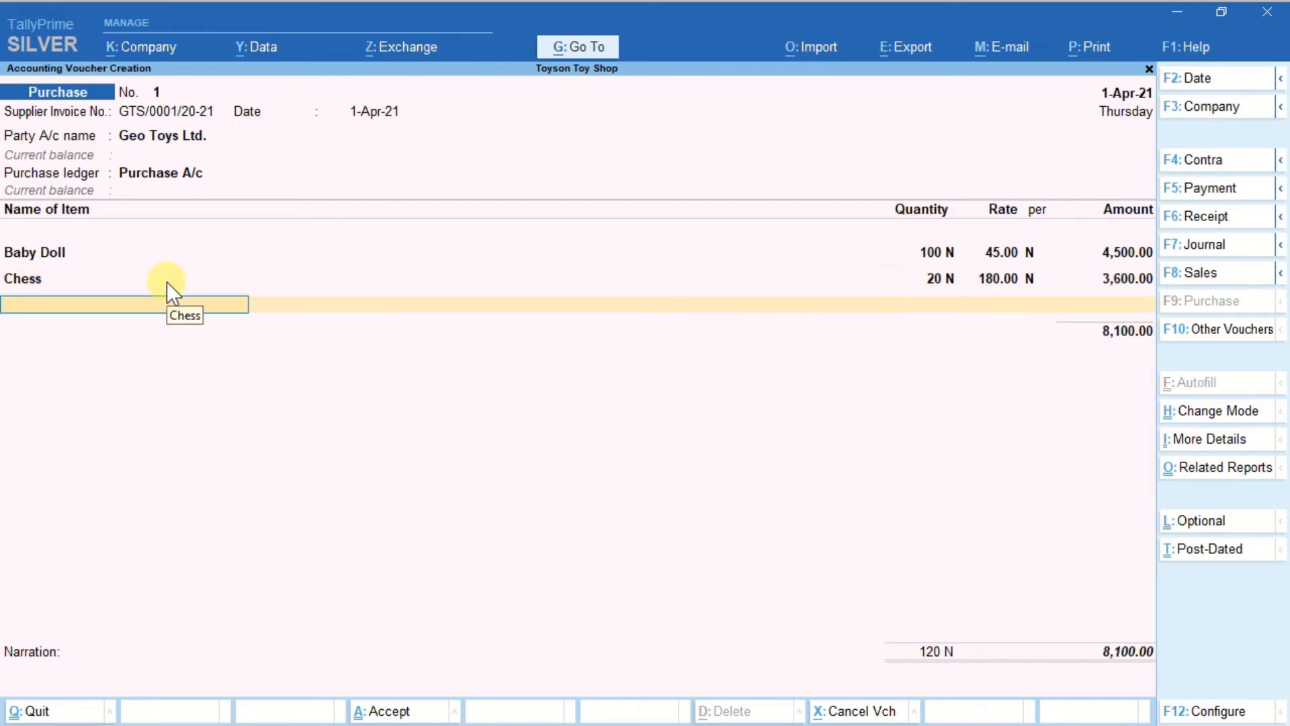
Add Snakes & Ladders to the purchase voucher with quantity 80 N at a rate of 90 per N
type("Sn")
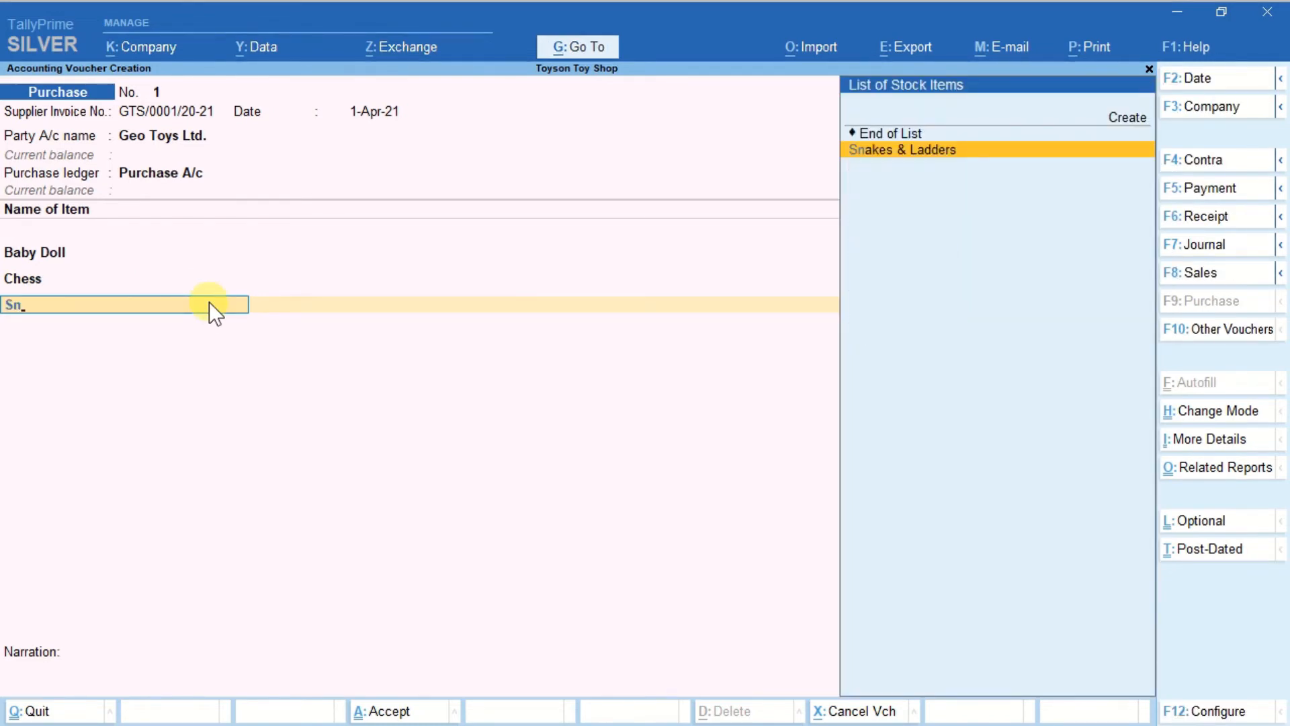
key("Return")
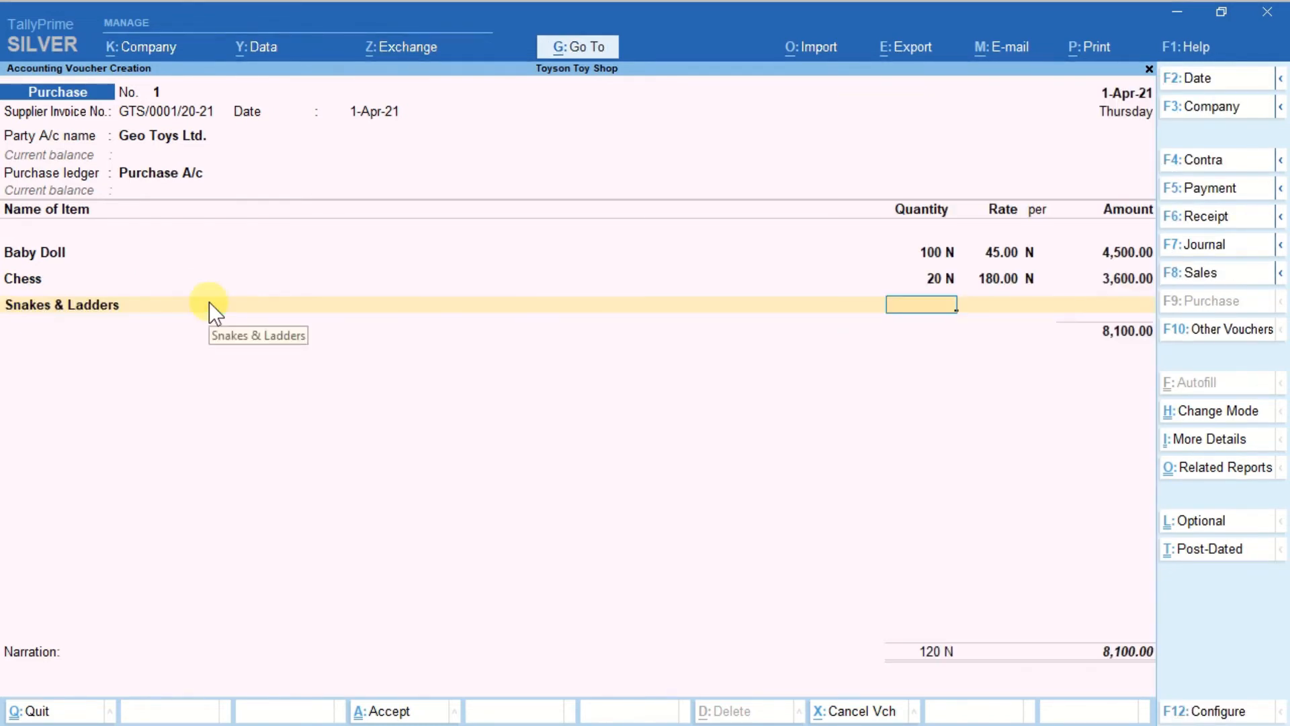
type("80")
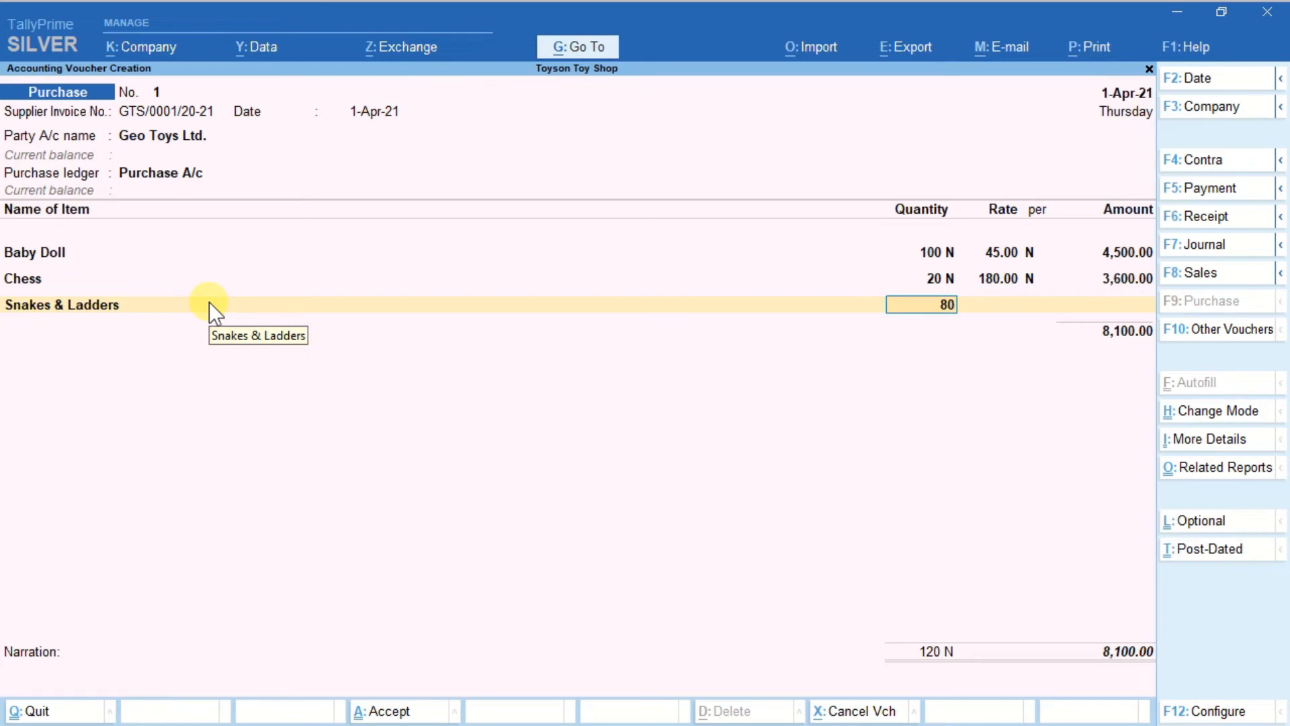
key("Return")
type("90")
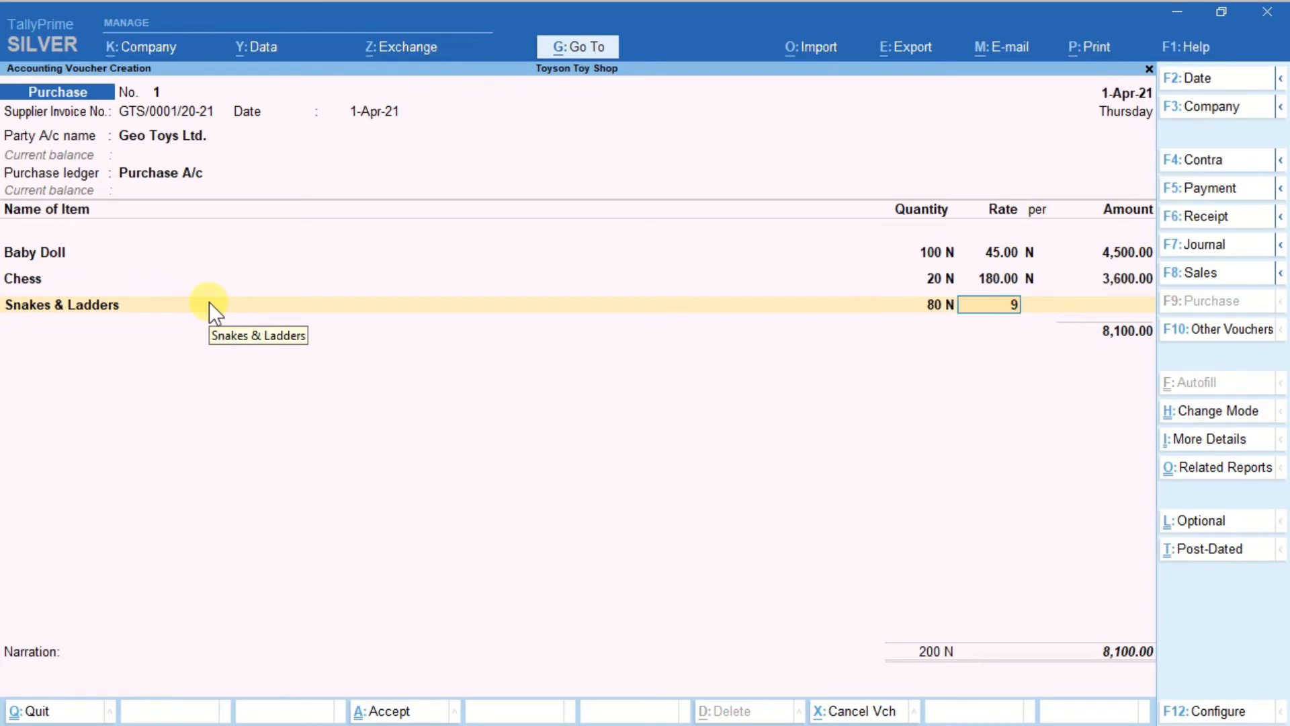
key("Return")
key("Return")
key("Return")
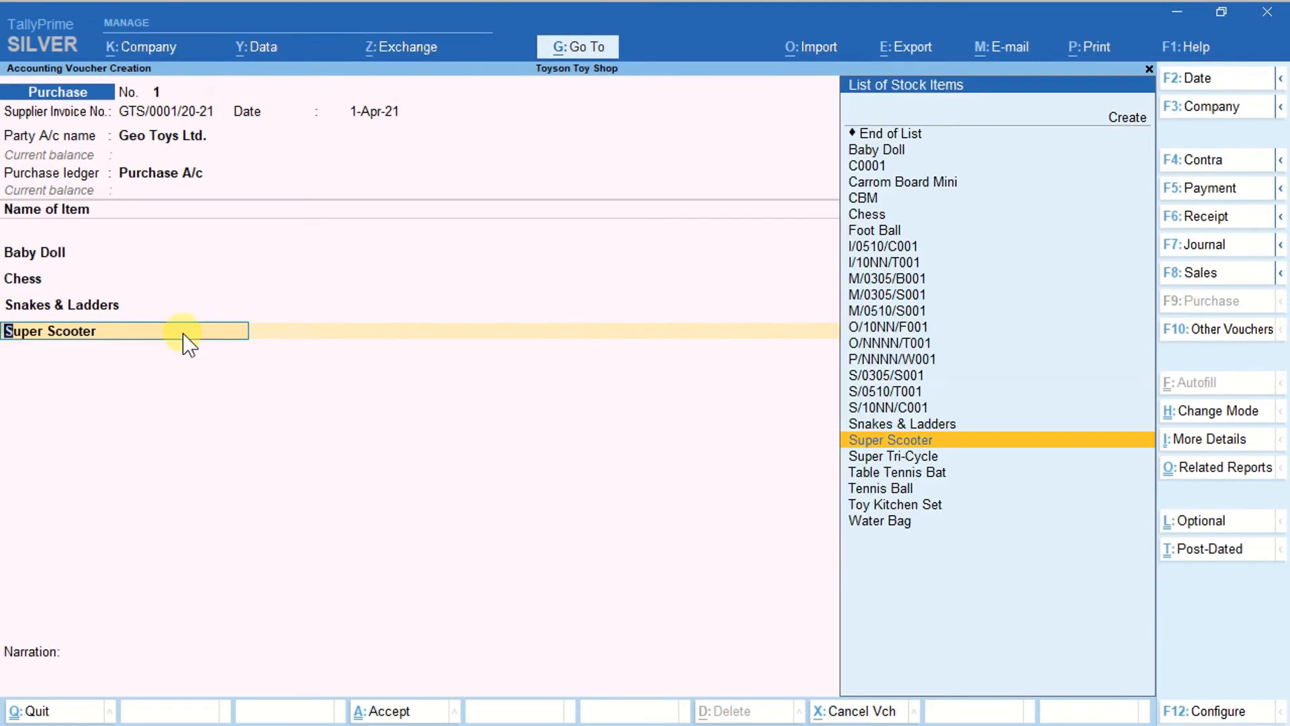
Add Super Scooter to the purchase voucher with quantity 30 N at a rate of 900 per N
key("Return")
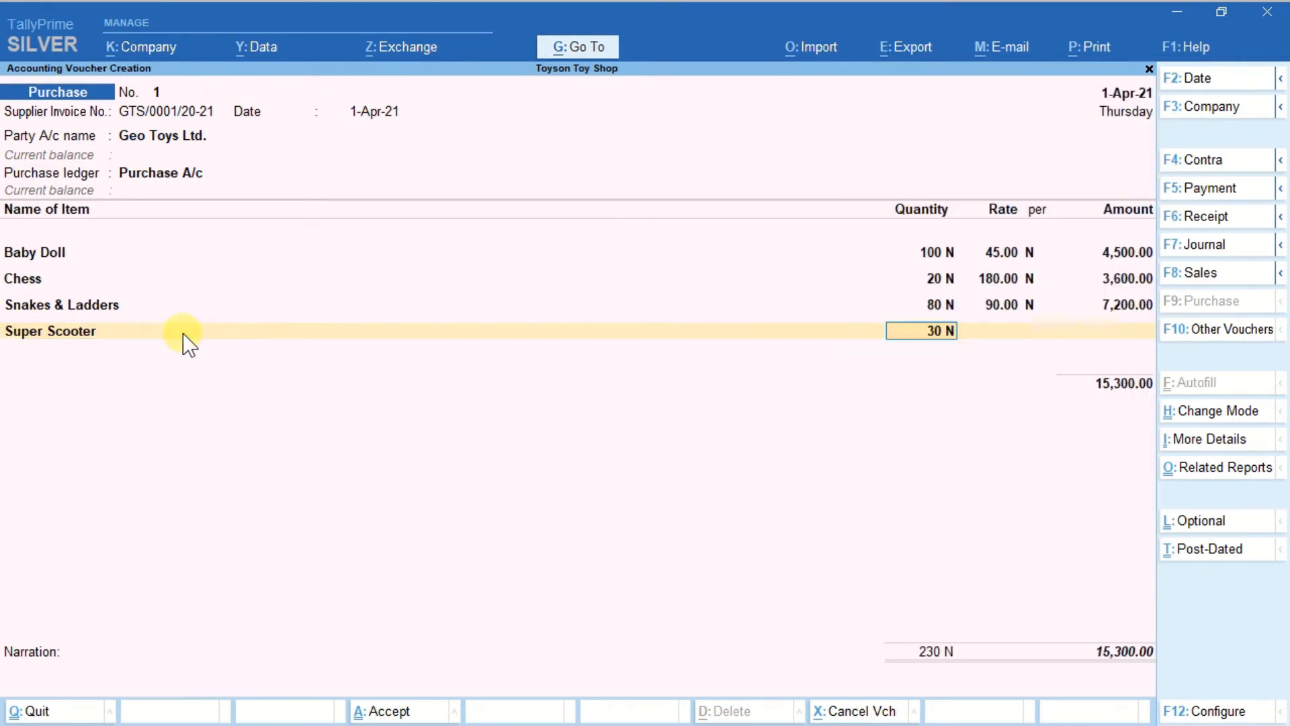
key("Return")
type("900")
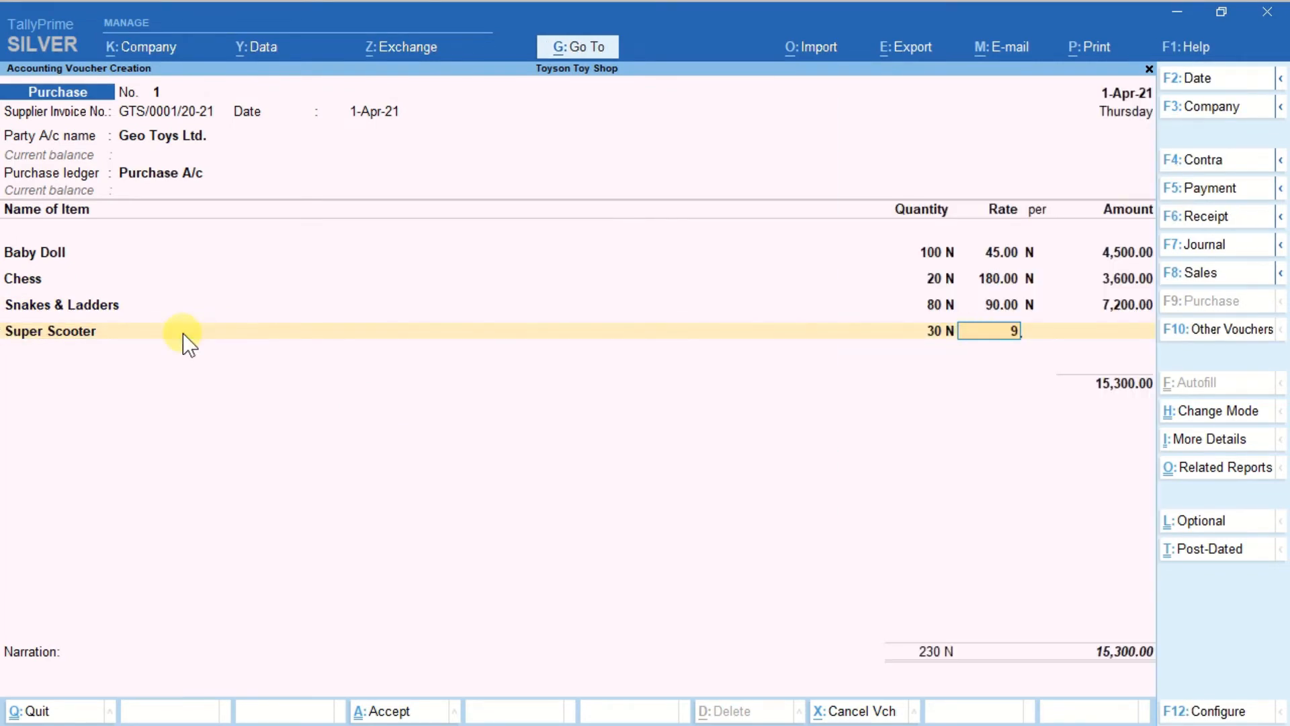
key("Return")
key("Return")
key("Return")
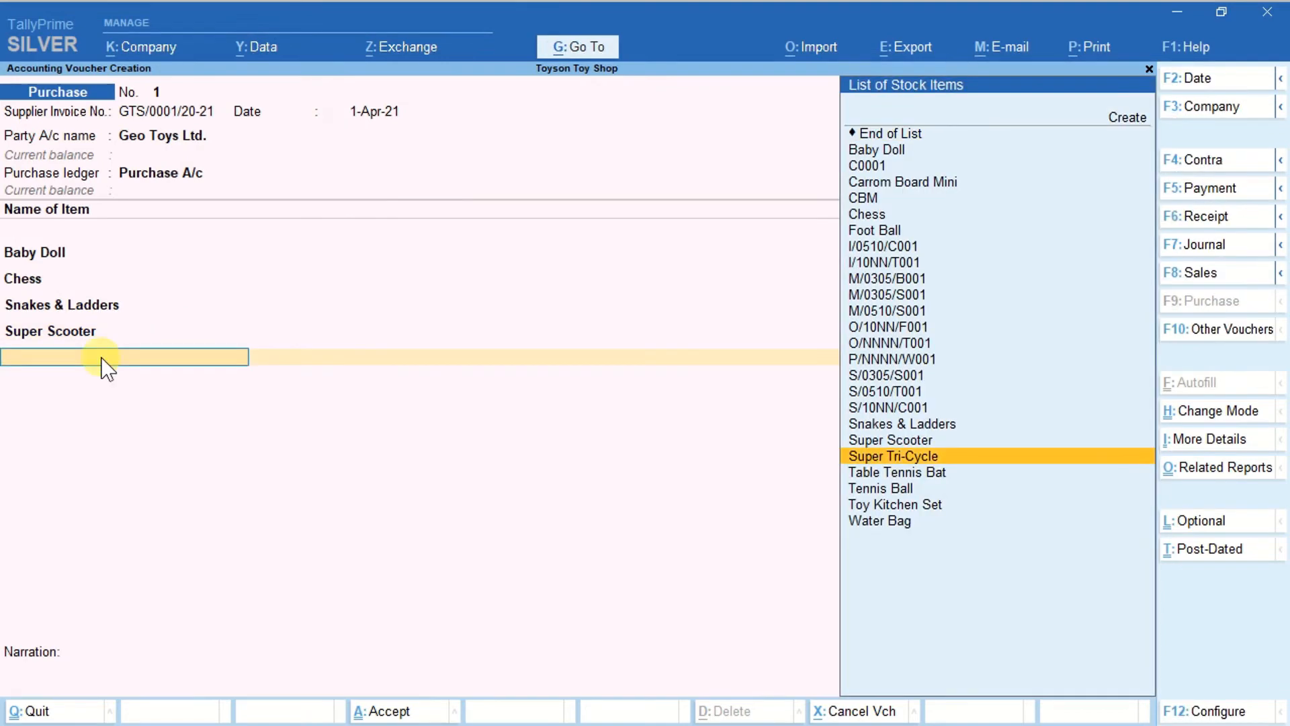
Add Super Tri-Cycle to the Geo Toys Ltd. purchase voucher with a quantity of 20 and a rate of 810
key("Up")
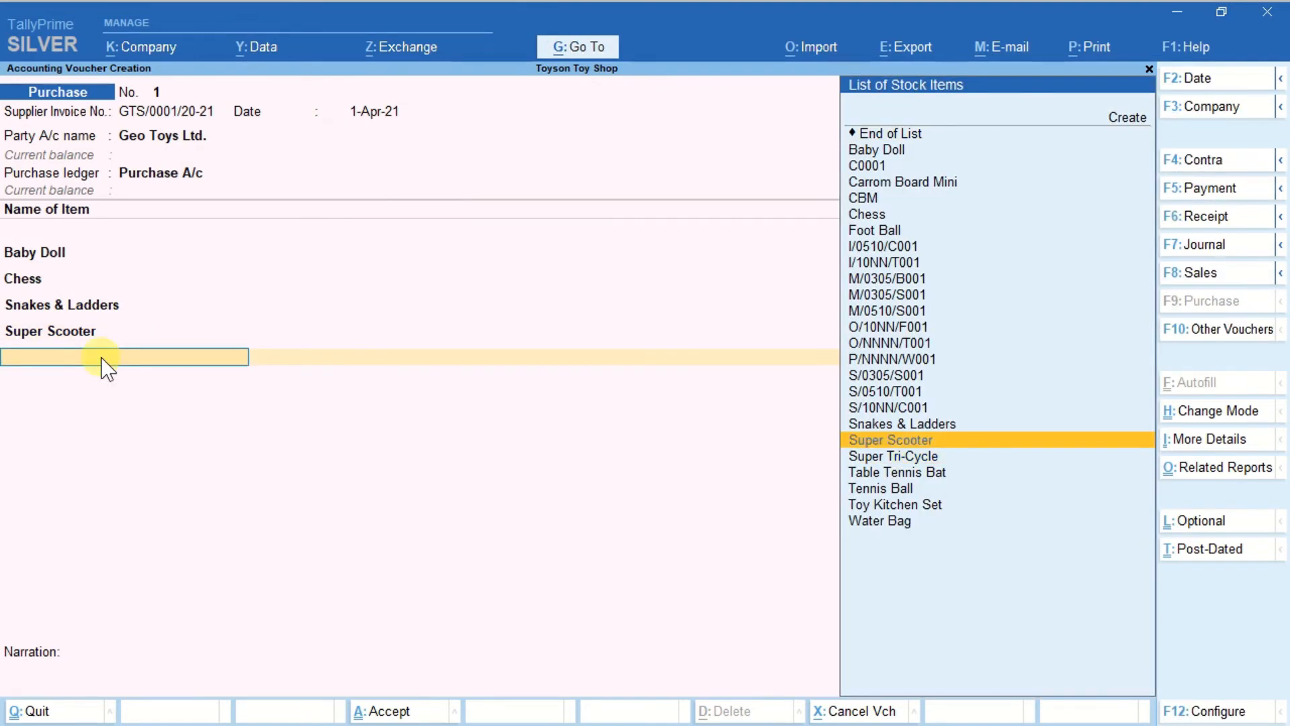
key("Down")
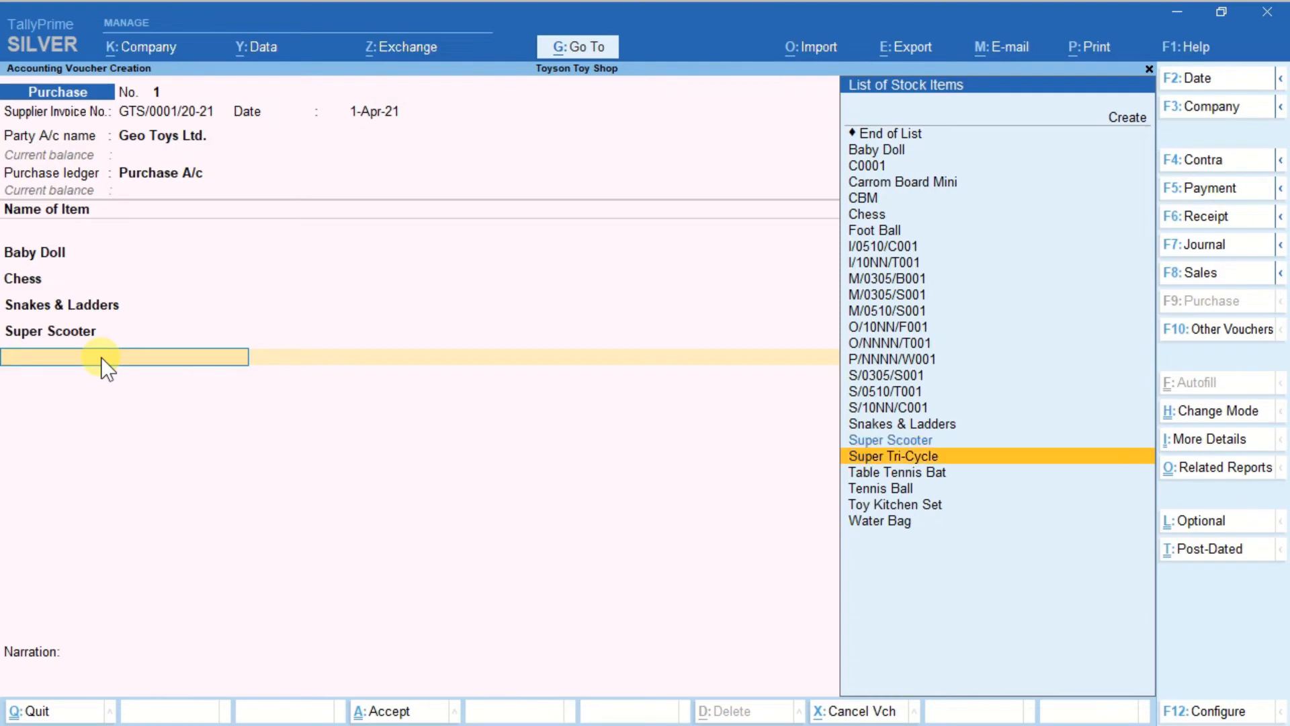
key("Return")
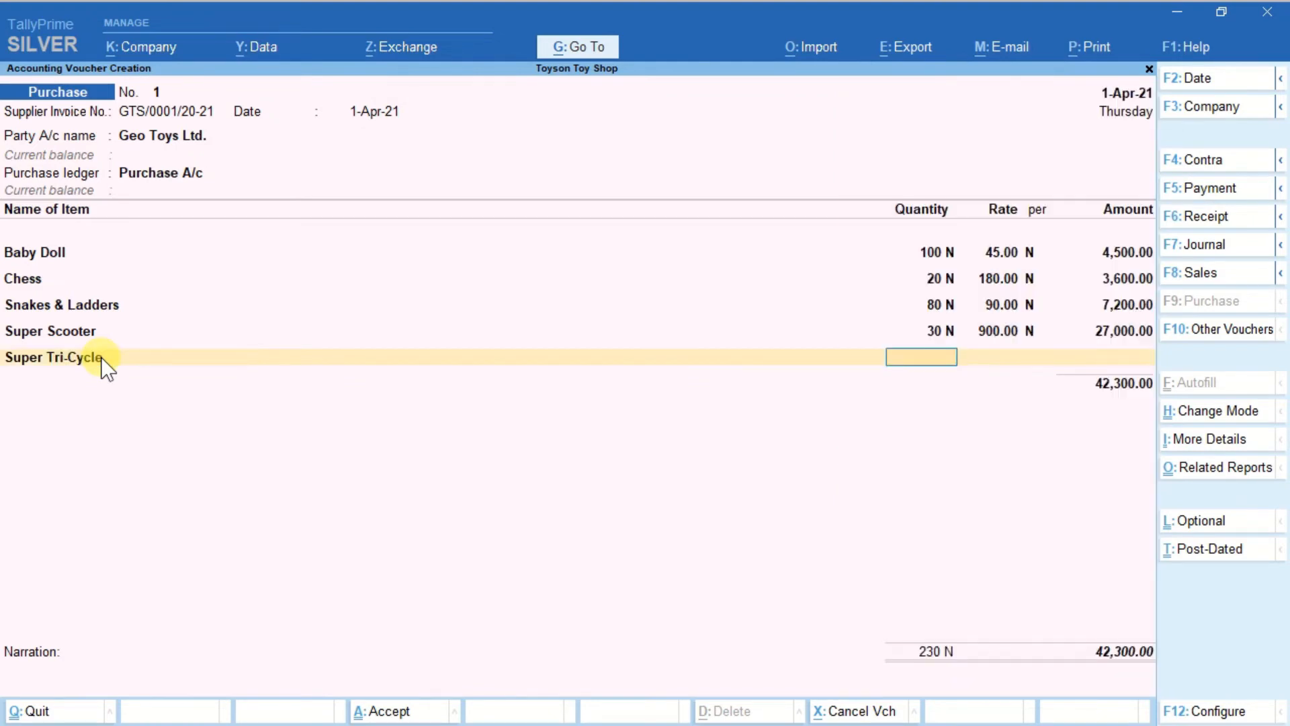
type("20")
key("Return")
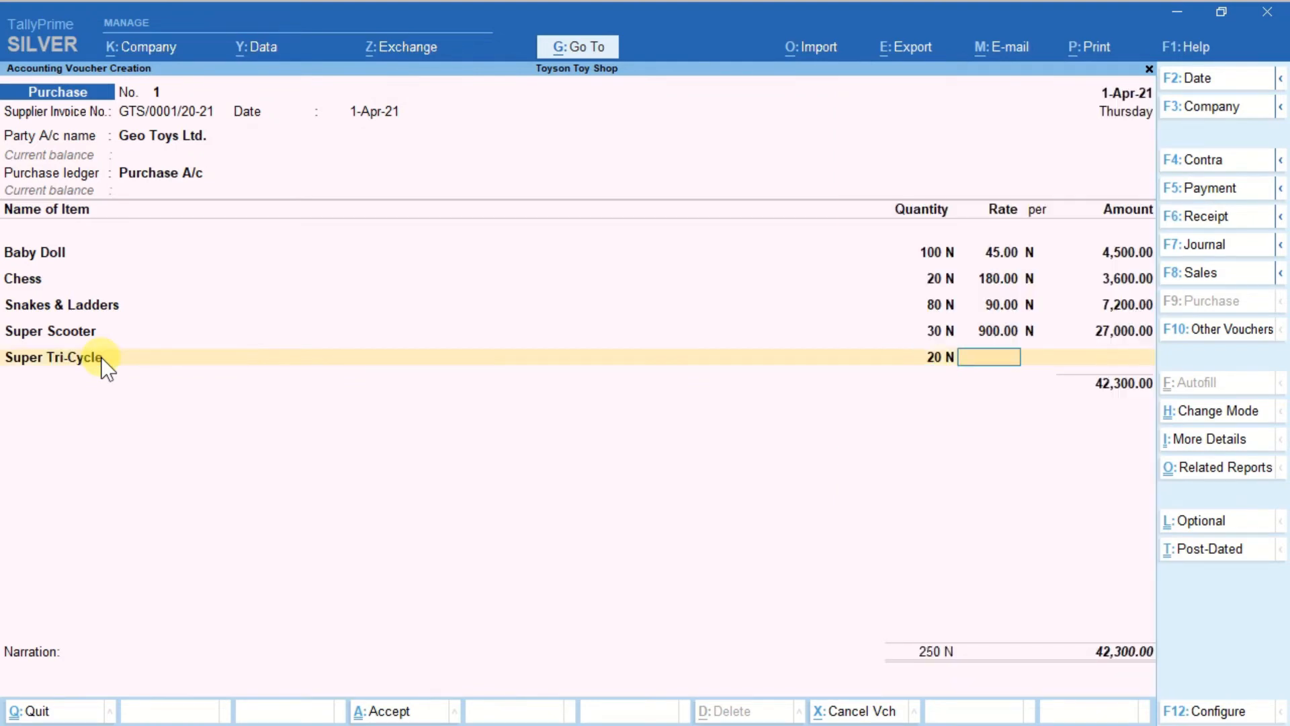
type("810")
key("Return")
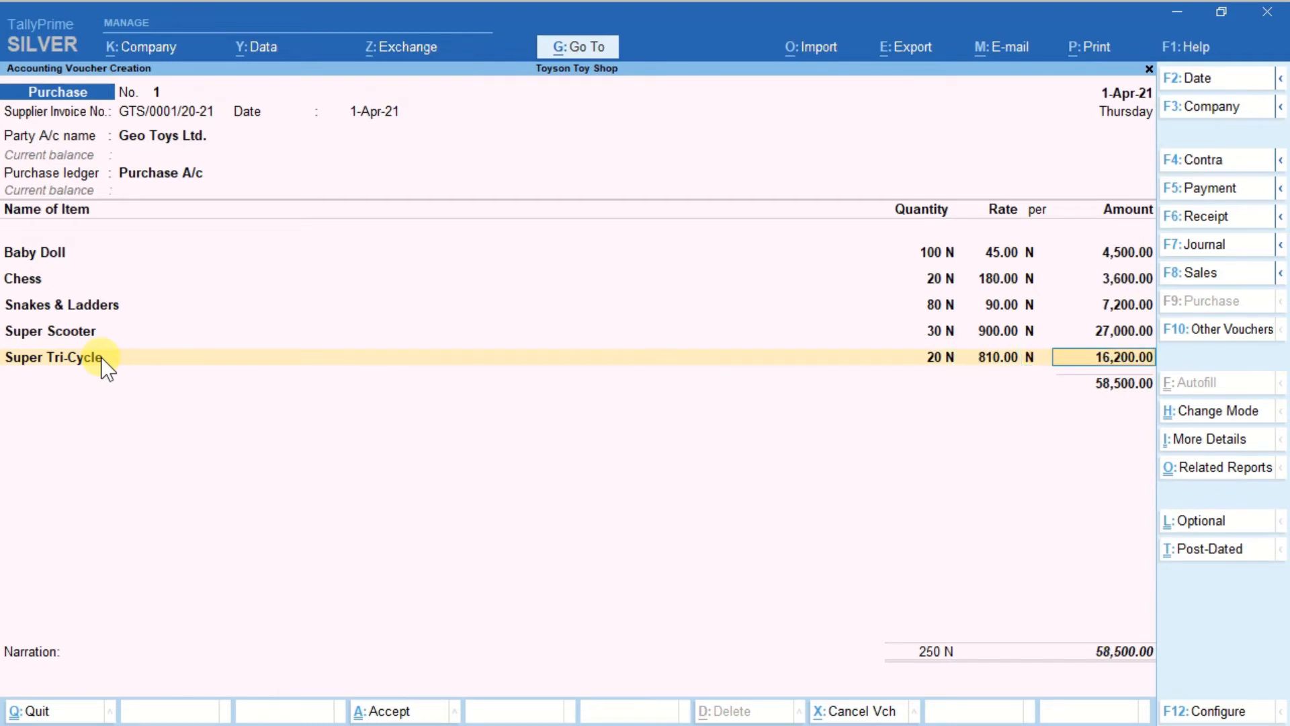
key("Return")
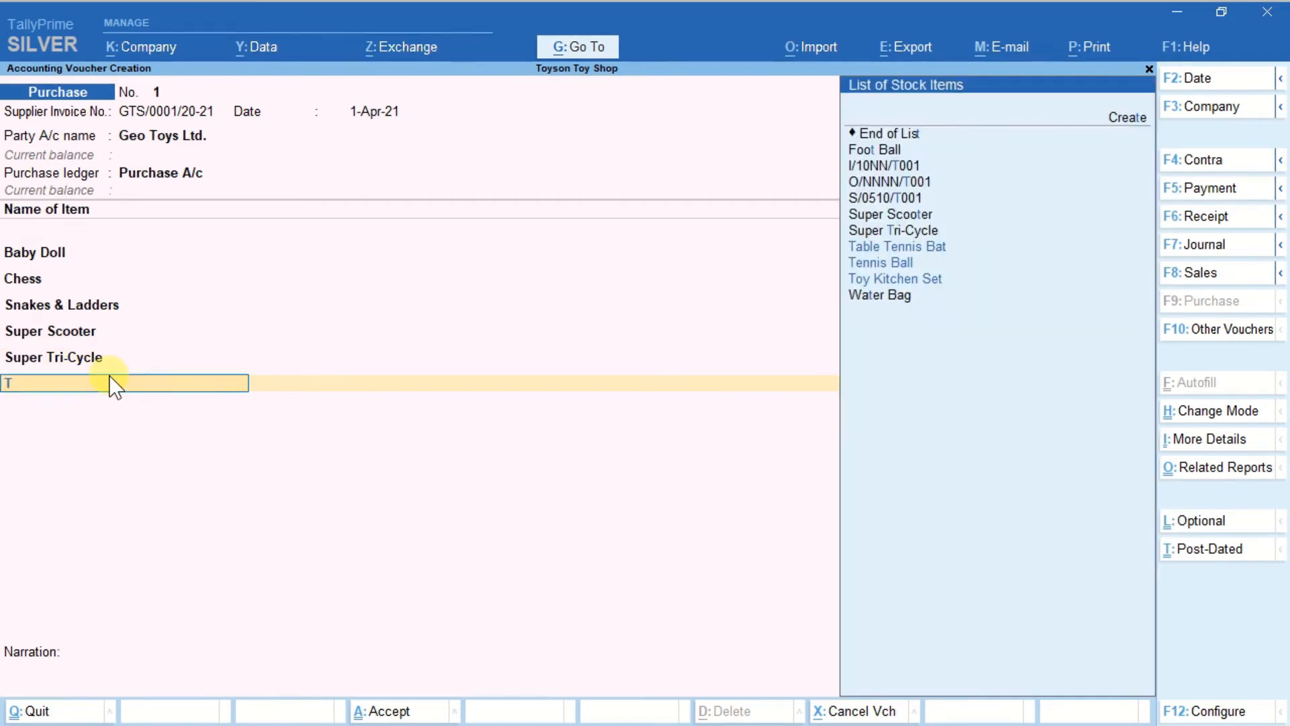
Add Toy Kitchen Set as the next item with a quantity of 50 and a rate of 180
type("To")
key("Return")
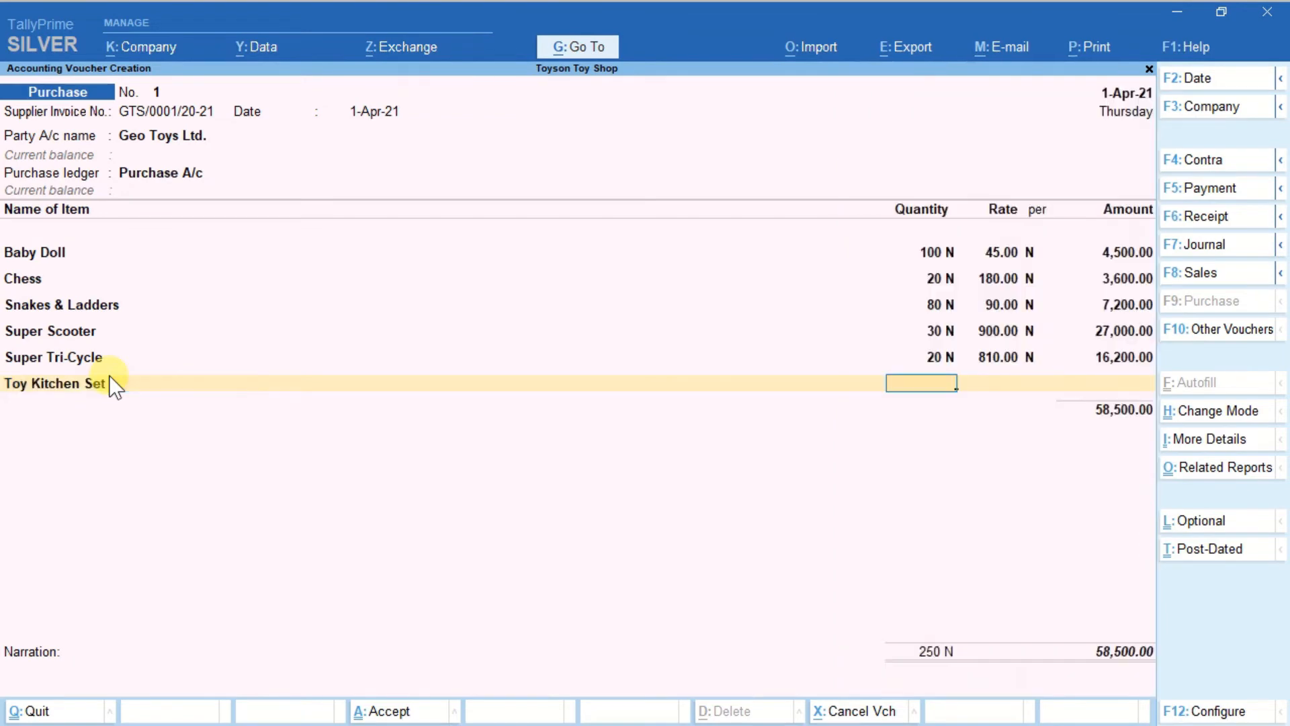
type("50")
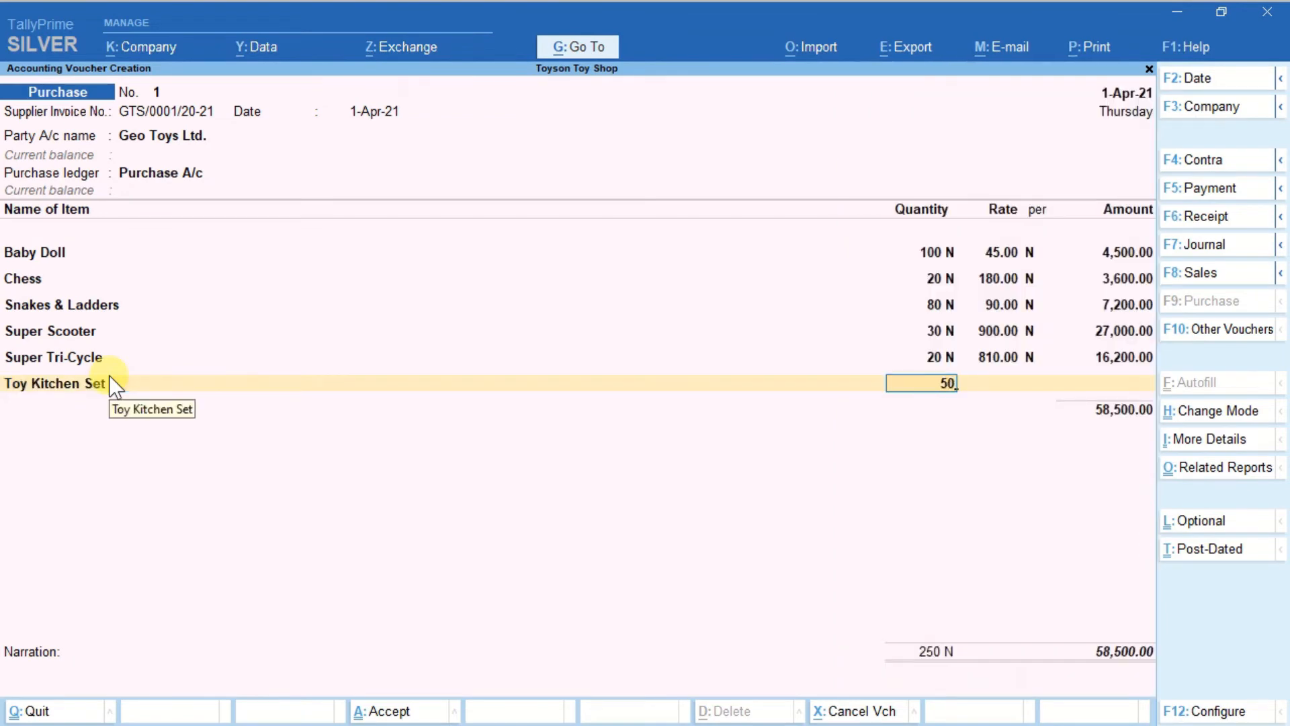
key("Return")
type("180")
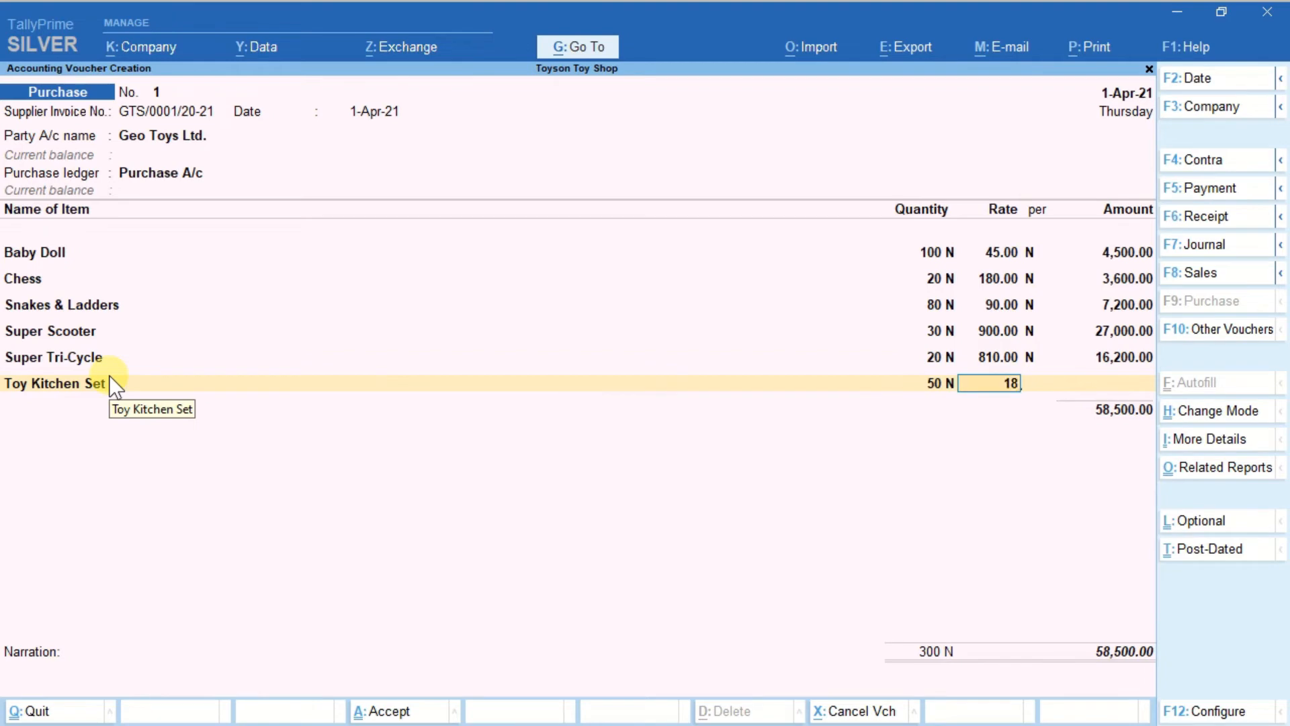
key("Return")
key("Return")
key("Return")
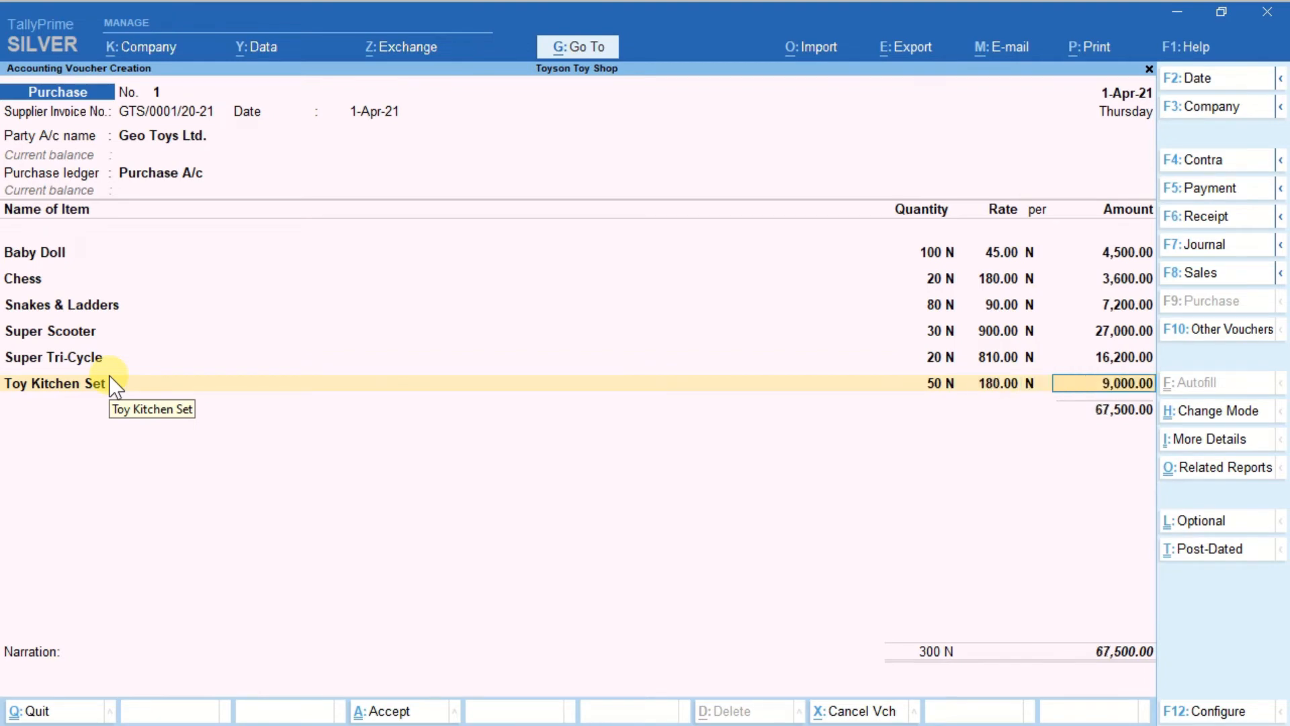
Add Water Bag as the next item with a quantity of 100 and a rate of 40
key("ctrl")
left_click(107, 404)
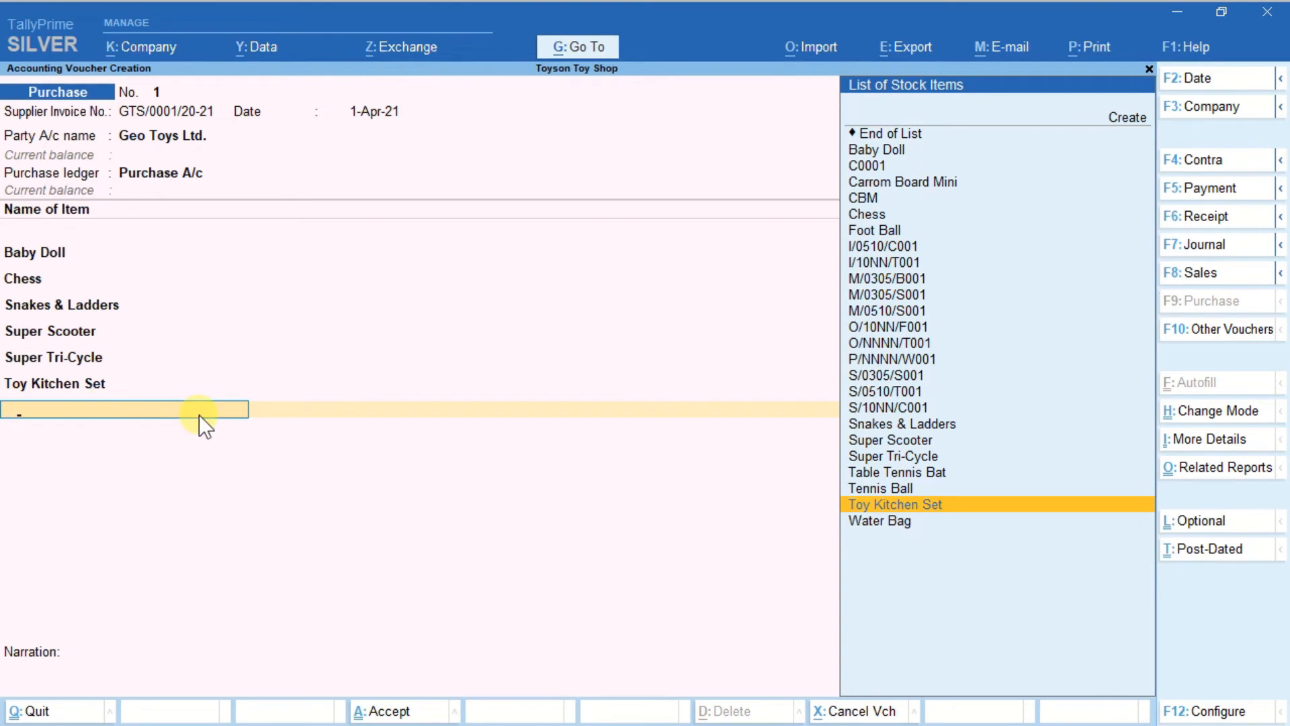
type("Wat")
key("Return")
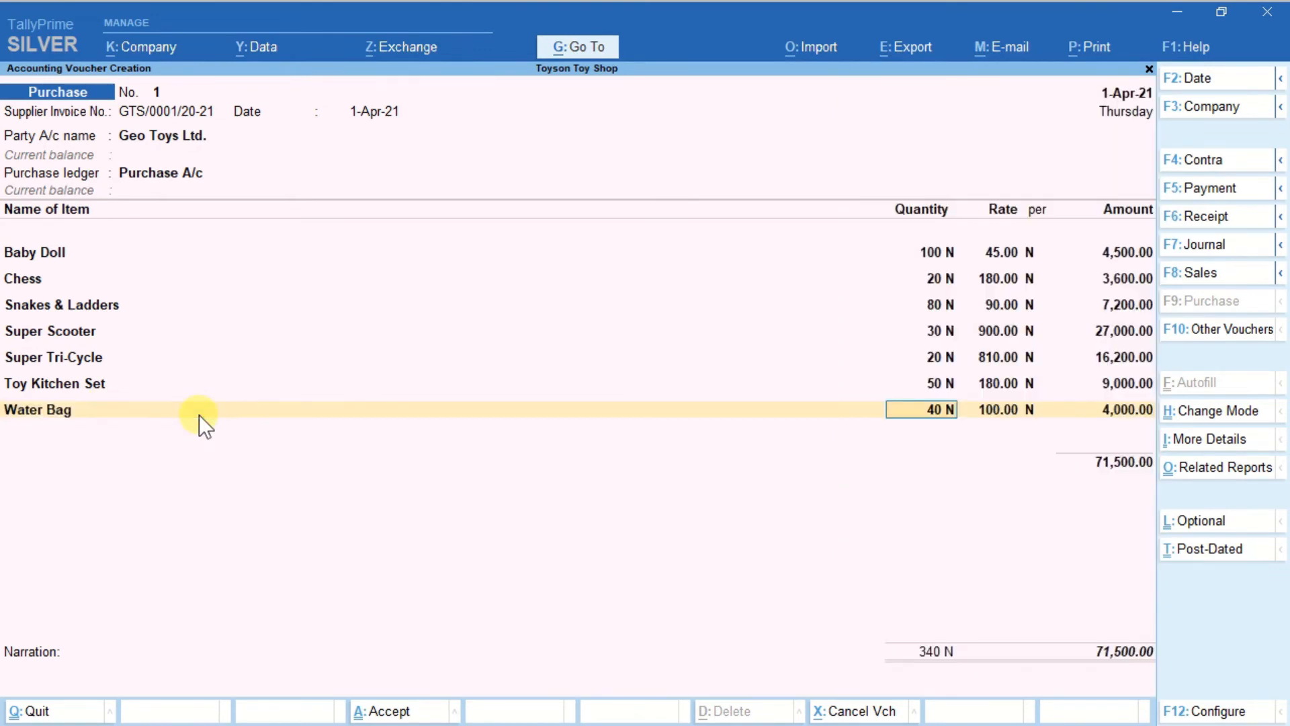
type("100")
key("Return")
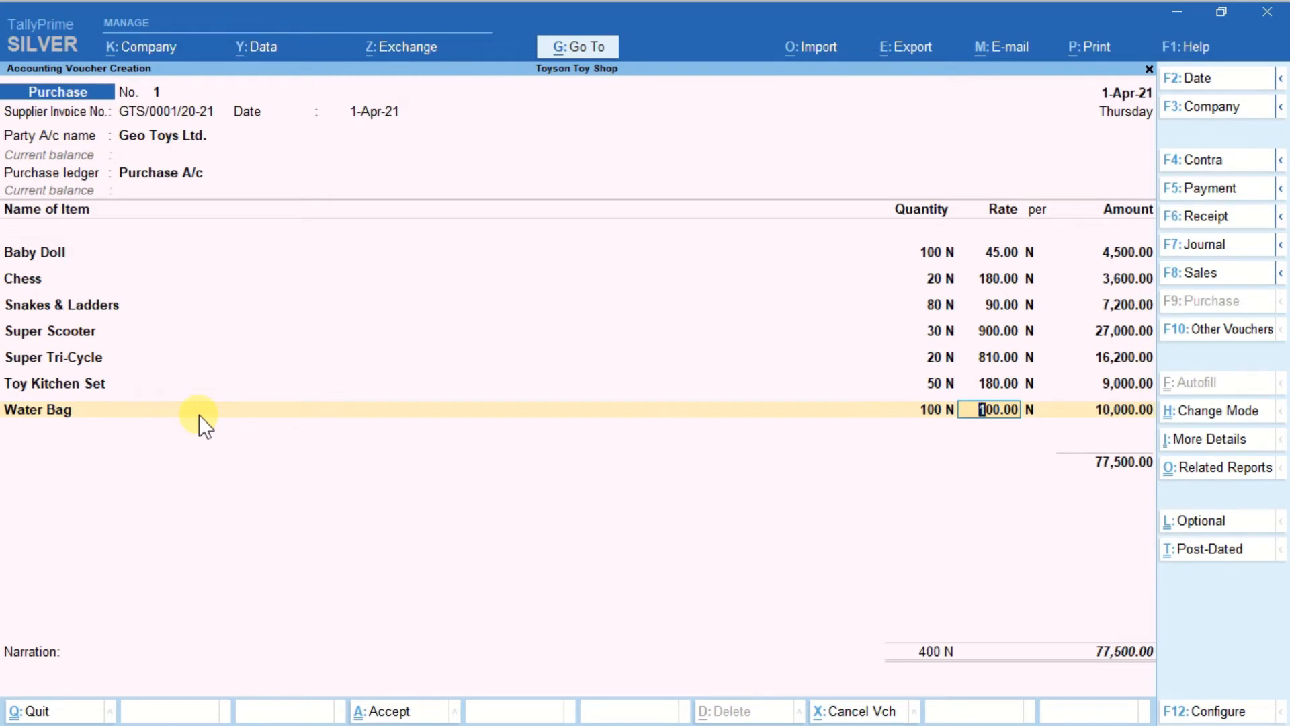
type("40")
key("Return")
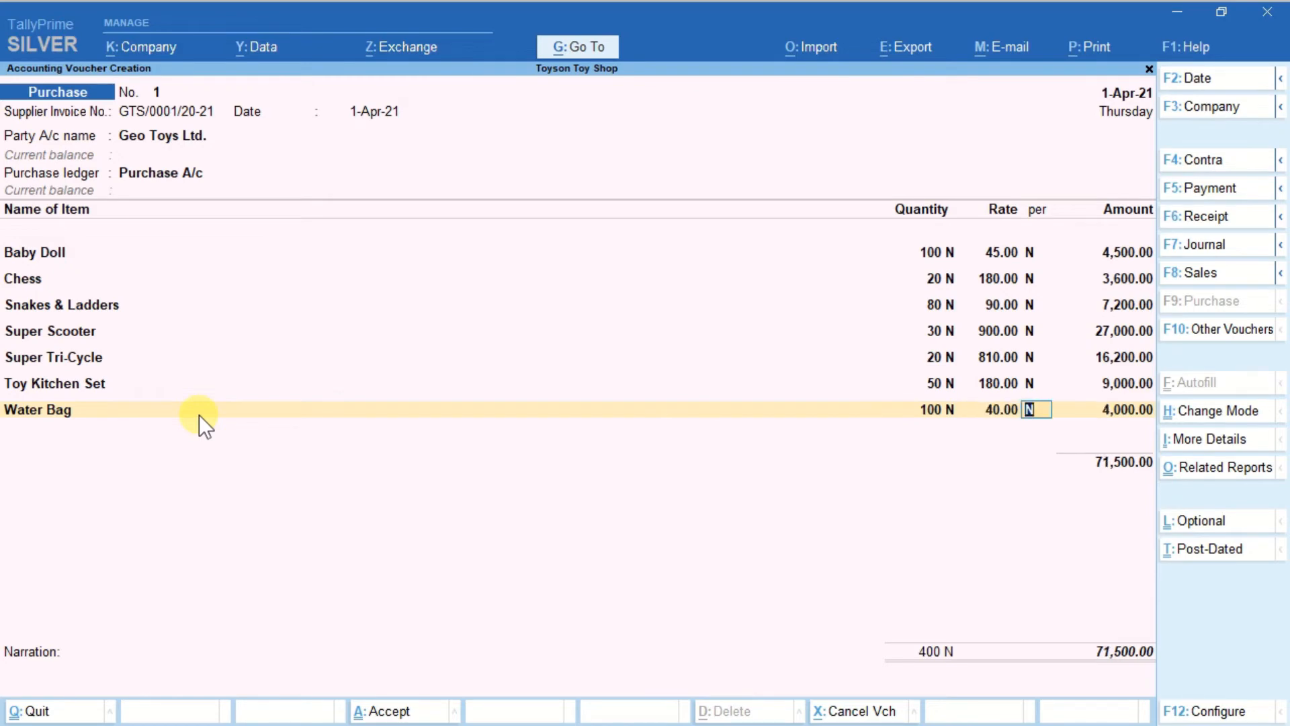
key("Return")
key("Return")
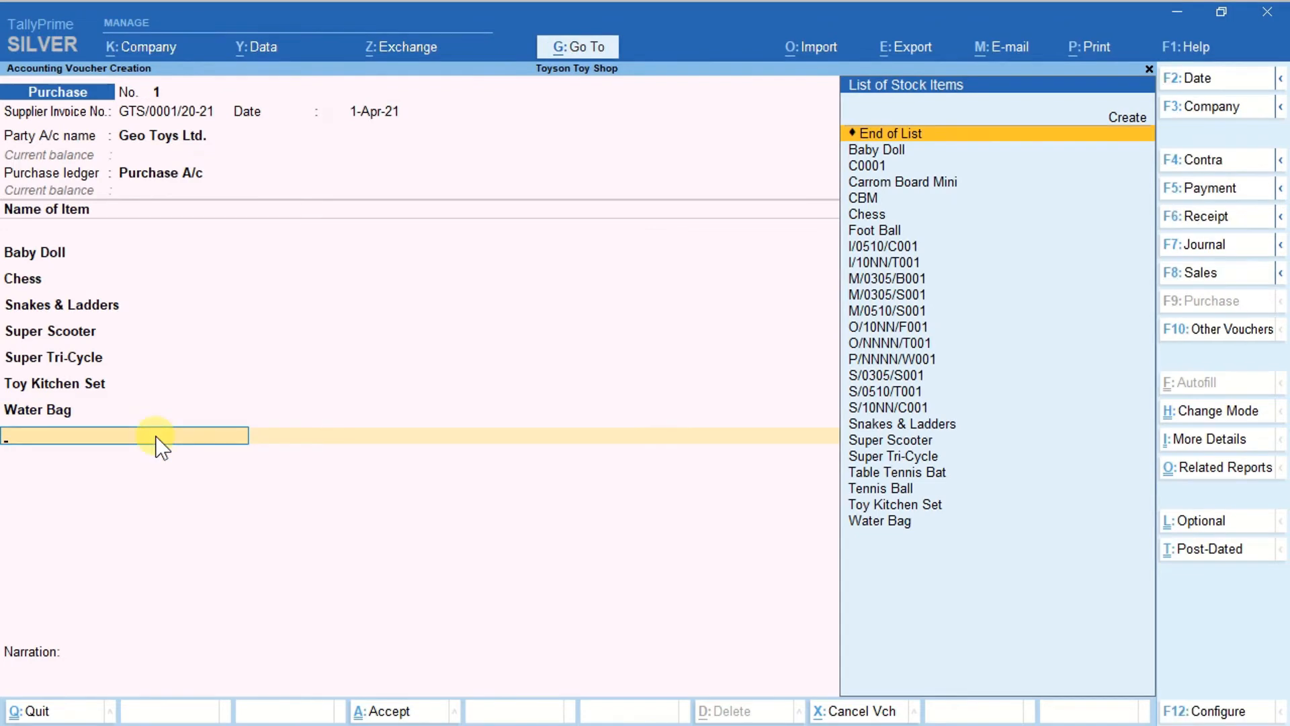
End the item list, accept the bill-wise New Ref GTS/0001/20-21 with a blank narration, and save the purchase voucher
key("Return")
key("Return")
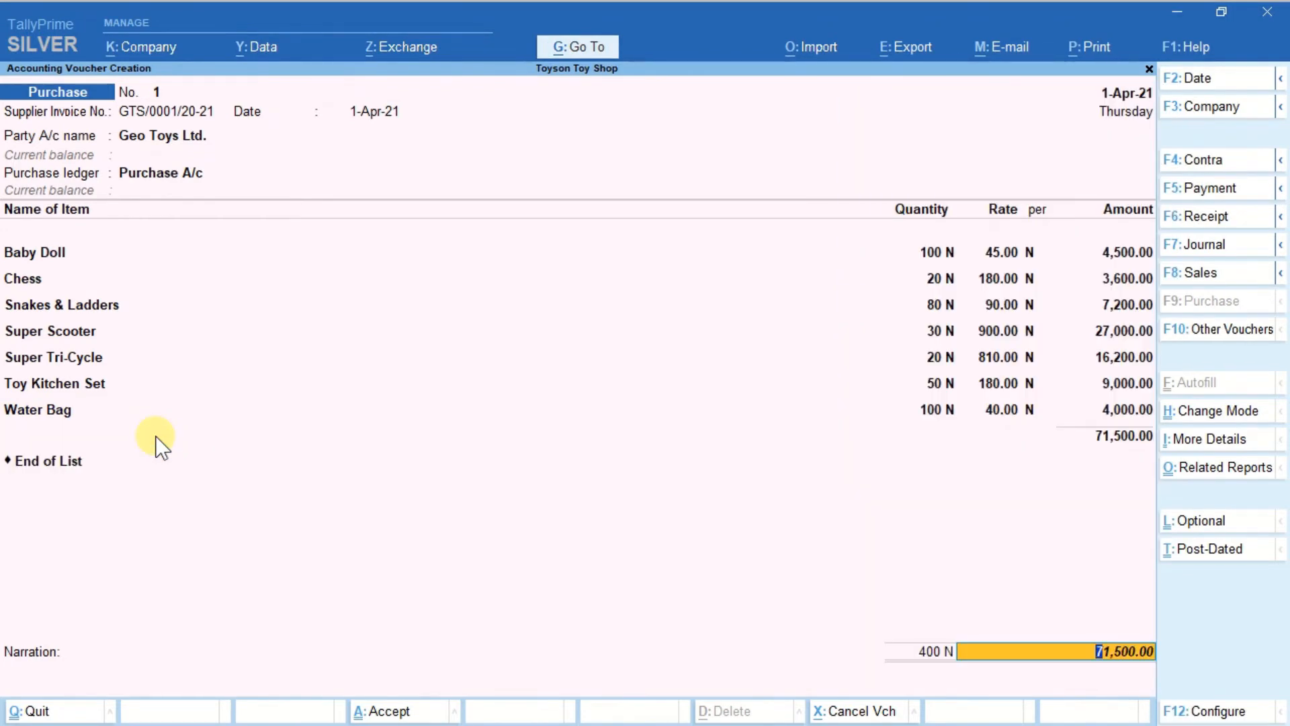
key("Return")
key("Return")
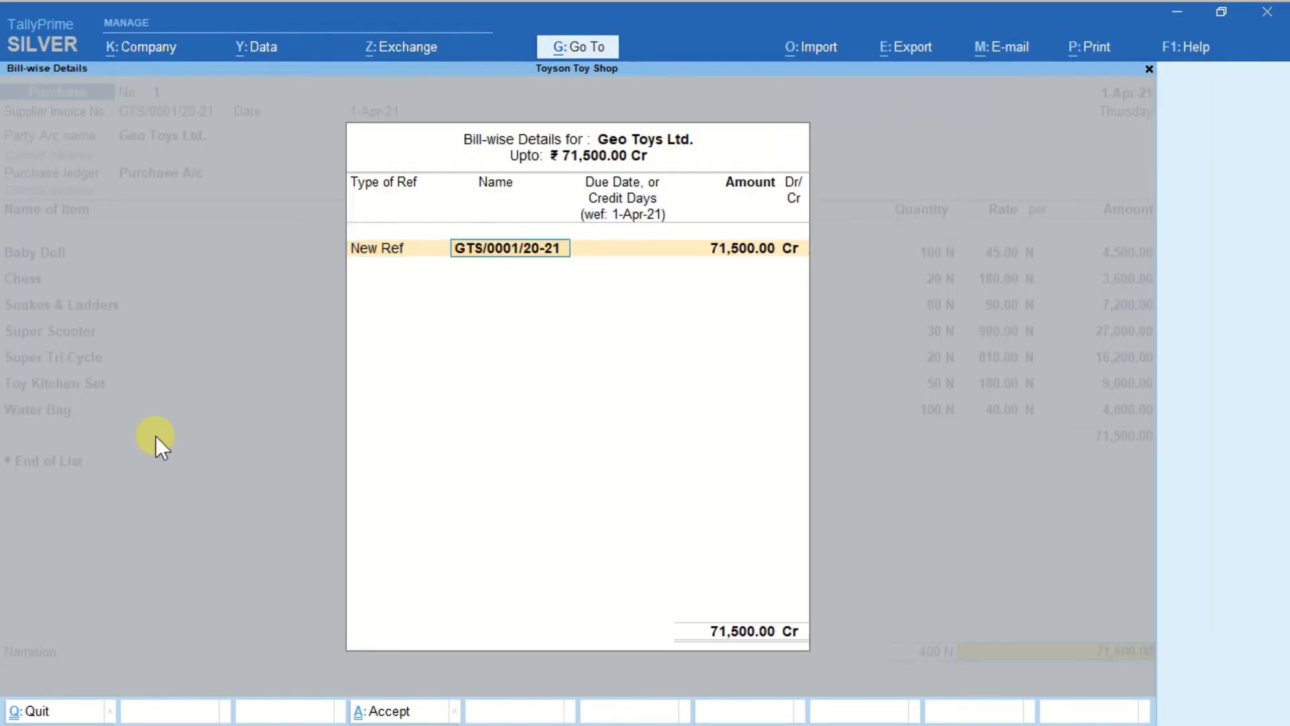
key("Return")
key("Return")
key("Return")
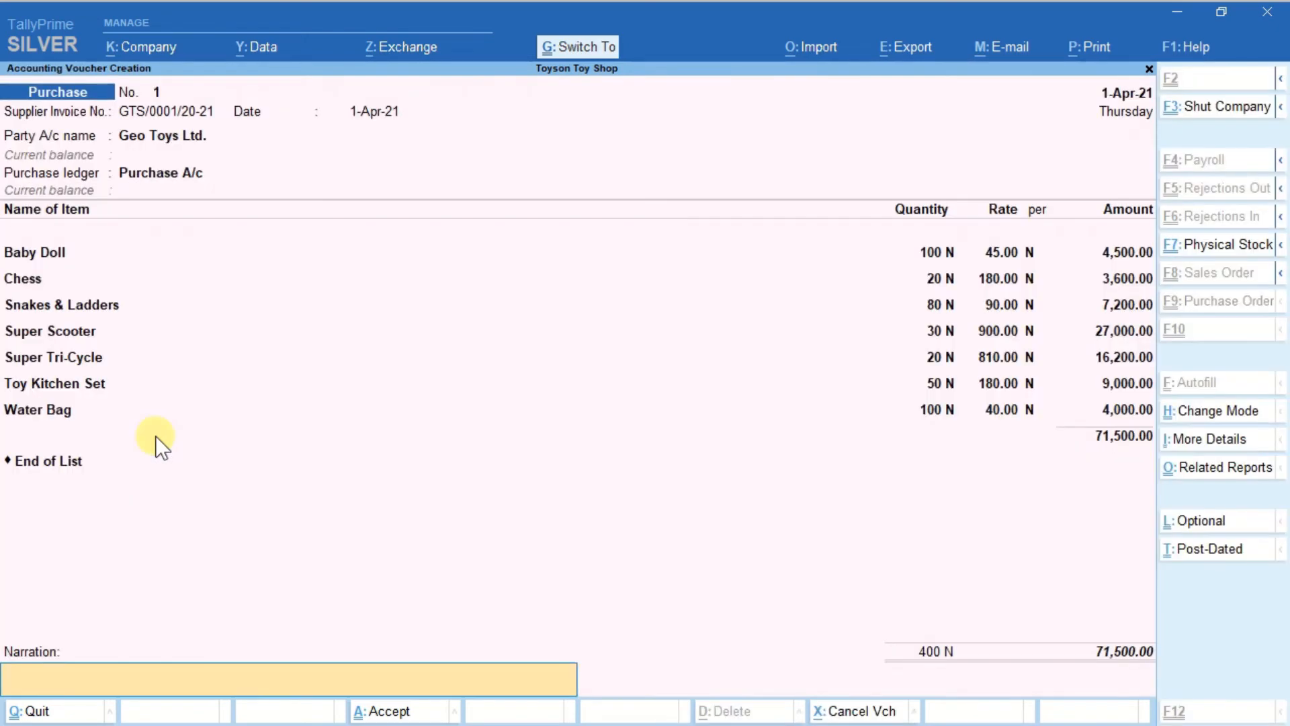
key("Return")
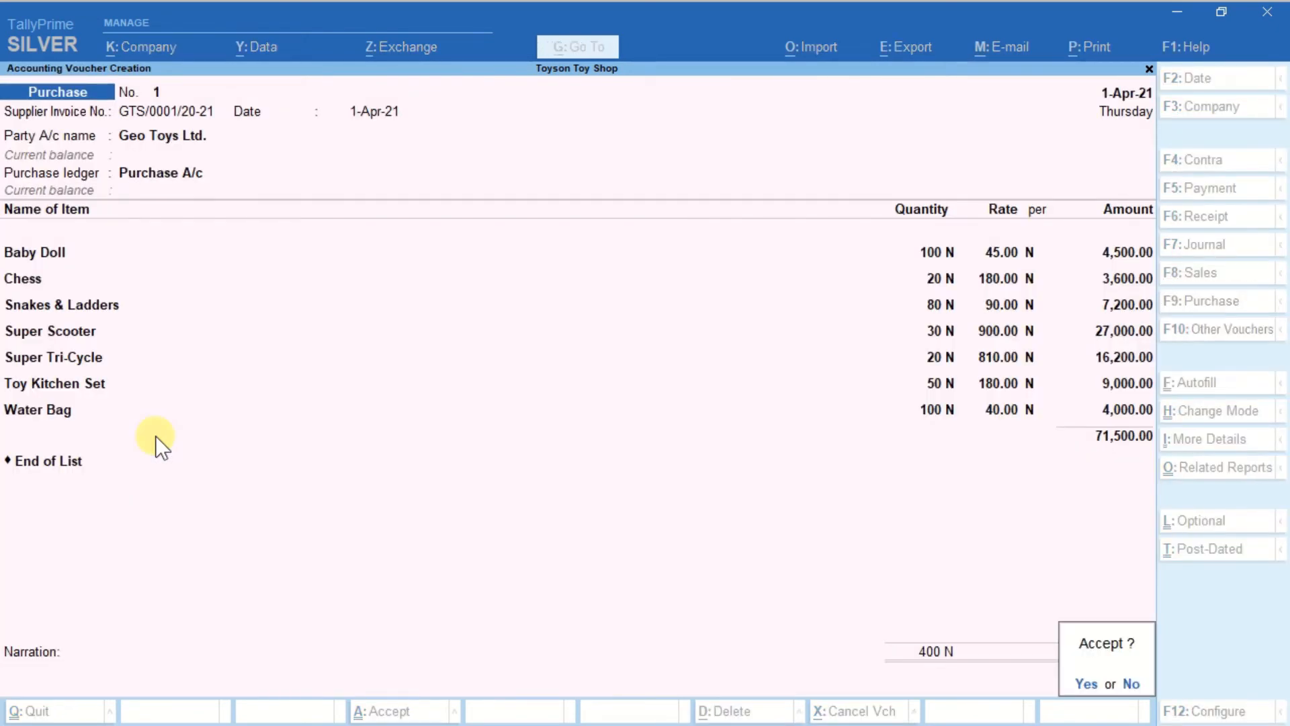
key("y")
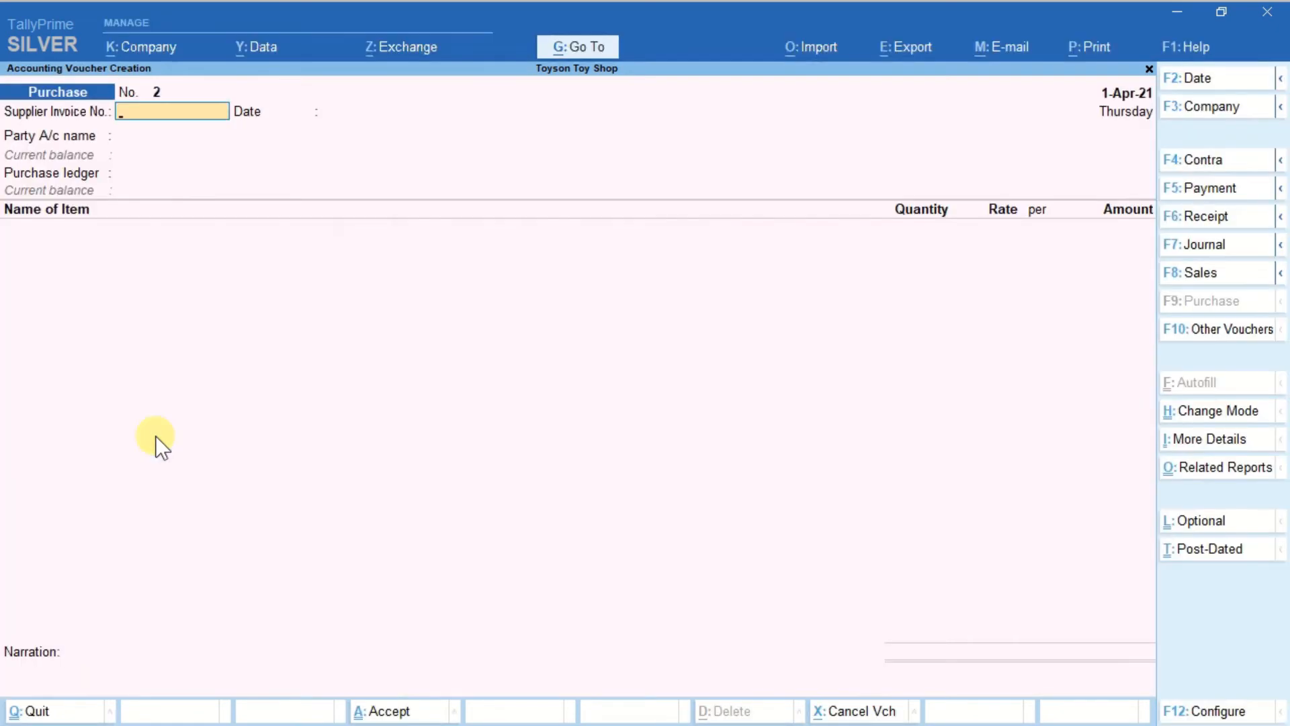
Fill in the new purchase voucher header with supplier invoice DS/0002/20-21 dated 1-Apr-21, party Das Sports and ledger Purchase A/c
type("DS/0002/20-21")
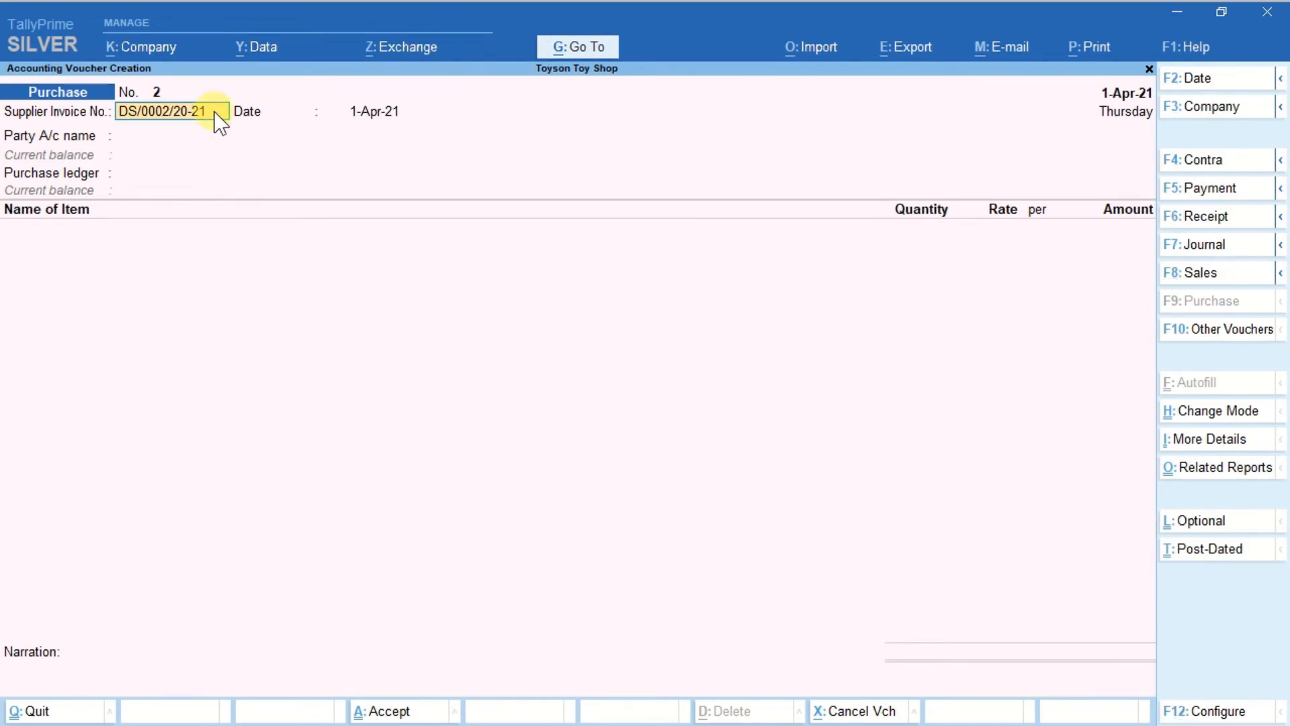
key("Return")
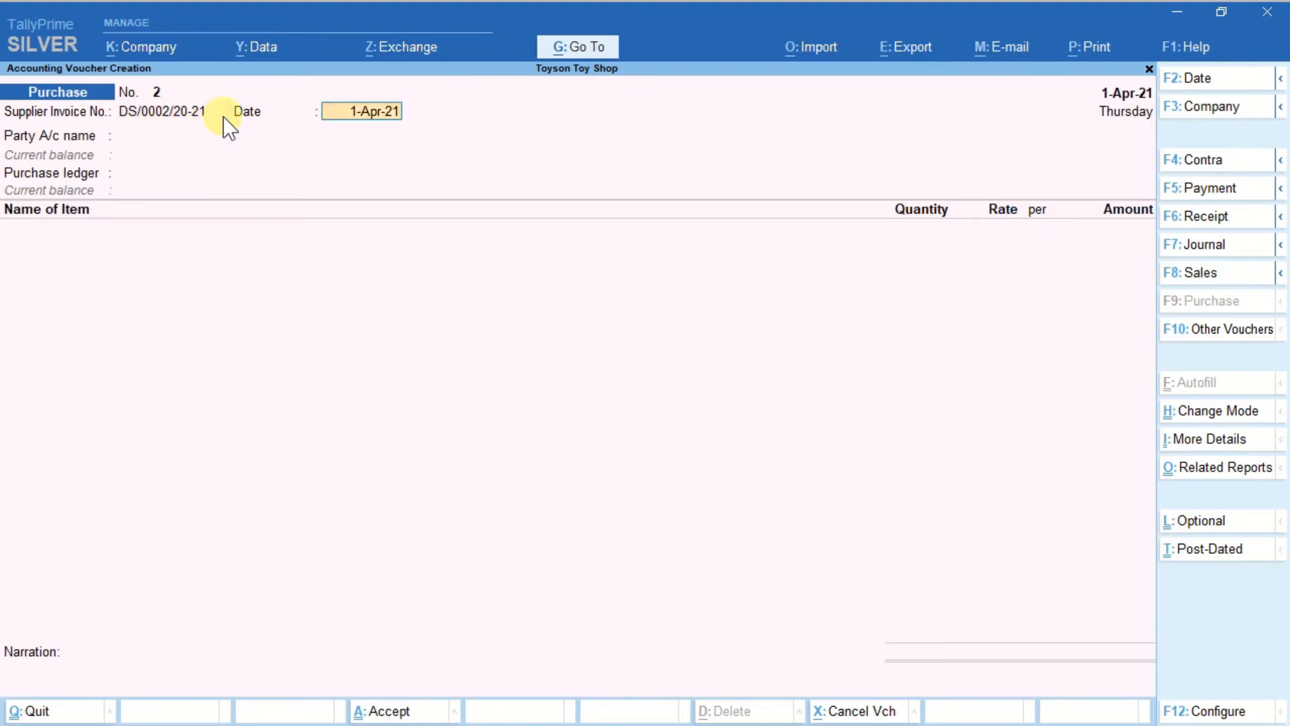
key("Return")
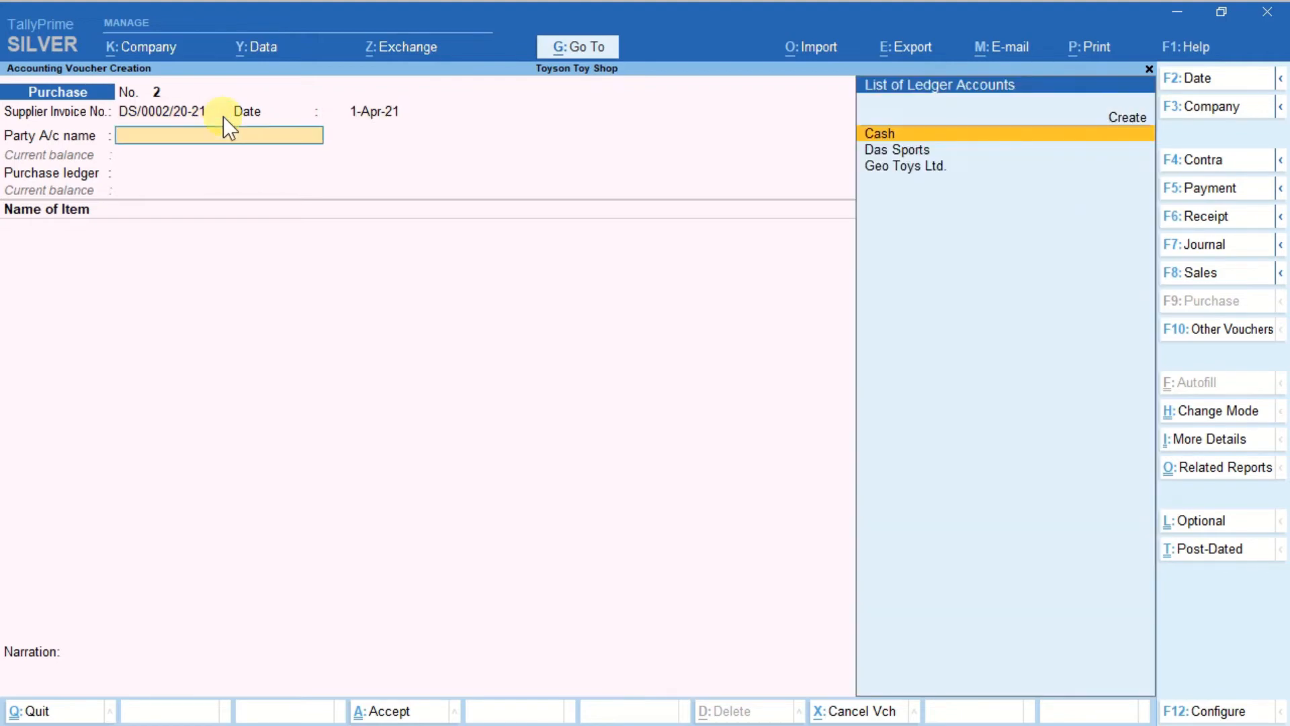
key("Down")
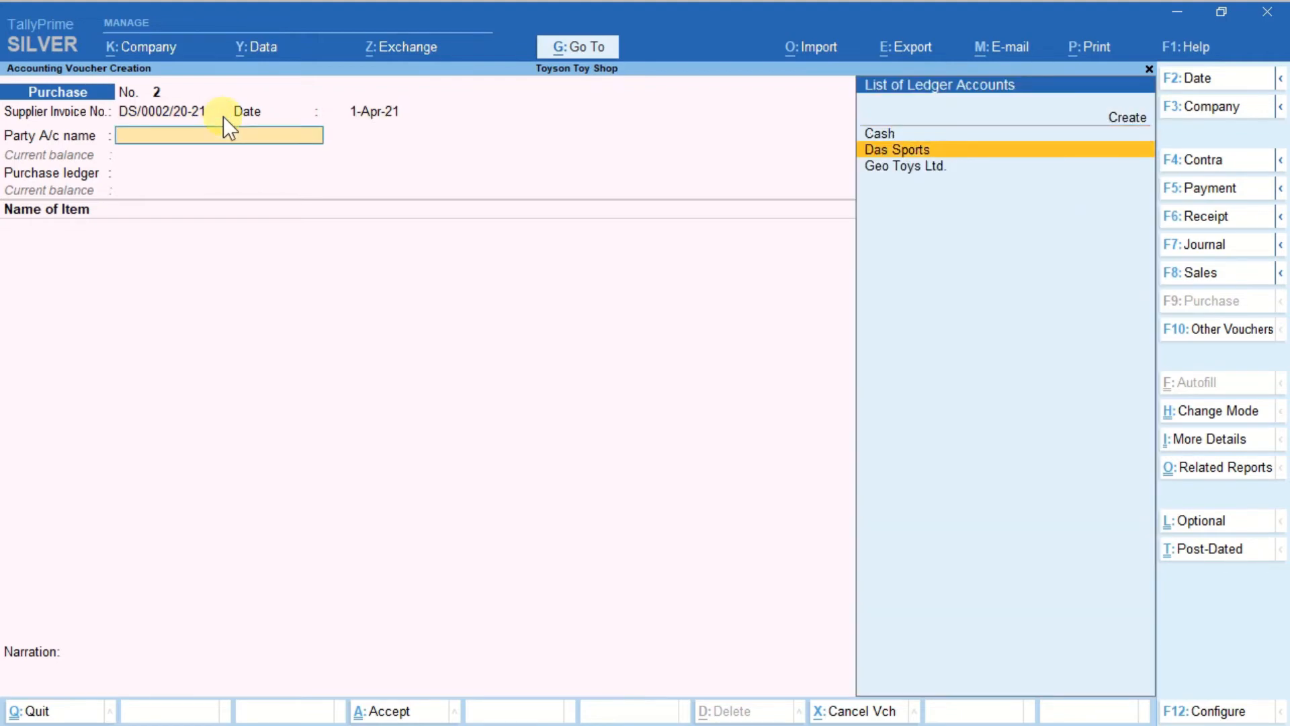
key("Return")
key("ctrl+a")
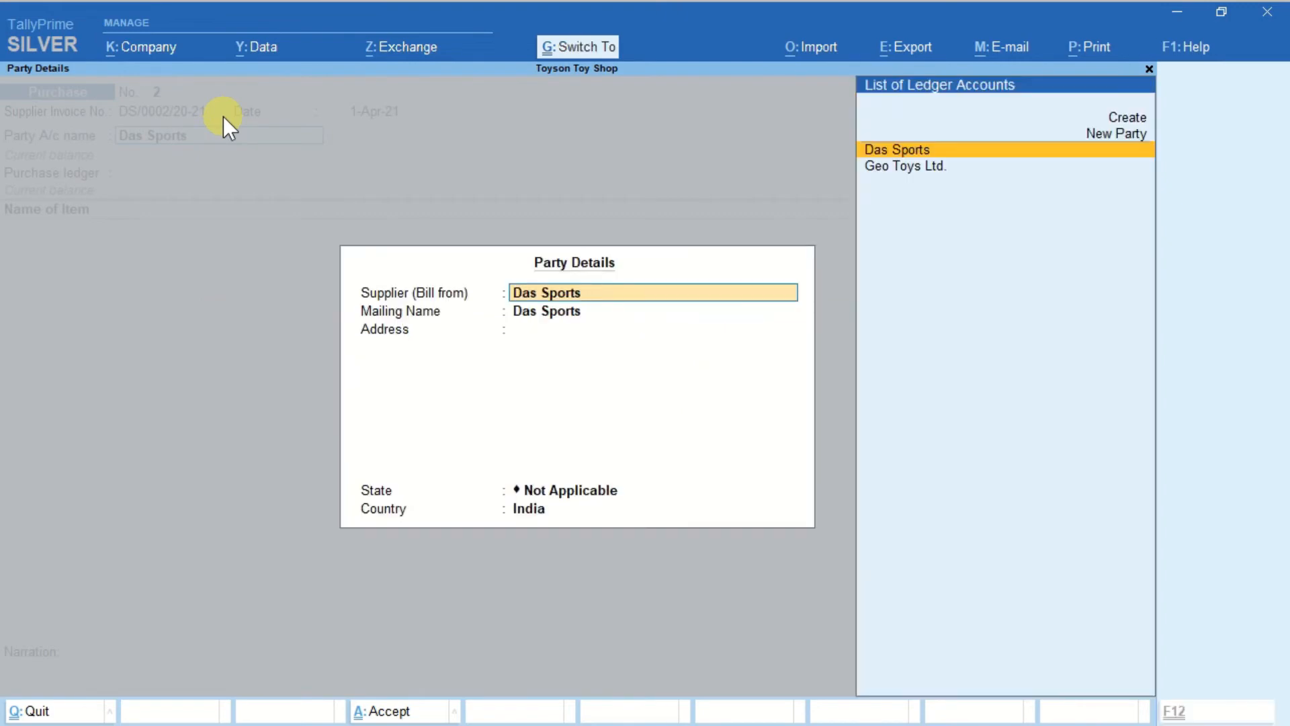
key("ctrl+a")
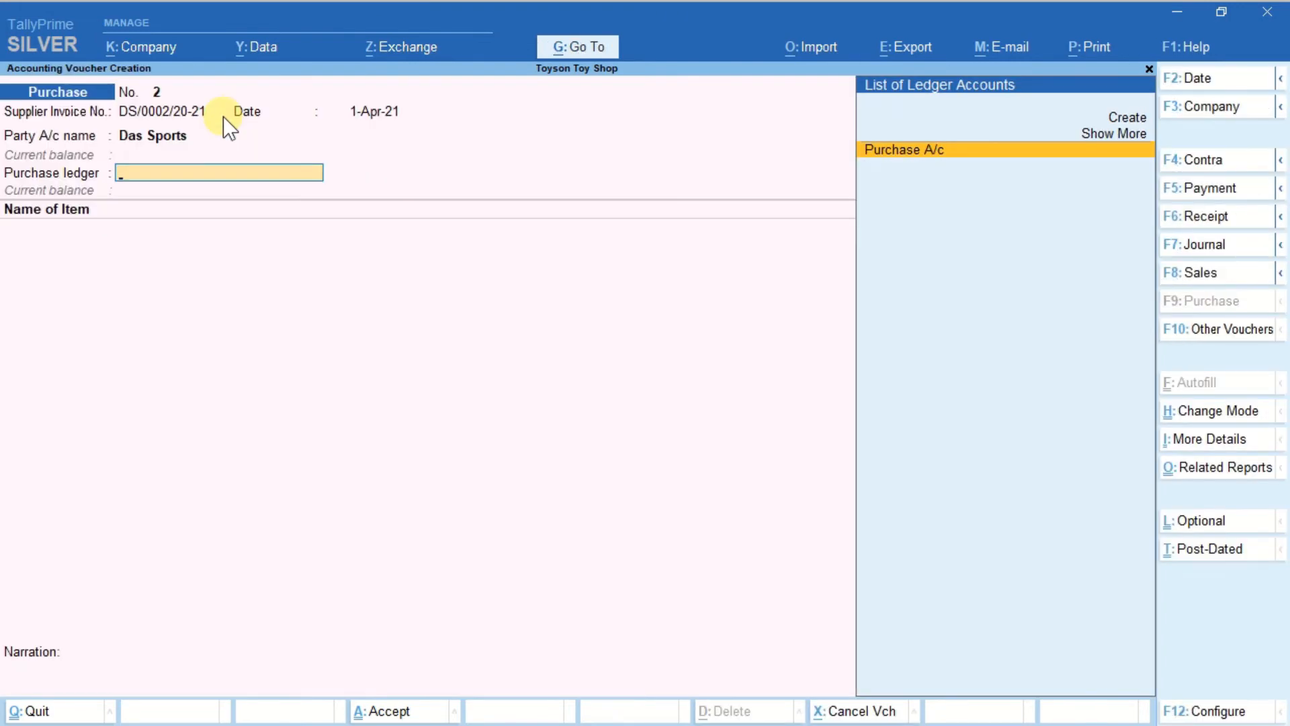
key("Return")
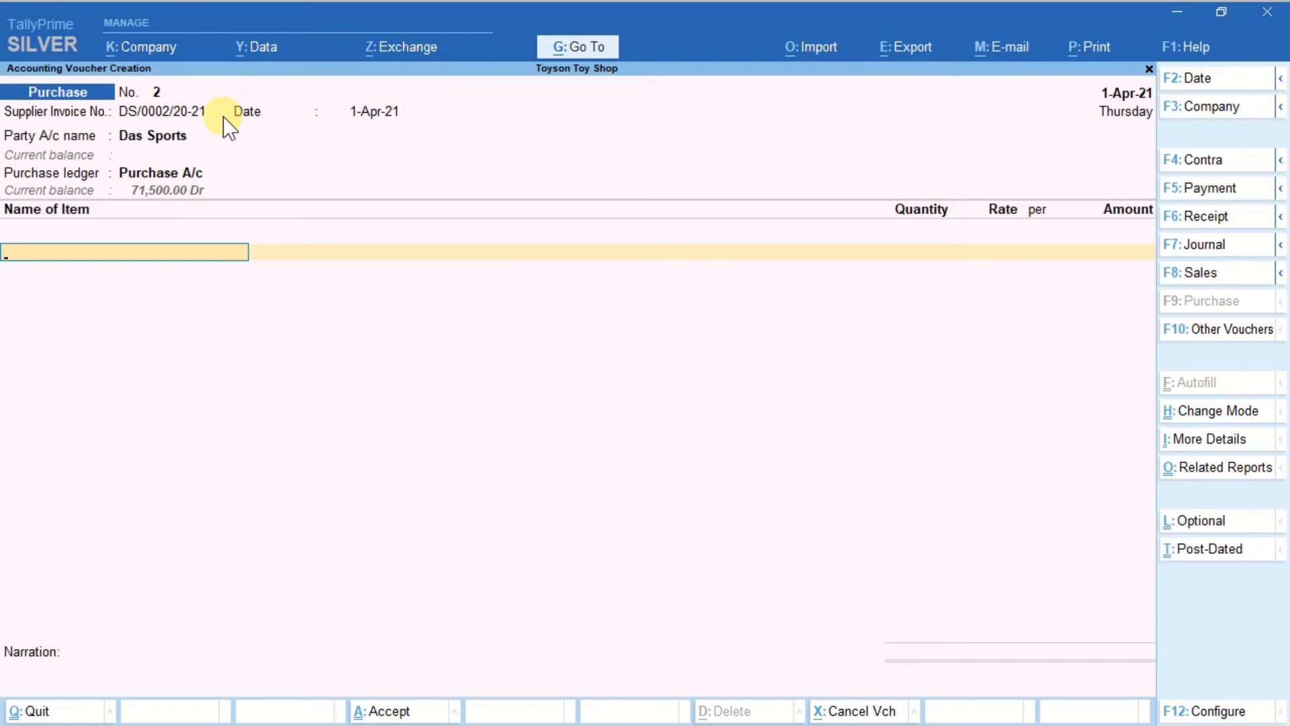
Try picking the first stock item by its code I/0510/C001, and return to the item name
key("ctrl+alt+v")
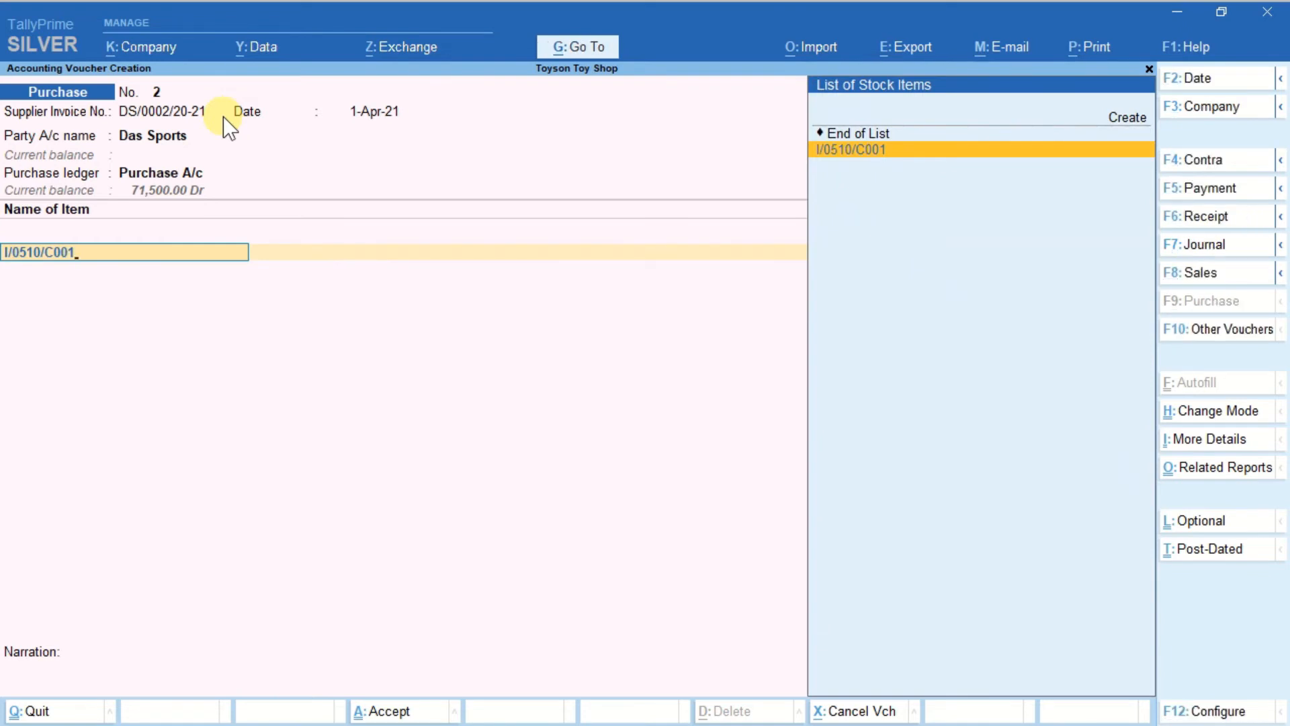
key("Return")
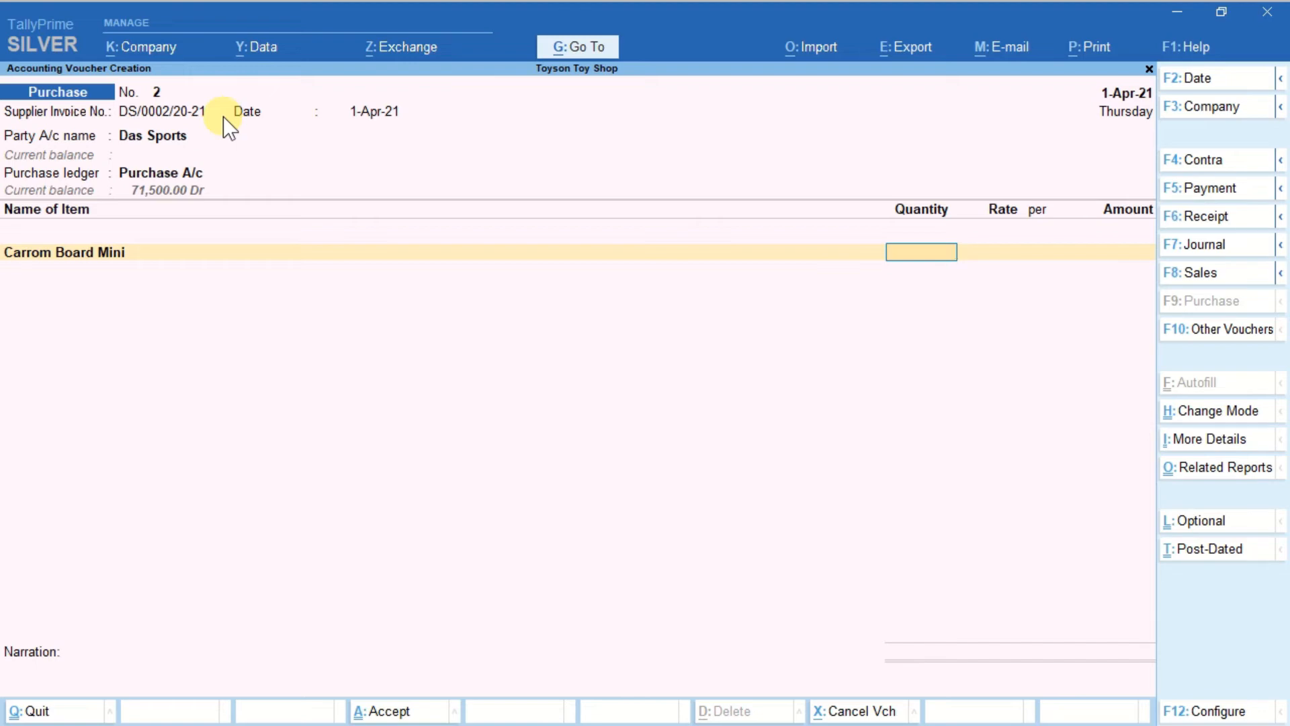
key("BackSpace")
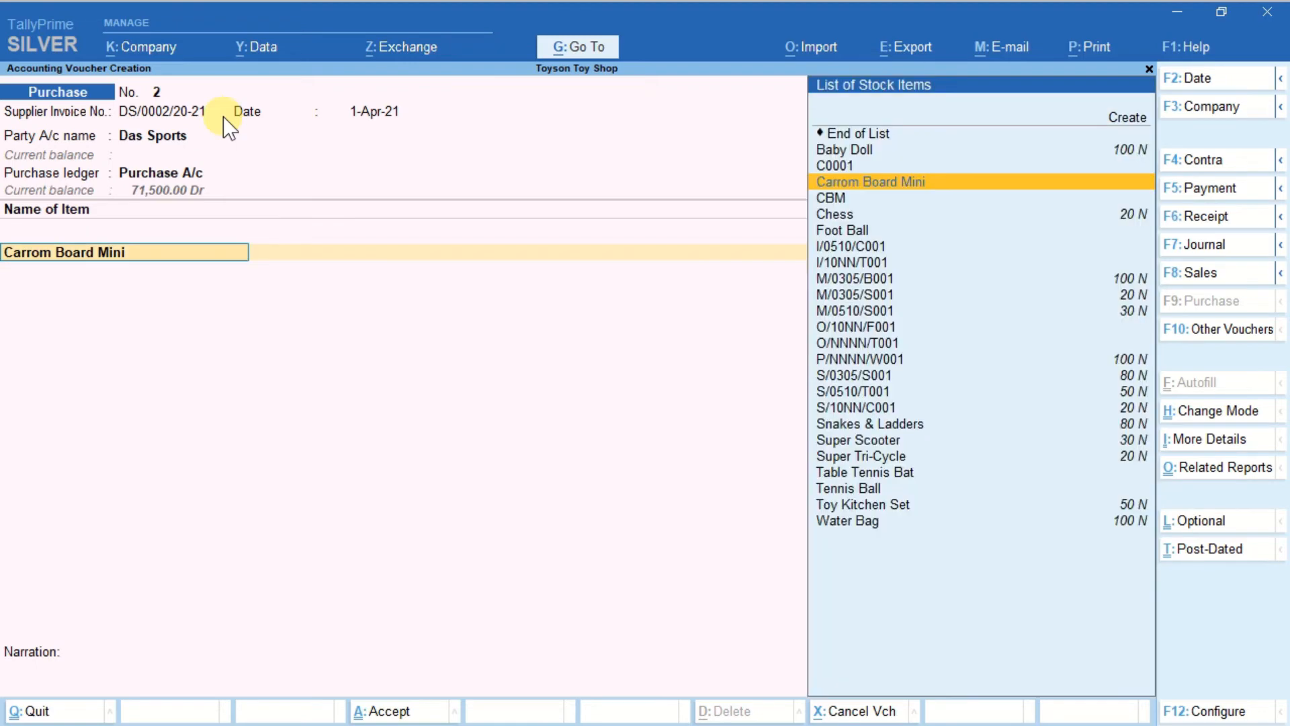
Select Carrom Board Mini by its alias CBM and enter a quantity of 5 at a rate of 1450
type("CBM")
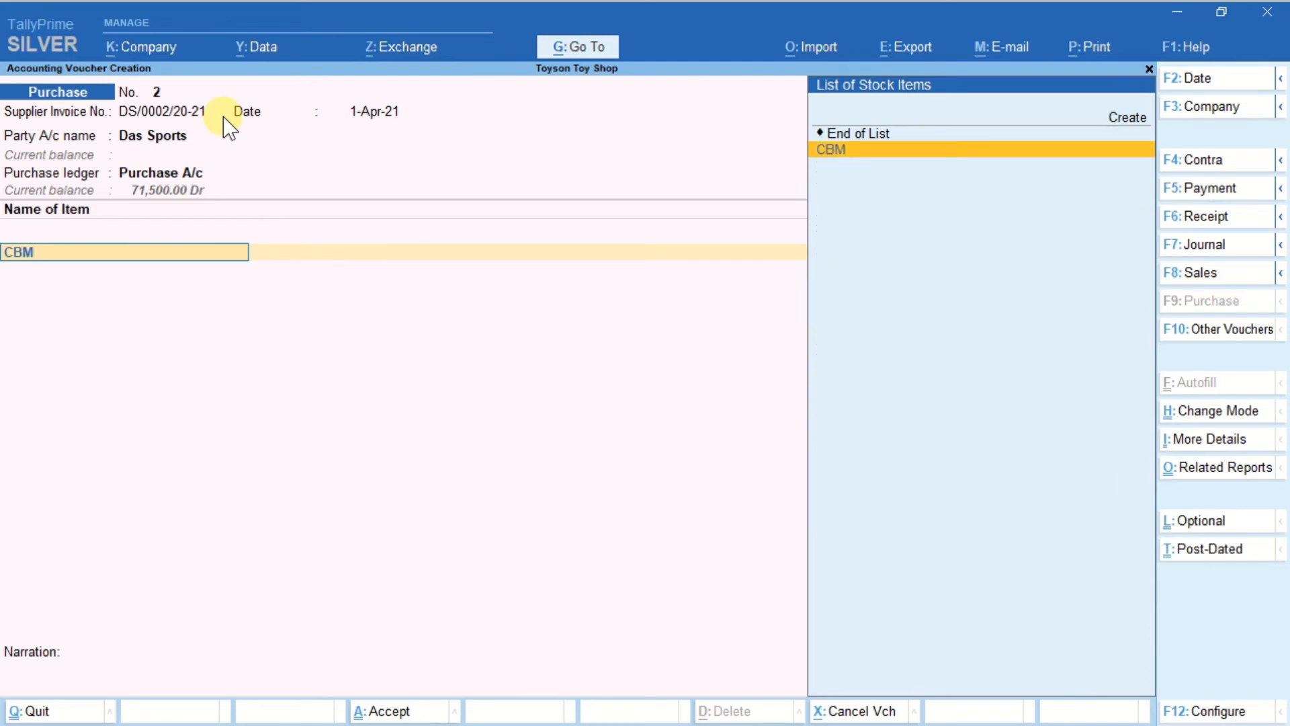
key("Return")
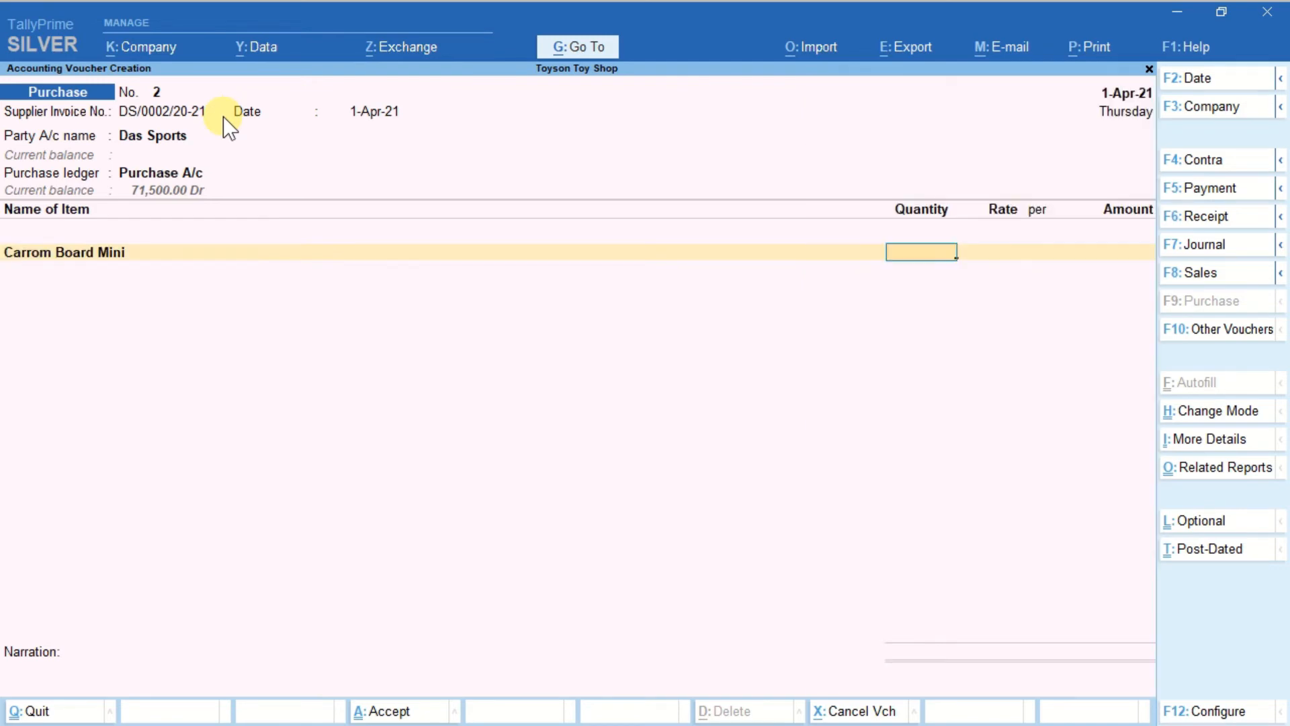
key("ctrl")
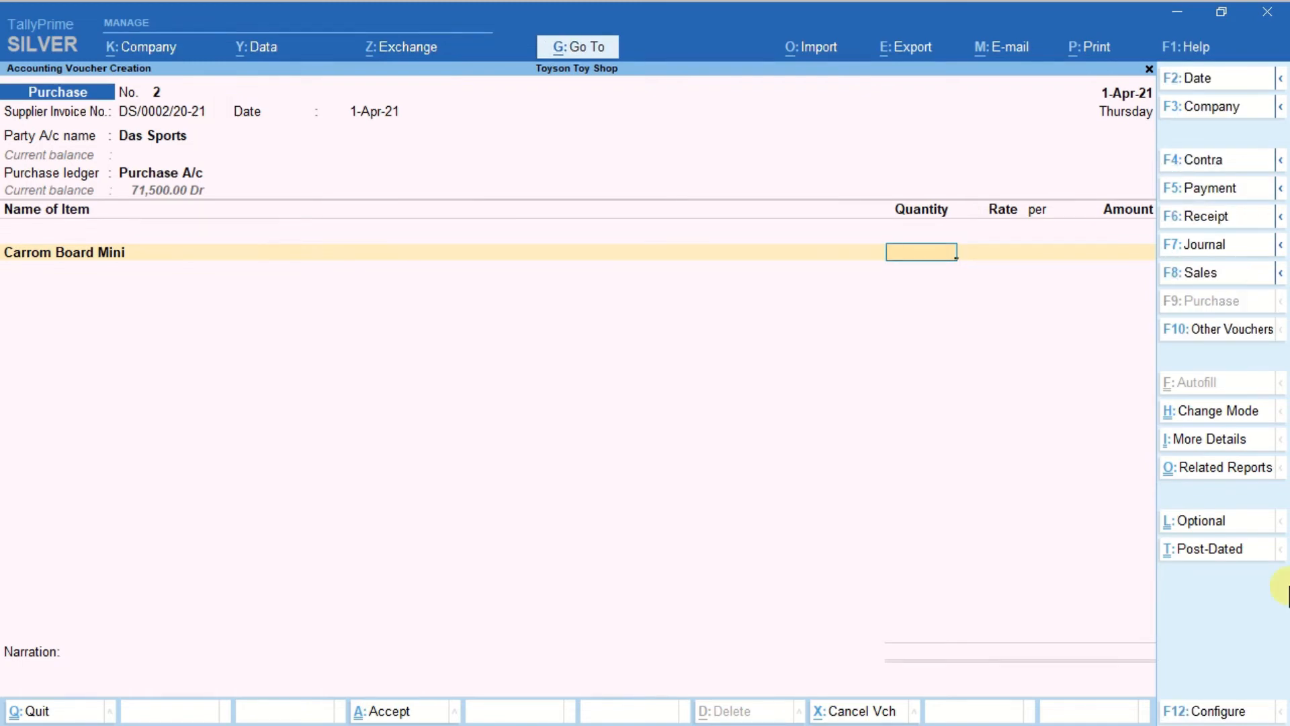
type("5")
key("Return")
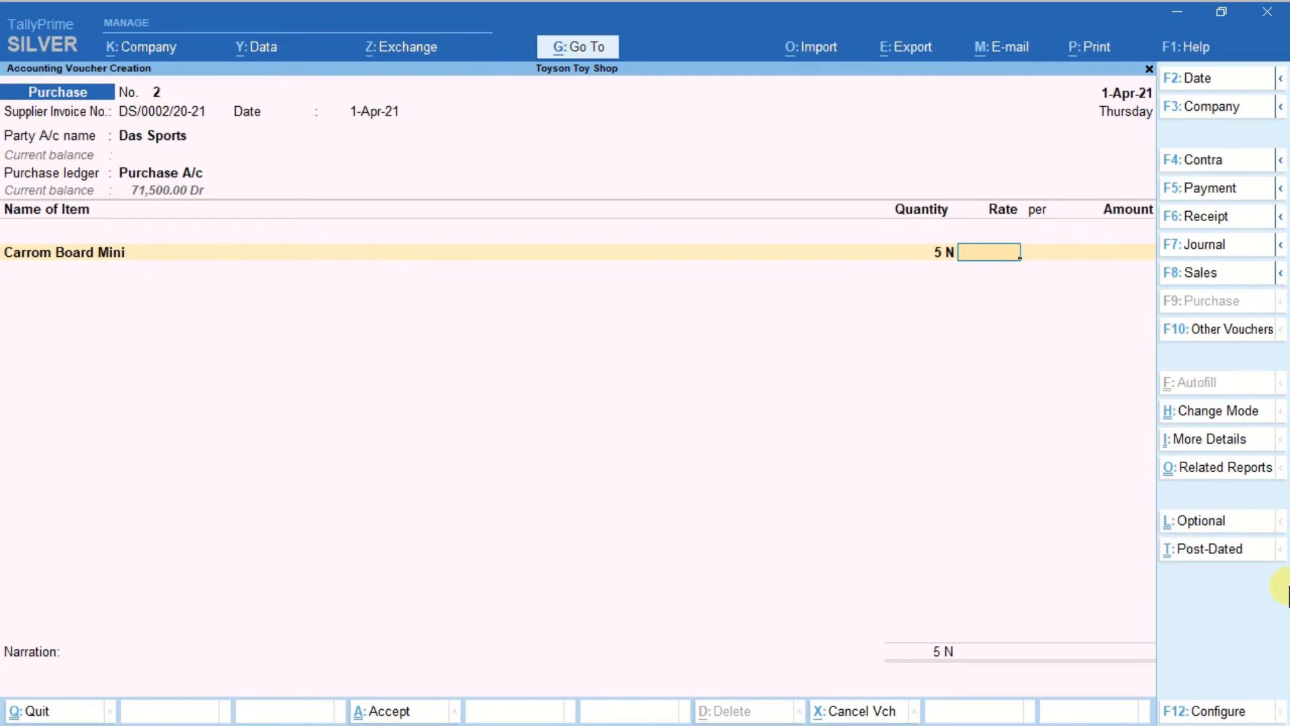
type("1450")
key("Return")
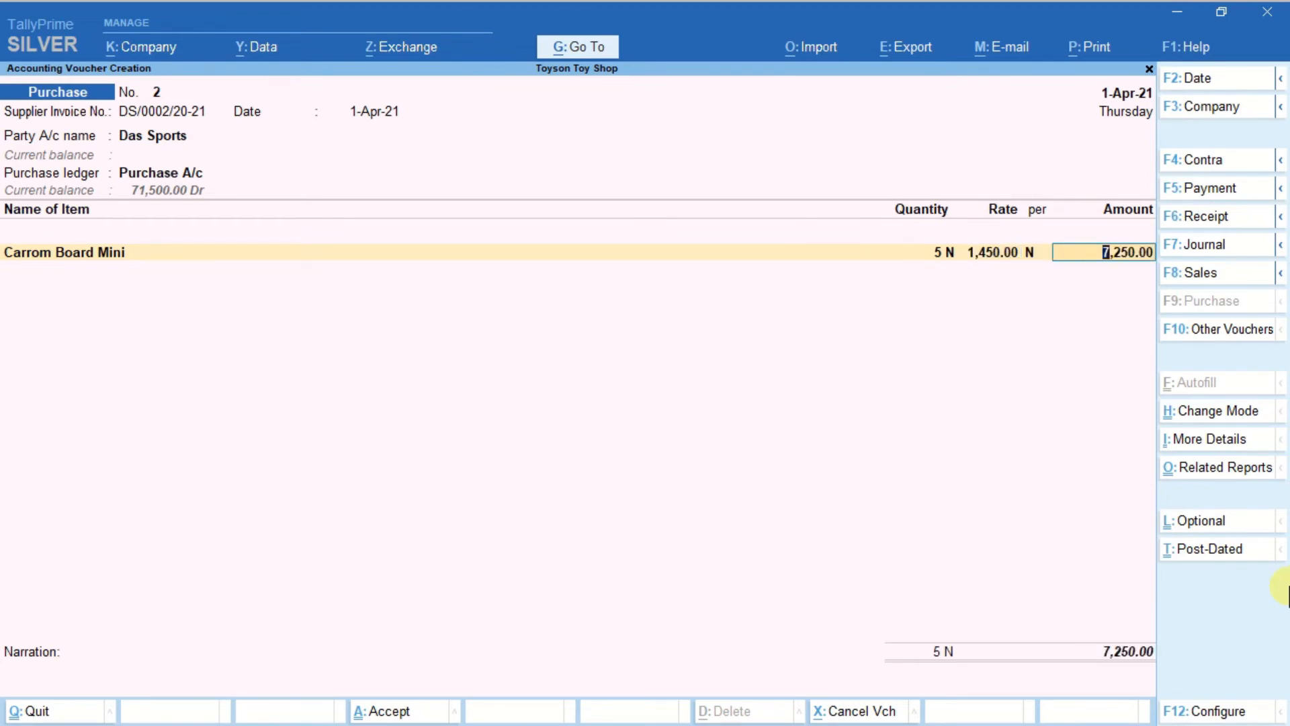
Add Foot Ball as the second item with a quantity of 10 at a rate of 900
key("Return")
type("FO")
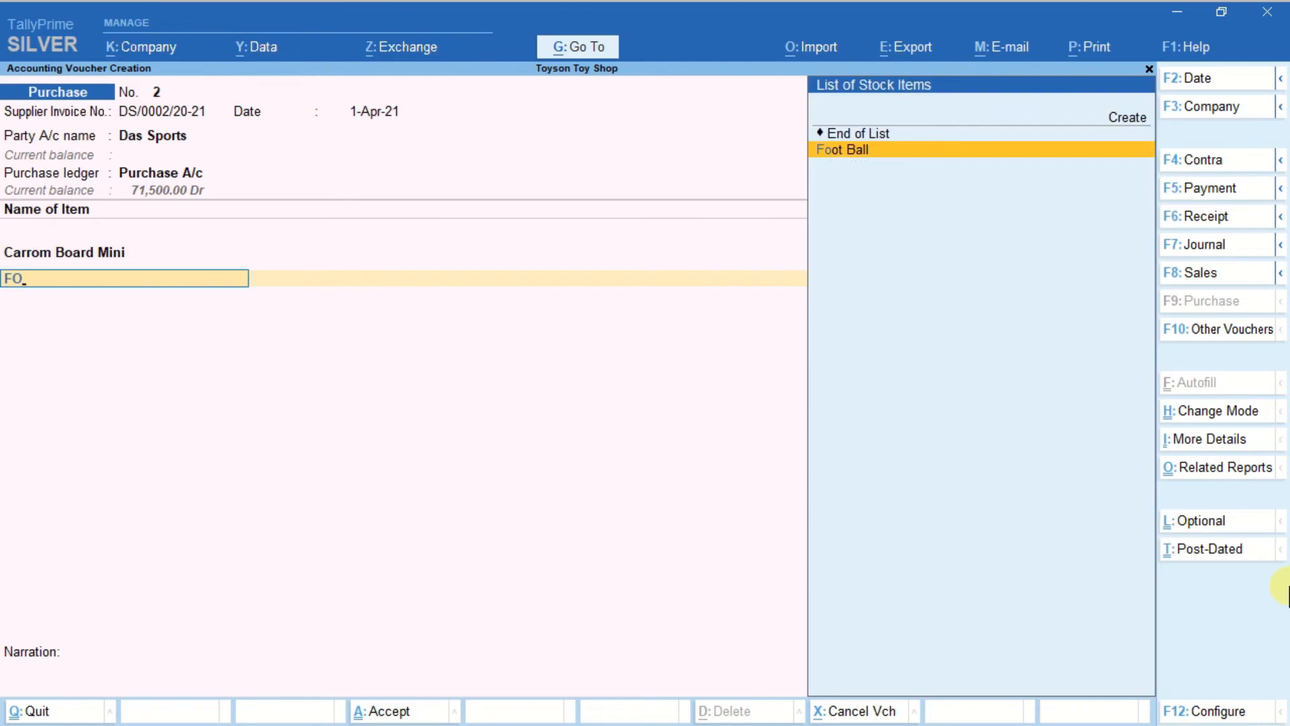
key("Return")
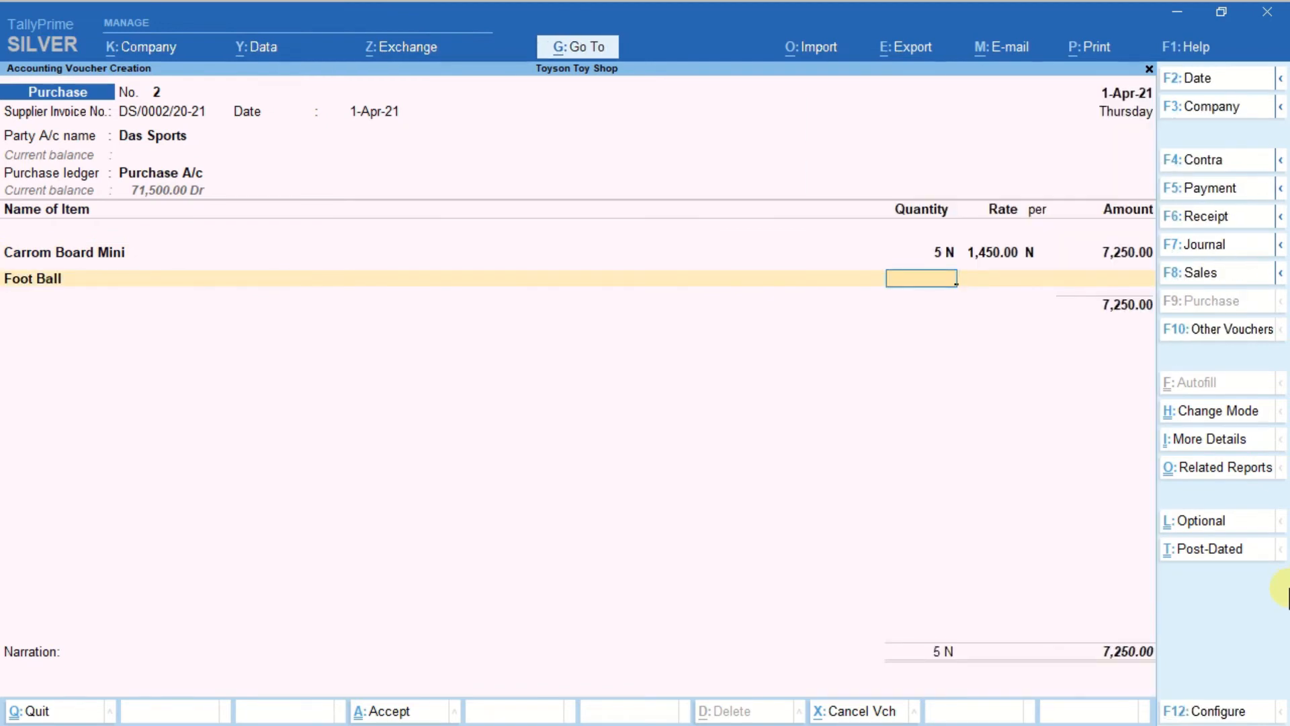
type("10")
key("Return")
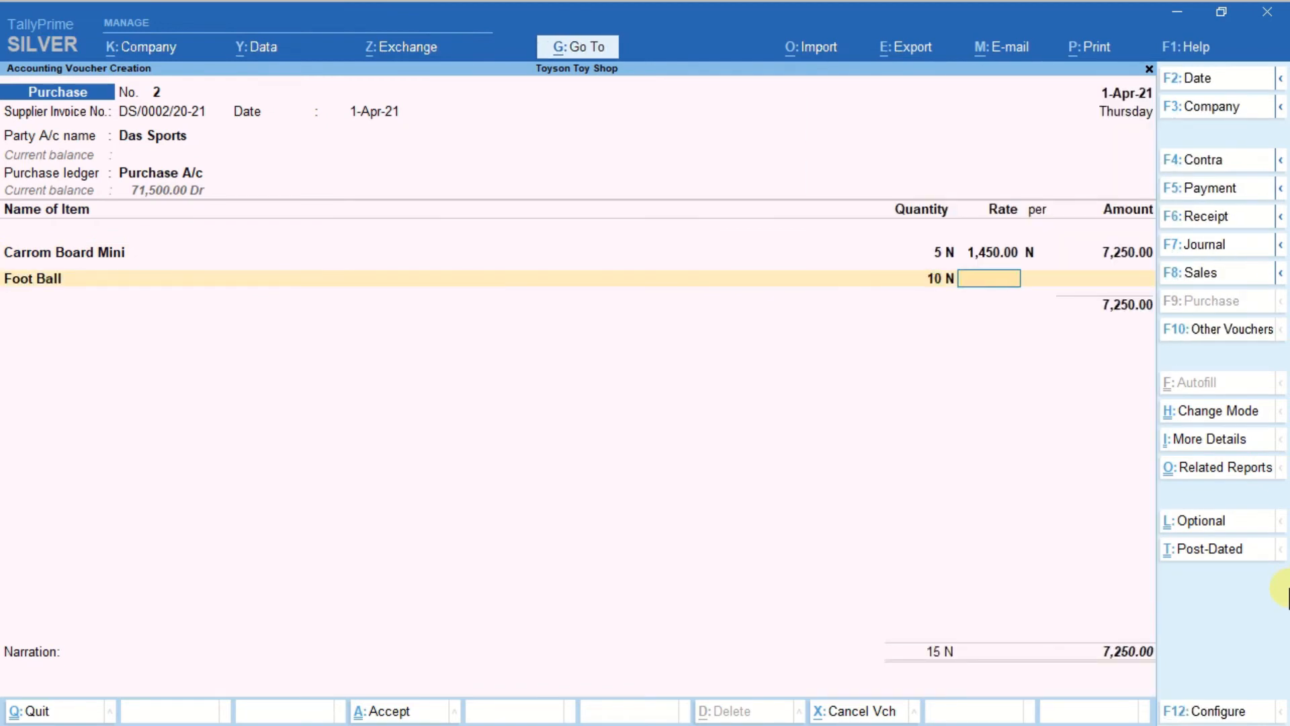
type("900")
key("Return")
key("Return")
key("Return")
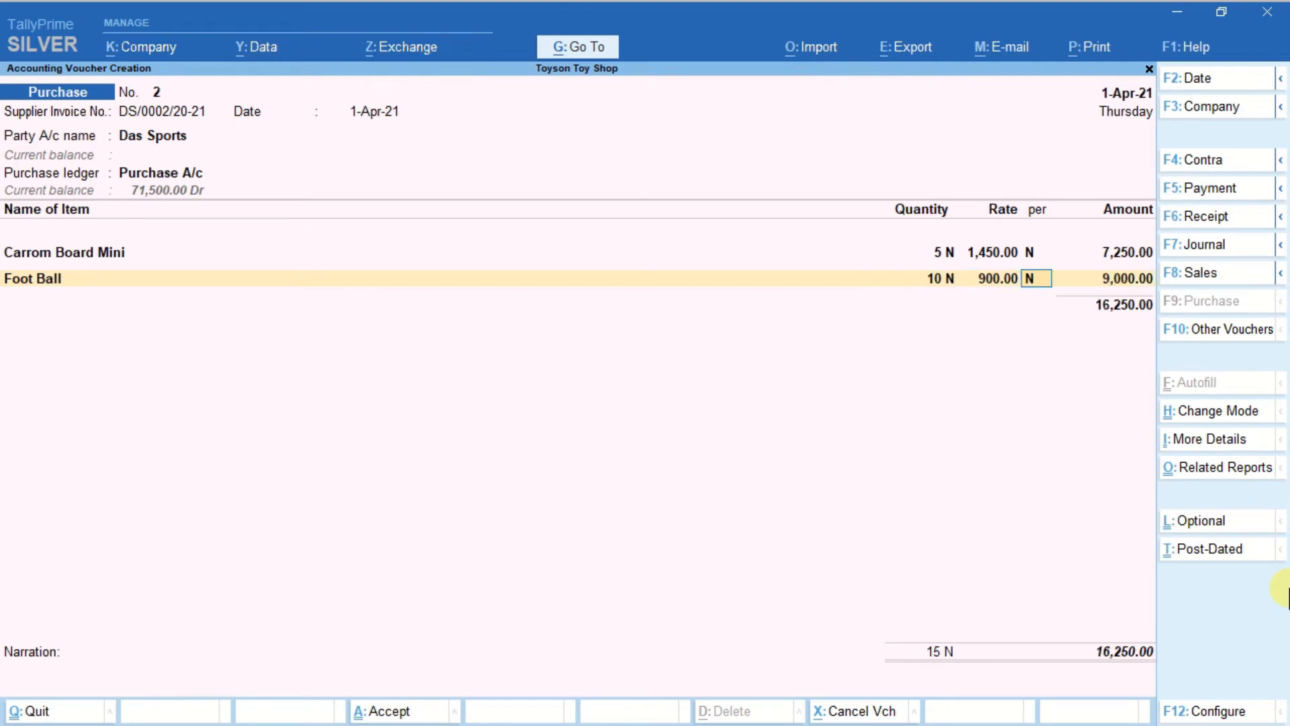
Add Table Tennis Bat as the third item with a quantity of 5 at a rate of 5,400
type("TA")
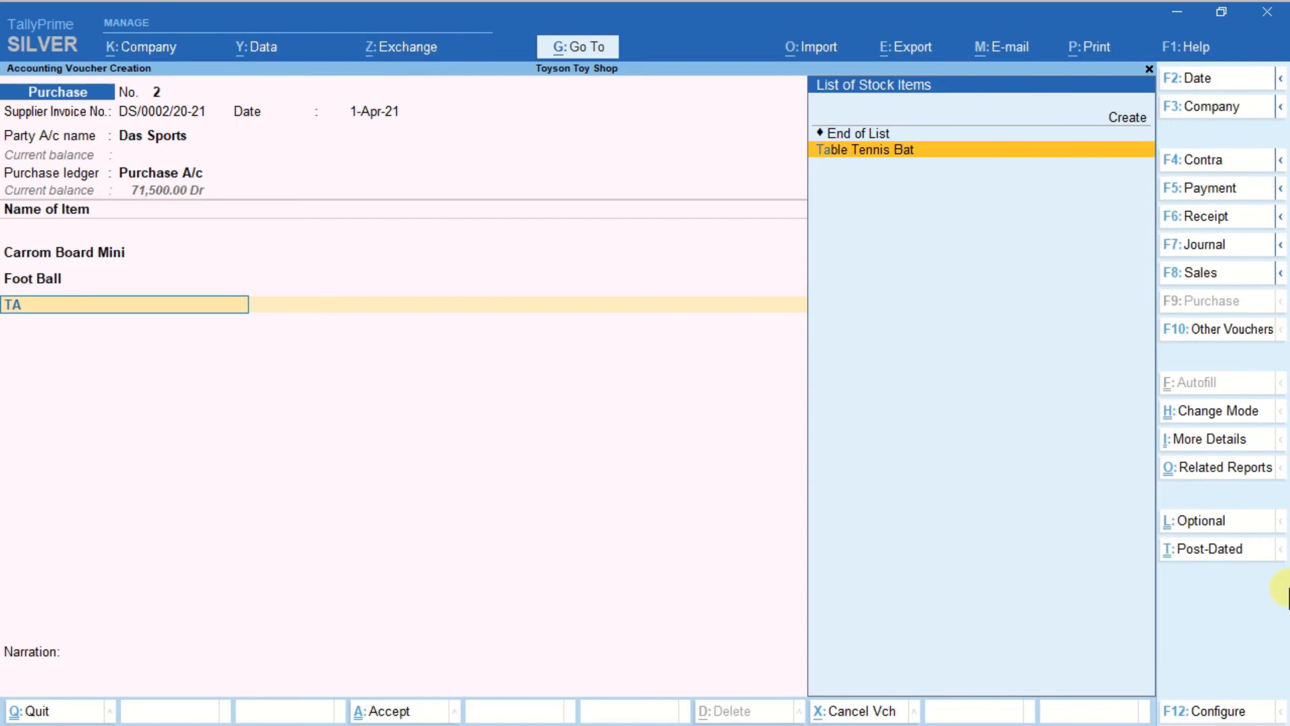
key("Return")
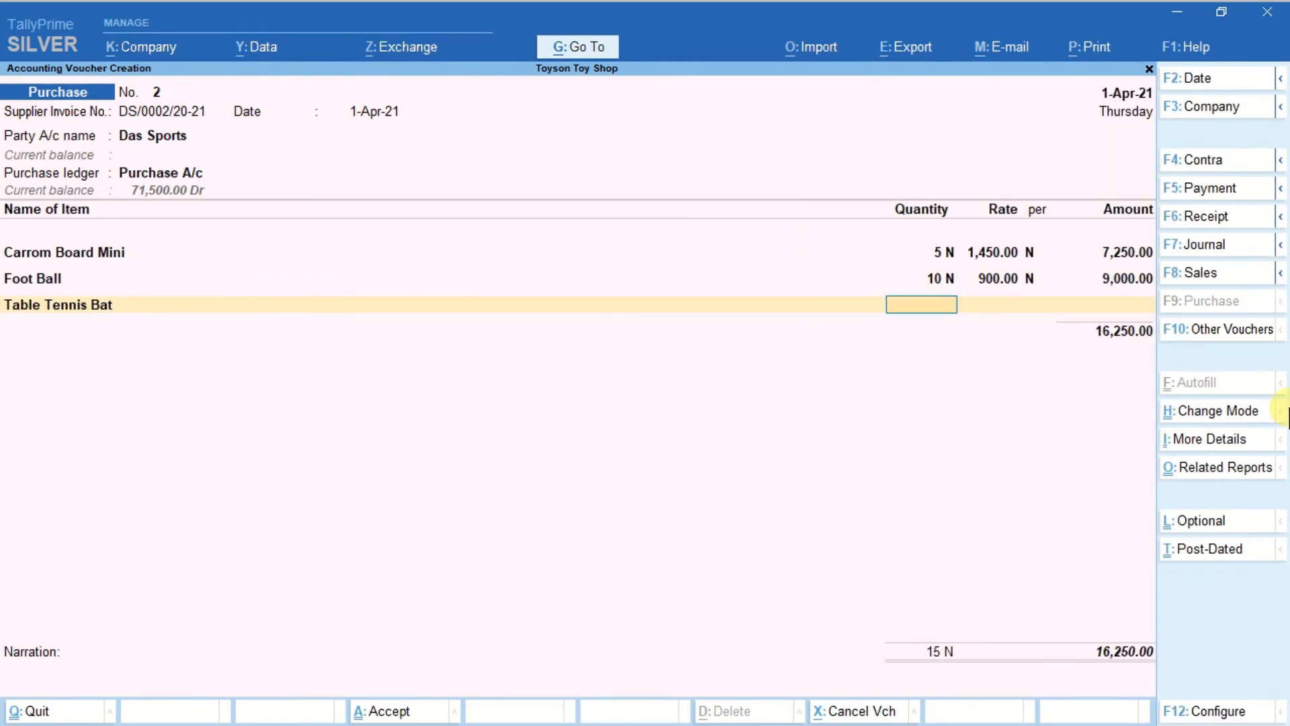
type("5")
key("Return")
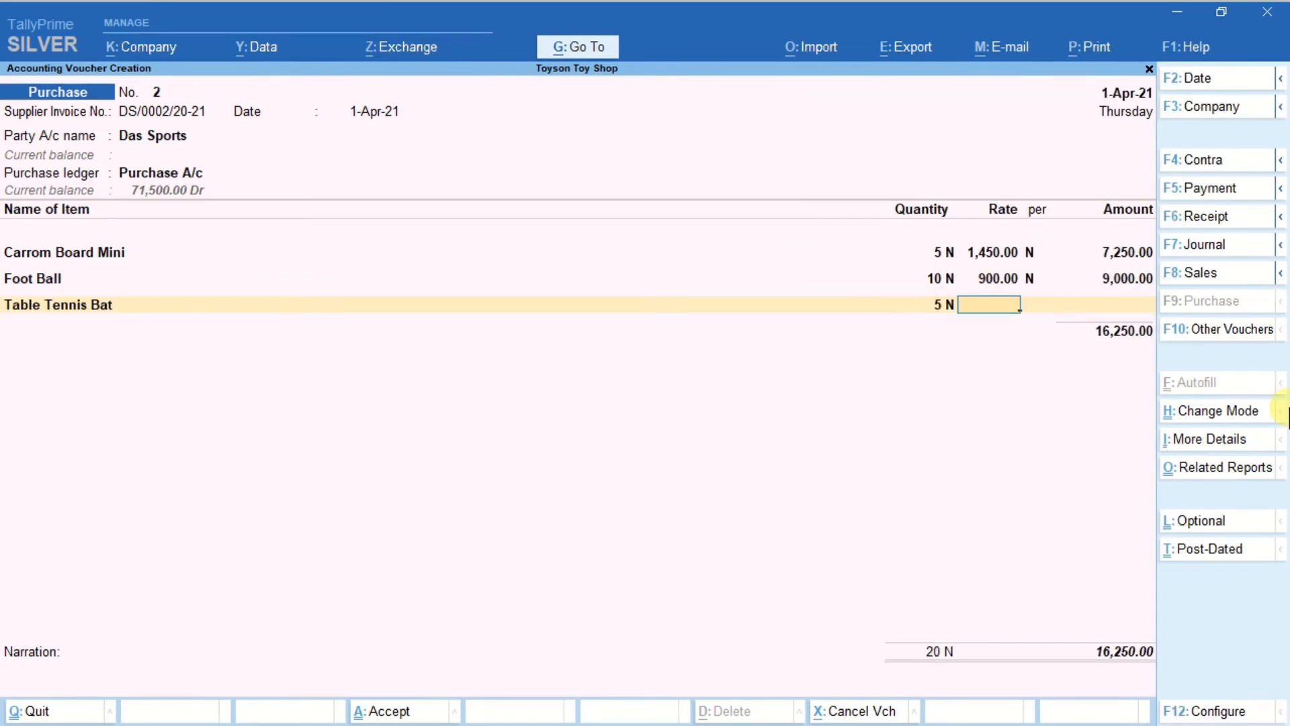
type("5,400")
key("Return")
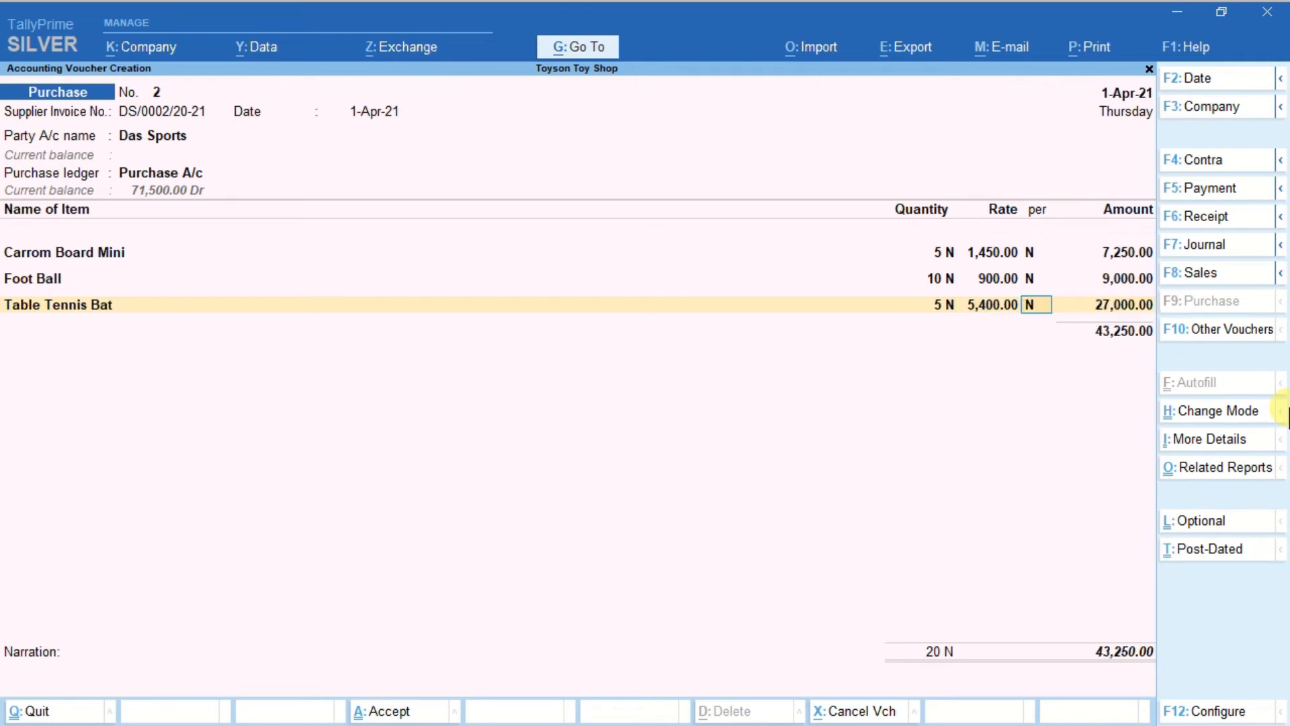
key("Return")
key("Return")
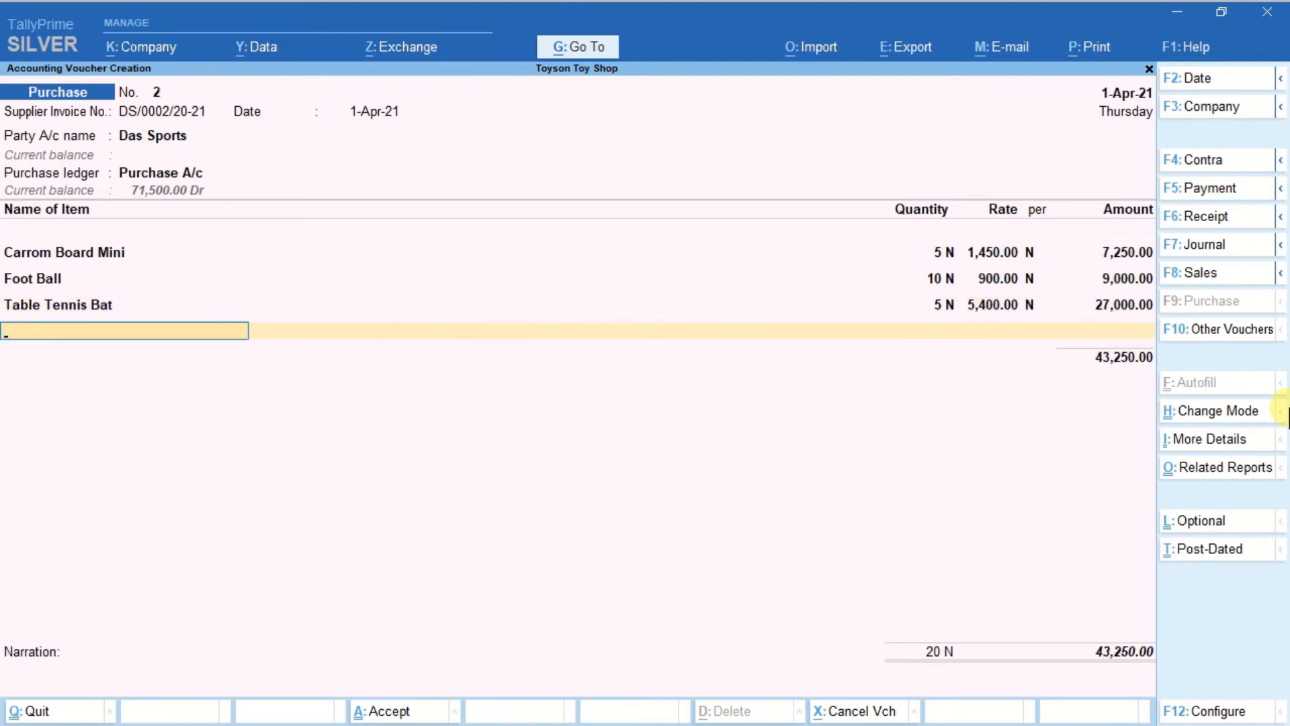
Add Tennis Ball as the fourth item with a quantity of 10 at a rate of 450
type("T")
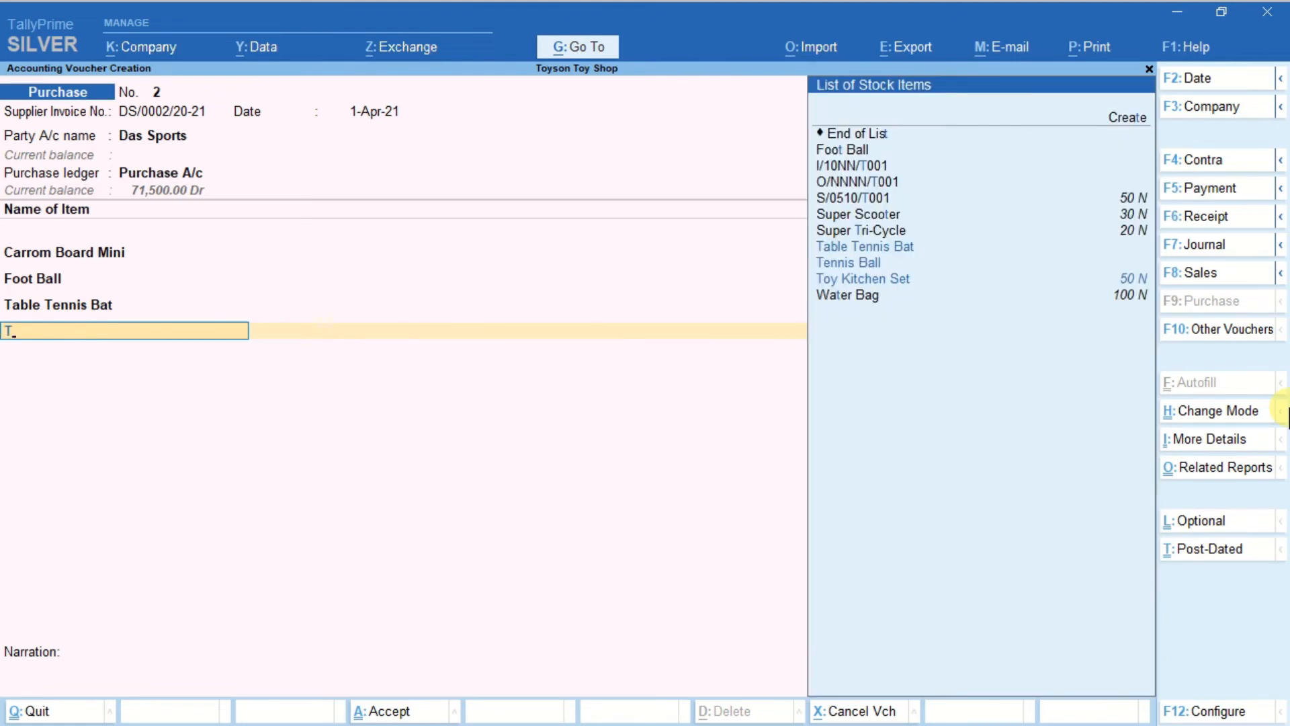
key("Down")
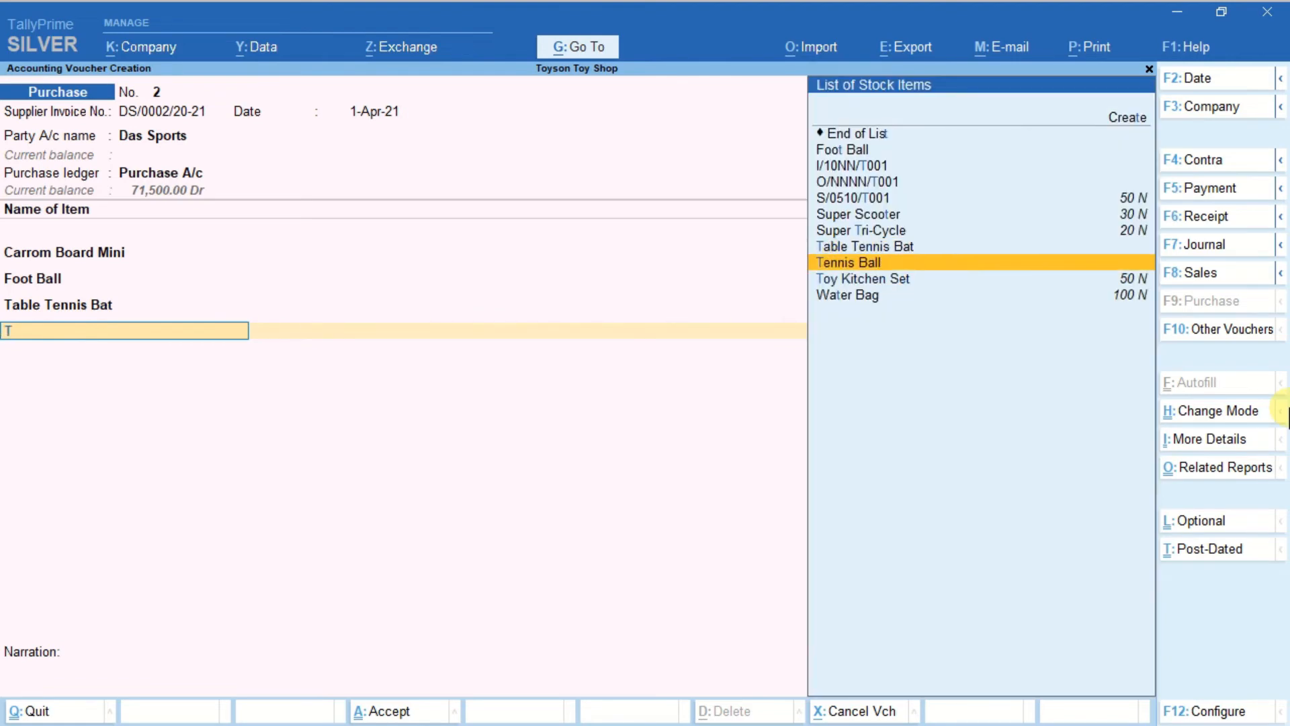
key("Return")
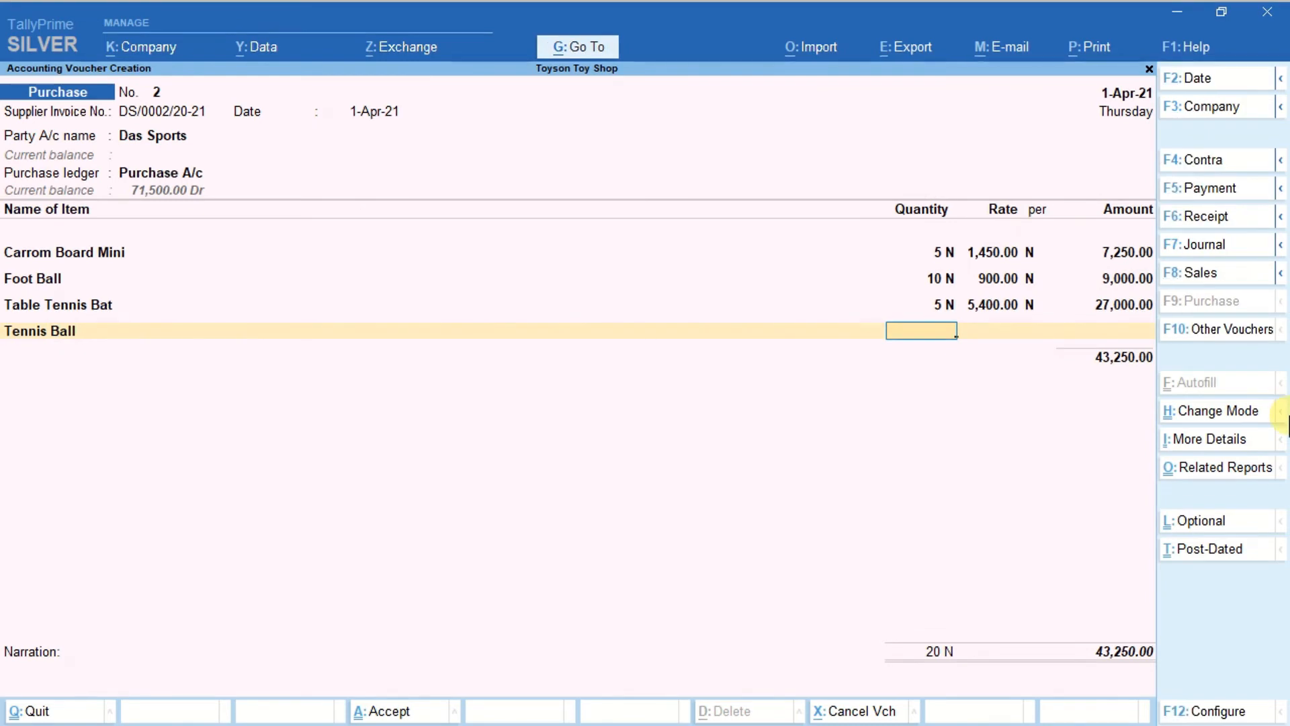
type("10")
key("Return")
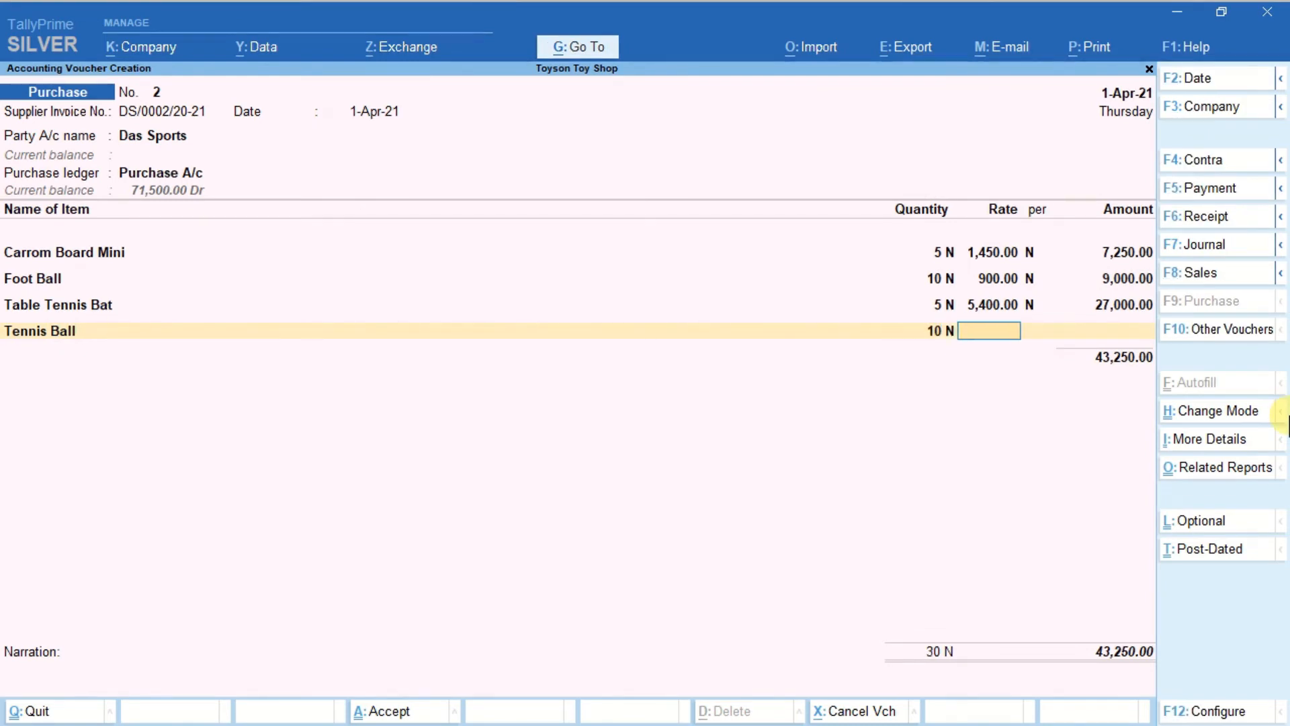
type("450")
key("Return")
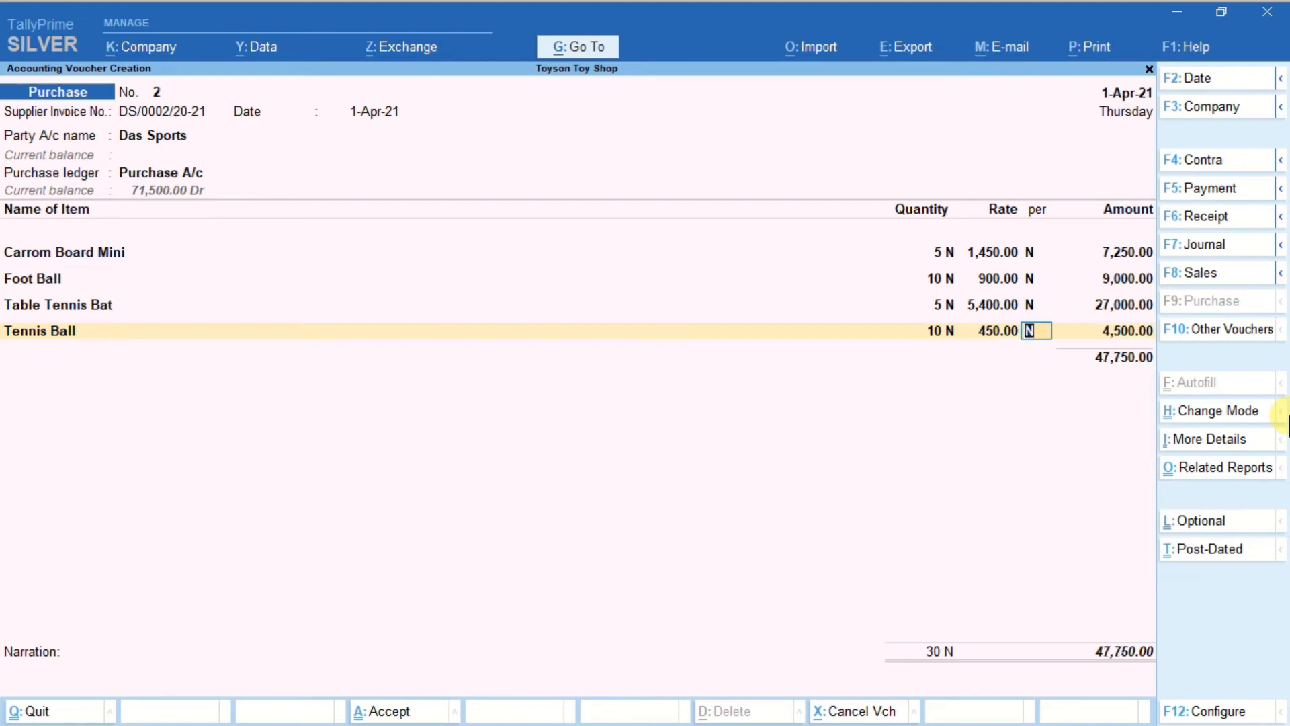
key("Return")
key("Return")
End the item list, accept the bill-wise New Ref for Das Sports, and save the voucher with a blank narration
key("Return")
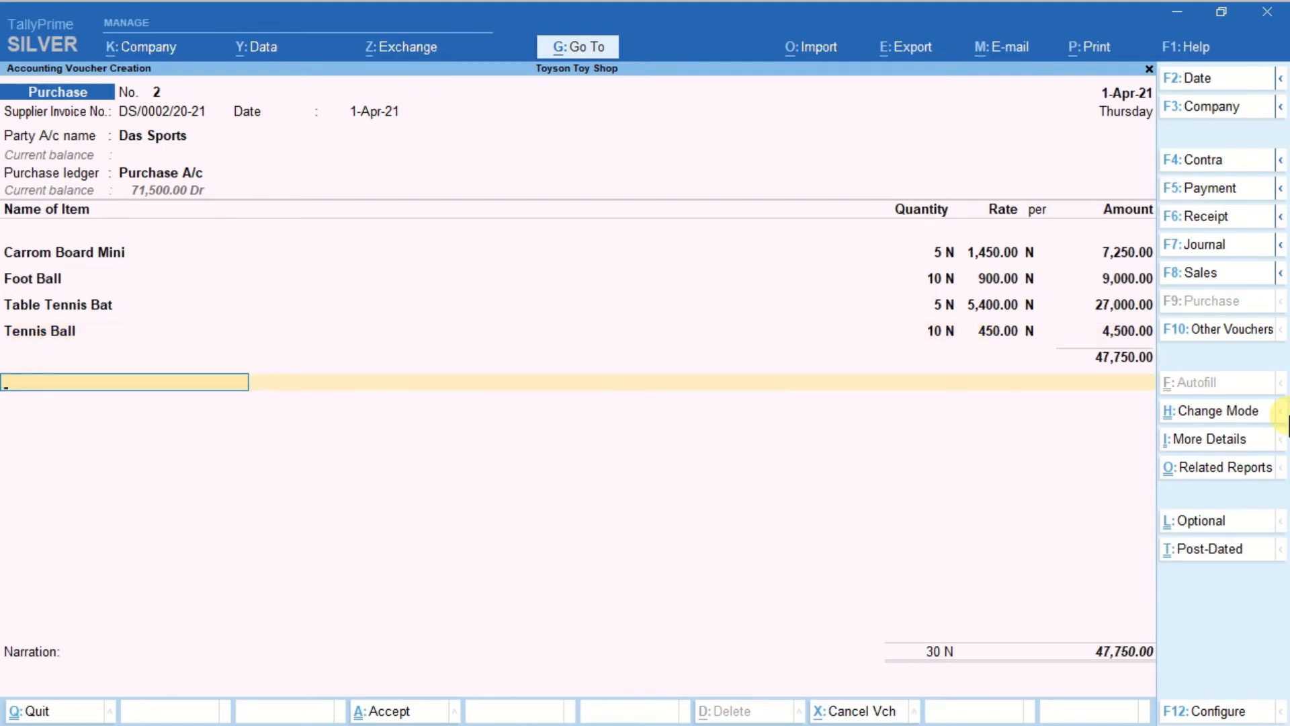
key("Return")
key("Return")
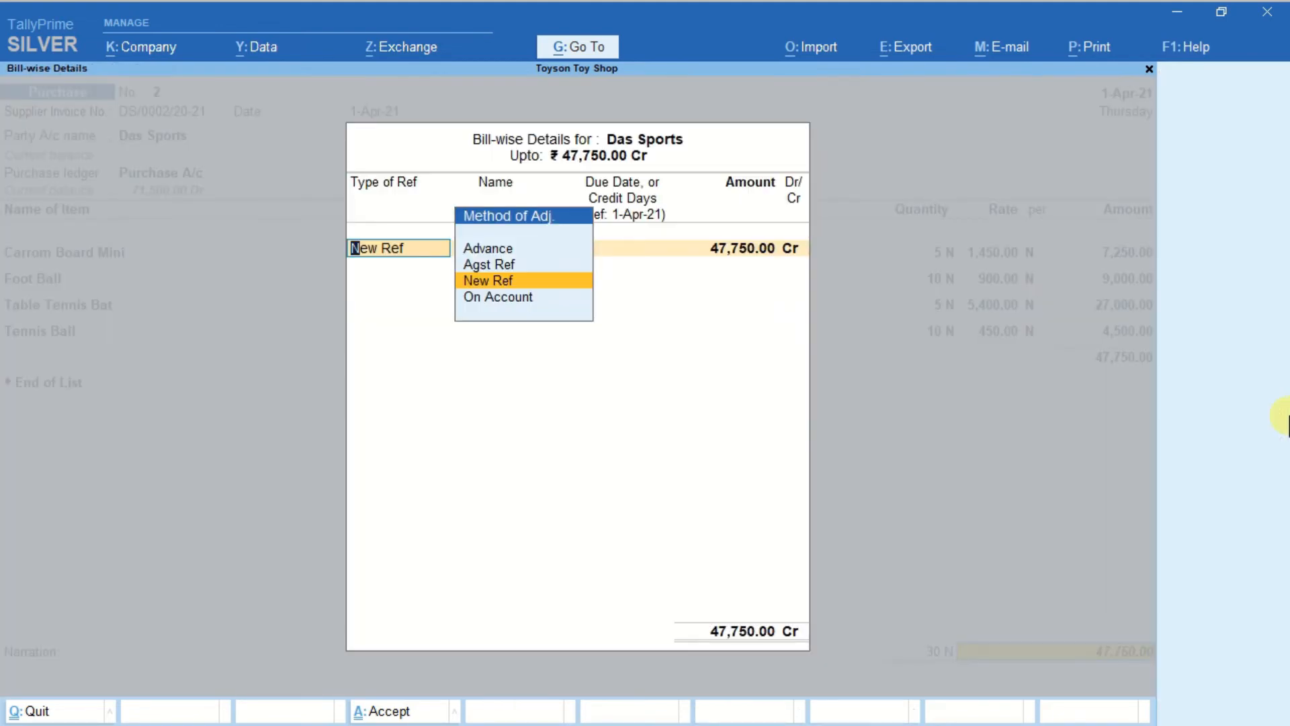
key("ctrl+a")
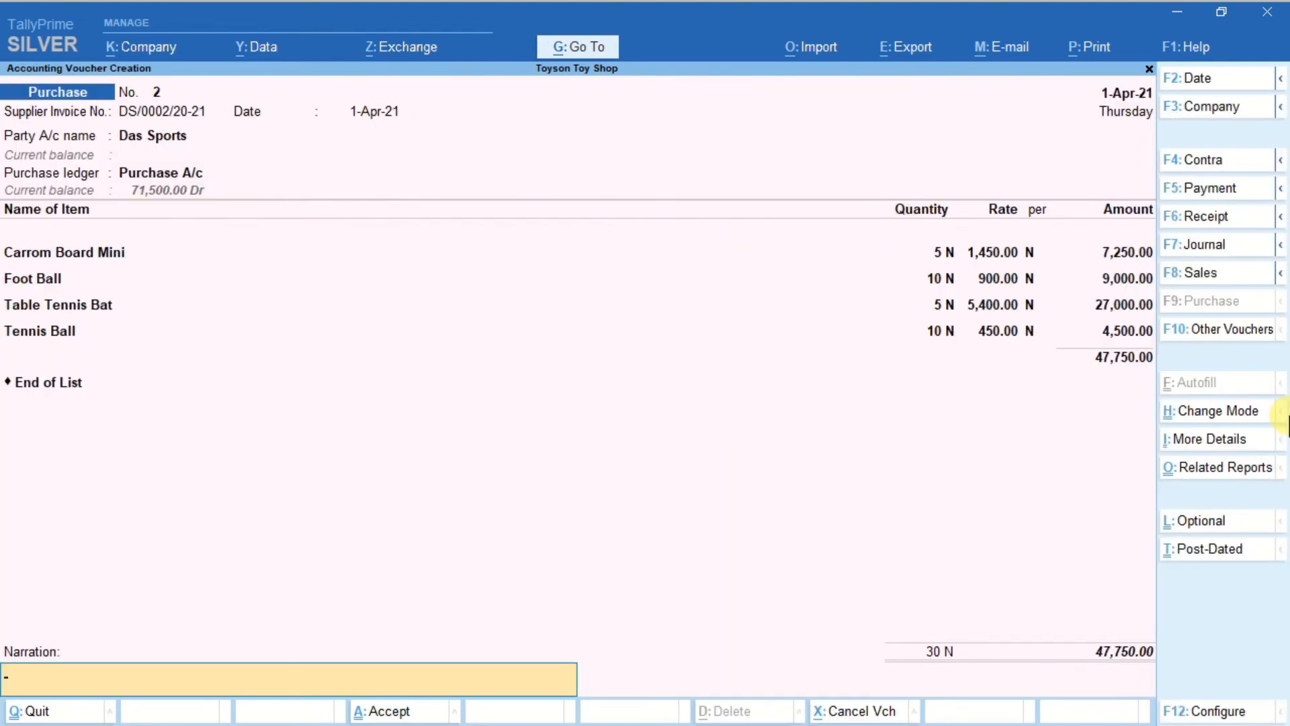
key("Return")
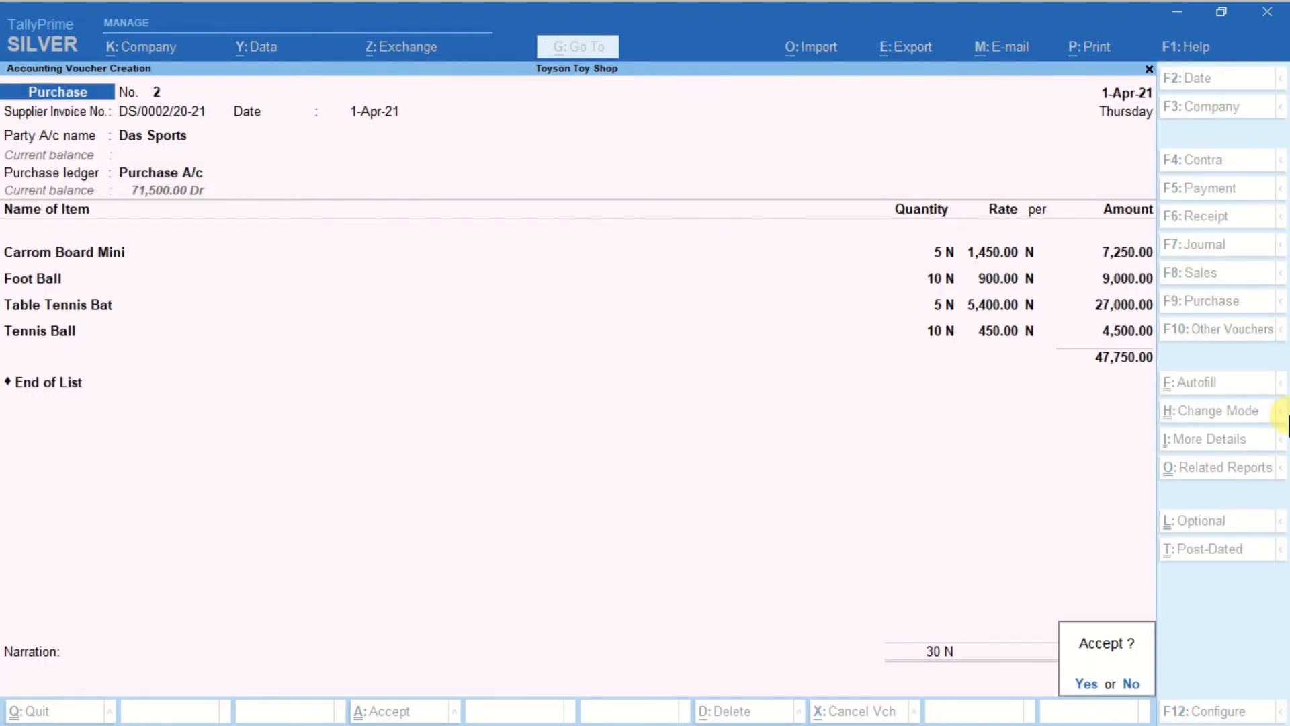
key("y")
key("ctrl")
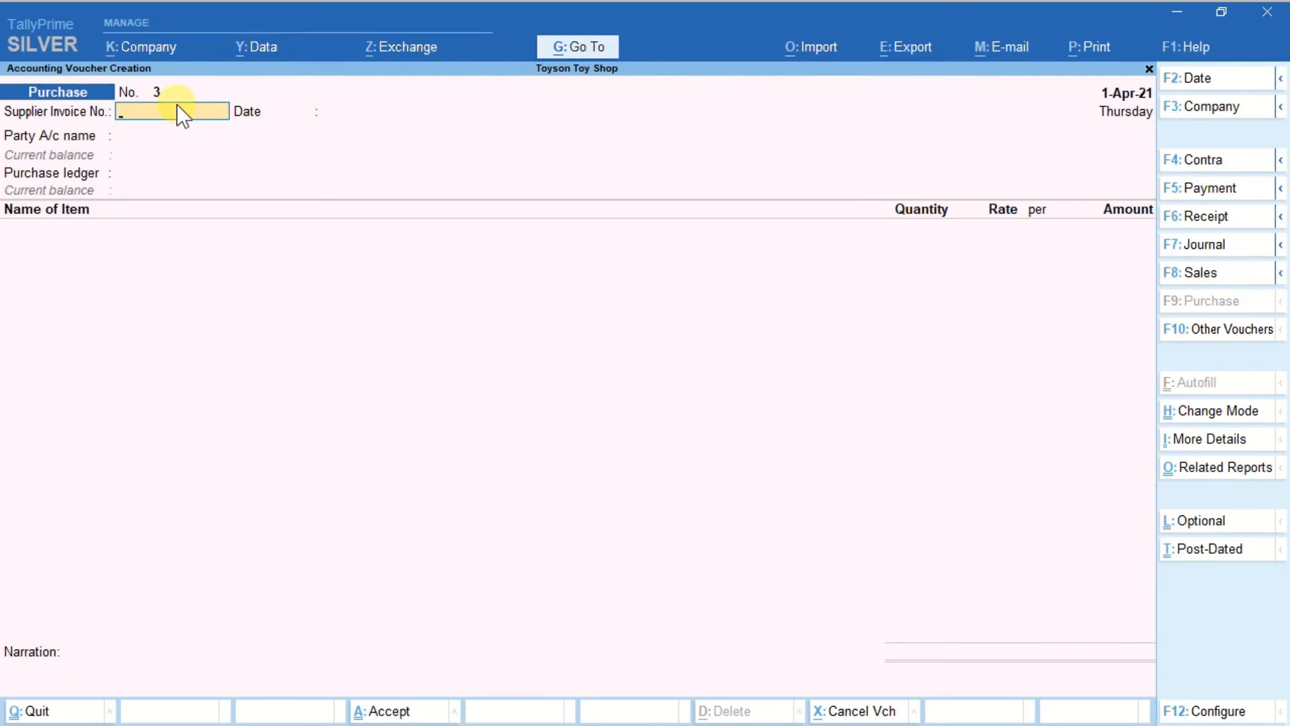
Fill in the next purchase voucher header with supplier invoice CP-001/20-21, voucher and invoice date 2-Apr-21, and party Cash
type("CP-001/2021")
left_click(1203, 78)
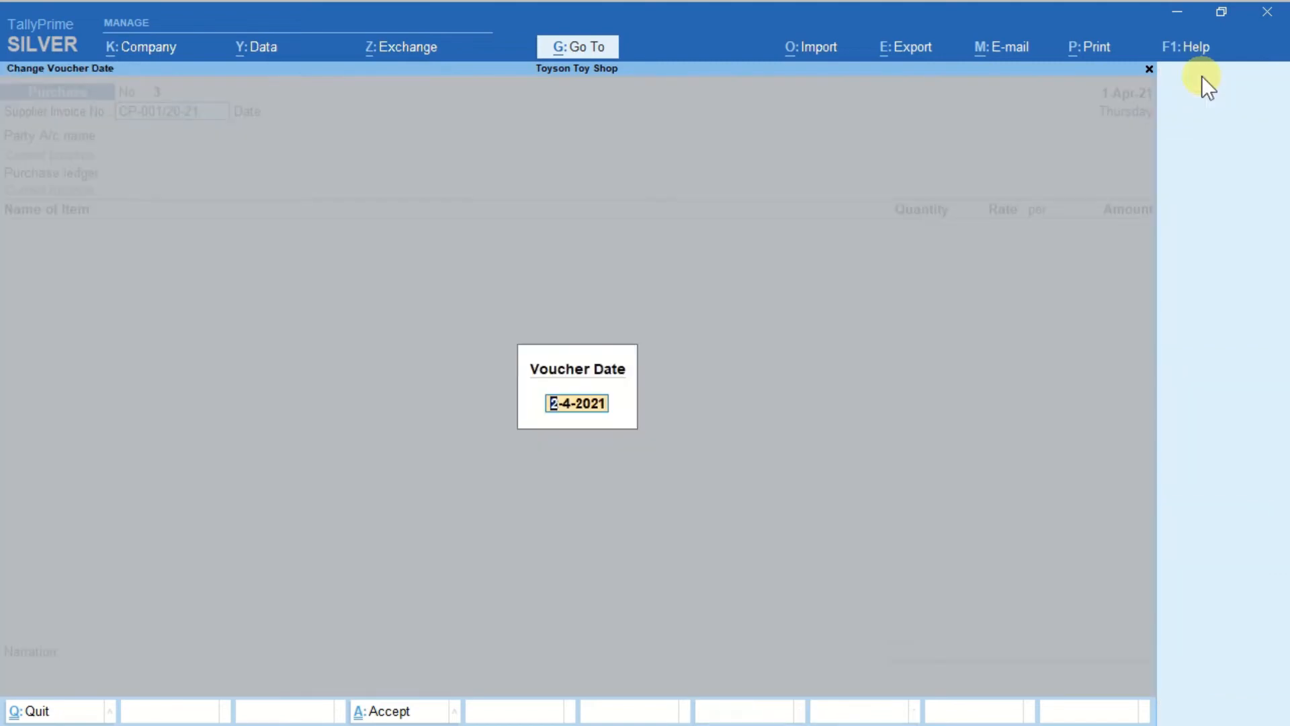
key("Return")
key("Return")
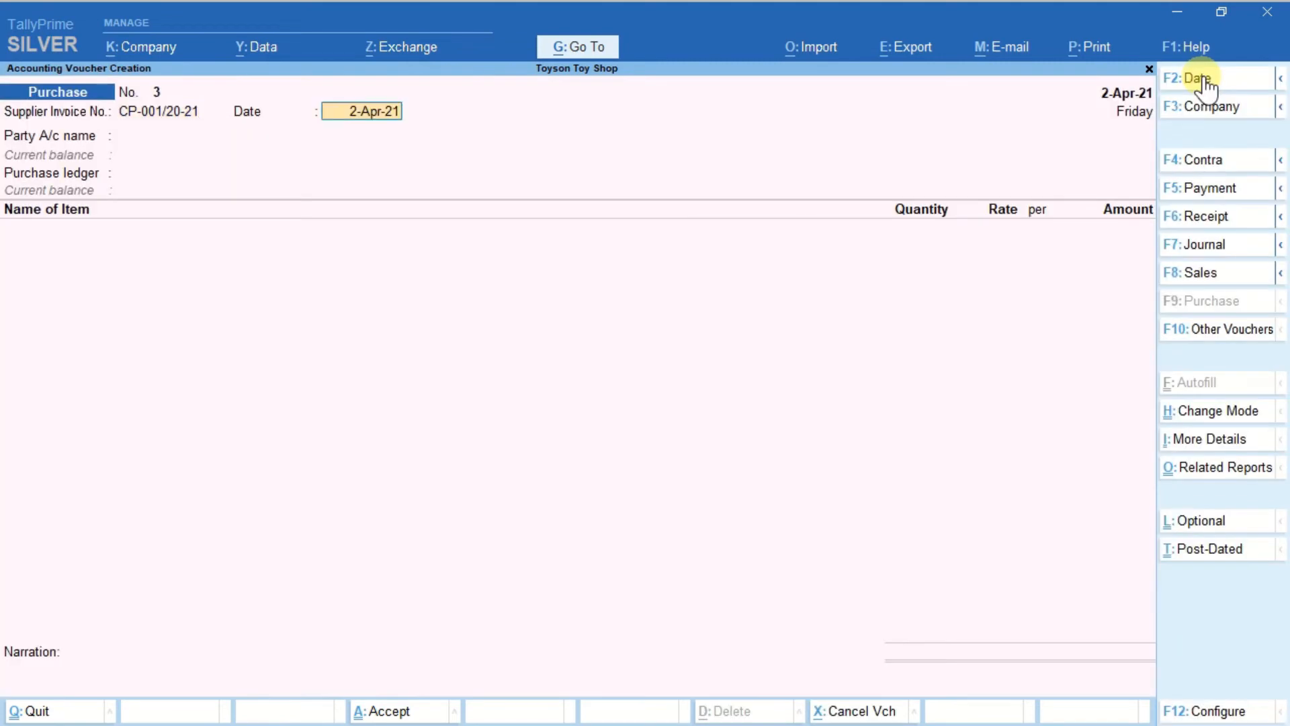
key("Return")
key("Return")
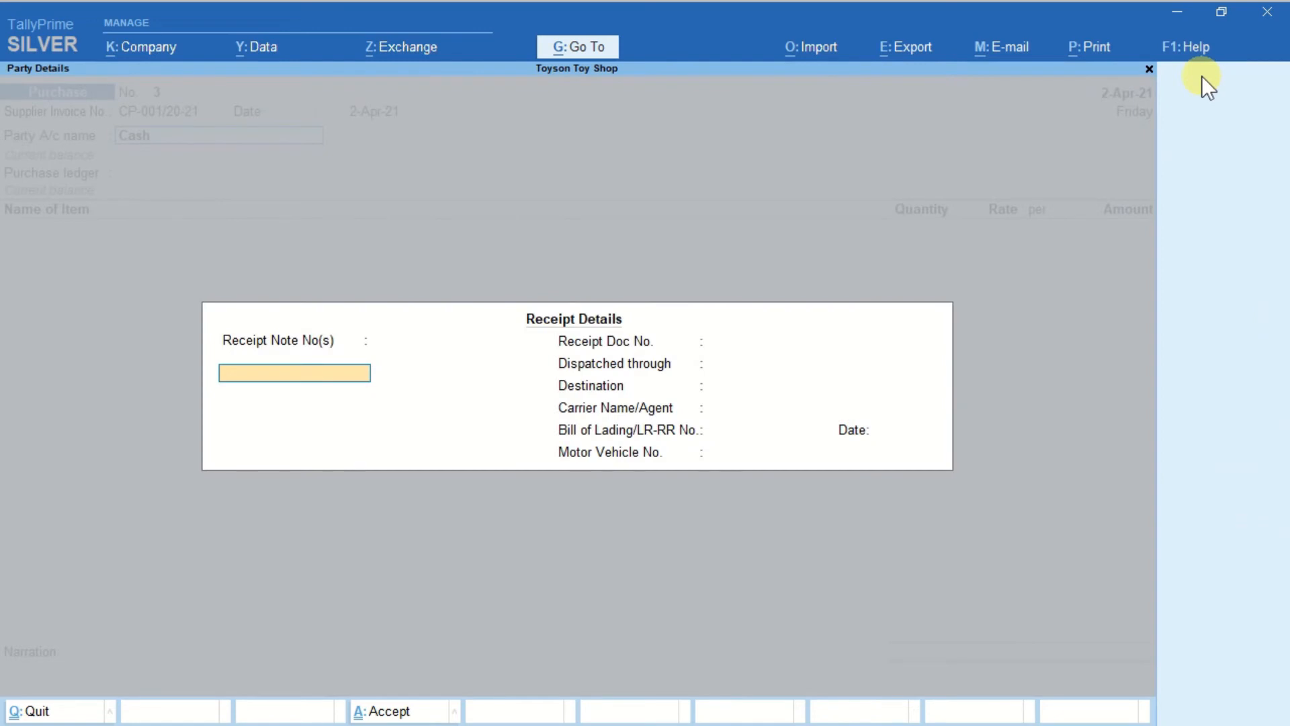
Leave the receipt details blank, enter VIRAT SPORTS as the supplier in the party details, and select ledger Purchase A/c
key("ctrl+a")
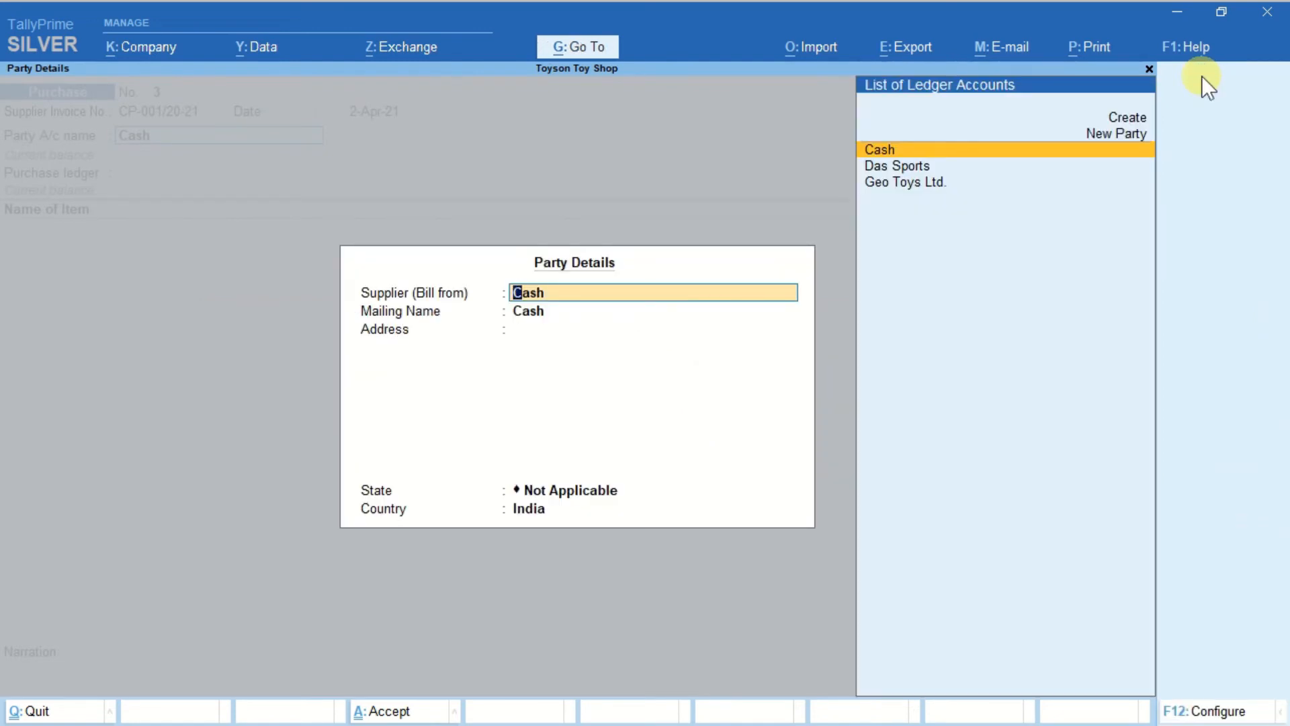
type("VIRAT")
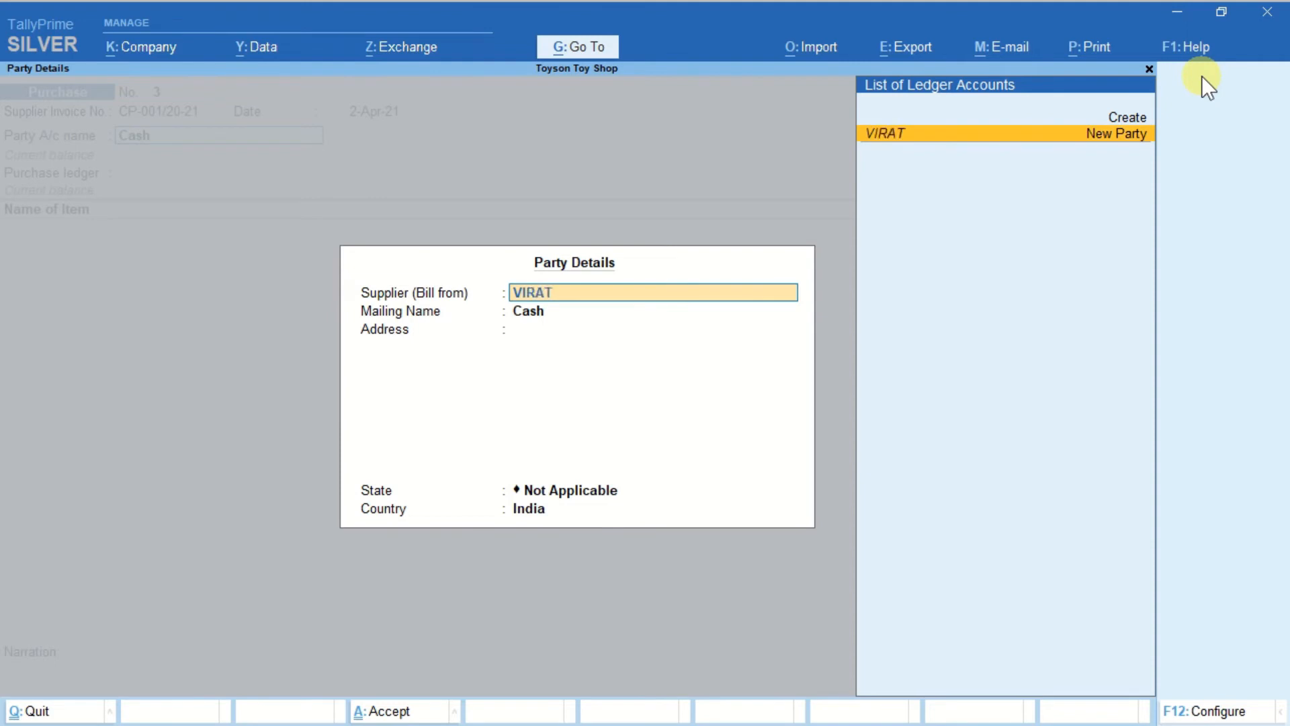
type(" SPORTS")
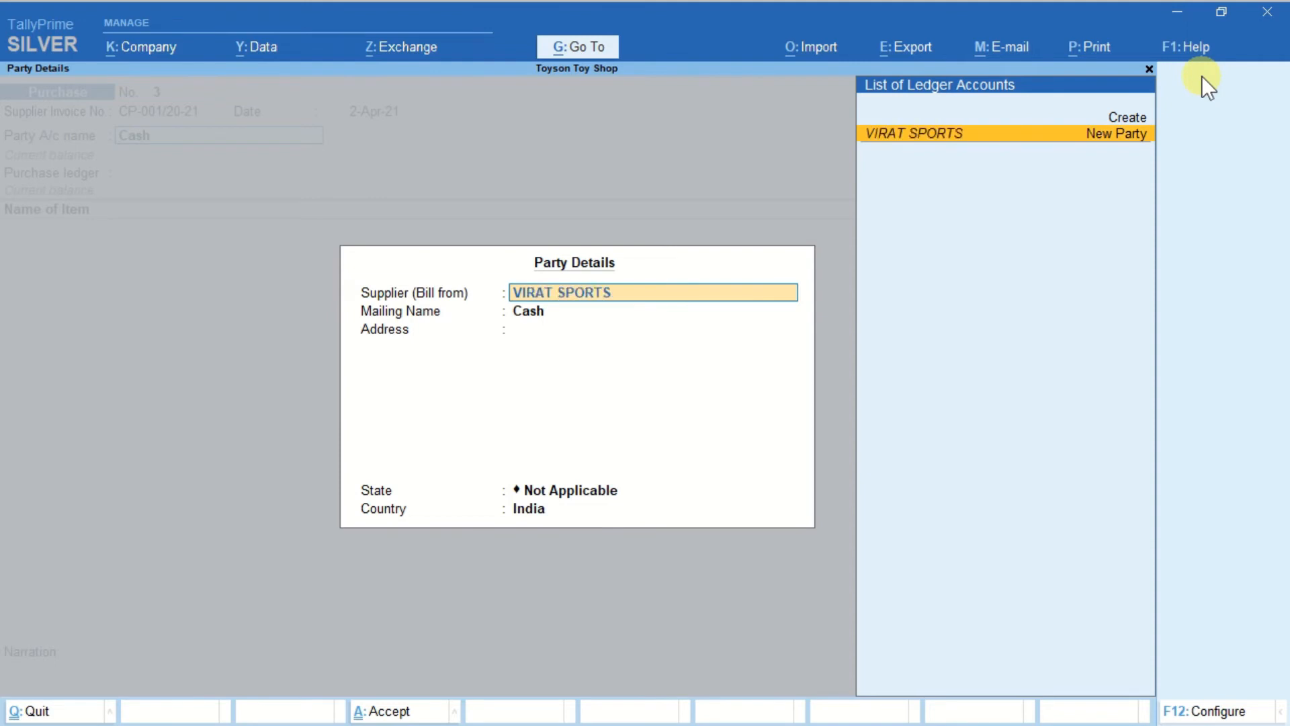
key("Return")
key("Return")
key("Return")
key("Return")
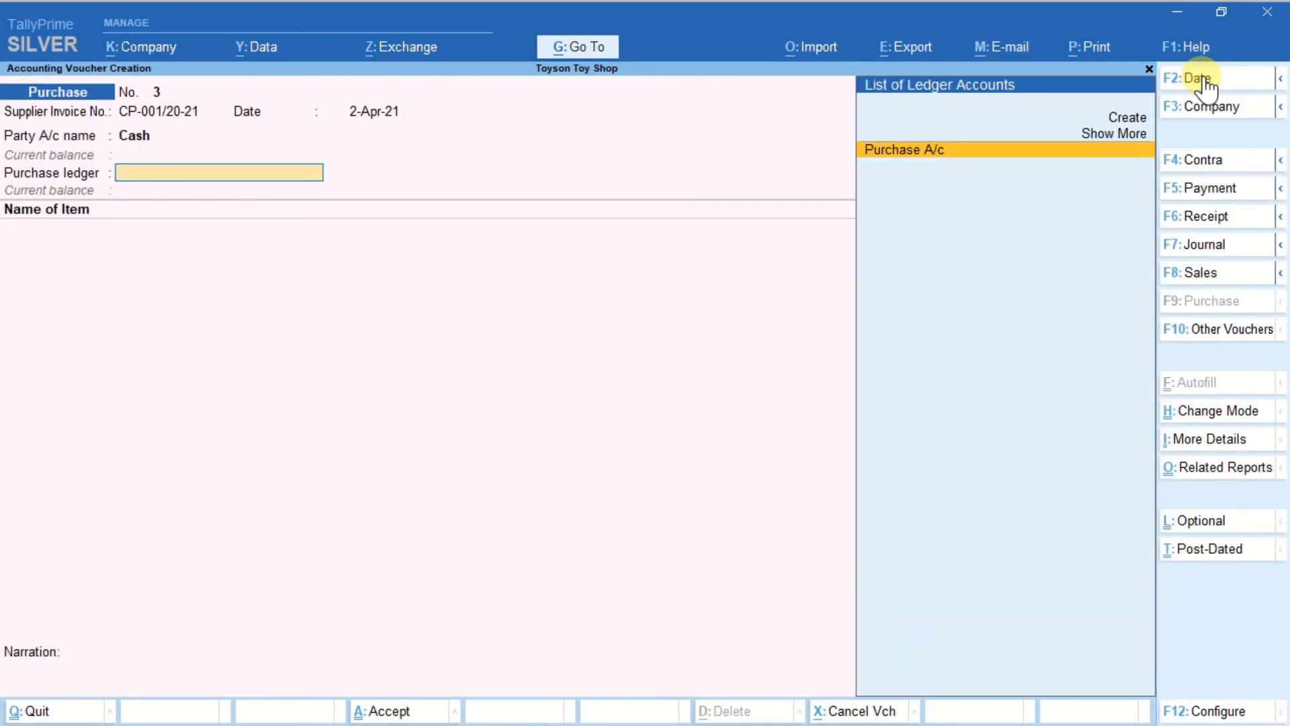
key("Return")
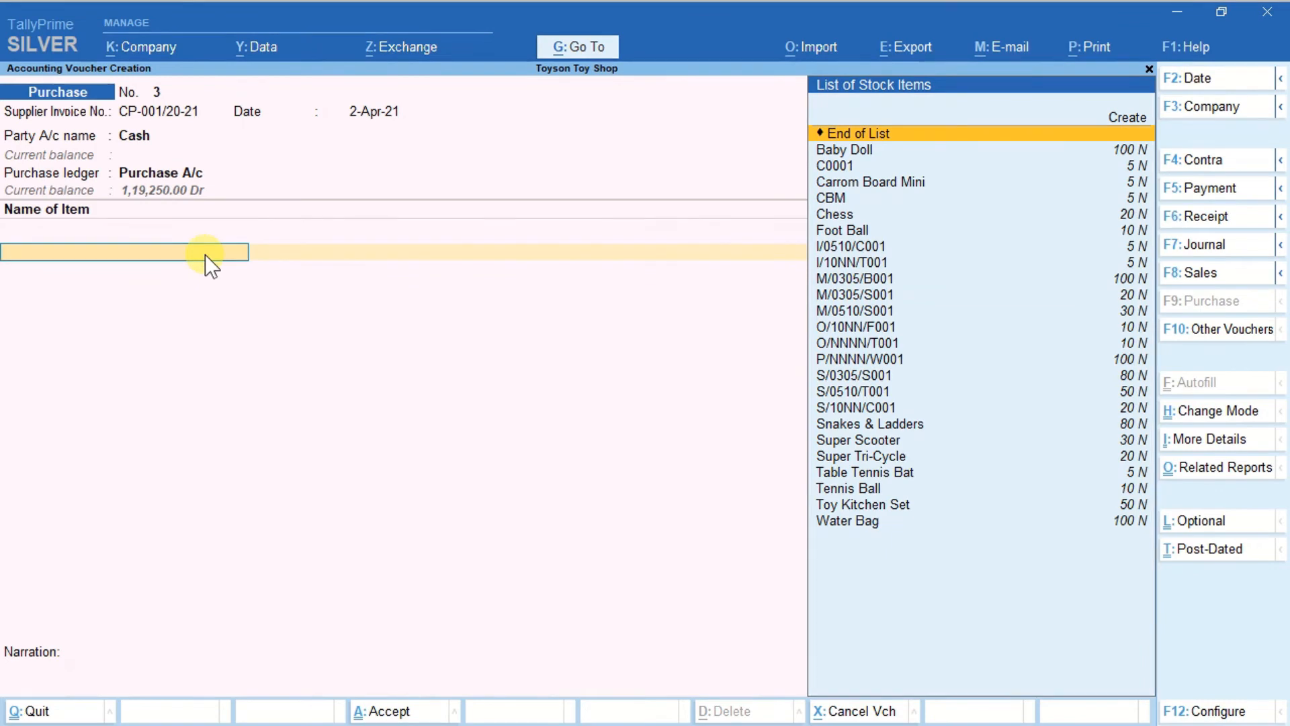
Add Carrom Board Mini by its alias CBM with a quantity of 2 at a rate of 1350
type("CB")
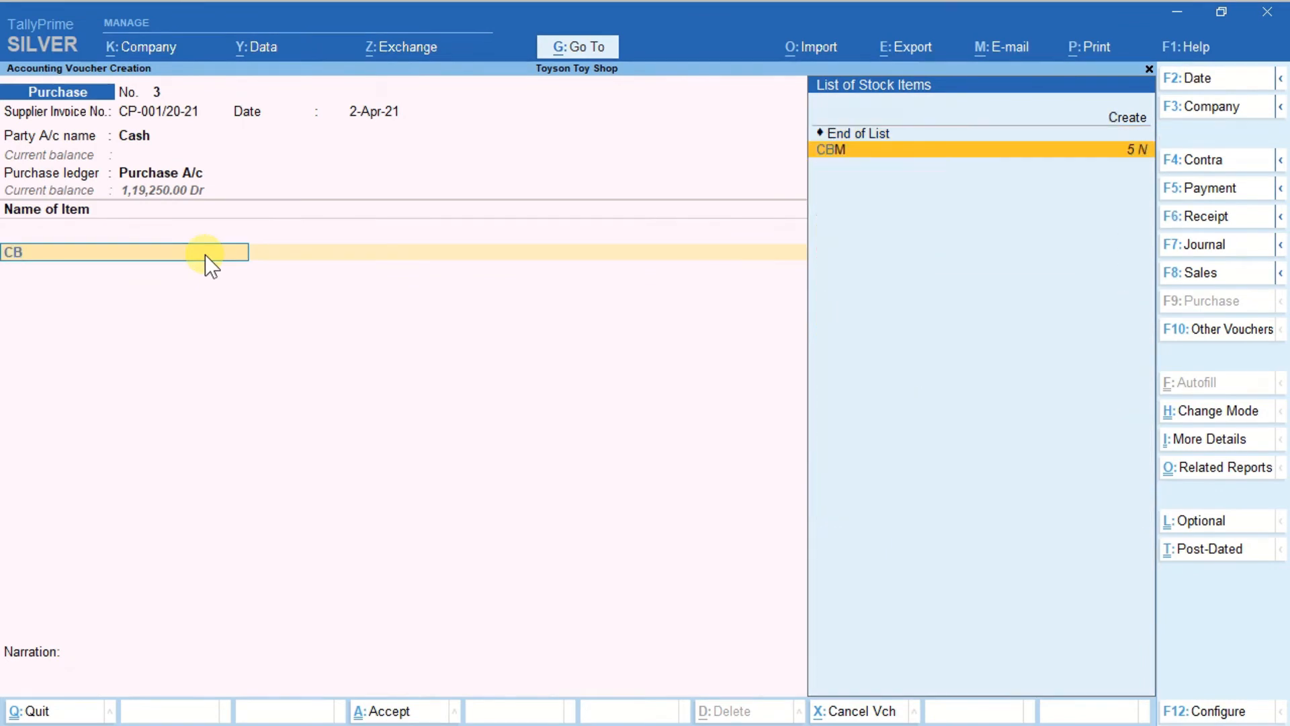
key("Return")
type("2")
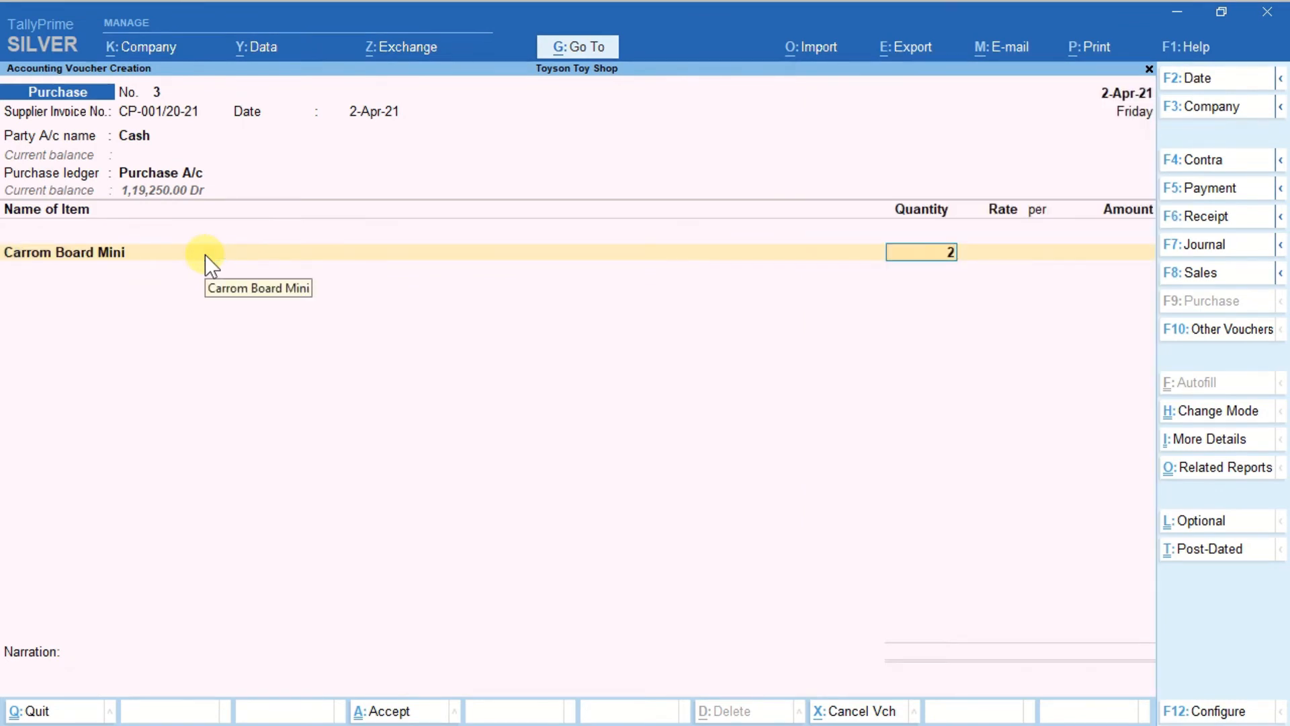
key("Return")
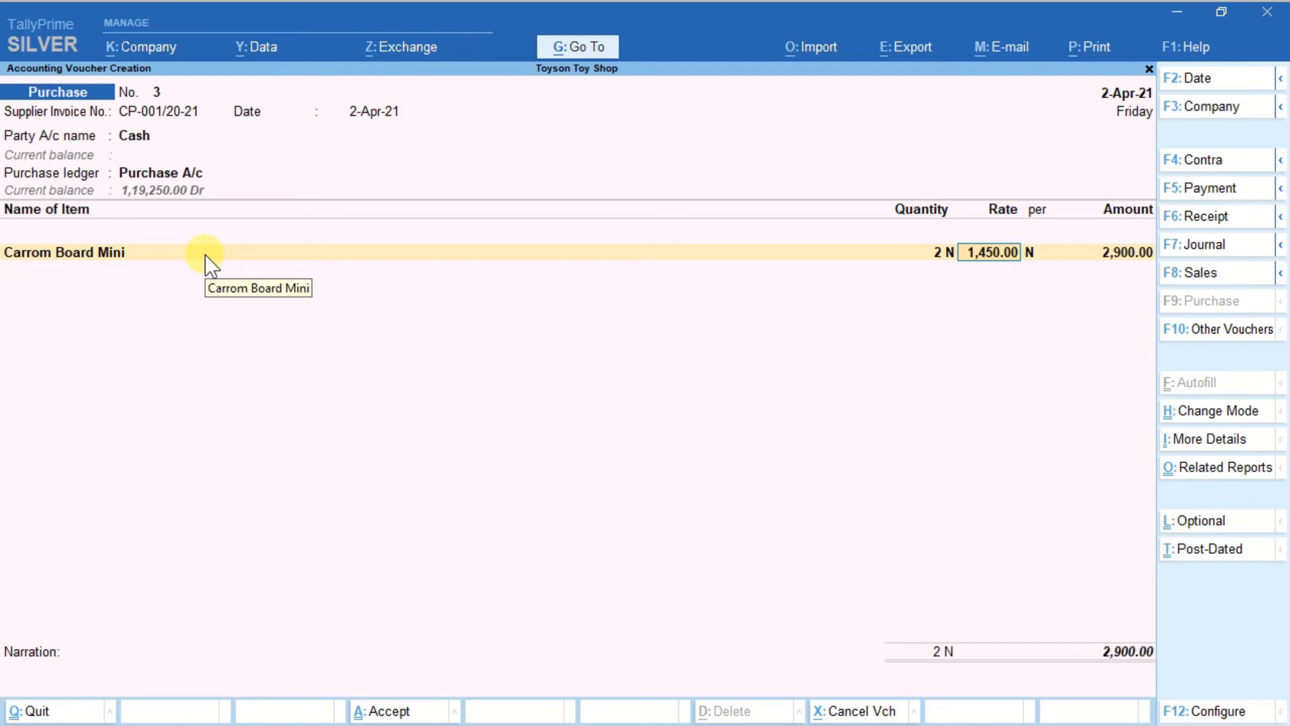
type("1350")
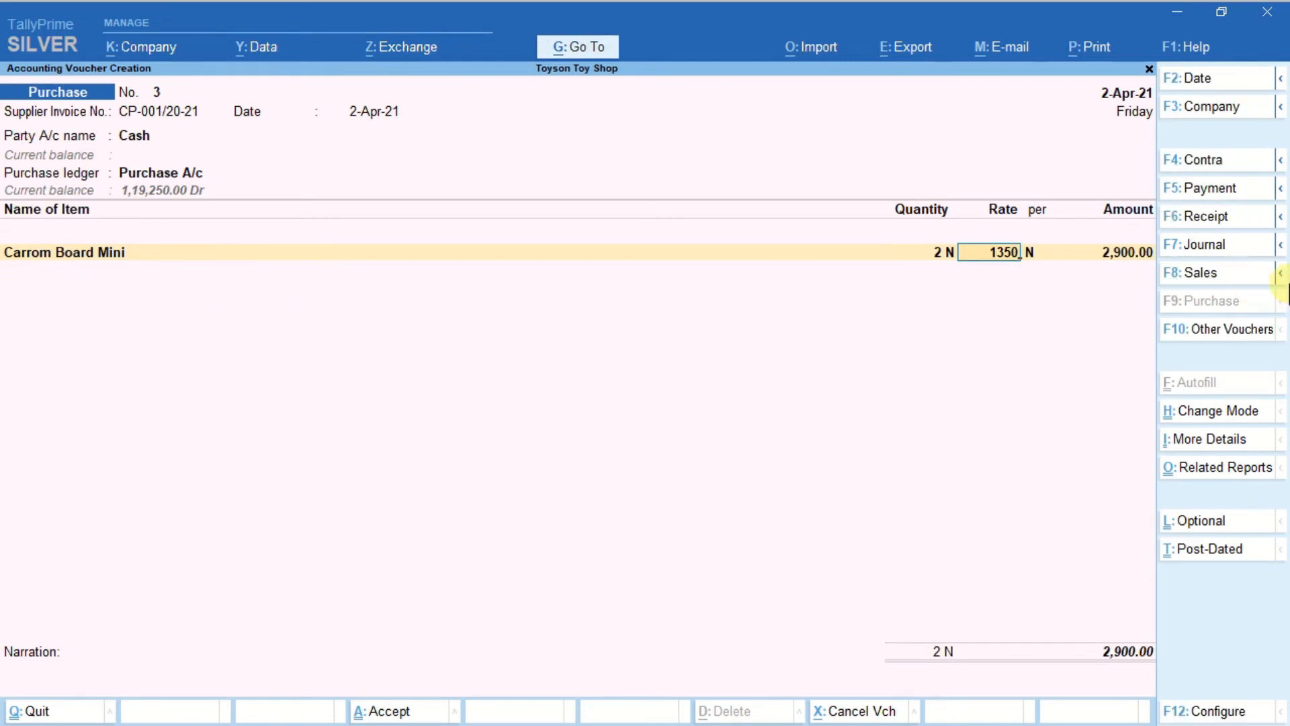
key("Return")
key("Return")
key("Return")
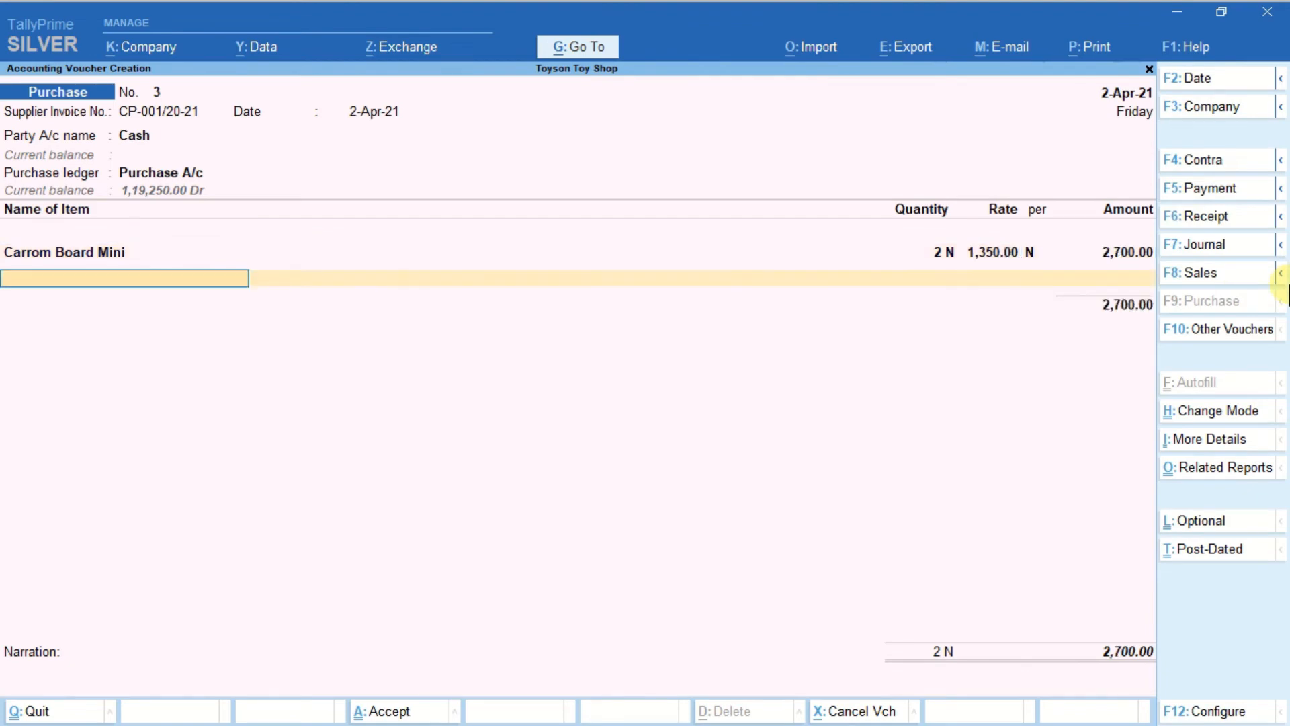
End the item list and save the cash purchase voucher with a blank narration
key("Return")
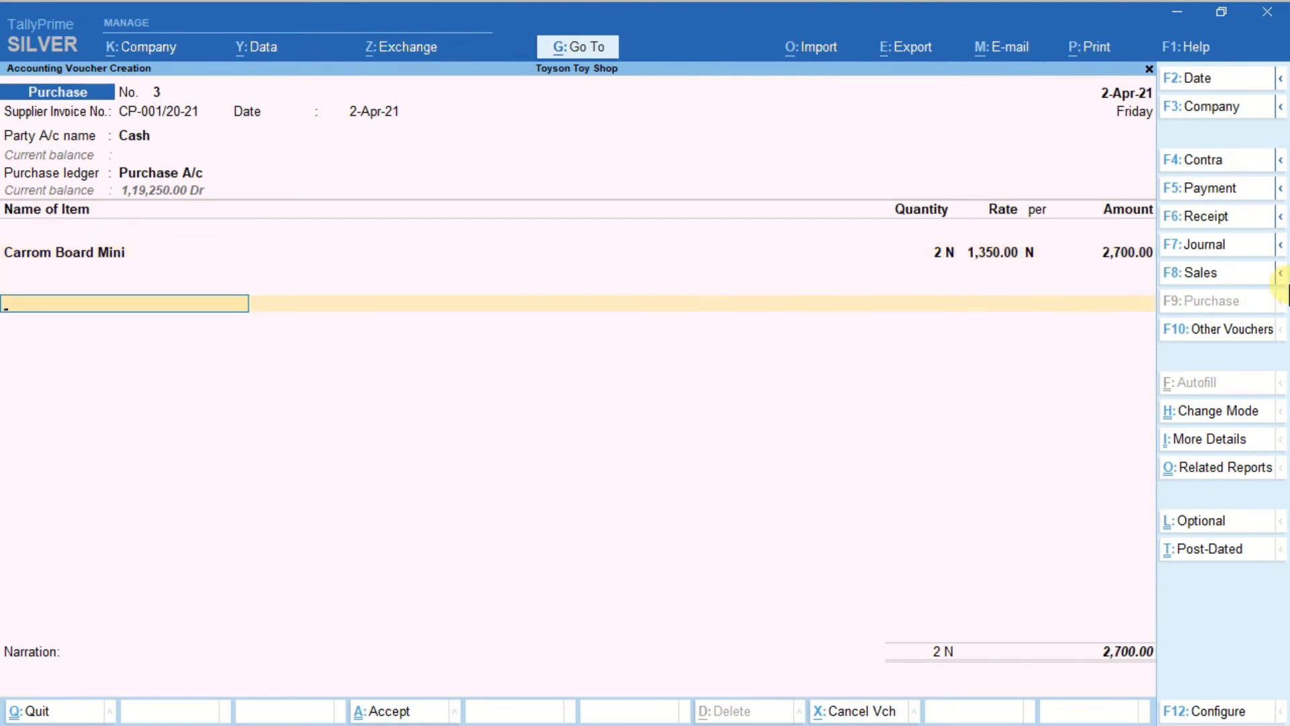
key("Return")
key("Return")
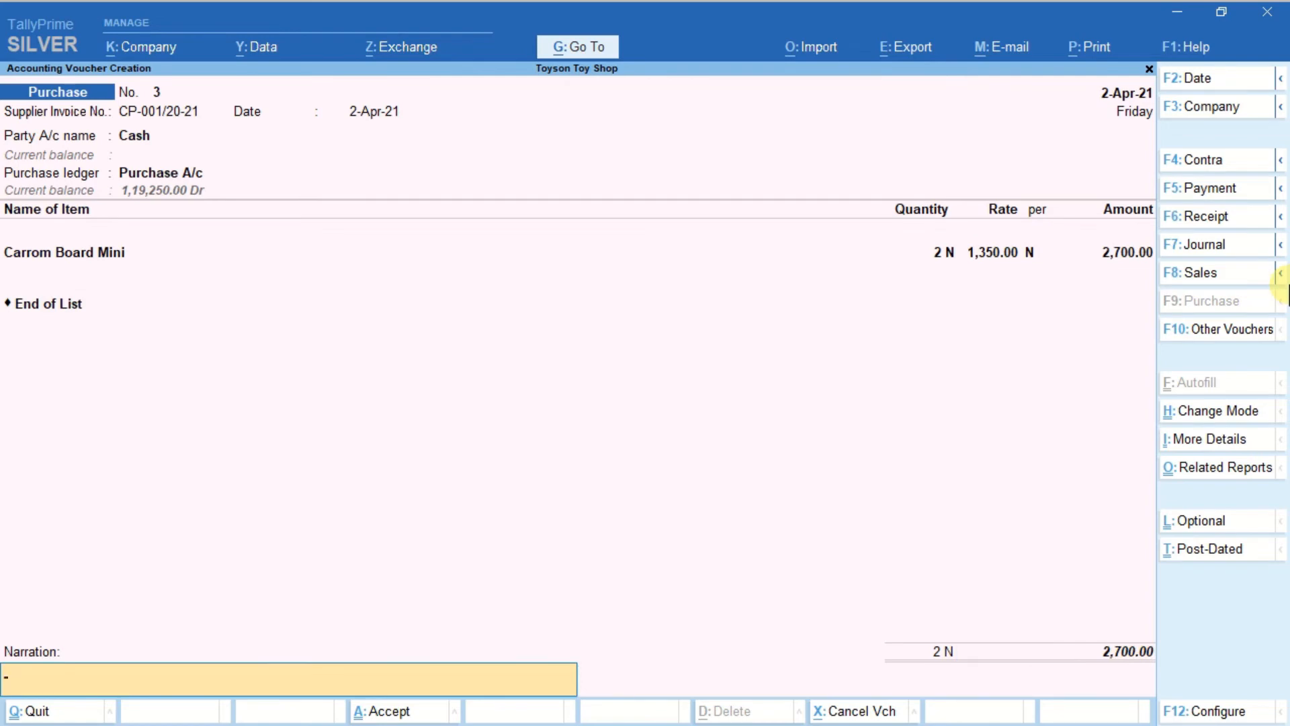
key("Return")
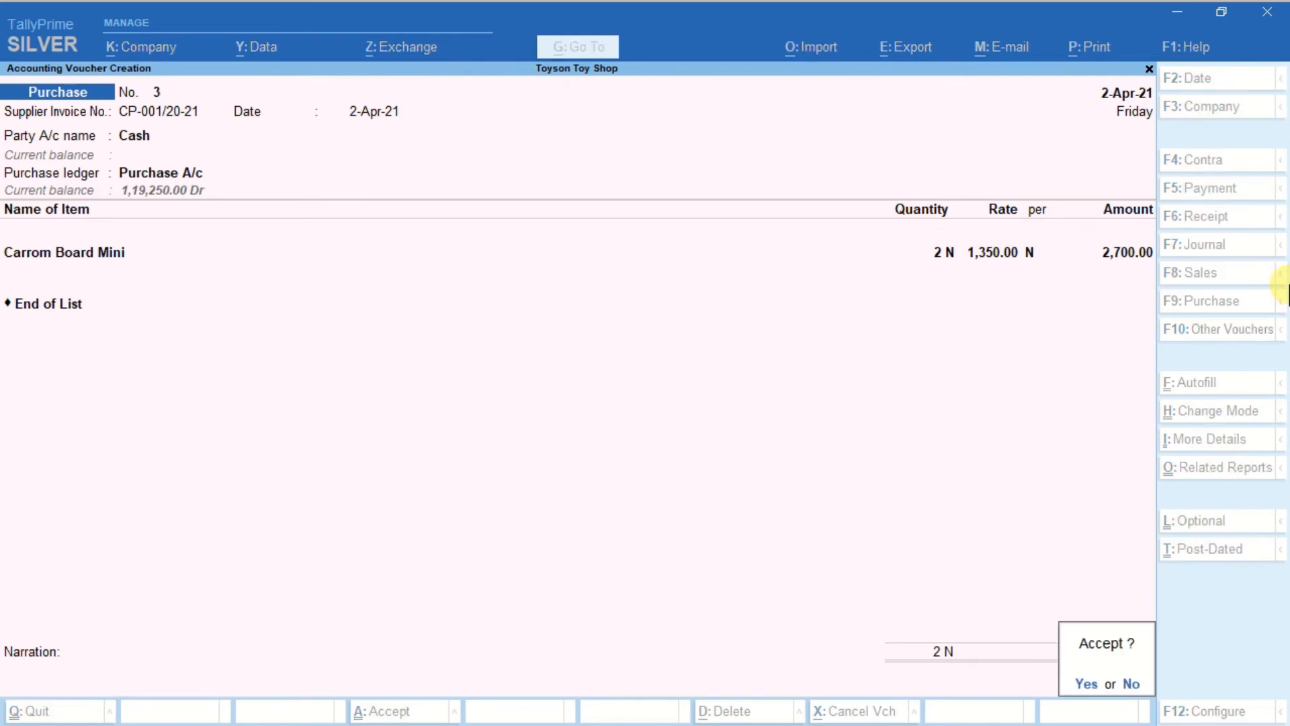
key("Return")
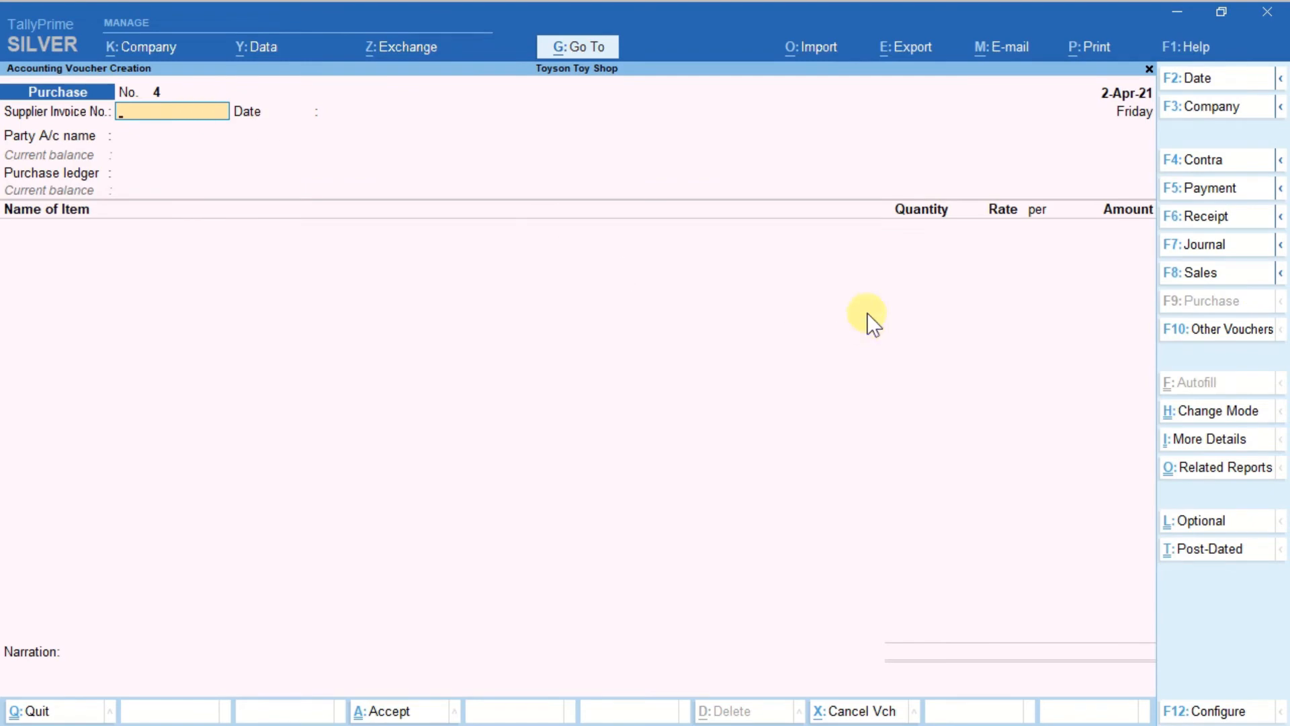
Start a sales voucher with party Cash, leave the dispatch and party details at their defaults, and select ledger Sales A/c
left_click(1189, 276)
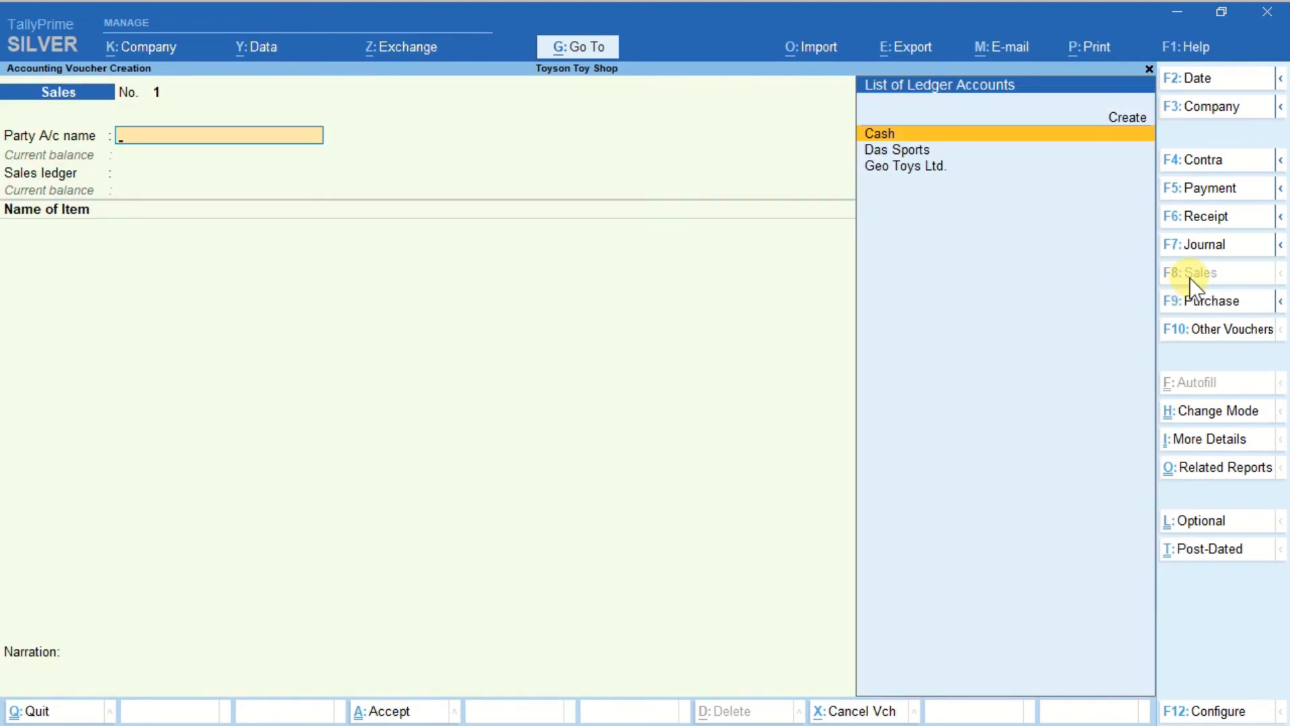
key("Return")
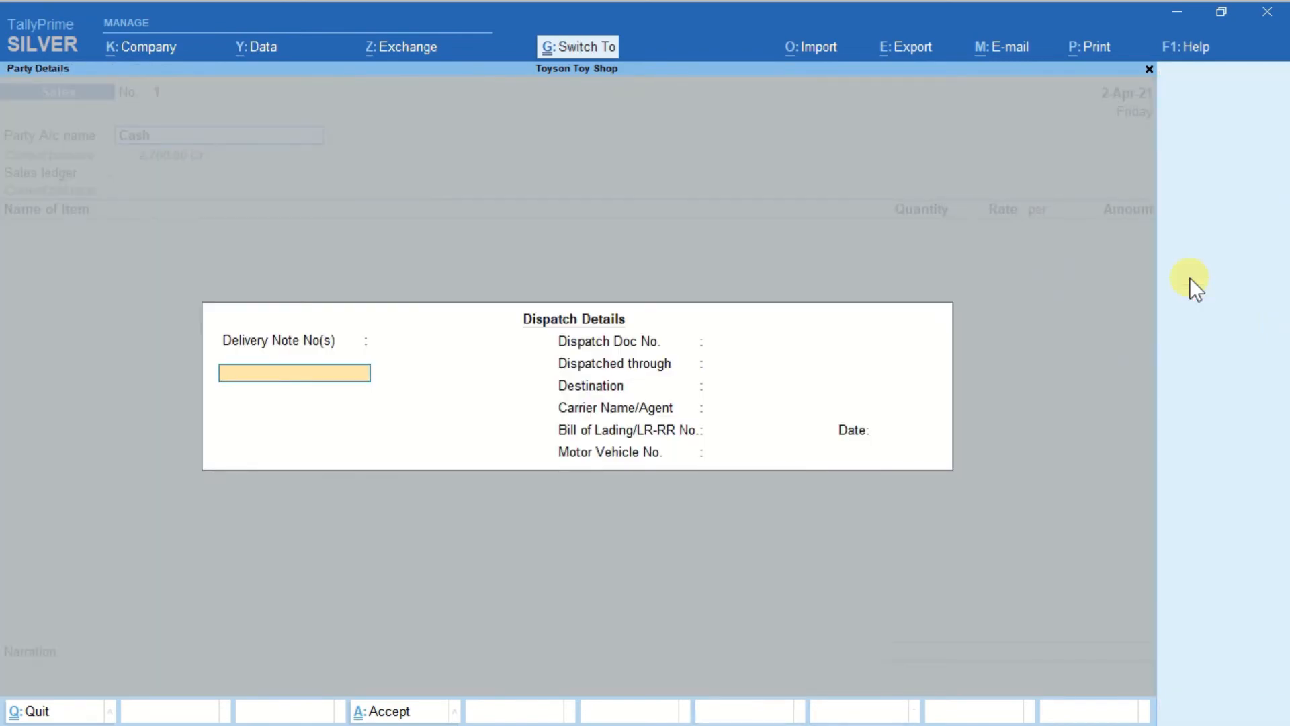
key("ctrl+a")
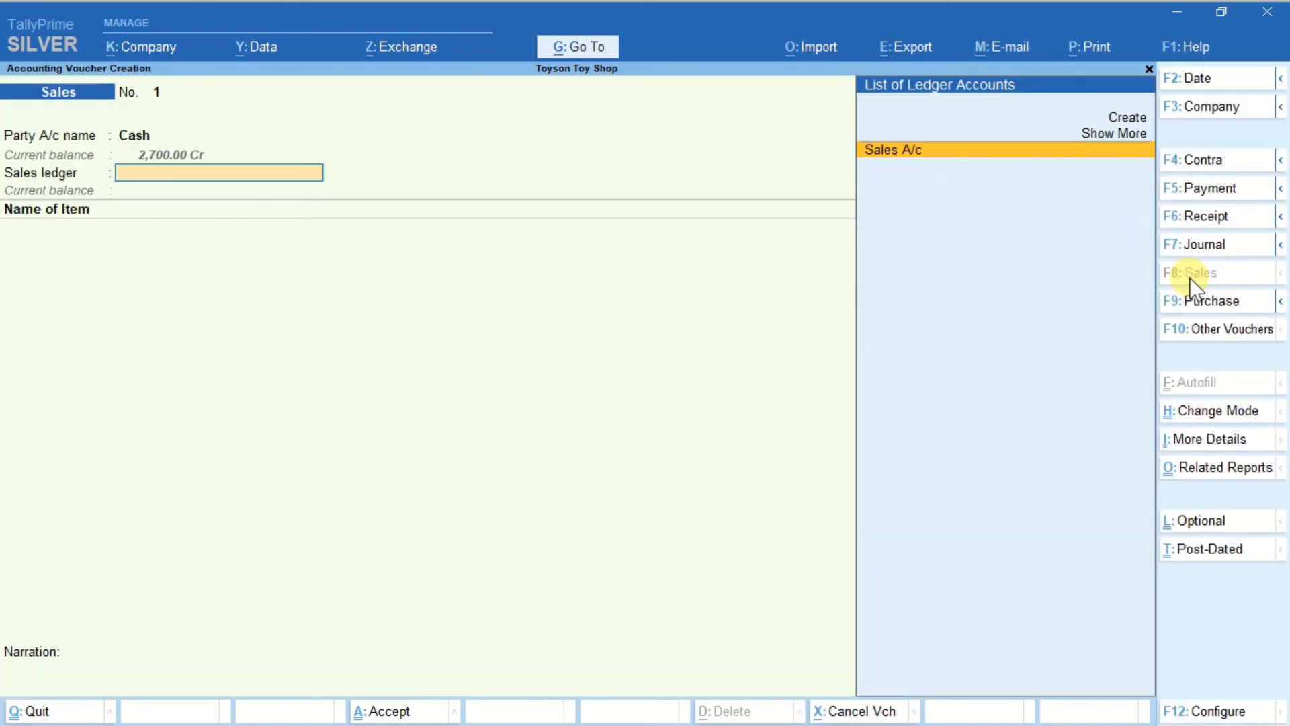
key("Return")
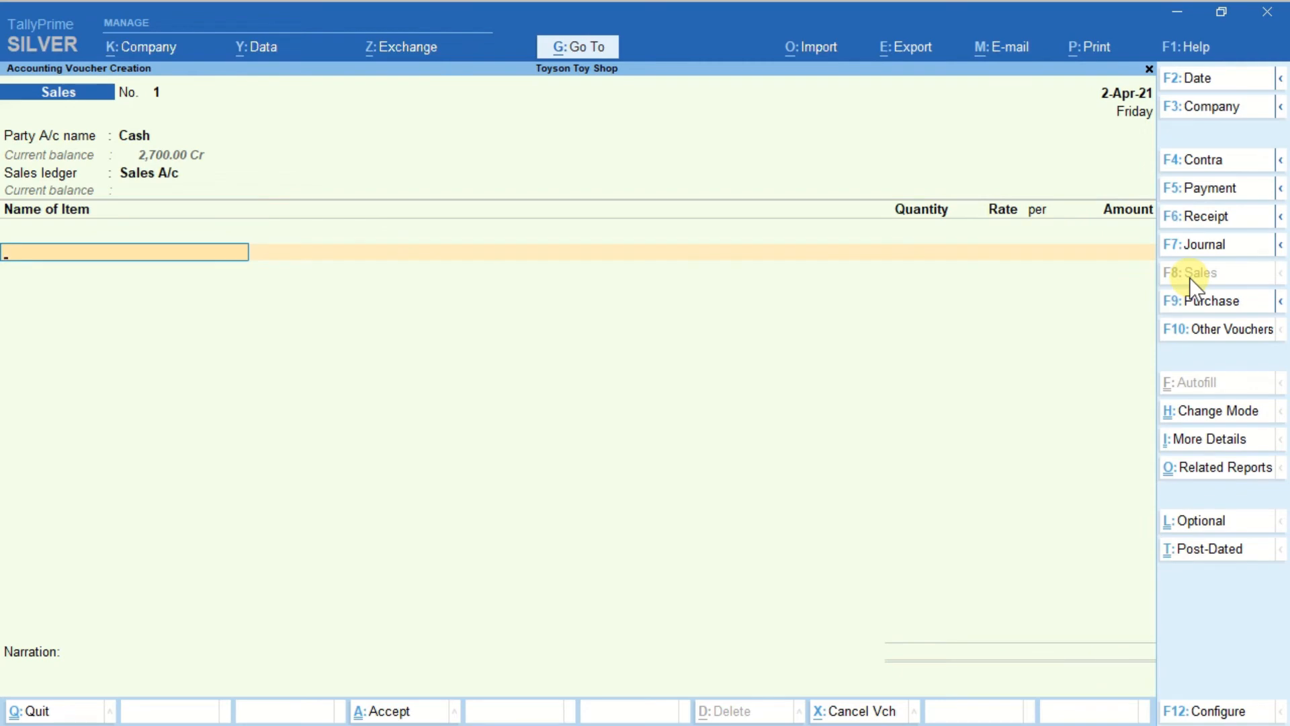
Add Carrom Board Mini to the sales voucher by its alias CBM with a quantity of 1 at a rate of 2,000
type("Cbm")
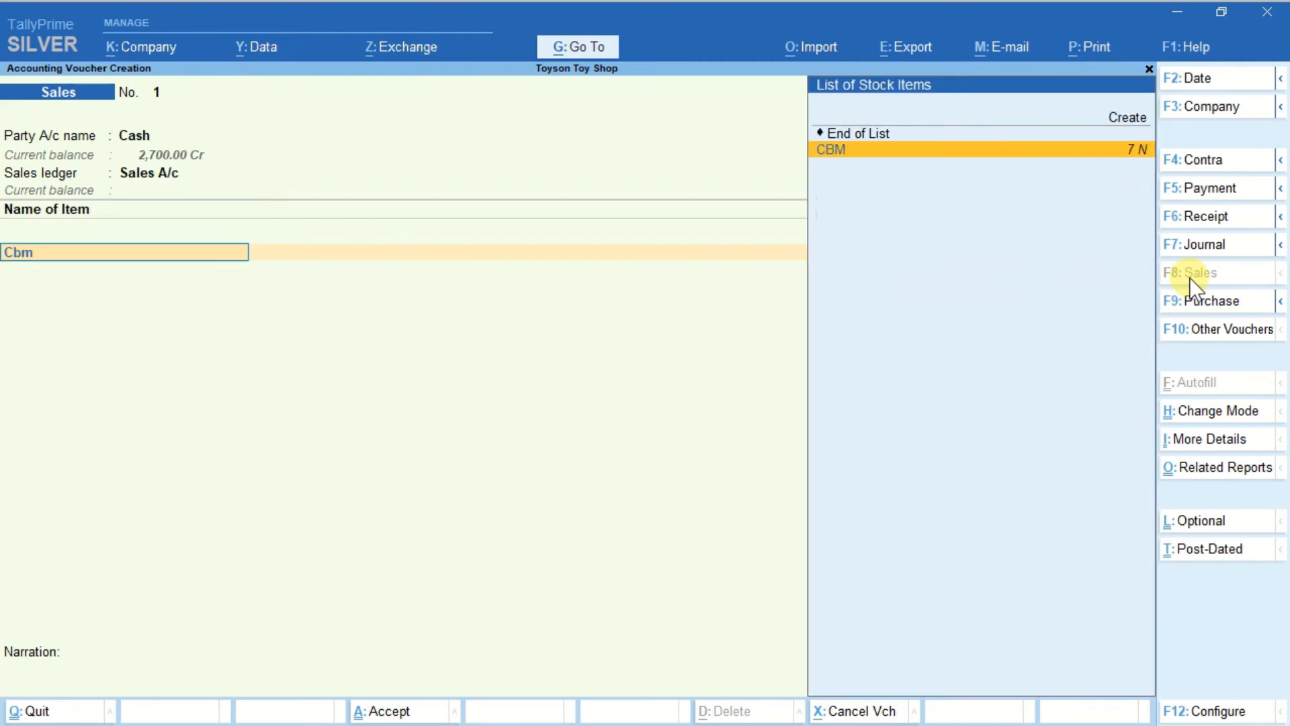
key("Return")
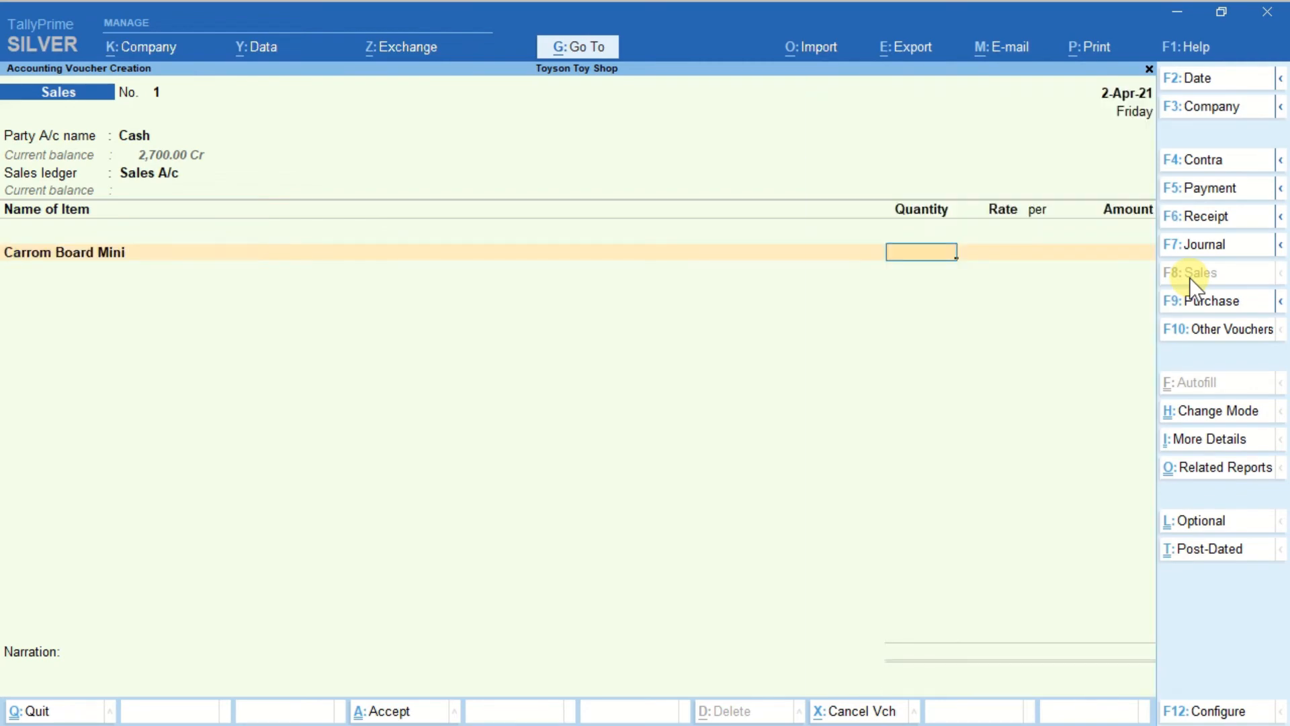
type("1")
key("Return")
type("2")
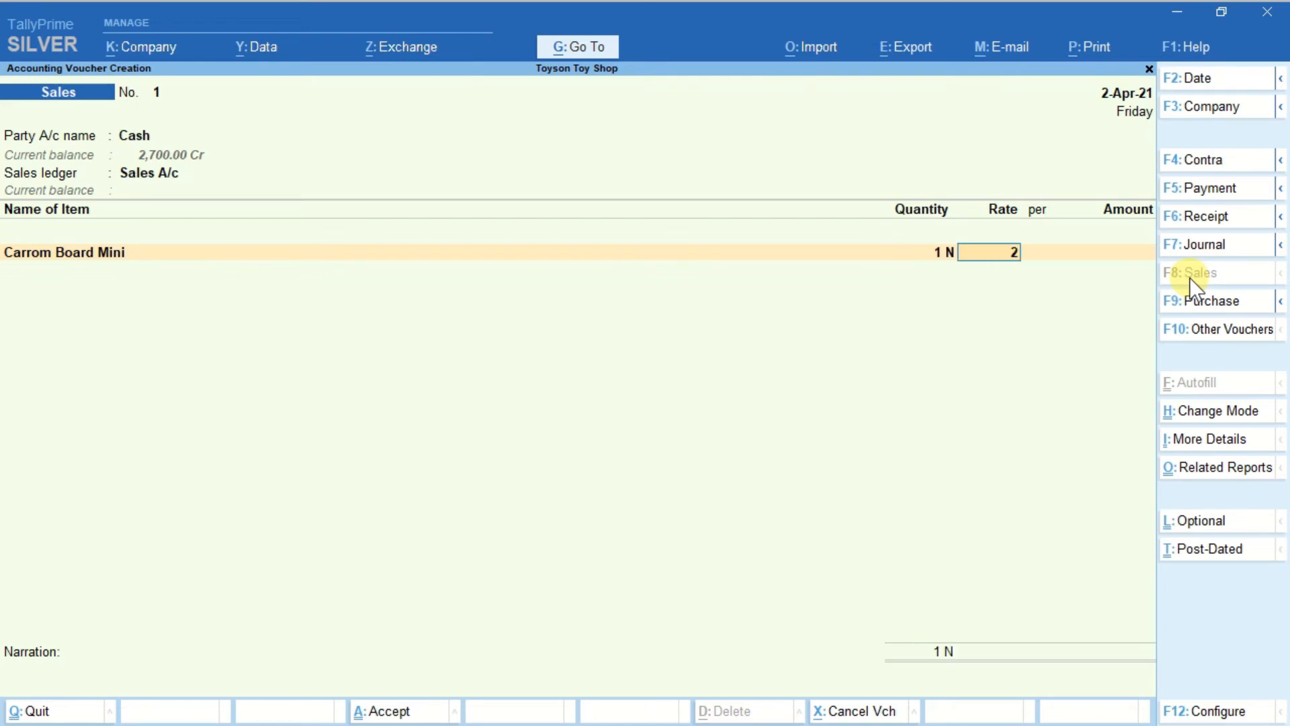
type(",000")
key("Return")
key("Return")
key("Return")
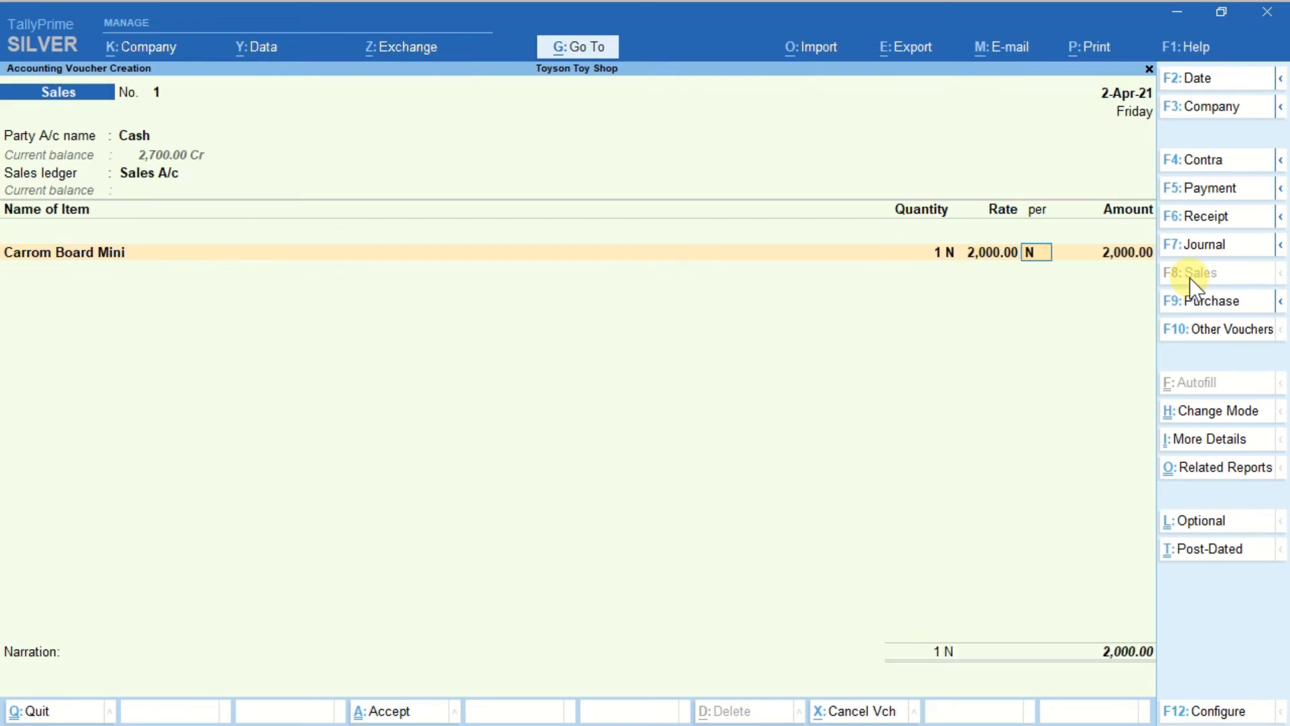
End the item list, save the sales voucher with a blank narration, and leave voucher entry for the Gateway of Tally
key("Return")
key("Return")
key("Return")
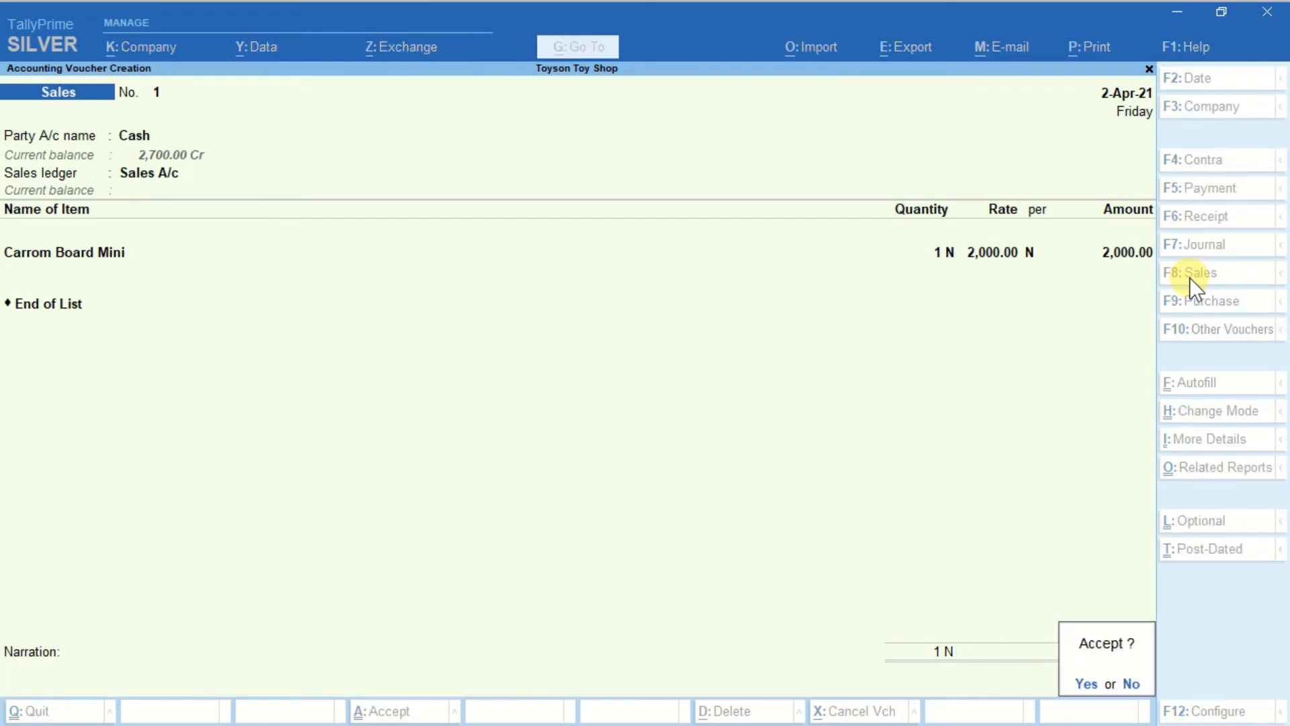
key("y")
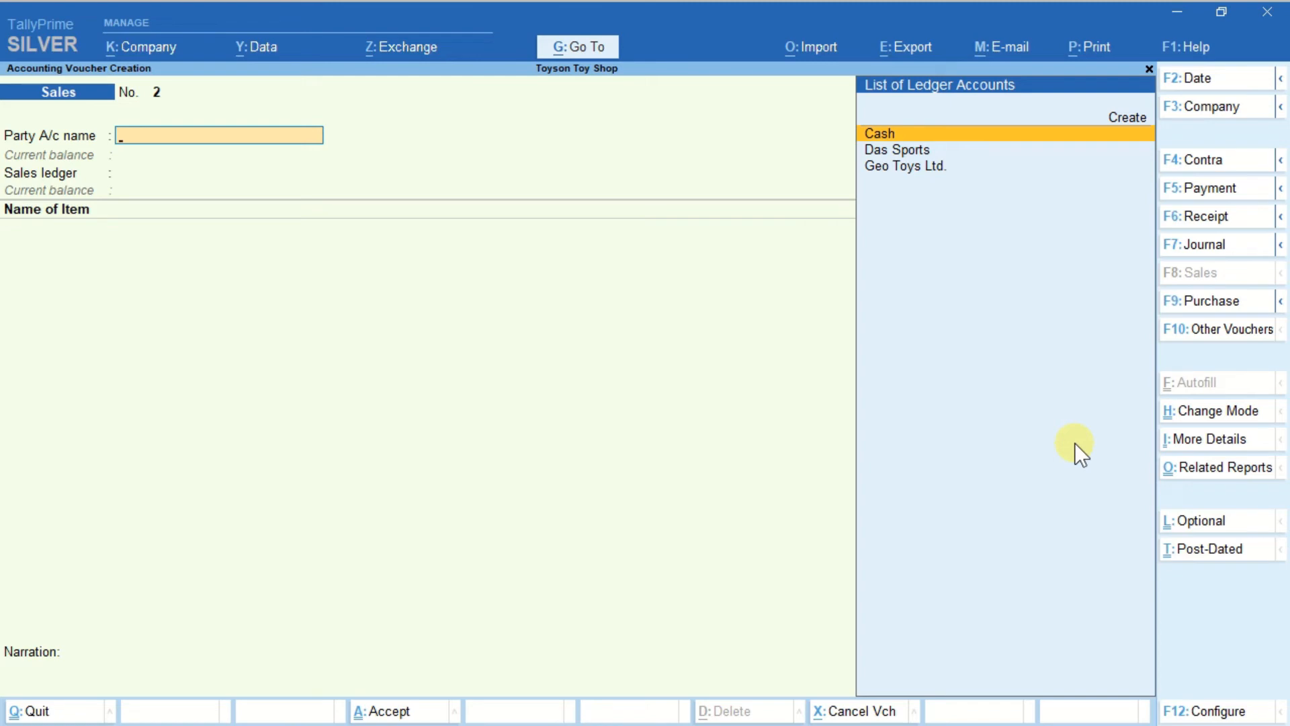
key("Escape")
key("y")
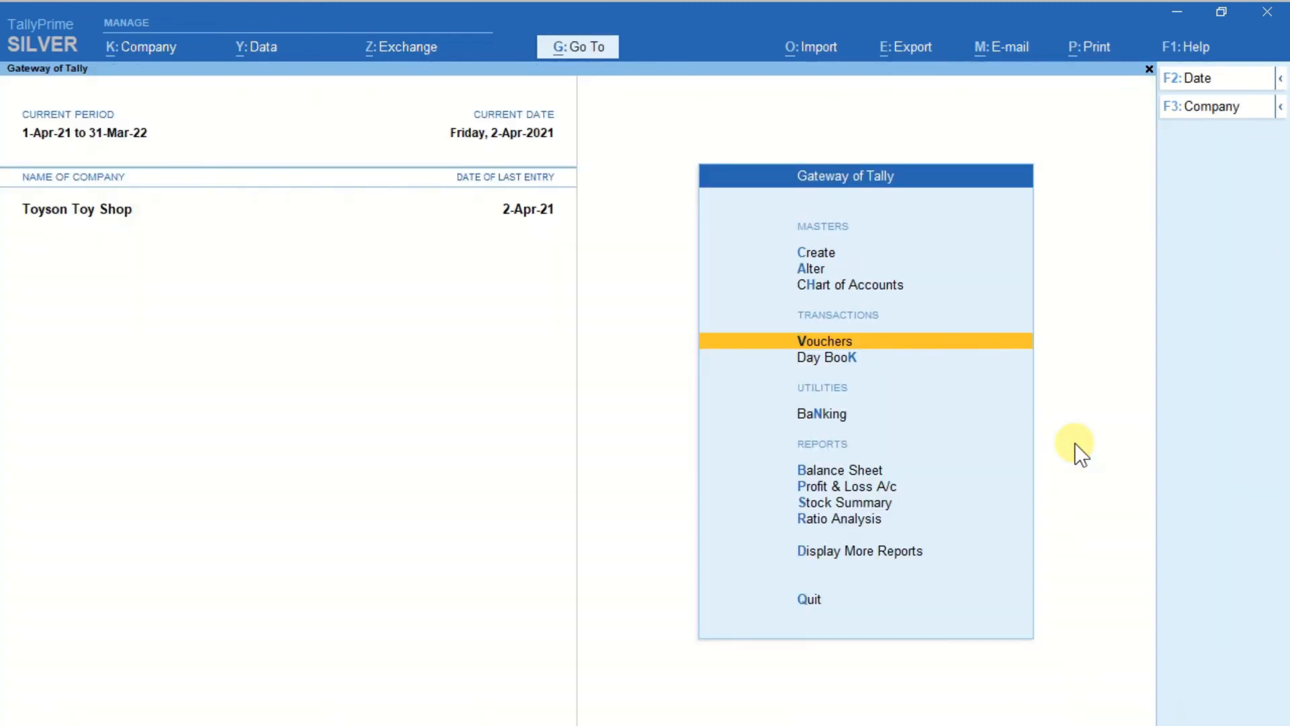
Open the Stock Summary report and go through the closing balances of the Sports and Toys groups and Water Bag
key("ctrl")
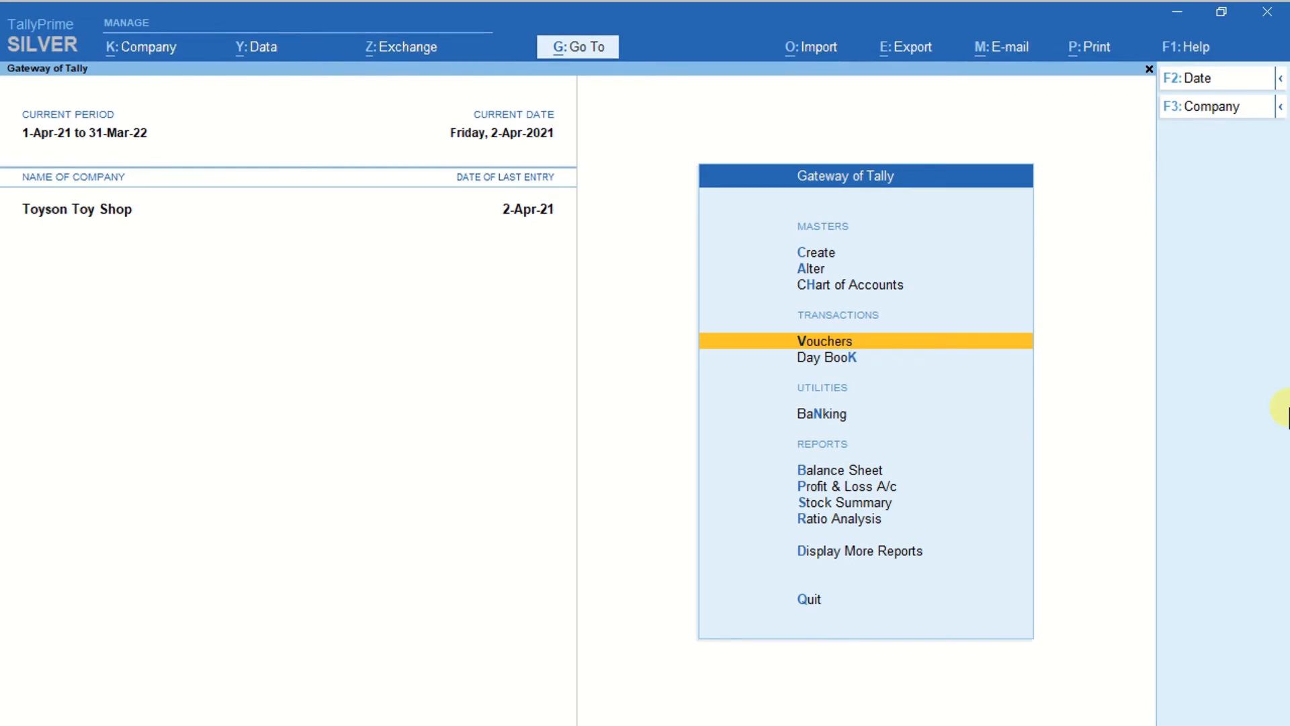
key("Down")
key("Down")
key("Down")
key("Down")
key("Down")
key("Return")
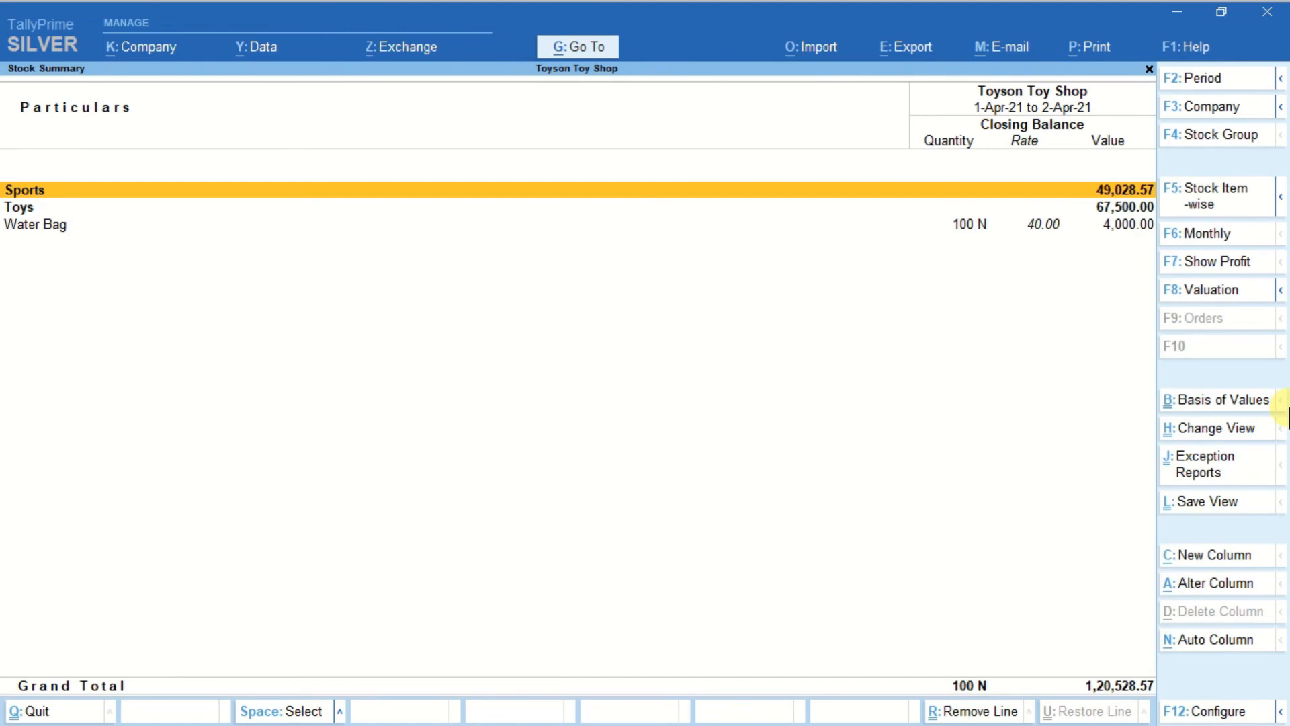
key("Down")
key("Up")
key("Down")
key("Down")
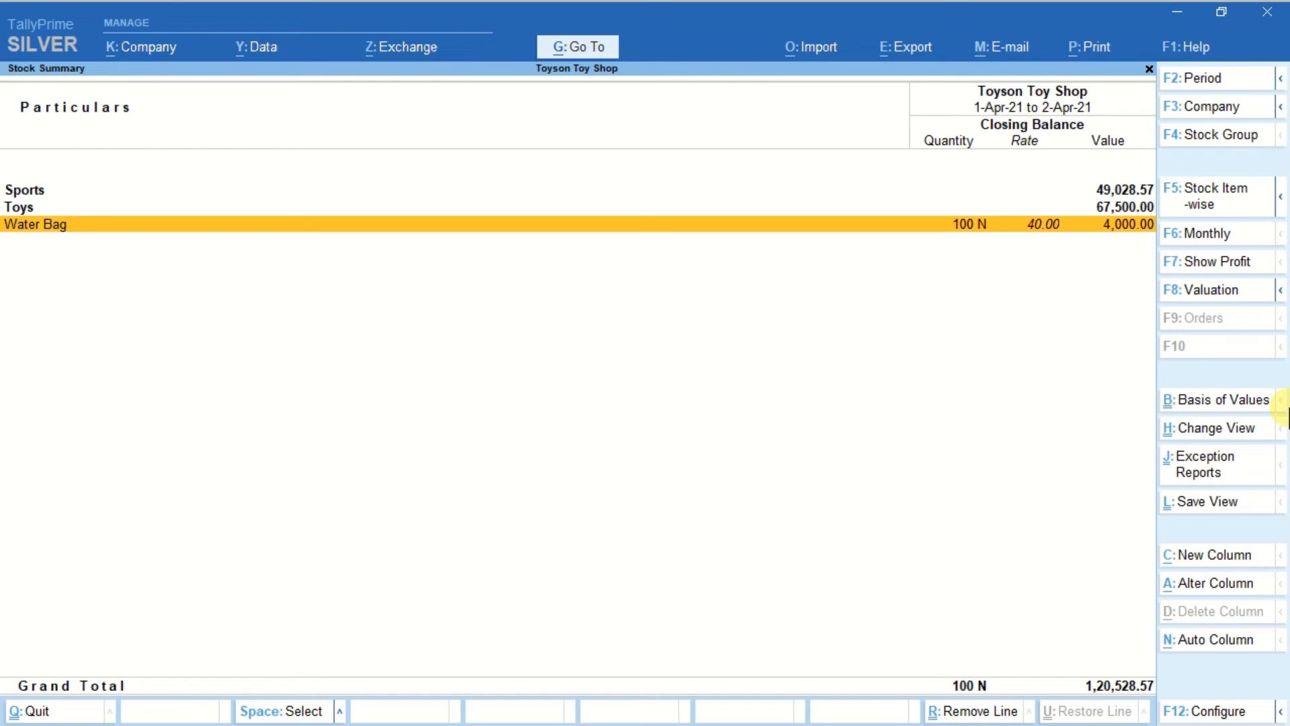
Expand the Stock Summary to its detailed format and go up through the sub-groups under Toys and Sports
key("alt")
key("alt+F5")
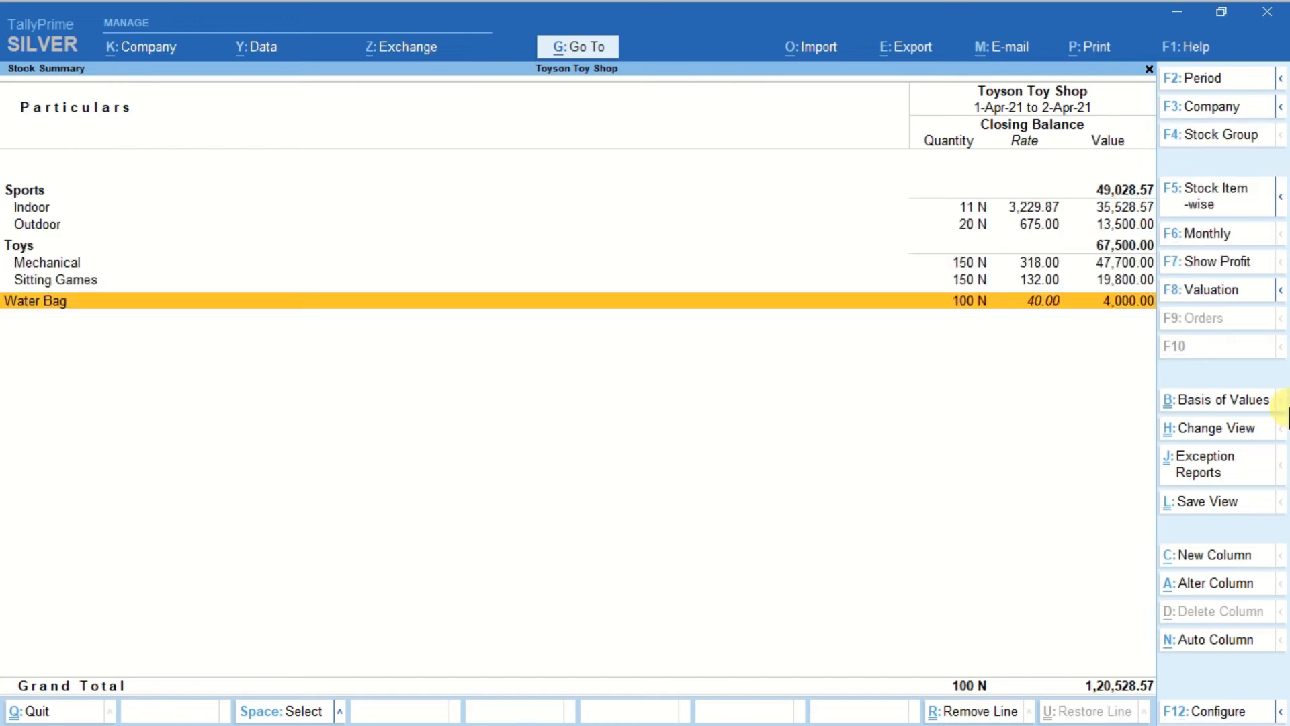
key("Up")
key("Up")
key("Up")
key("Up")
key("Up")
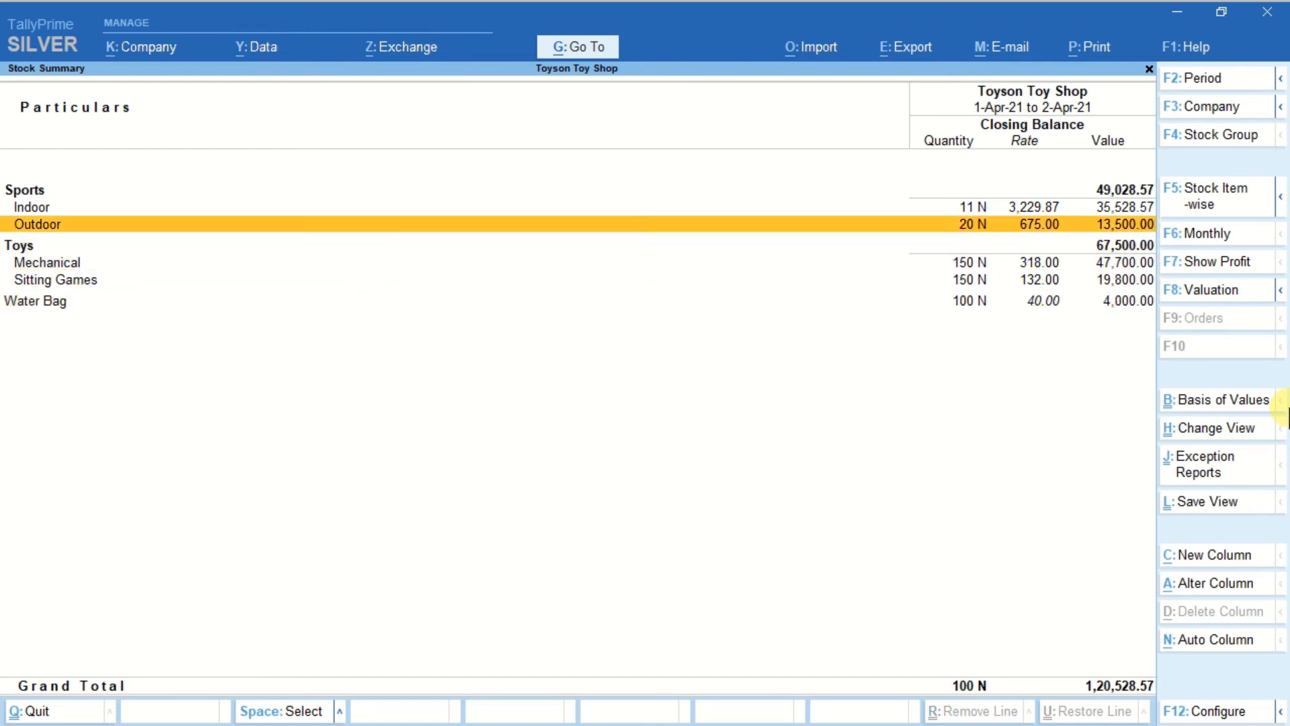
Drill into the Indoor stock group to examine the closing quantities of its items, and return to the Stock Summary
key("Down")
key("Up")
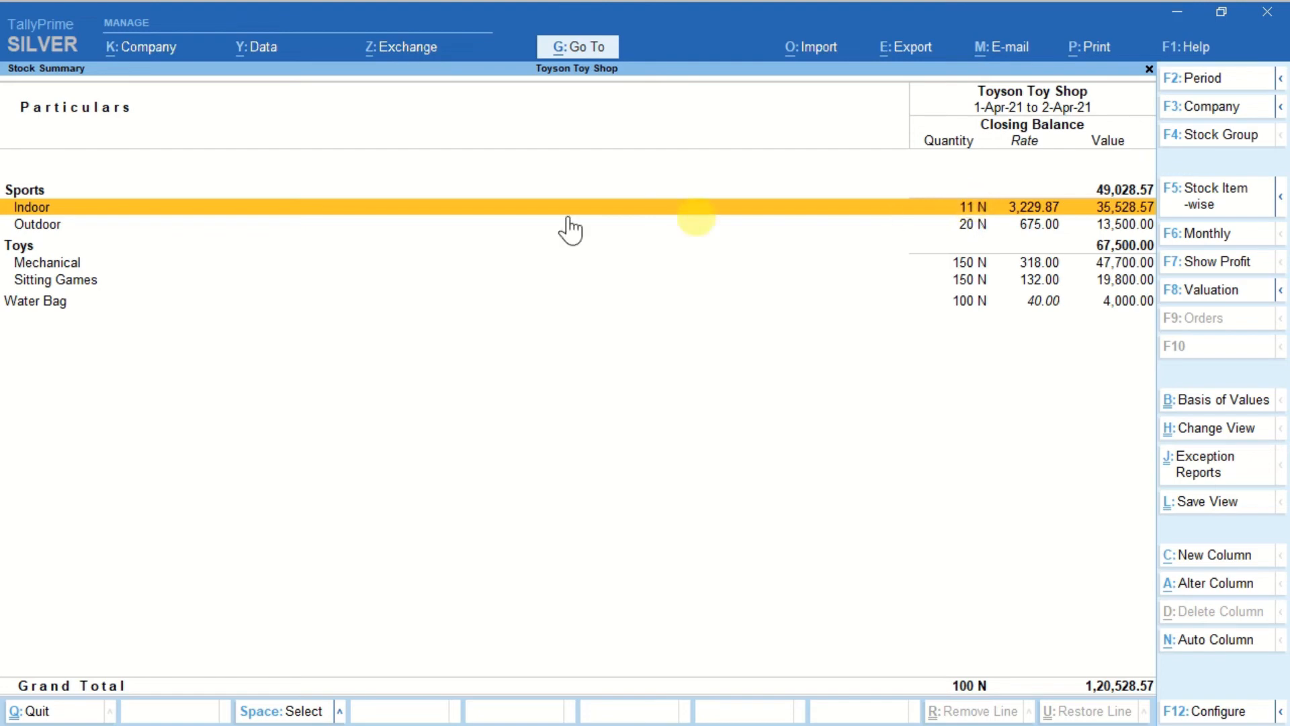
left_click(977, 215)
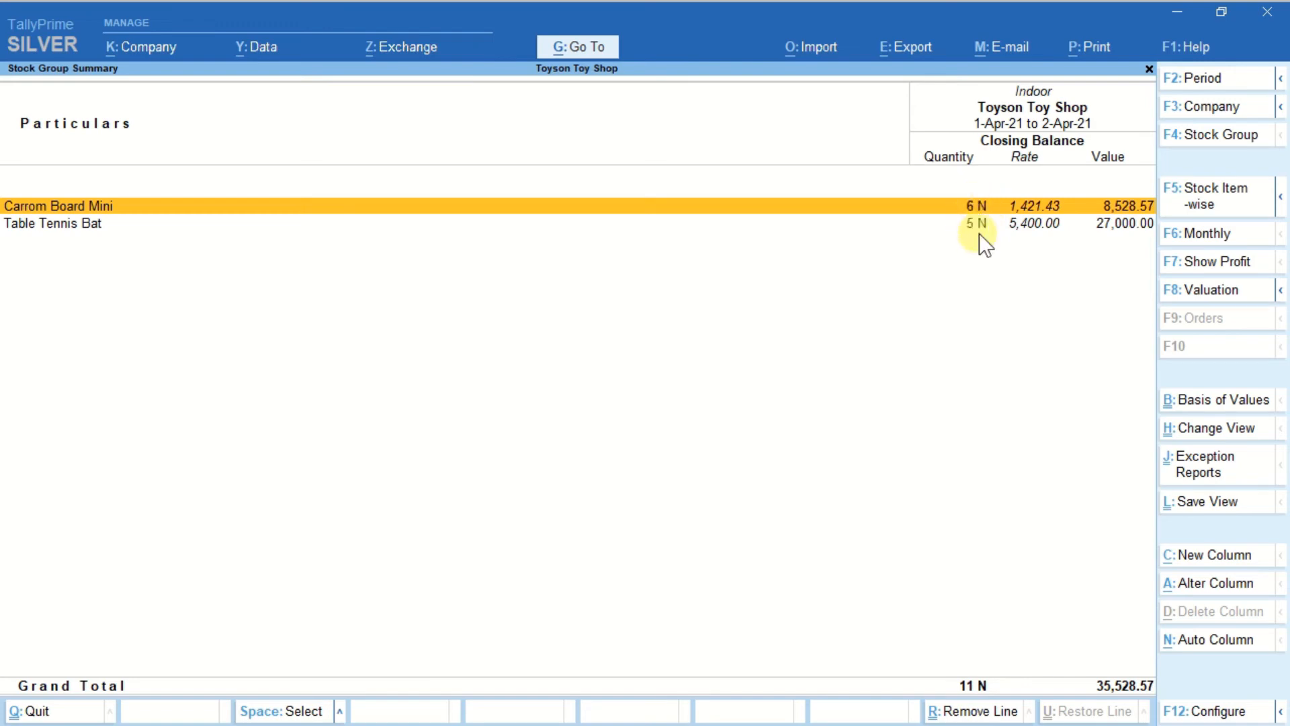
key("Escape")
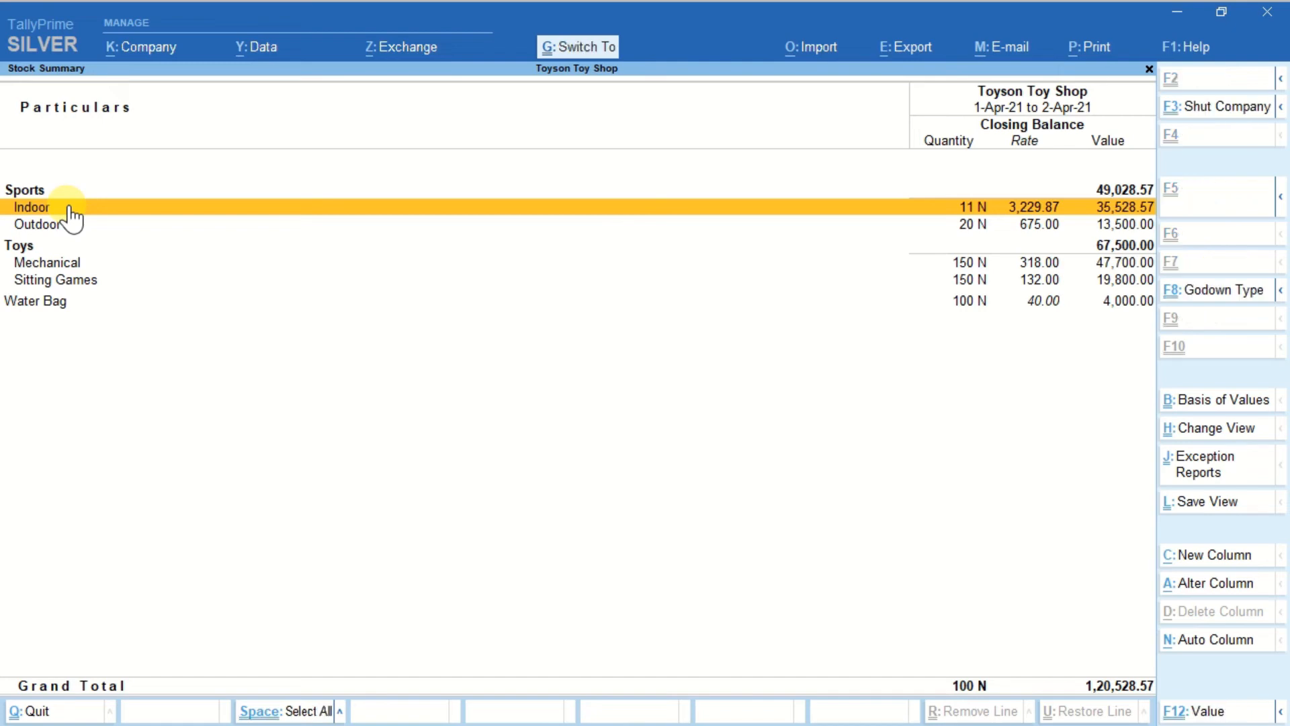
Open the Indoor stock group for alteration to check whether item quantities are added, and leave it without saving
key("ctrl+Return")
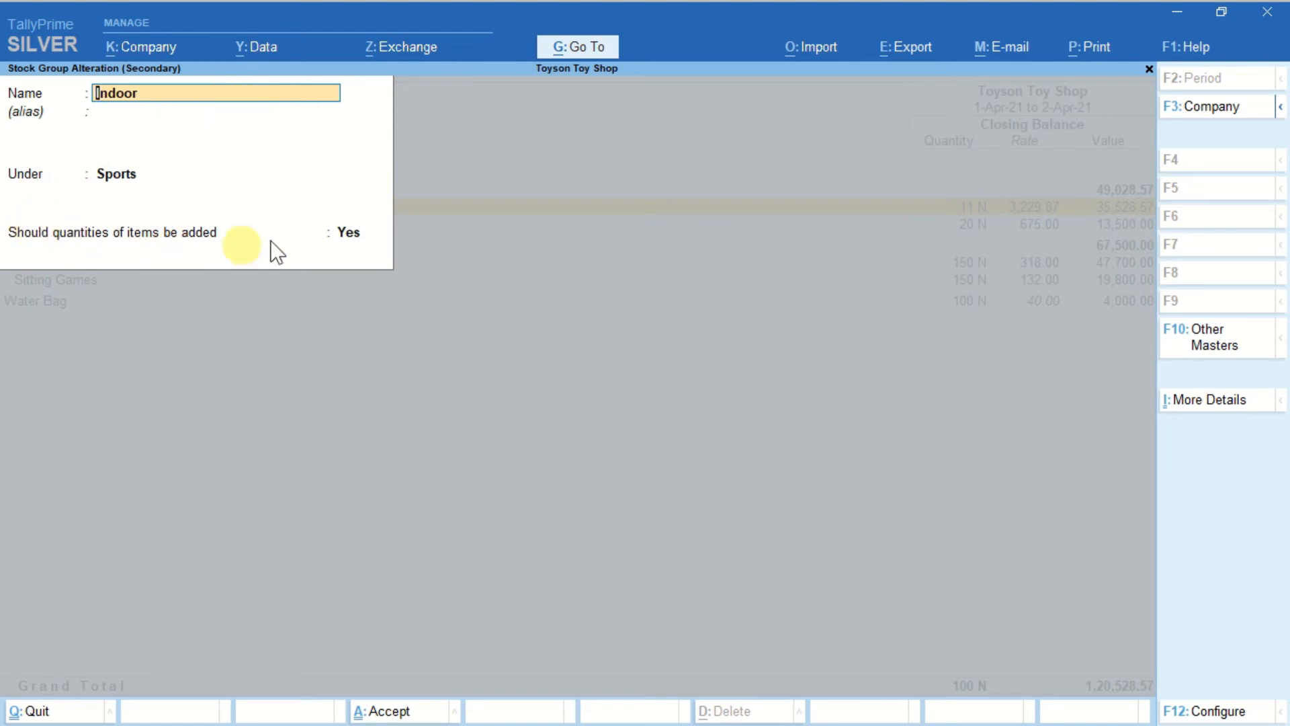
left_click(357, 242)
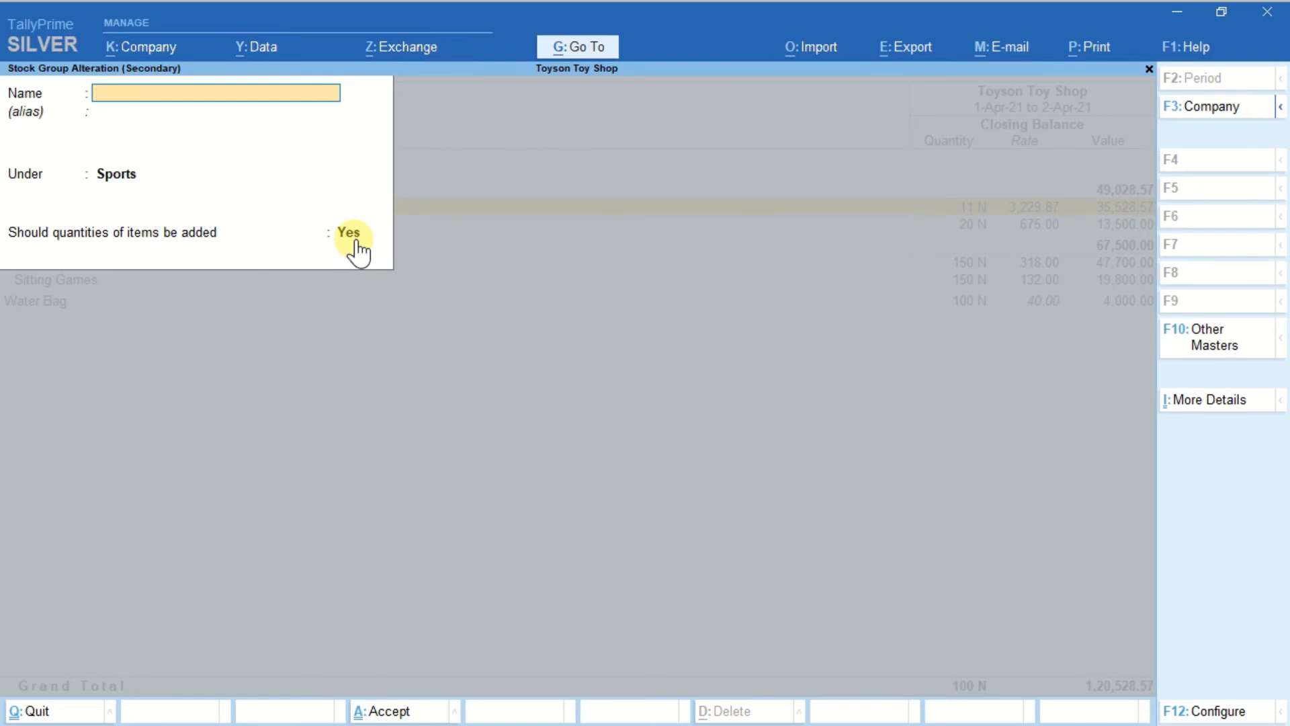
key("Escape")
key("y")
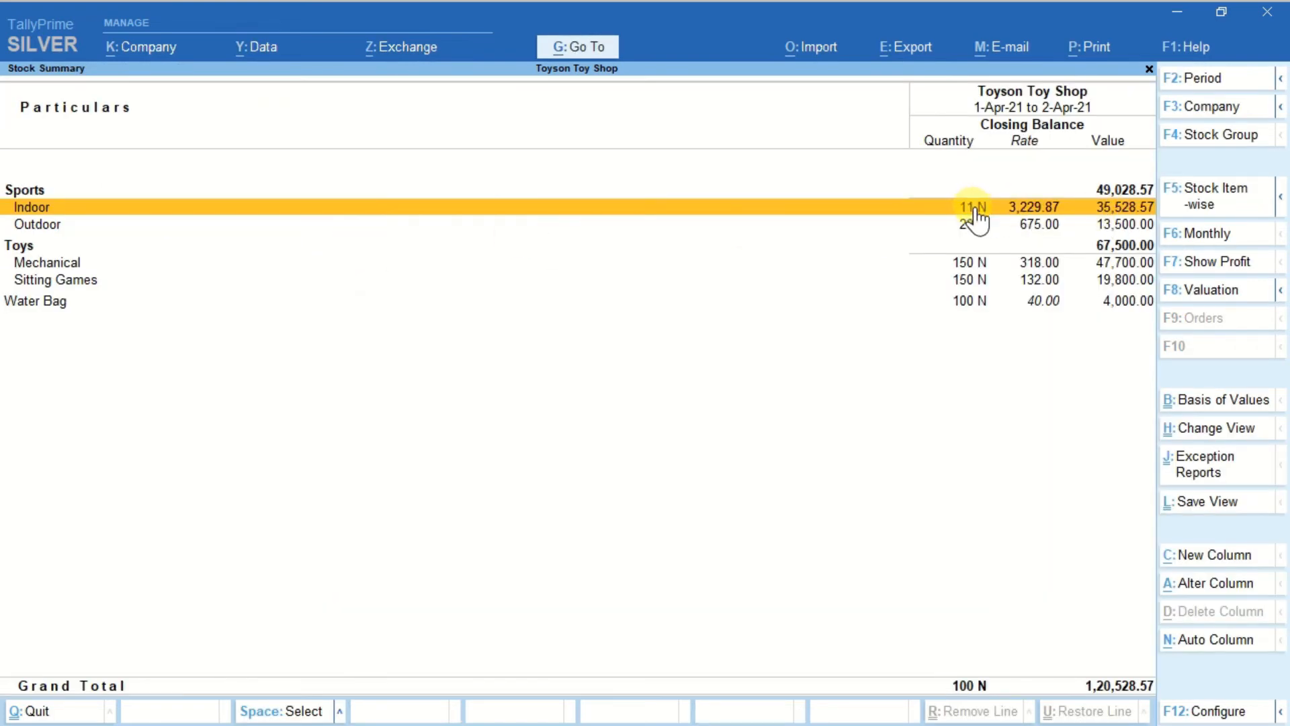
Alter the Sports stock group, keeping it under Primary, and set "Should quantities of items be added" to Yes
key("Up")
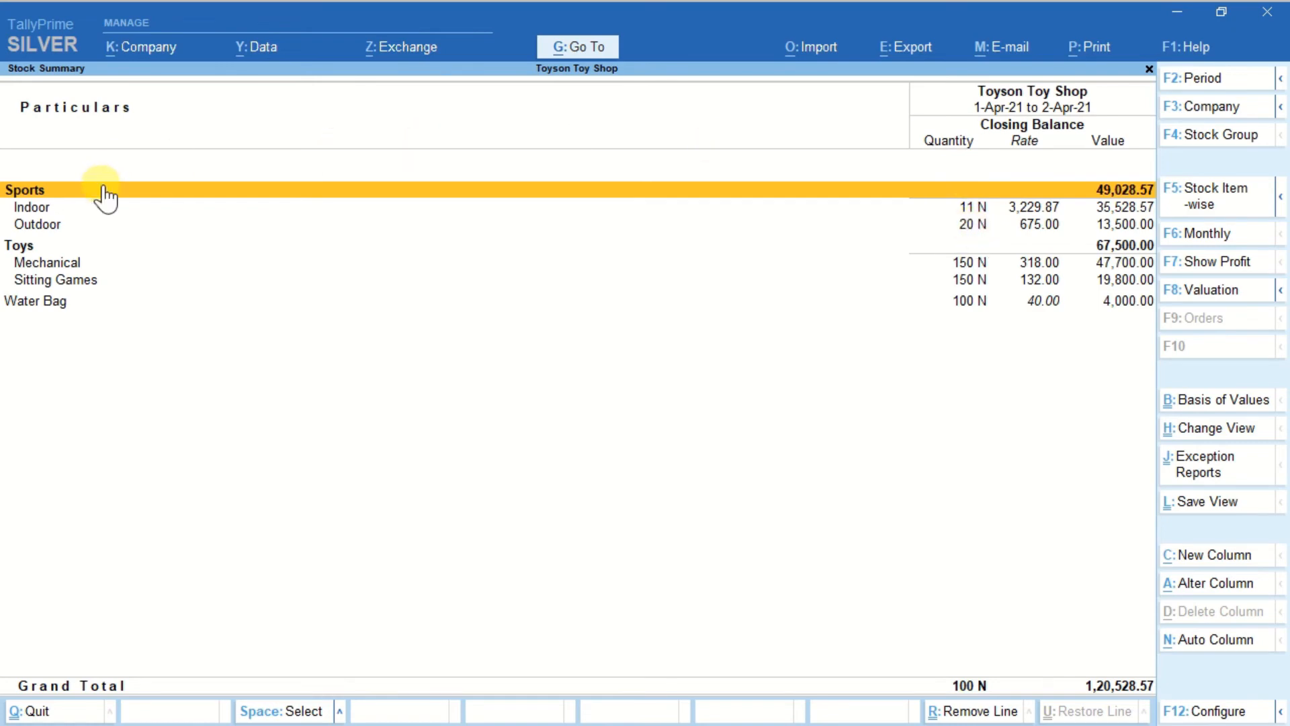
key("ctrl+Return")
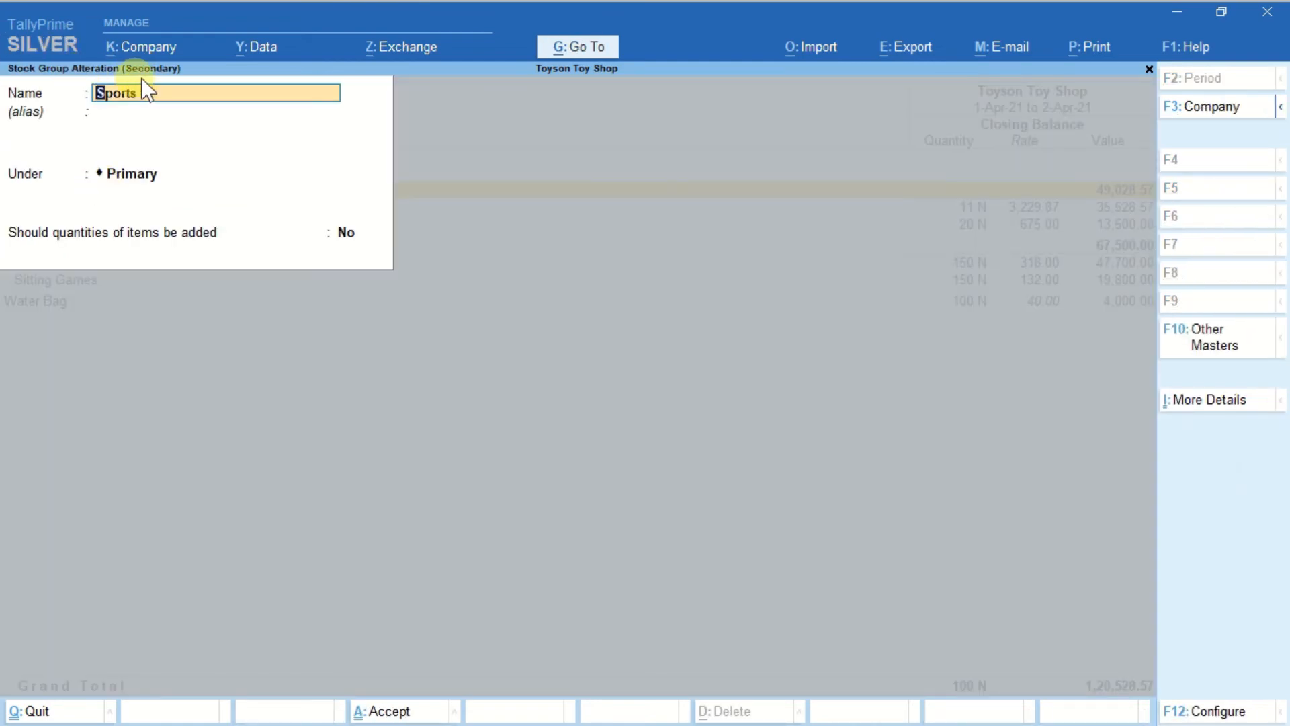
key("Return")
key("Return")
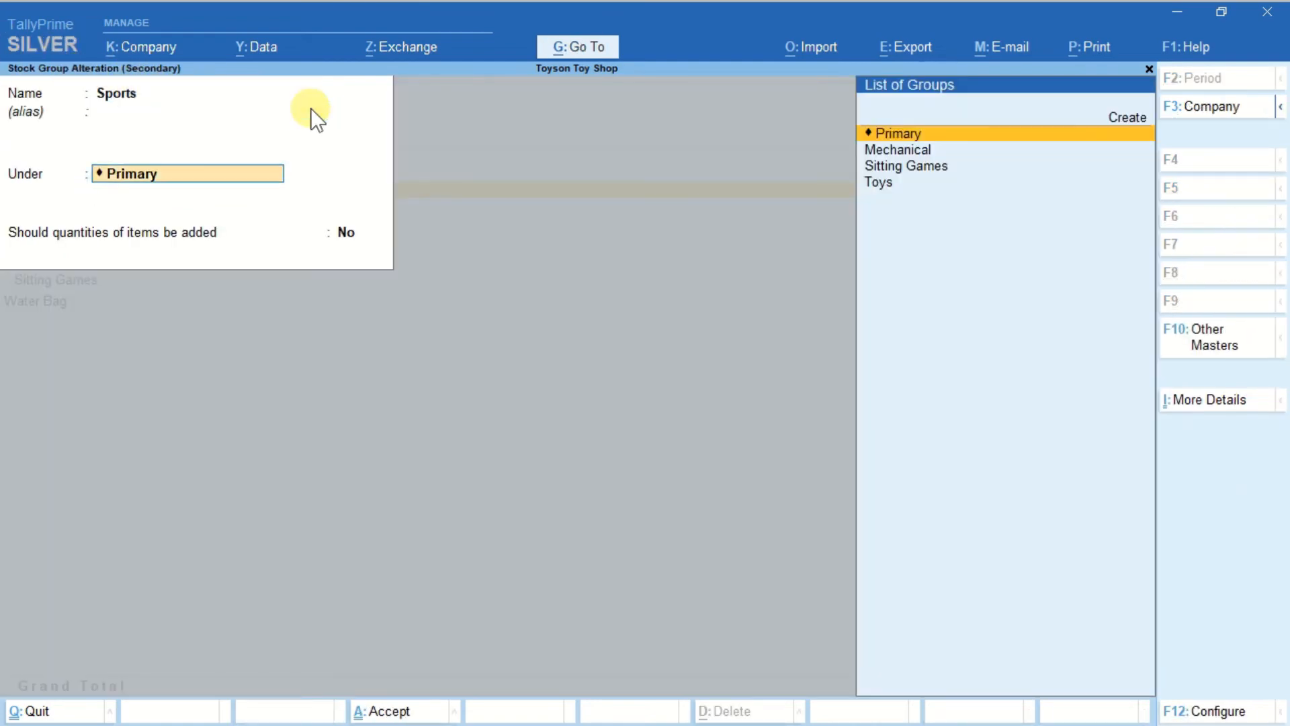
key("Return")
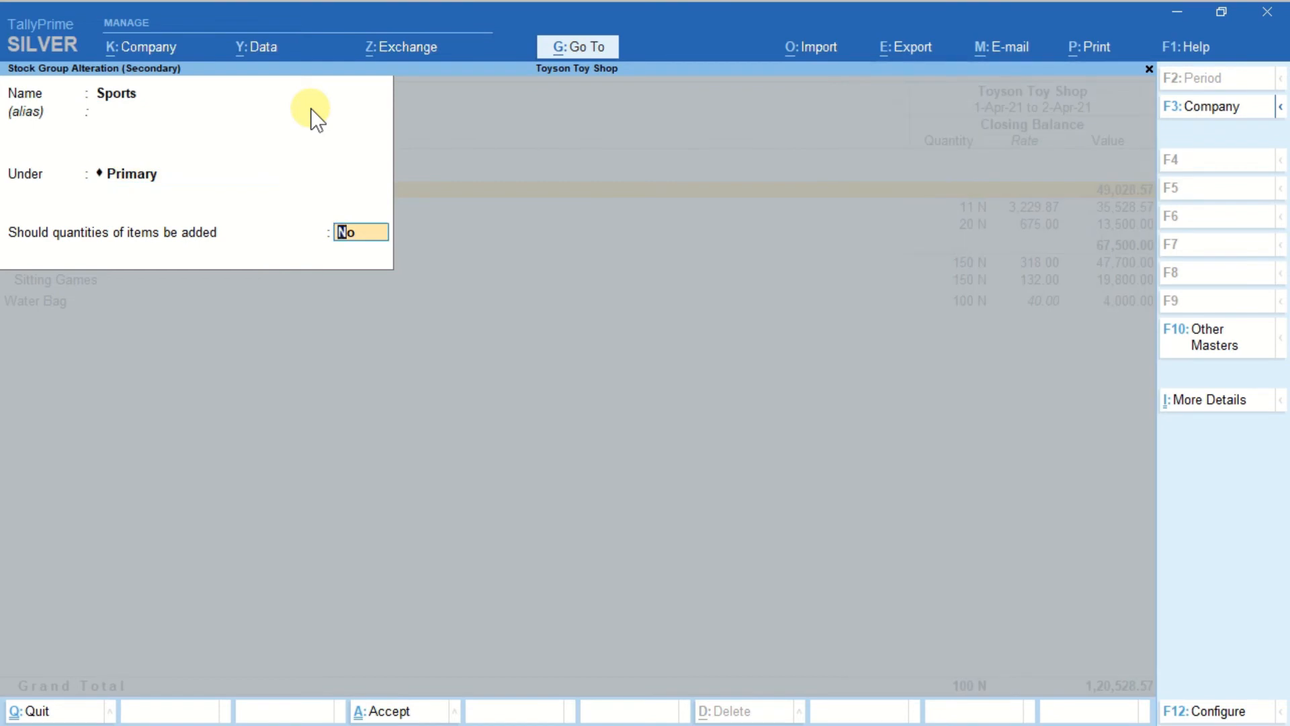
type("Yes")
key("Return")
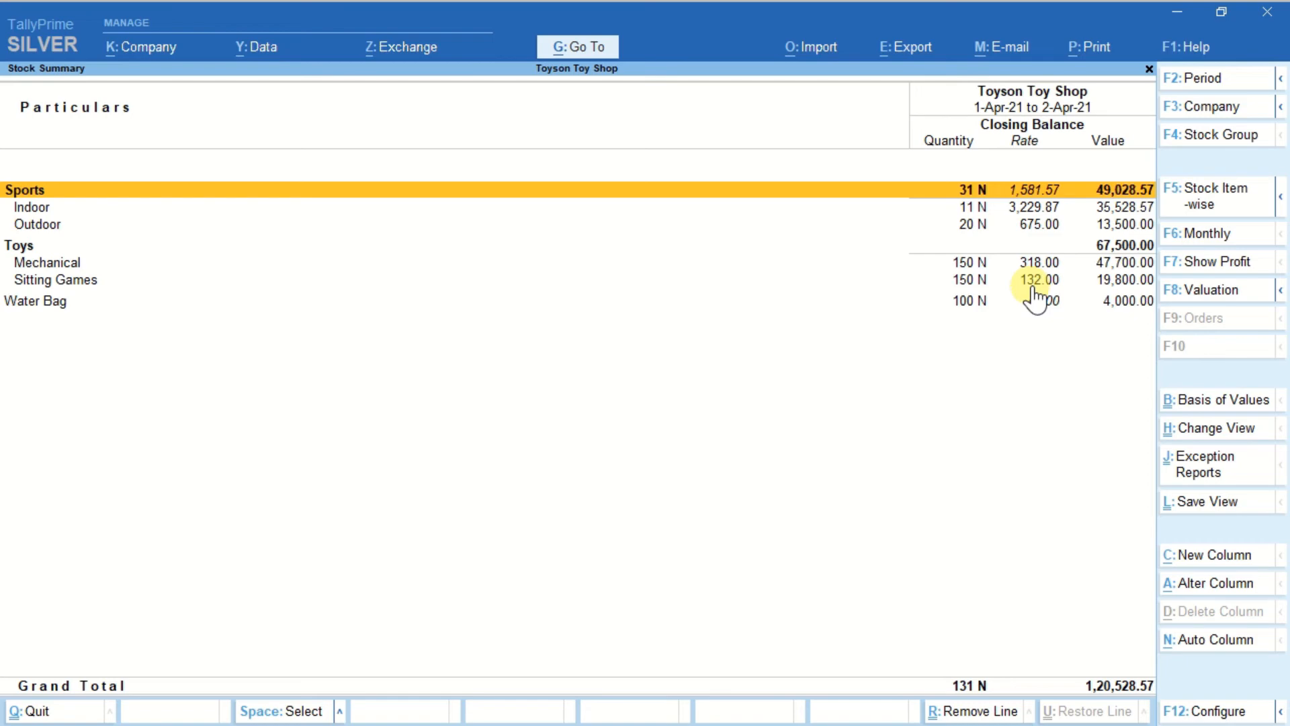
Switch the Stock Summary repeatedly between condensed and detailed formats to compare the group and sub-group quantities
key("alt+F5")
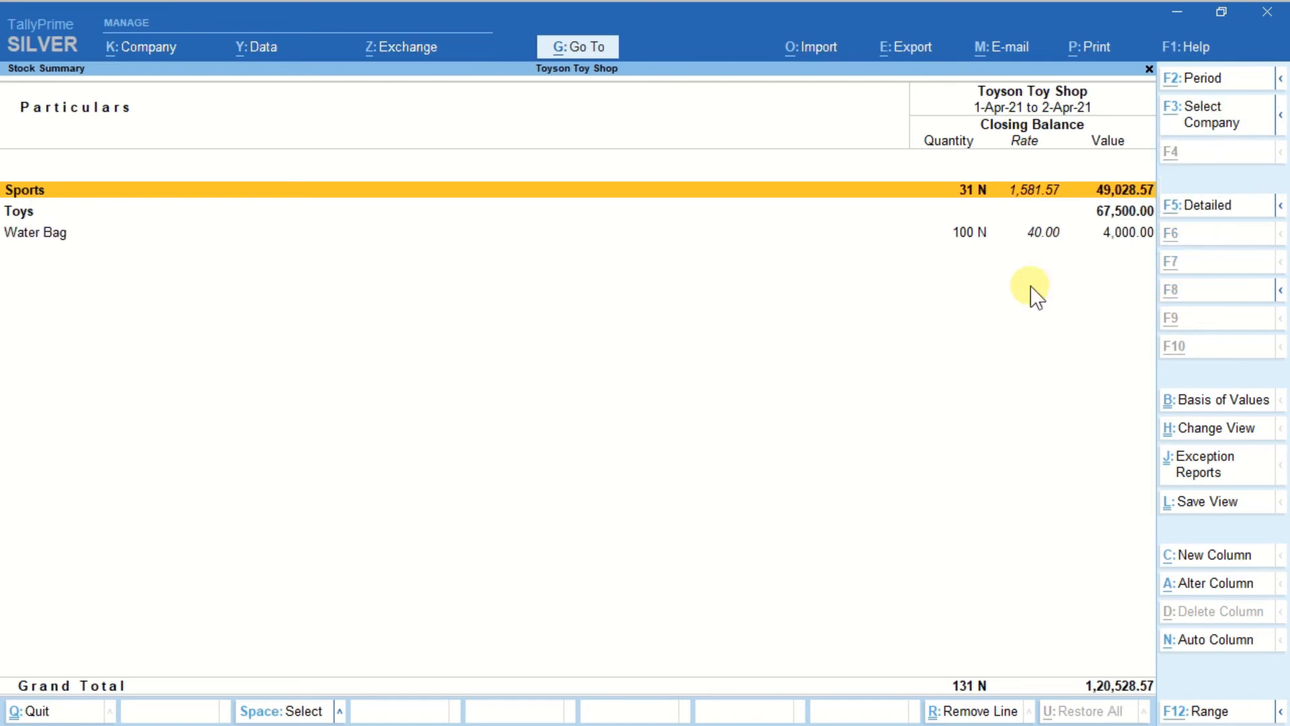
key("alt+F5")
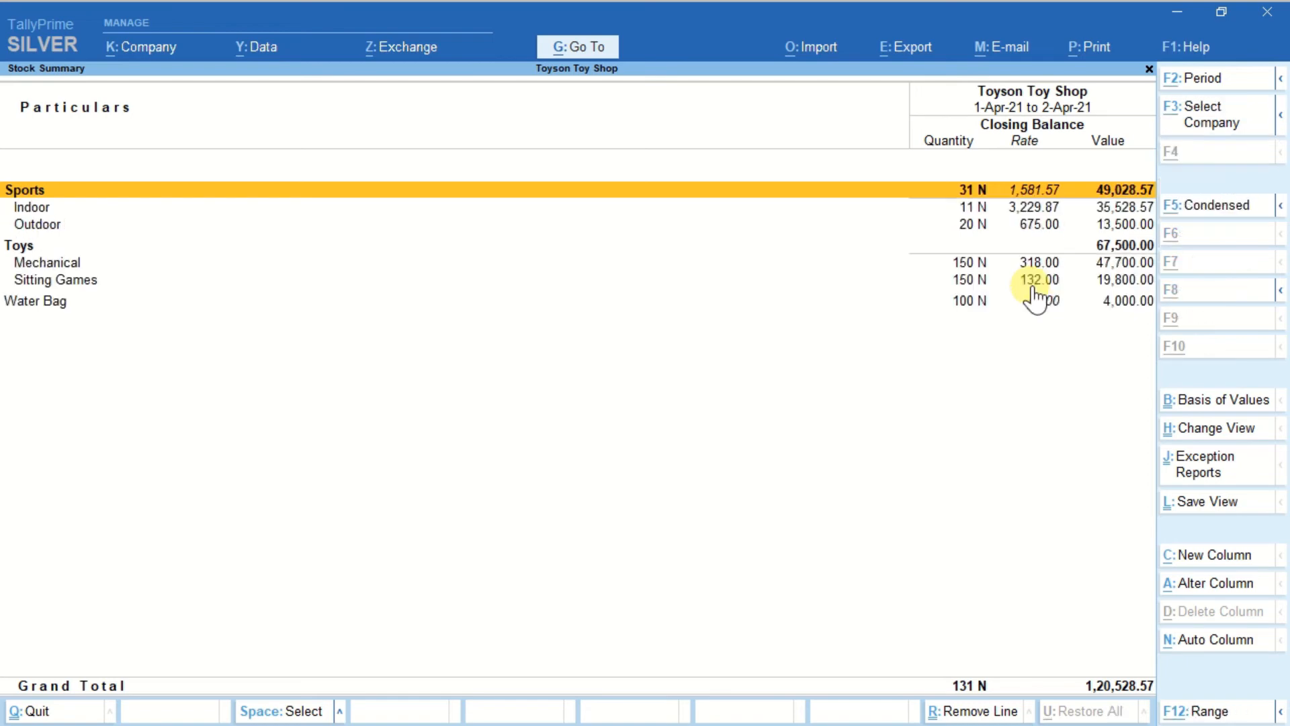
key("alt+F5")
key("alt+F5")
key("alt+F5")
key("alt+F5")
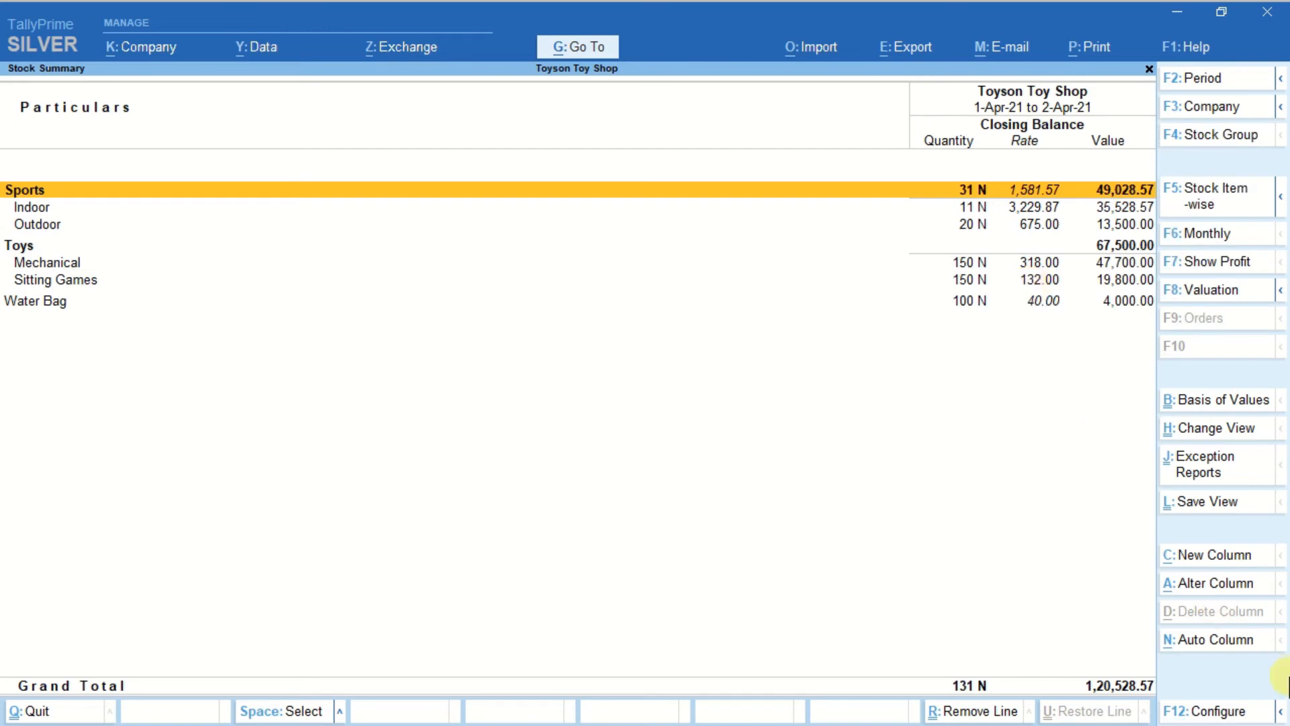
Configure the Stock Summary with "Expand all levels in Detailed format" set to Yes
left_click(1238, 712)
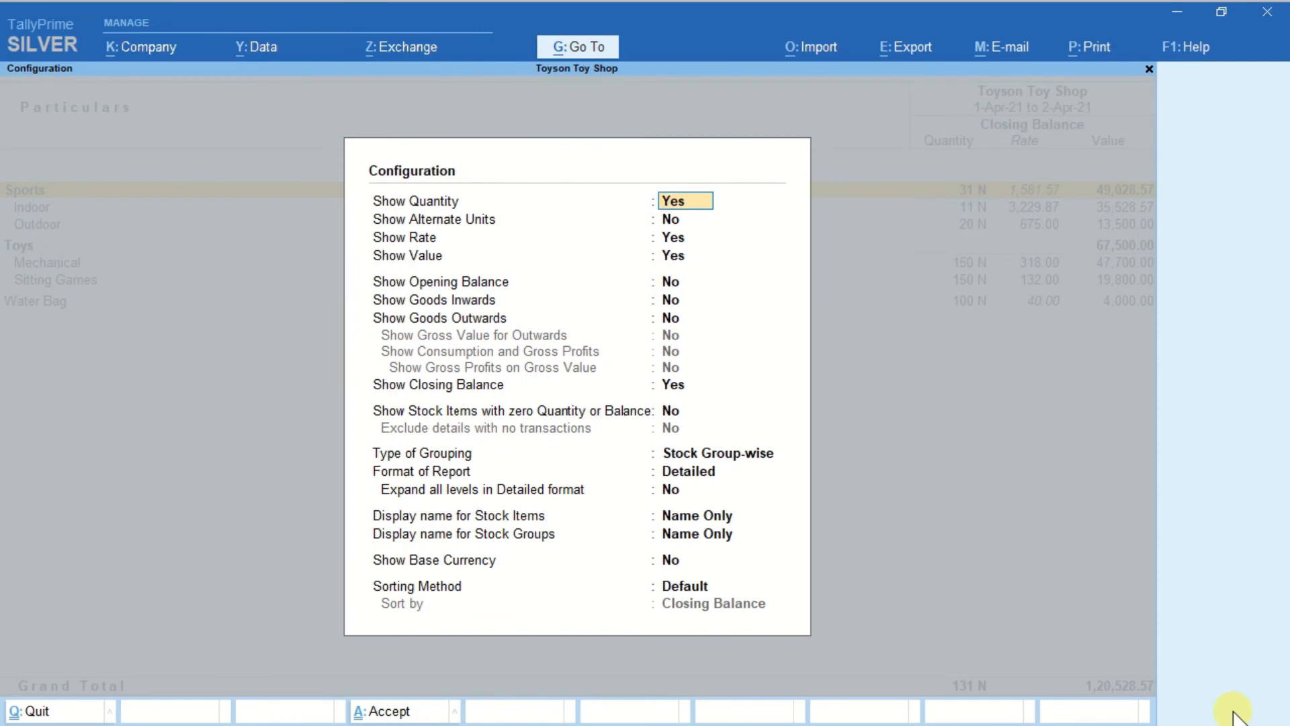
key("Down")
key("Down")
key("Down")
key("Down")
key("Down")
key("Down")
key("Down")
key("Down")
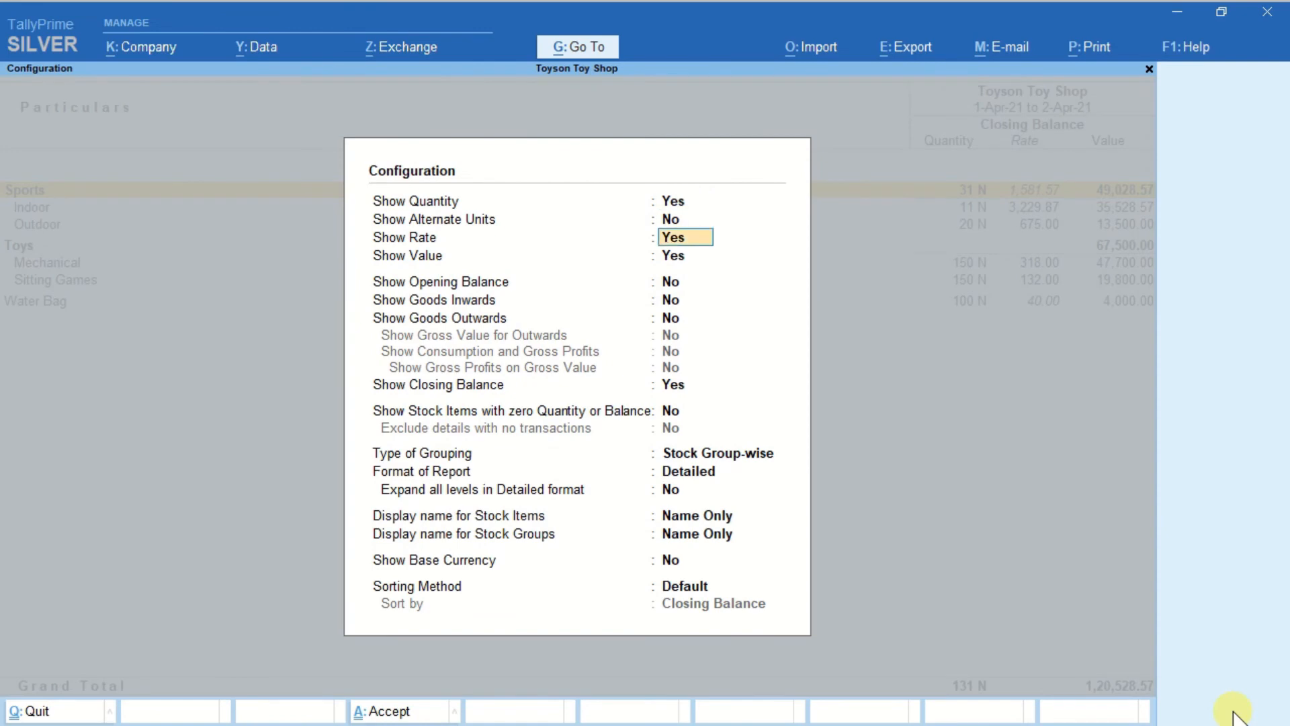
key("Return")
key("Return")
key("Return")
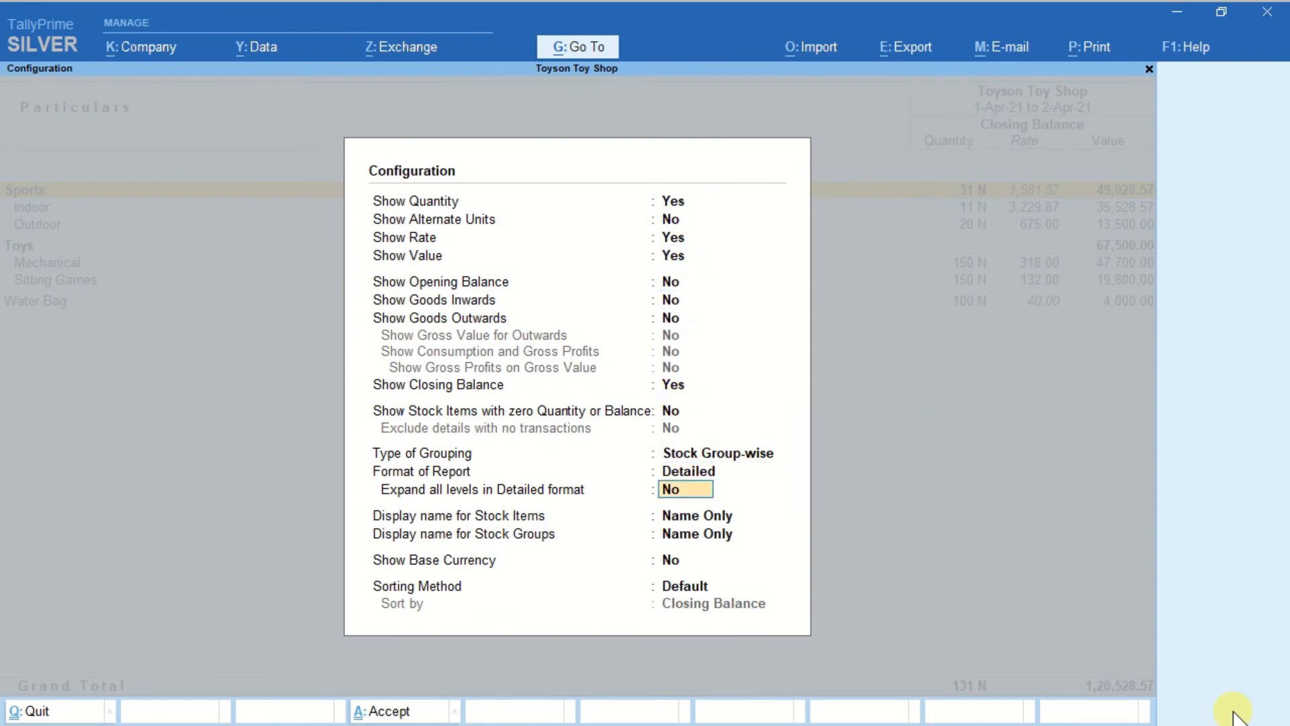
type("Yes")
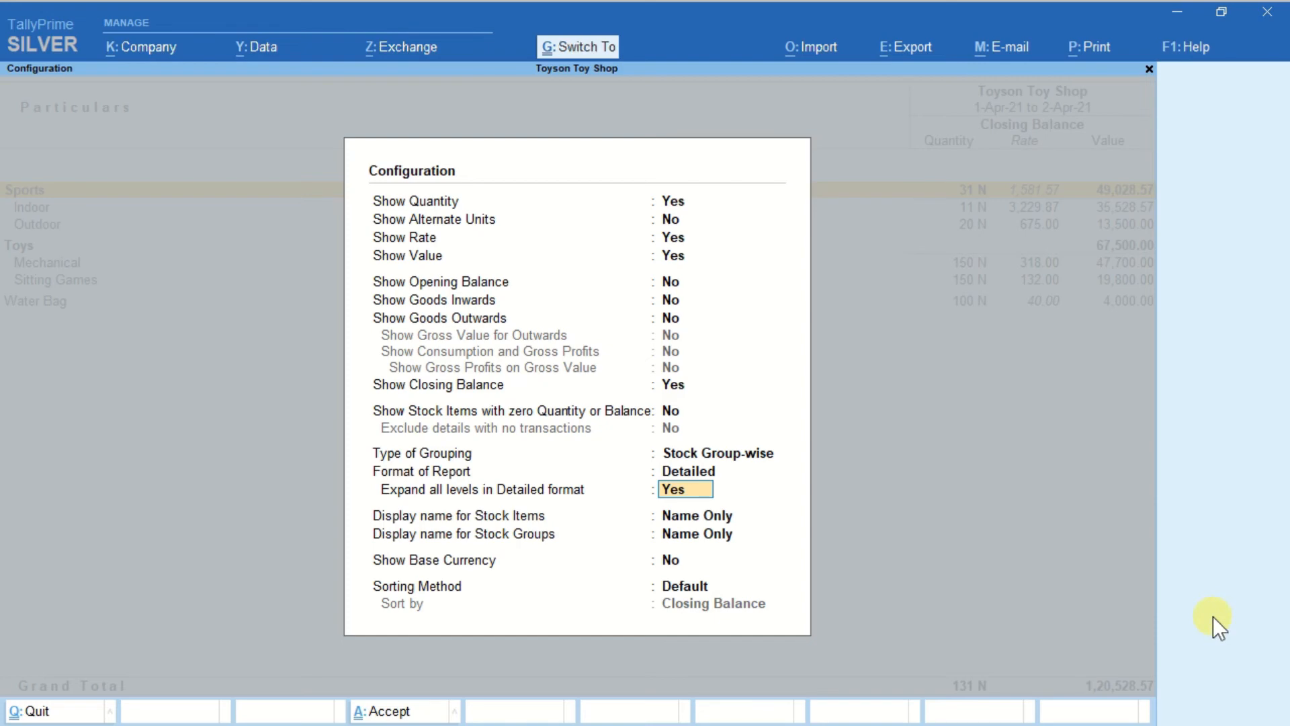
key("ctrl+a")
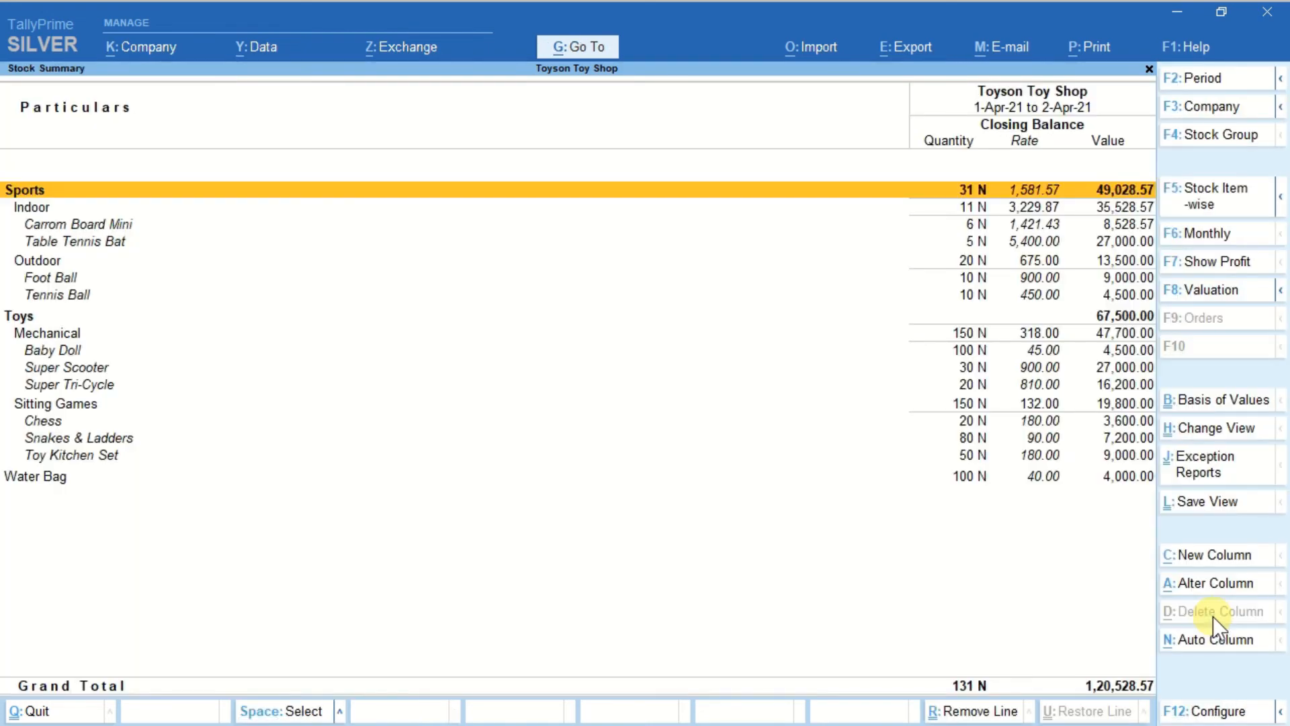
Examine the expanded Stock Summary, comparing the Sports group's quantity with its Indoor sub-group and individual items
key("Down")
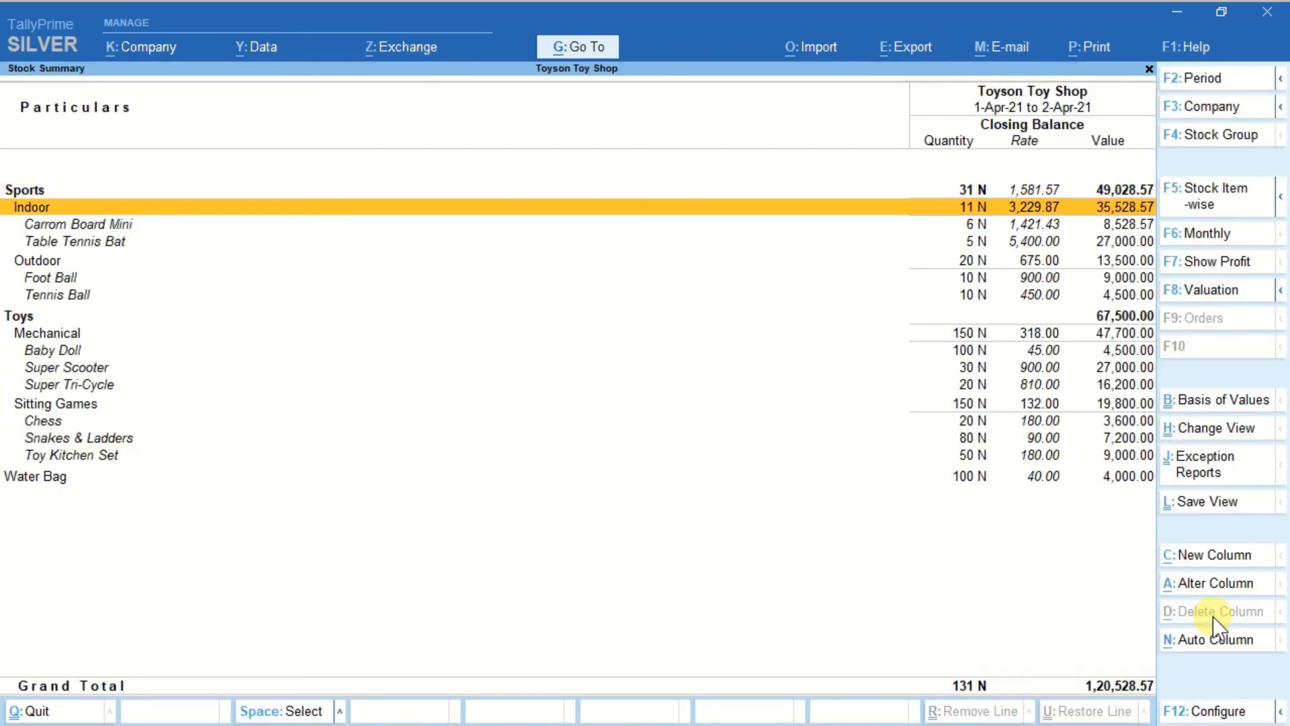
key("Down")
key("Down")
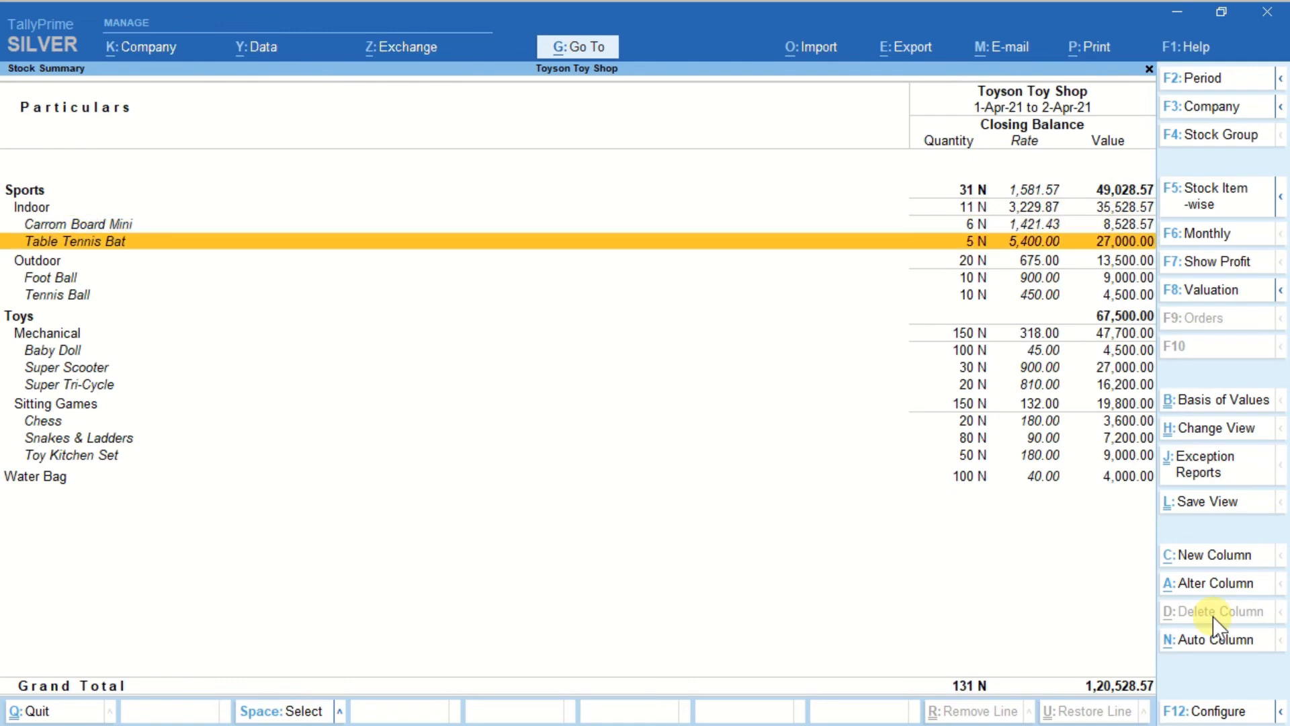
key("Up")
key("Up")
key("Up")
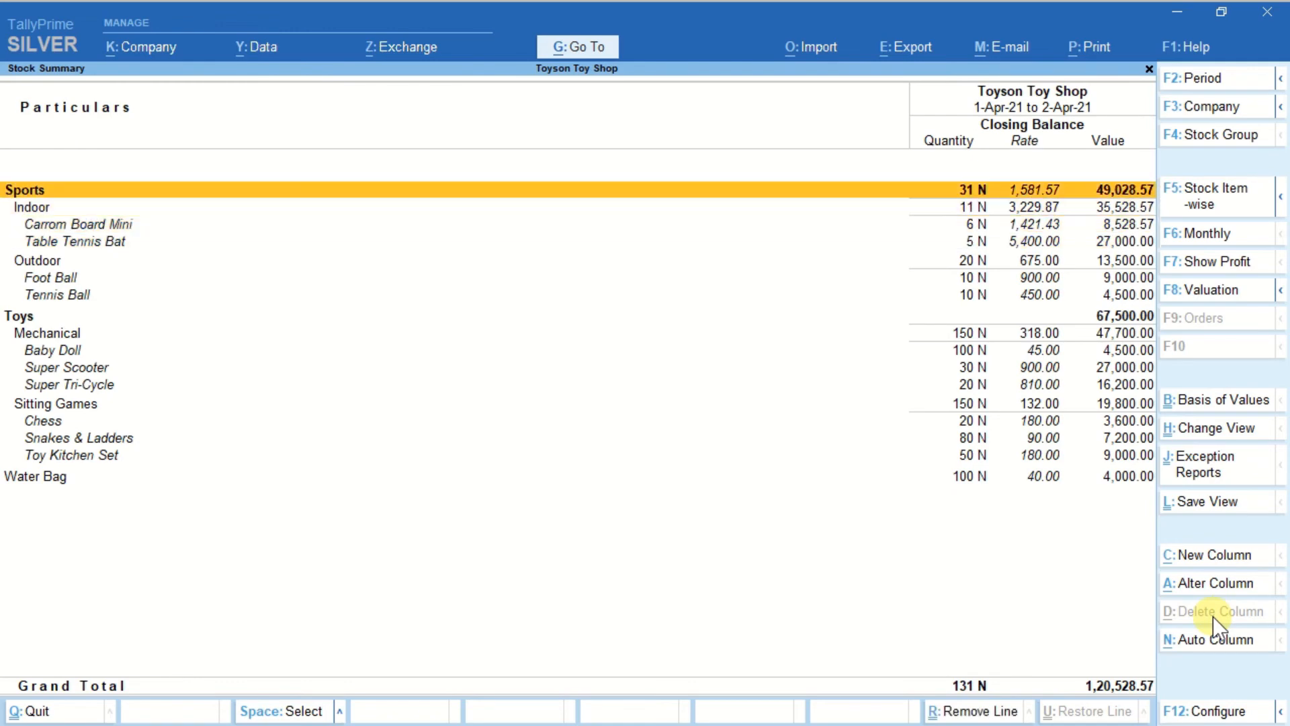
key("Down")
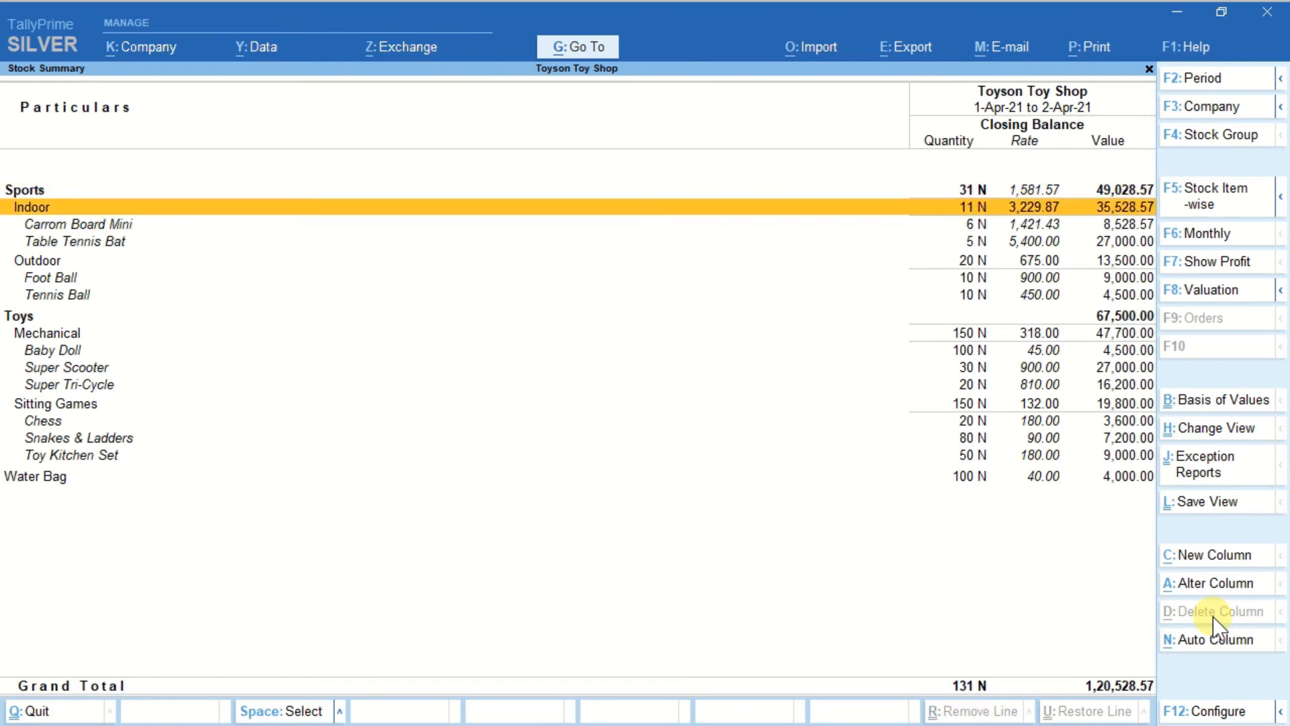
key("ctrl")
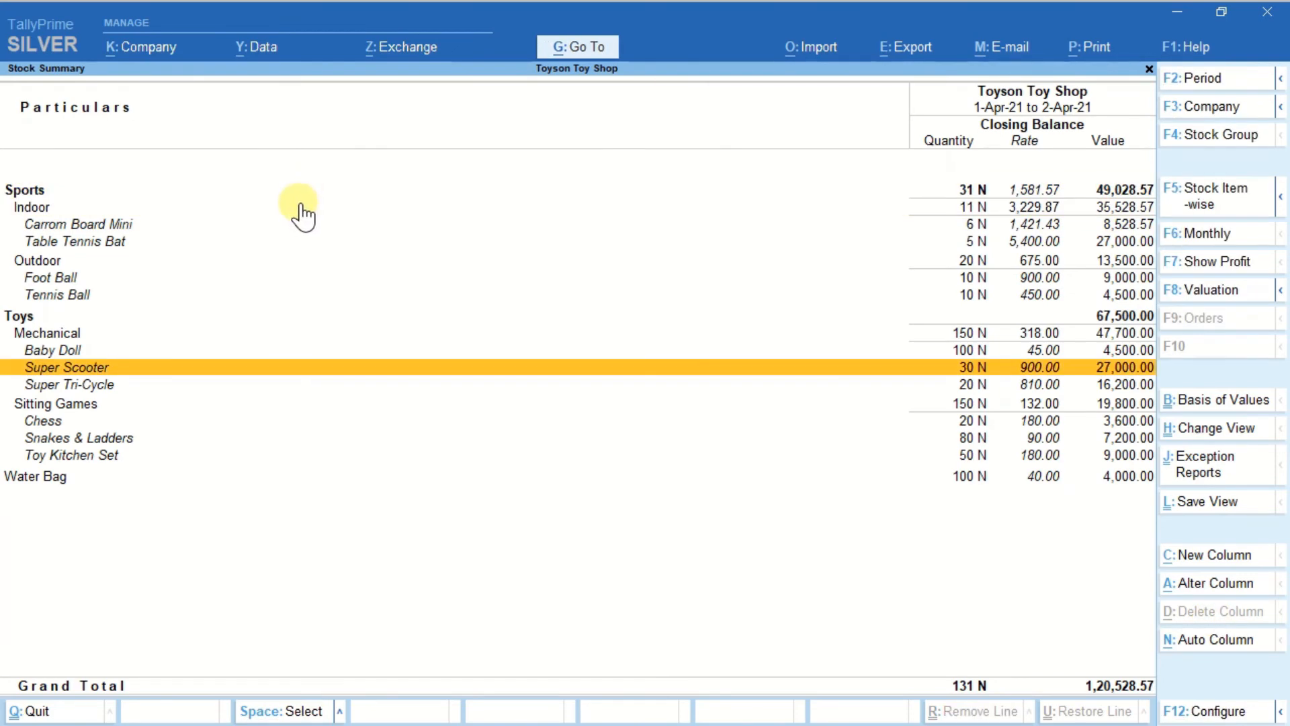
left_click(300, 205)
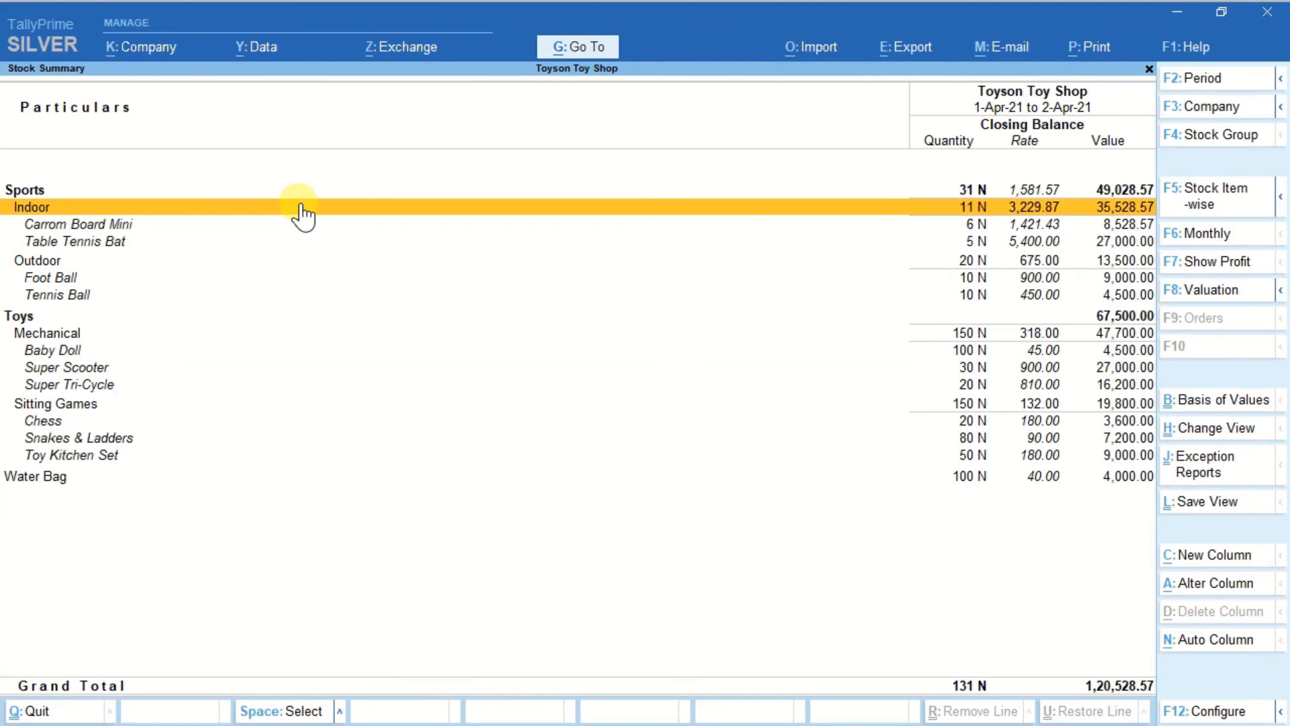
Find the Stock Category Summary report and display it for the Primary stock category
left_click(576, 48)
type("to")
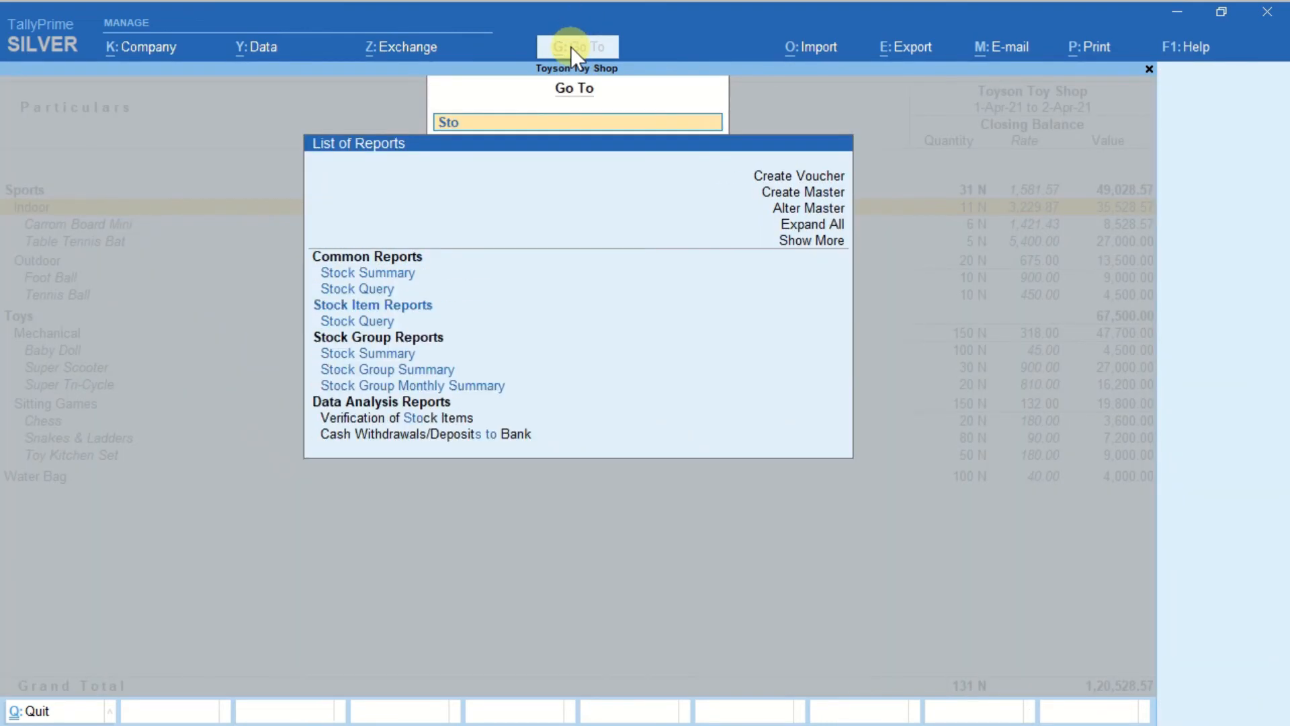
type("ck ca")
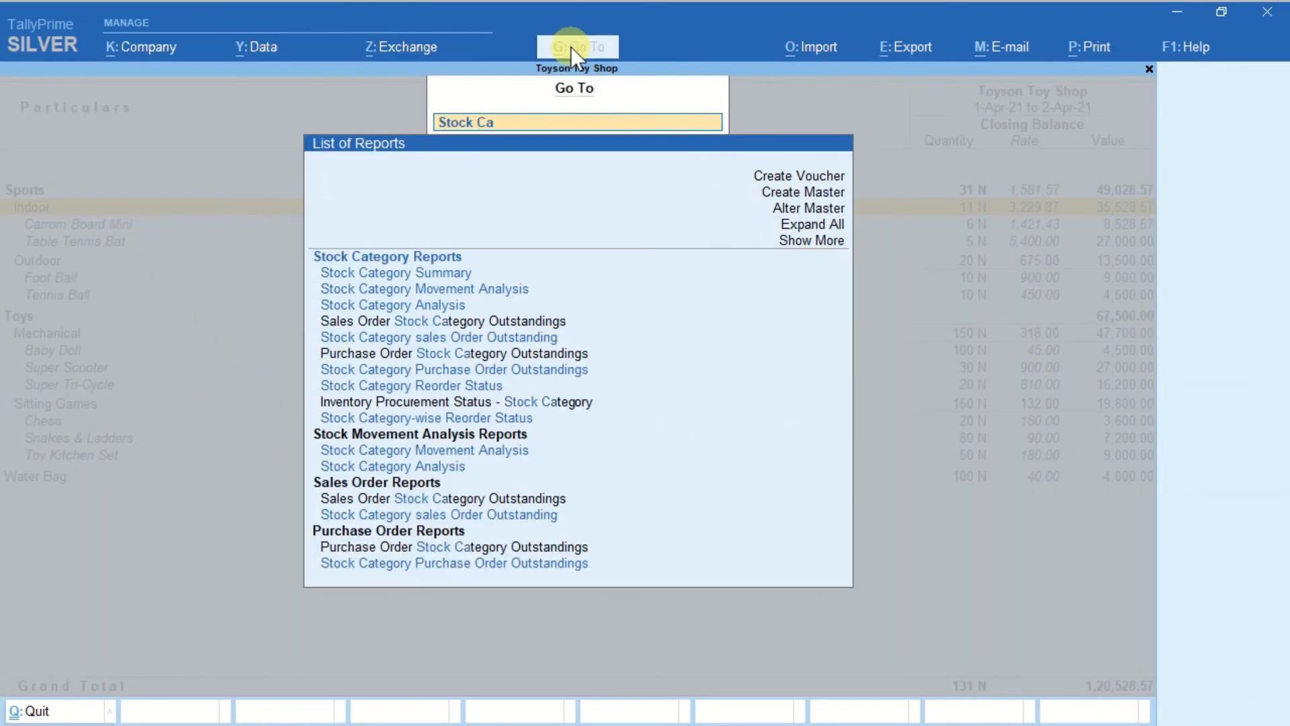
key("Down")
key("Down")
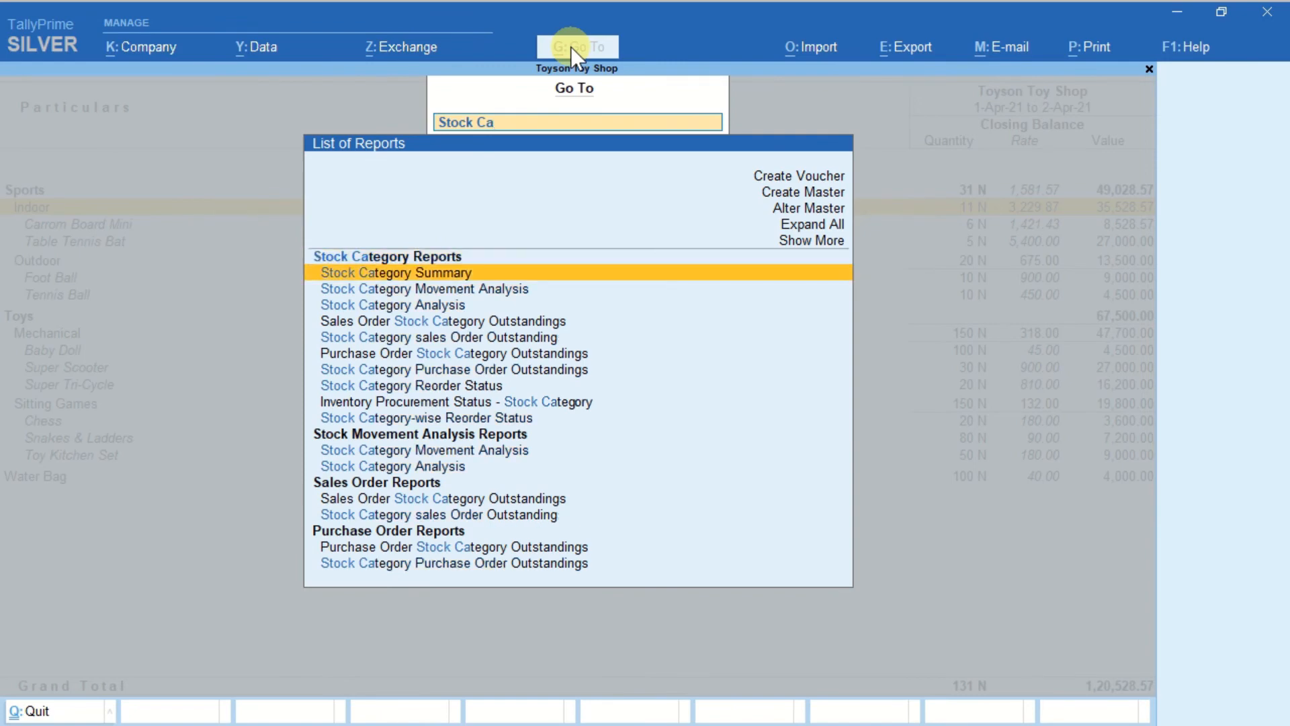
key("Return")
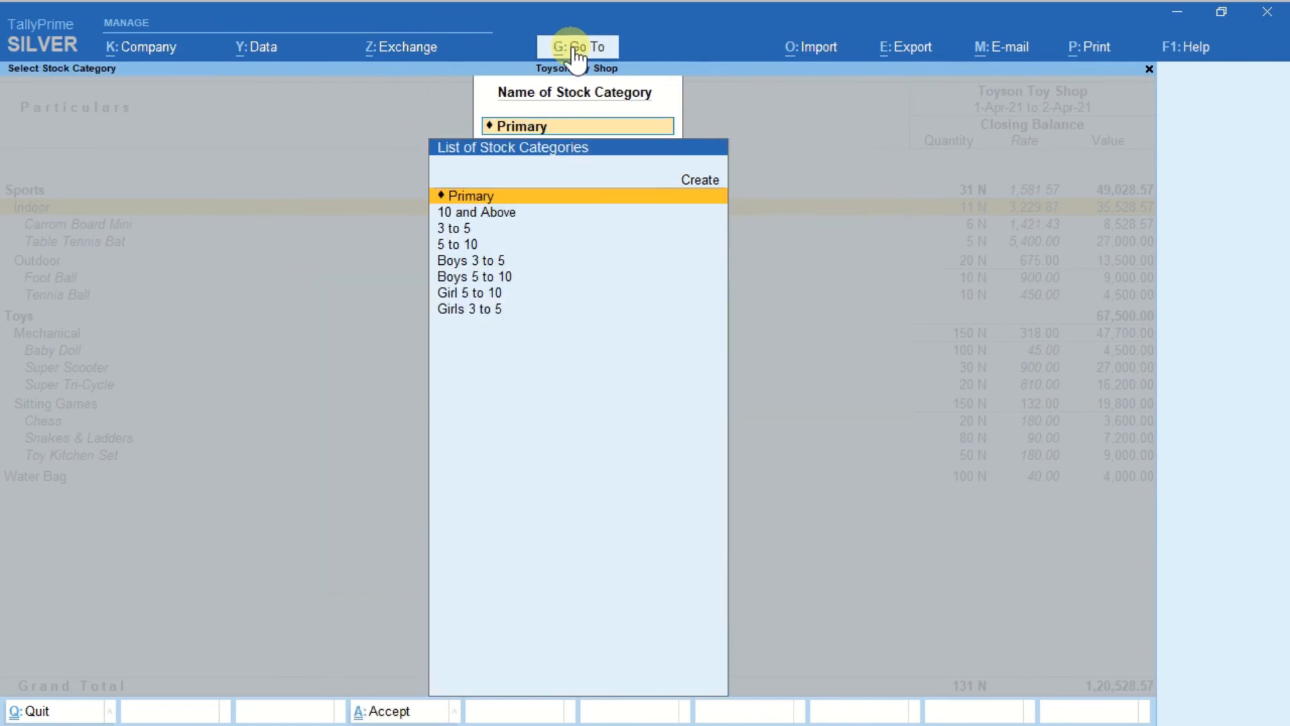
key("Return")
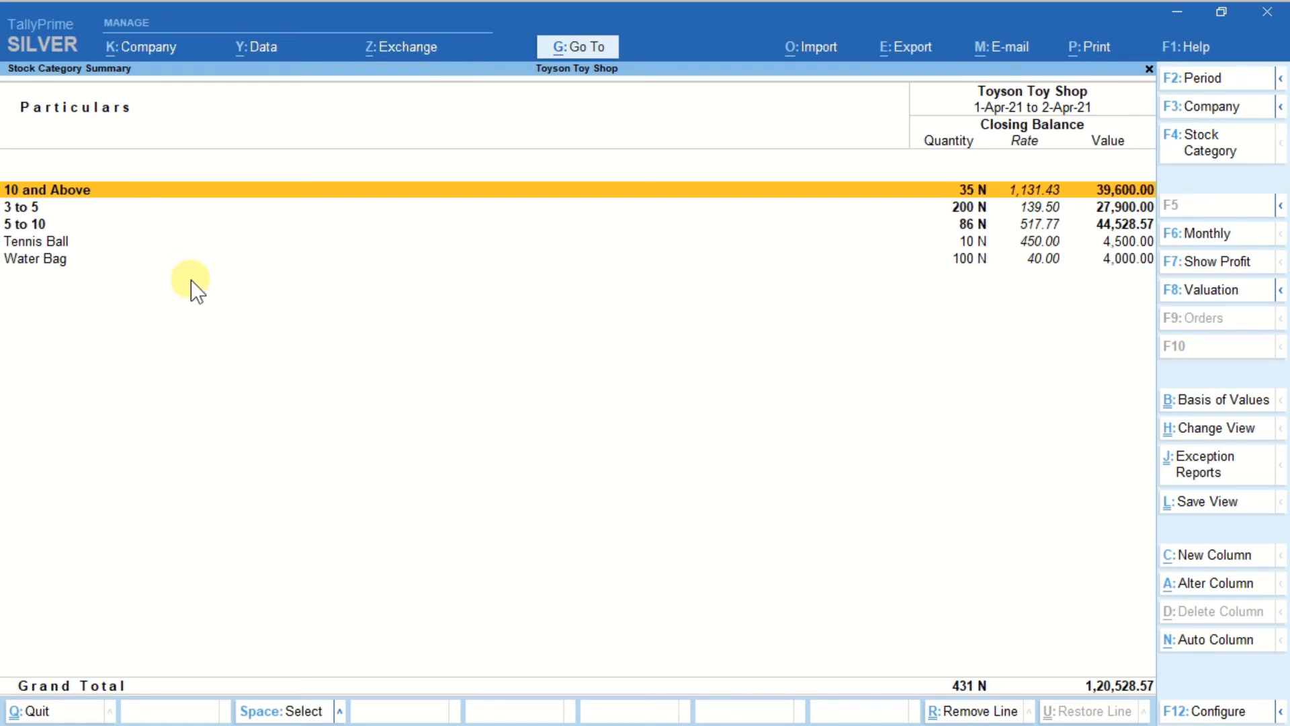
Show the Stock Category Summary in detailed format, examine the items by category, and return to the Gateway of Tally
key("alt+F5")
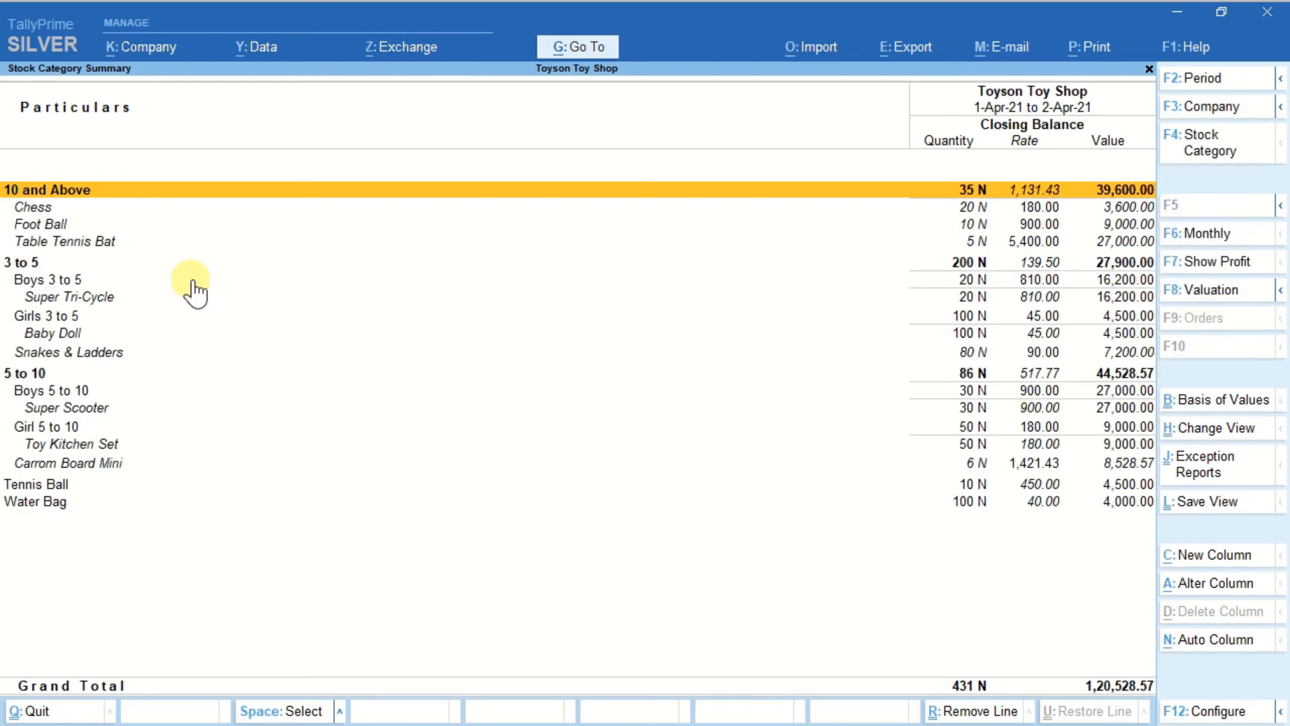
key("Down")
key("Down")
key("Down")
key("Down")
key("Down")
key("Down")
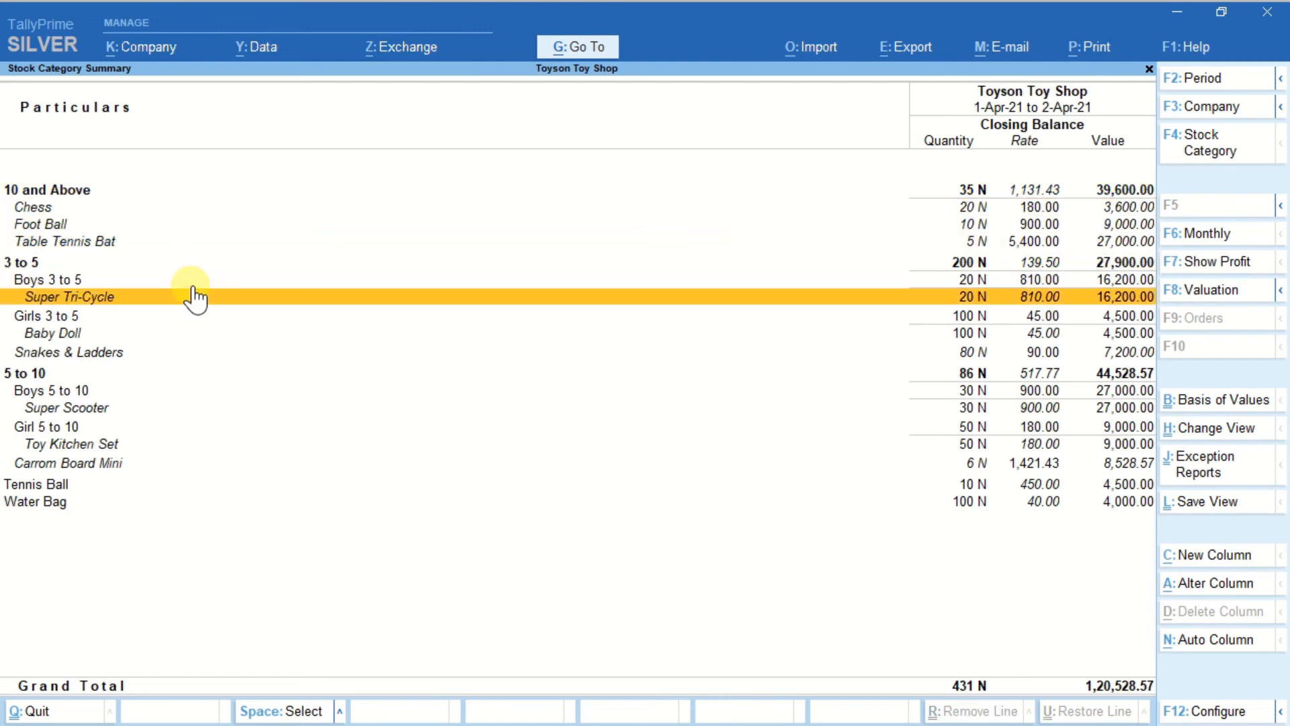
key("F4")
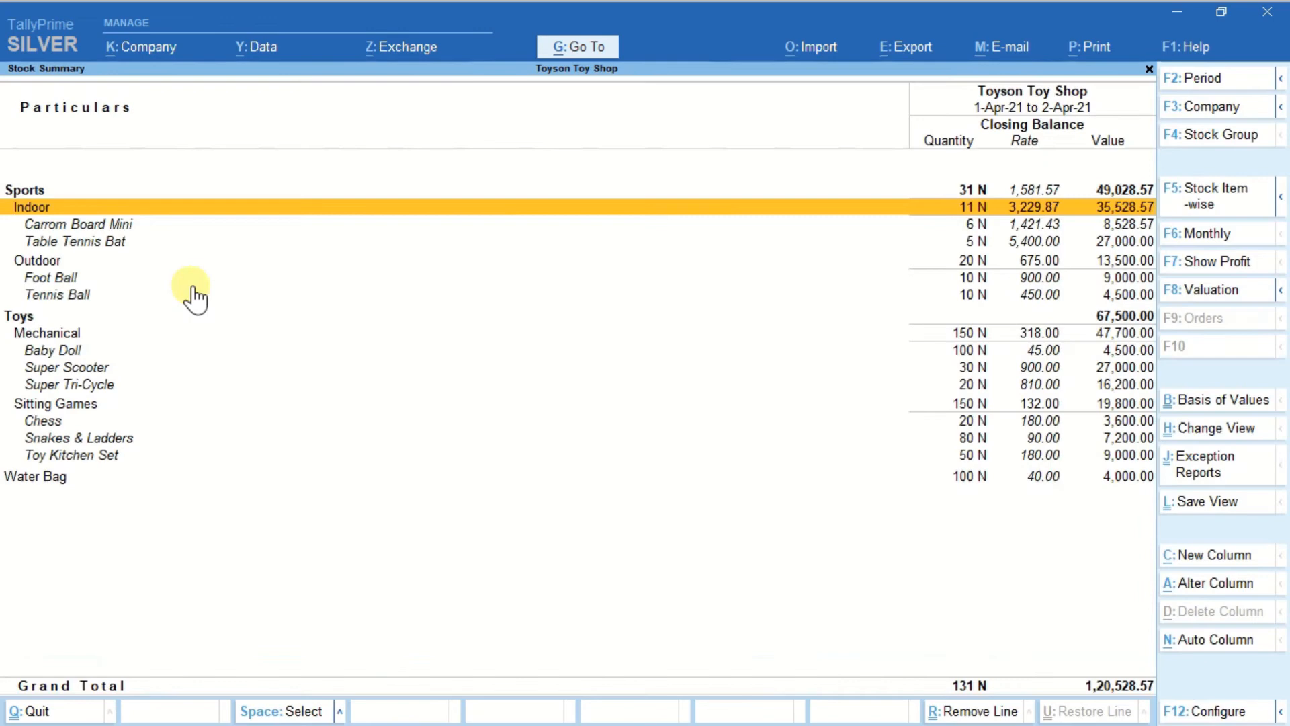
key("Escape")
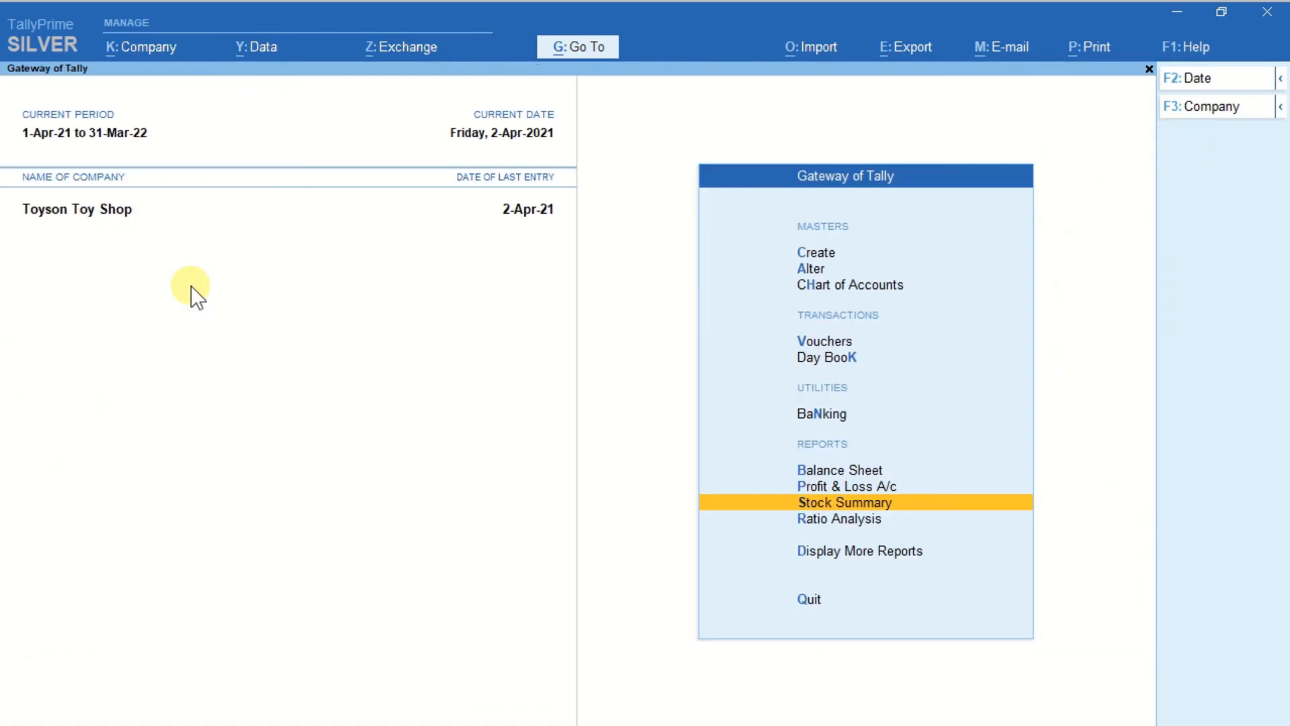
Open the Inventory Books list within the additional reports of the Gateway of Tally
key("Down")
key("Down")
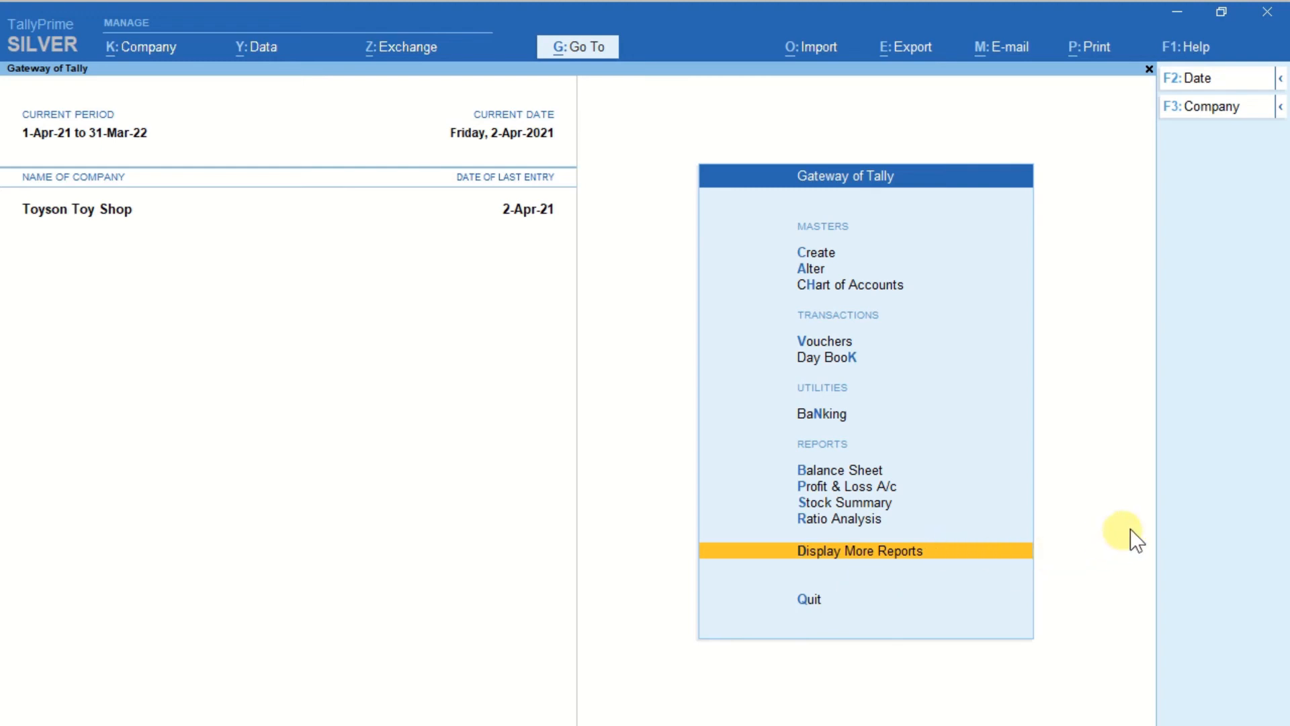
key("Return")
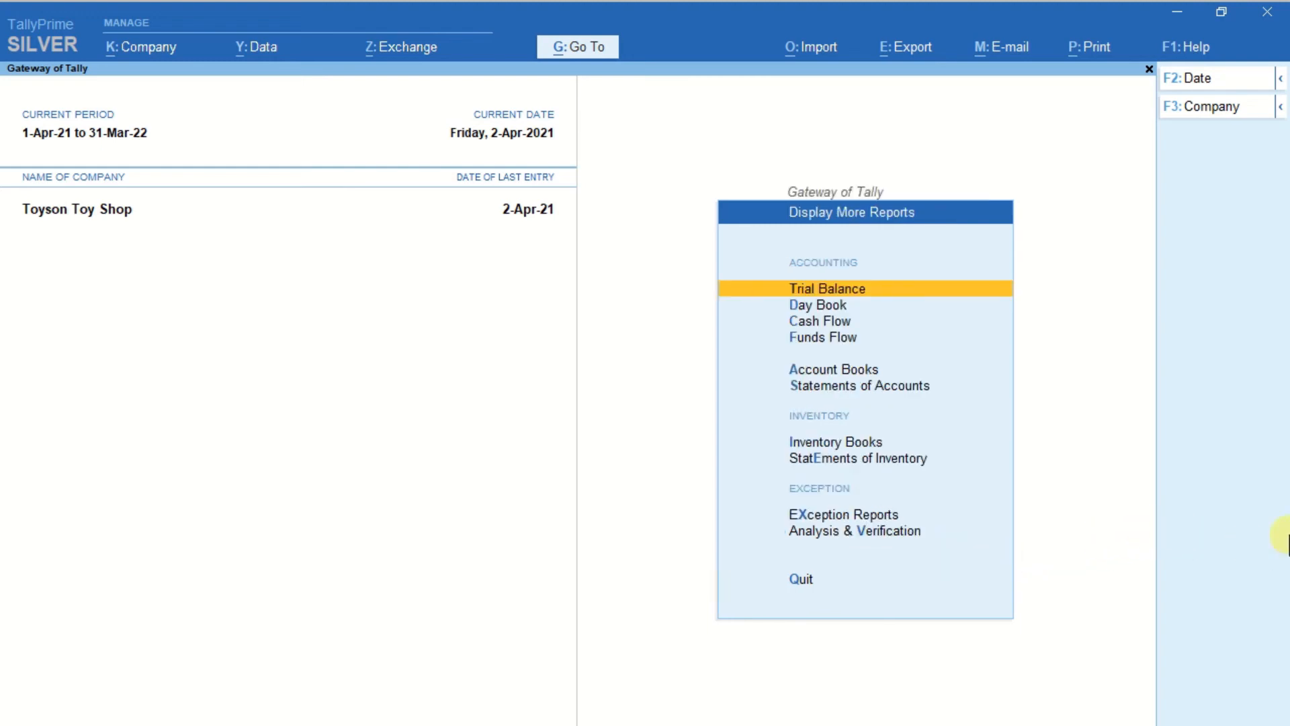
key("Down")
key("Down")
key("Down")
key("Down")
key("Down")
key("Down")
key("Down")
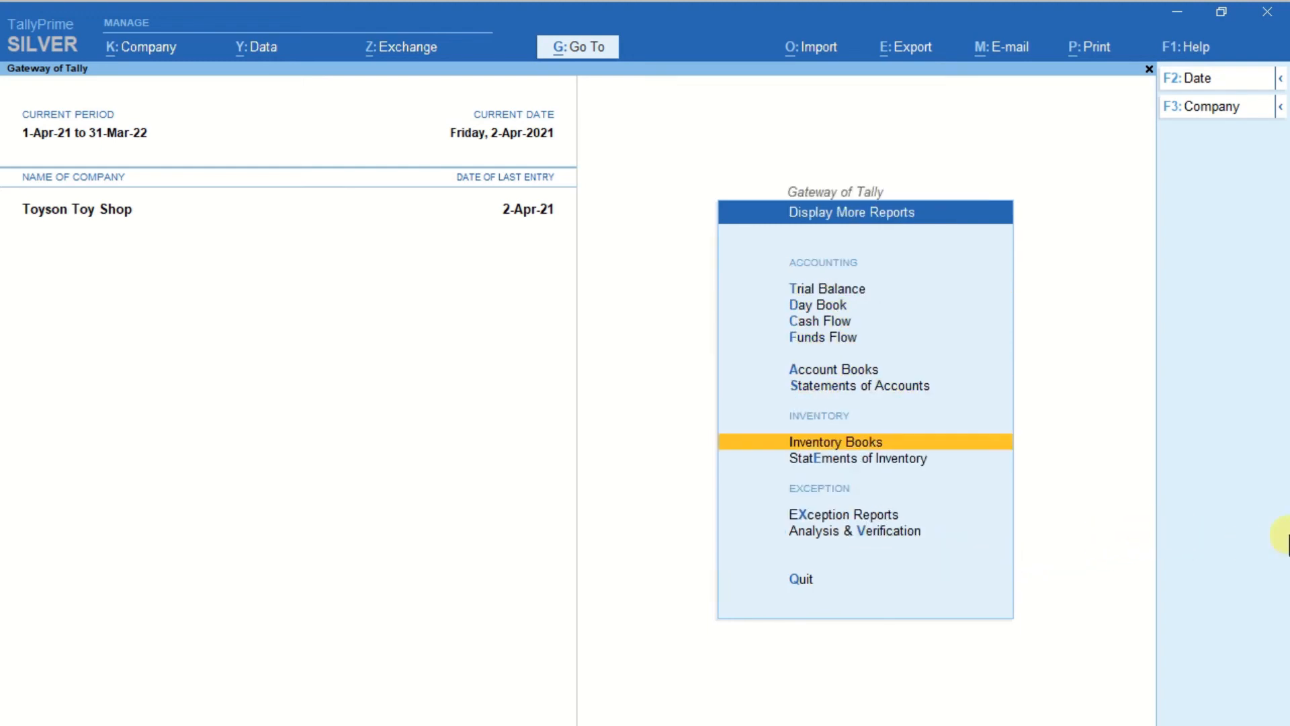
key("Up")
key("Return")
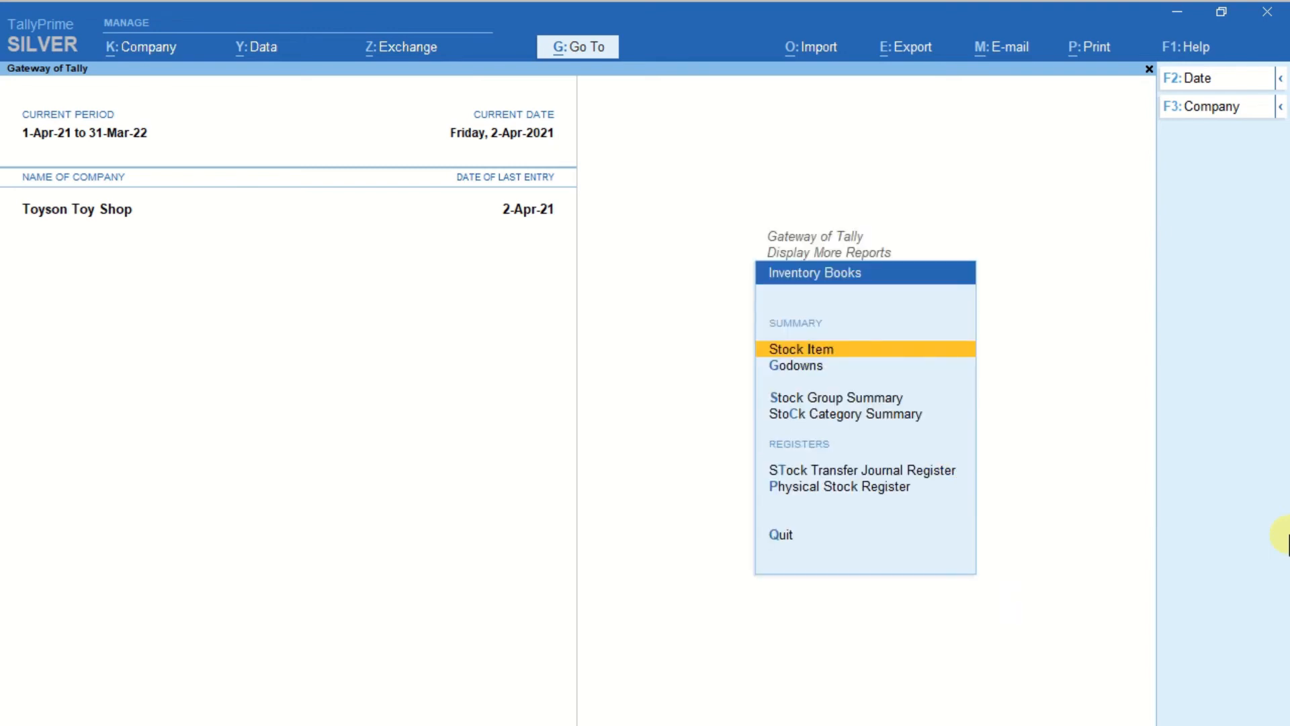
Display the Stock Category Summary from the inventory books for the Primary stock category
key("Down")
key("Down")
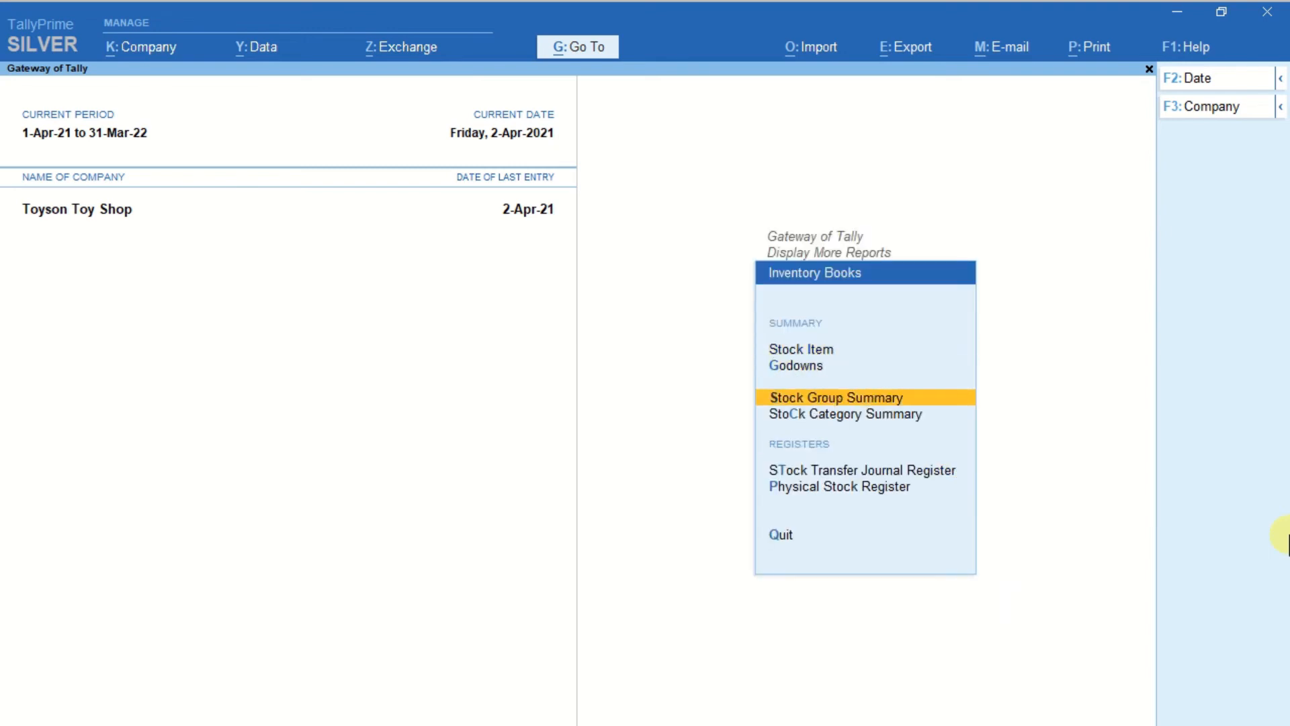
key("Down")
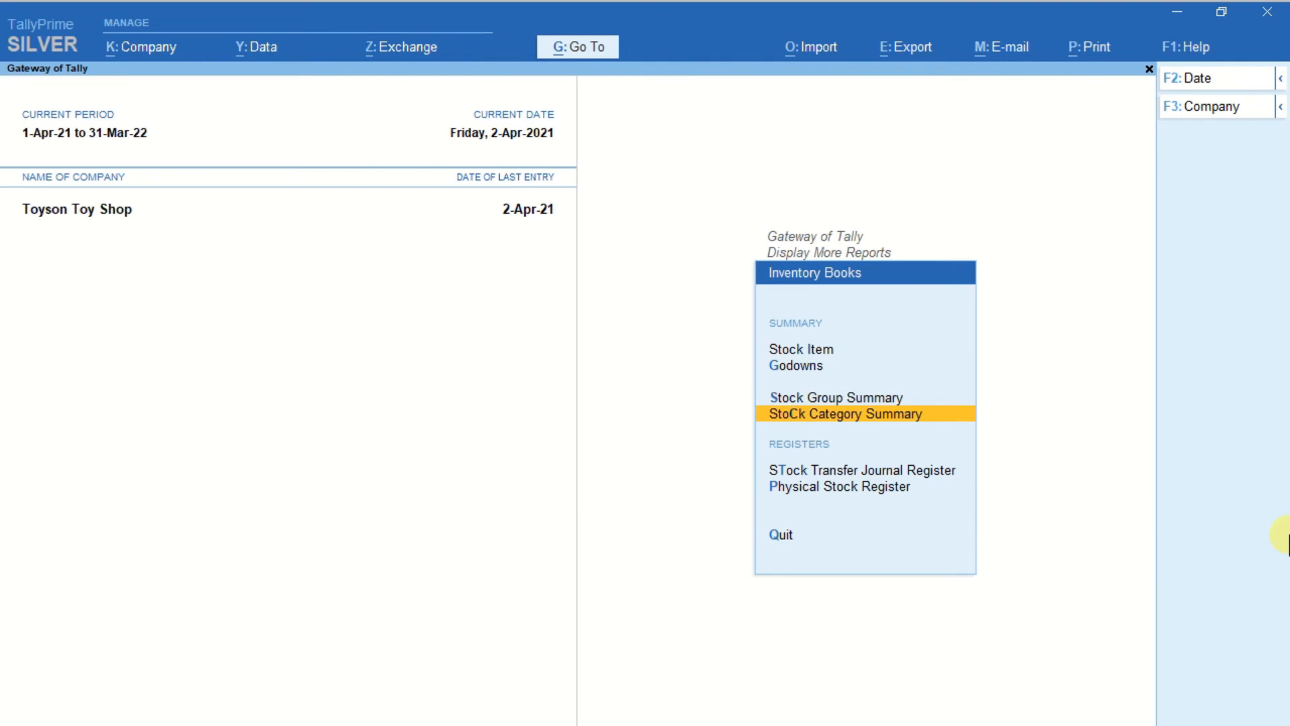
key("Return")
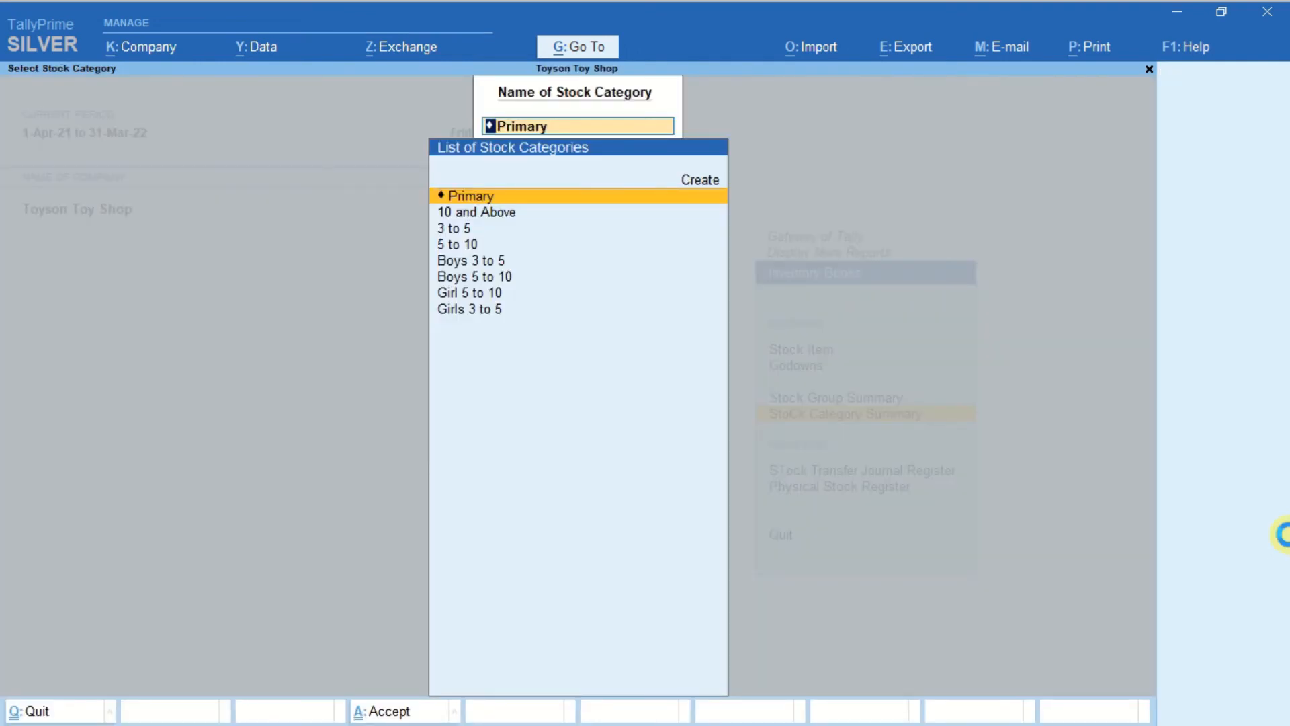
key("Return")
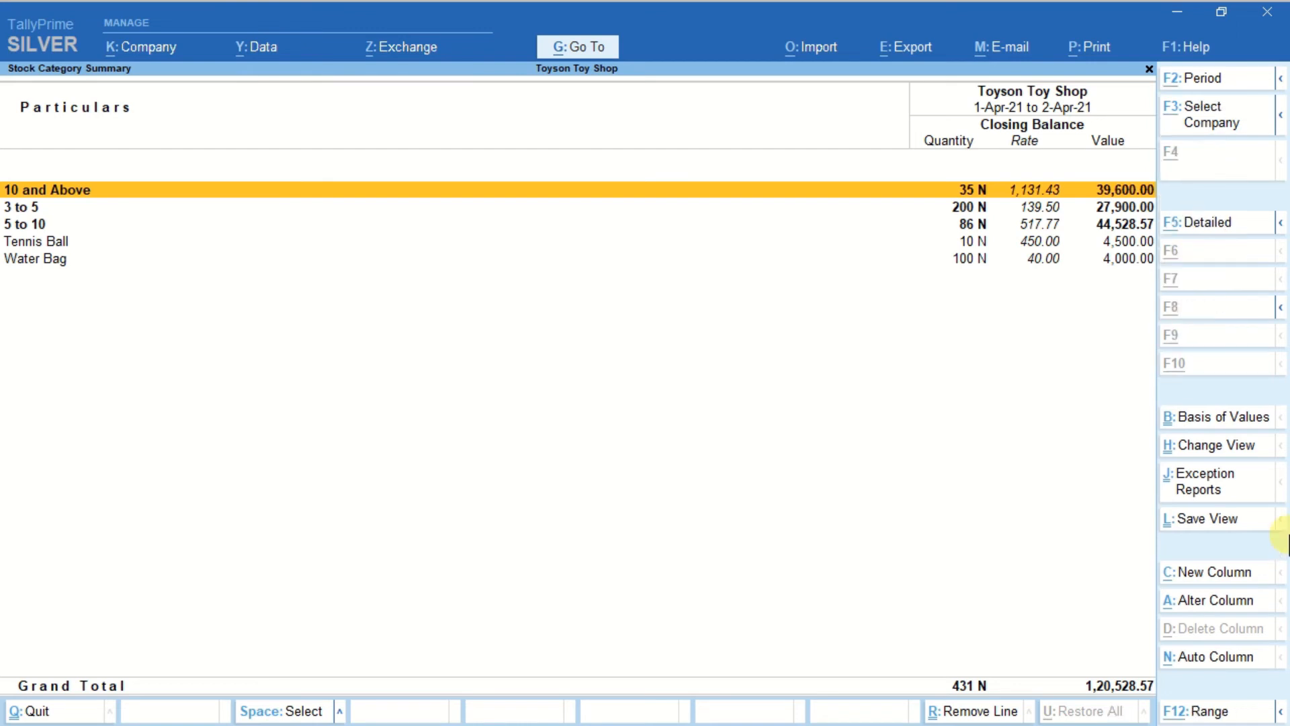
Switch the Stock Category Summary to detailed format and set "Expand all levels in Detailed format" to Yes
key("alt+F5")
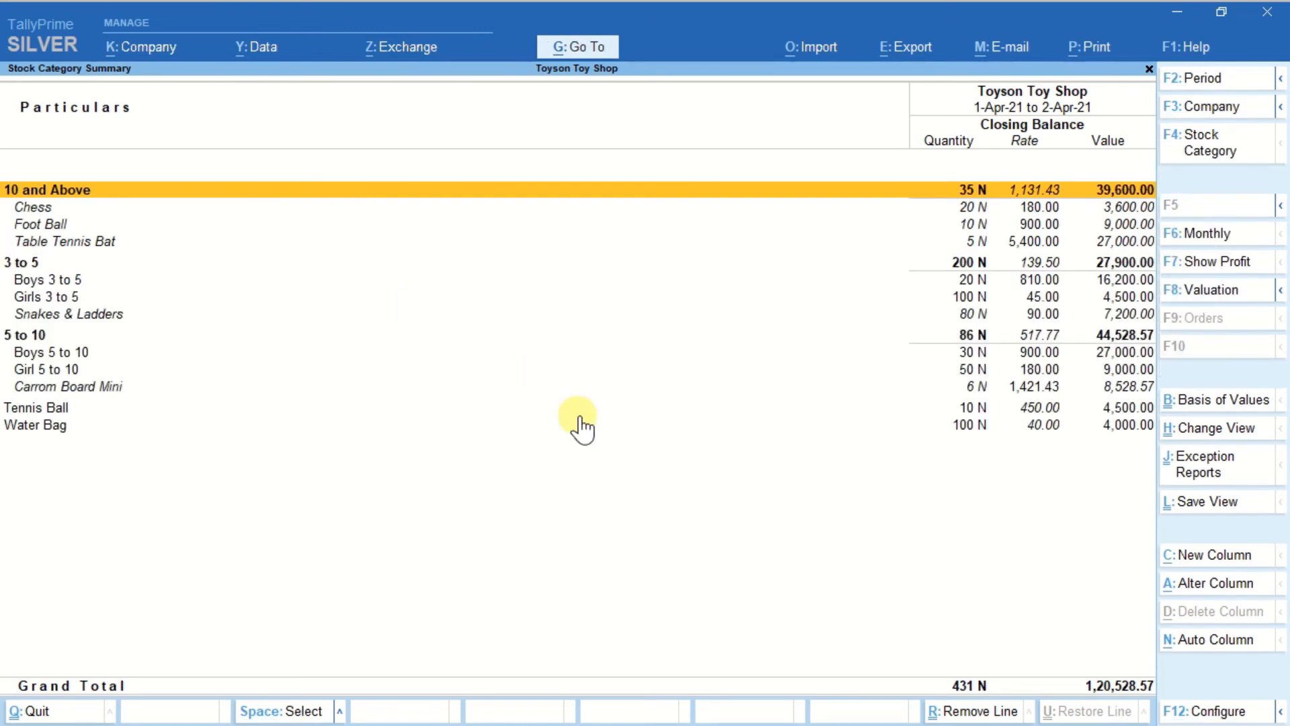
left_click(1186, 711)
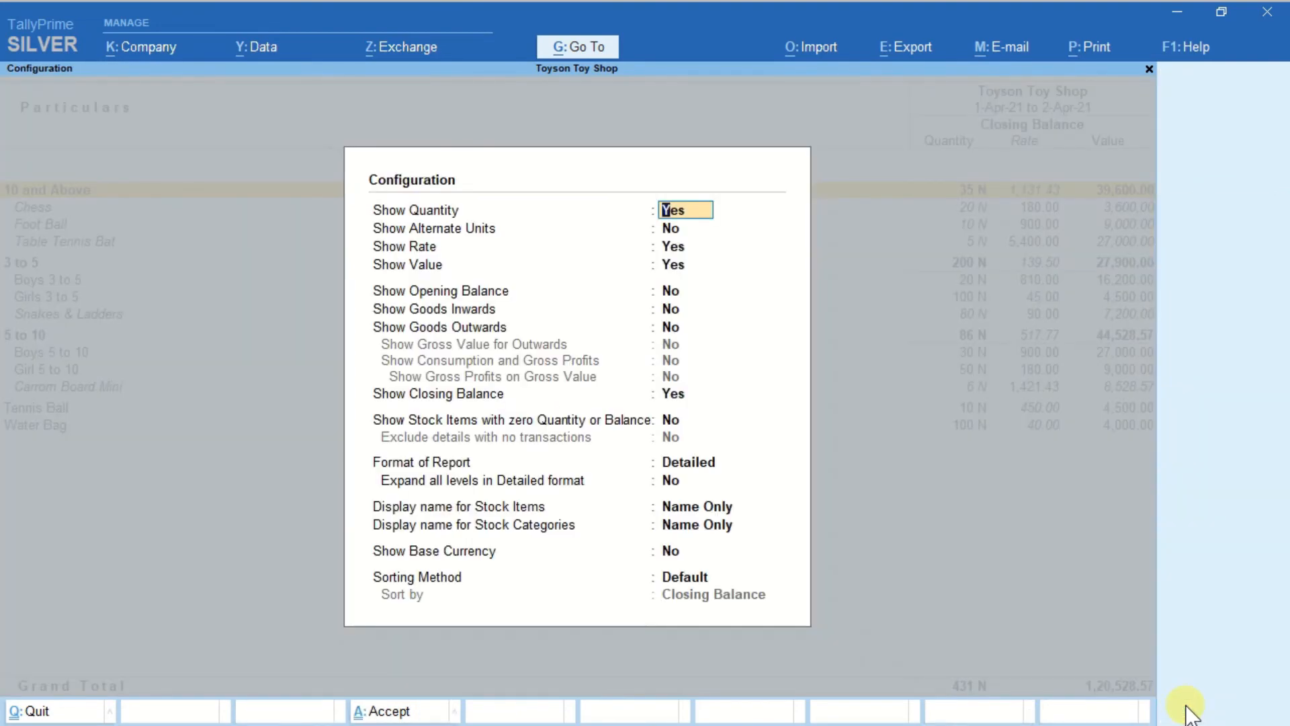
key("Return")
key("Return")
key("Return")
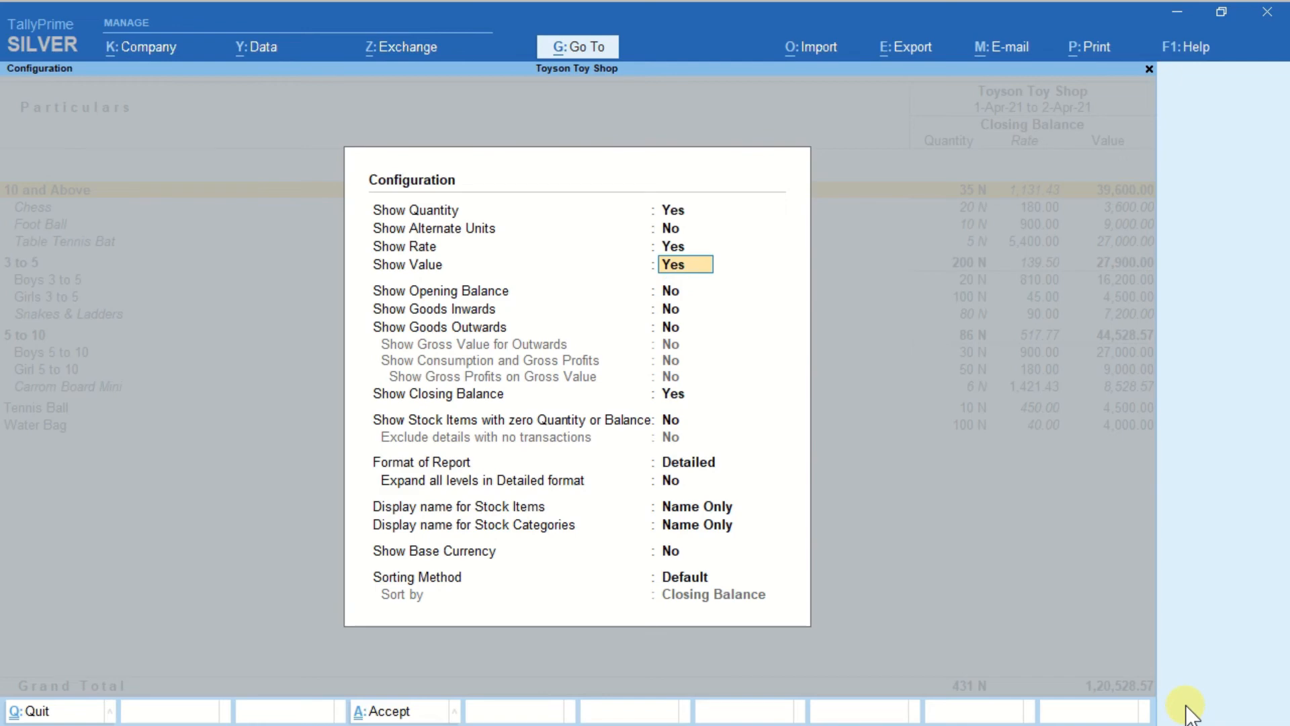
key("Return")
key("Return")
key("Return")
key("Return")
key("Return")
key("Return")
key("Return")
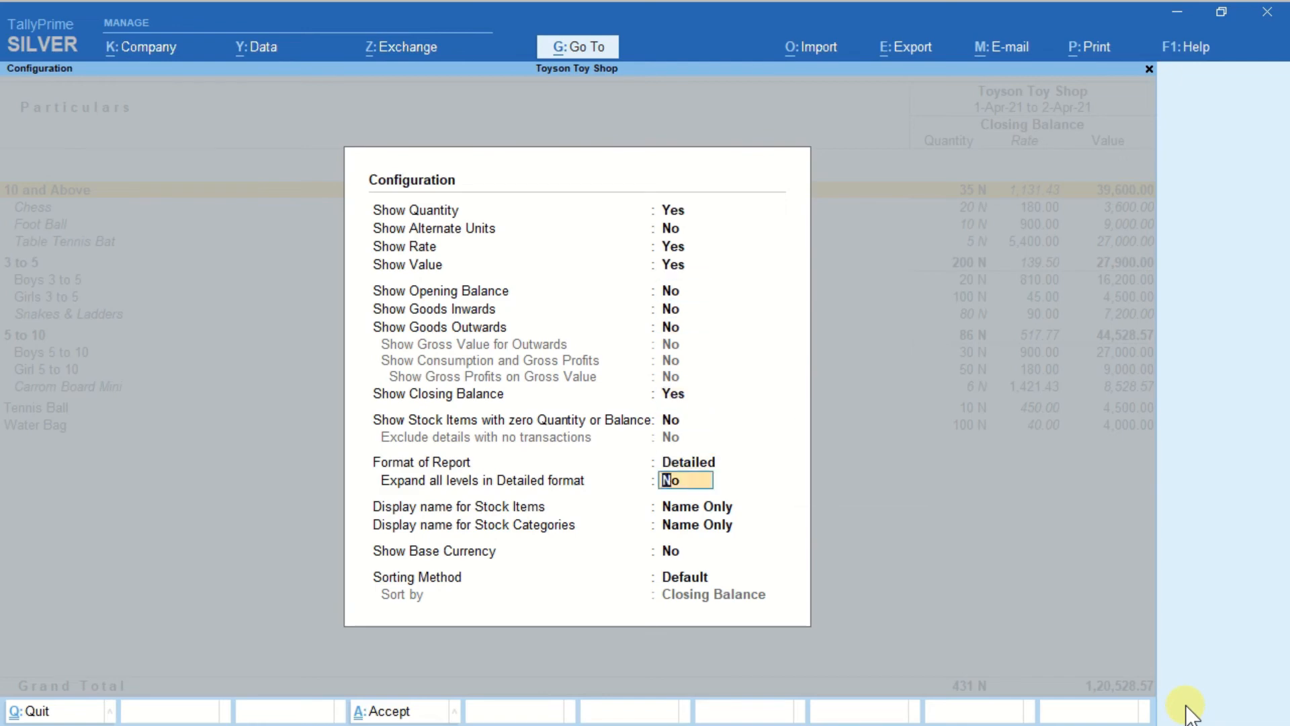
type("Yes")
key("ctrl+a")
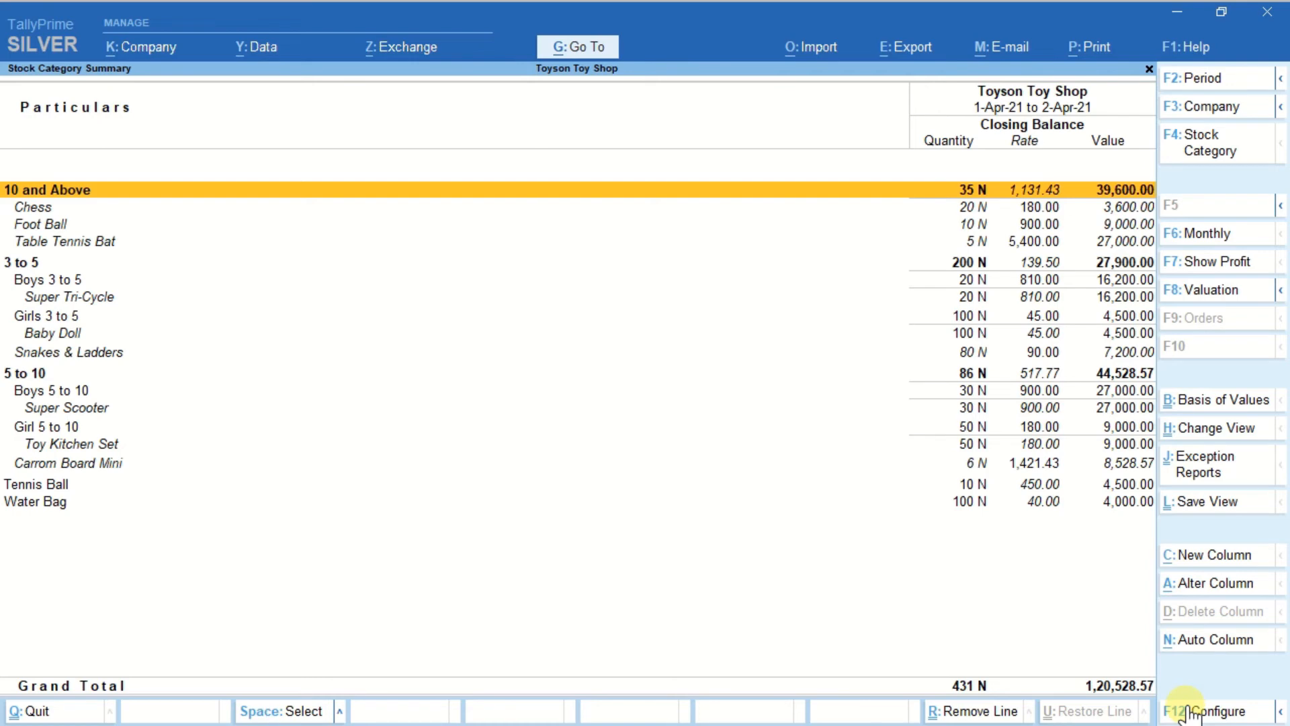
Examine the expanded Stock Category Summary from the 10 and Above items through the 3 to 5 sub-categories to Snakes & Ladders
key("Down")
key("Down")
key("Down")
key("Down")
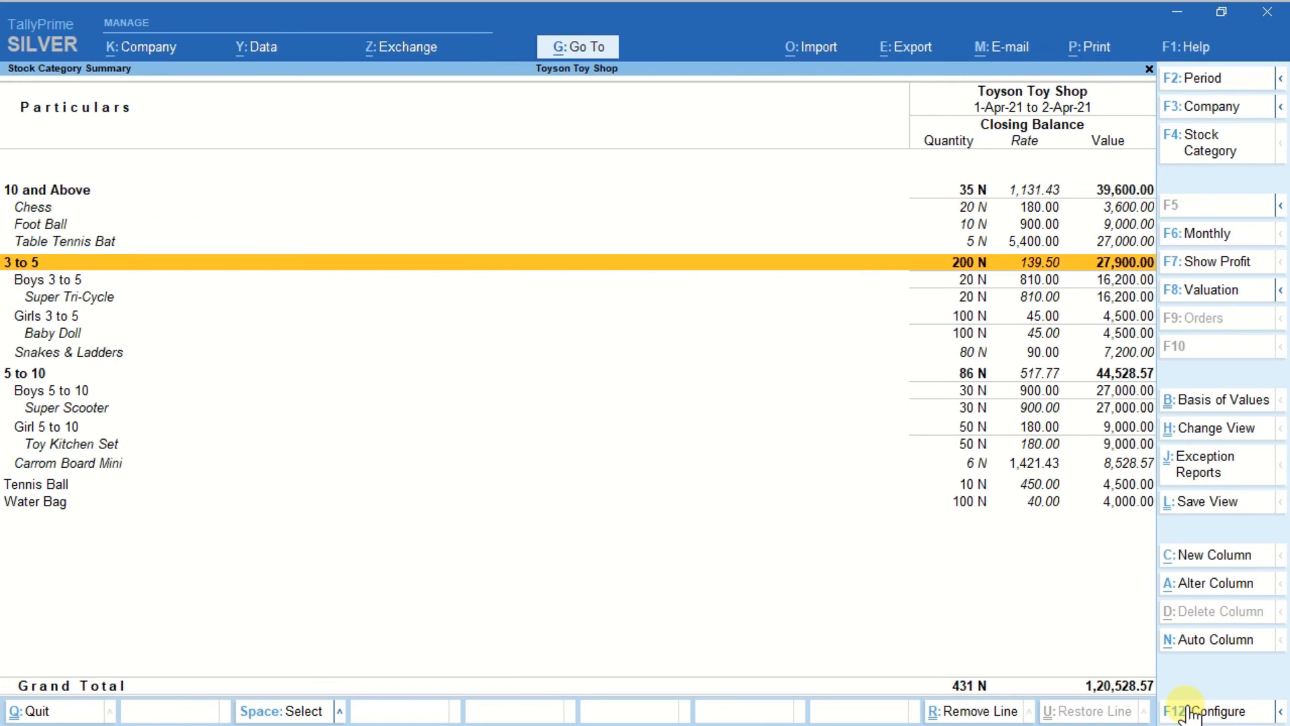
key("Down")
key("Down")
key("Down")
key("Down")
key("Down")
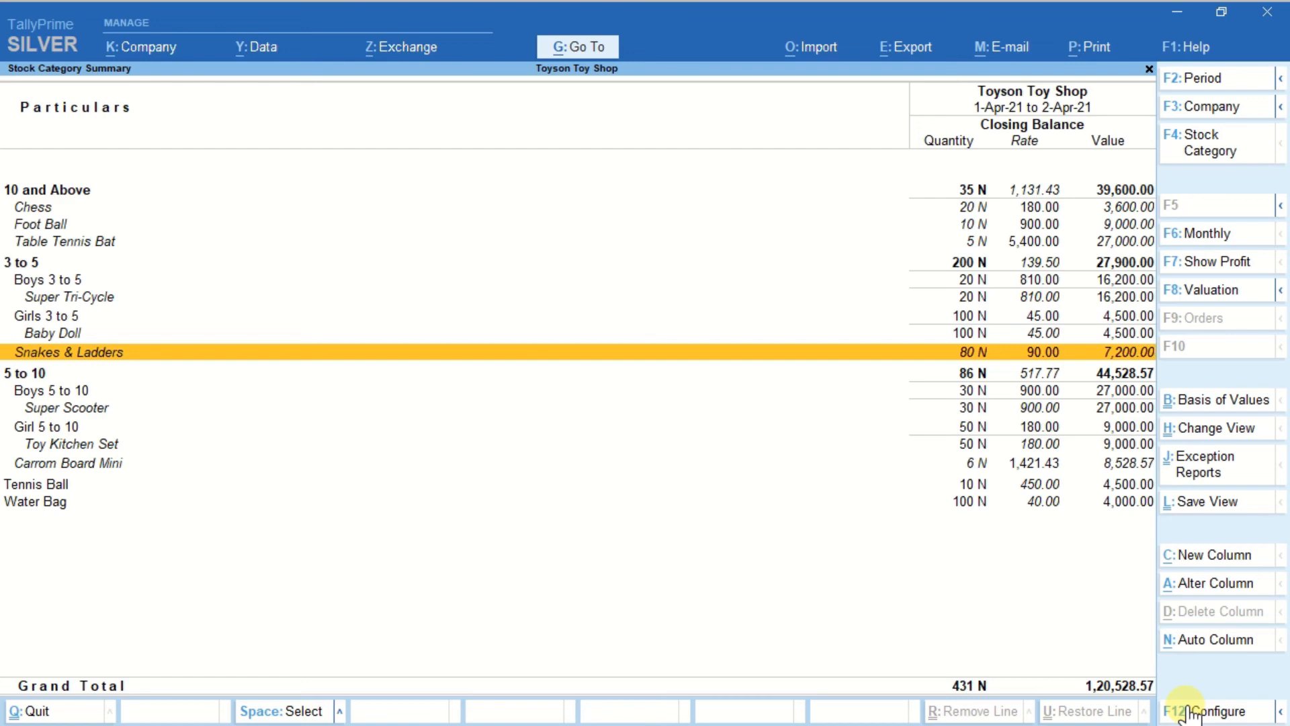
Examine the Girls 3 to 5 category with its Baby Doll item, and the Chess item under 10 and Above
key("Up")
key("Up")
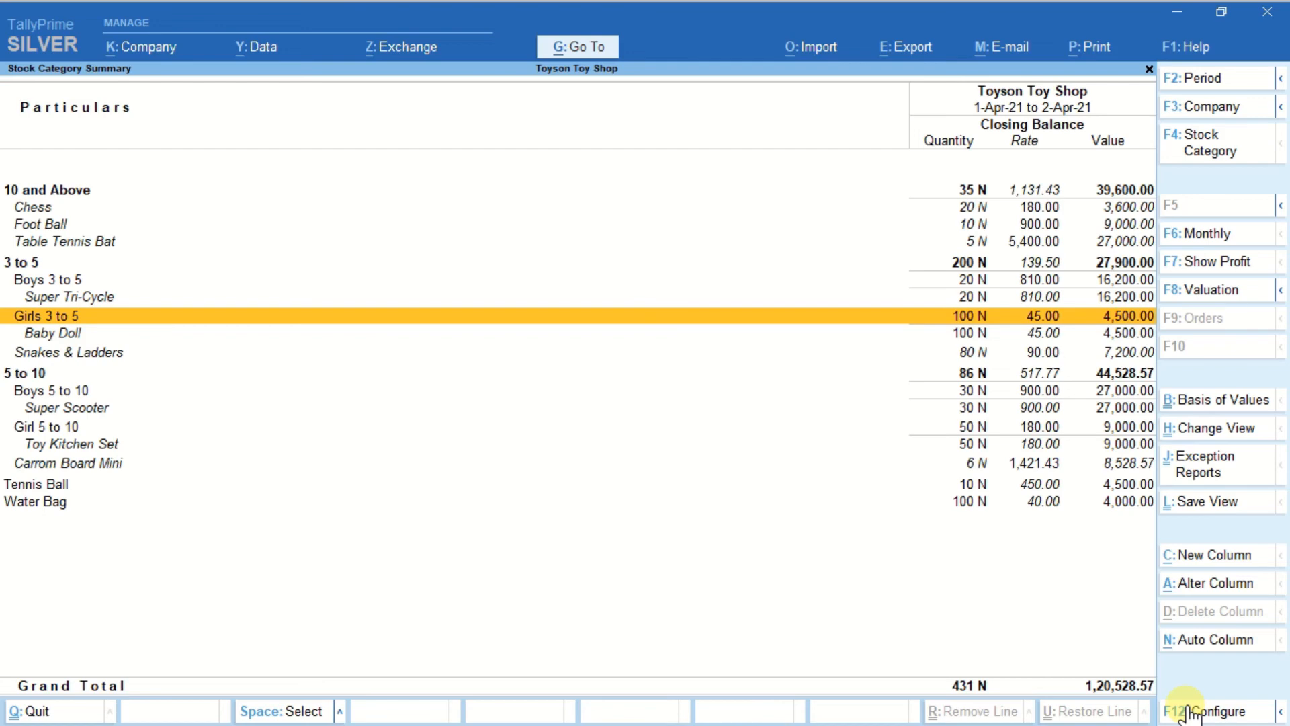
key("Down")
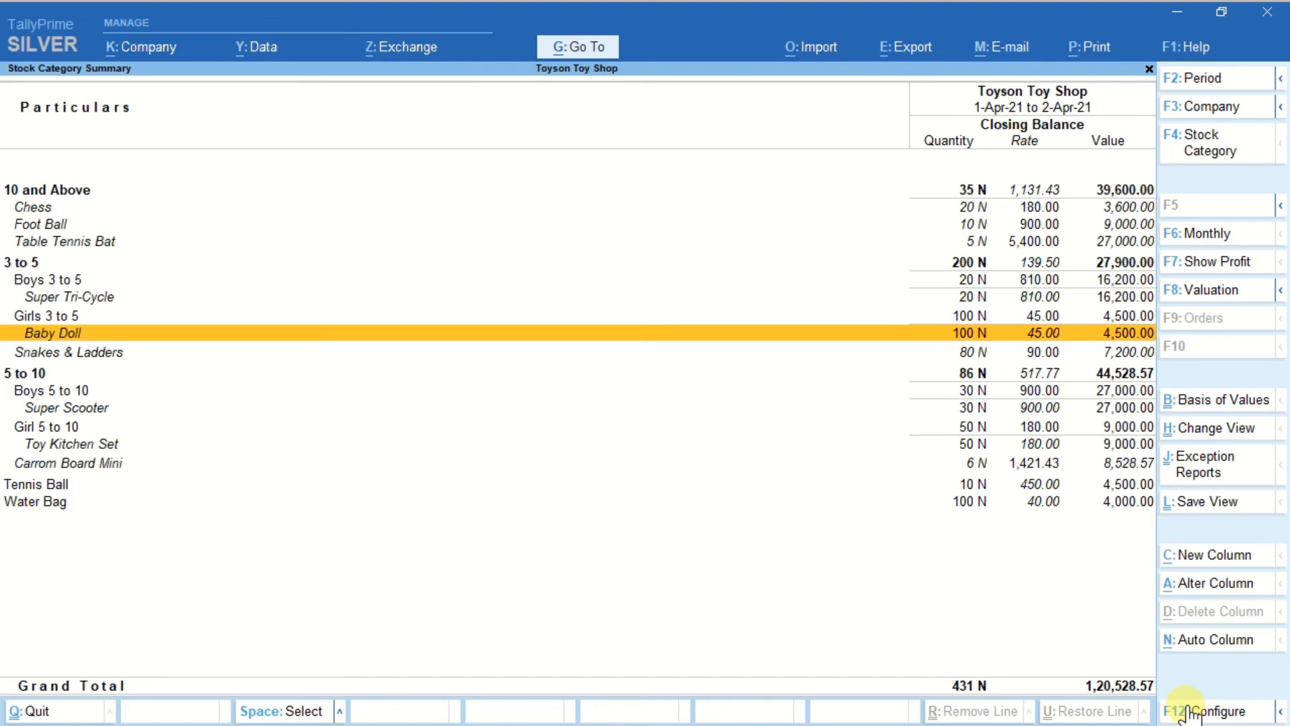
left_click(295, 210)
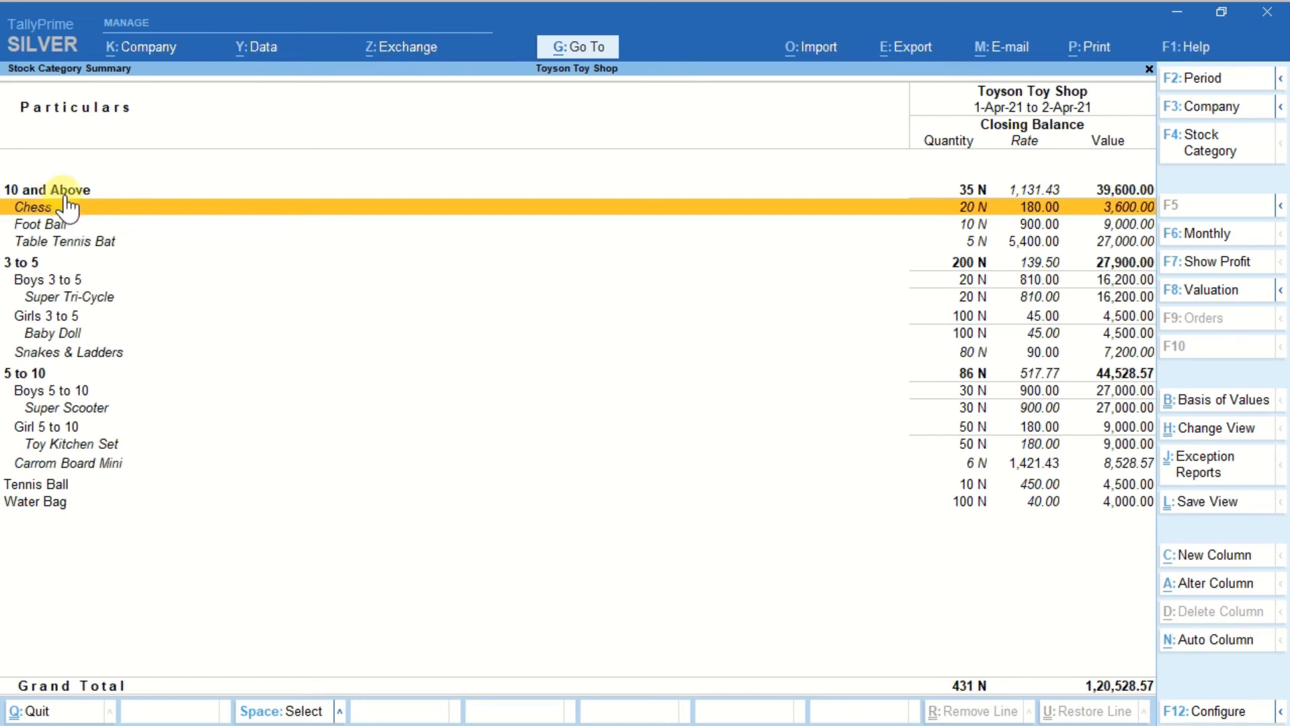
Leave the Stock Category Summary and open the Stock Summary from the Gateway of Tally
key("Escape")
key("Escape")
key("Escape")
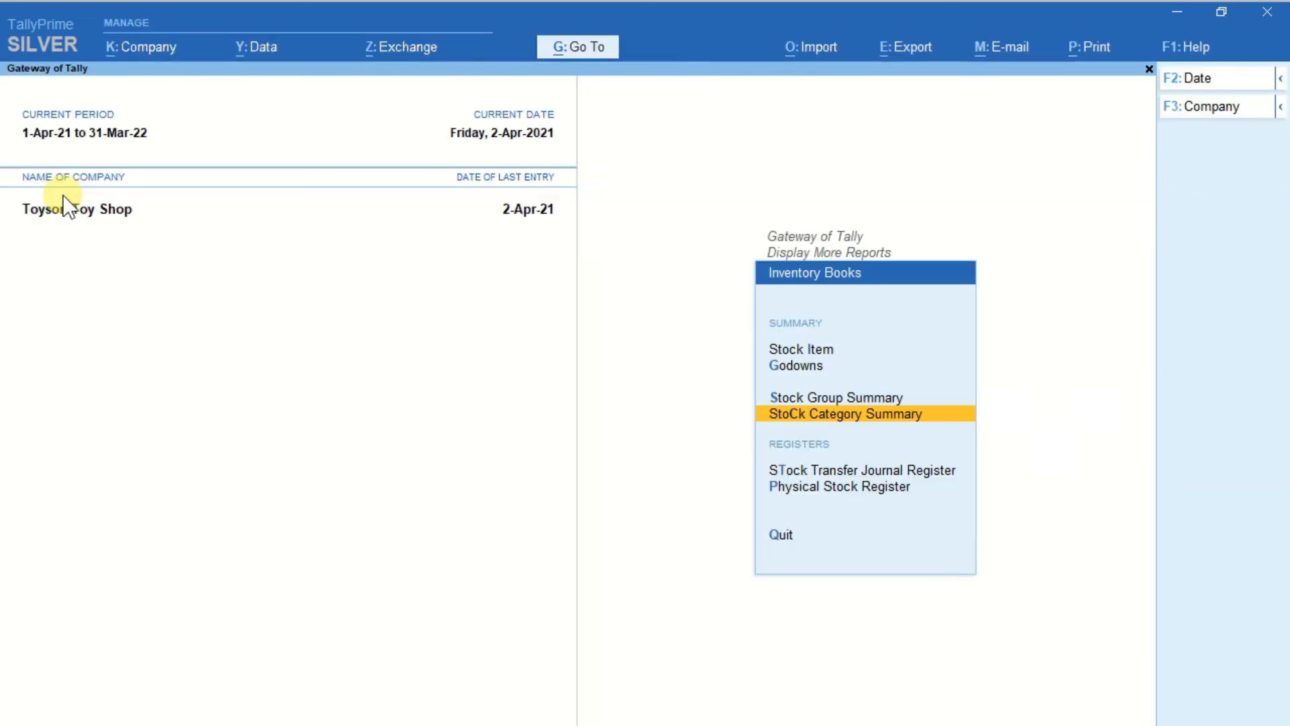
key("Escape")
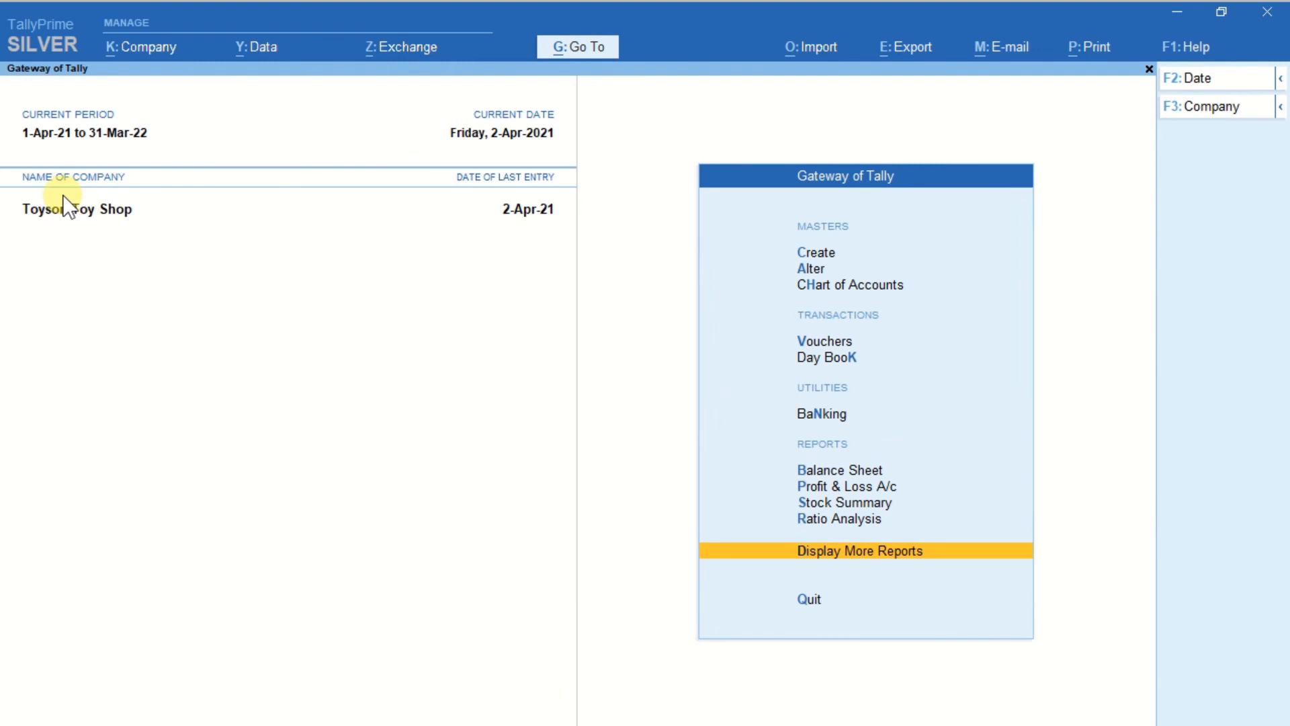
key("Up")
key("Up")
key("Up")
key("Down")
key("Return")
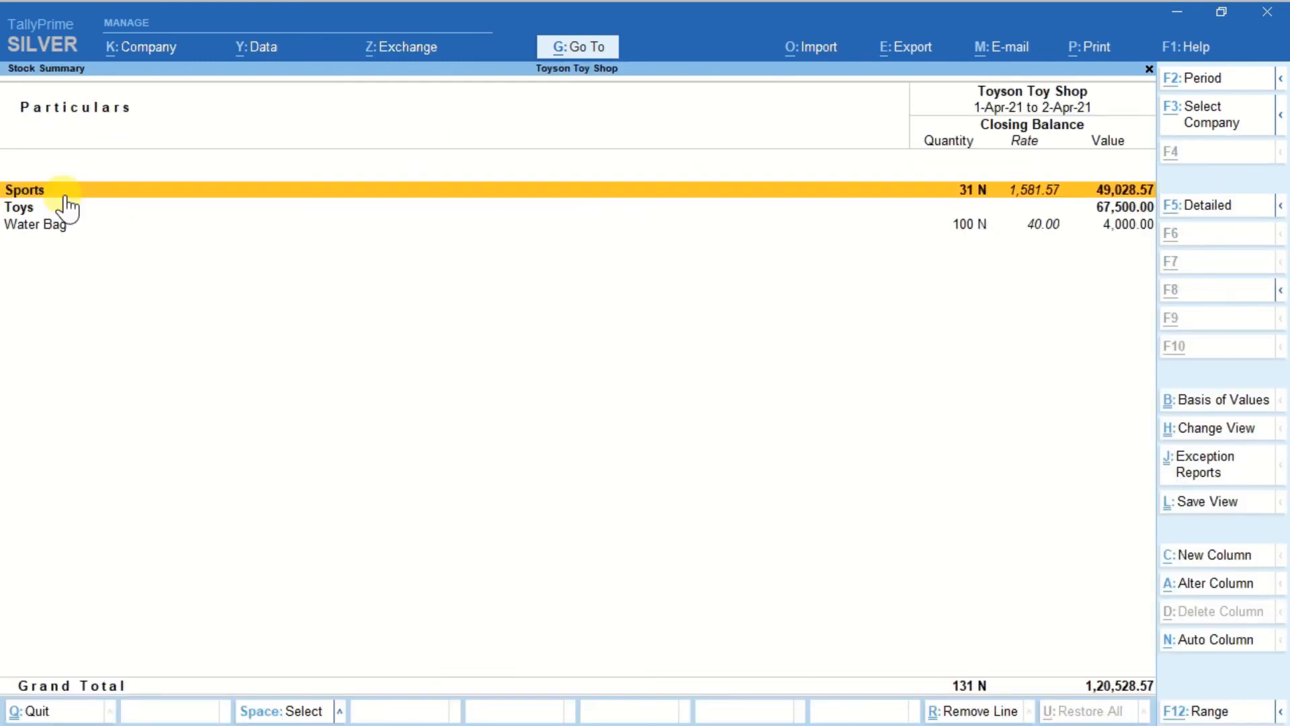
key("ctrl+q")
key("Escape")
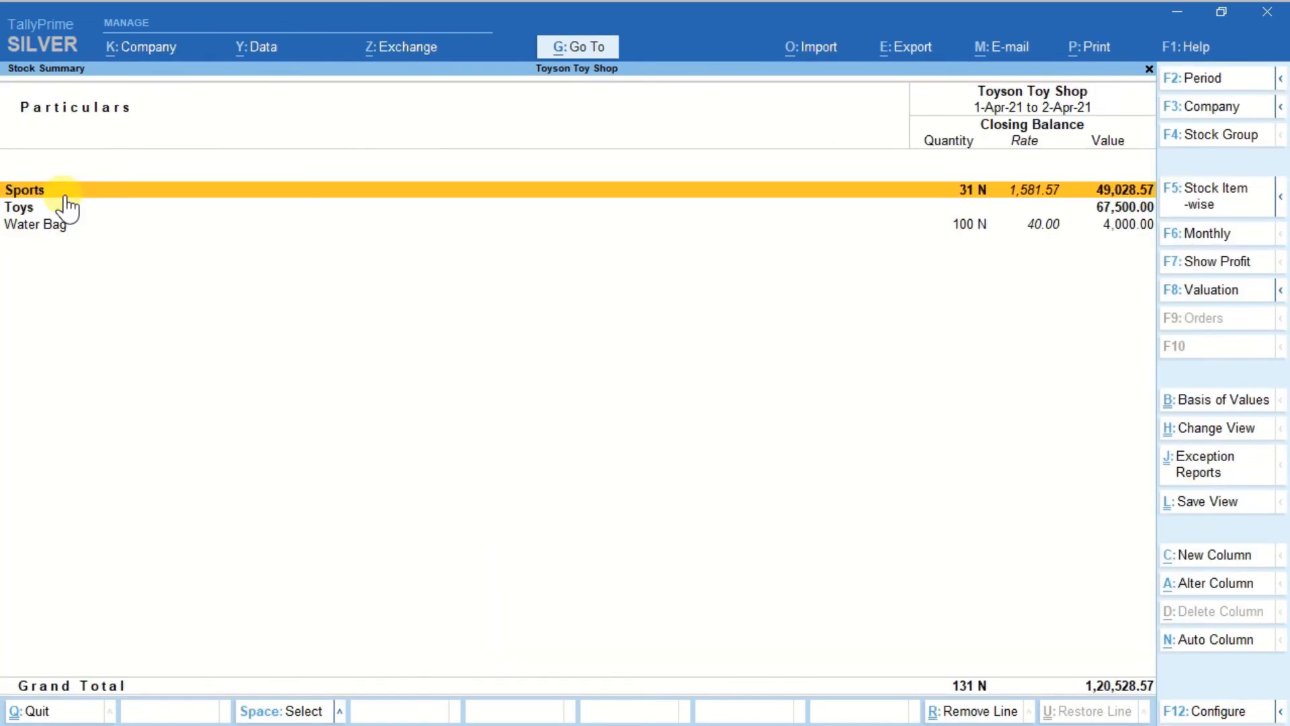
Switch the Stock Summary to detailed format and set "Expand all levels in Detailed format" to Yes
key("alt+F5")
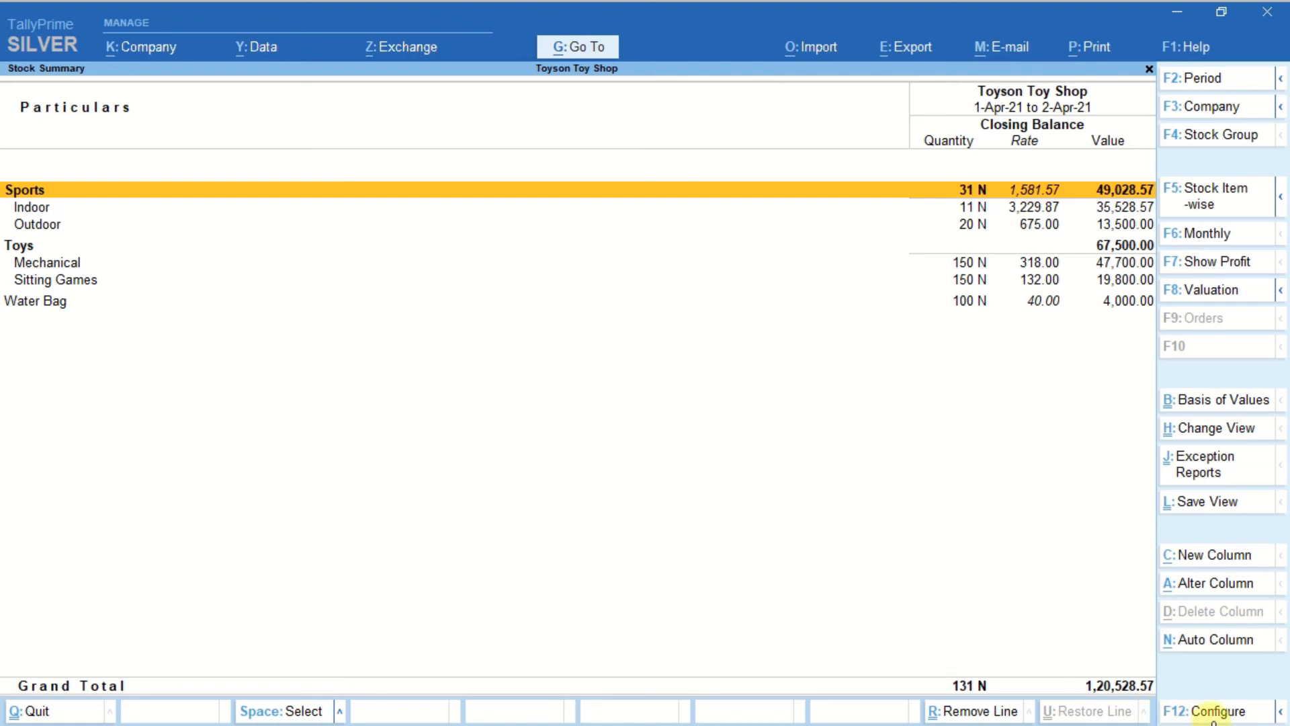
left_click(1215, 713)
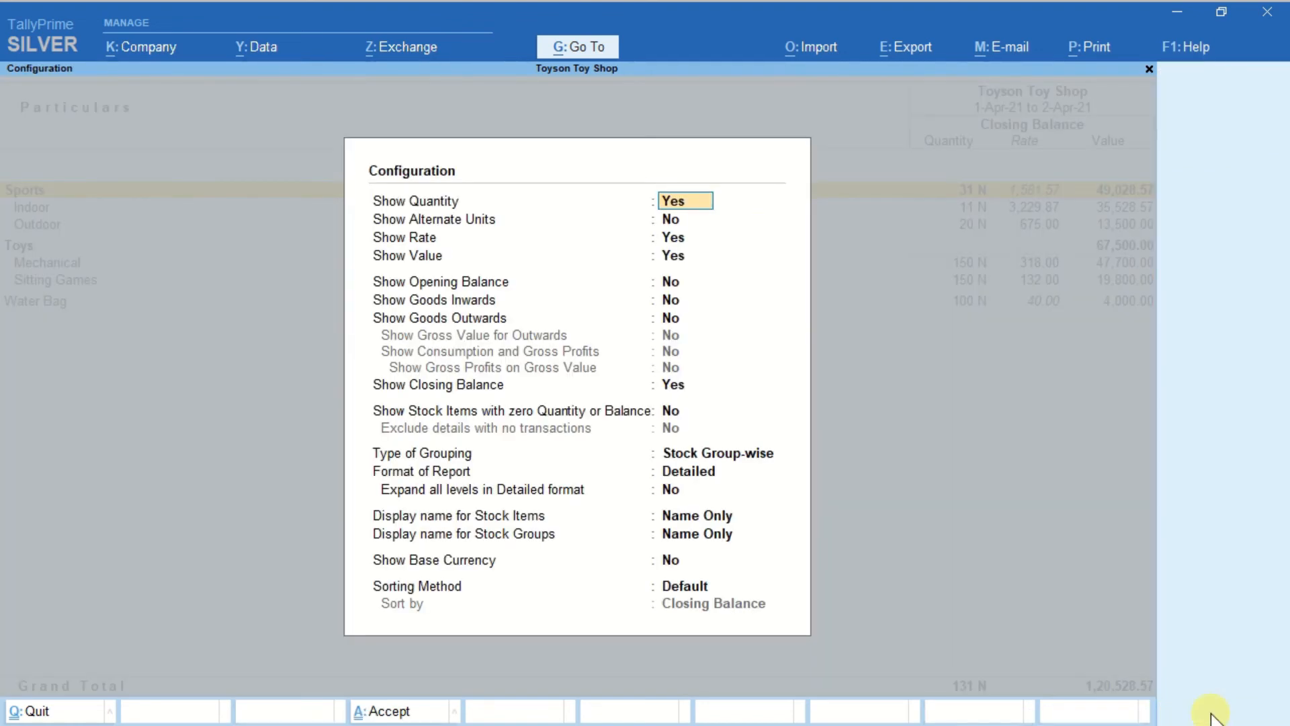
key("Return")
key("Return")
key("Return")
key("Return")
key("Return")
key("Return")
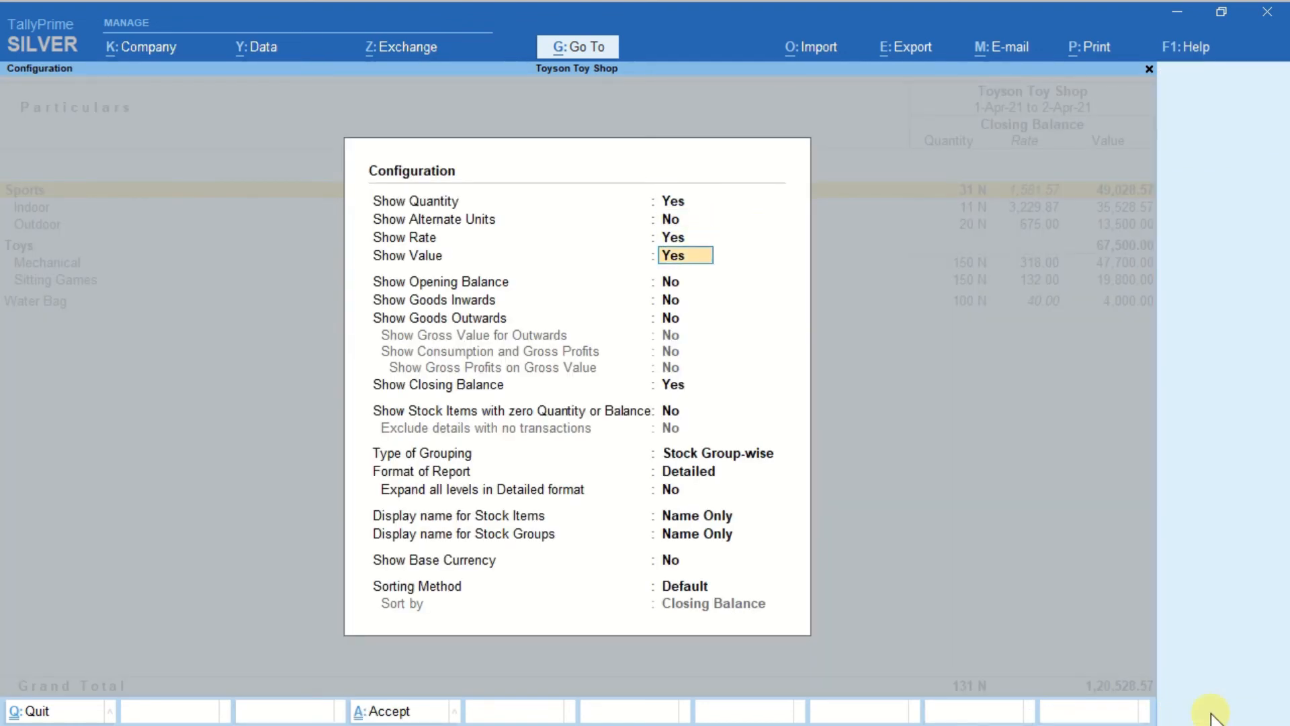
key("Return")
key("Return")
key("Return")
key("Return")
key("Return")
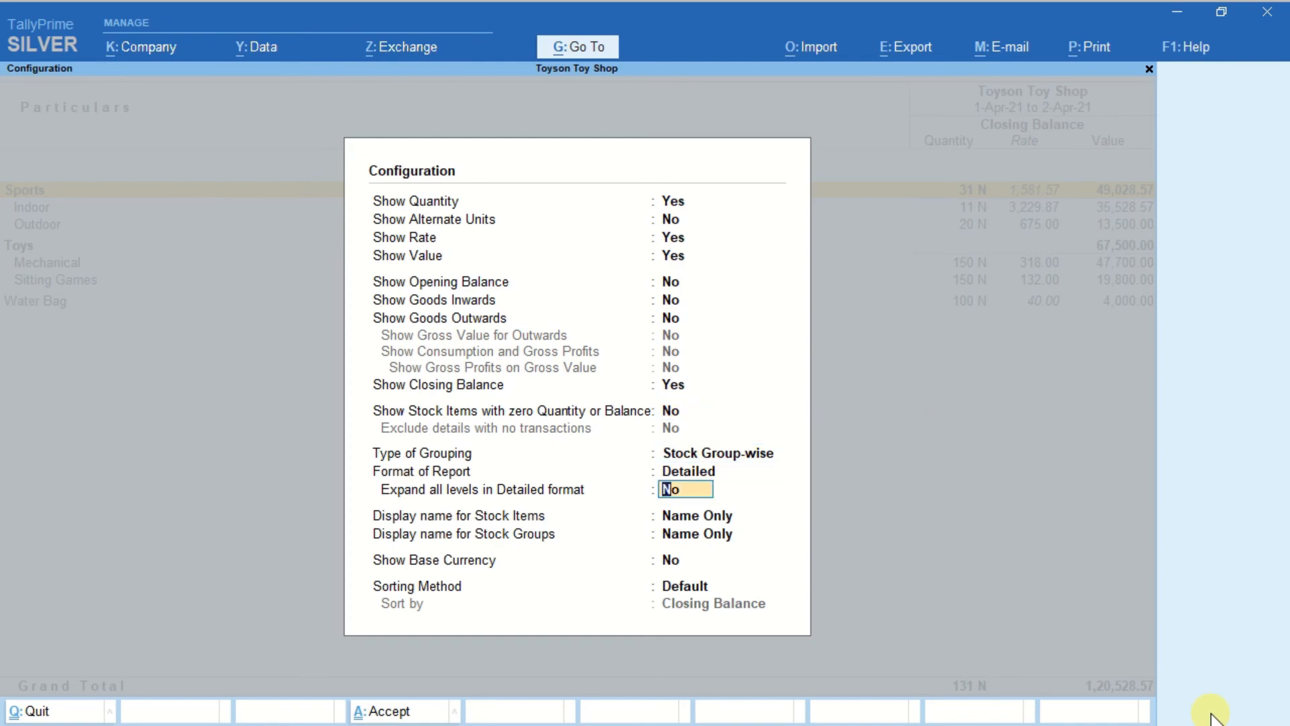
type("y")
key("ctrl+a")
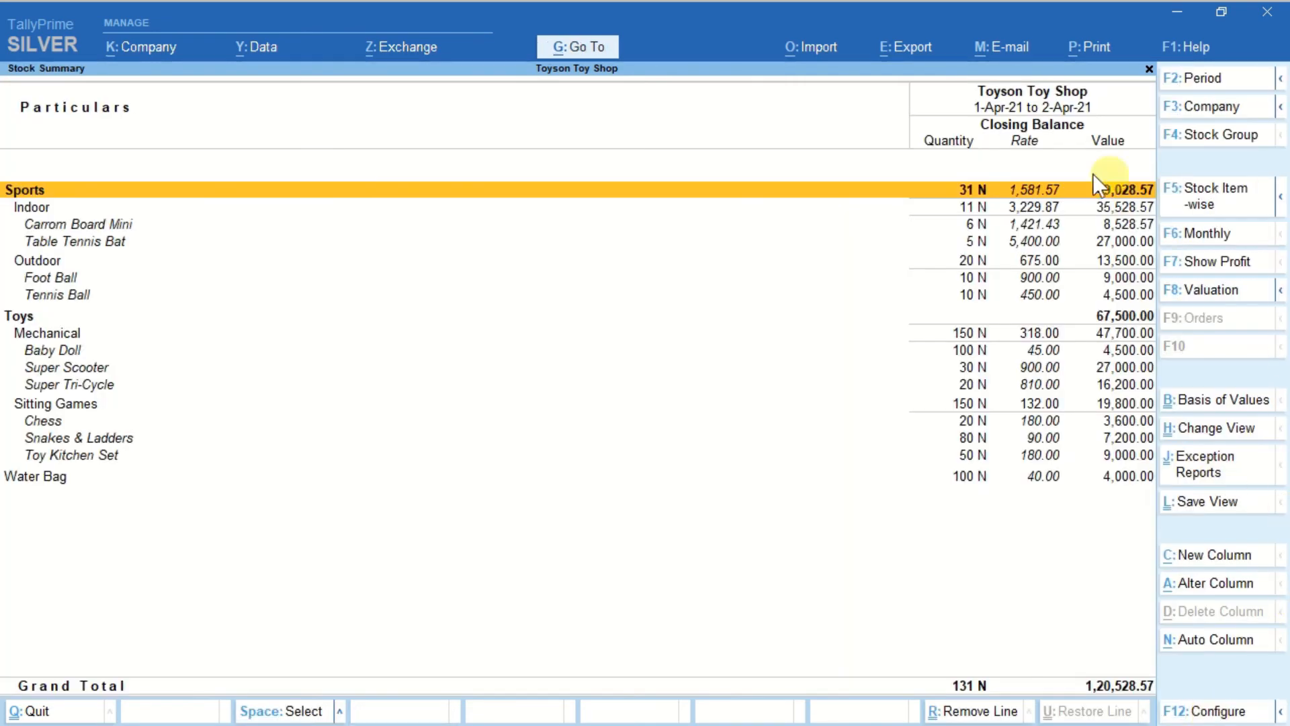
Switch the Stock Summary to the Stock Item-wise view and open the Chess item for alteration
left_click(1222, 208)
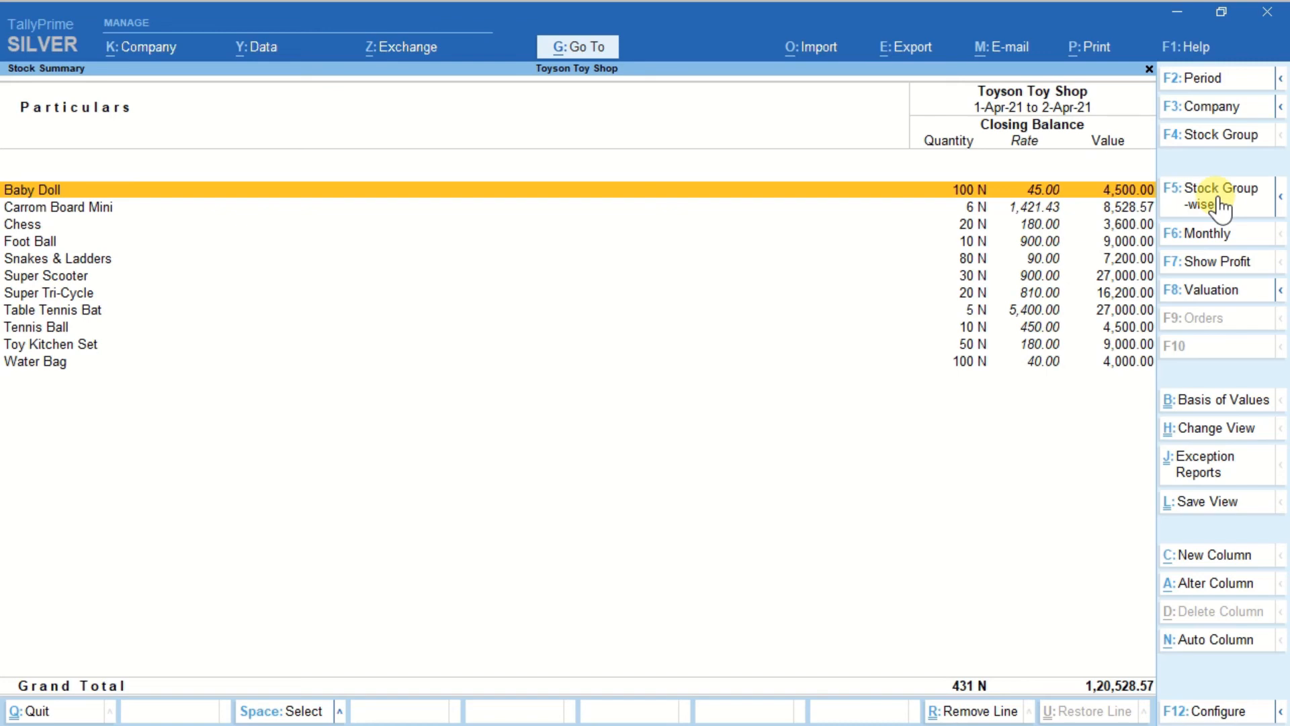
key("Down")
key("Down")
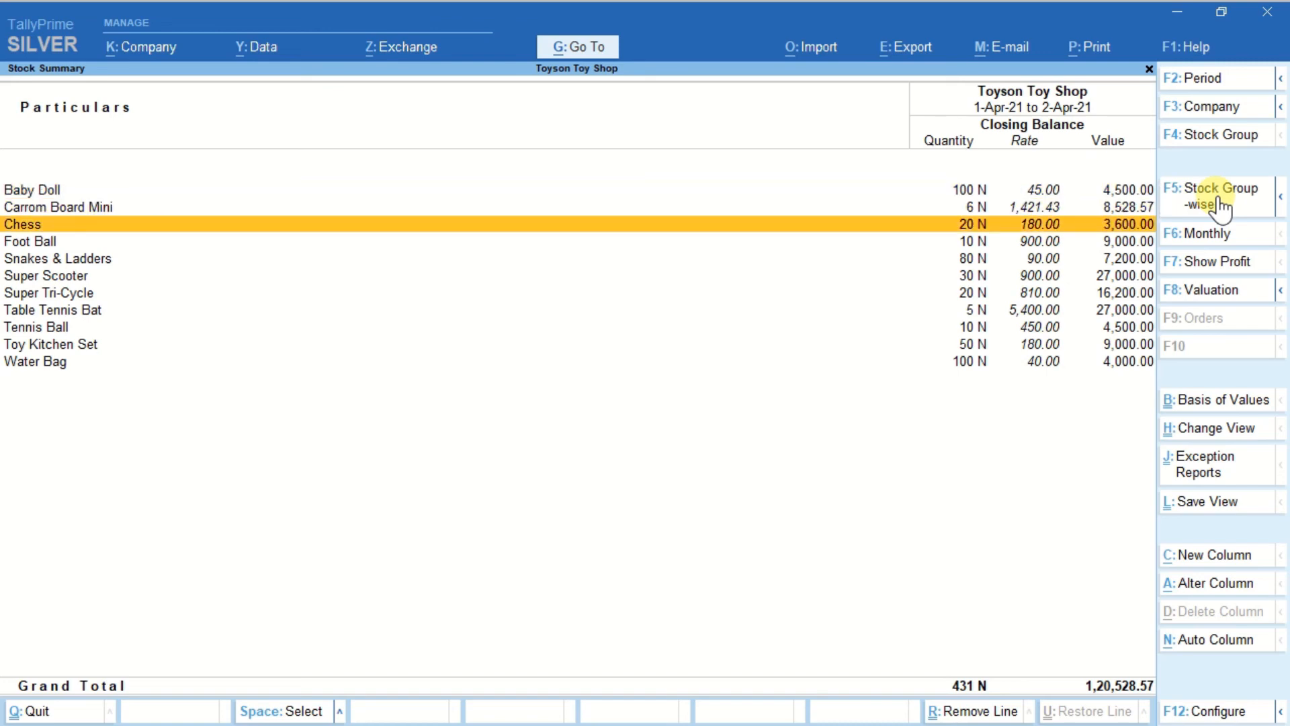
key("ctrl+Return")
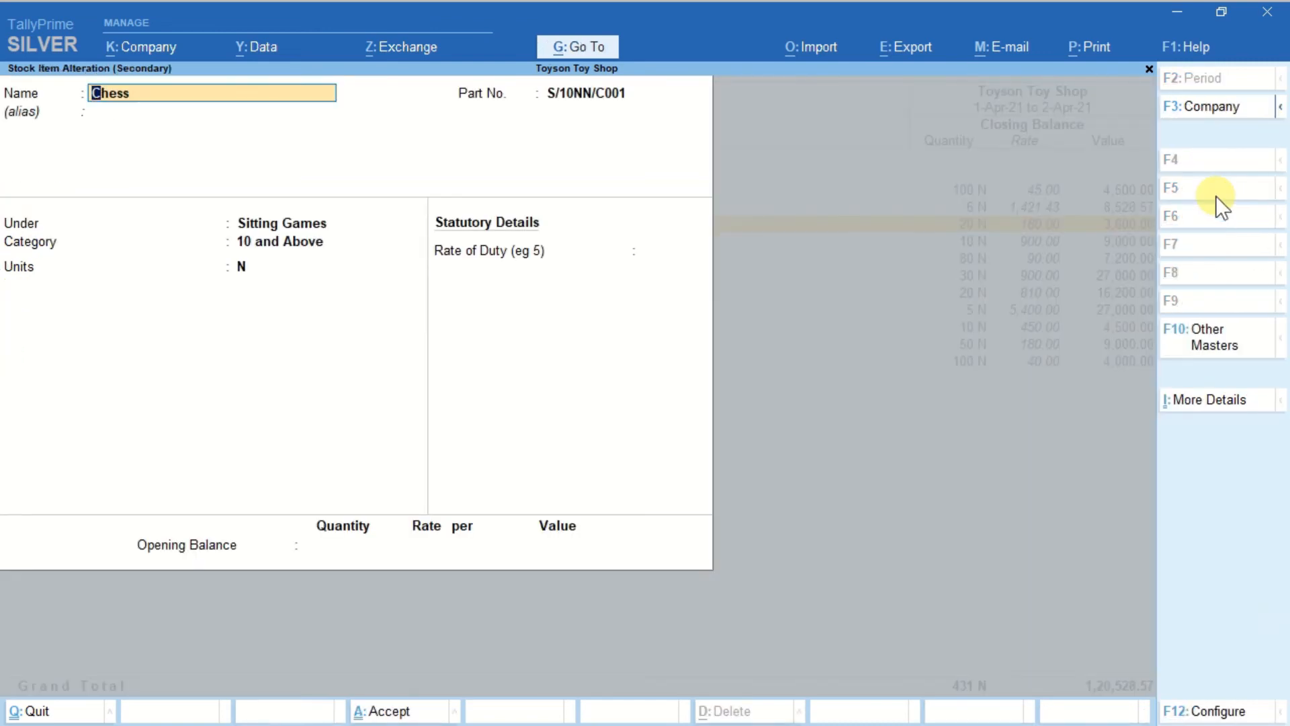
Review the Chess item's stock group, category and unit, and quit its alteration without saving
key("Return")
key("Return")
key("Return")
key("Return")
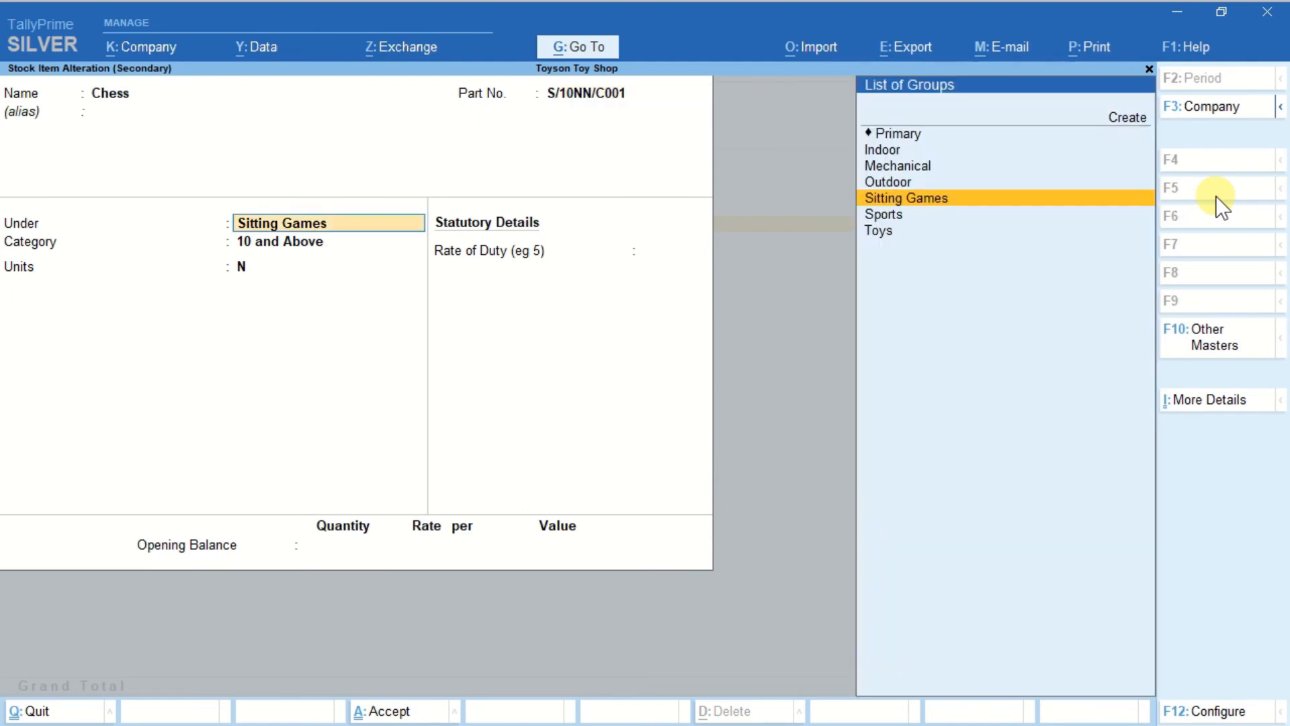
key("Return")
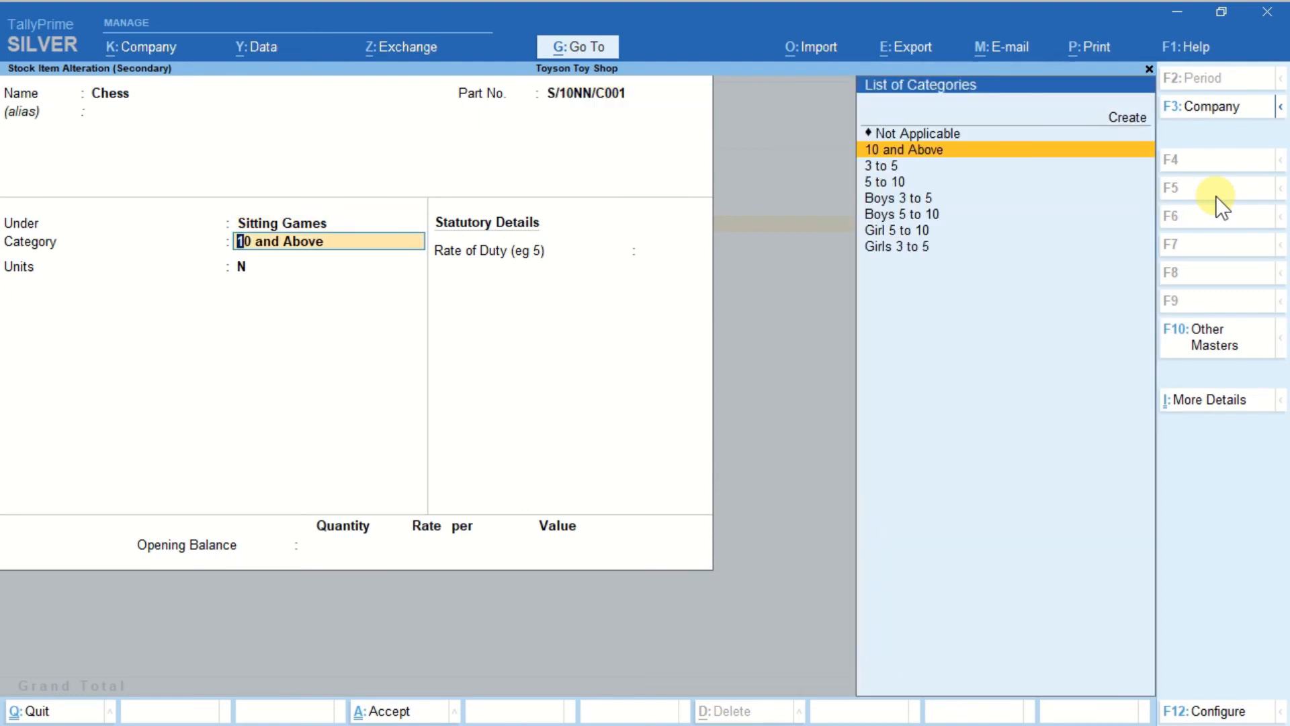
key("Return")
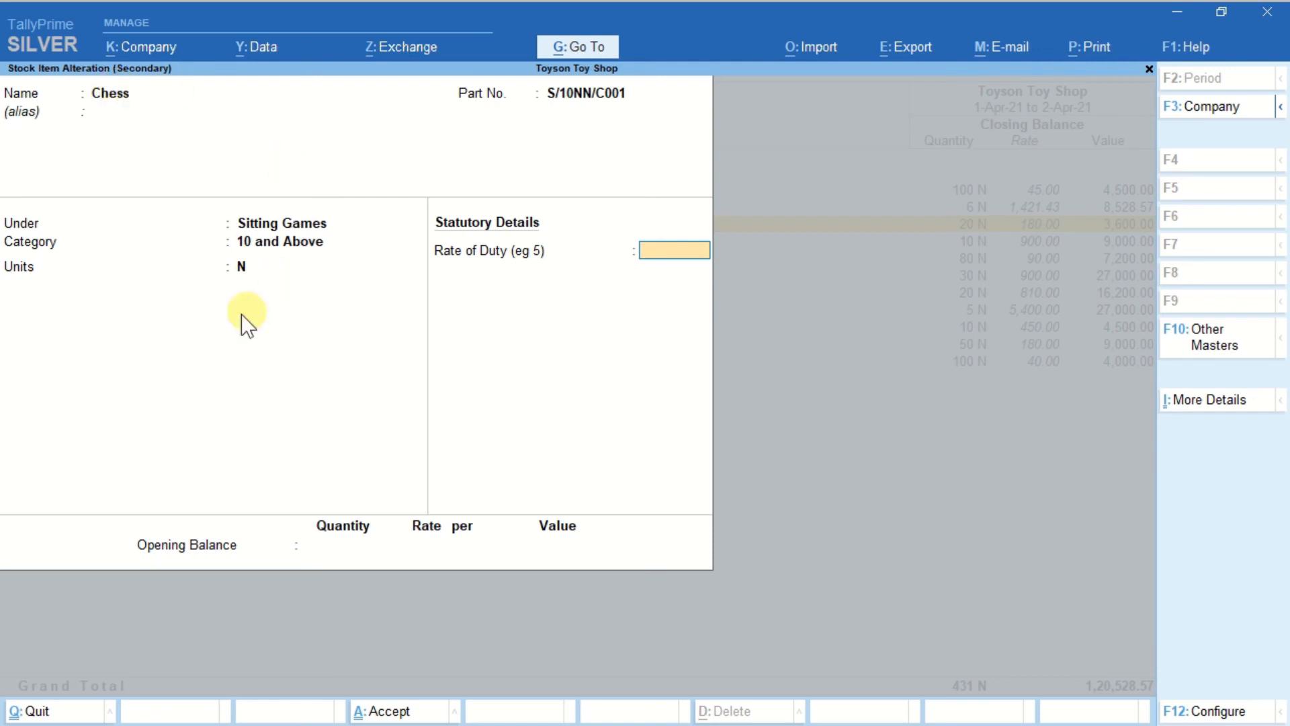
key("Escape")
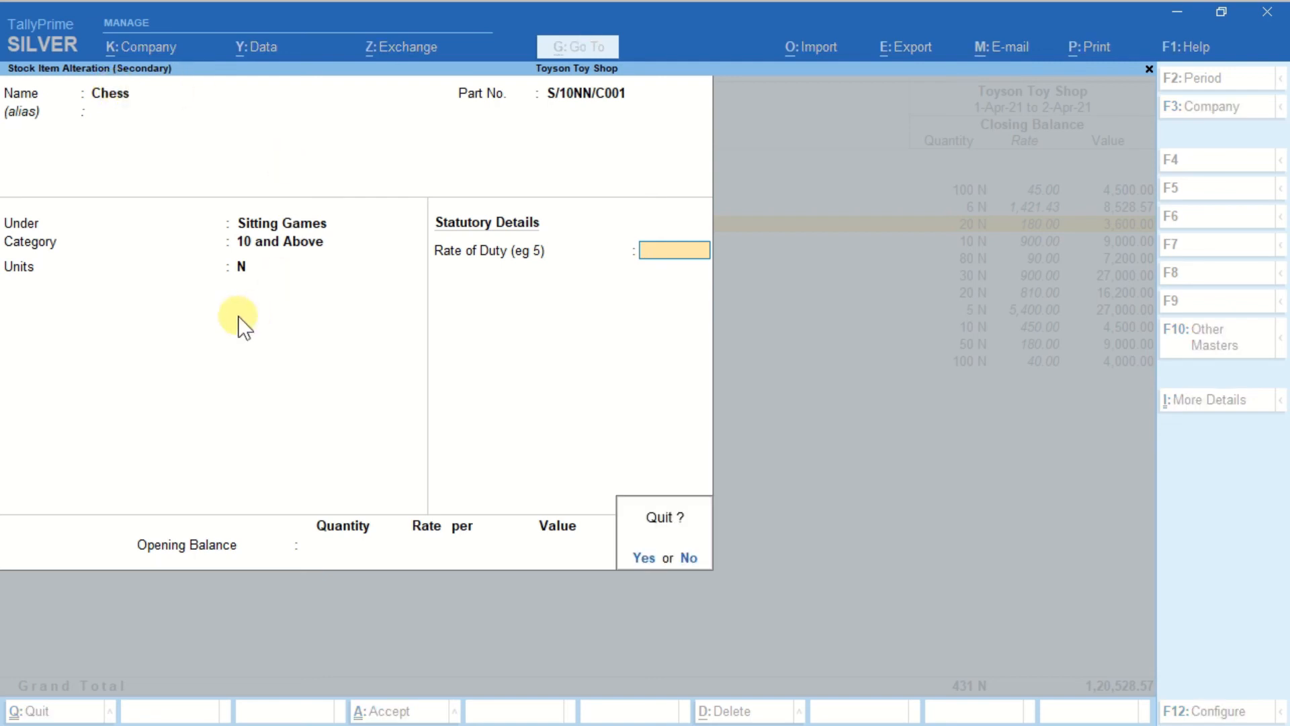
key("Return")
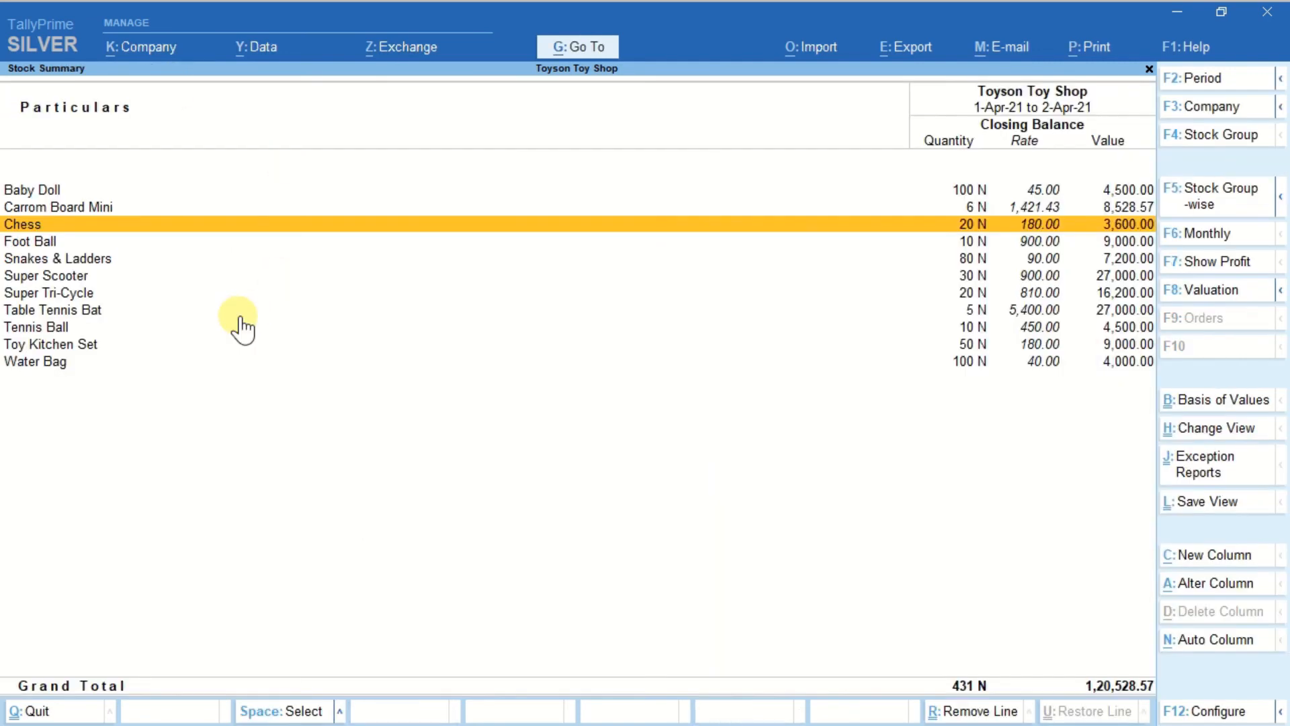
Look through the item-wise Stock Summary from Baby Doll to Table Tennis Bat and back
key("Up")
key("Up")
key("Down")
key("Down")
key("Down")
key("Down")
key("Down")
key("Down")
key("Down")
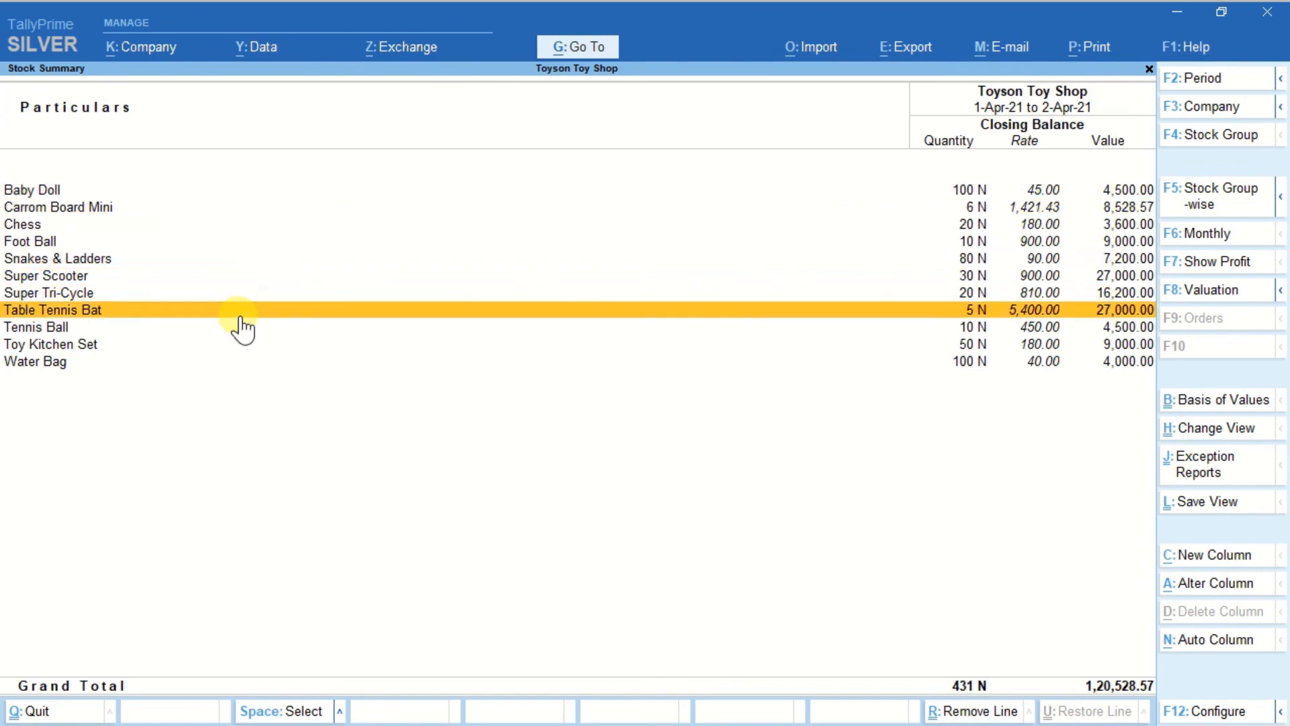
key("Up")
key("Up")
key("Up")
key("Up")
key("Up")
key("Up")
key("Up")
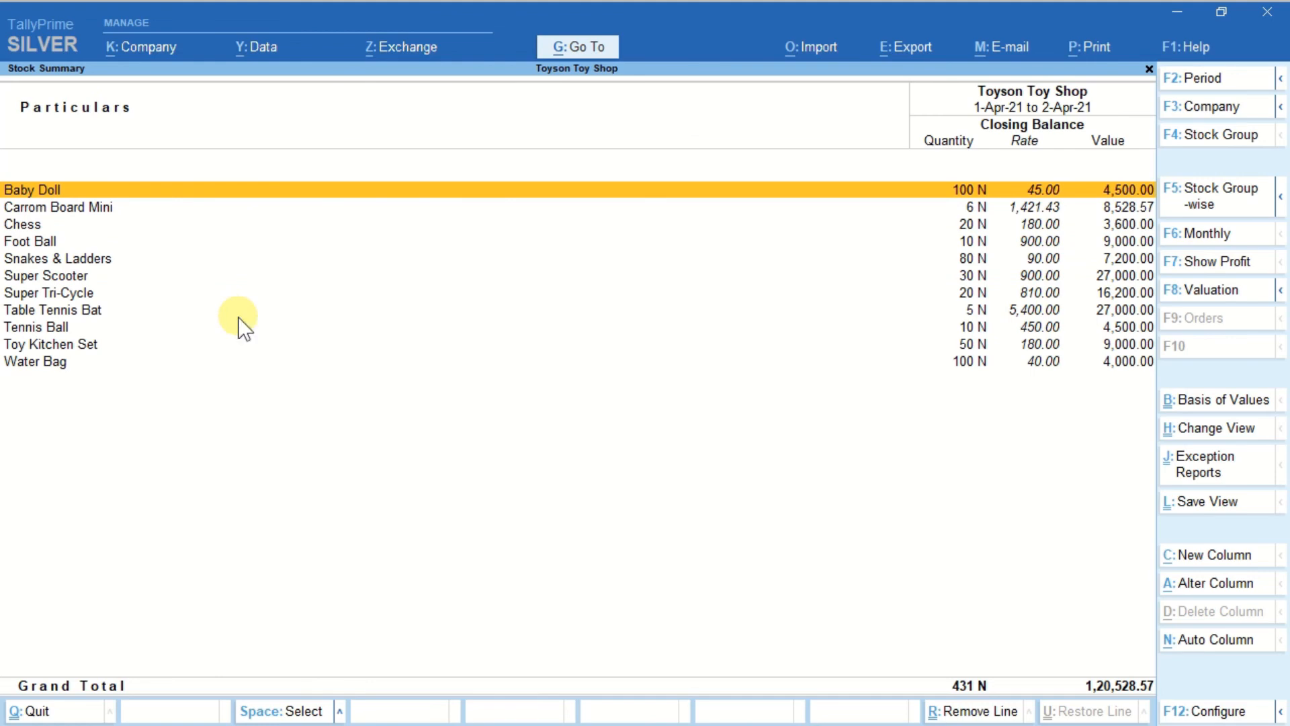
Start a Range of Information filter on the Stock Summary for Stock Item having Stock Group
left_click(1281, 714)
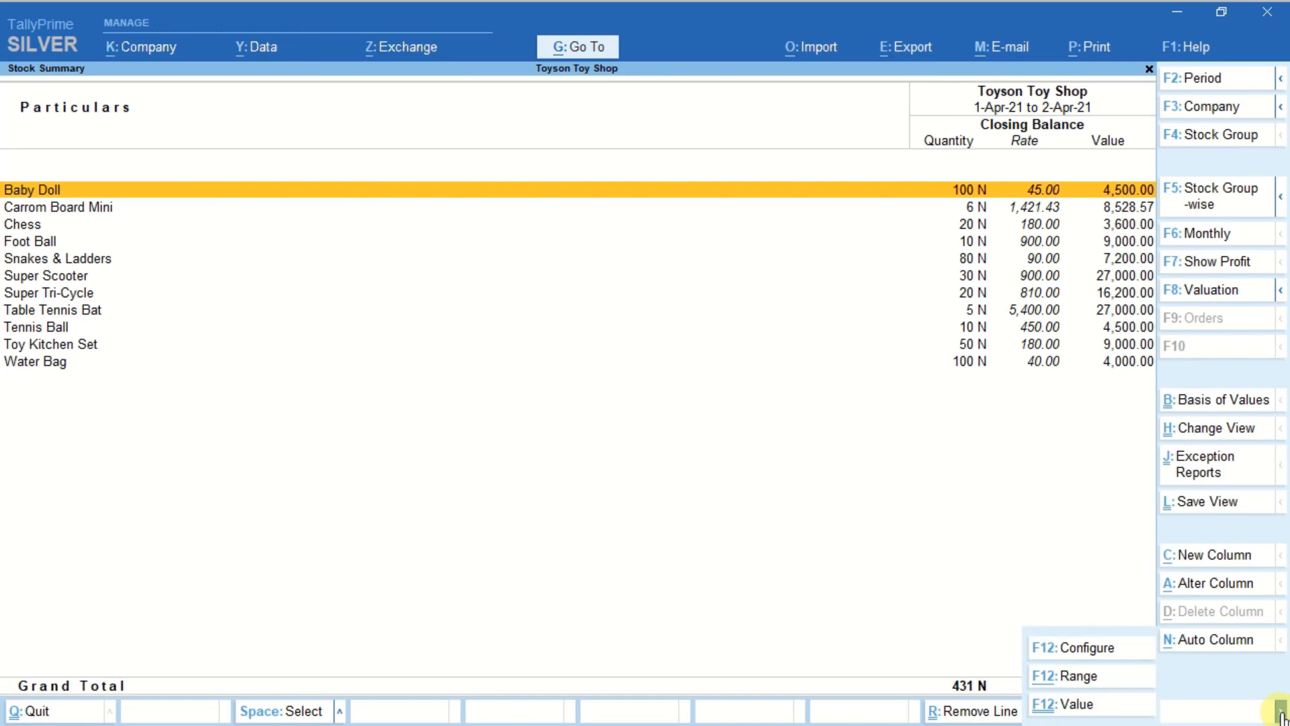
left_click(1096, 677)
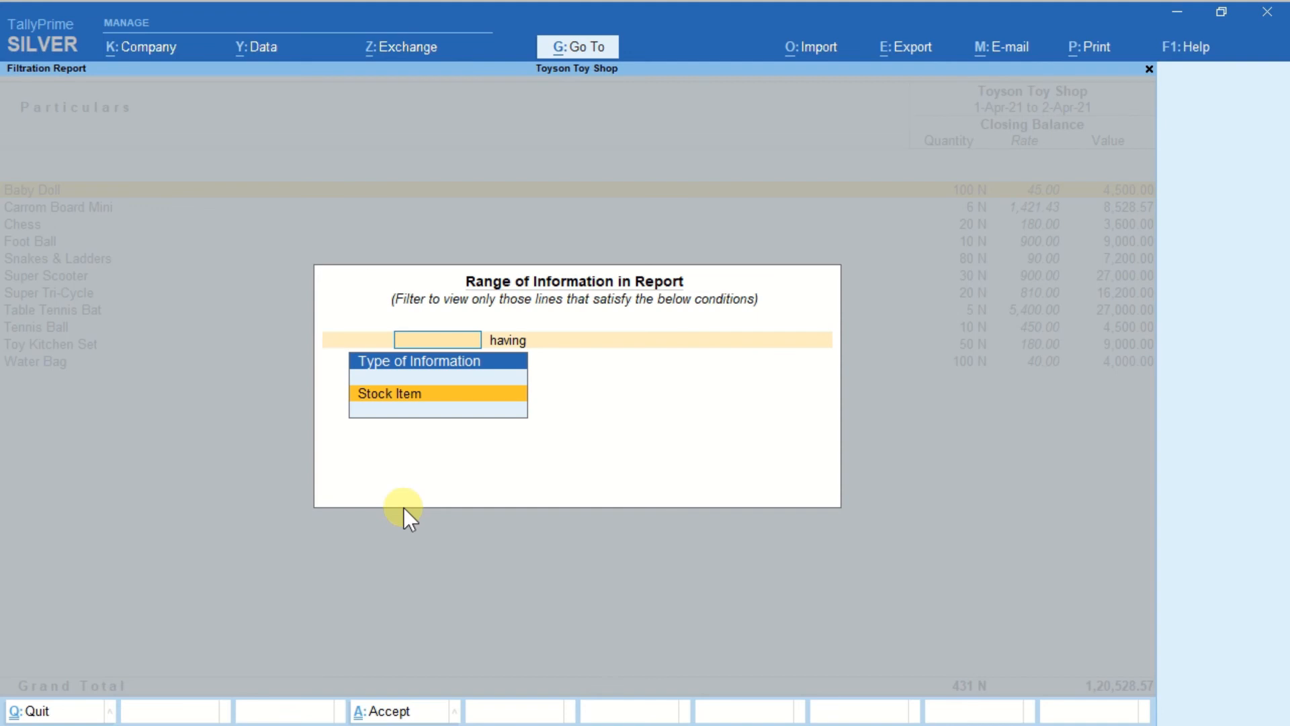
key("Return")
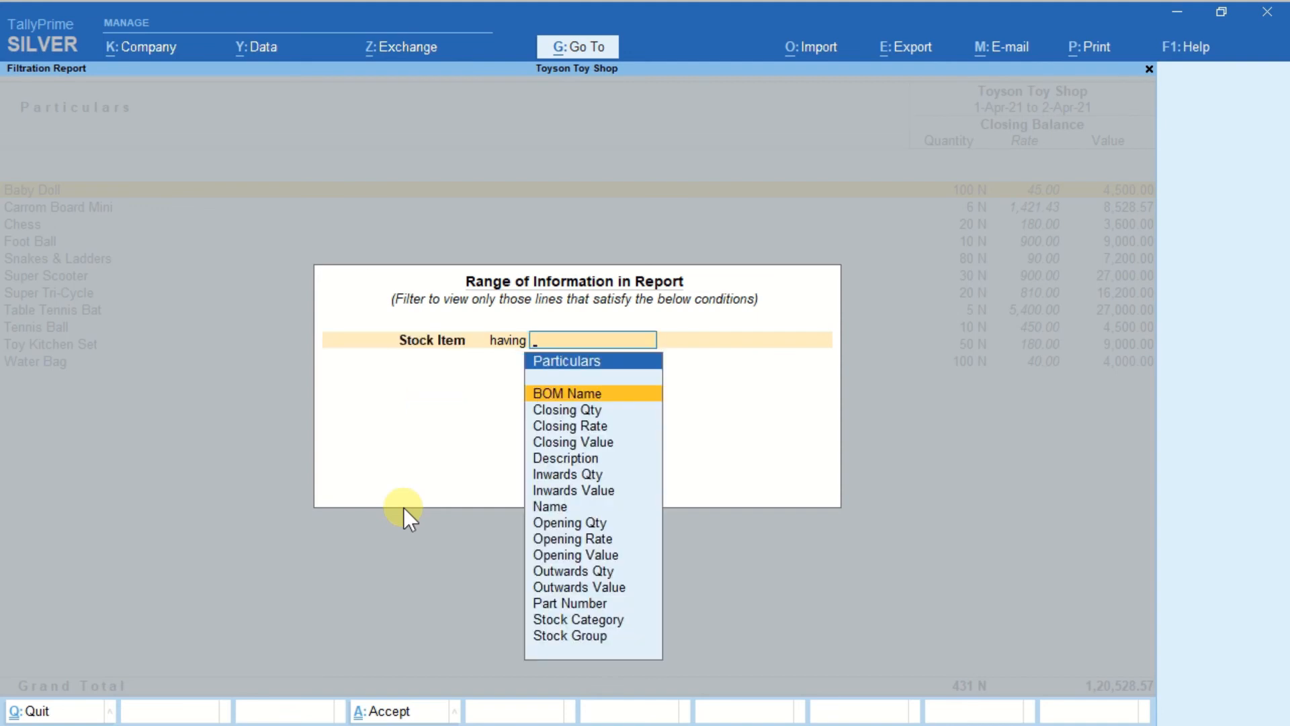
key("Down")
key("Down")
key("Down")
key("Down")
key("Down")
key("Down")
key("Down")
key("Down")
key("Down")
key("Down")
key("Down")
key("Down")
key("Down")
key("Down")
key("Down")
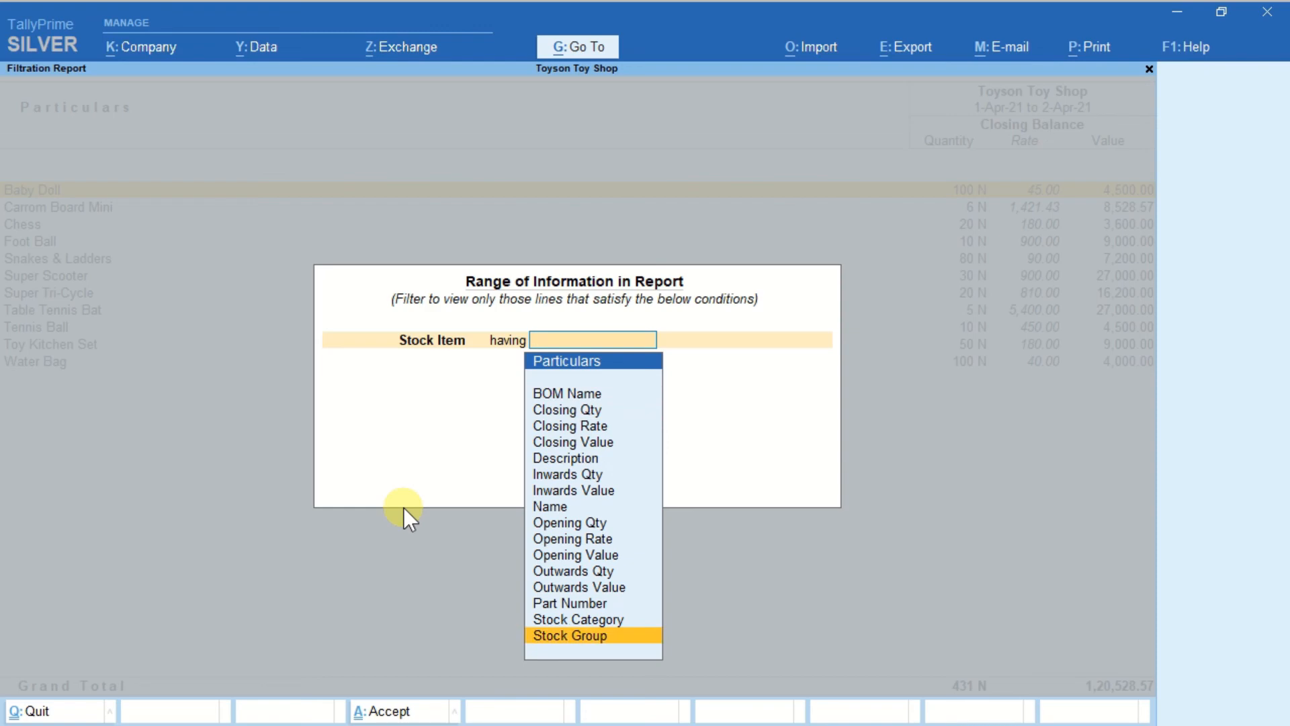
key("Return")
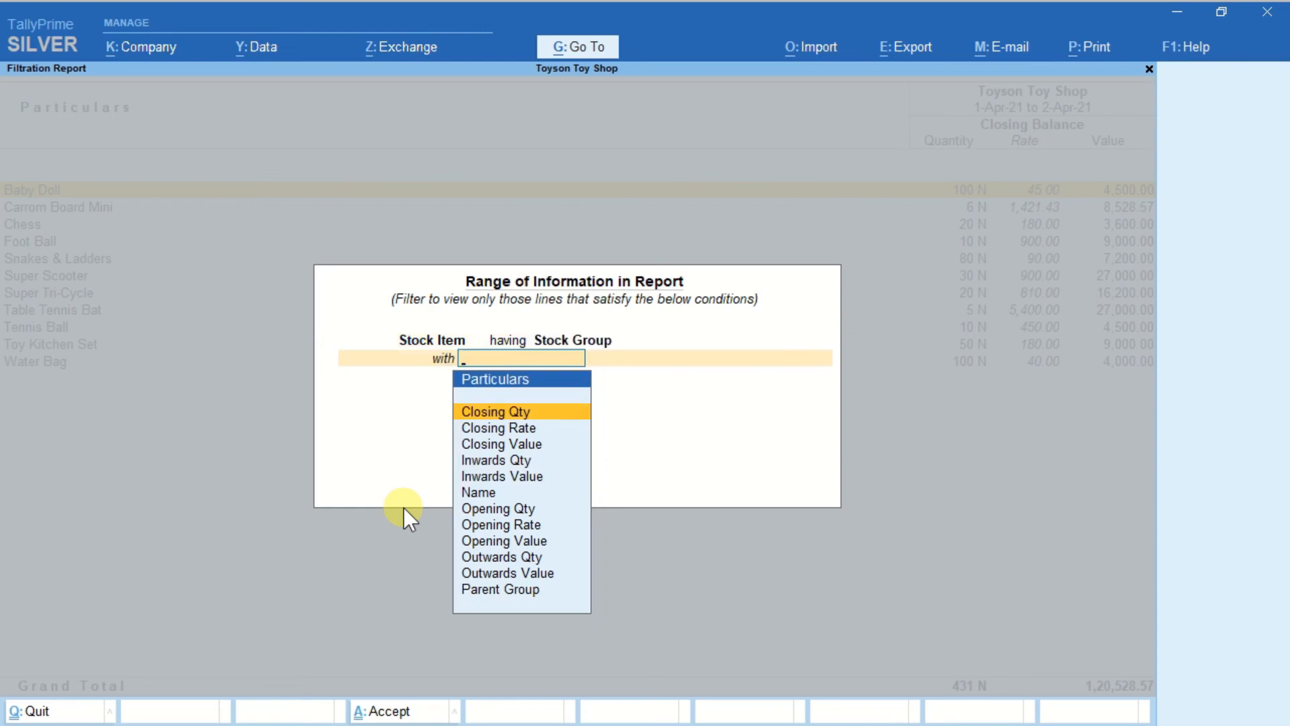
Set the stock group filter condition to Name containing "tin"
key("Down")
key("Down")
key("Down")
key("Down")
key("Down")
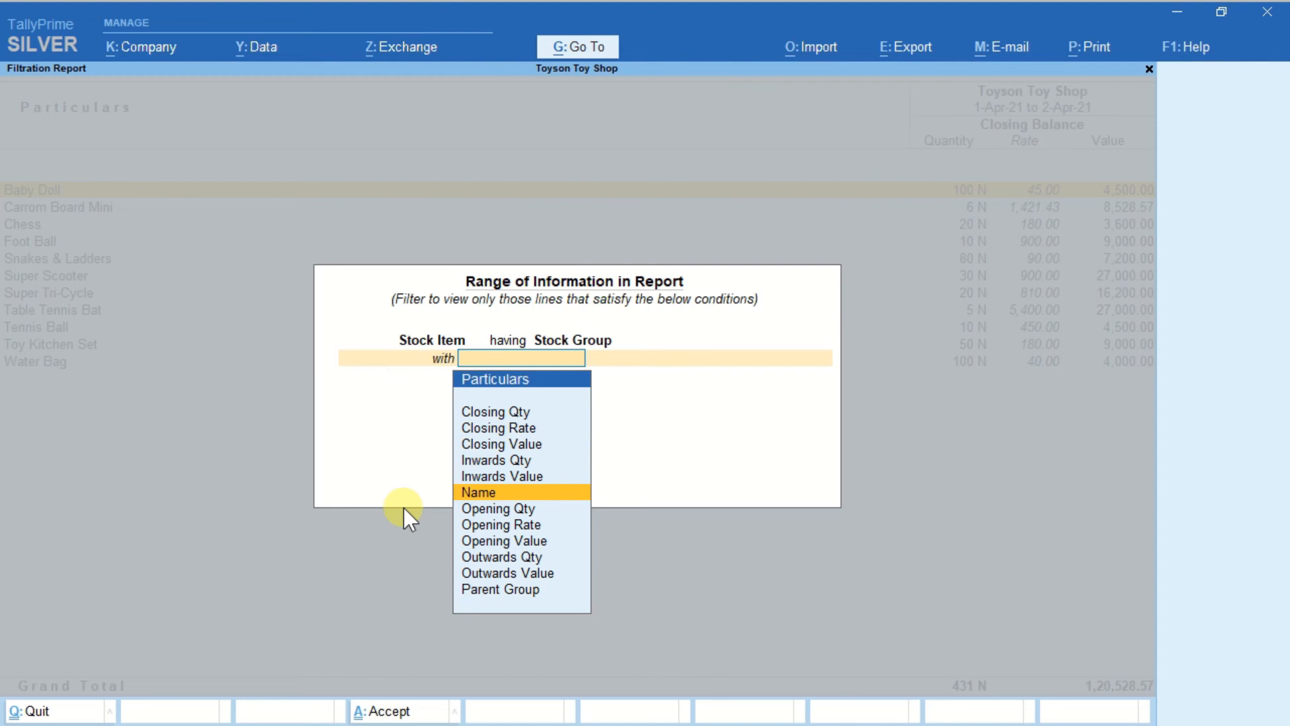
key("Return")
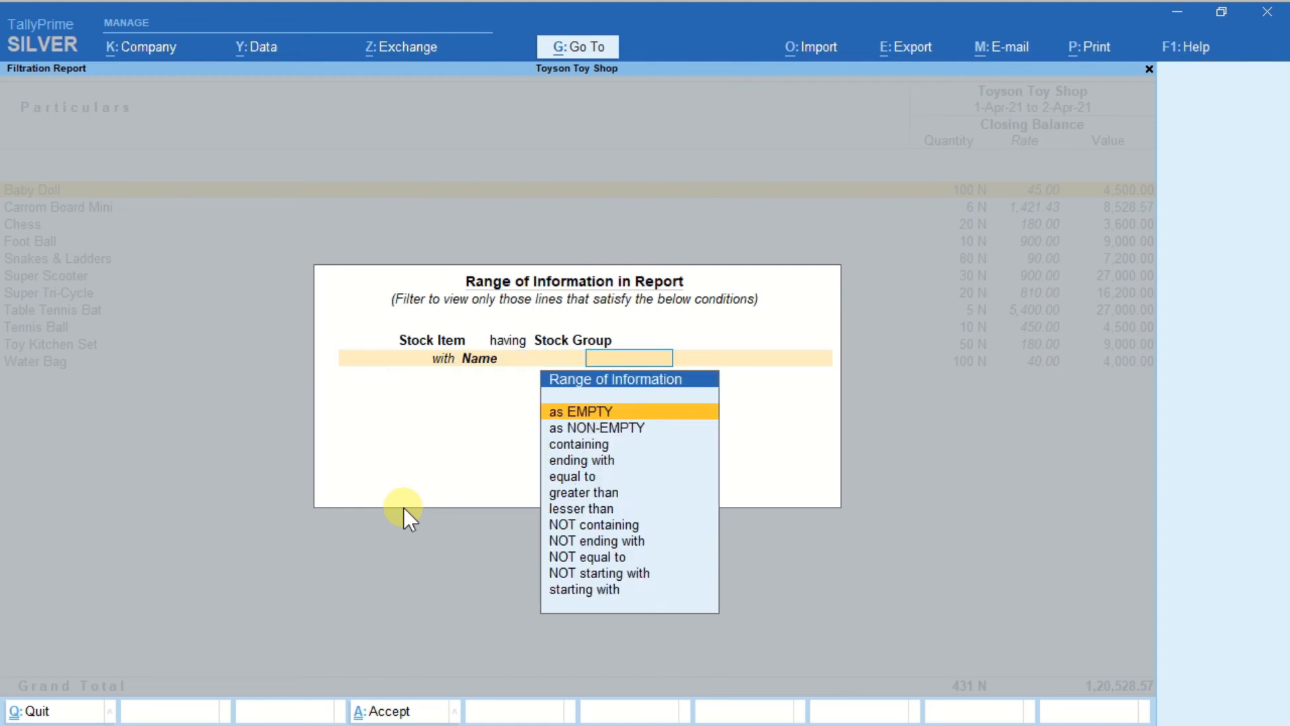
key("Down")
key("Down")
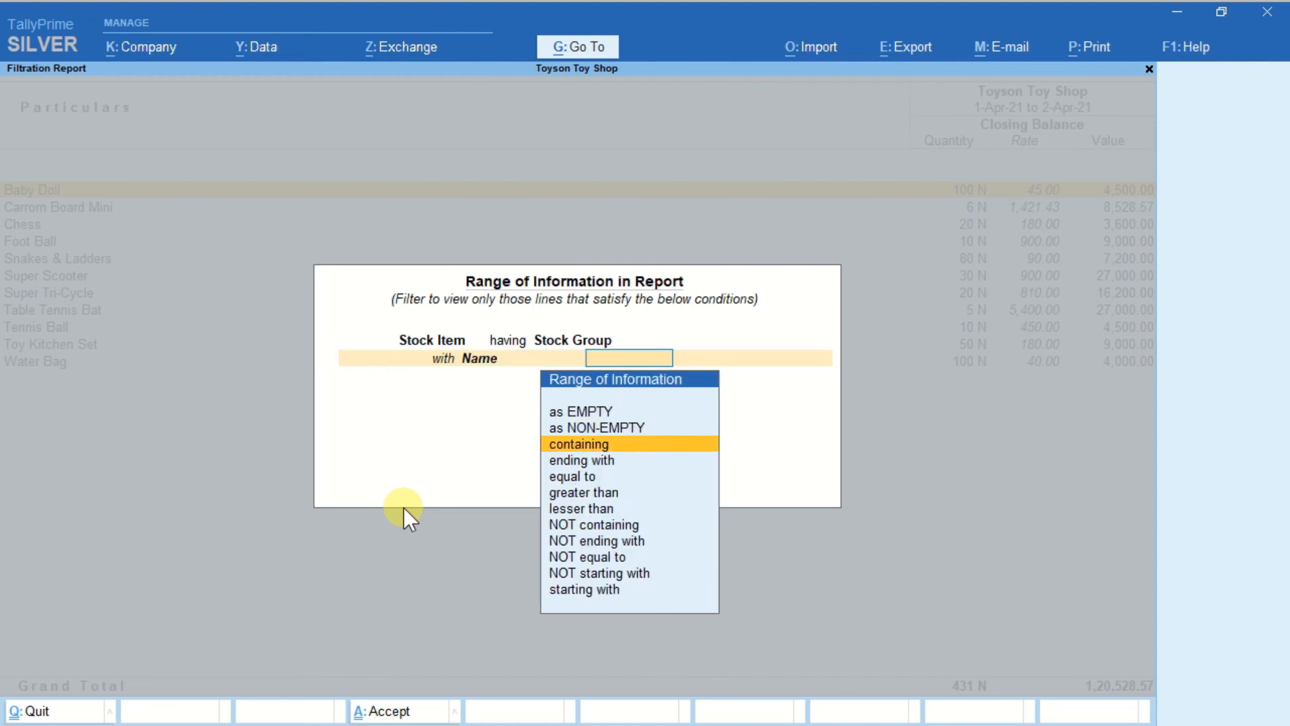
key("Return")
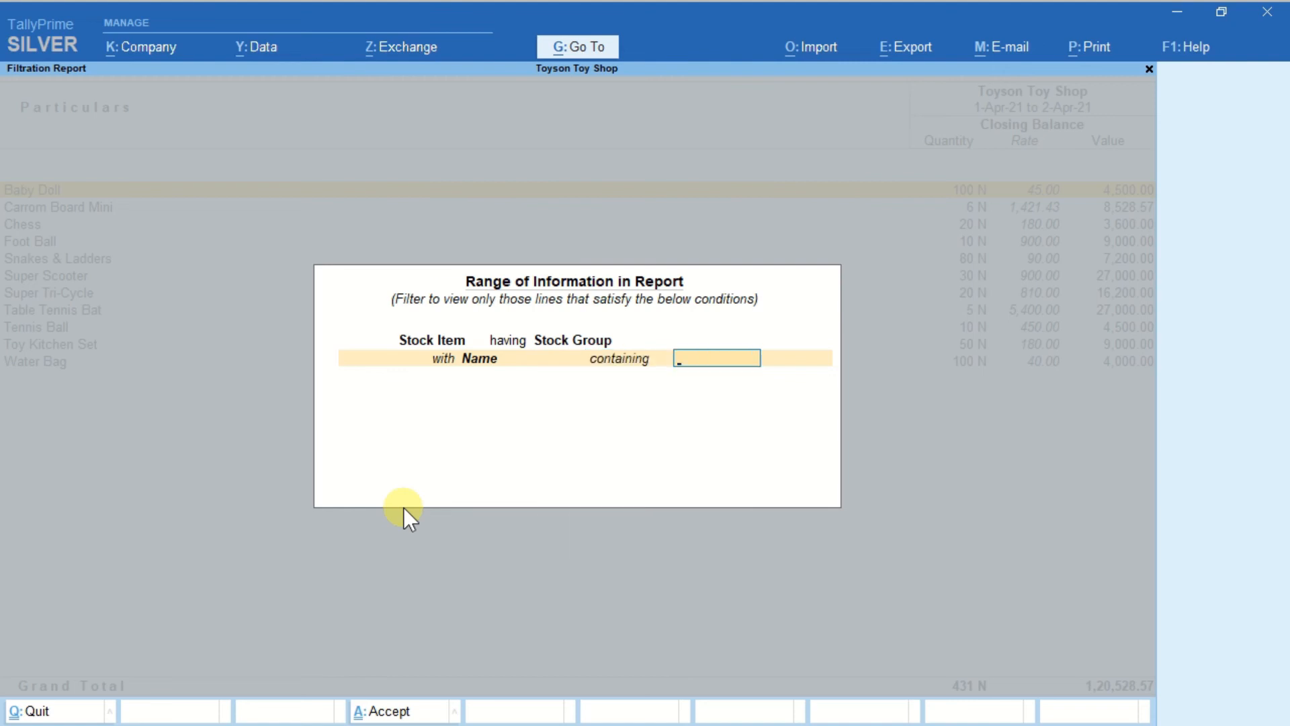
type("tin")
key("Return")
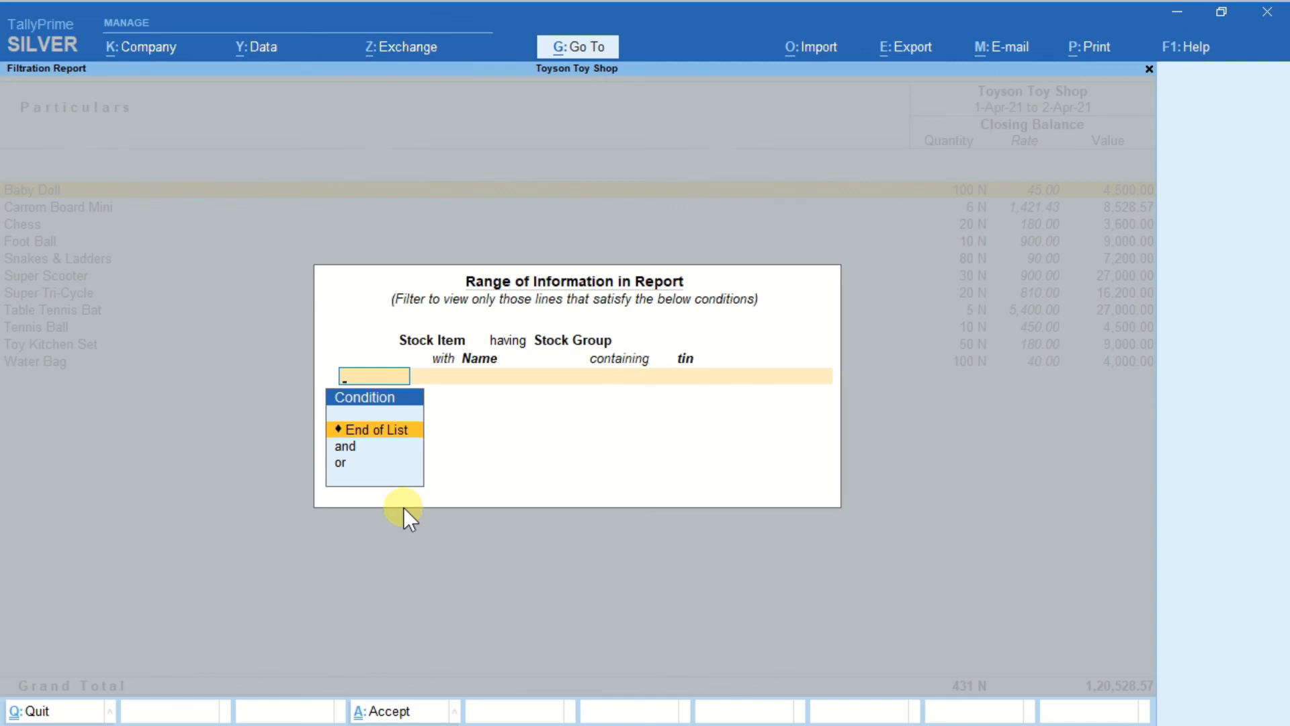
key("Down")
key("Return")
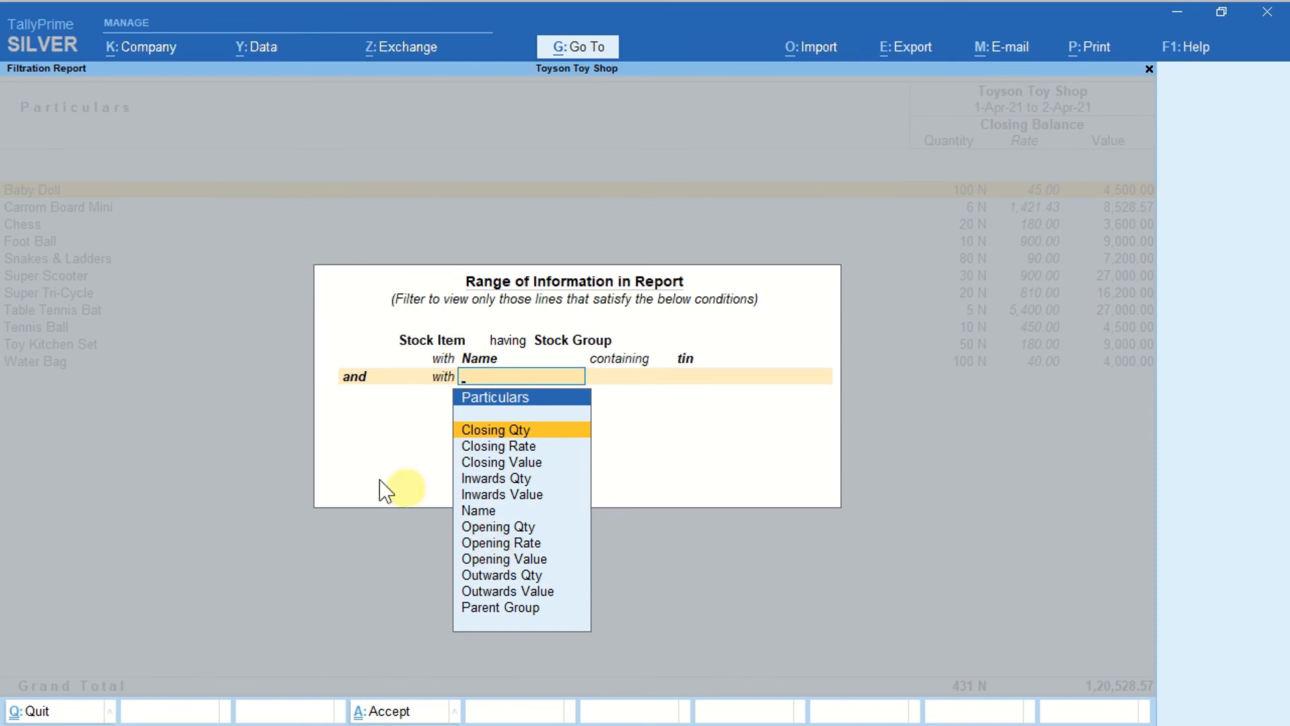
key("BackSpace")
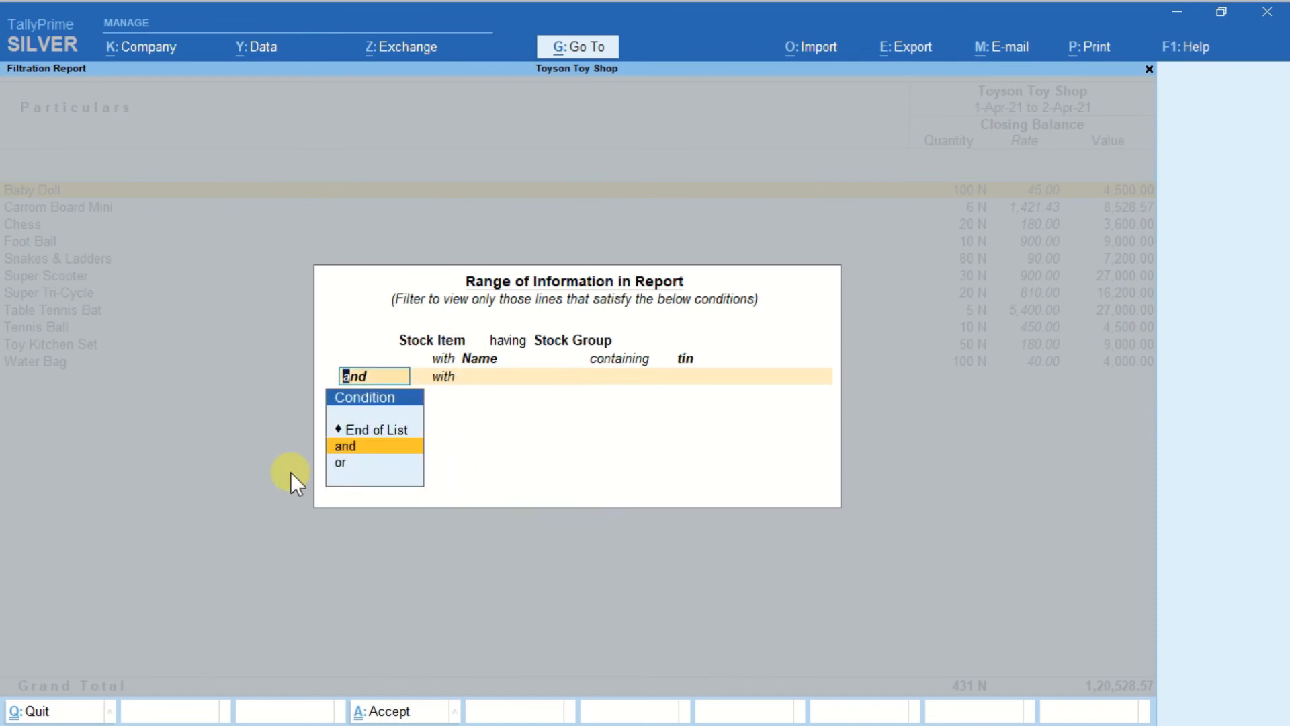
End the stock group condition and add an "and" condition for Stock Item having Stock Category
key("Up")
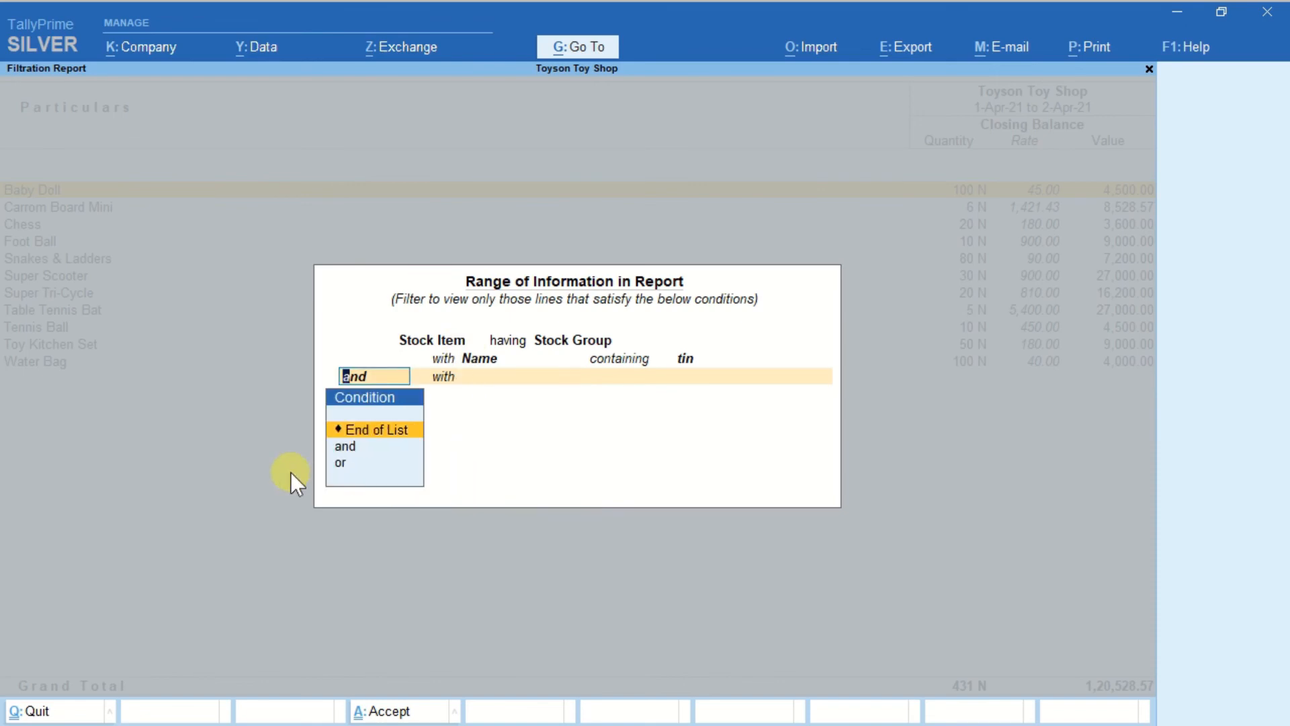
key("Return")
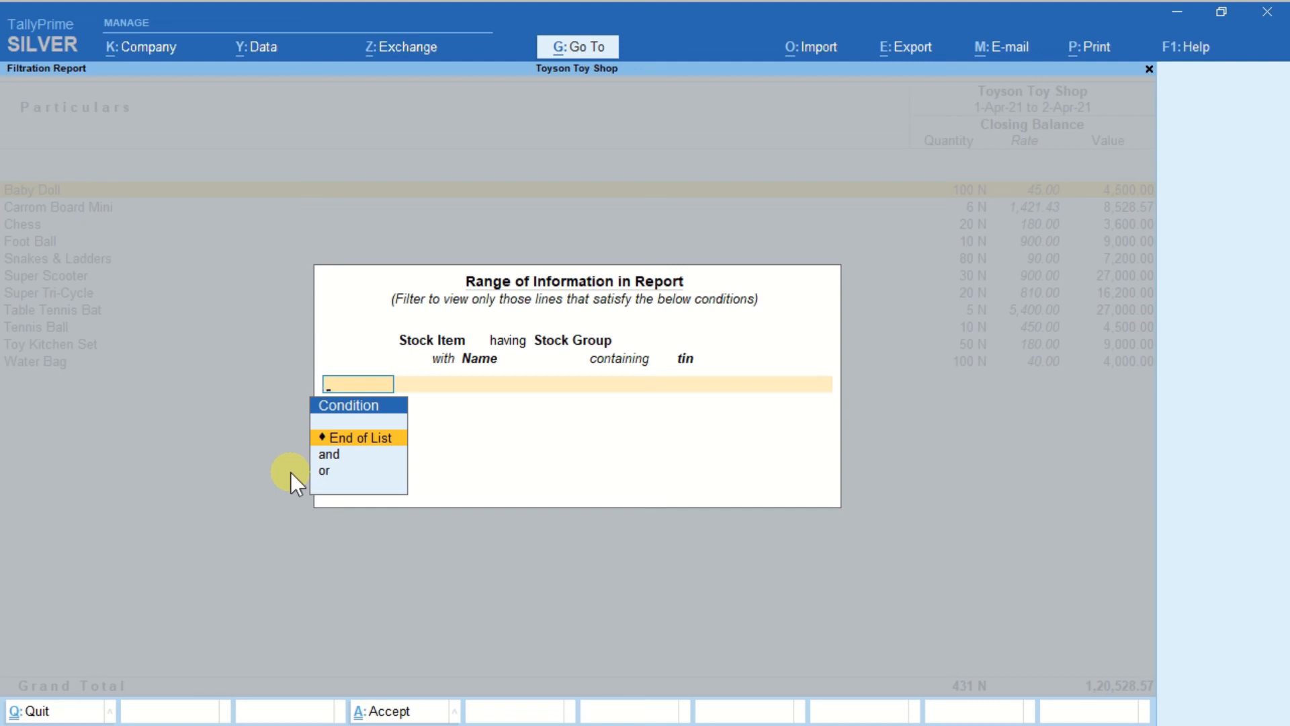
key("Down")
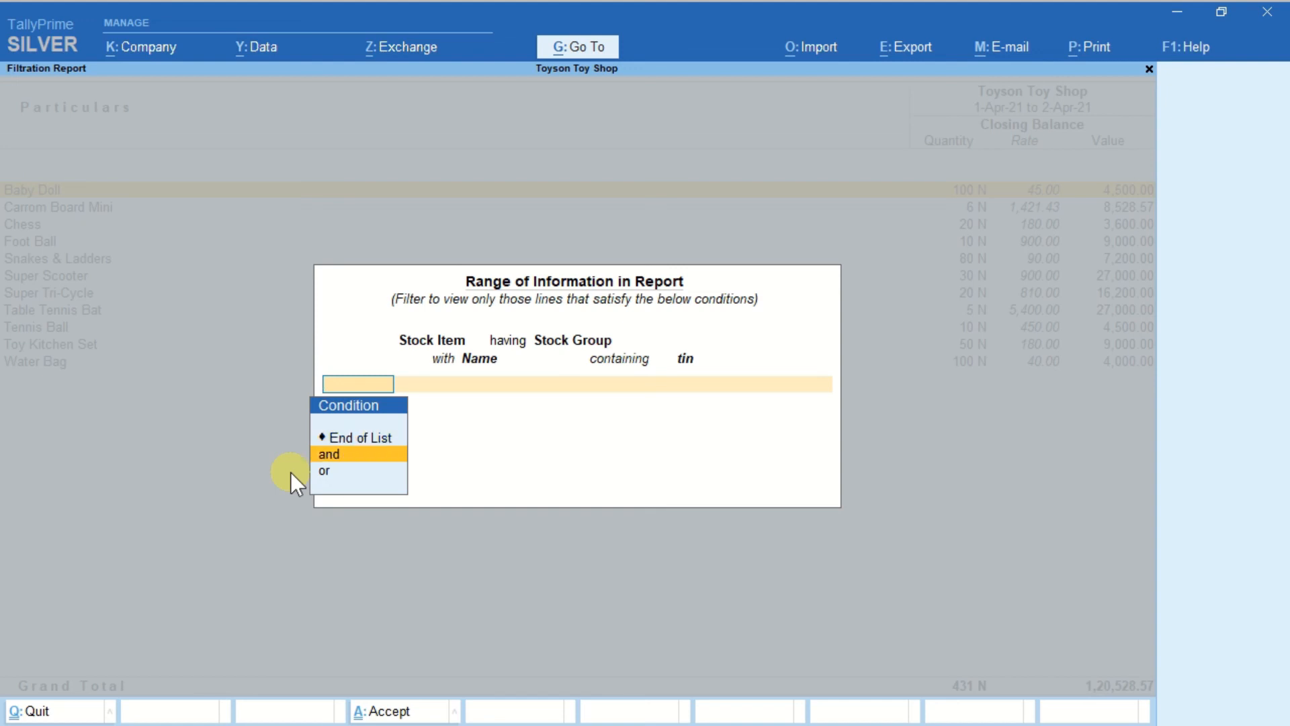
key("Return")
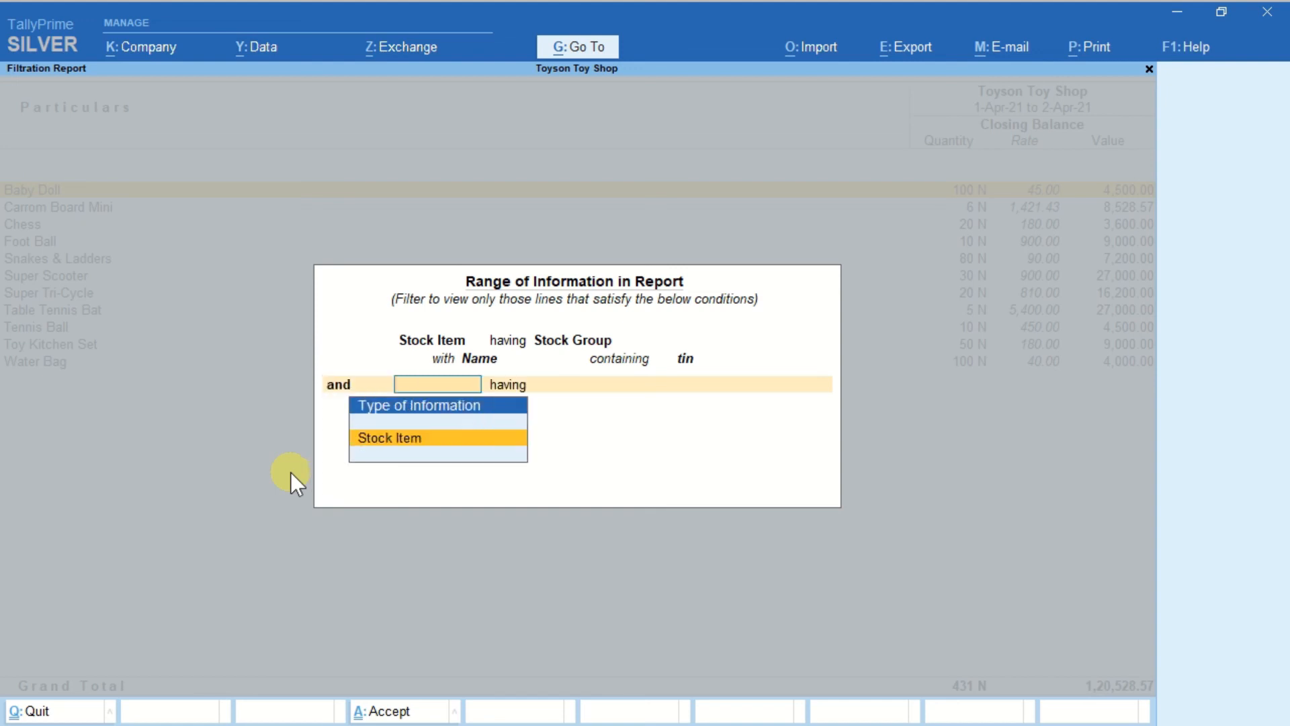
key("Return")
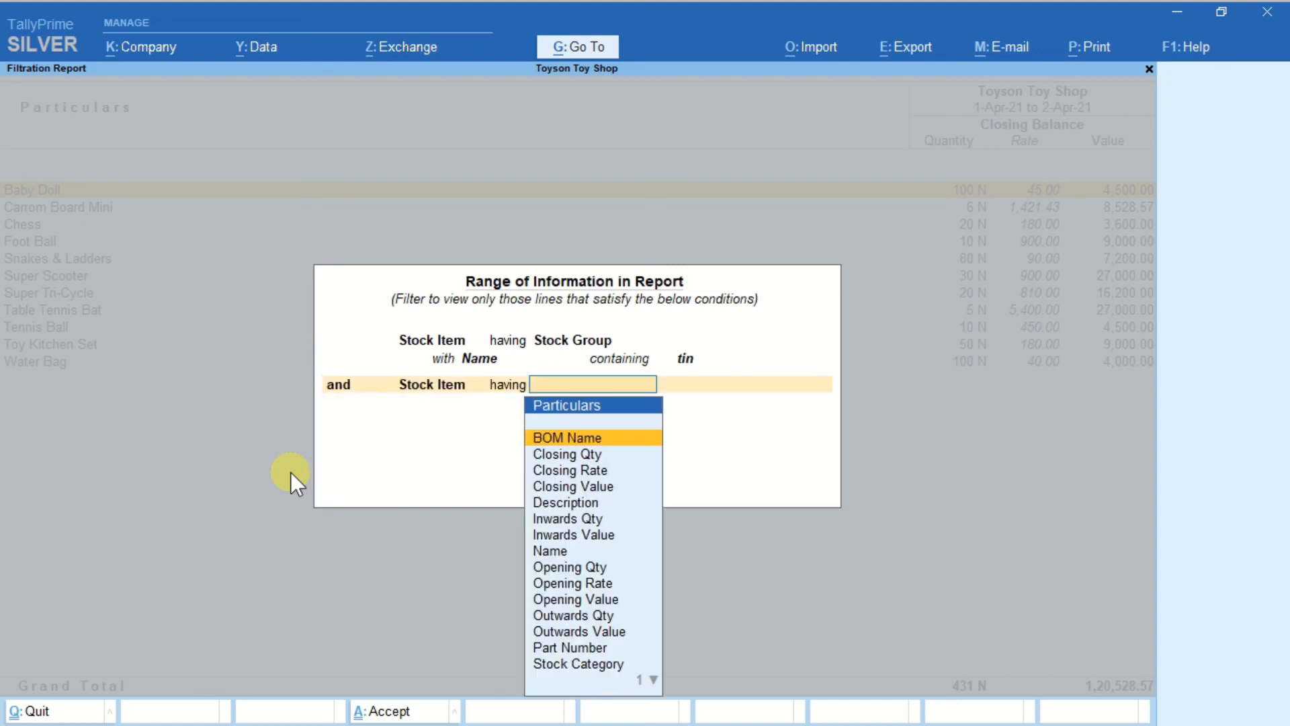
key("Down")
key("Down")
key("Down")
key("Down")
key("Down")
key("Down")
key("Down")
key("Down")
key("Down")
key("Down")
key("Down")
key("Down")
key("Down")
key("Down")
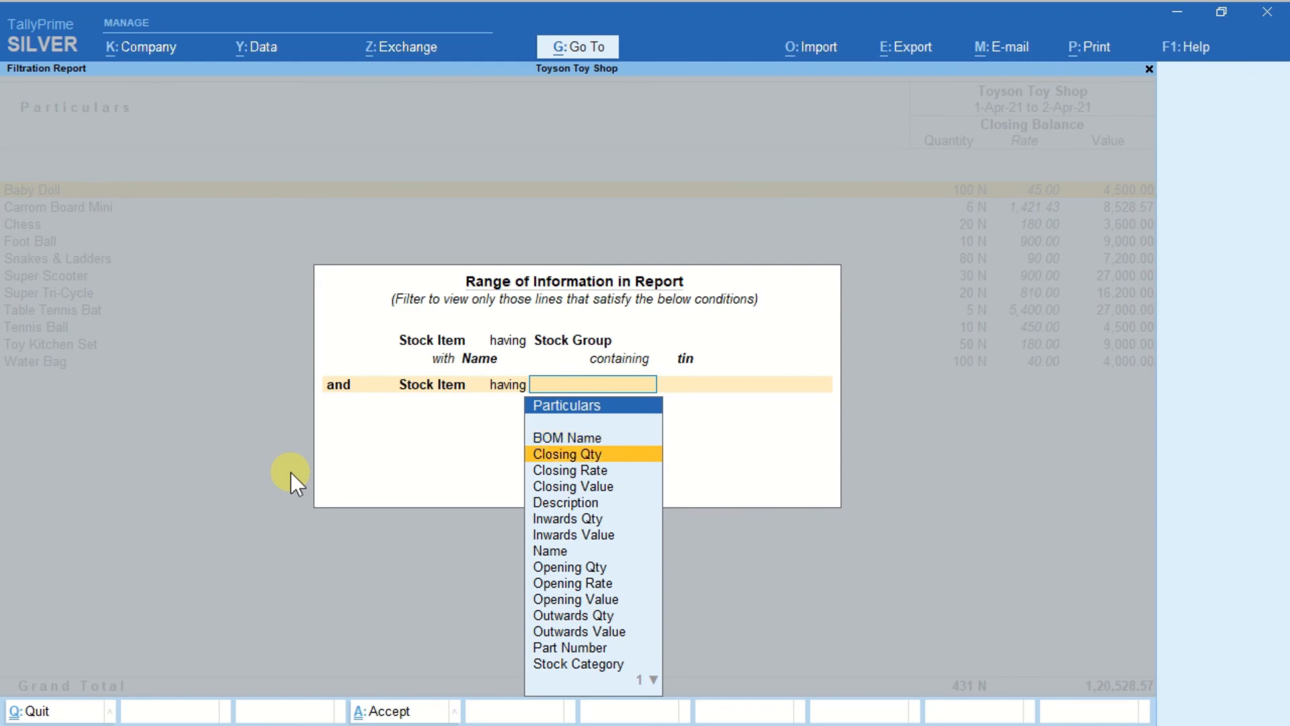
key("Return")
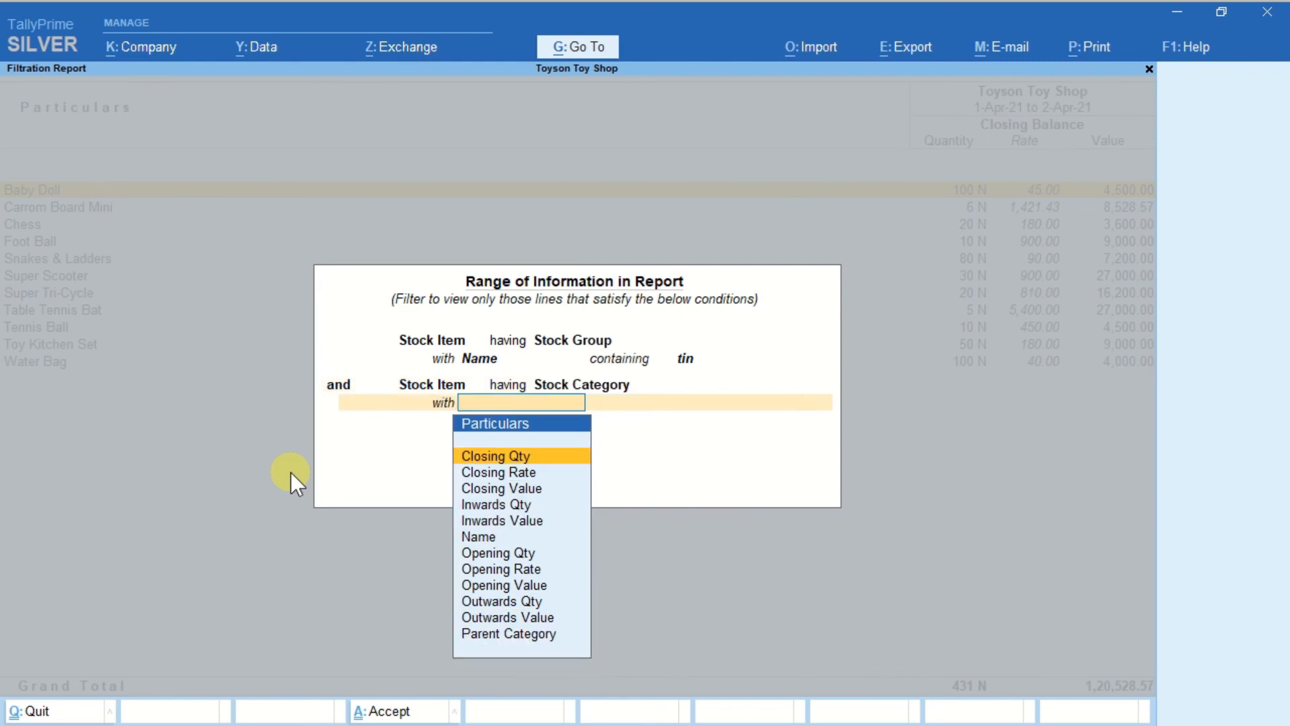
Set the stock category condition to Name starting with "10" and apply the filter to the Stock Summary
key("Down")
key("Down")
key("Down")
key("Down")
key("Down")
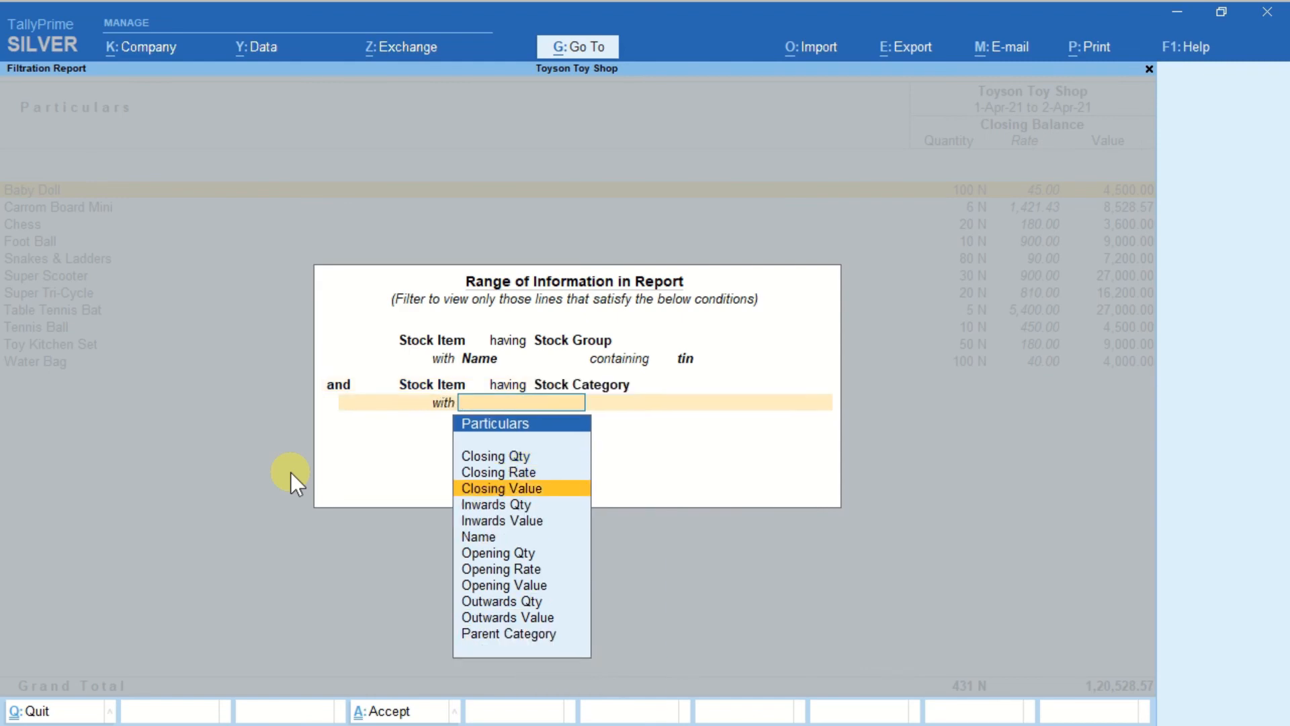
key("Return")
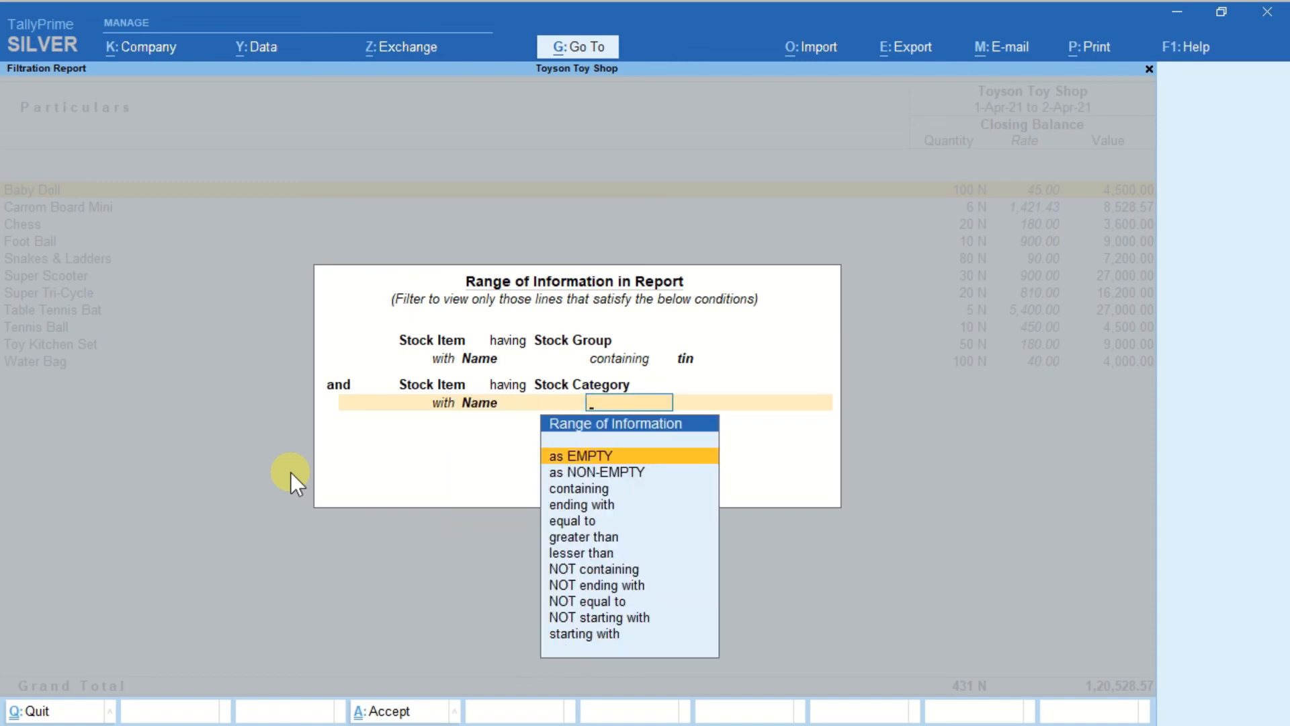
type("st")
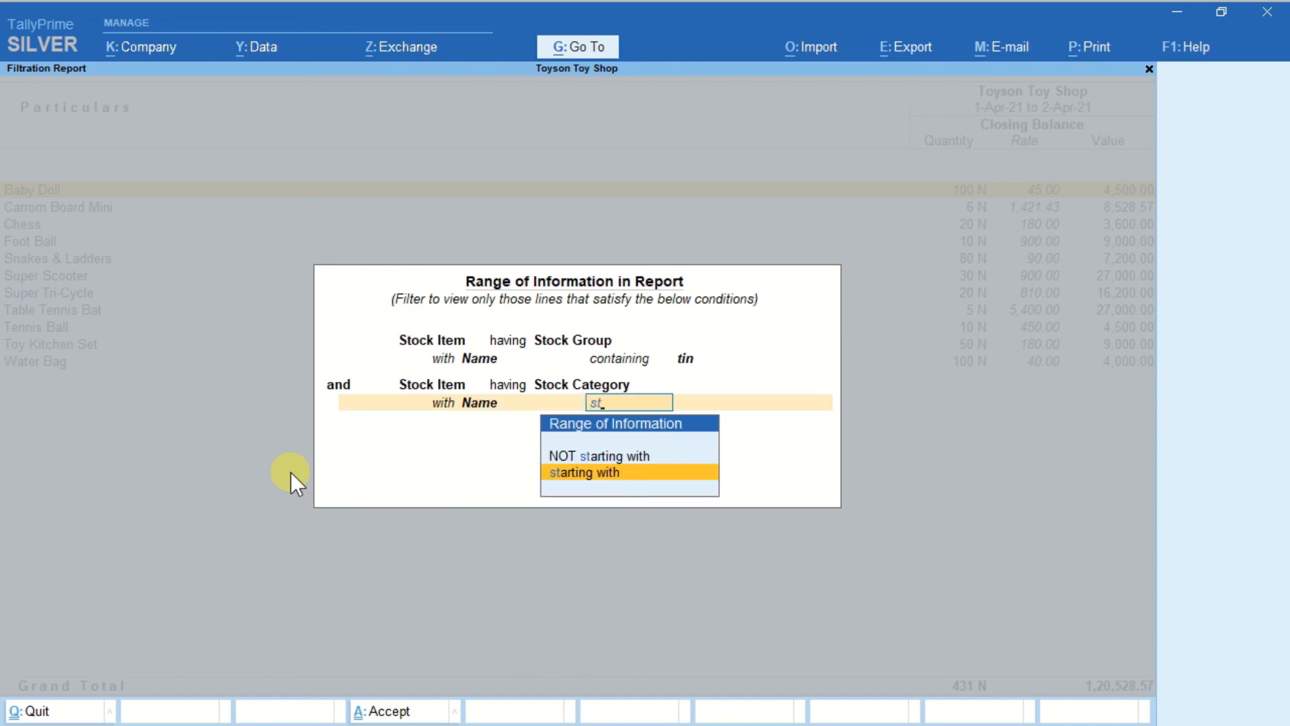
key("Return")
type("10")
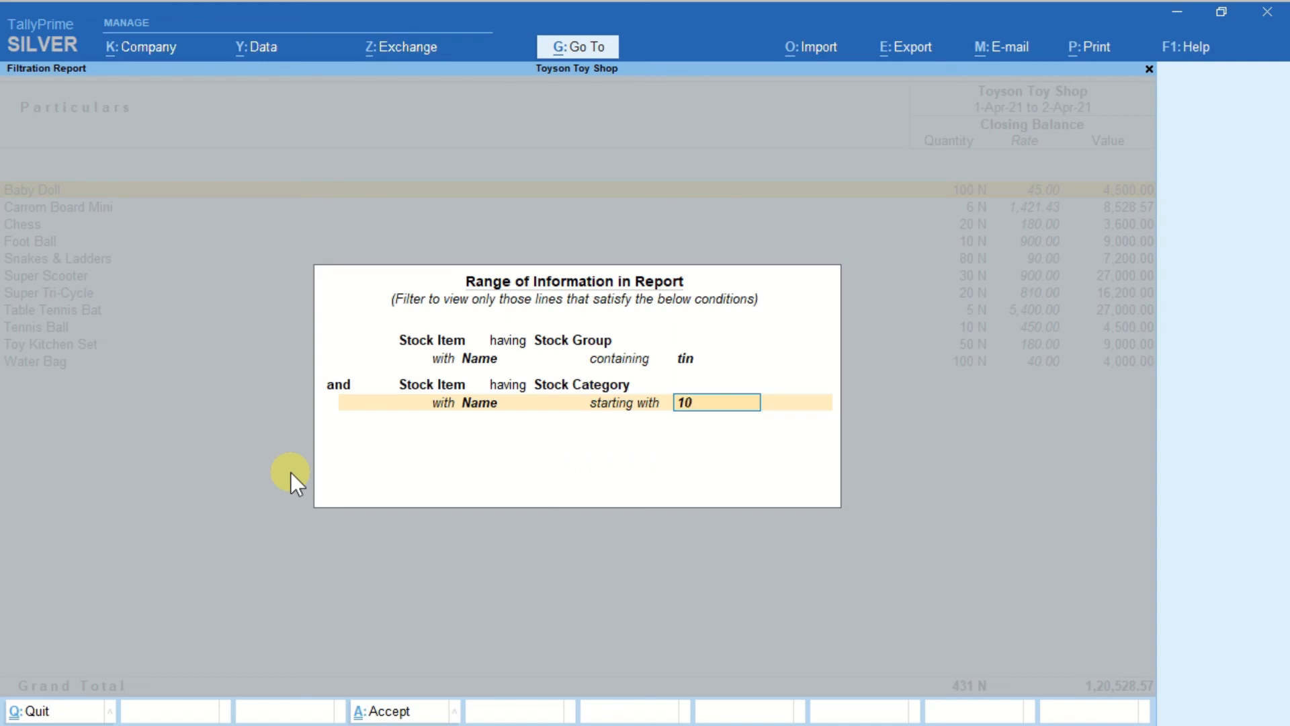
key("Return")
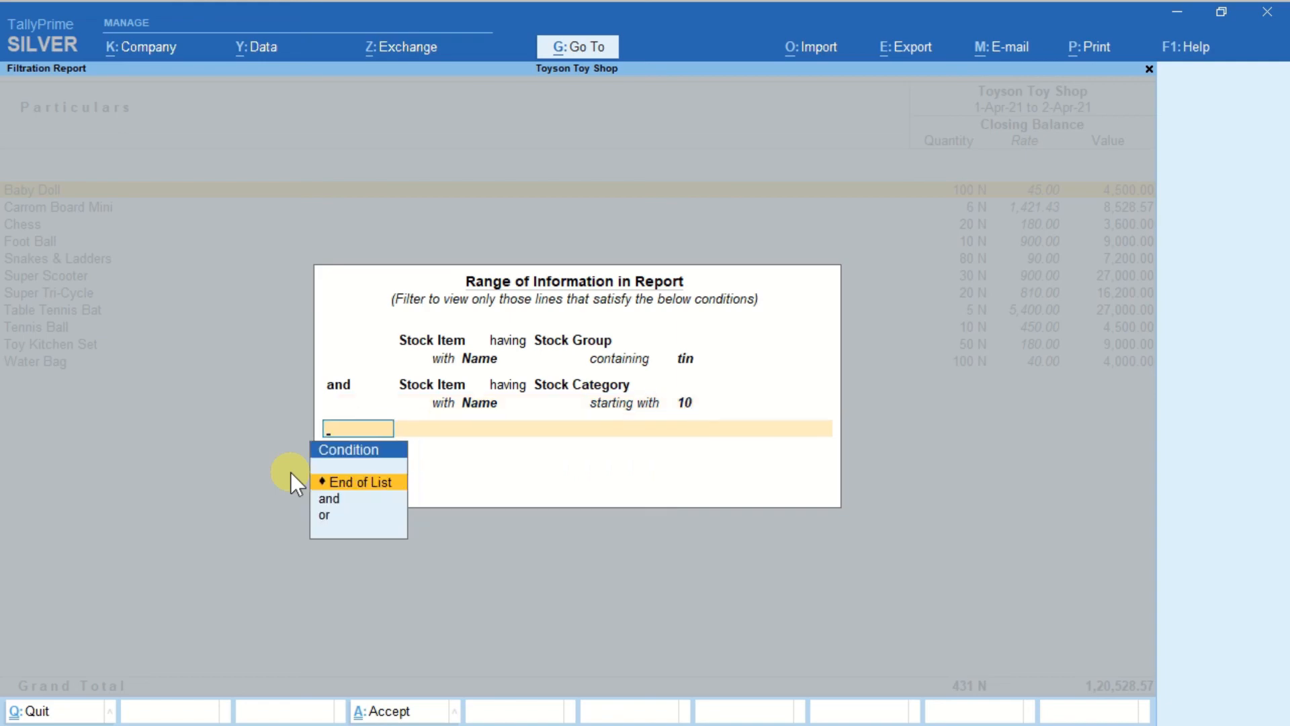
key("Return")
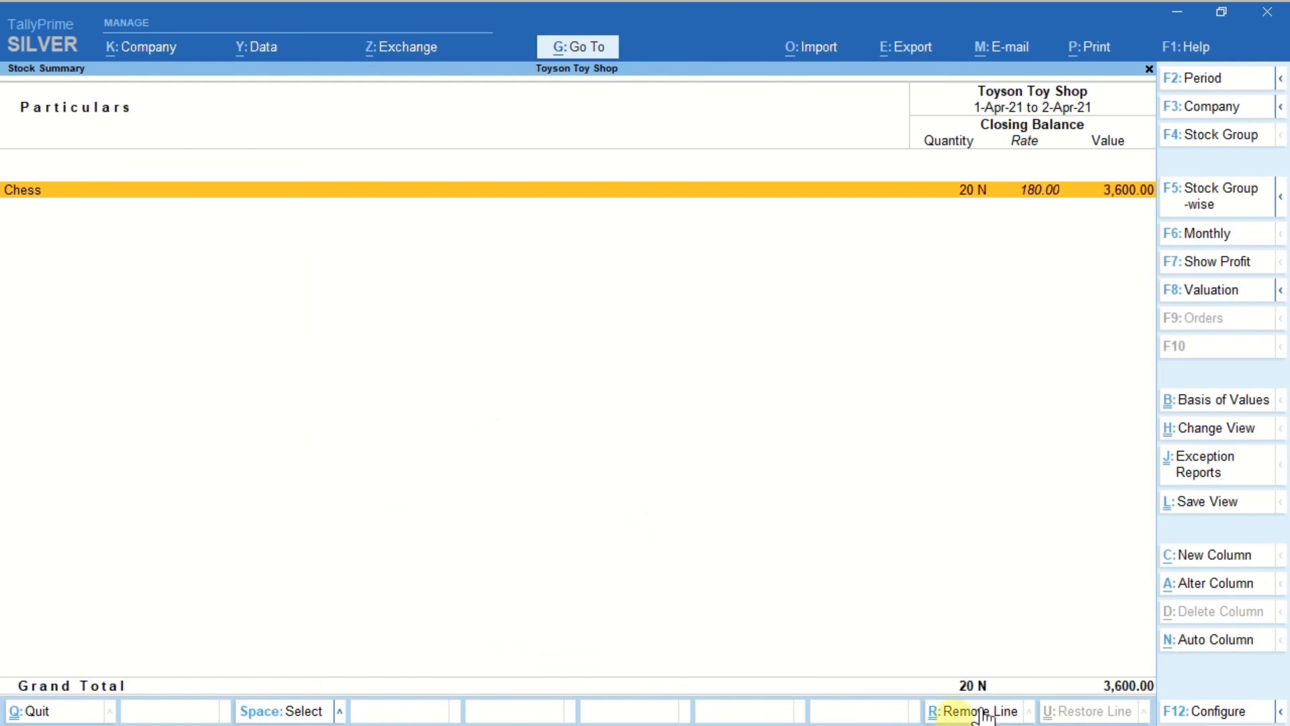
Reopen the Range of Information filter and review its stock group and stock category conditions, returning to the first field
left_click(1280, 714)
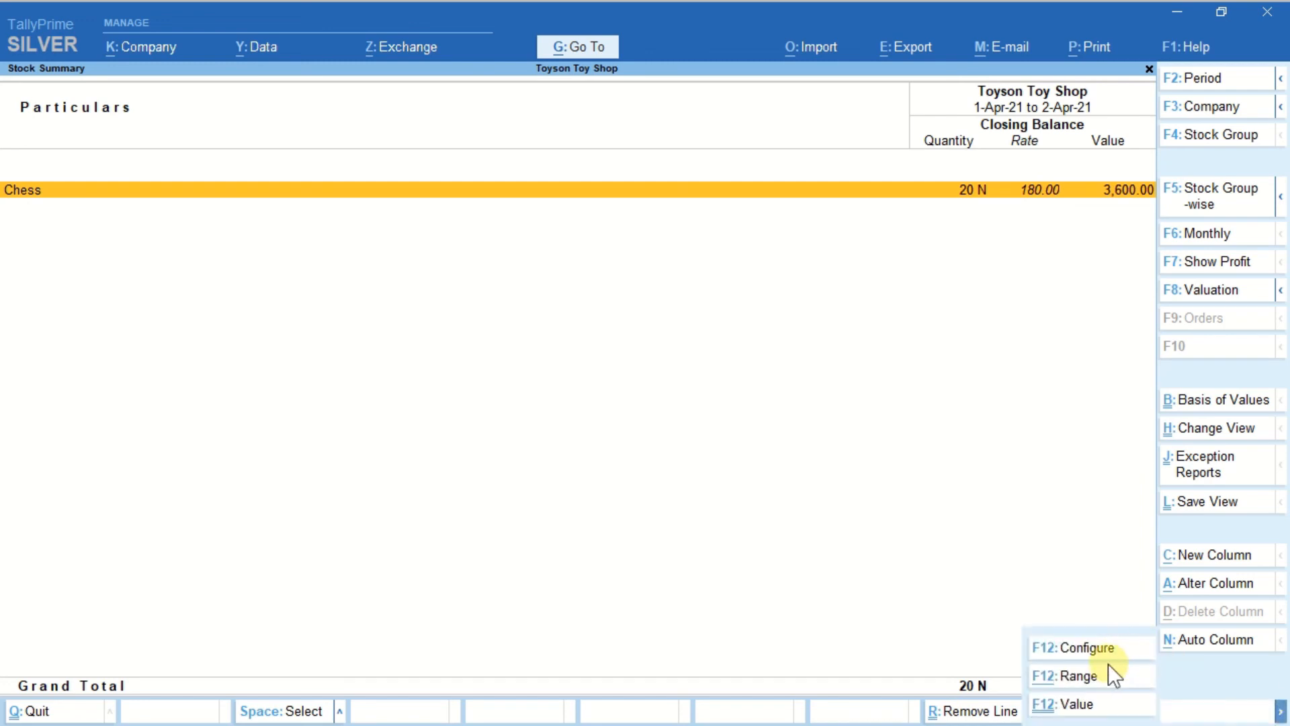
left_click(1091, 679)
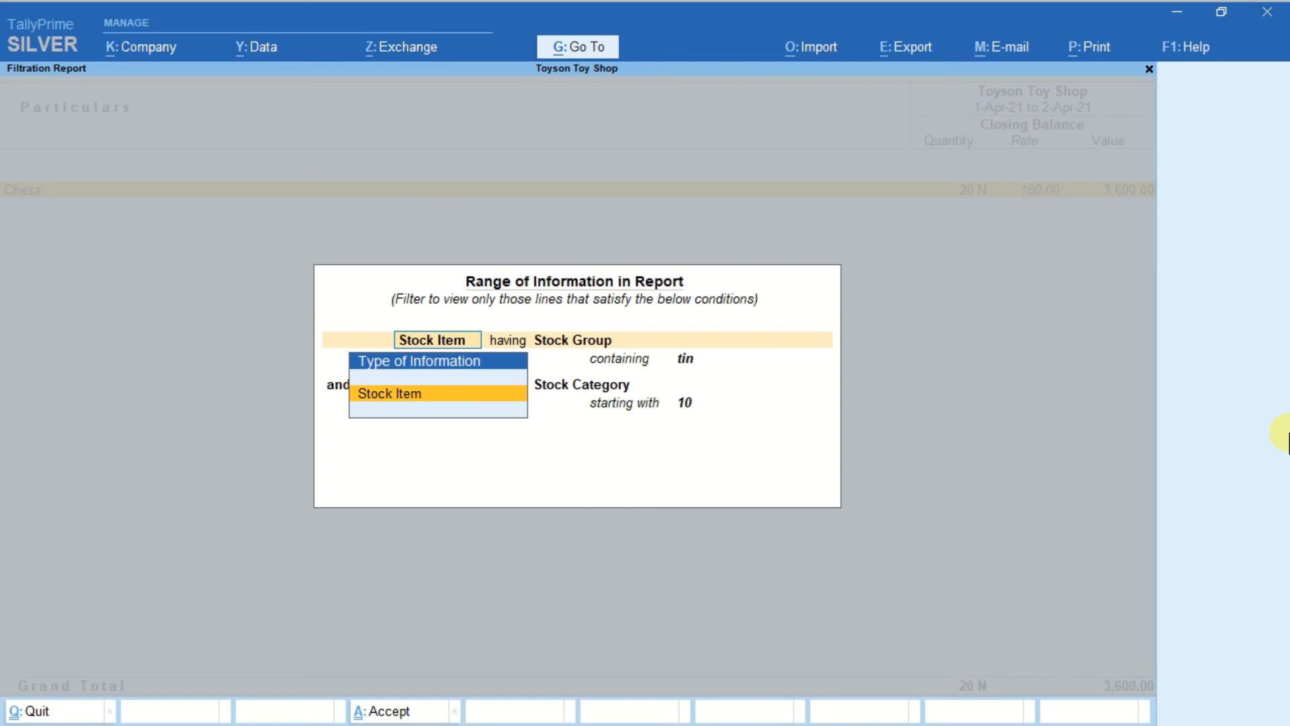
key("Return")
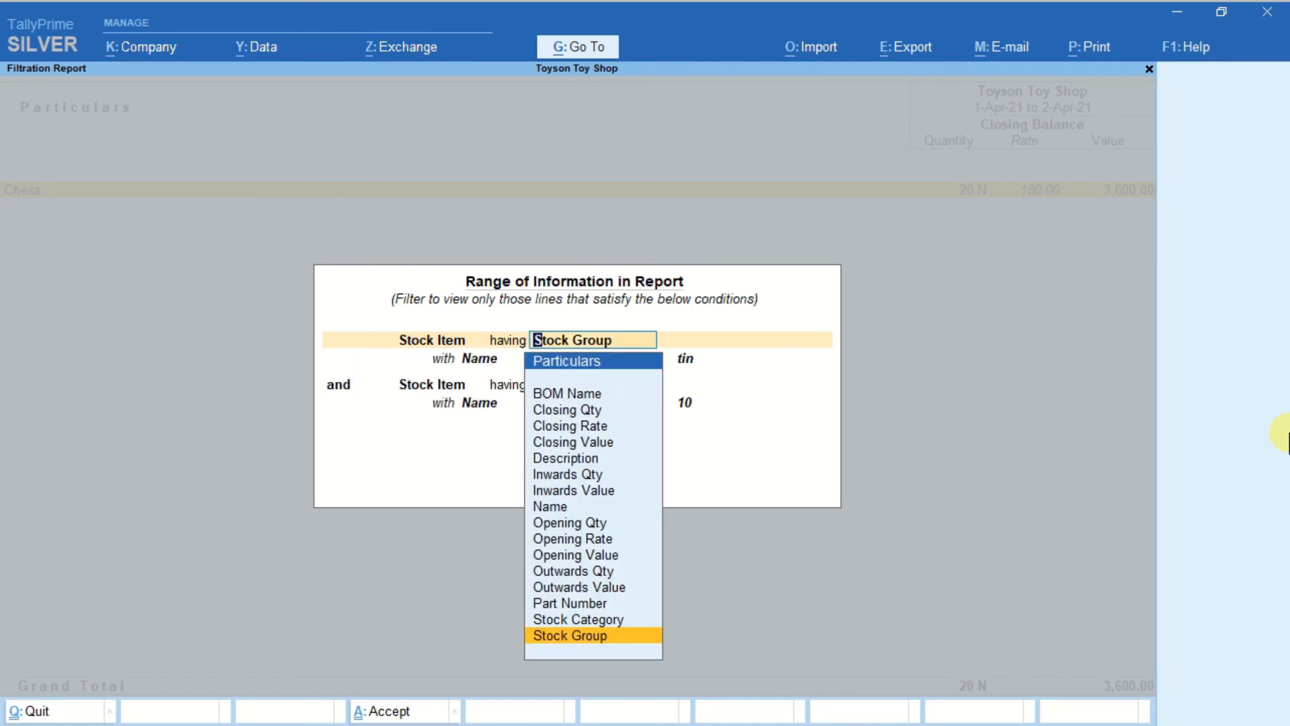
key("Return")
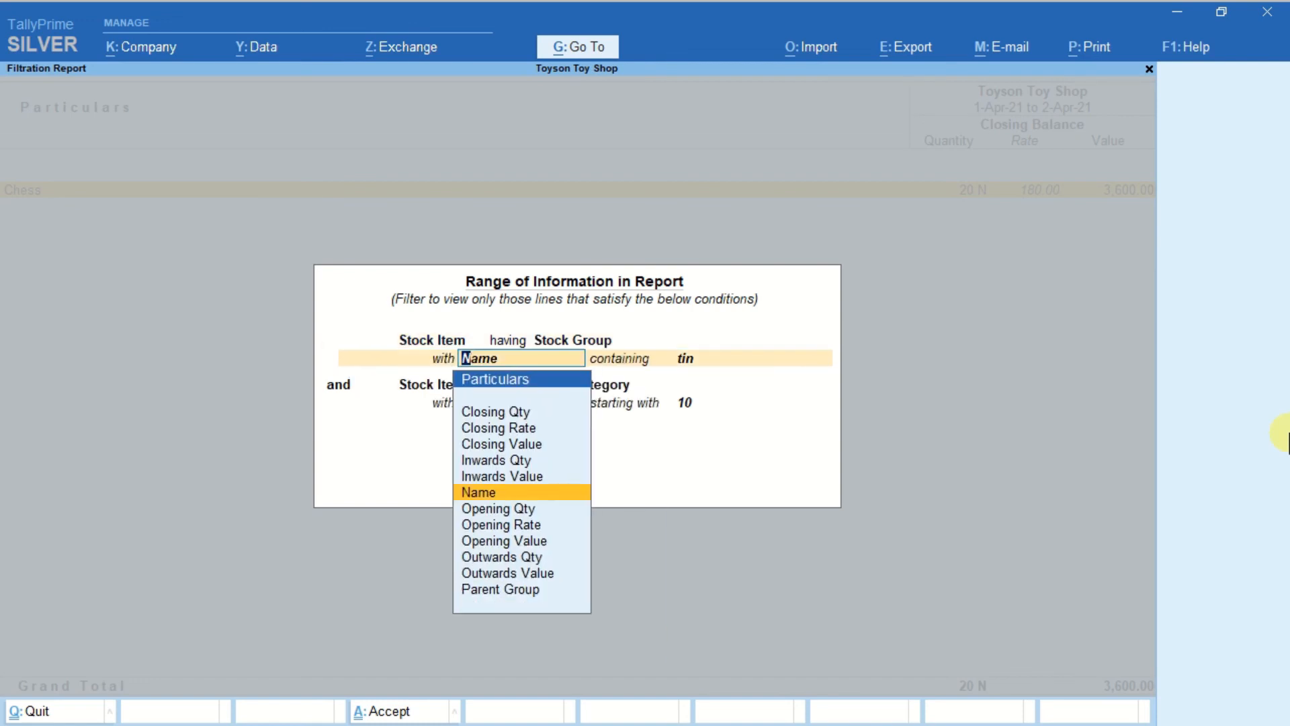
key("Return")
key("Return")
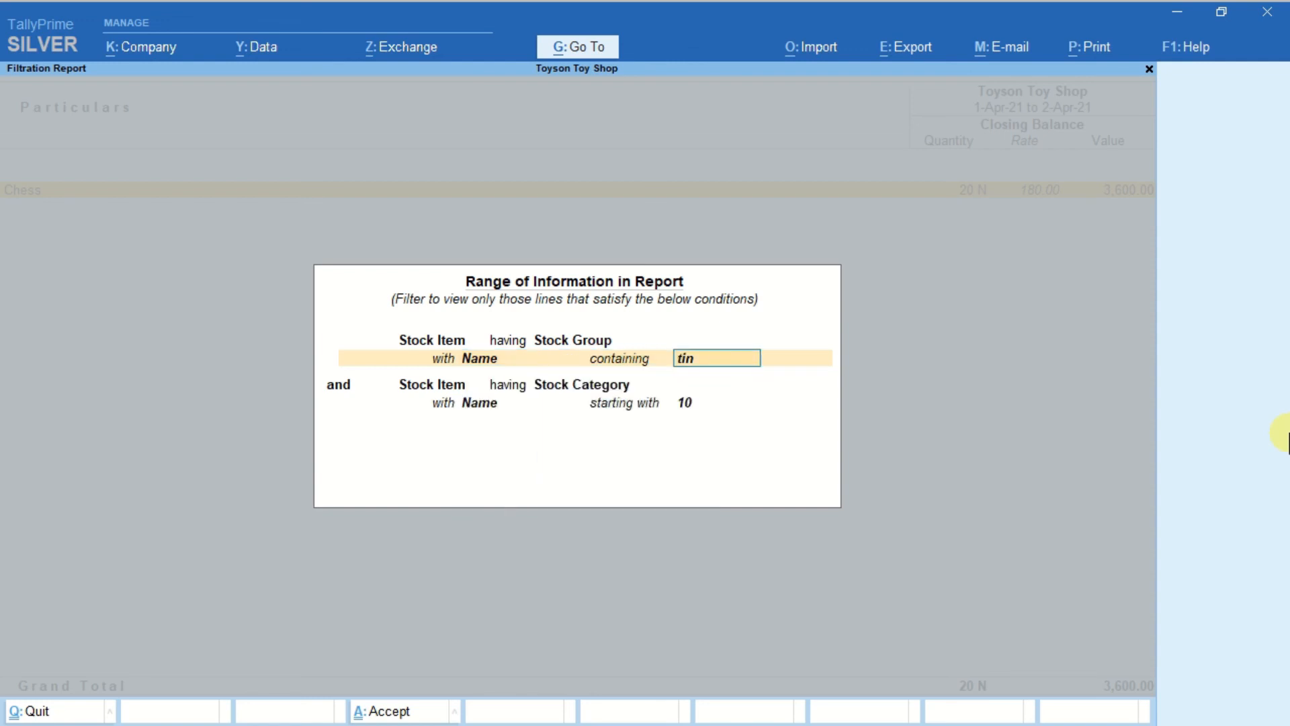
key("Return")
key("Down")
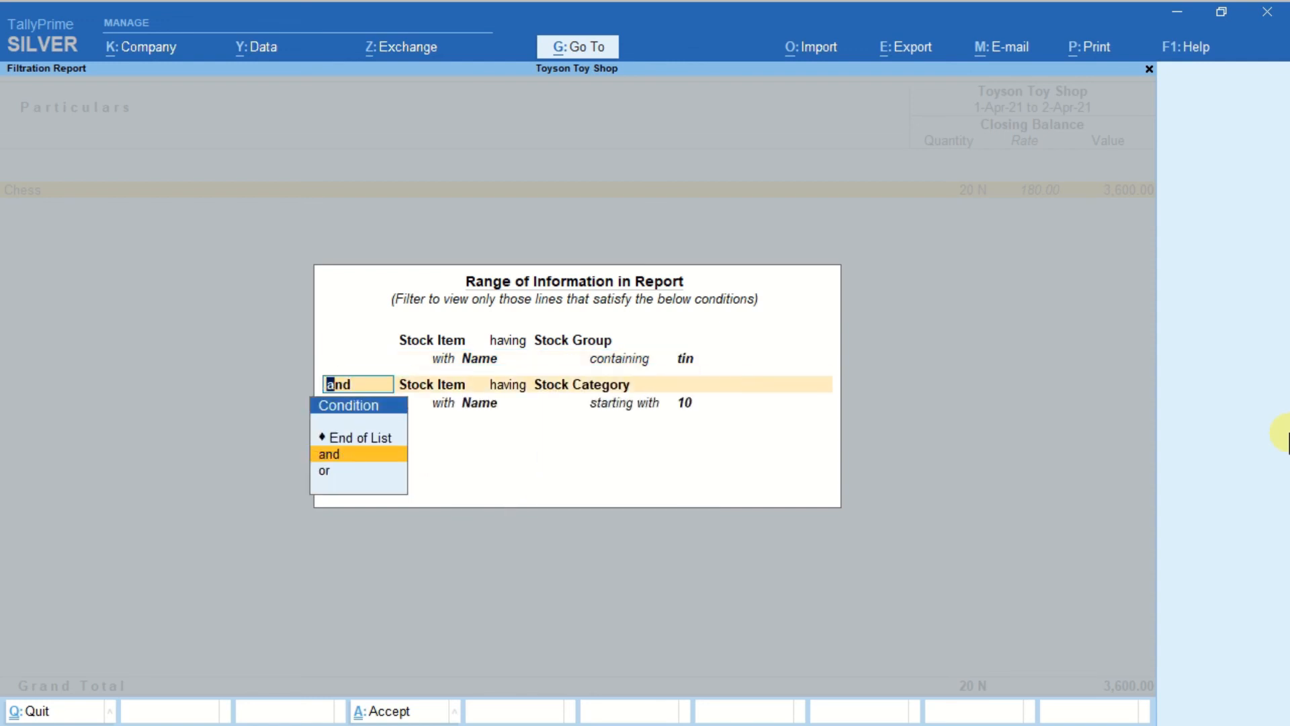
key("Return")
key("Return")
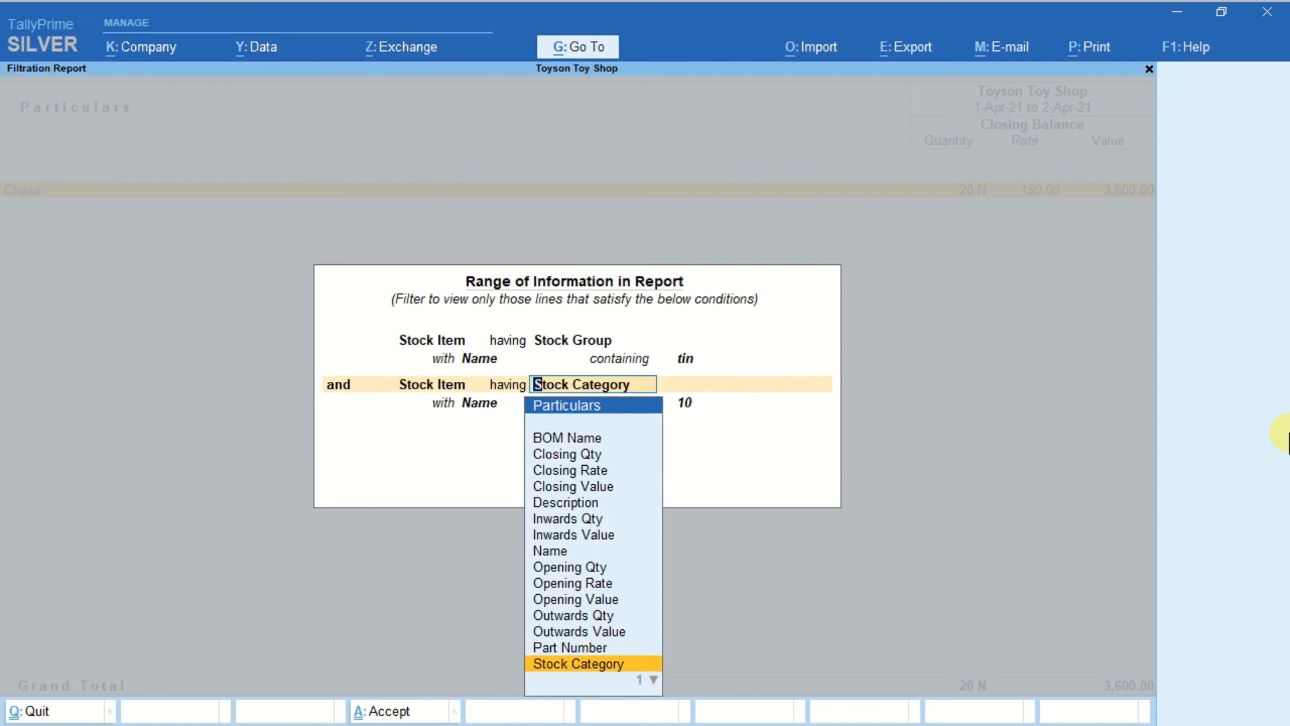
key("Return")
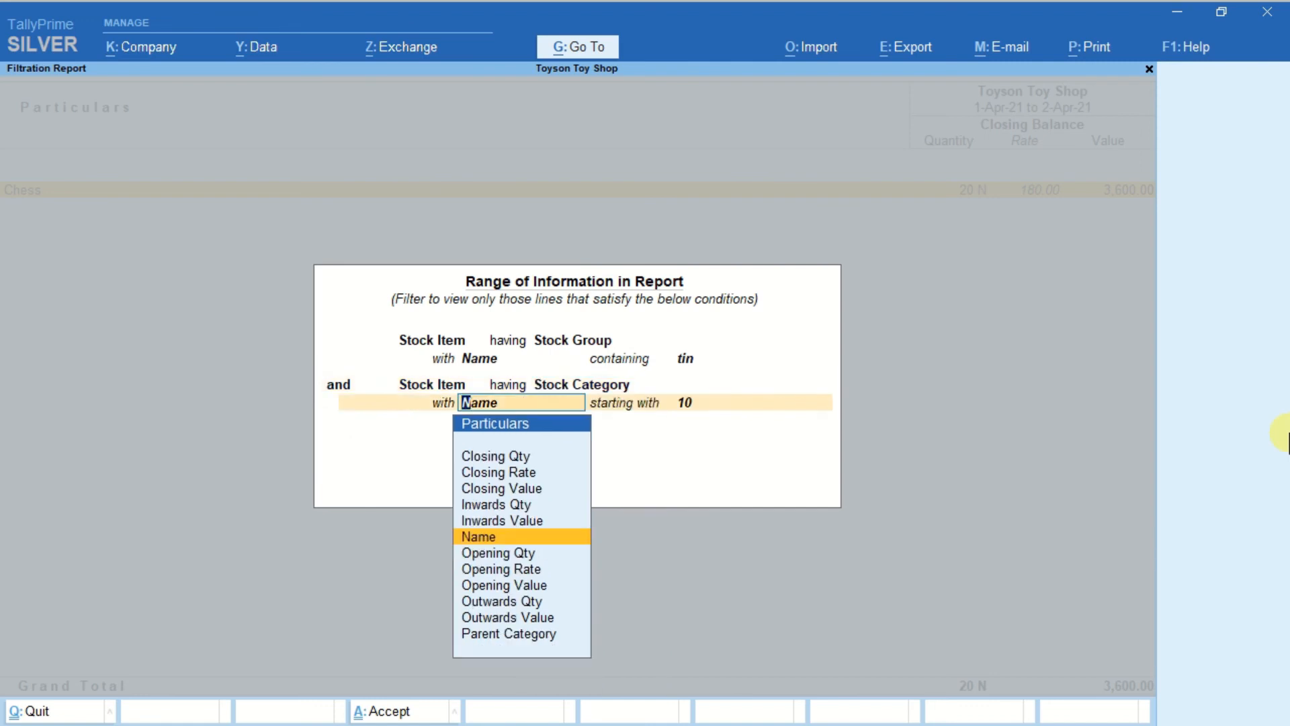
key("Return")
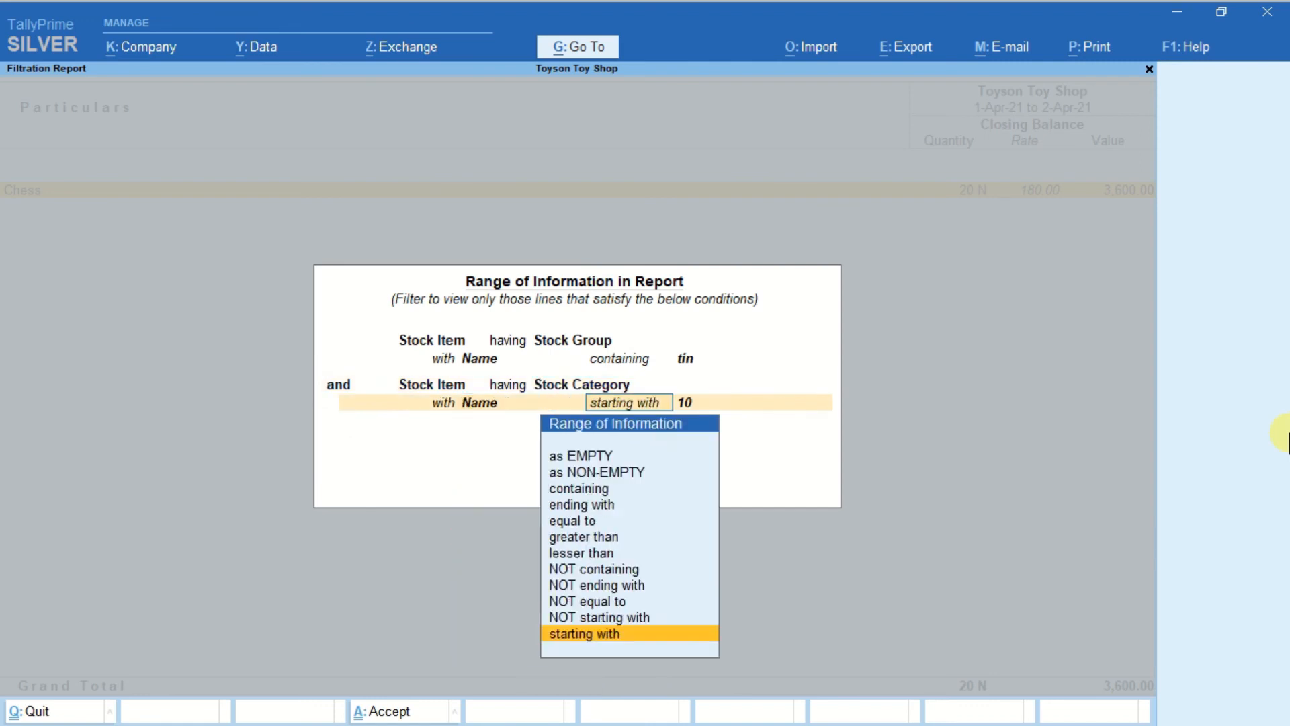
key("Return")
key("BackSpace")
key("BackSpace")
key("BackSpace")
key("BackSpace")
key("BackSpace")
key("BackSpace")
key("BackSpace")
key("BackSpace")
key("BackSpace")
key("BackSpace")
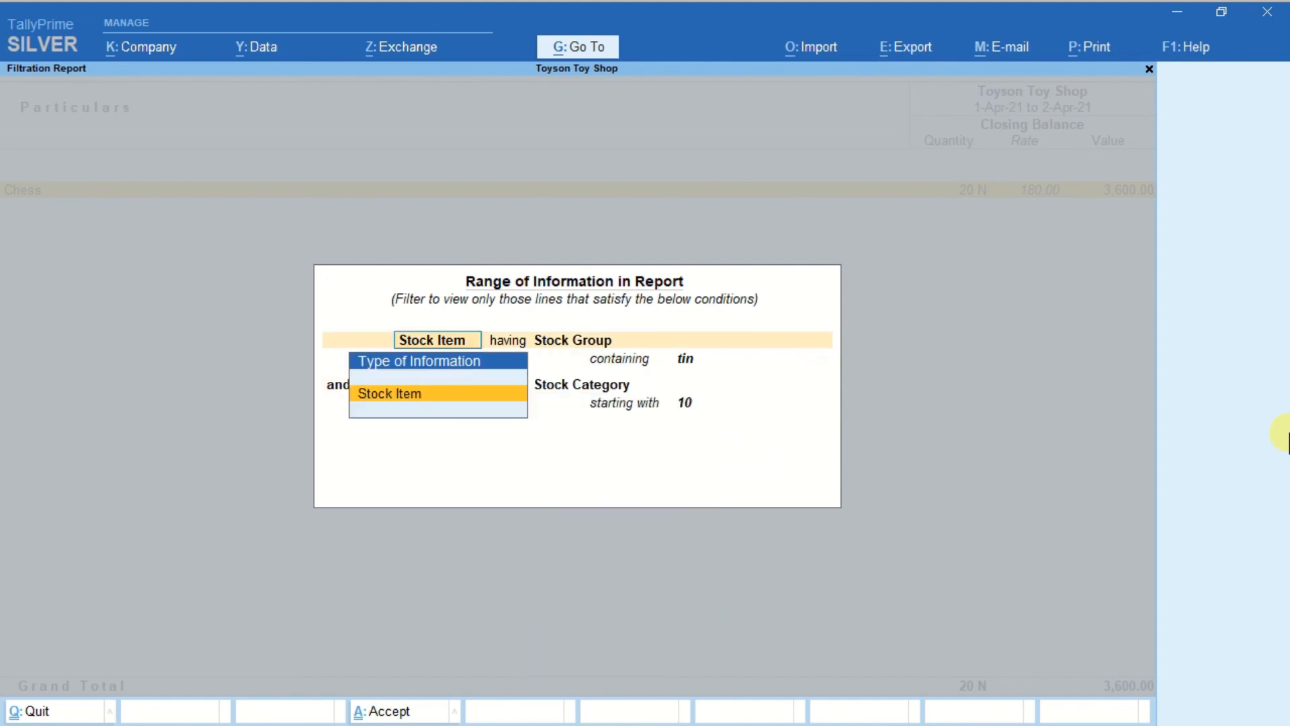
Go through both filter conditions again to accept them, and return to the unfiltered item-wise Stock Summary
key("Return")
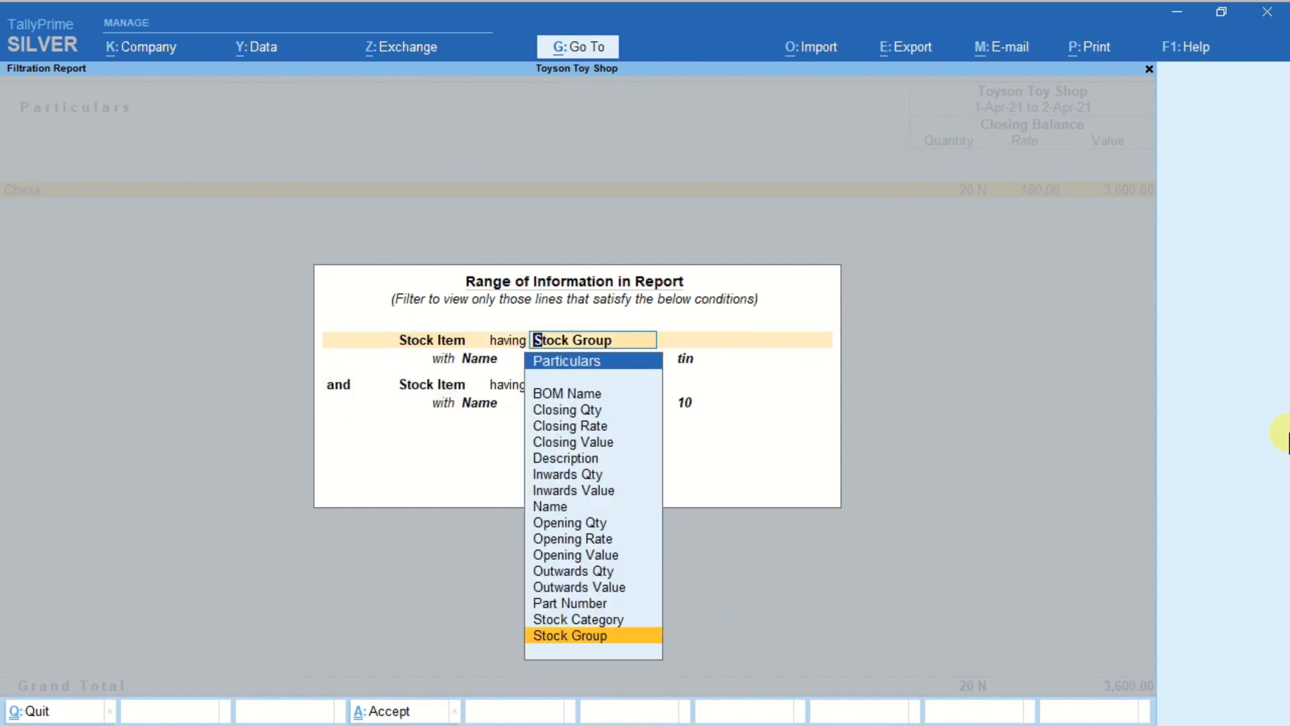
key("Return")
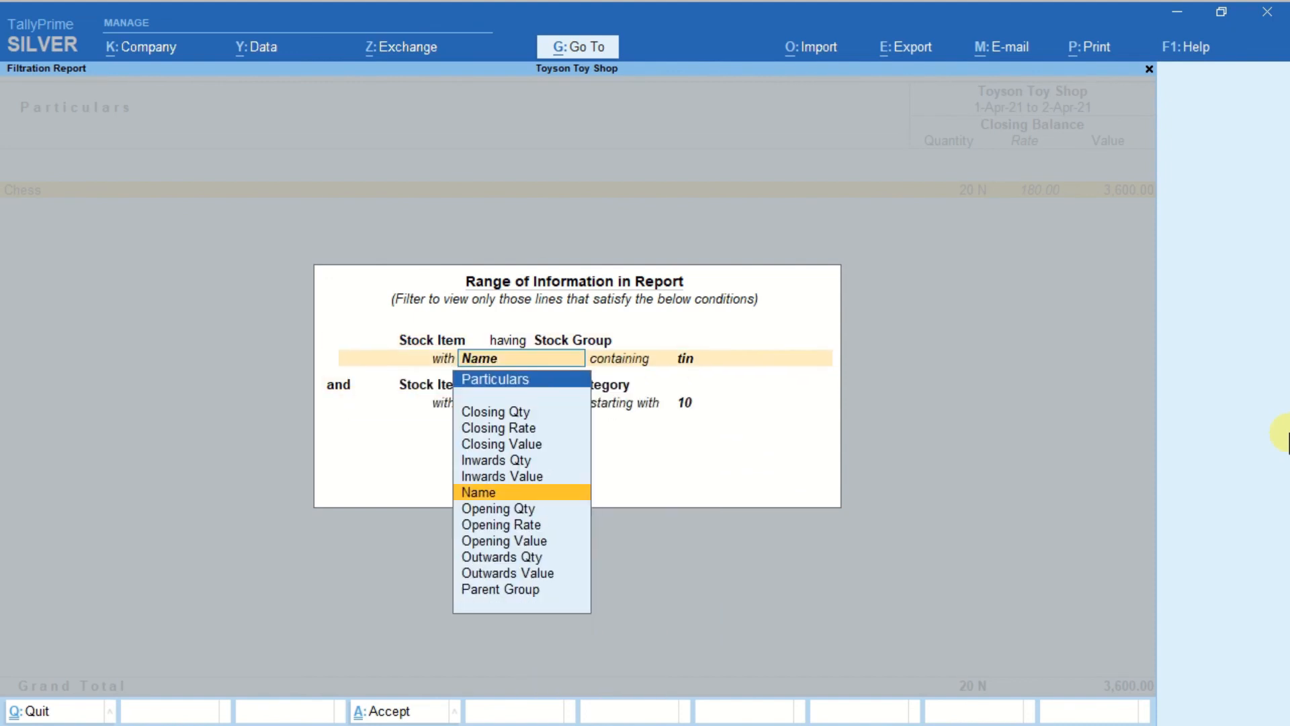
key("Return")
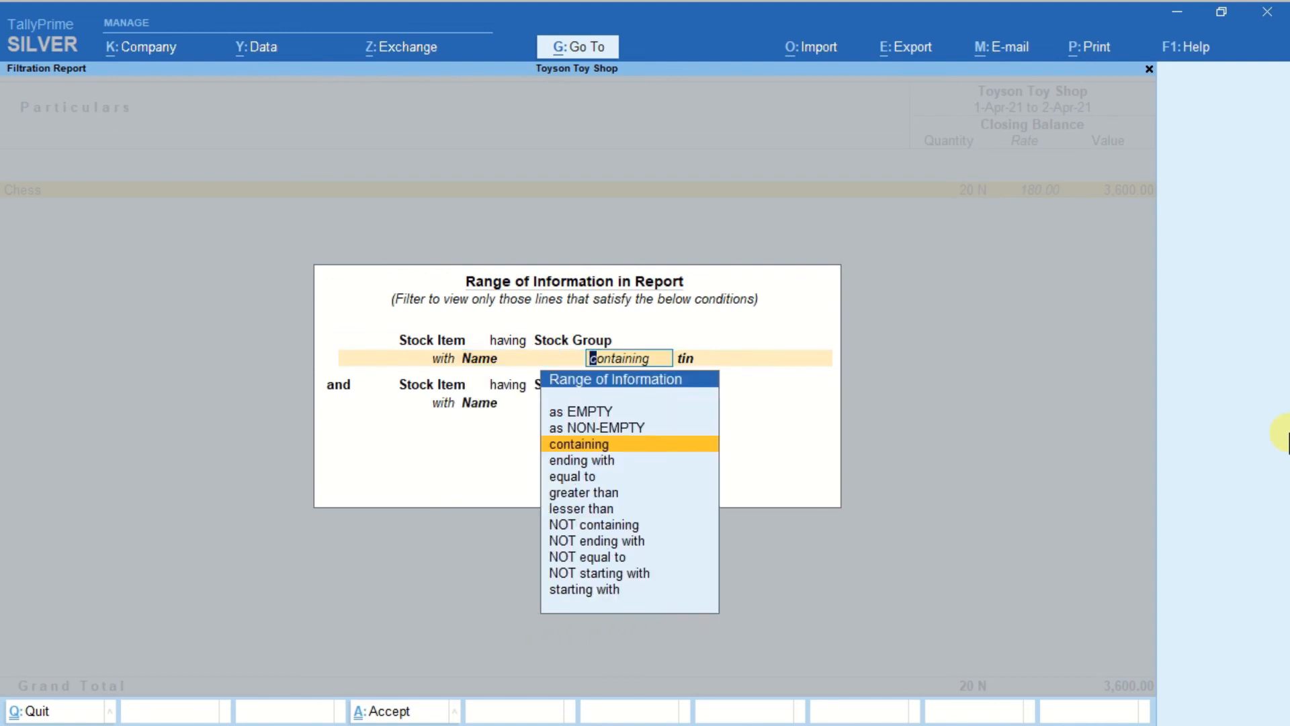
key("Return")
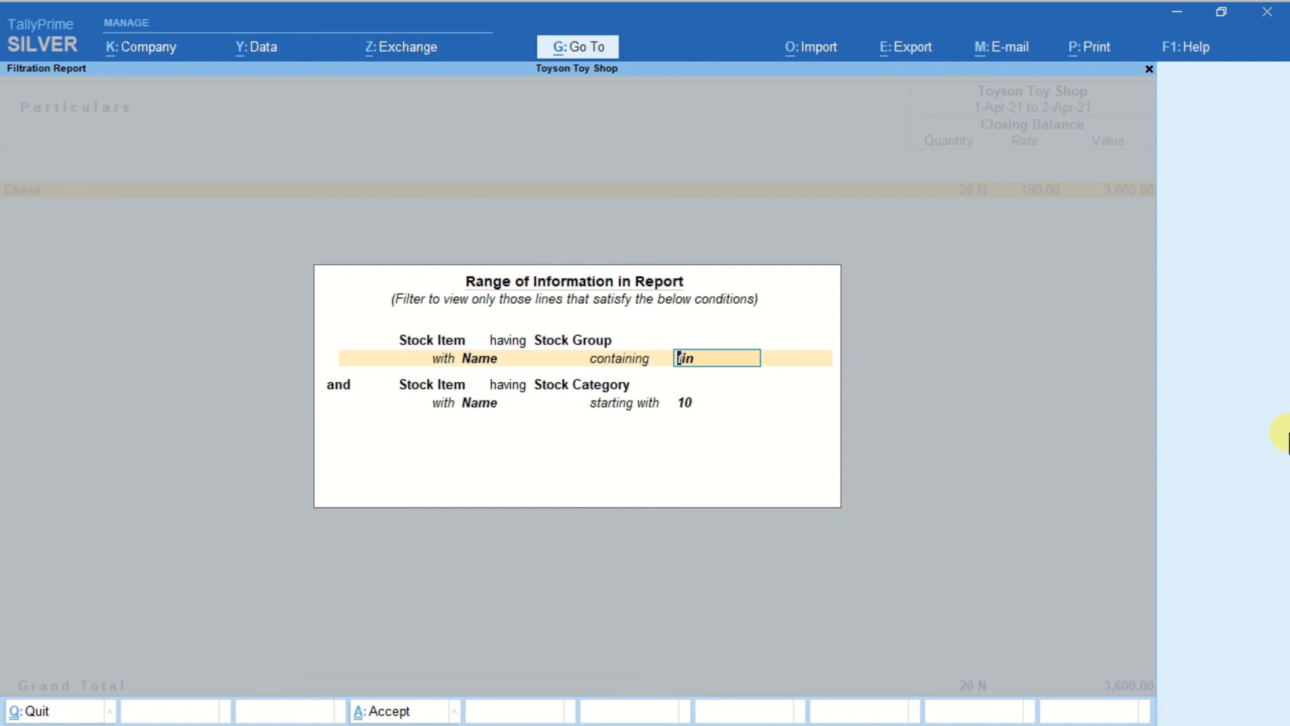
key("Return")
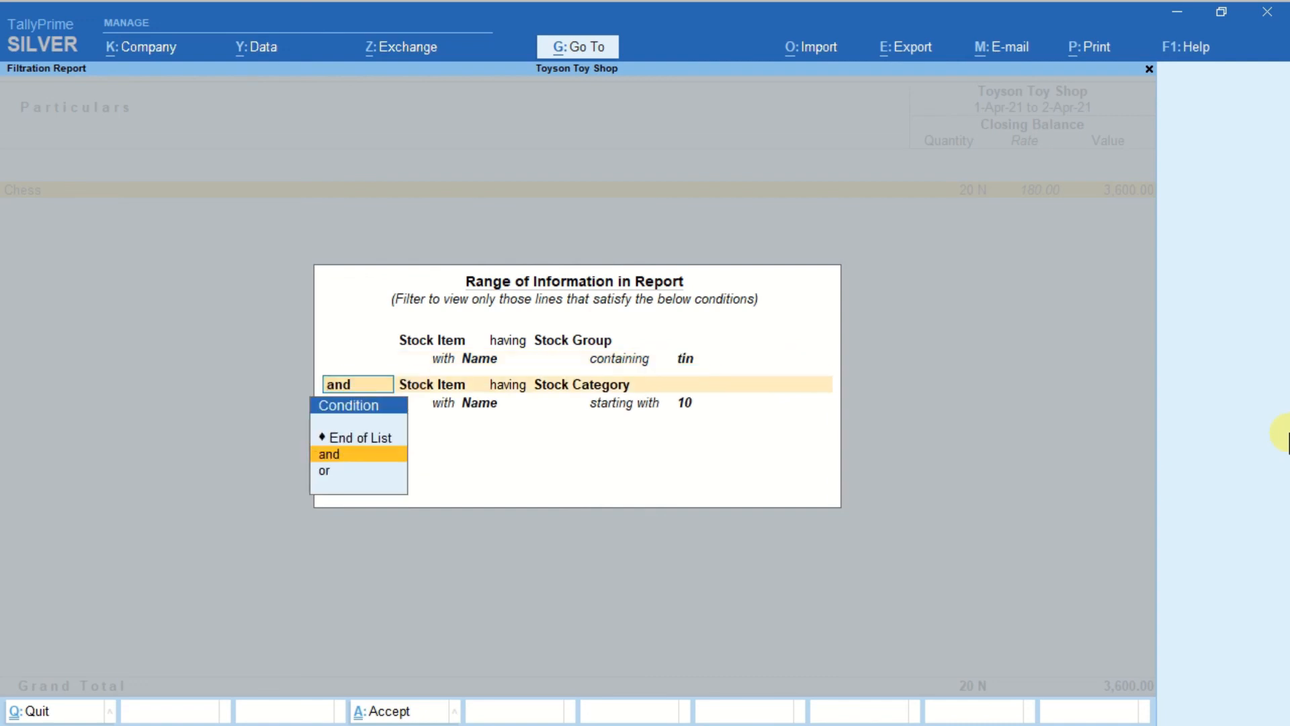
key("Return")
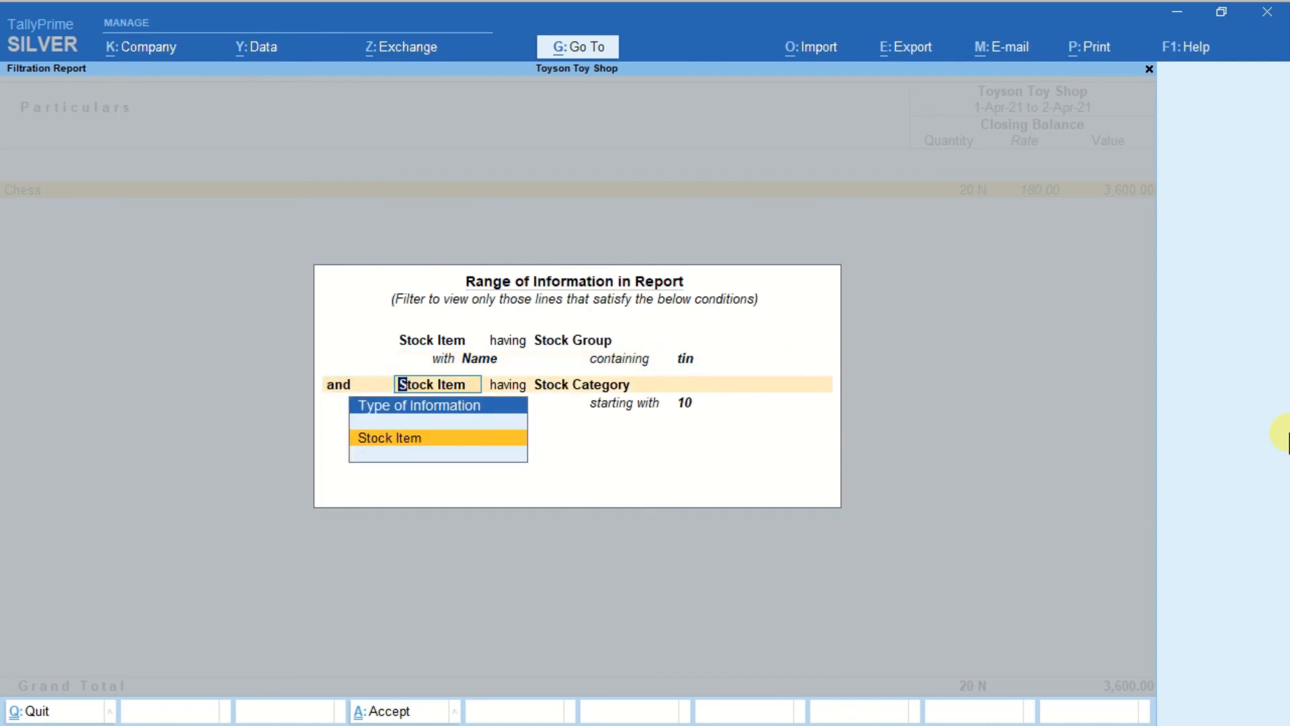
key("Return")
key("Return")
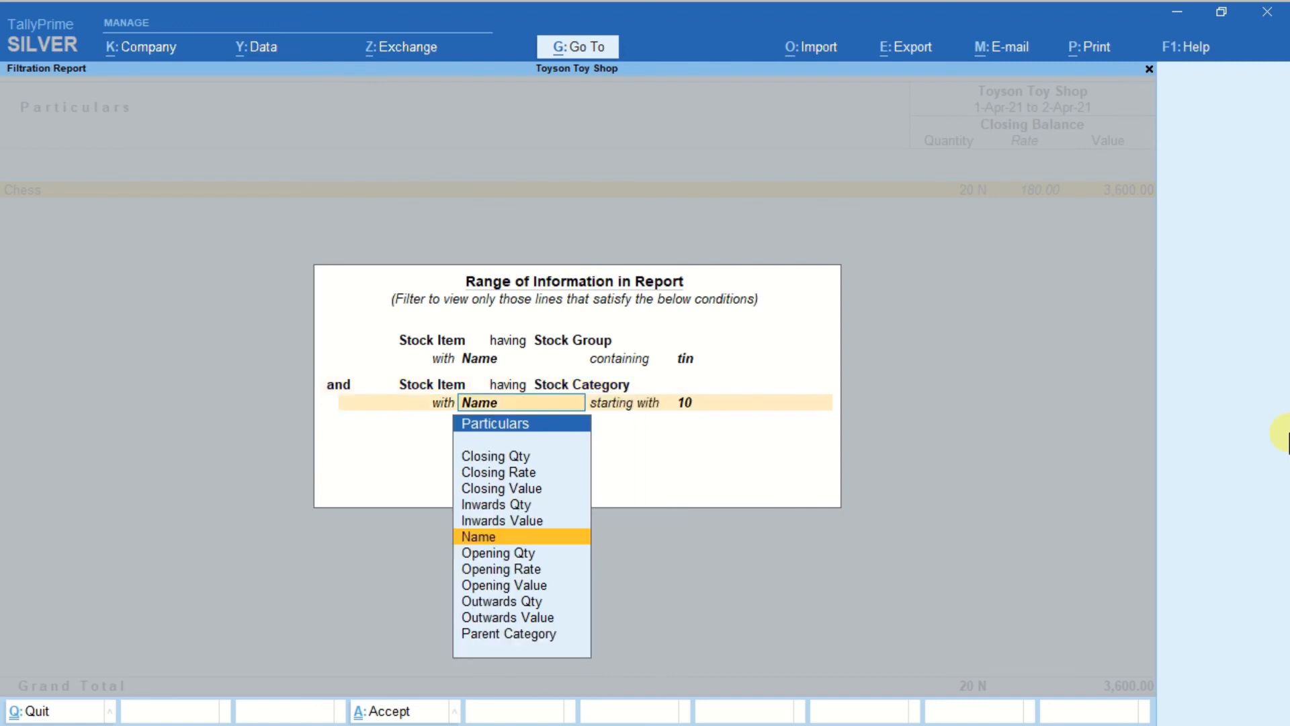
key("Return")
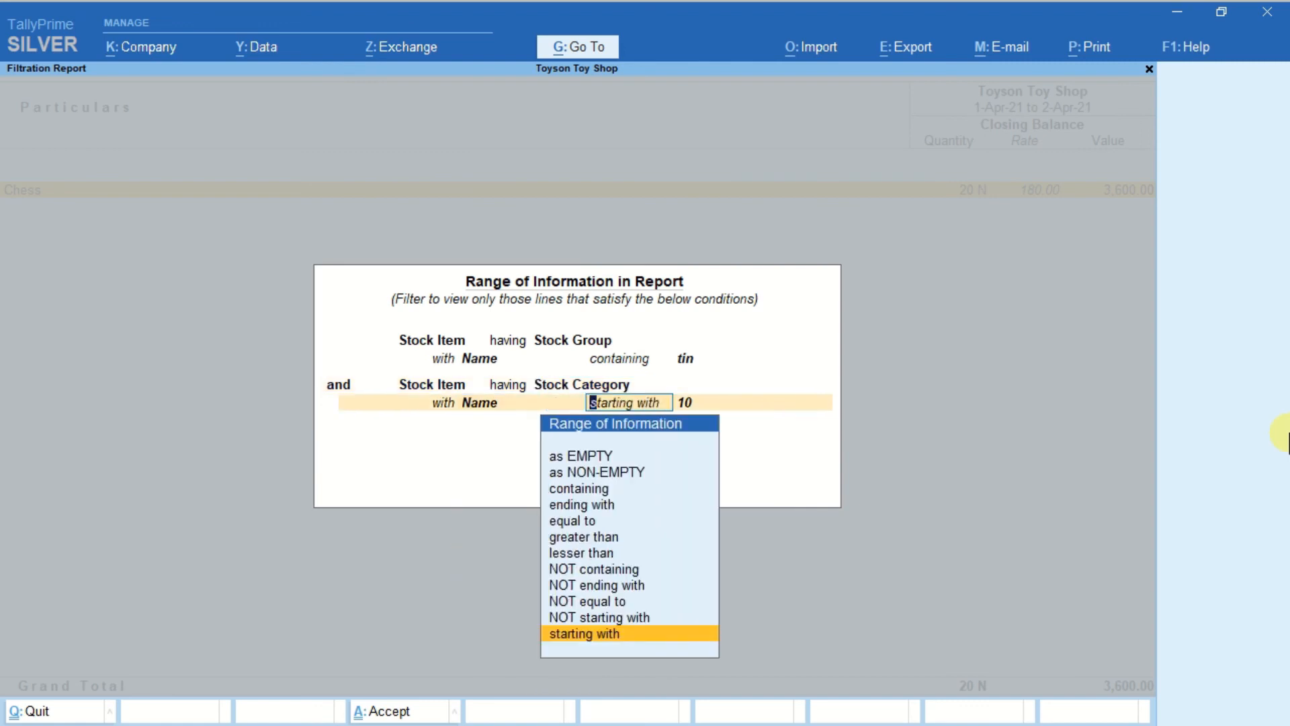
key("Return")
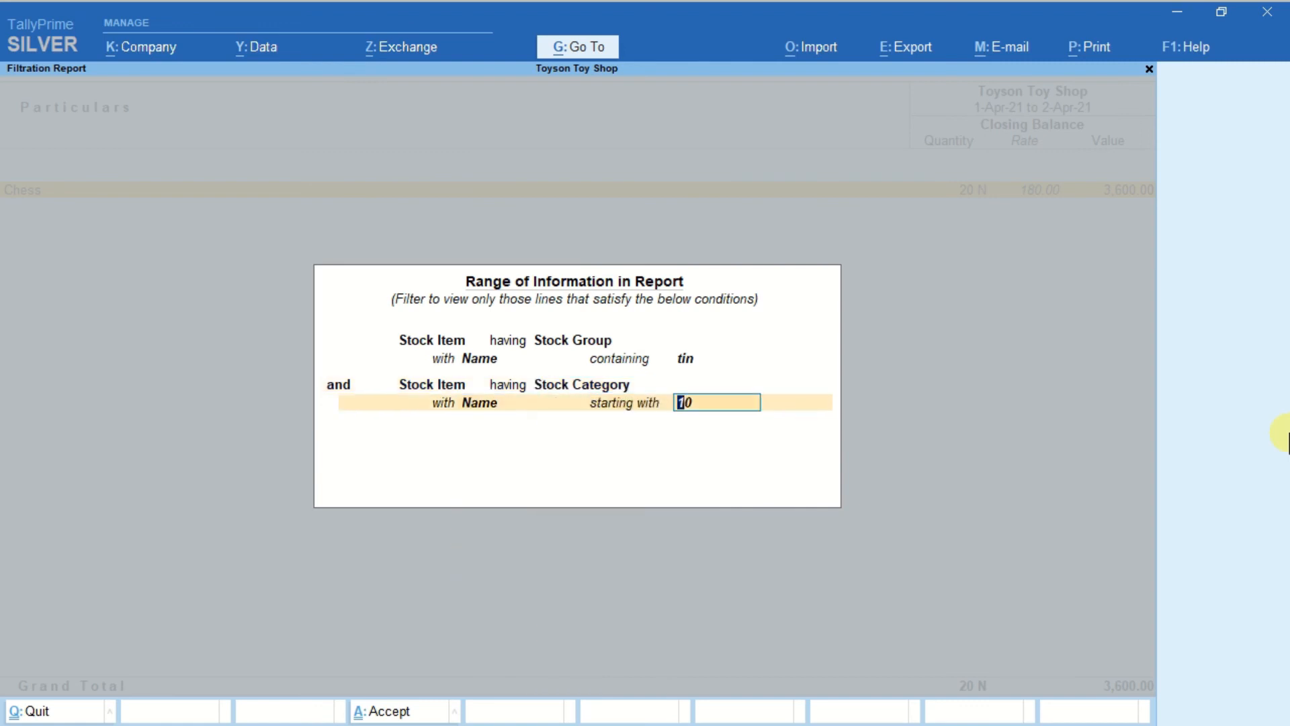
key("Return")
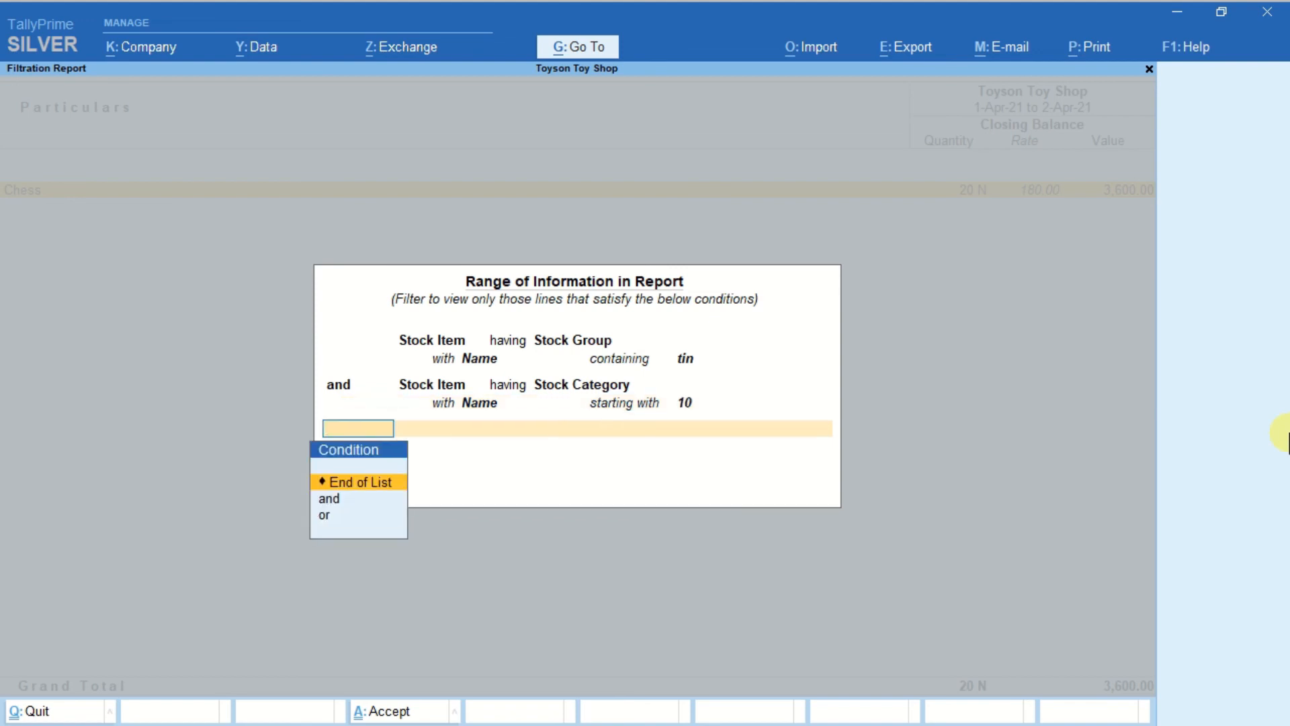
key("Return")
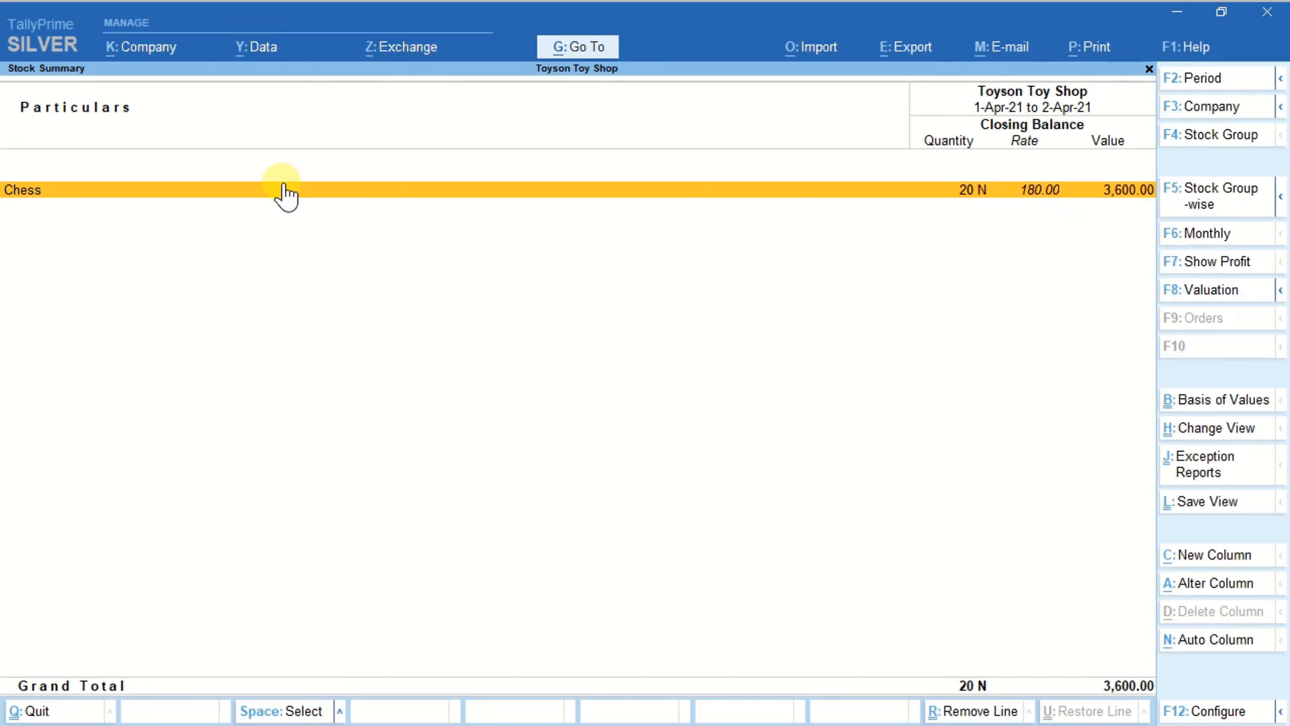
key("Escape")
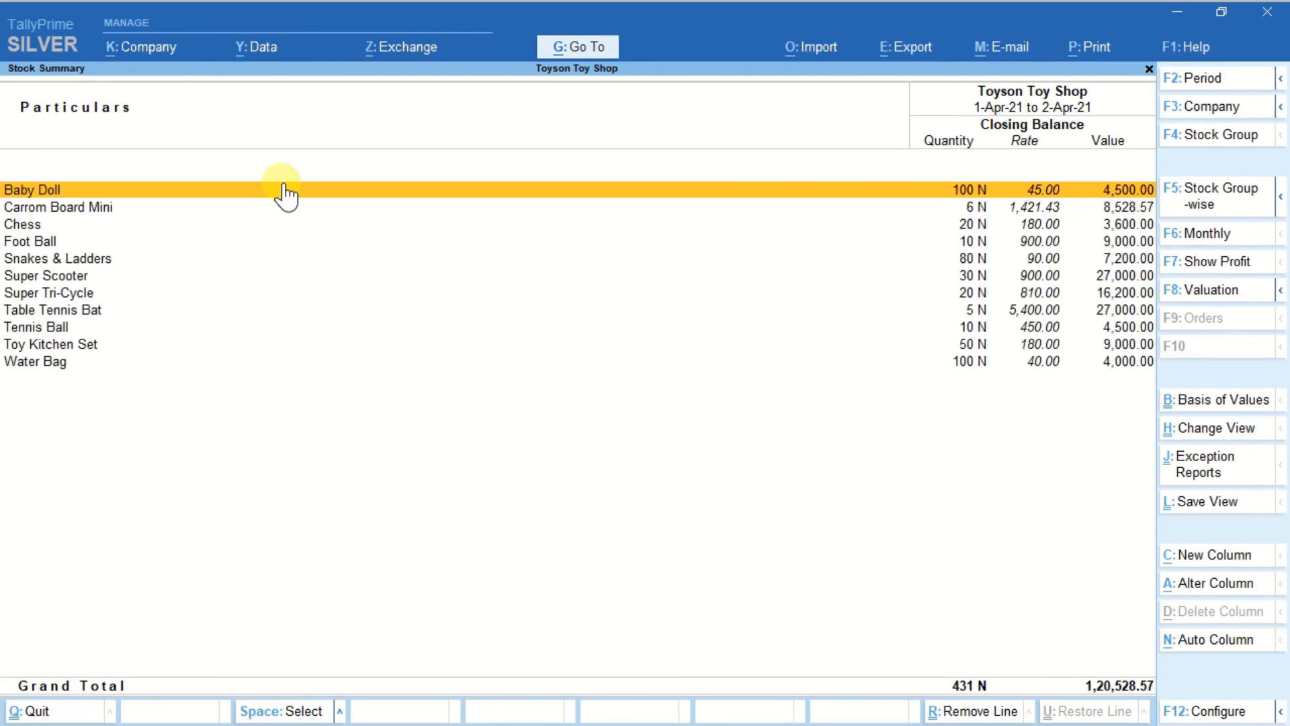
Leave the Stock Summary and open cash Sales voucher No. 1 of 2-Apr-21 from the Day Book
key("Escape")
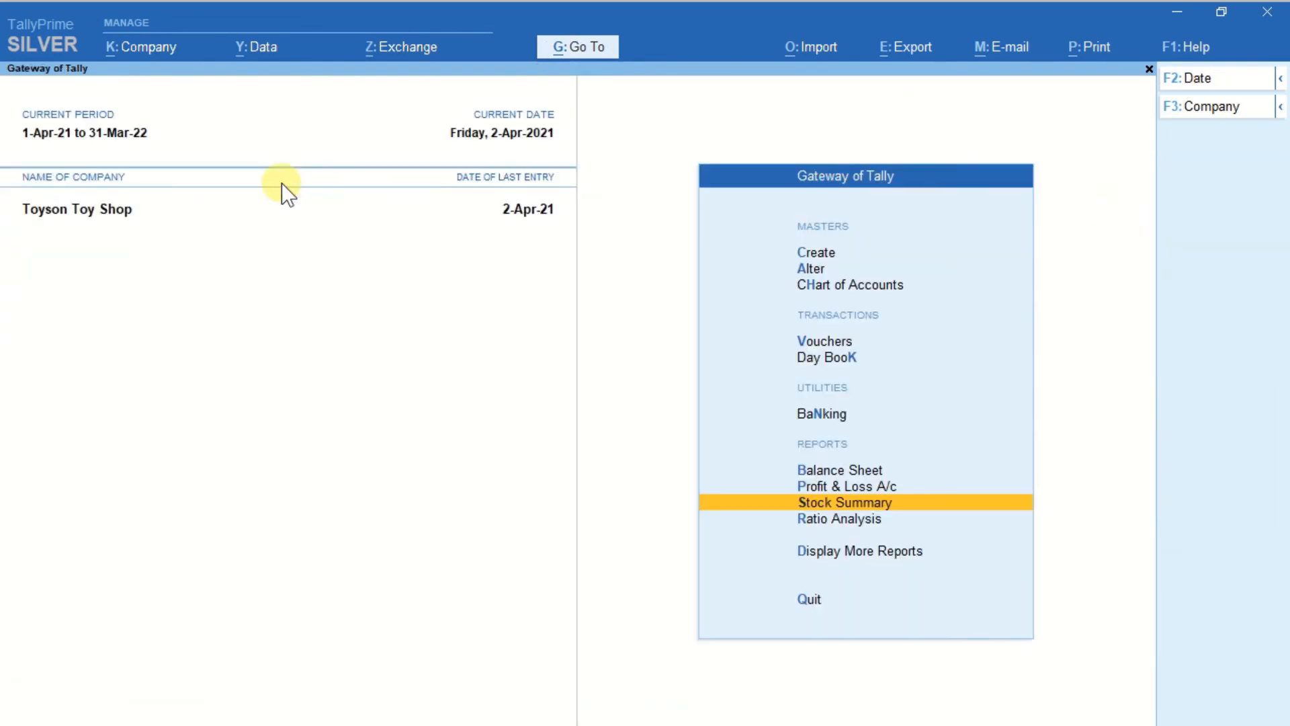
key("d")
key("d")
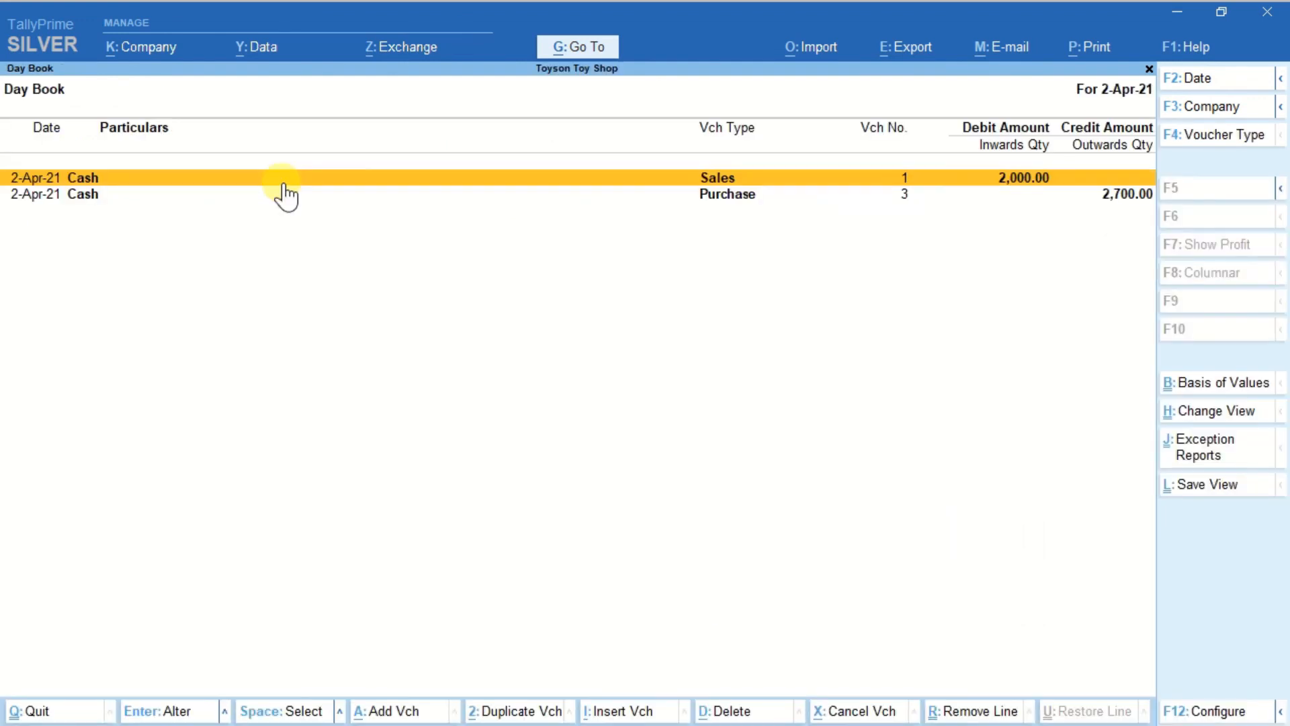
key("Down")
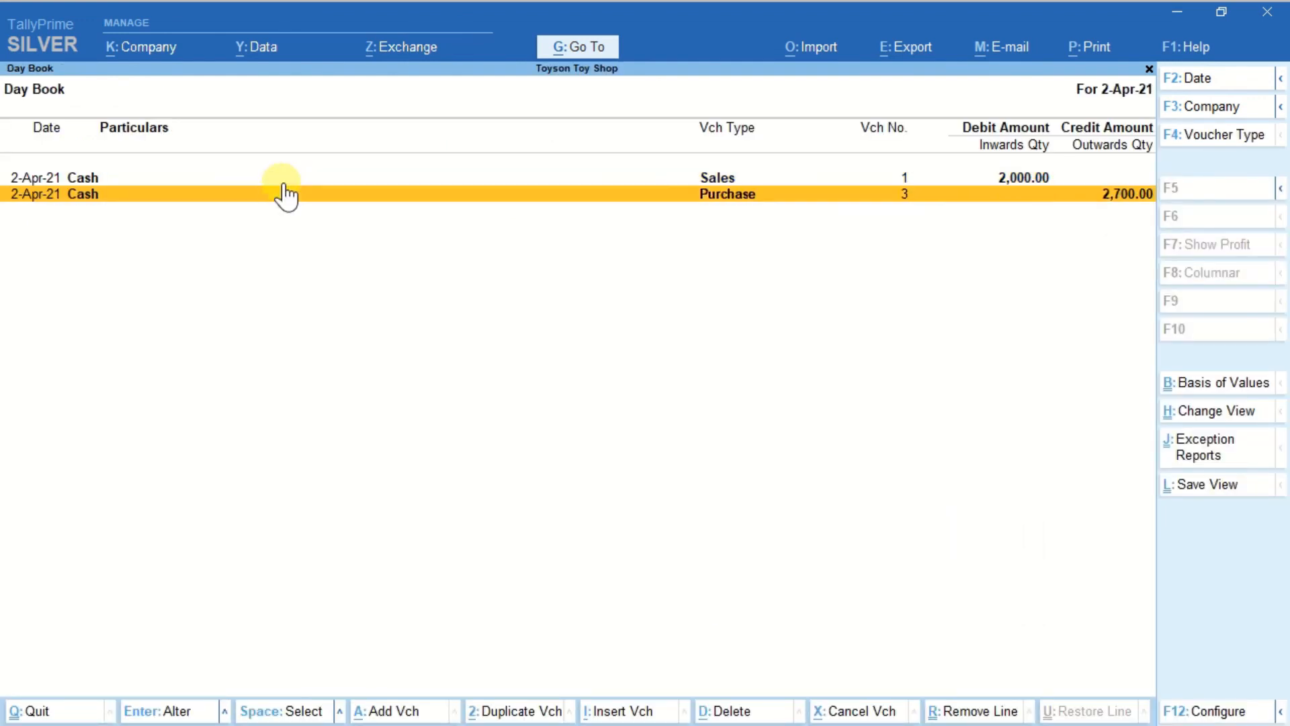
key("Up")
key("Return")
Accept the Sales voucher's existing dispatch and party details unchanged to reach its Carrom Board Mini item line
key("Return")
key("Return")
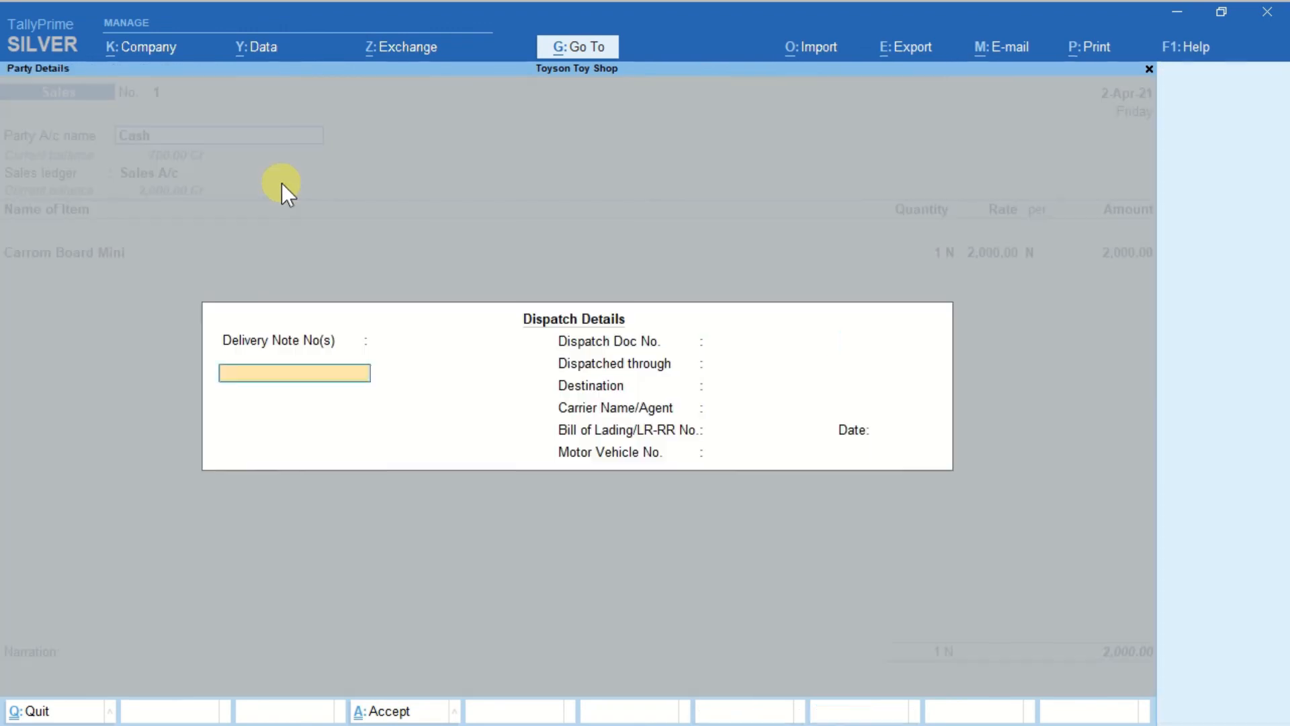
key("Return")
key("Return")
key("Return")
key("Return")
key("Return")
key("Return")
key("Return")
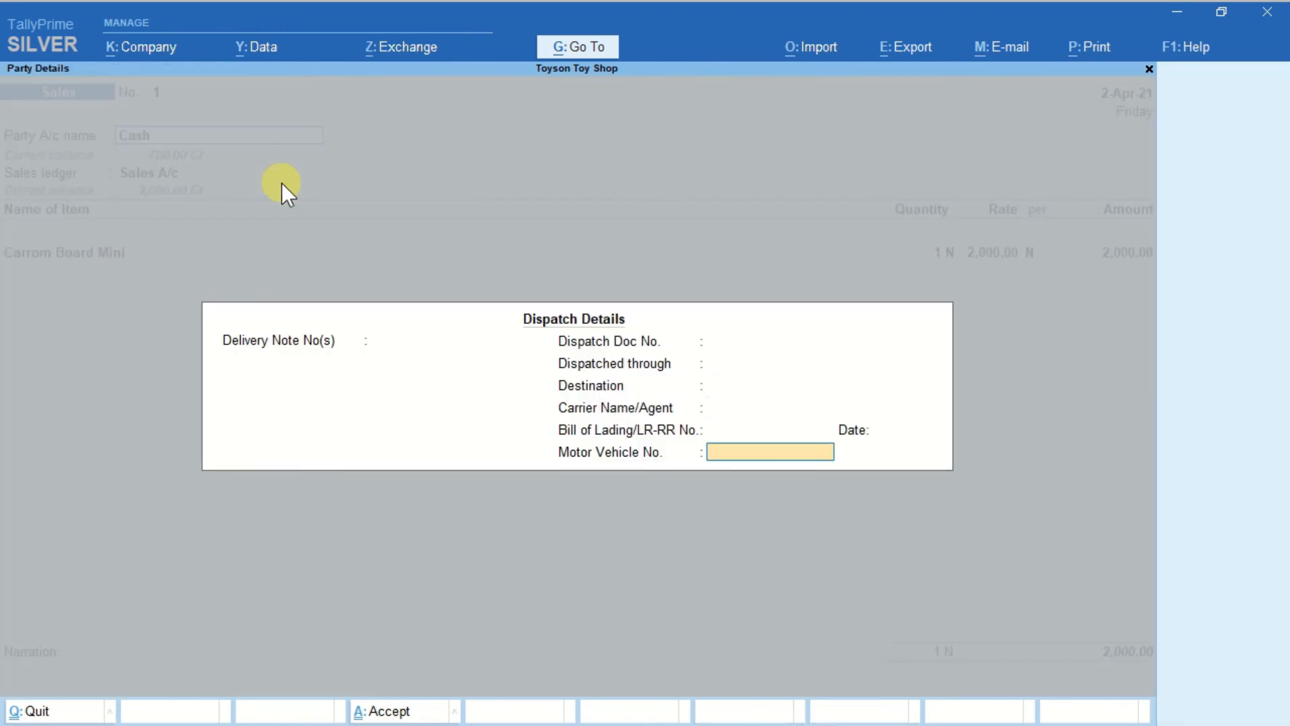
key("Return")
key("Return")
key("Return")
key("Return")
key("Return")
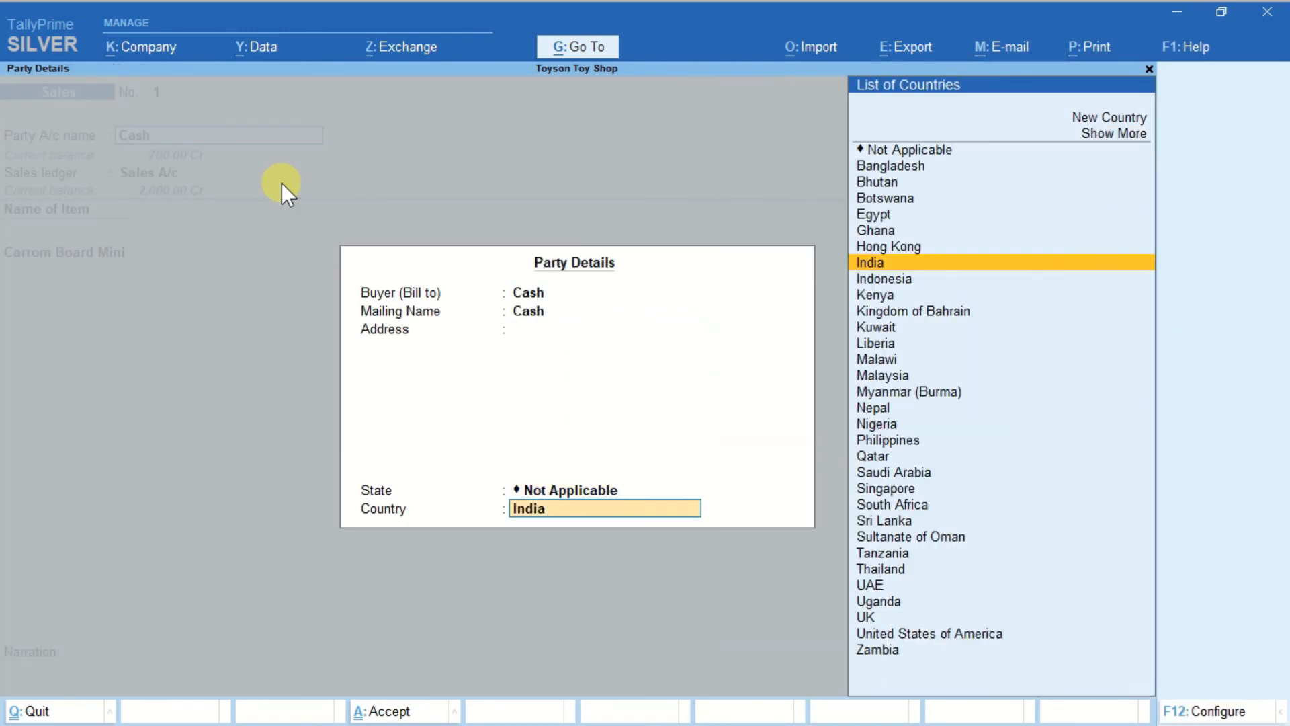
key("Return")
key("Return")
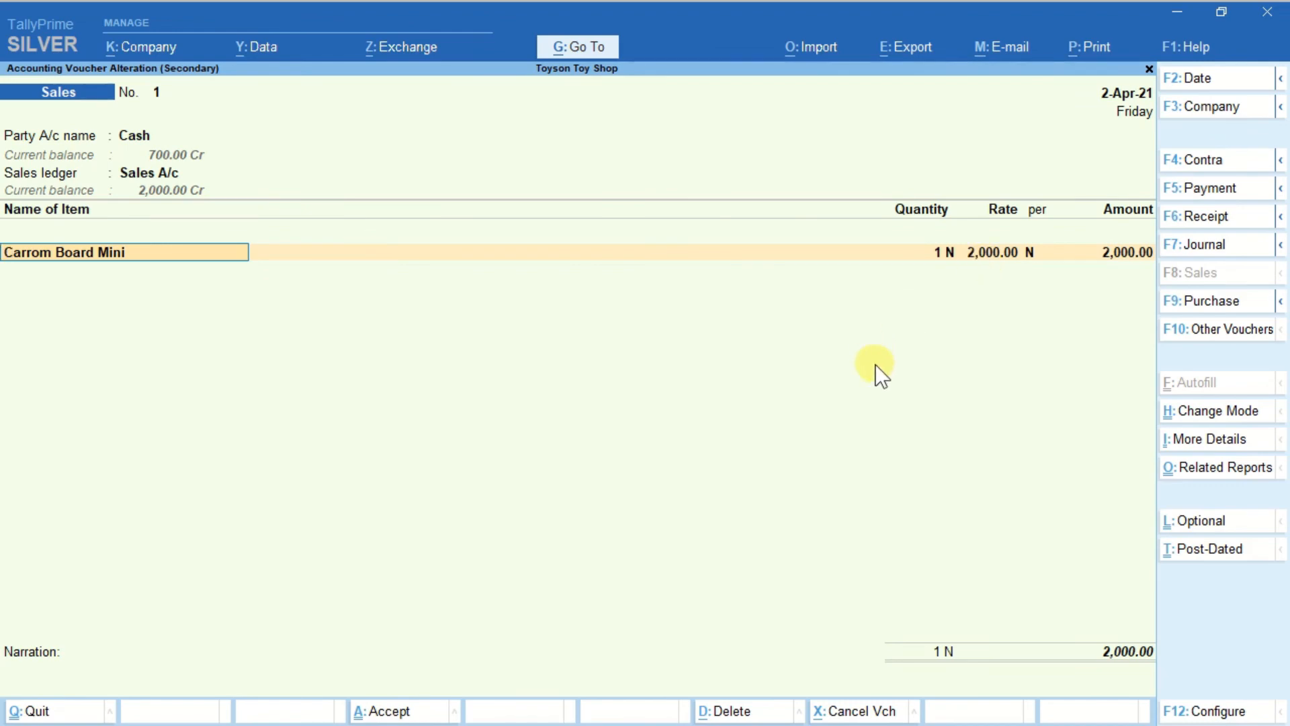
Open the related Stock Query for Carrom Board Mini and examine its purchases, sales, godown details and same-category items
left_click(1219, 470)
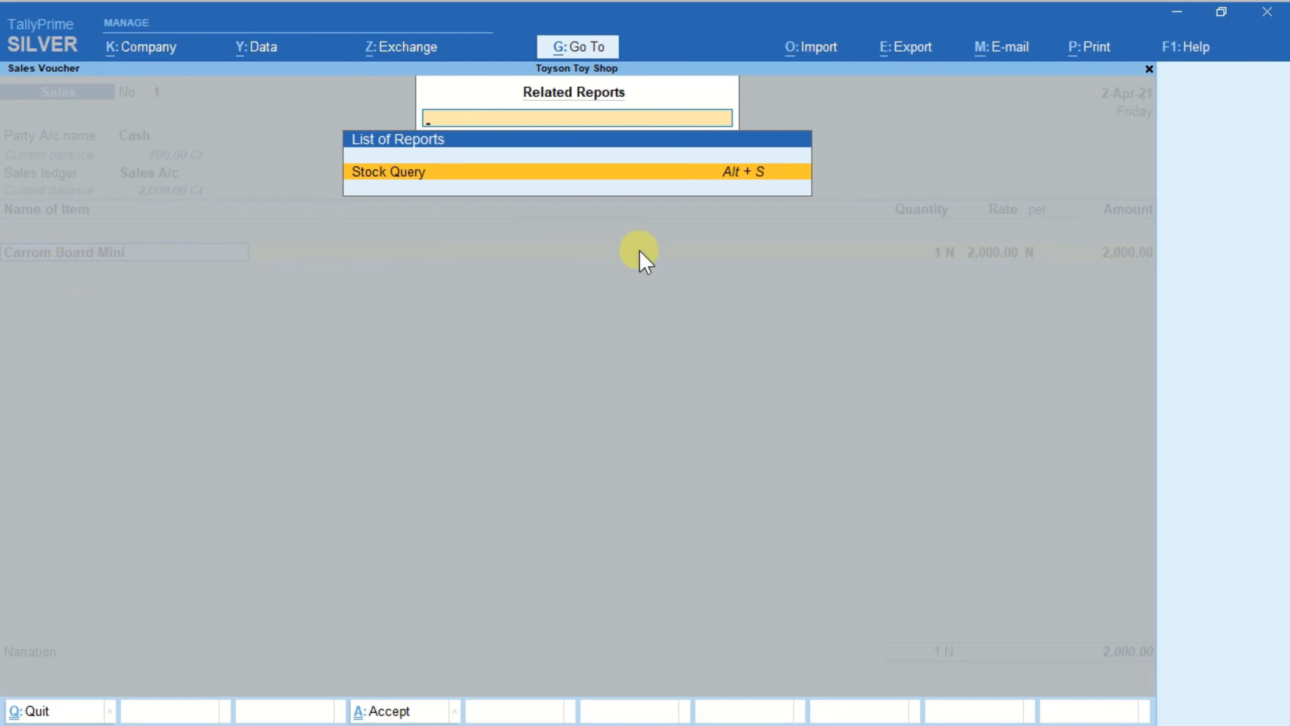
key("Return")
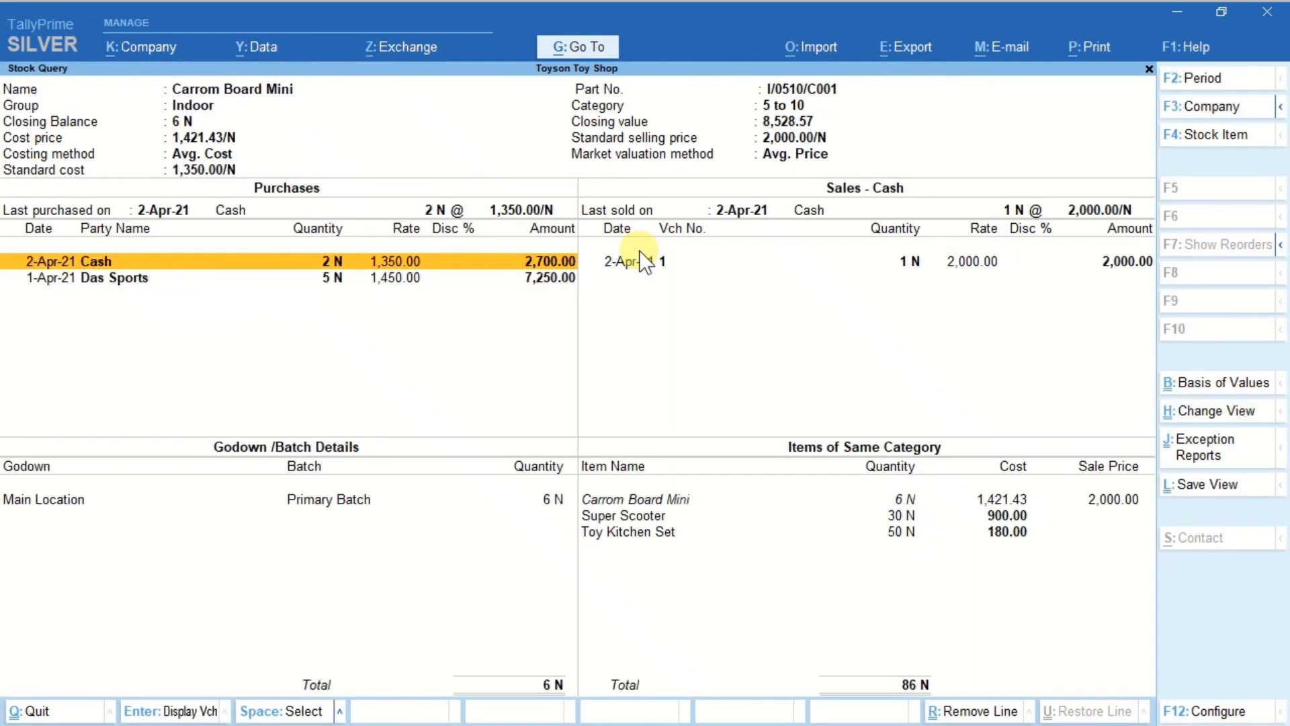
key("Down")
key("Up")
left_click(642, 260)
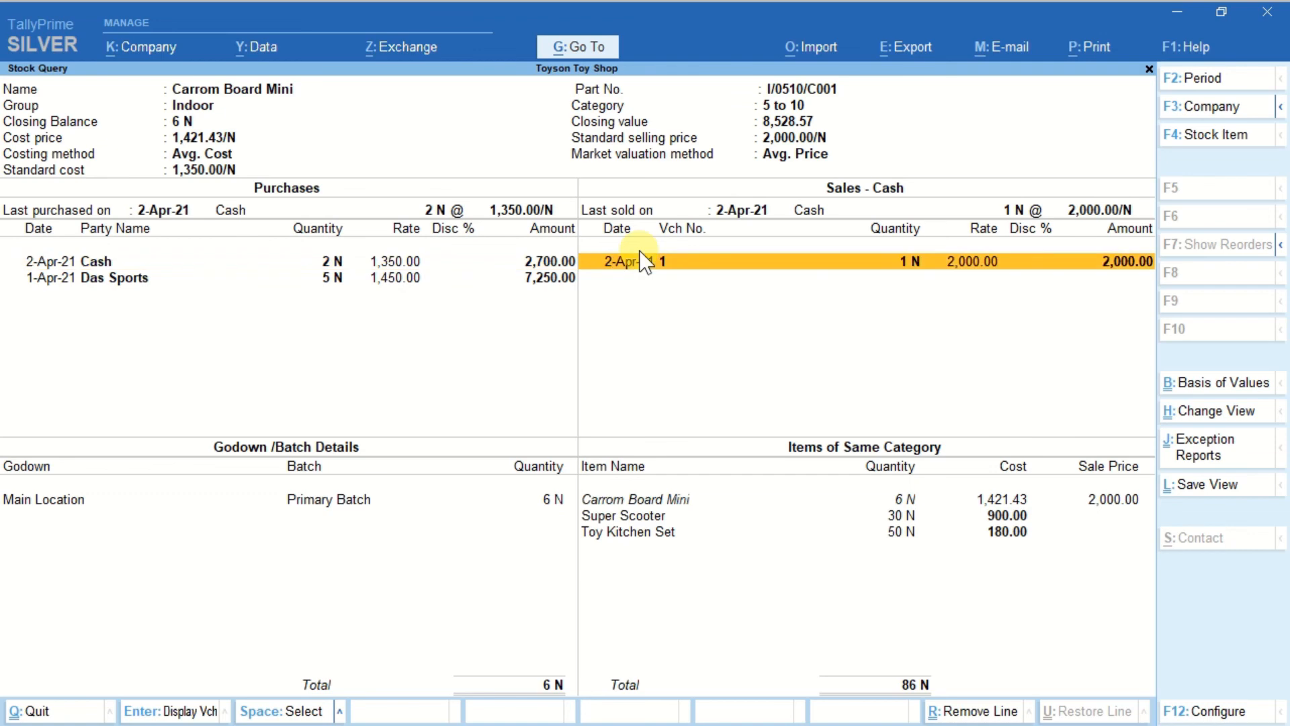
key("Left")
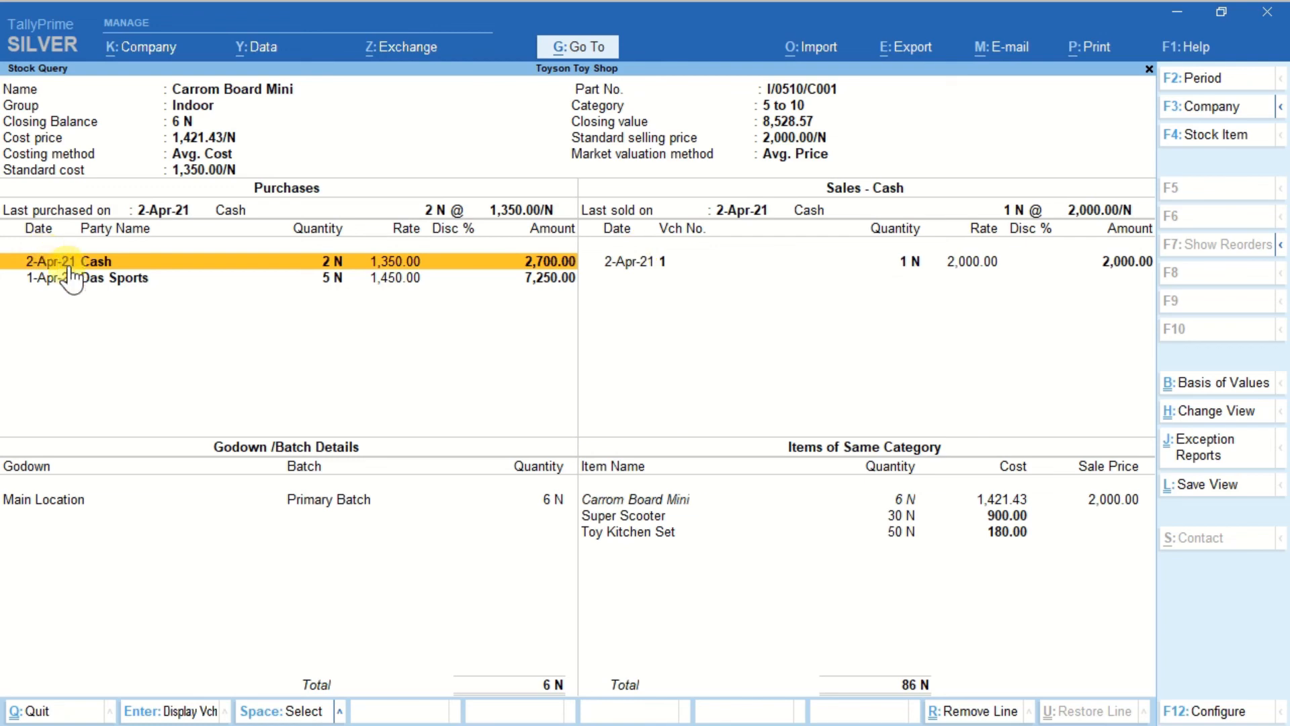
key("Down")
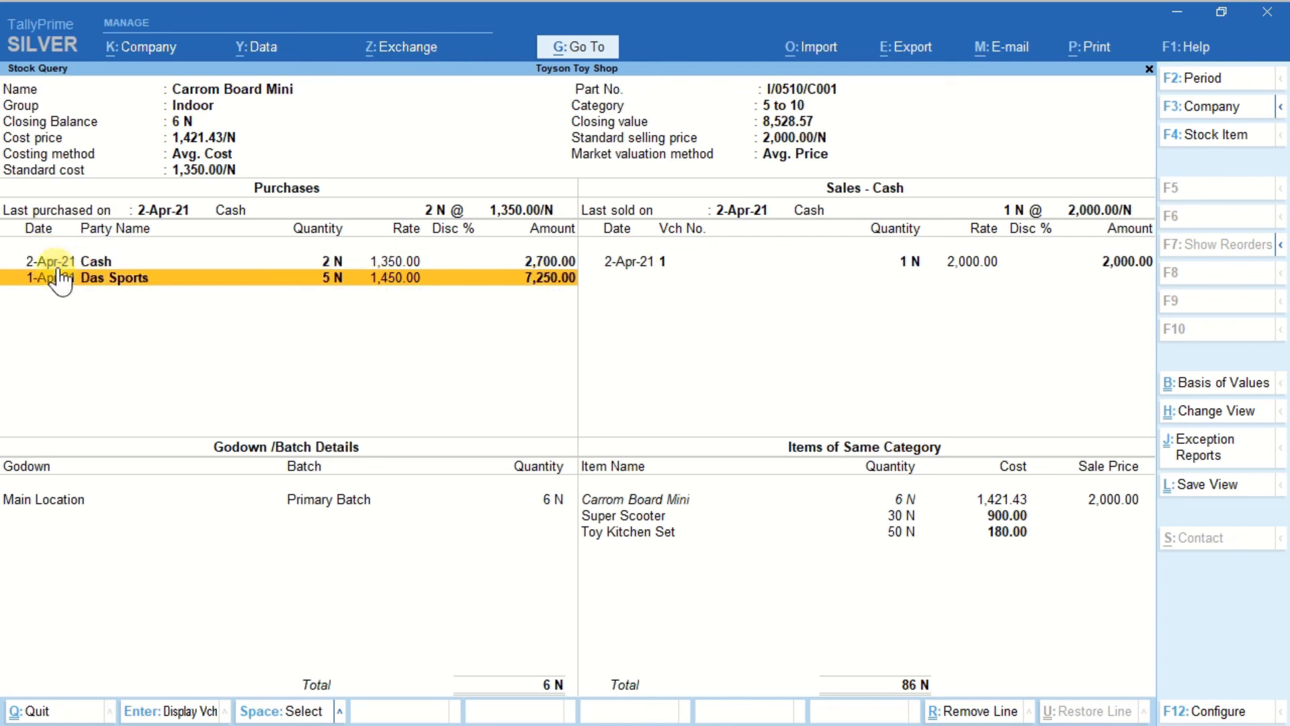
key("Up")
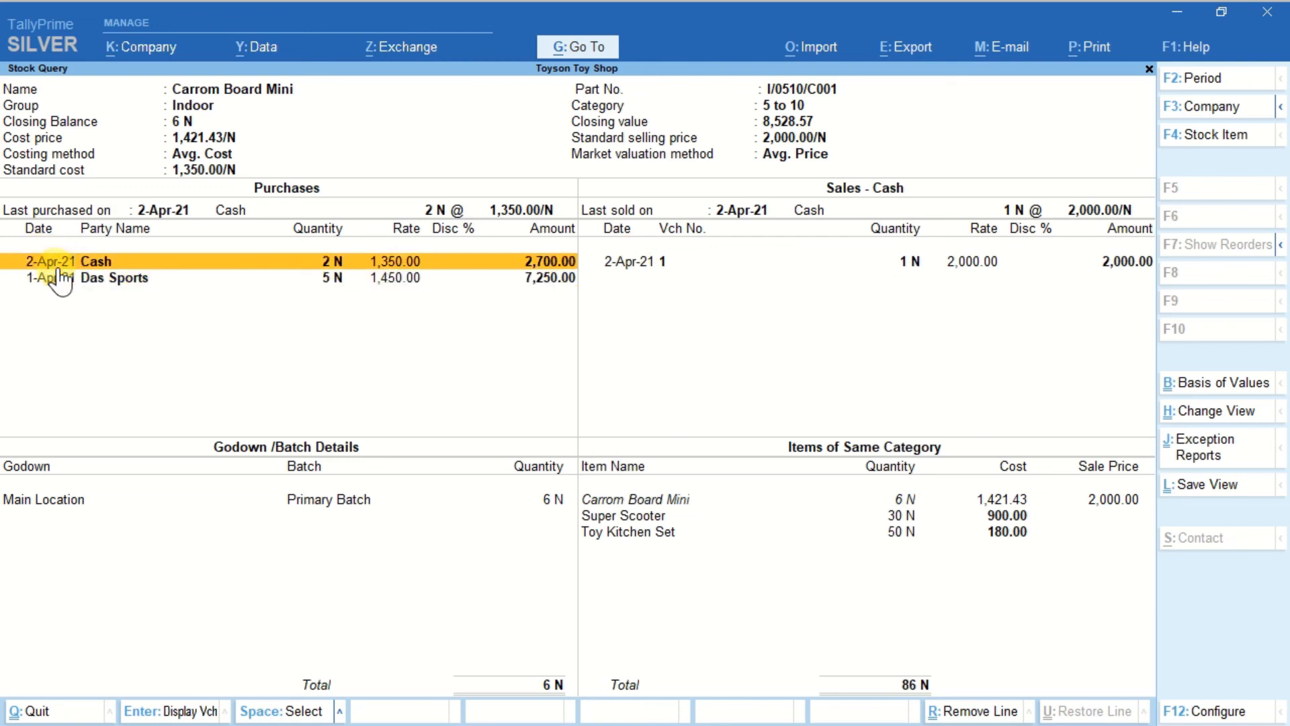
key("Right")
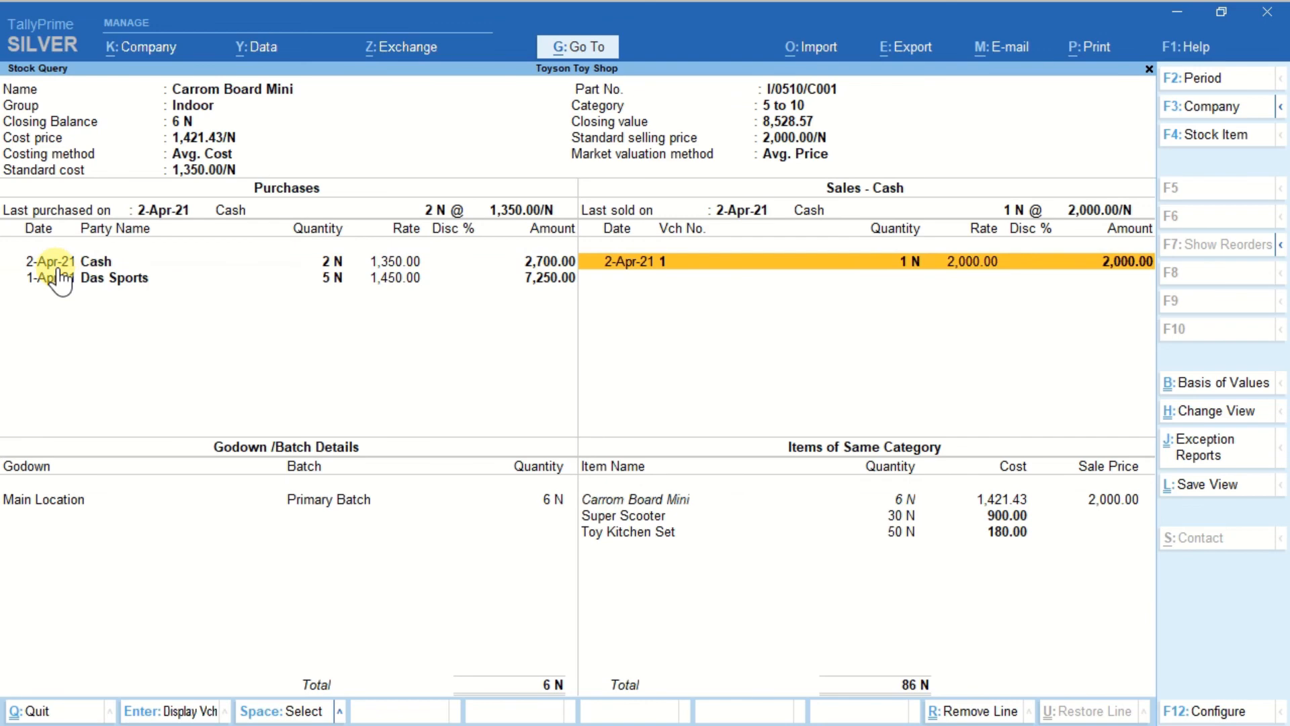
key("Down")
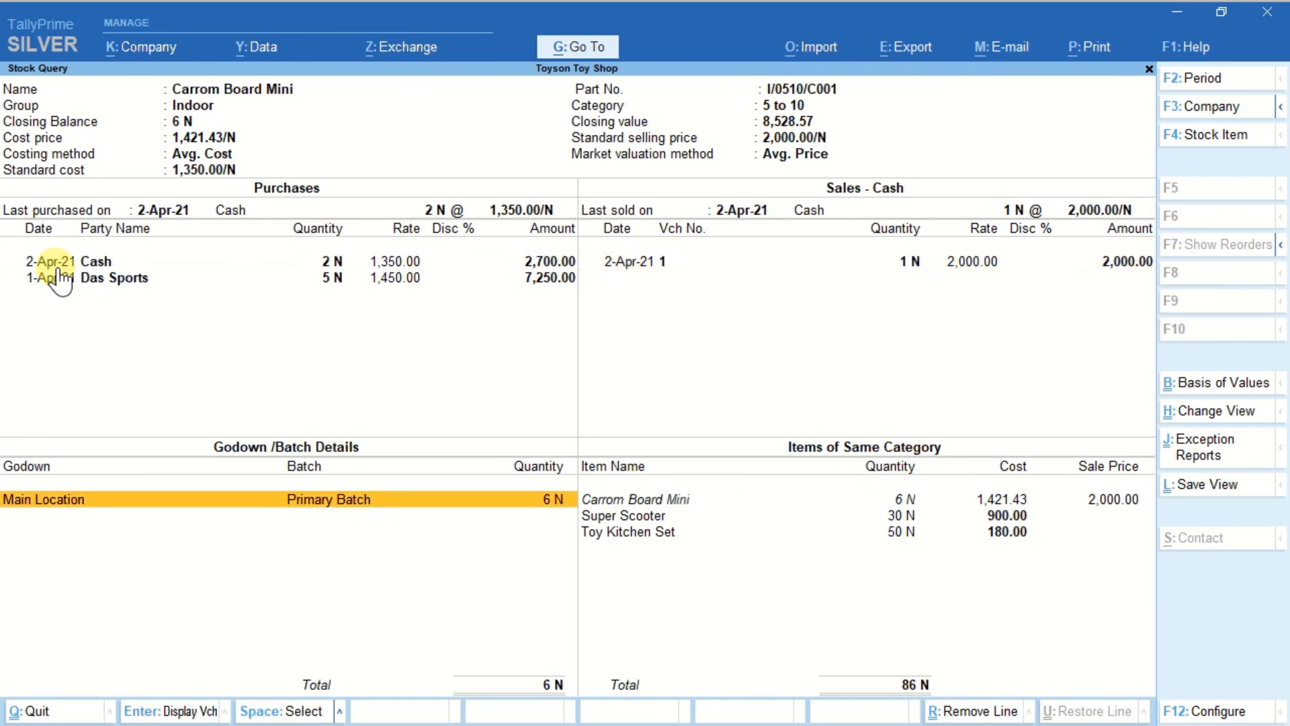
key("Right")
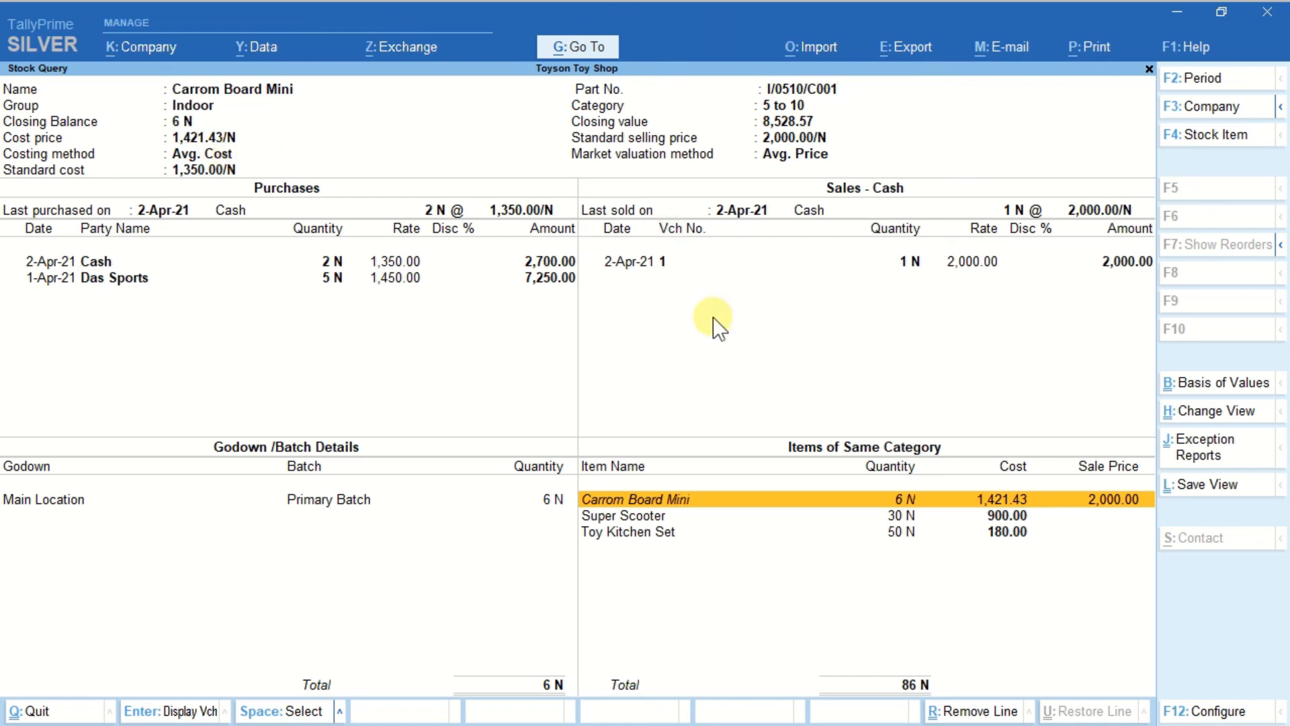
Close the Stock Query and quit the Sales voucher without saving, returning to the Gateway of Tally
key("Escape")
key("Escape")
key("Escape")
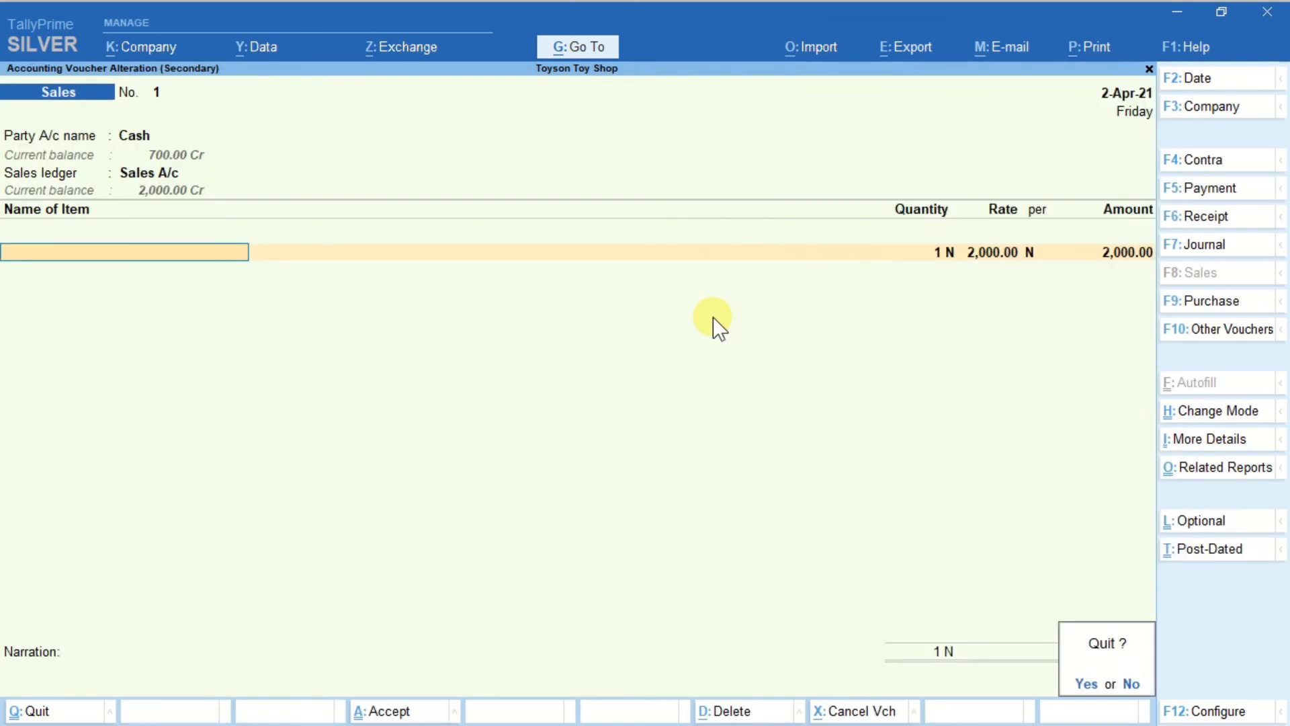
key("y")
key("Escape")
key("Escape")
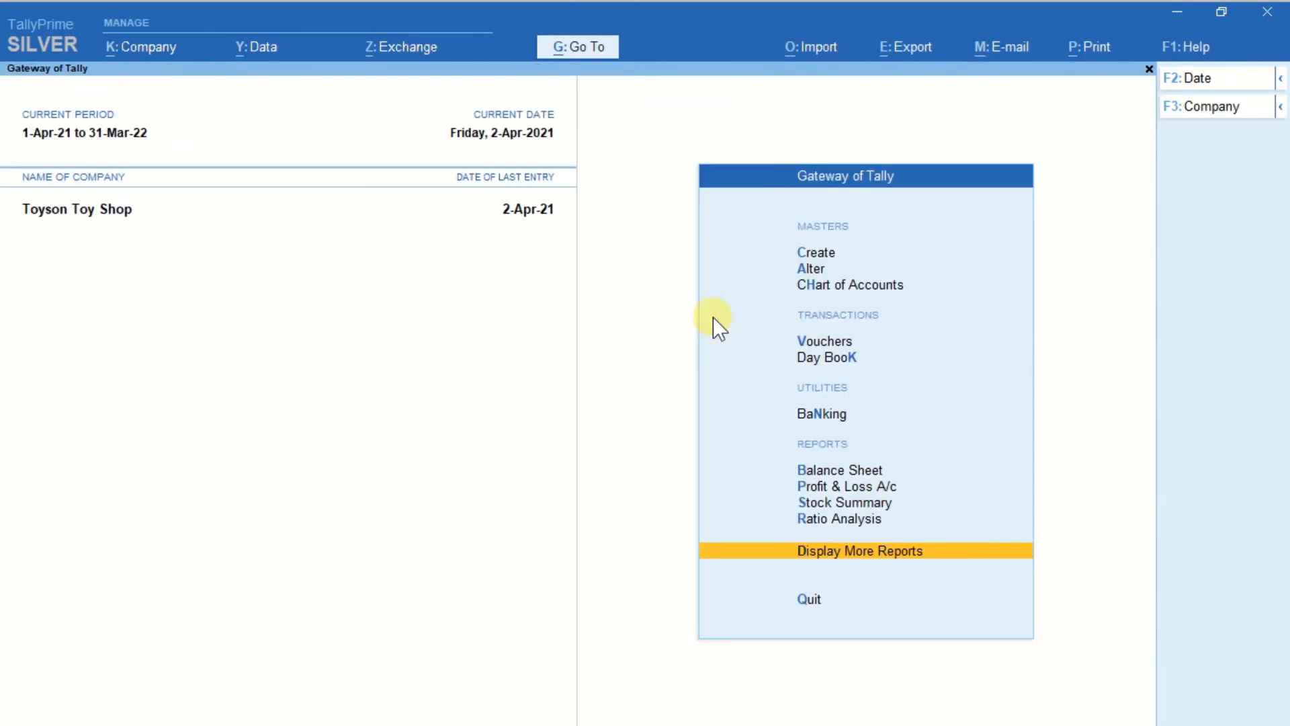
Open the Stock Query report among the inventory statements to reach its stock item selection
key("Return")
key("Down")
key("Down")
key("Down")
key("Down")
key("Down")
key("Down")
key("Down")
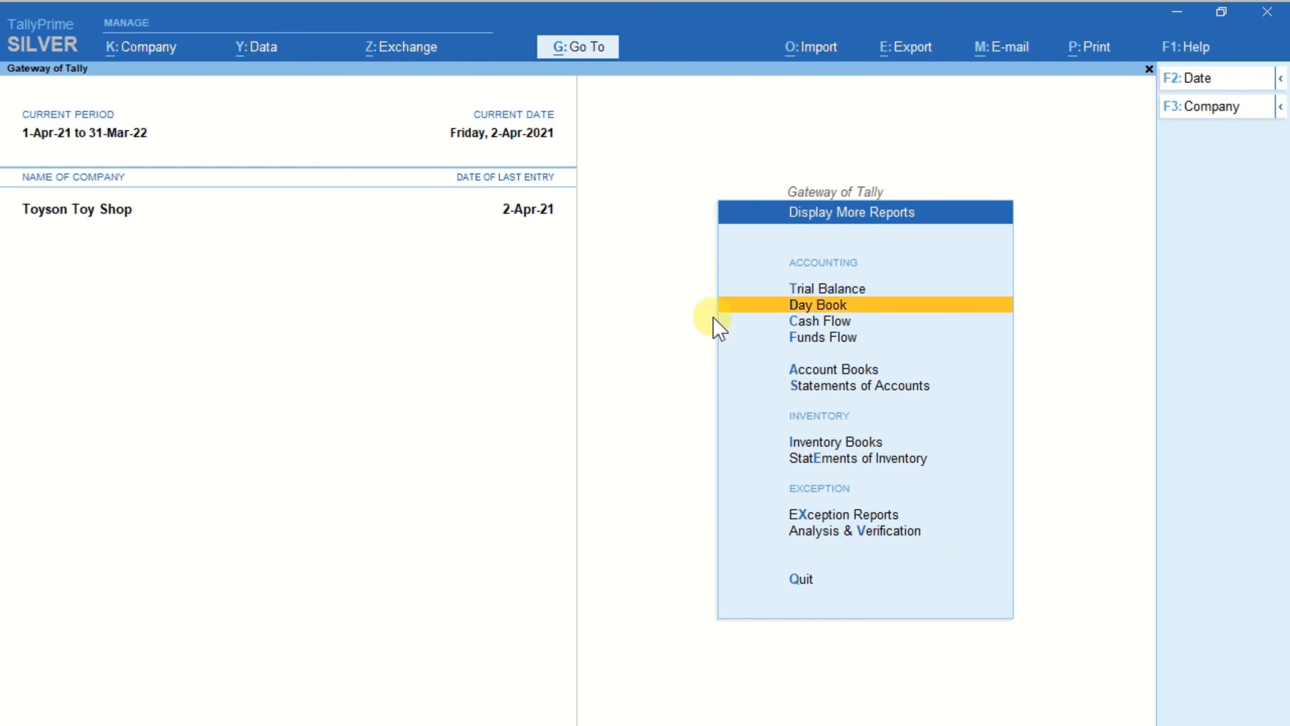
key("Return")
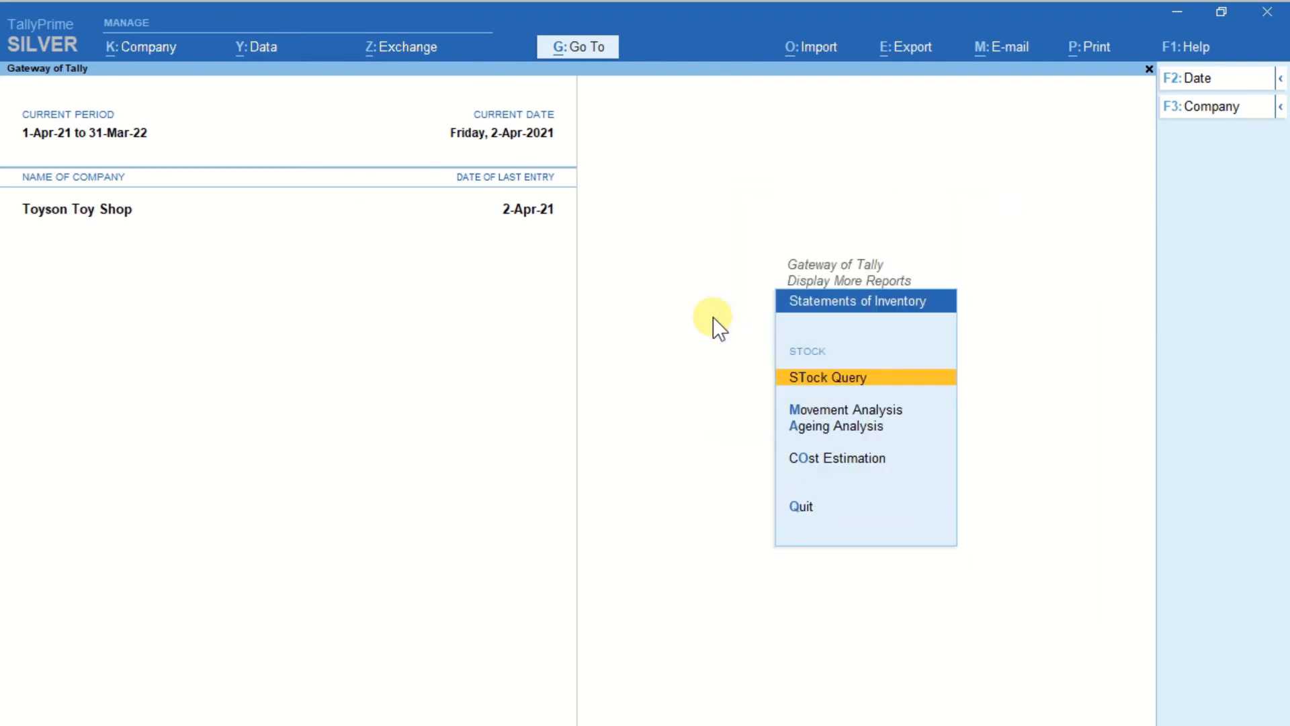
key("Return")
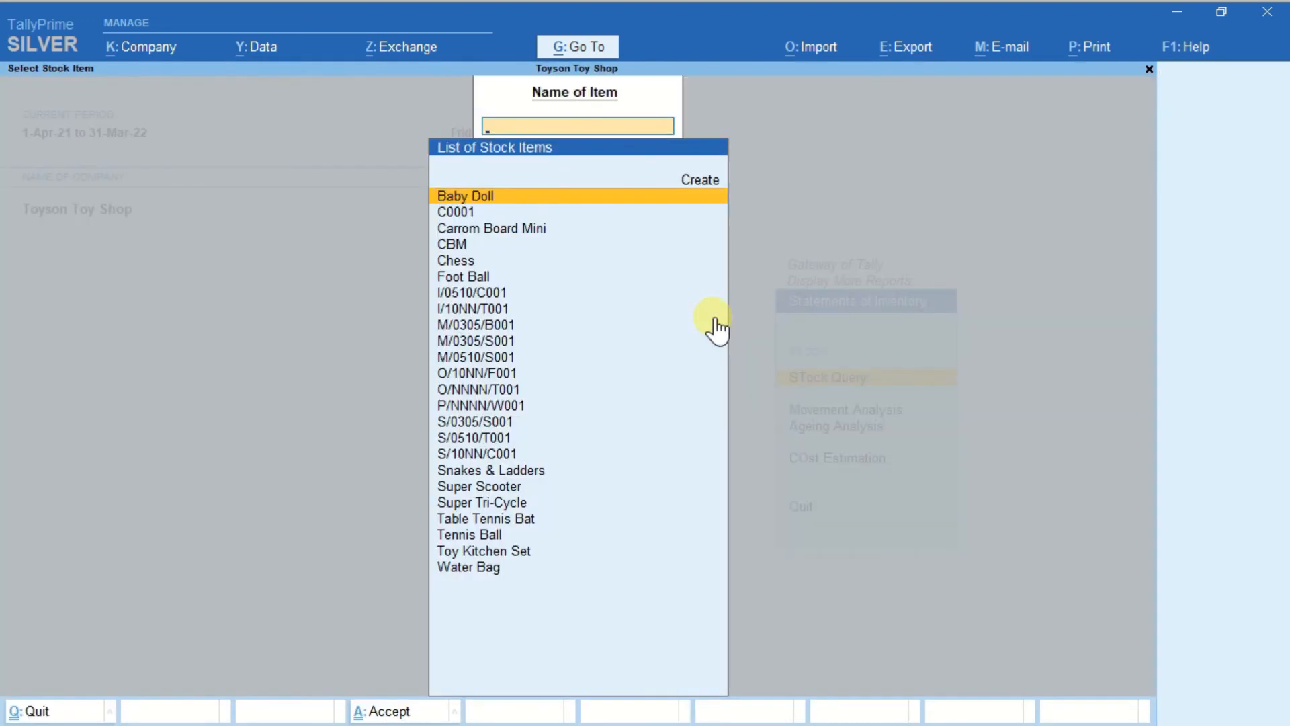
Choose Snakes & Ladders from the stock items and display its Stock Query
key("Down")
key("Down")
key("Down")
key("Down")
key("Down")
key("Down")
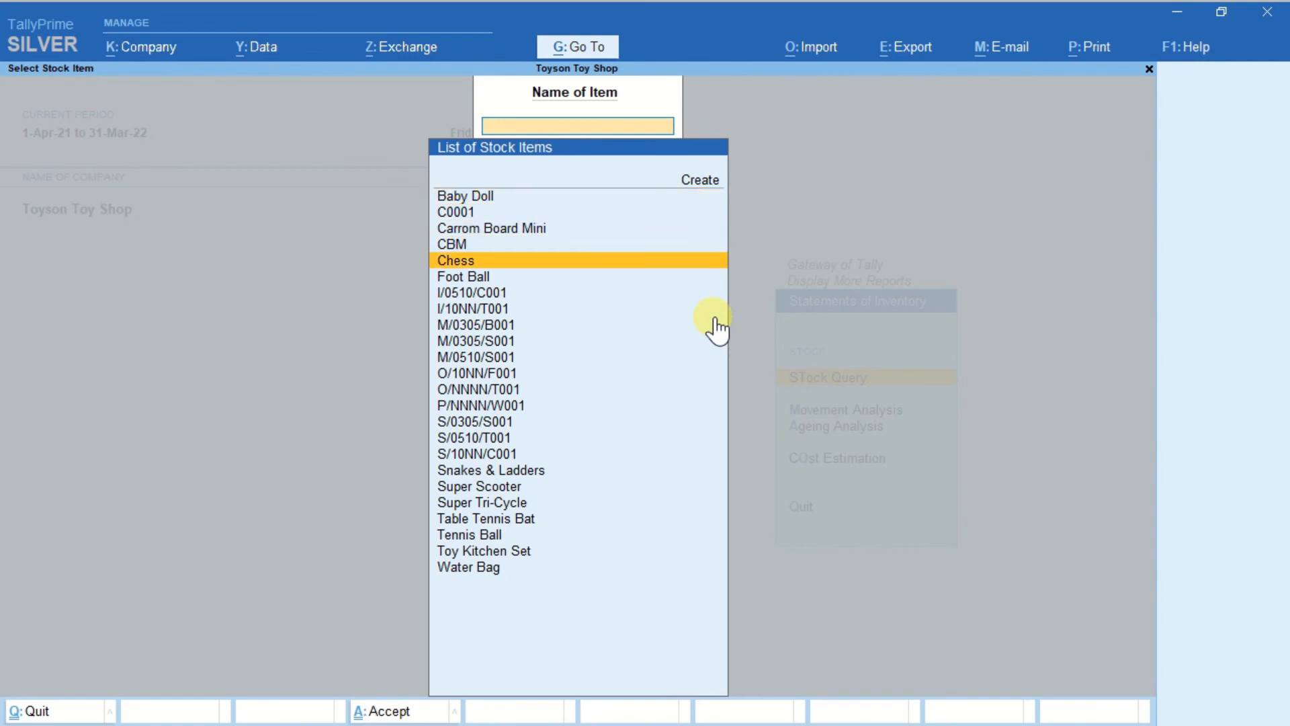
key("Down")
key("Down")
key("Down")
key("Down")
key("Down")
key("Down")
key("Down")
key("Down")
key("Down")
key("Down")
key("Down")
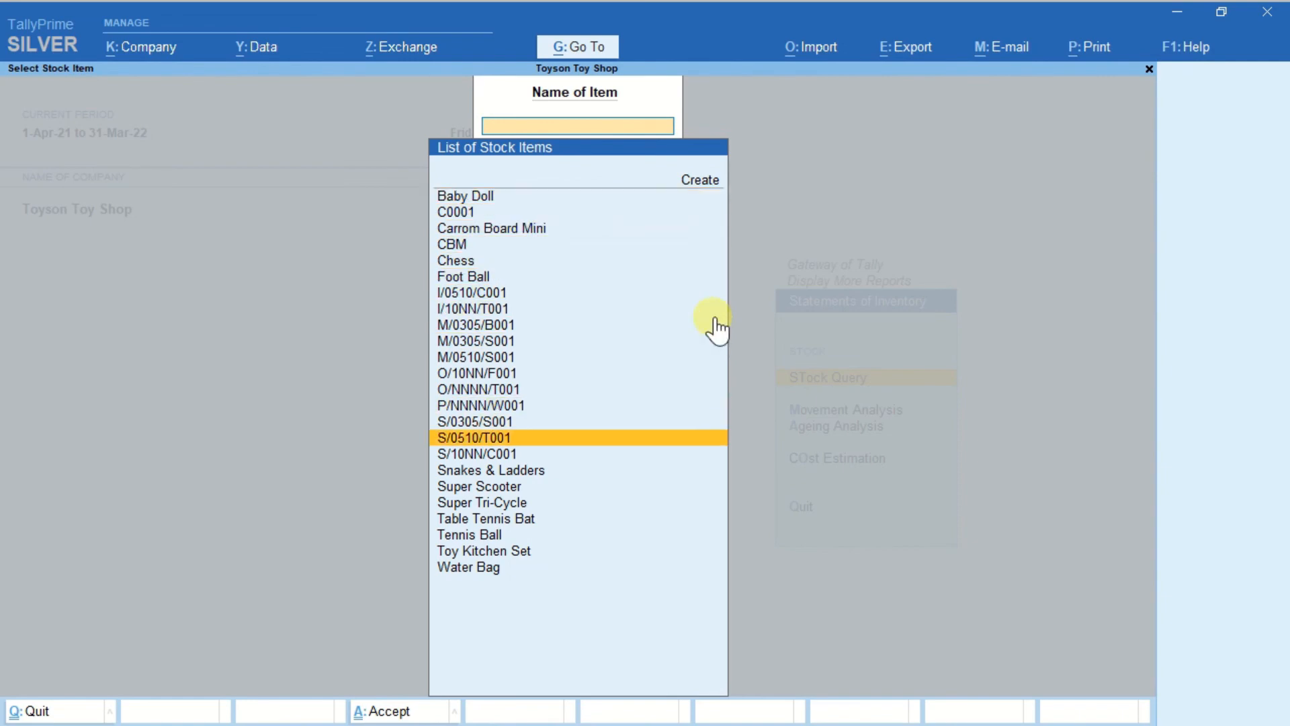
key("Return")
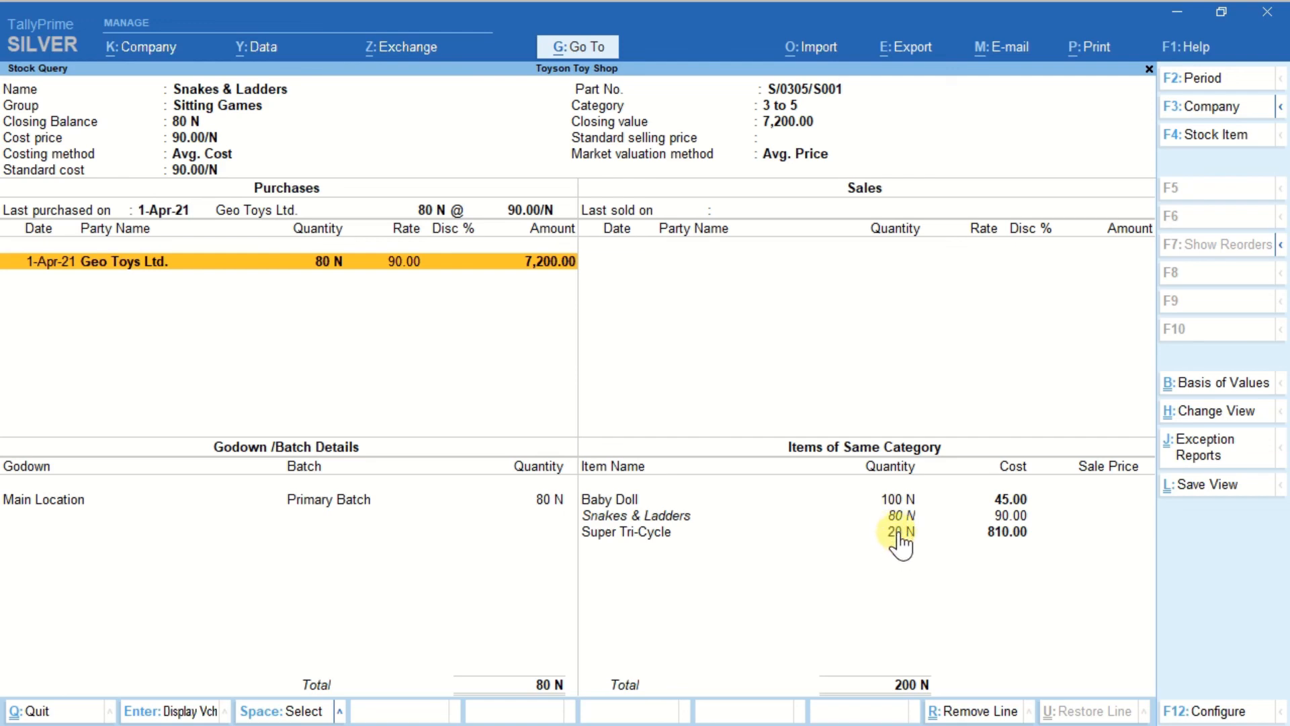
Configure the Stock Query to show stock items of the same stock group by setting that option to Yes
left_click(1203, 711)
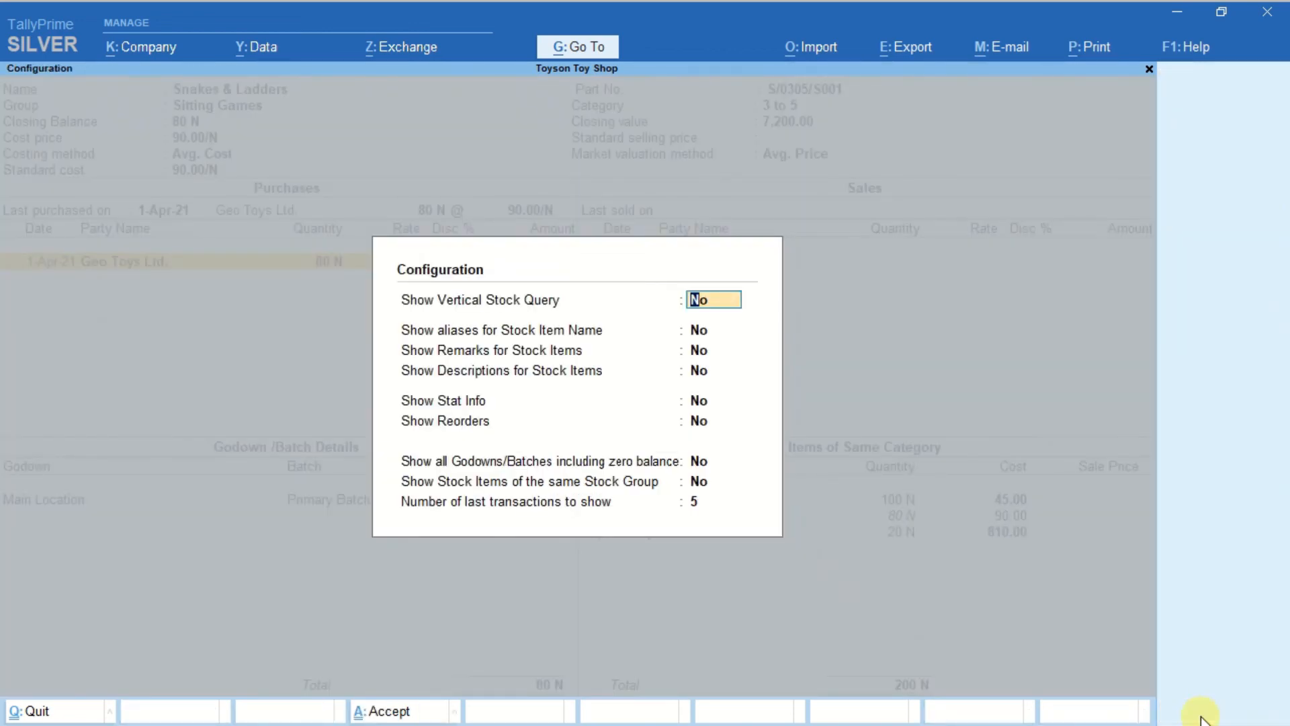
key("Down")
key("Down")
key("Down")
key("Down")
key("Down")
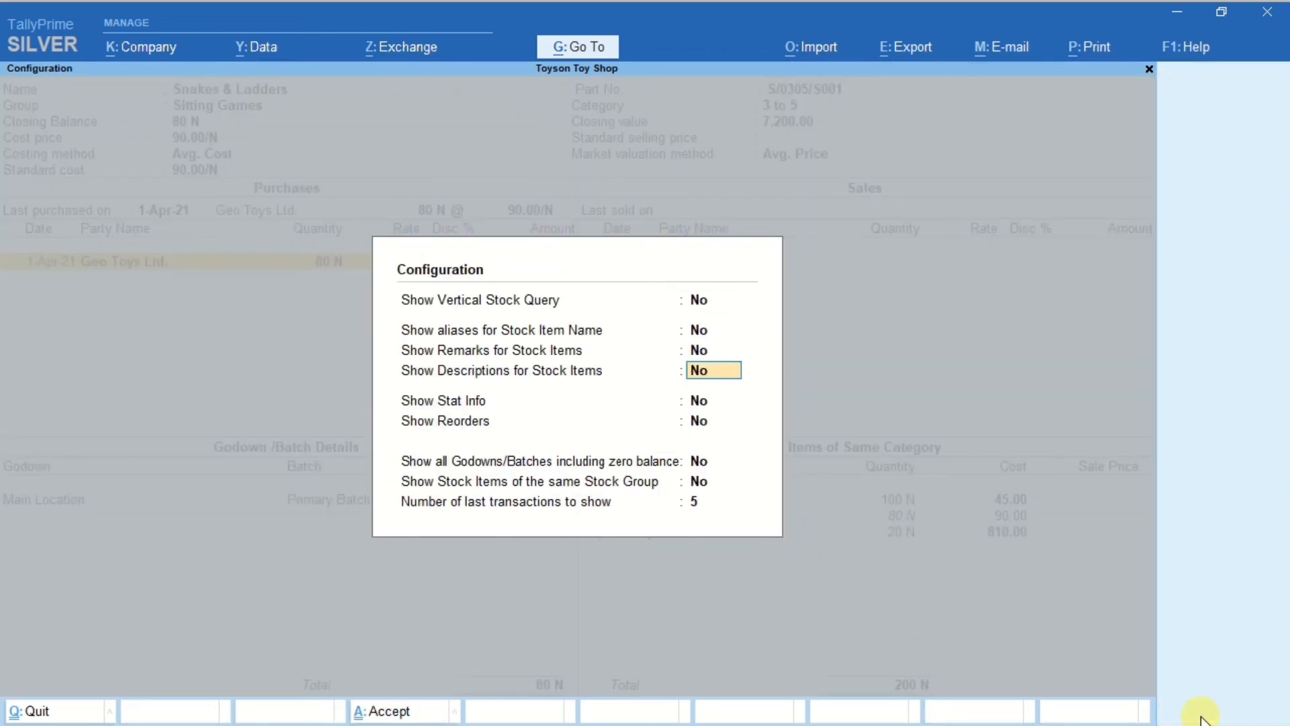
key("Down")
key("Down")
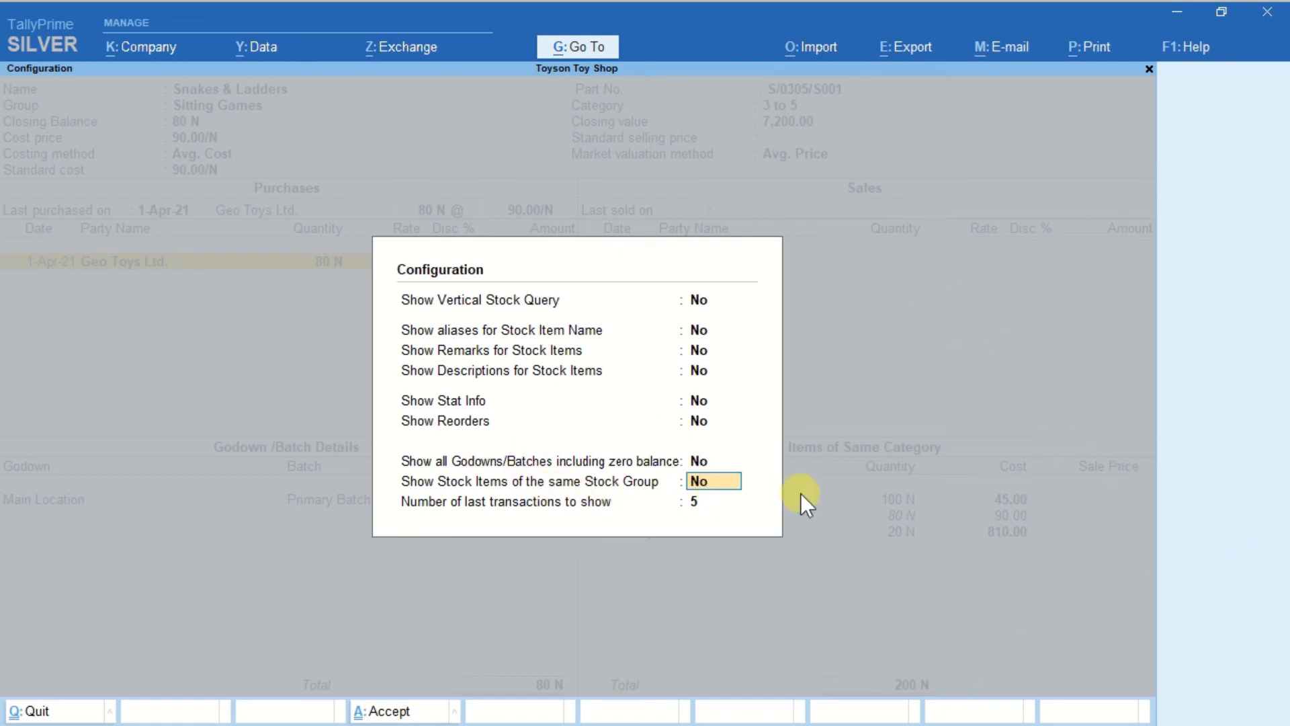
type("Y")
key("Return")
key("Return")
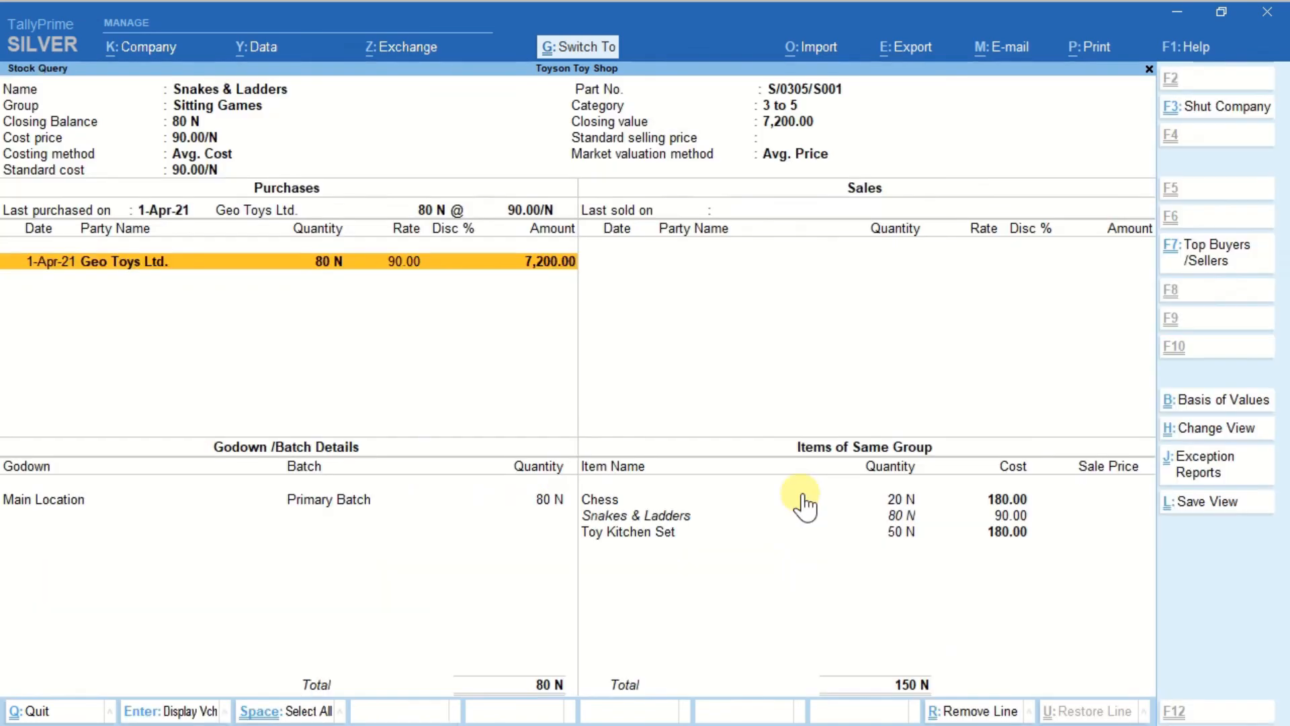